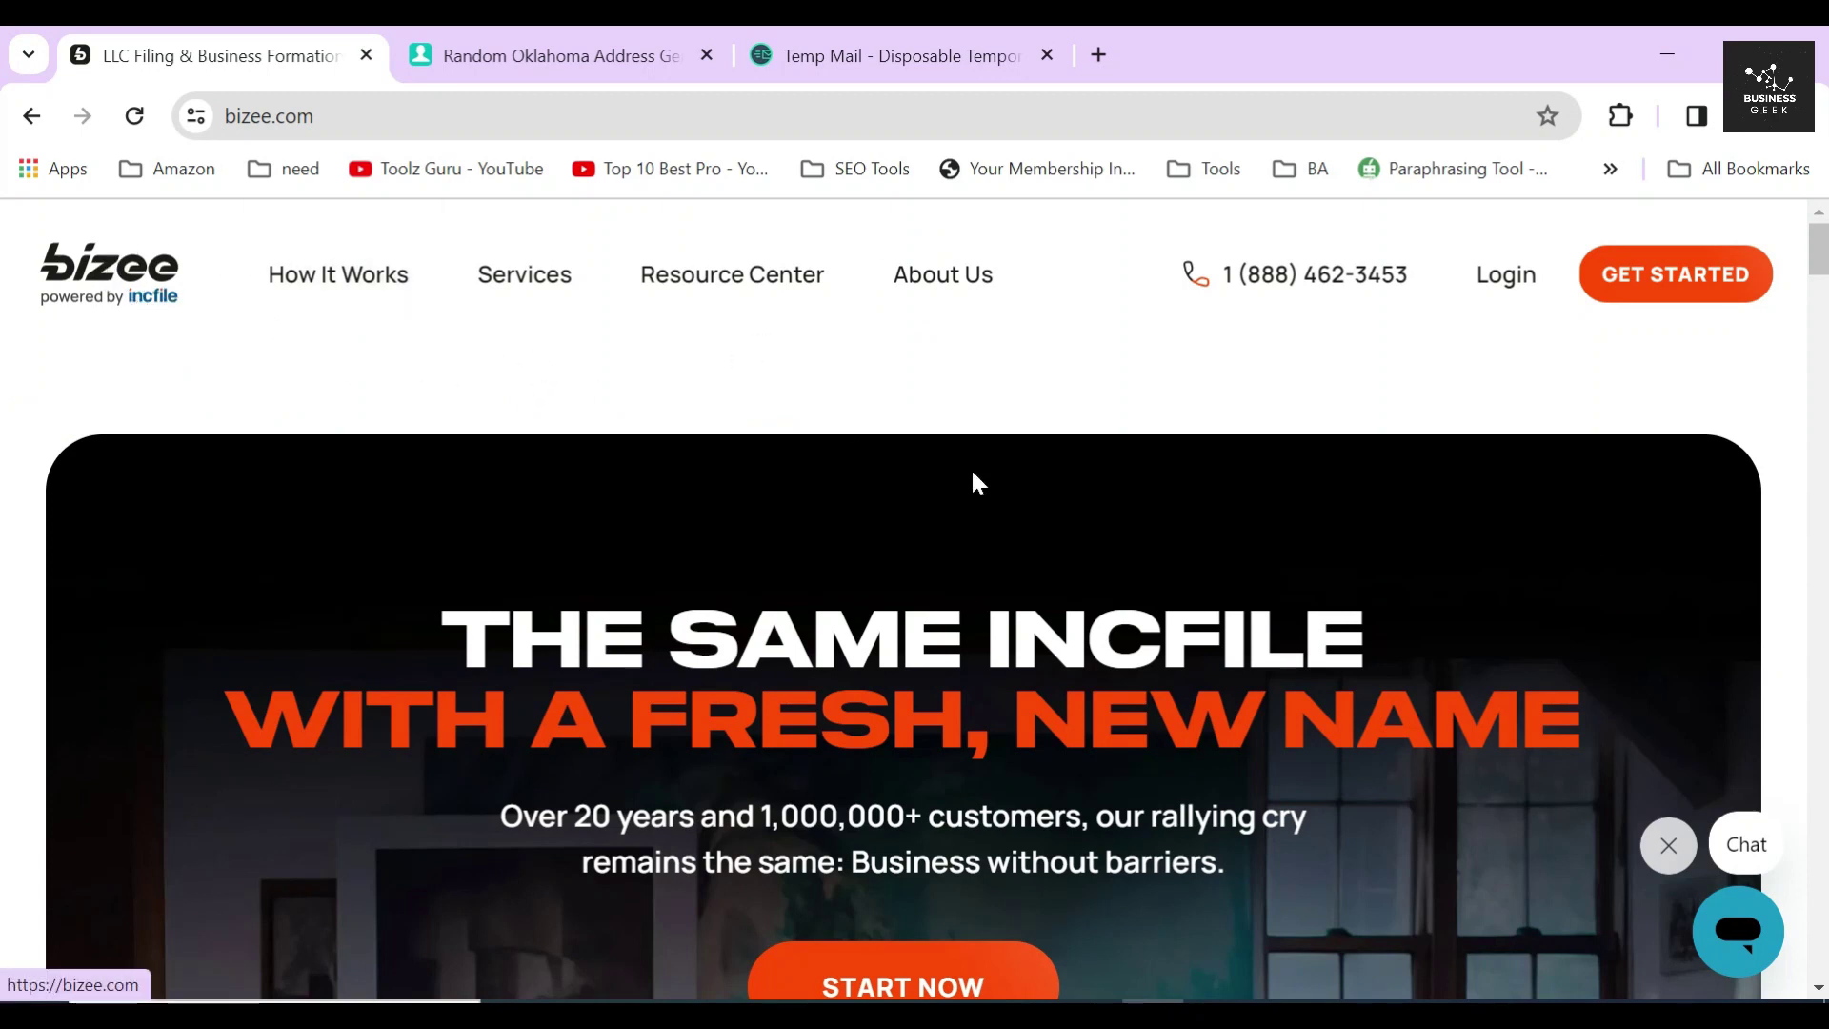
Highlight the 'Join 1,000,000+ Entrepreneurs' heading and nearby home-page text.
scroll(1135, 526, "down", 10)
left_click_drag(641, 514, 1387, 572)
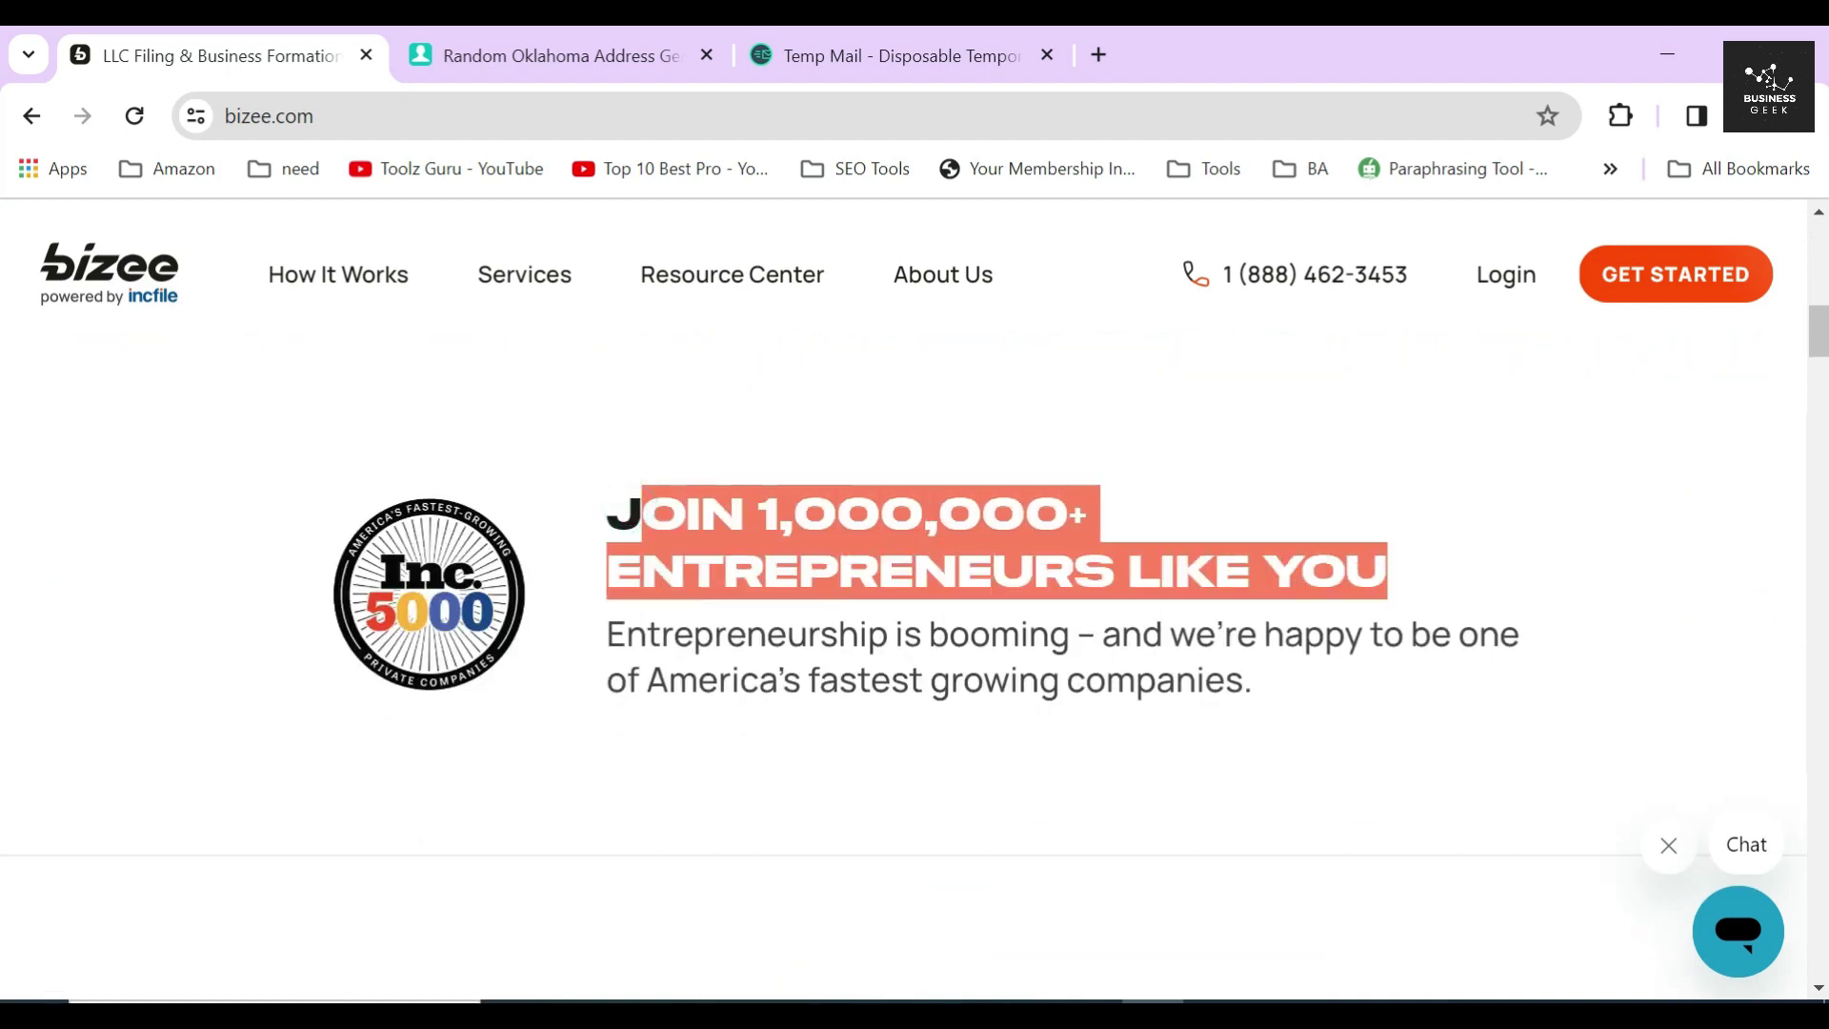
left_click(1387, 572)
left_click_drag(608, 634, 1254, 682)
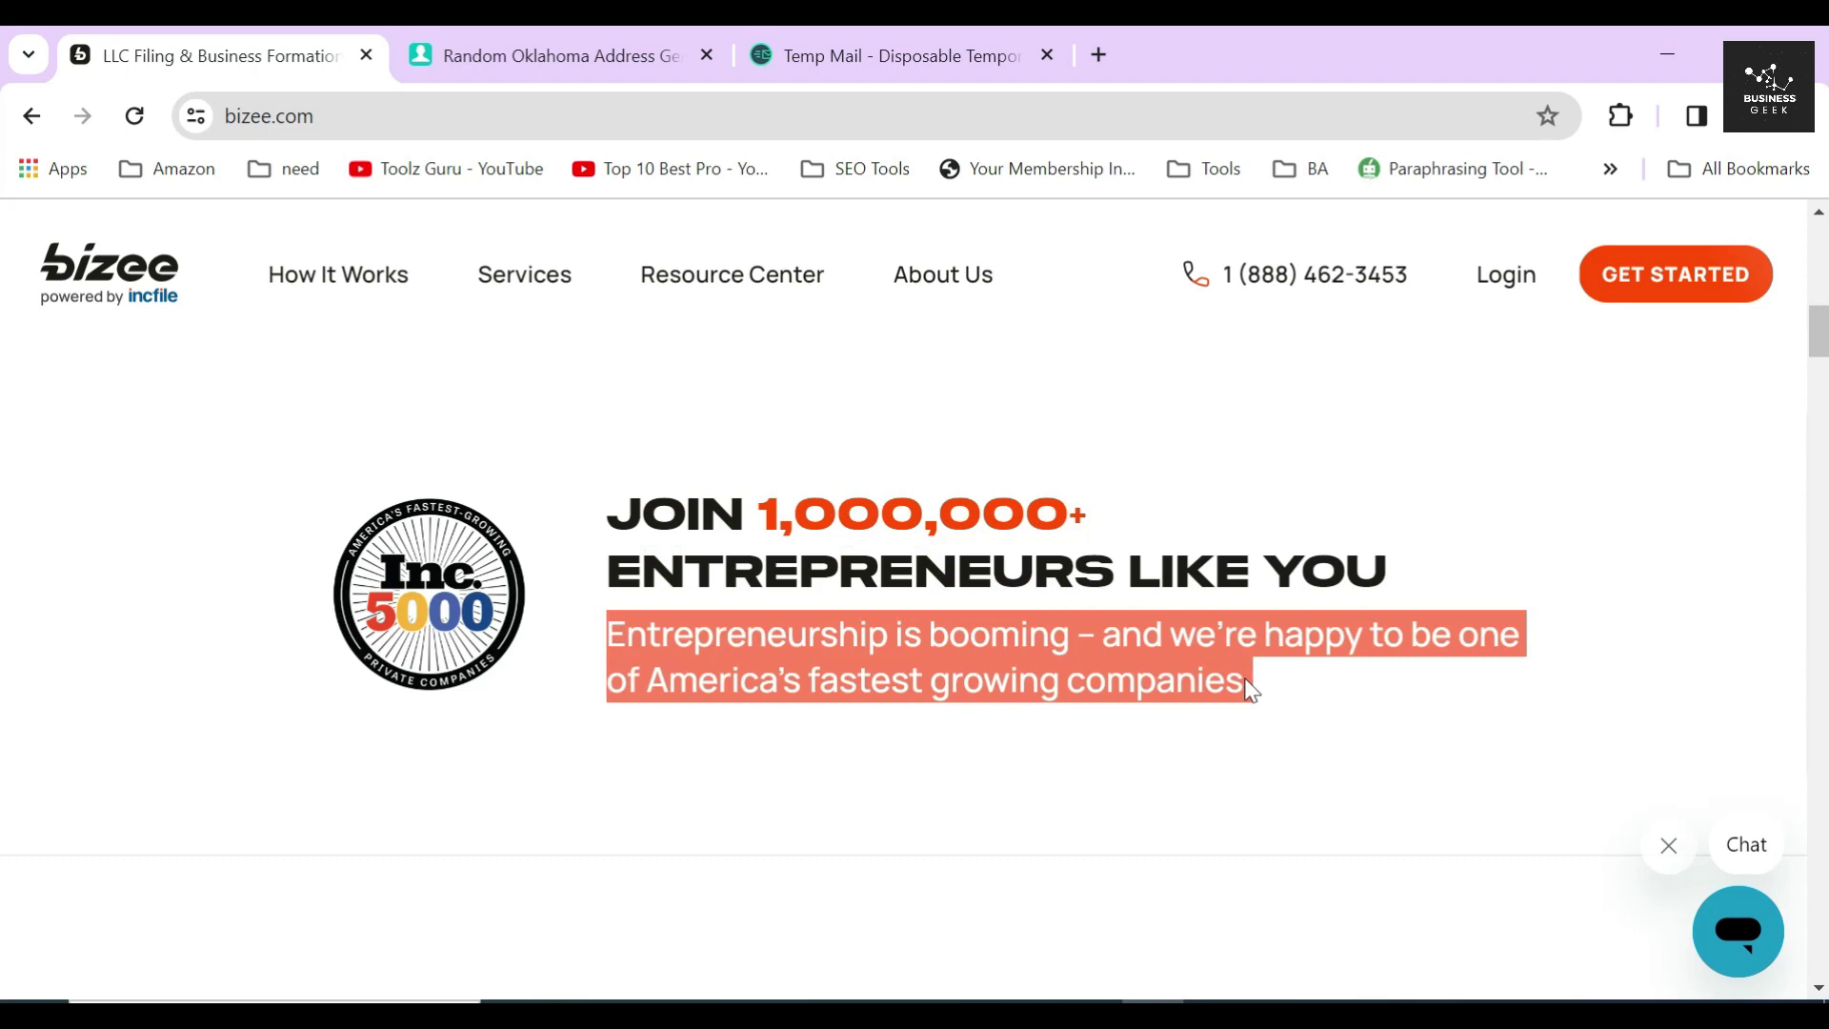
scroll(886, 586, "up", 5)
left_click_drag(773, 629, 1046, 663)
scroll(1048, 658, "down", 1)
scroll(1052, 638, "down", 10)
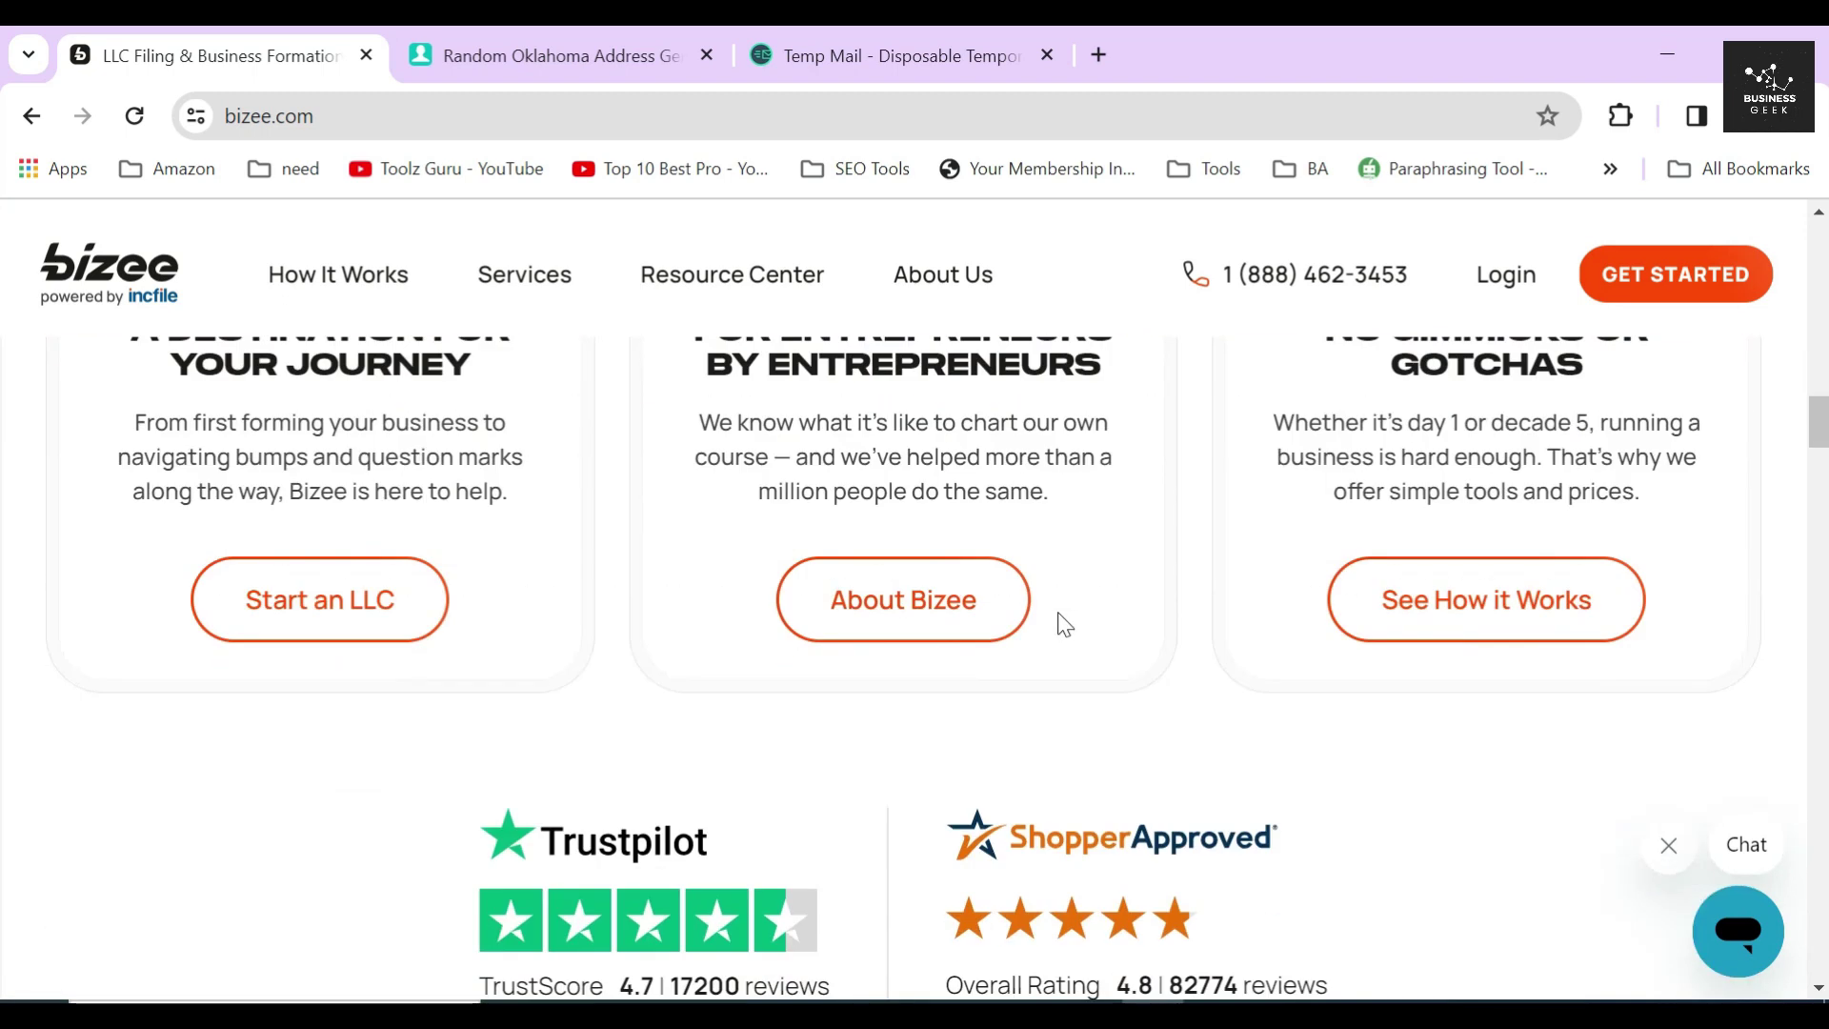
Highlight the 'Simple Pricing with No Hidden Fees' heading and state-fee note, then show Services.
left_click_drag(564, 390, 1151, 550)
left_click_drag(933, 575, 1204, 575)
scroll(5, 295, "up", 10)
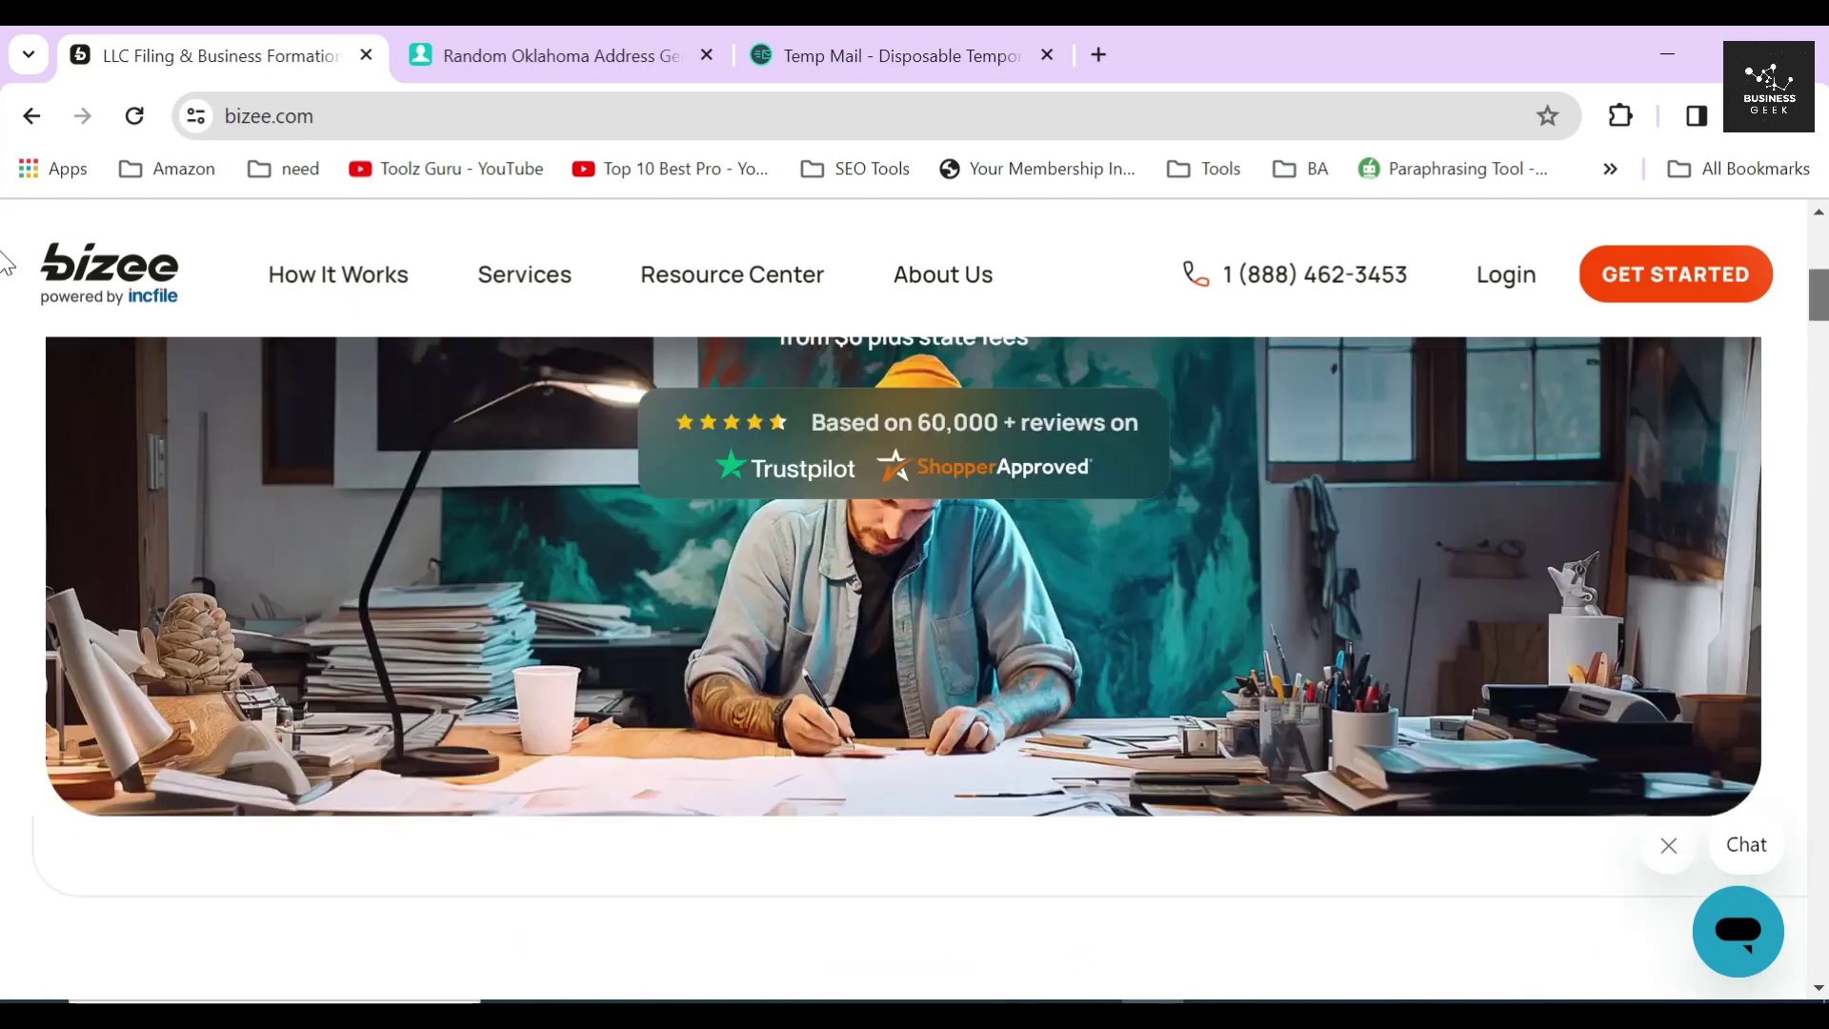
left_click(558, 278)
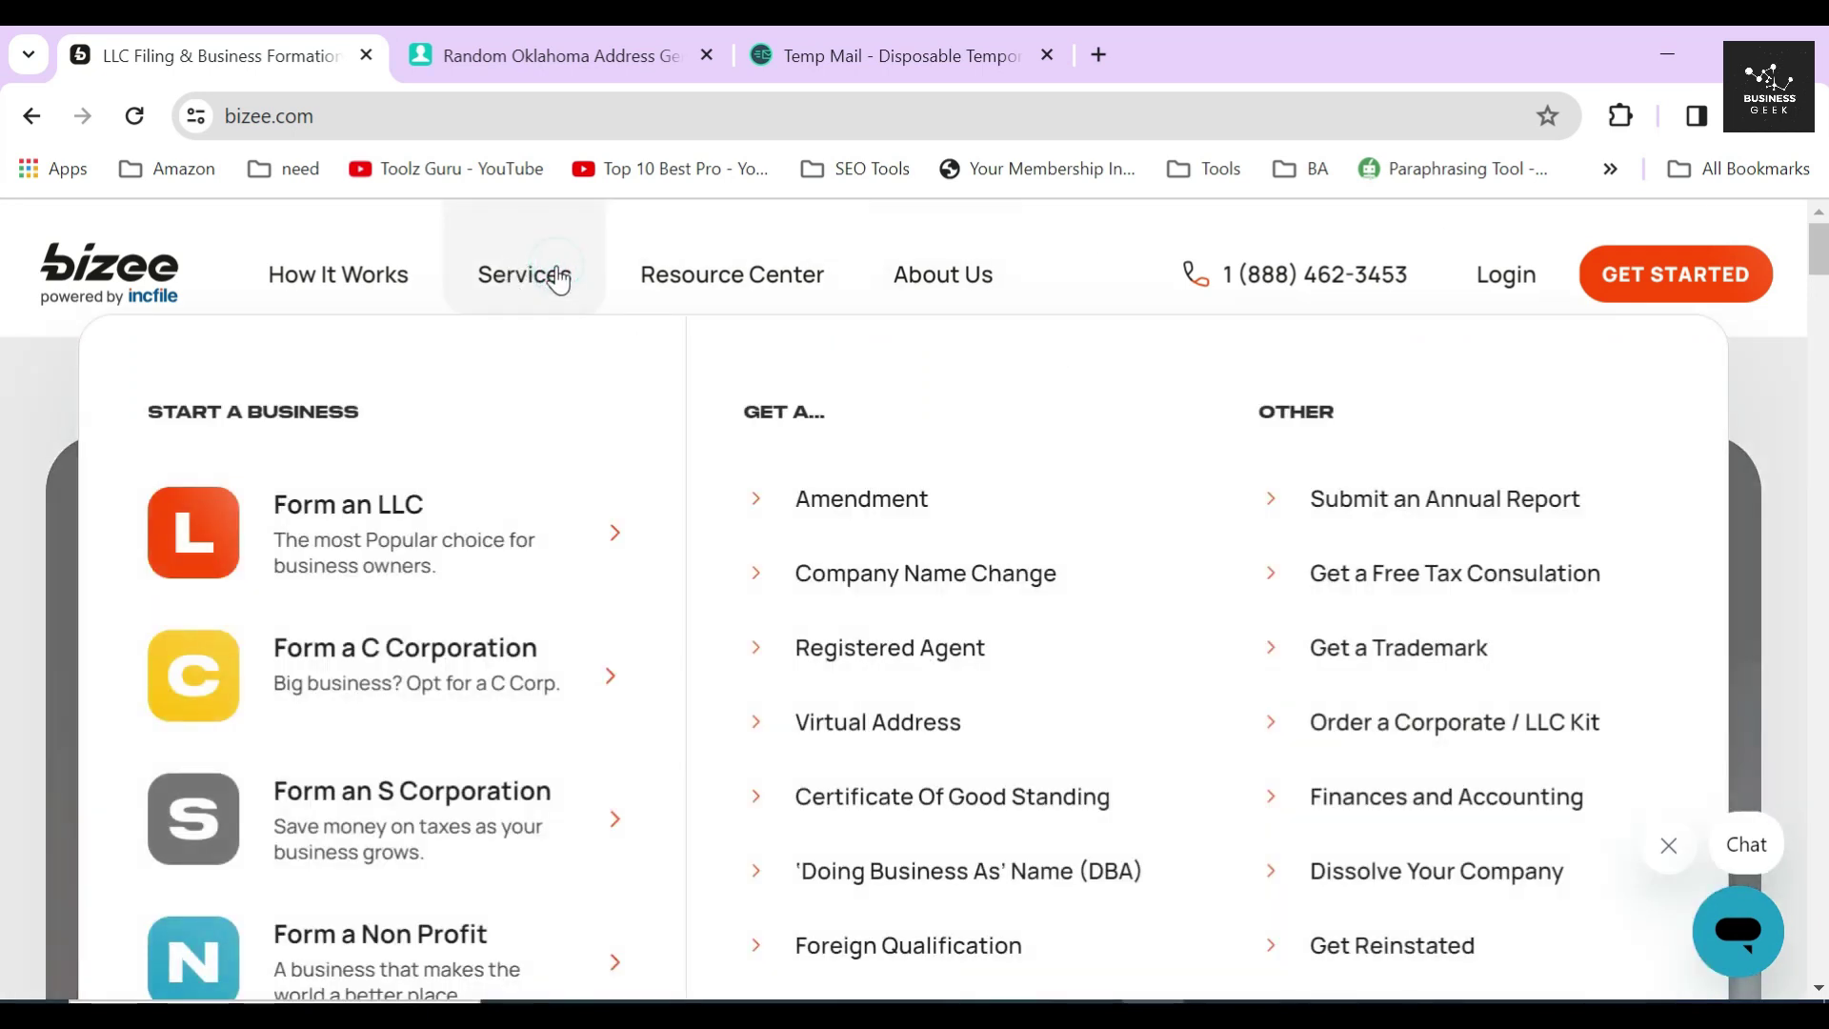
Start a new order from the Form an S Corporation page.
left_click(391, 819)
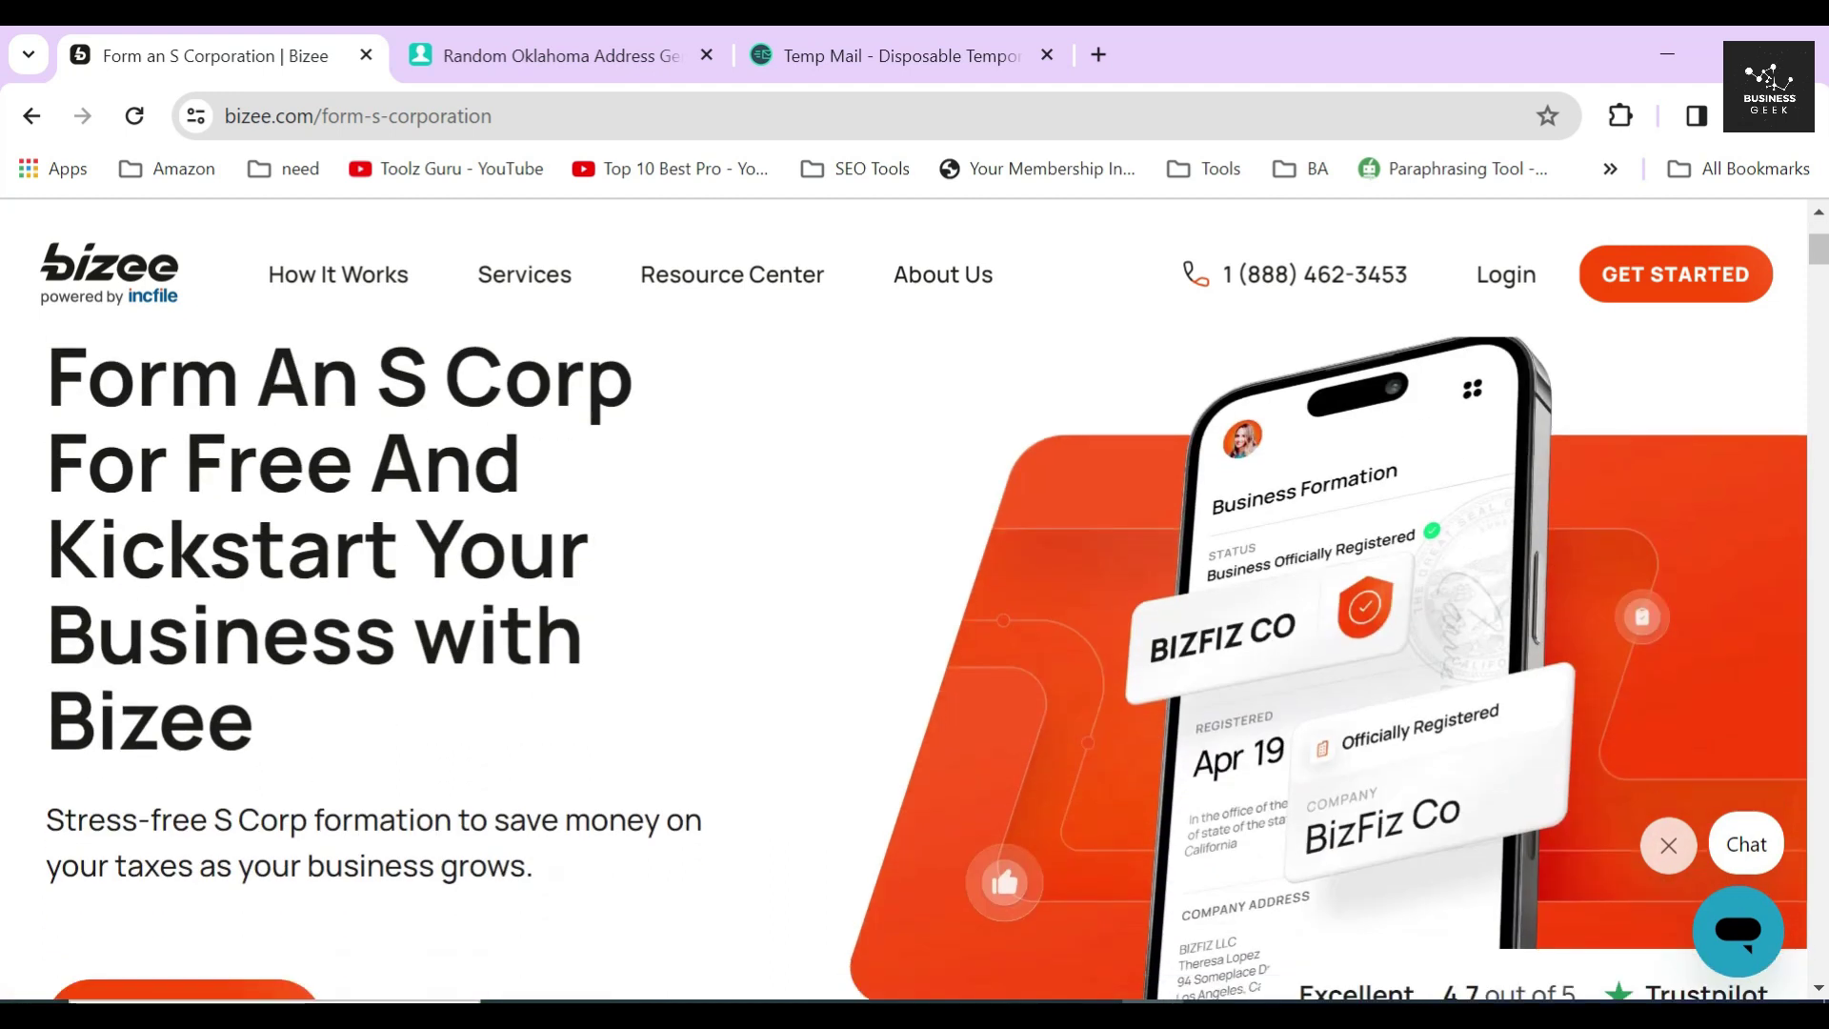
scroll(204, 739, "down", 3)
left_click(204, 739)
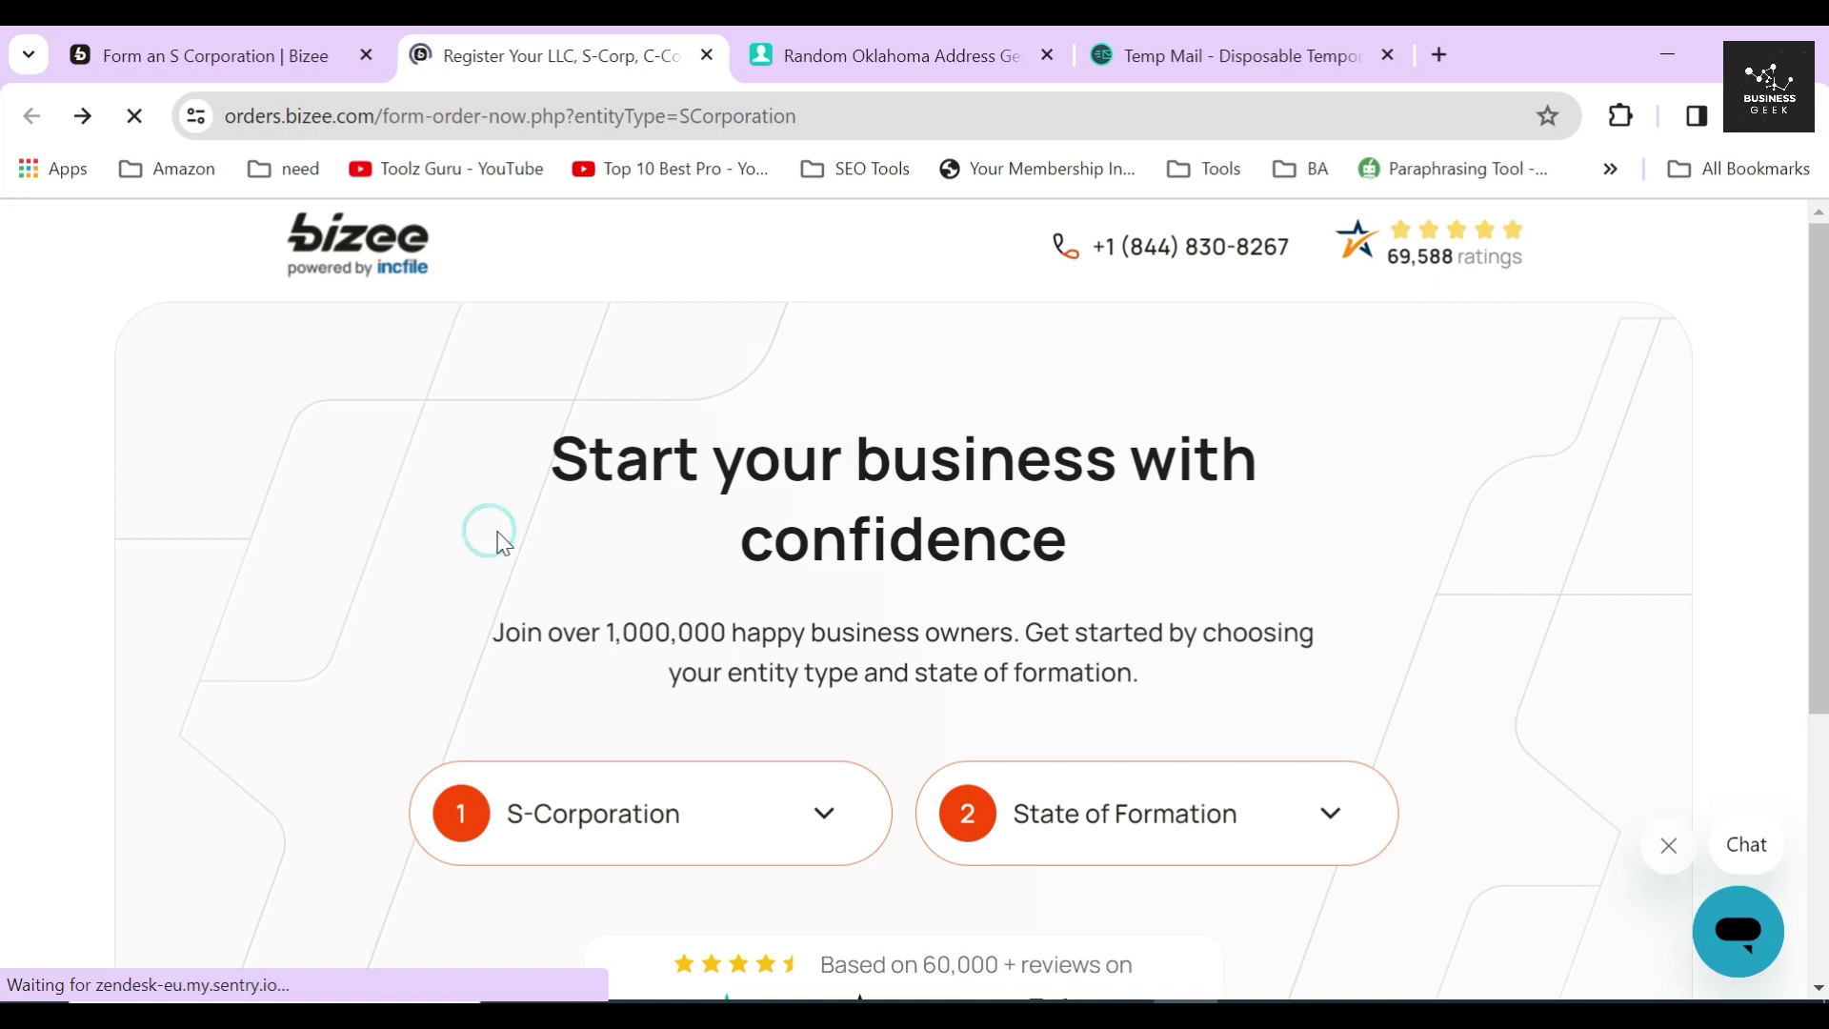
scroll(495, 541, "down", 4)
Keep S-Corporation as the entity type and choose Oklahoma as the state of formation.
left_click(571, 381)
left_click(552, 575)
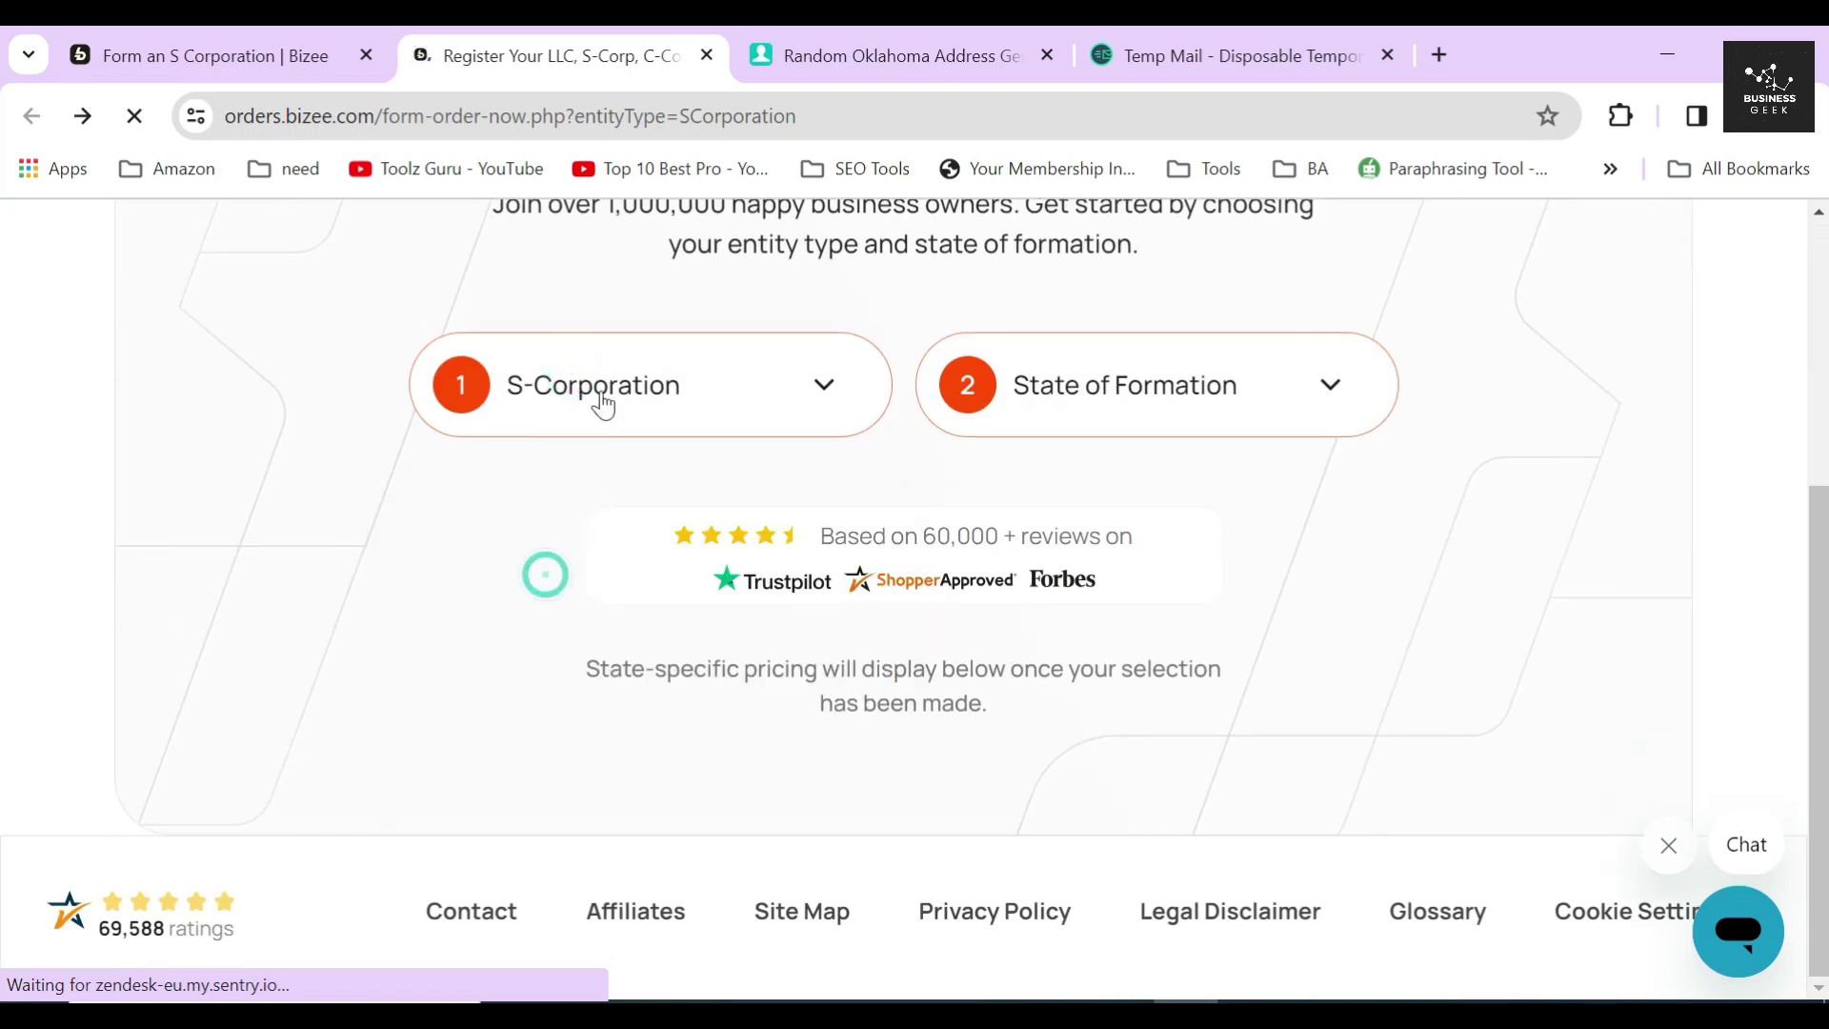
left_click(1142, 406)
scroll(1155, 677, "down", 10)
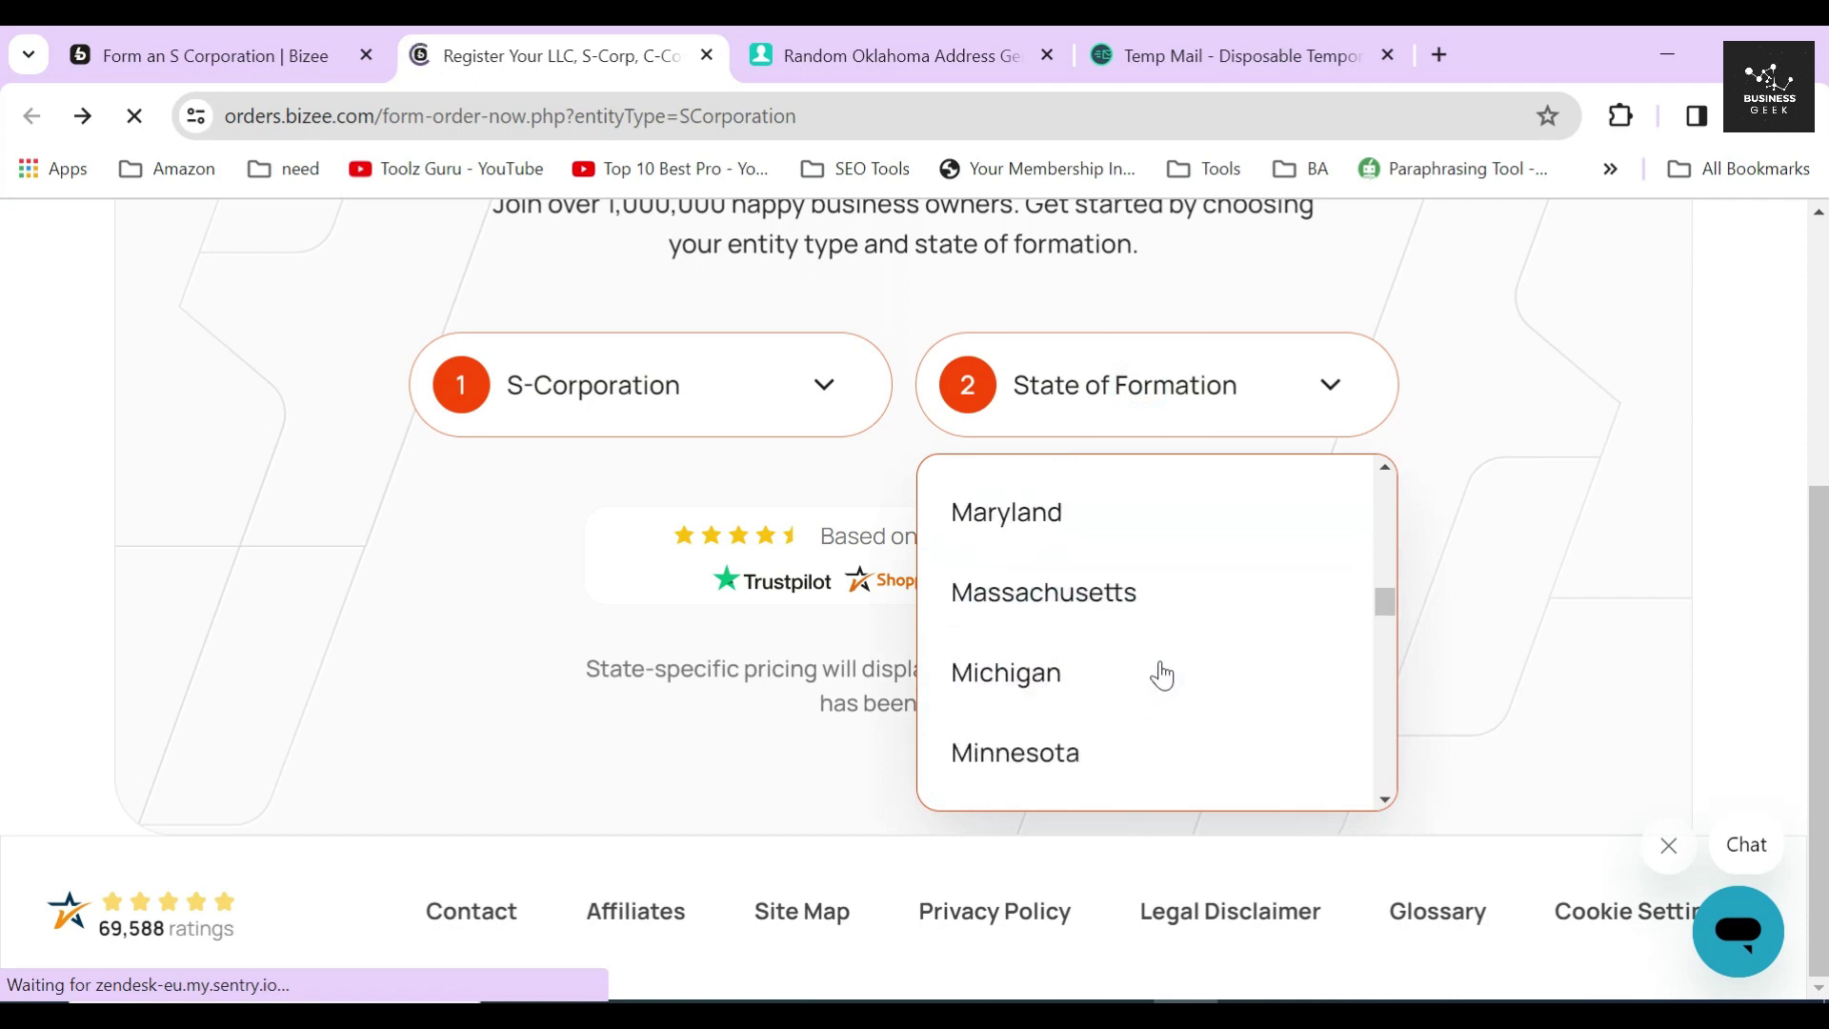
scroll(1160, 667, "down", 2)
scroll(1127, 641, "up", 2)
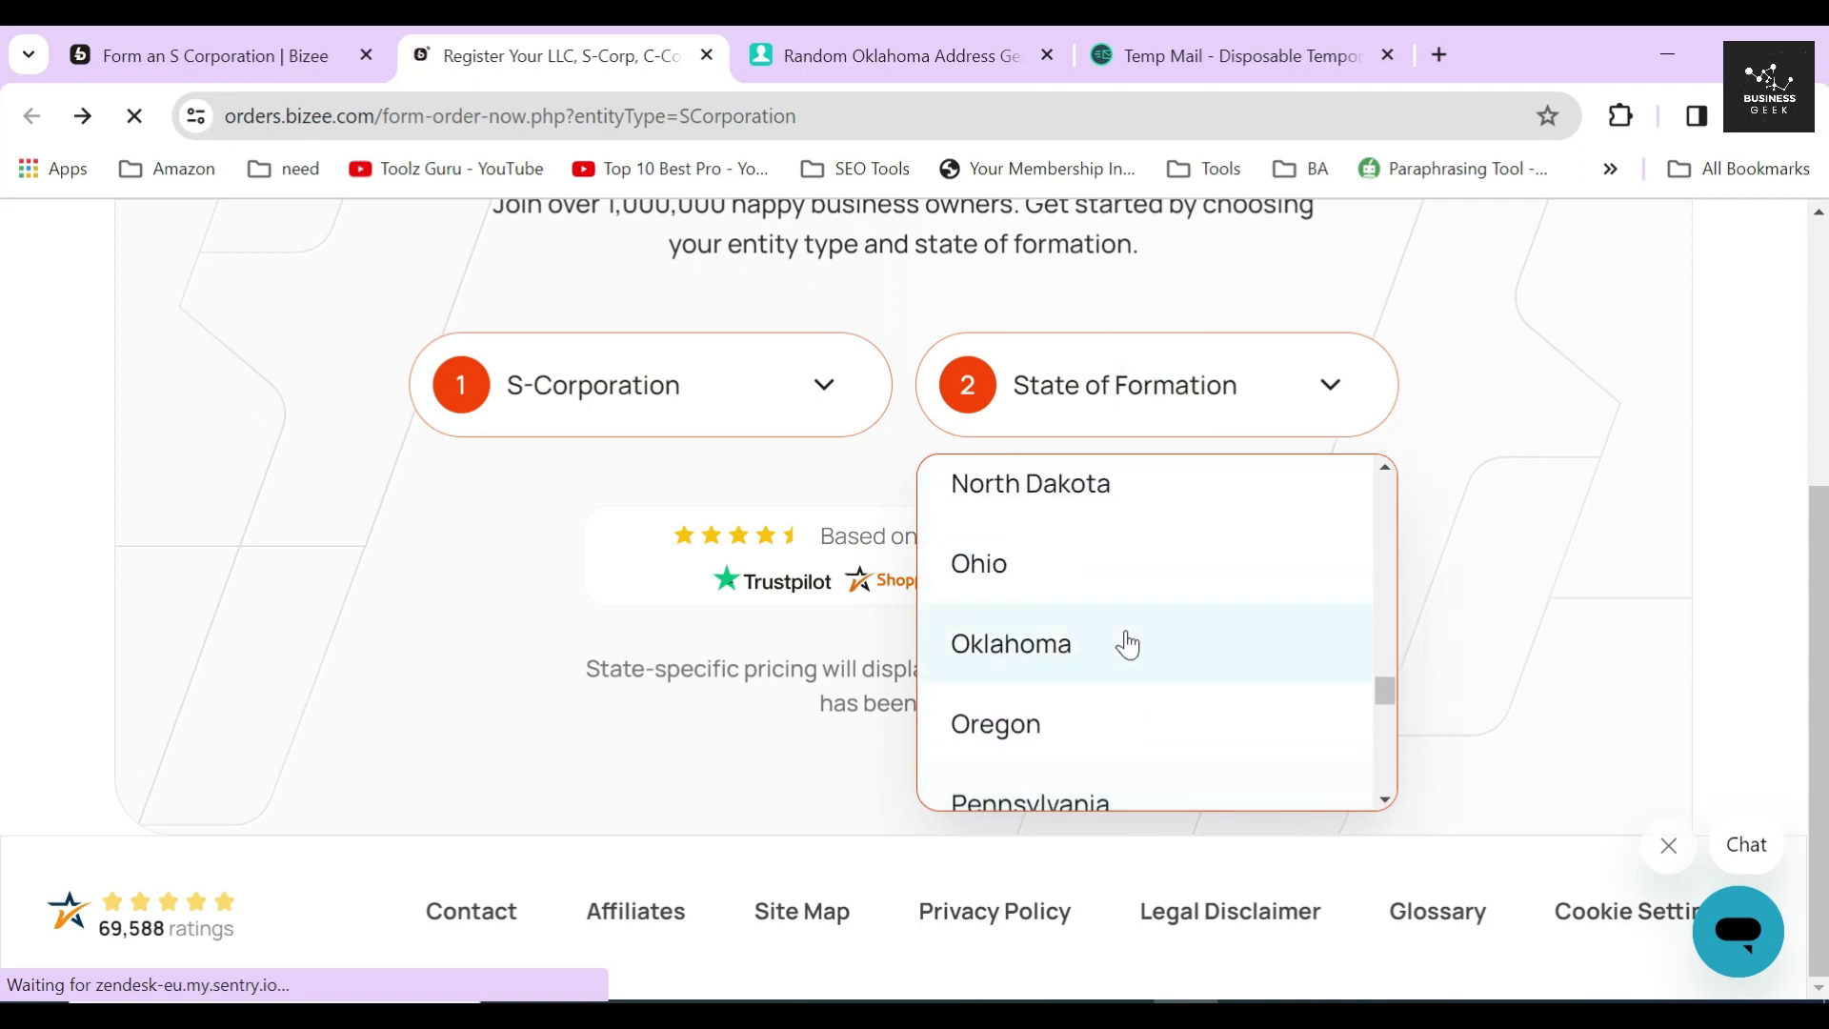
left_click(1122, 638)
scroll(1047, 619, "down", 4)
scroll(476, 522, "down", 3)
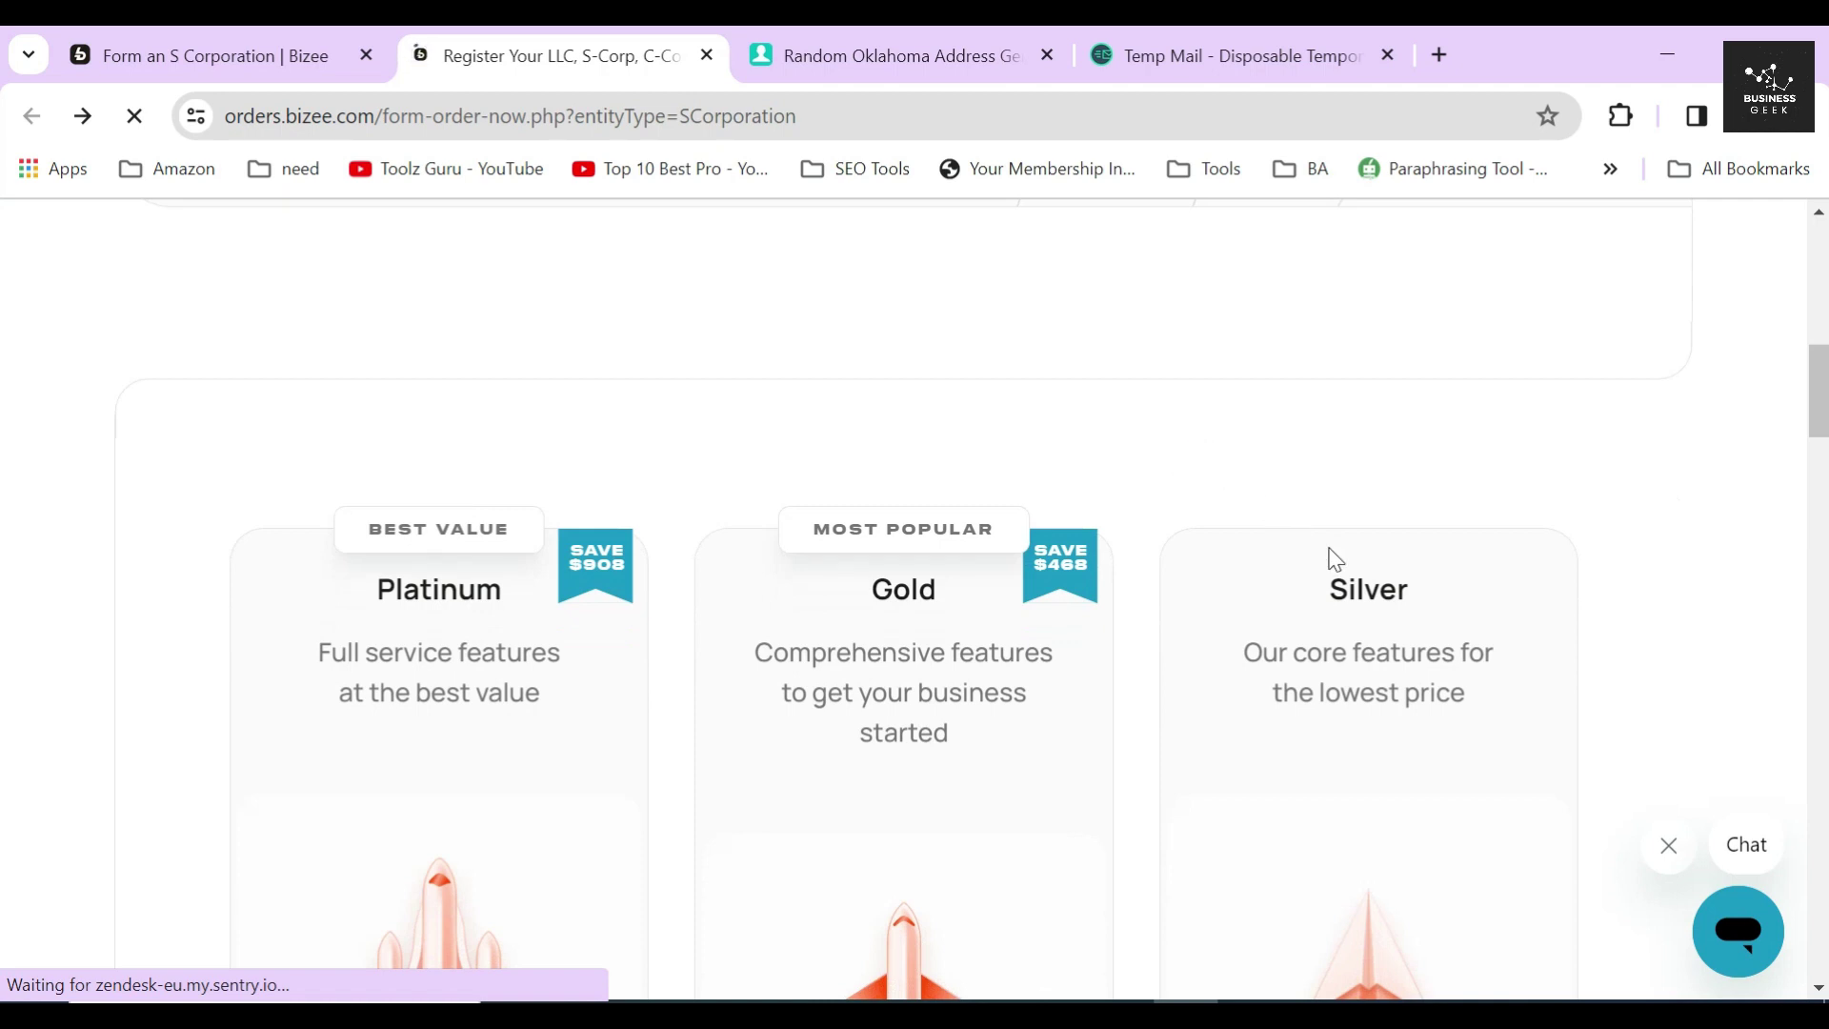
scroll(1334, 560, "down", 3)
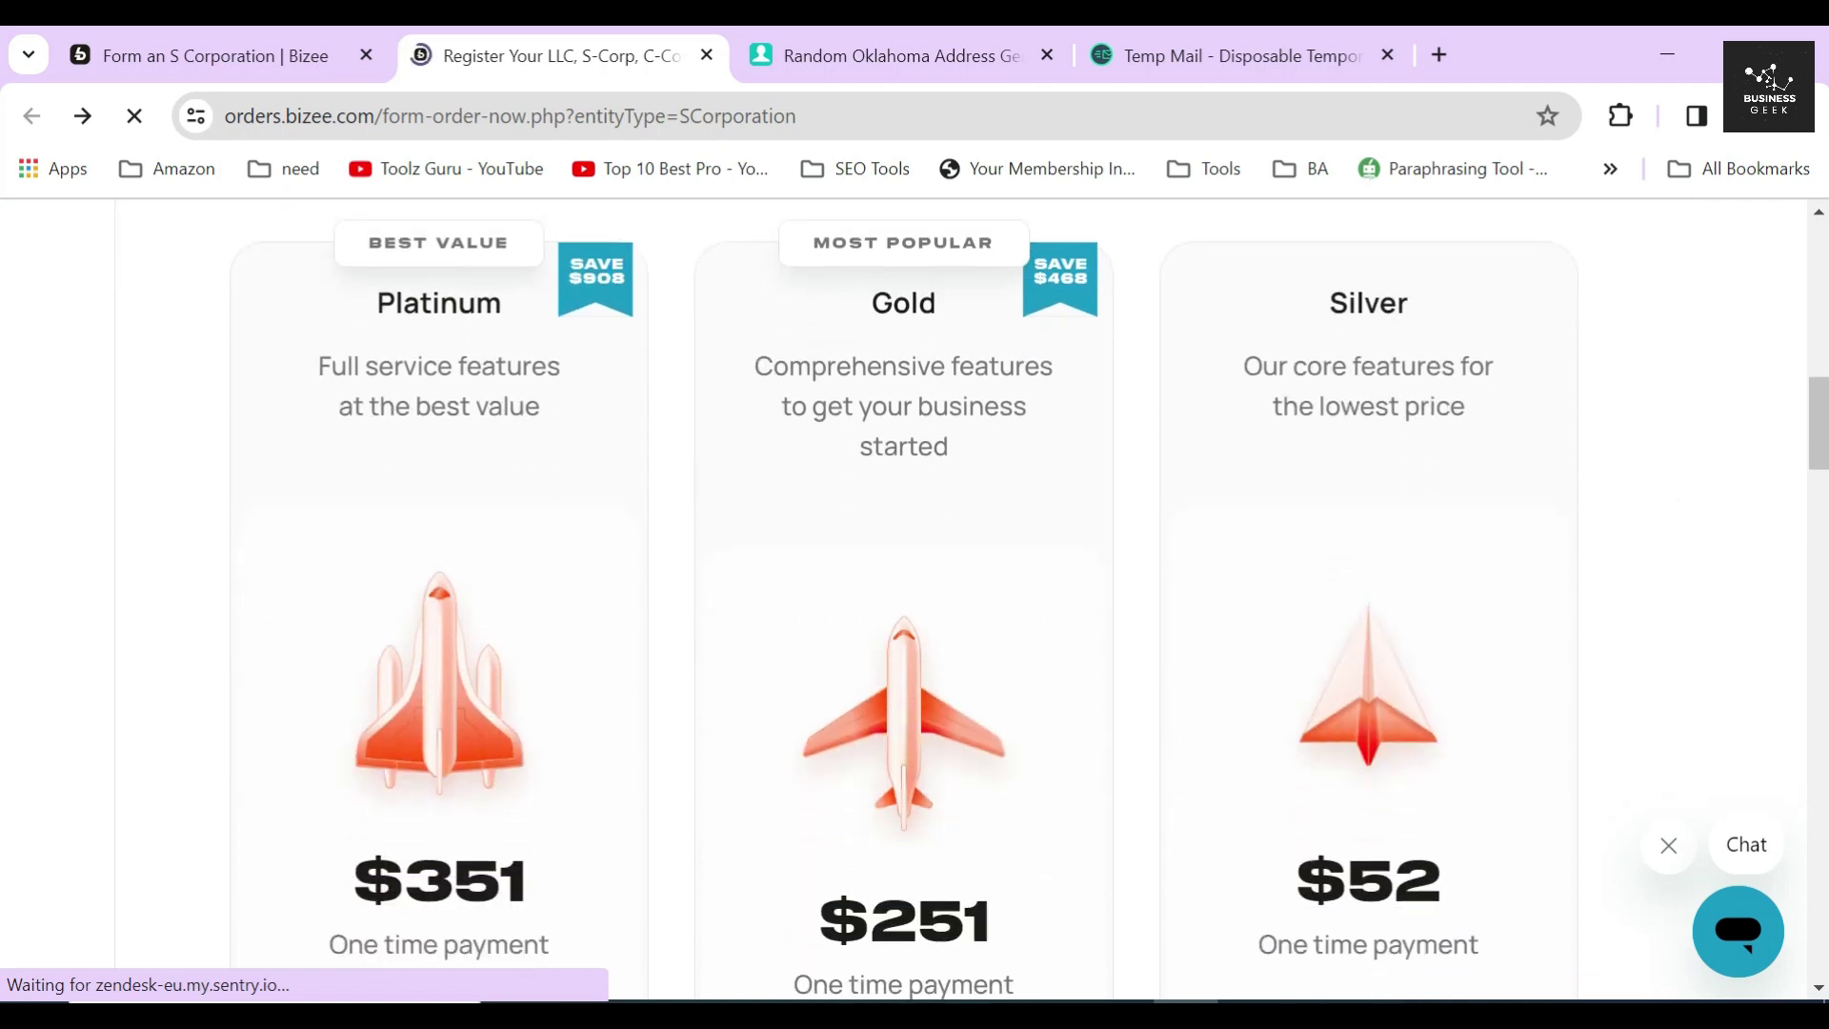
left_click_drag(1327, 303, 1420, 301)
scroll(1324, 540, "down", 5)
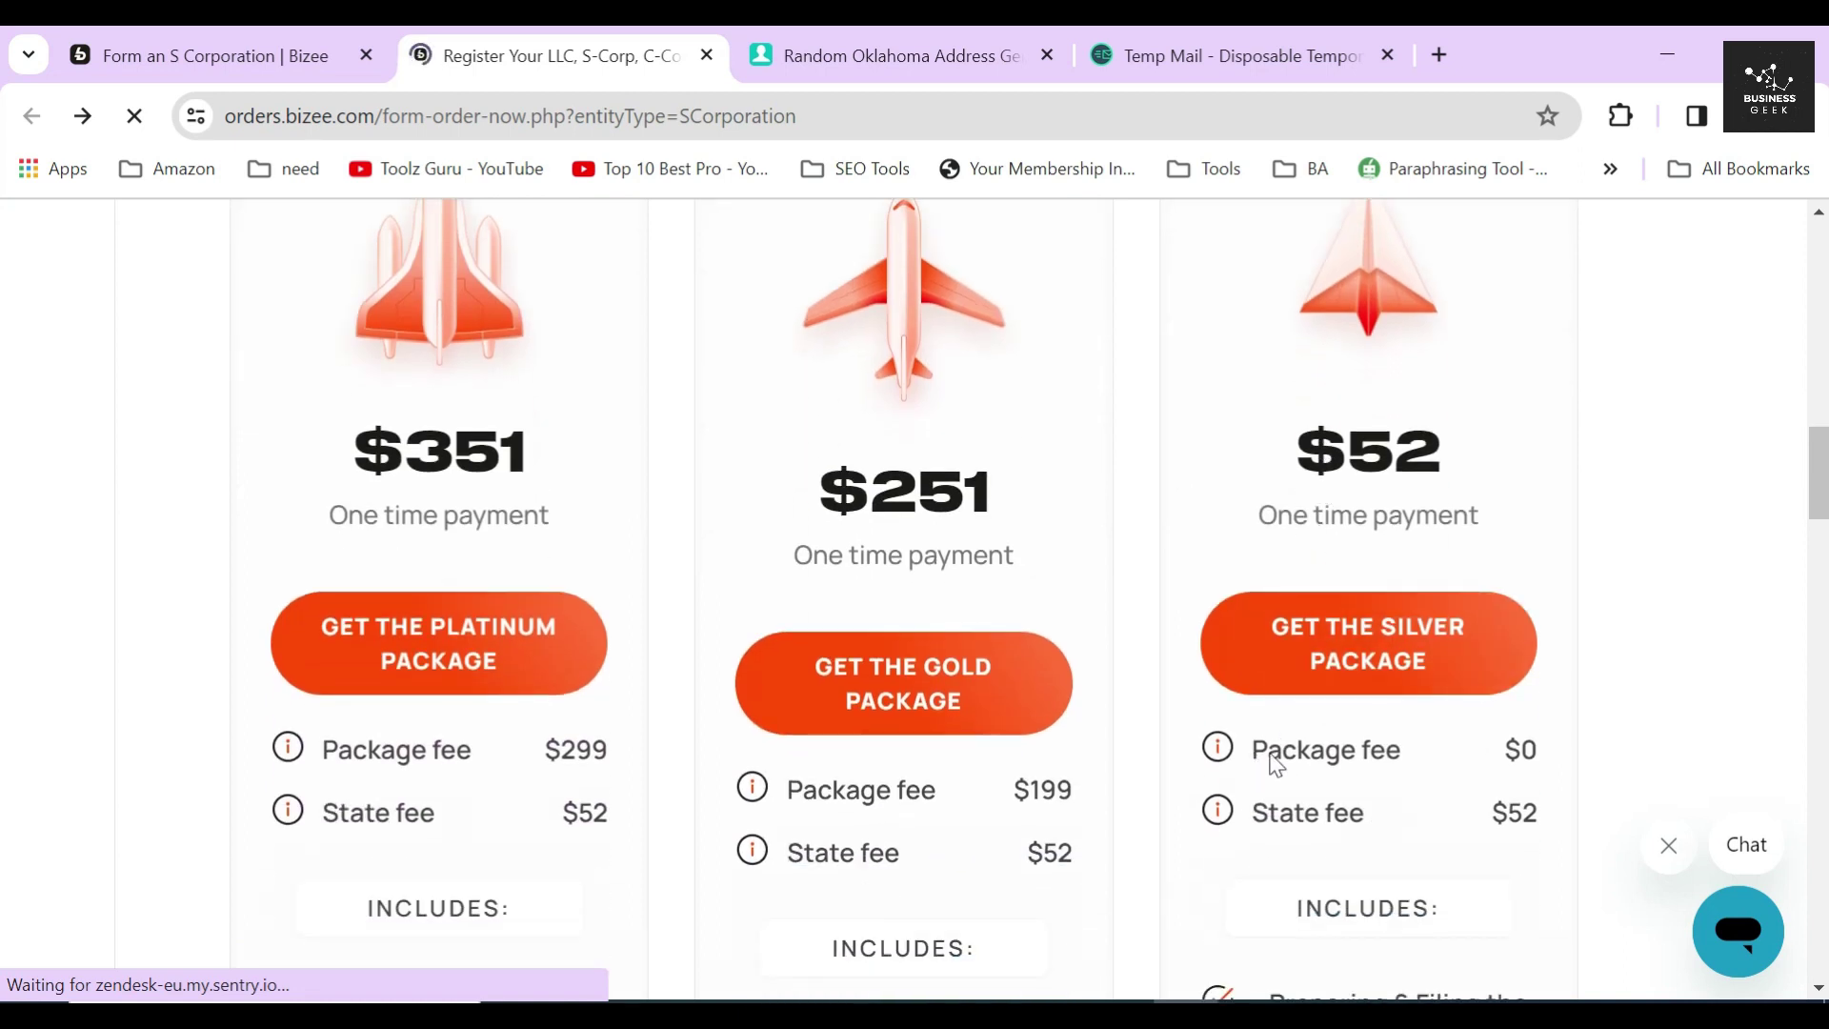
left_click_drag(1271, 754, 1552, 760)
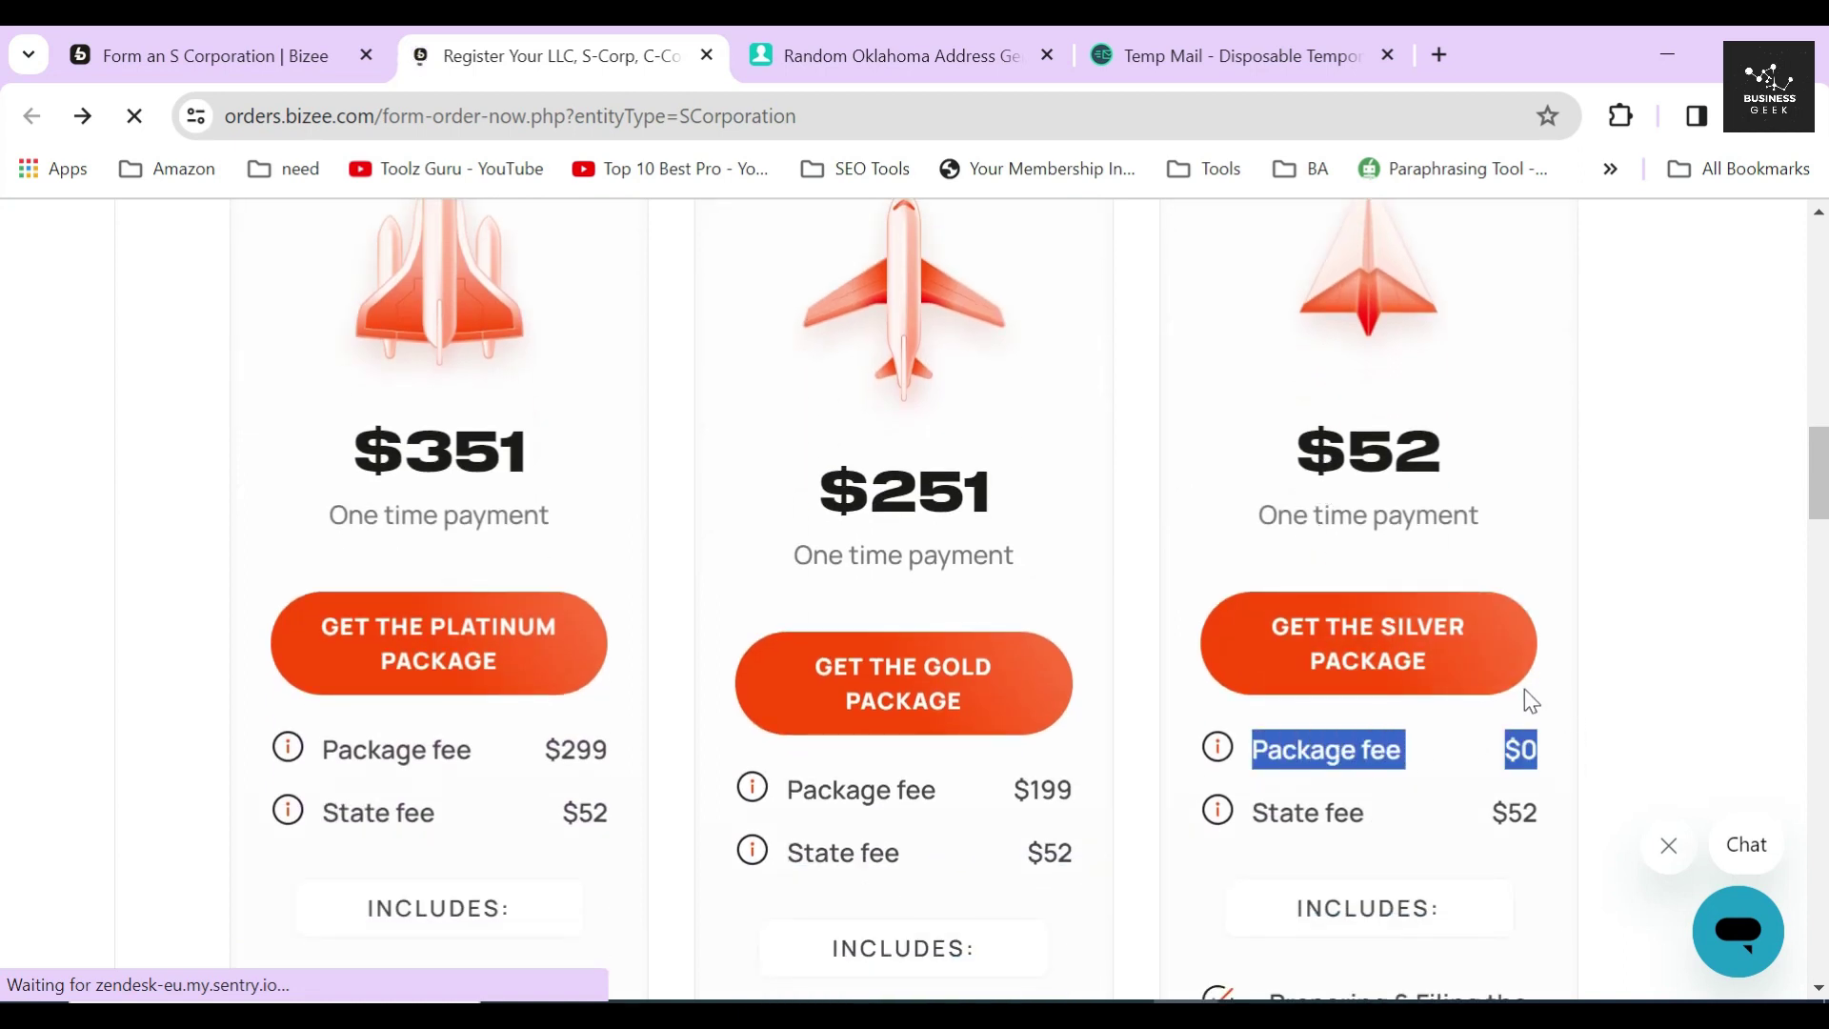
scroll(1522, 621, "up", 1)
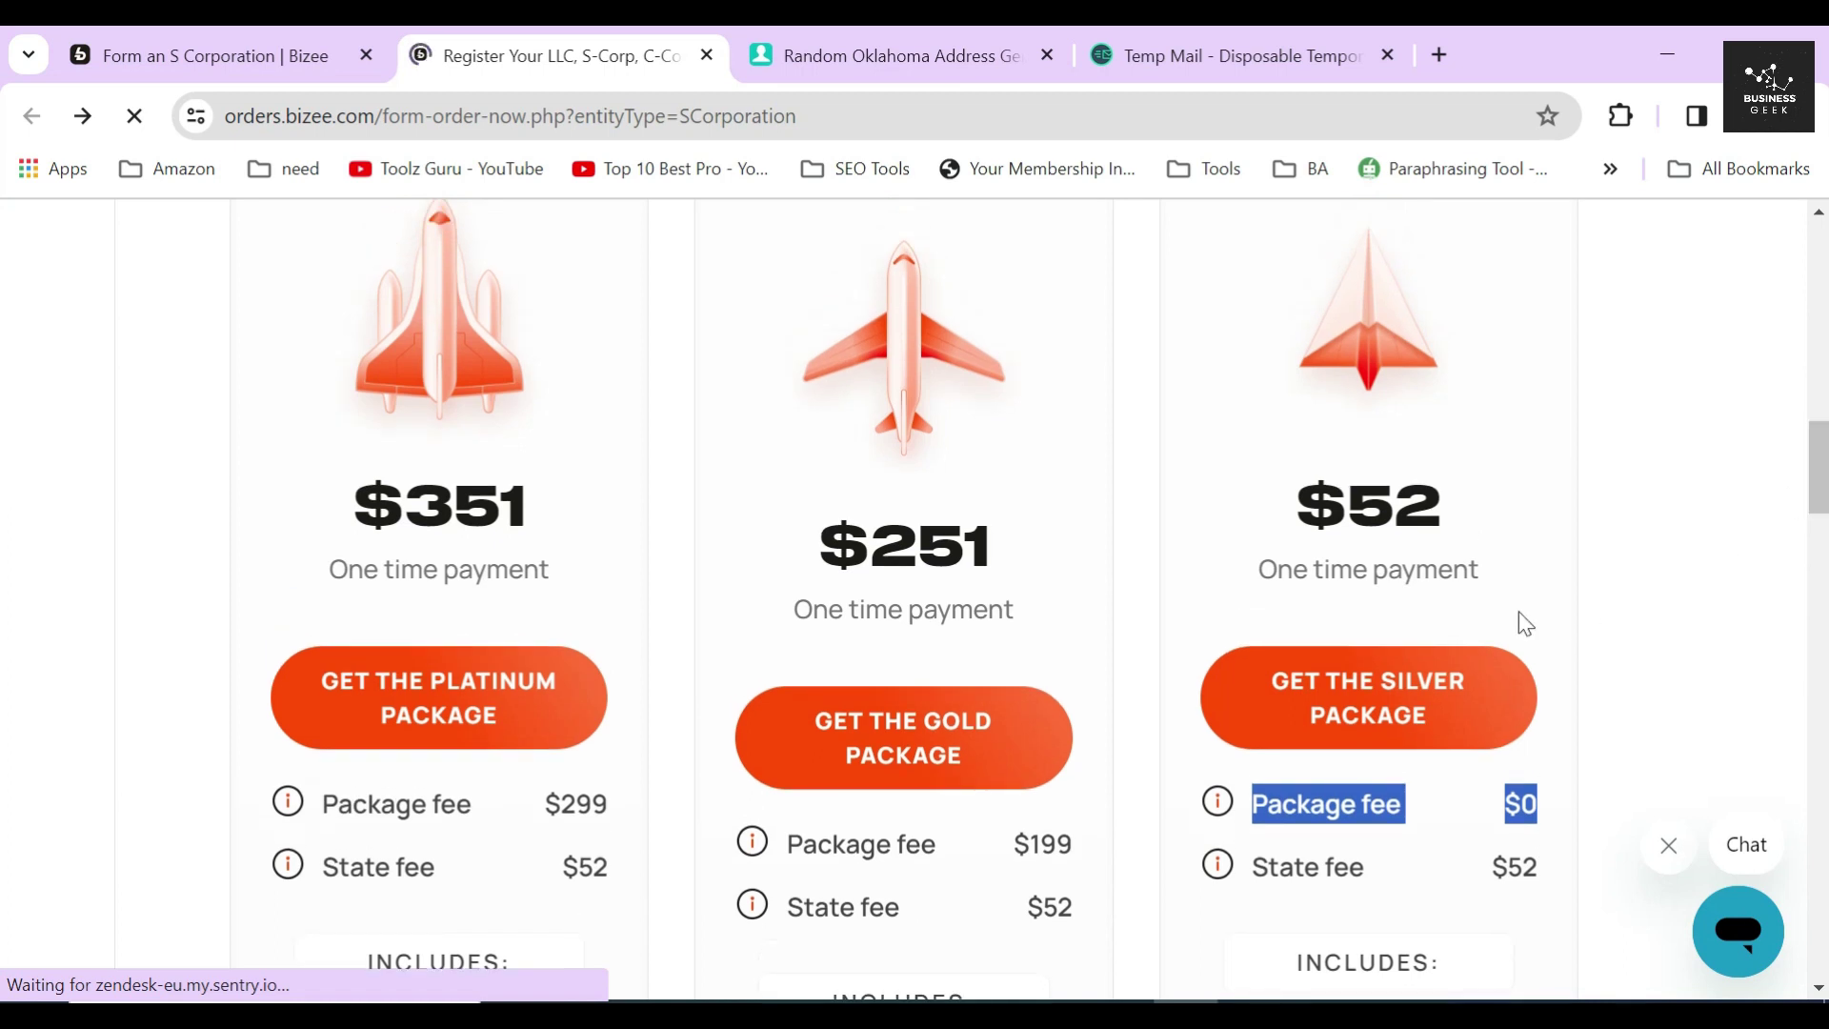
left_click_drag(1291, 503, 1469, 523)
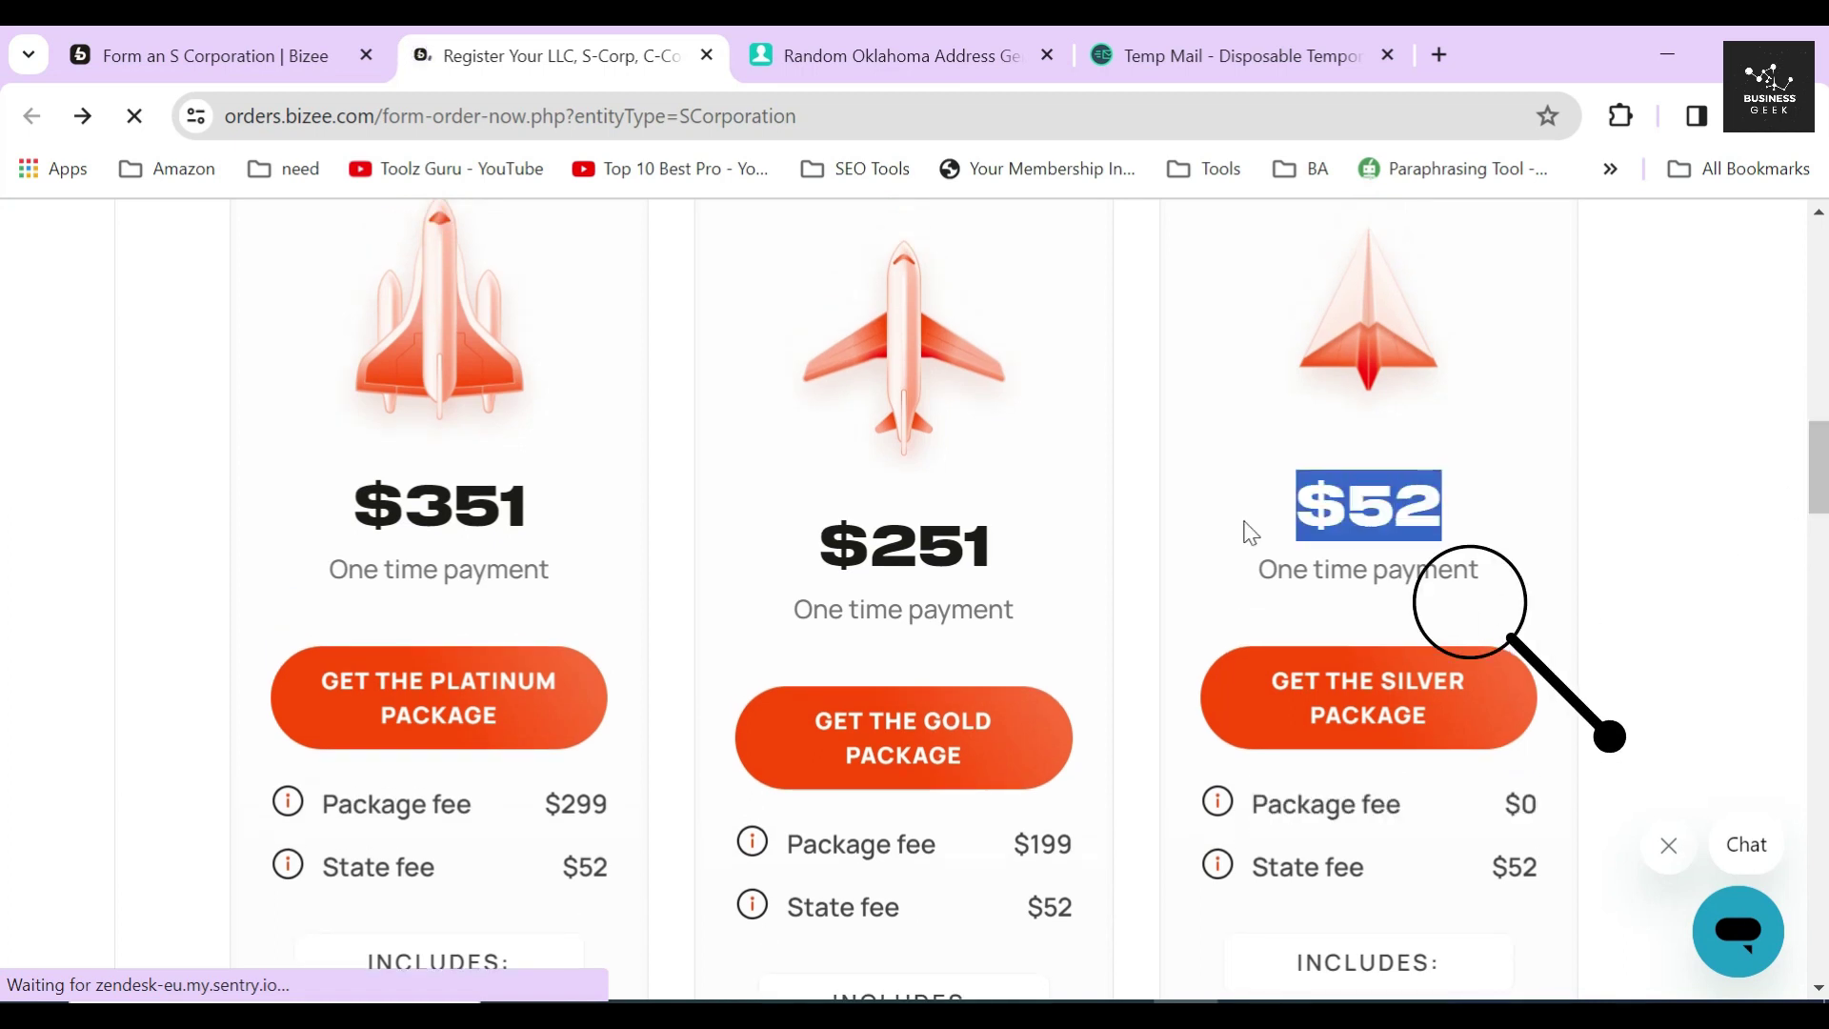
left_click(1143, 512)
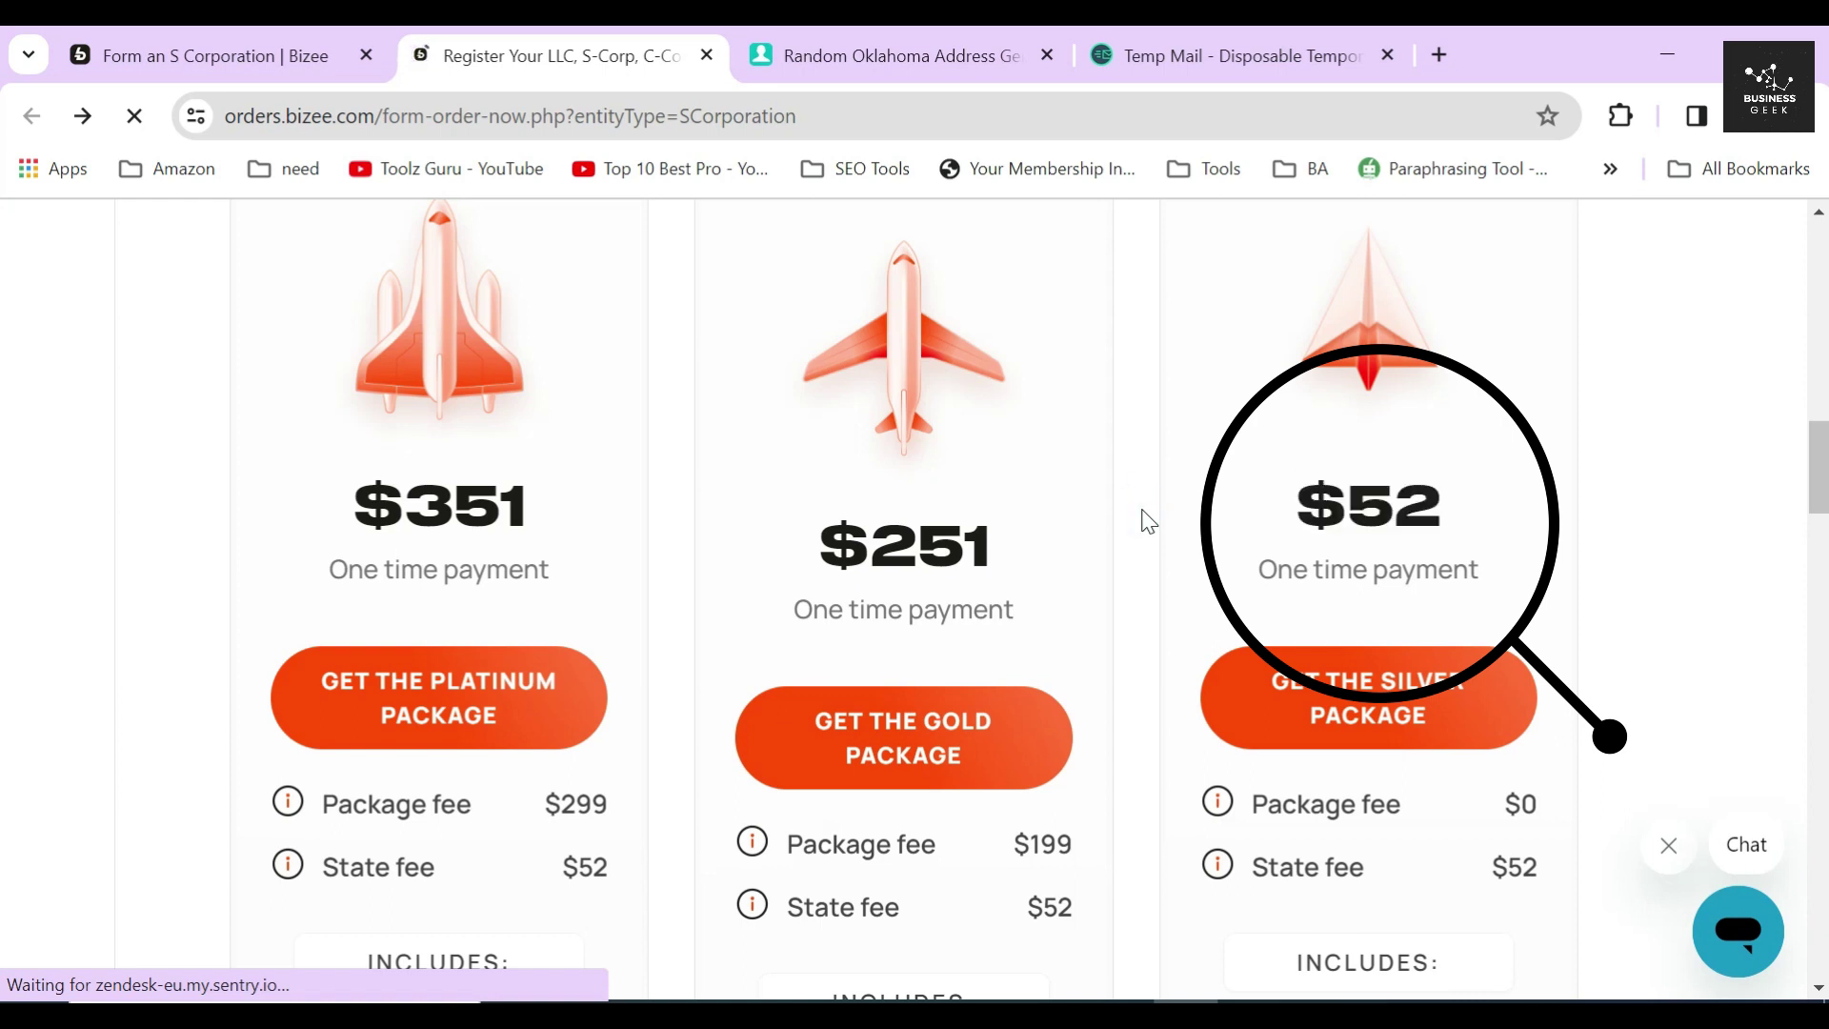
scroll(1148, 519, "down", 7)
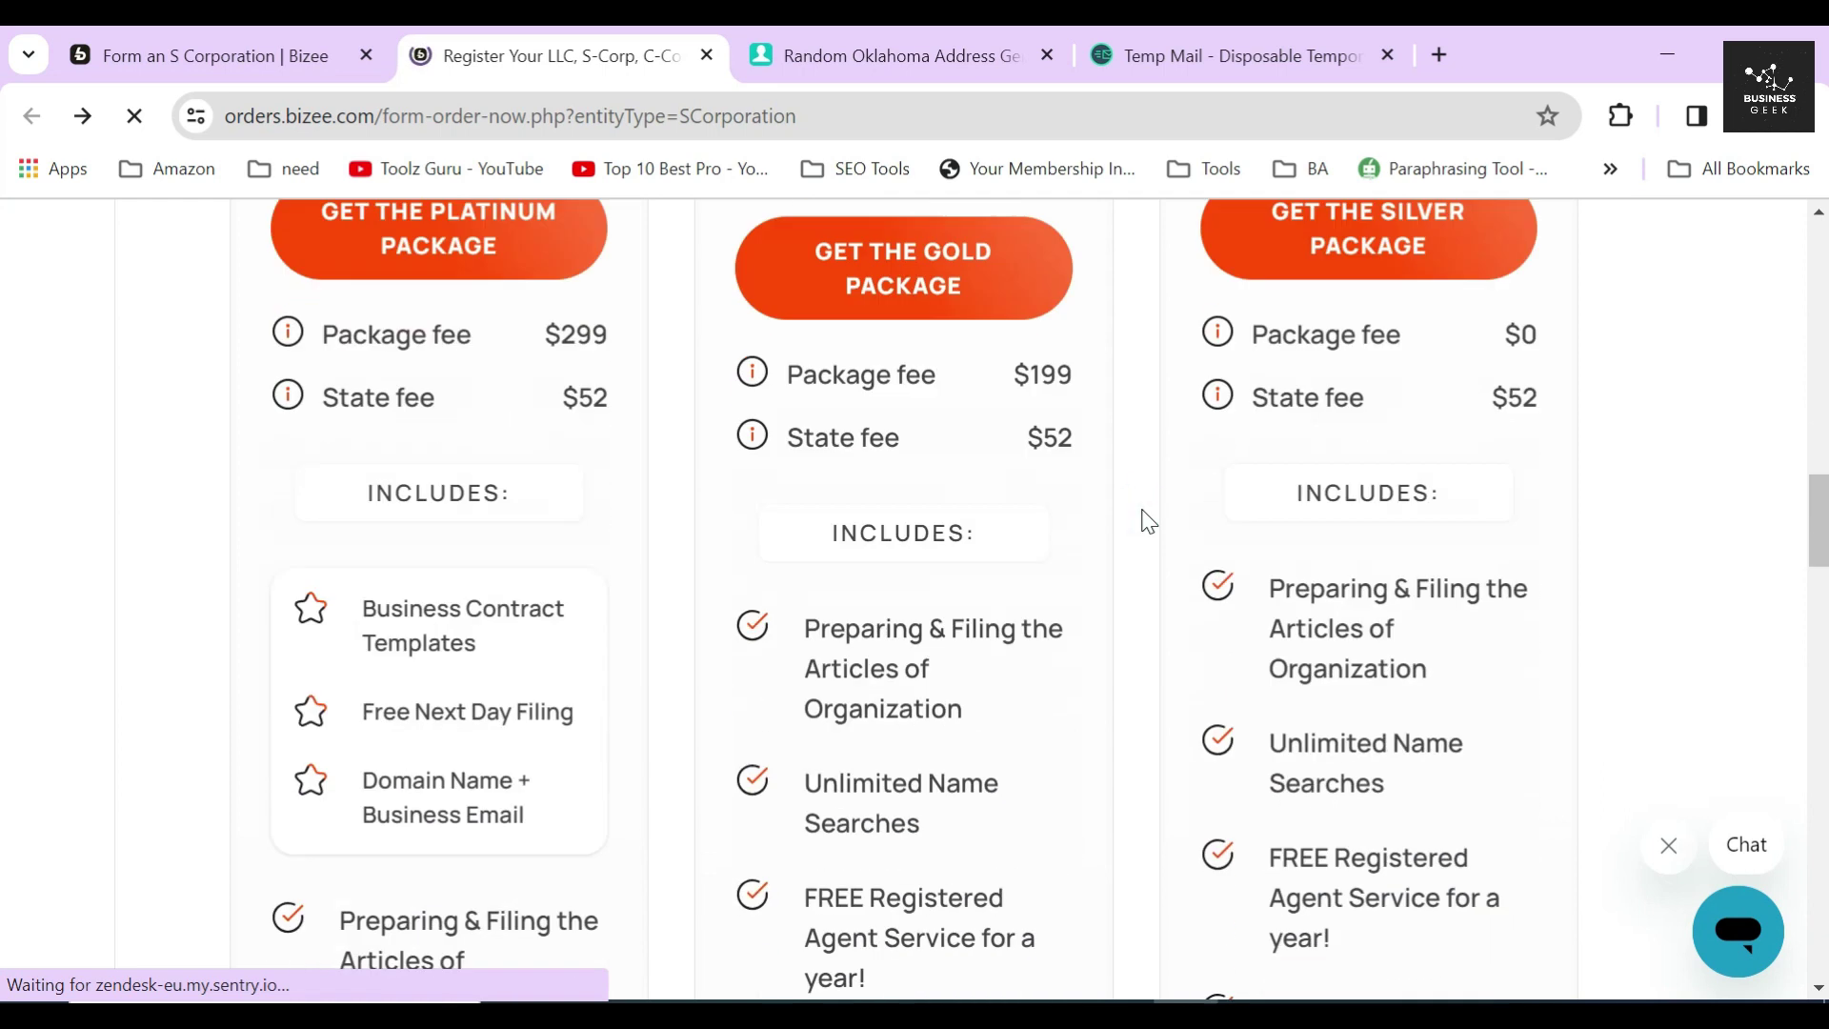
left_click_drag(1270, 338, 1465, 437)
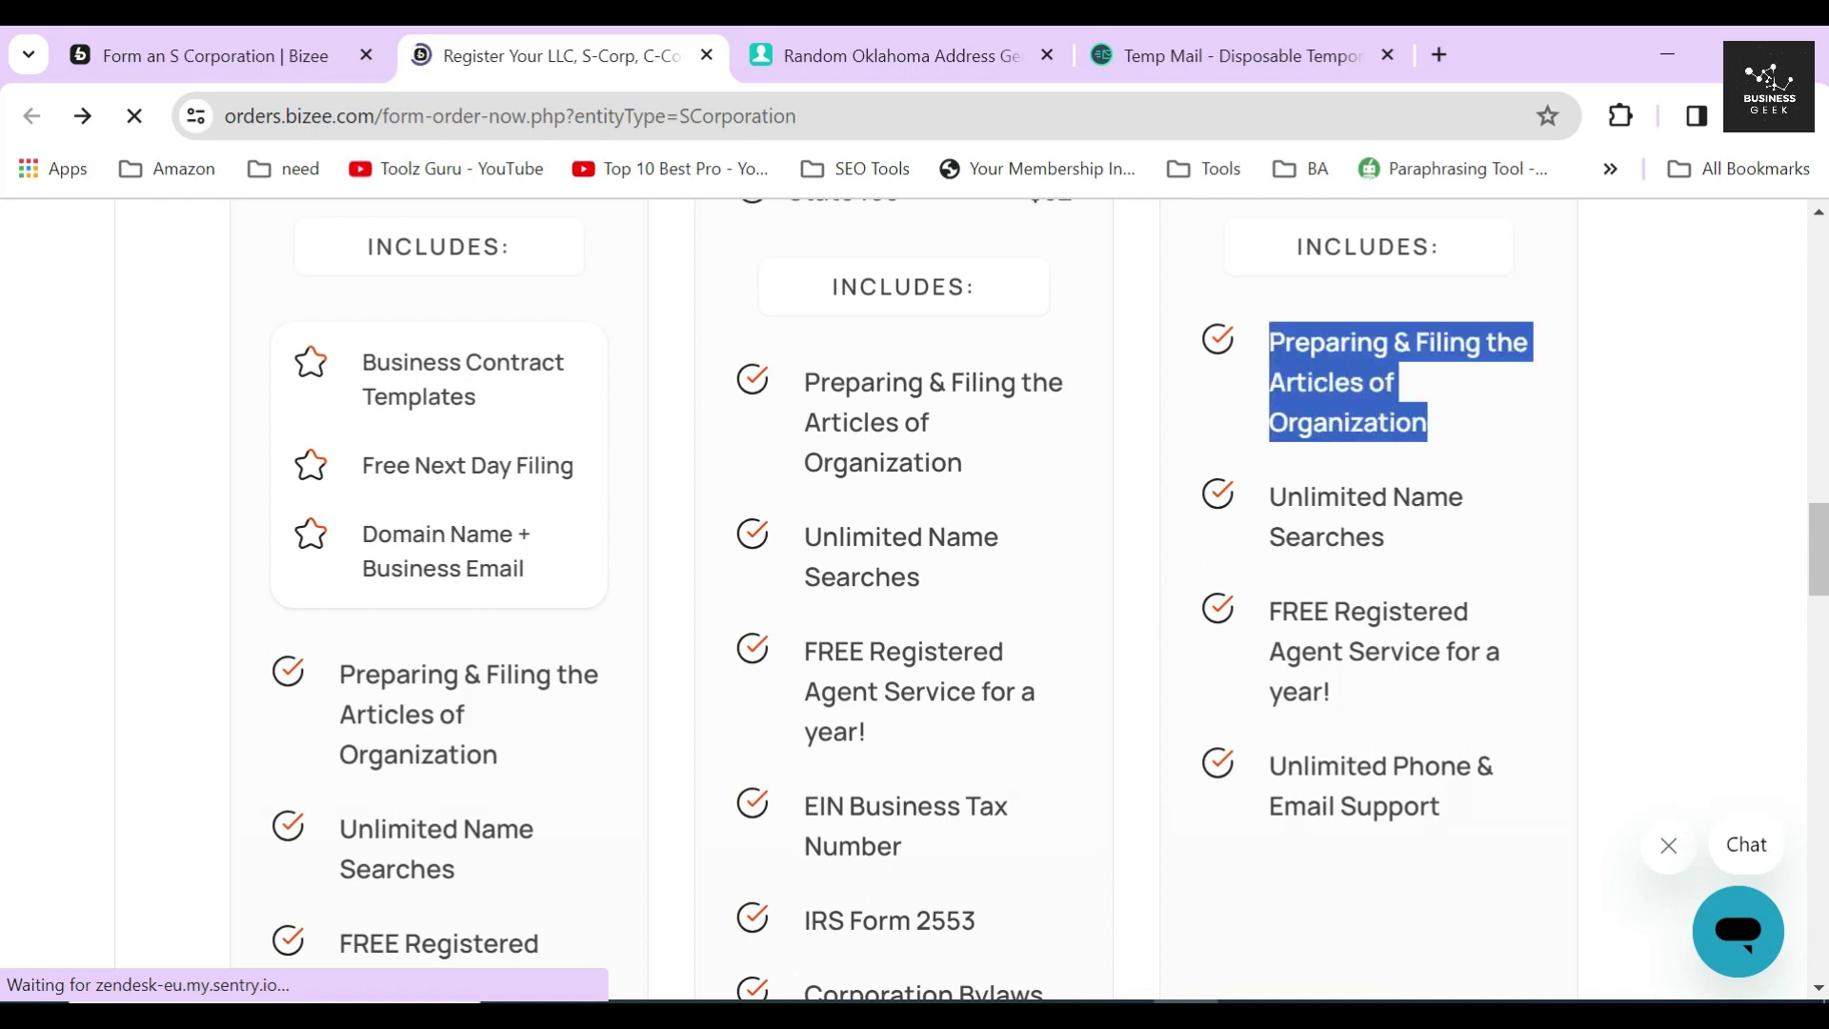
left_click_drag(1271, 502, 1353, 703)
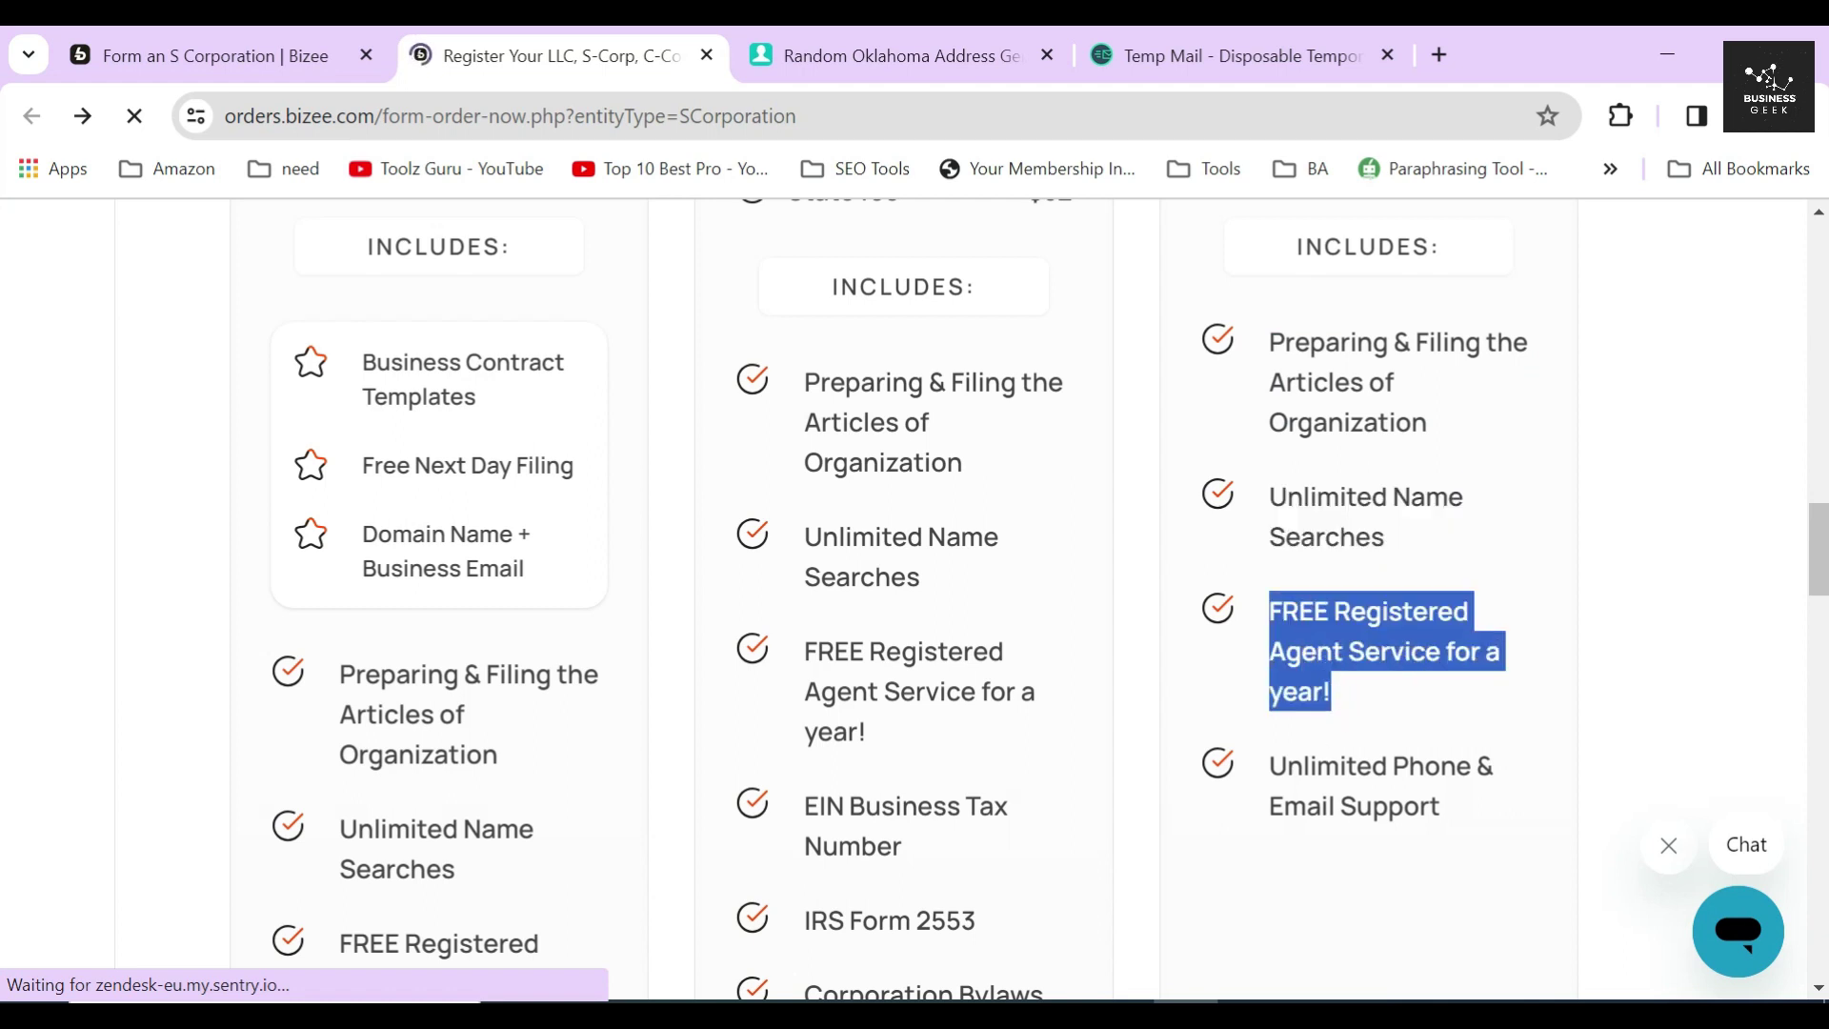
left_click_drag(1271, 762, 1440, 808)
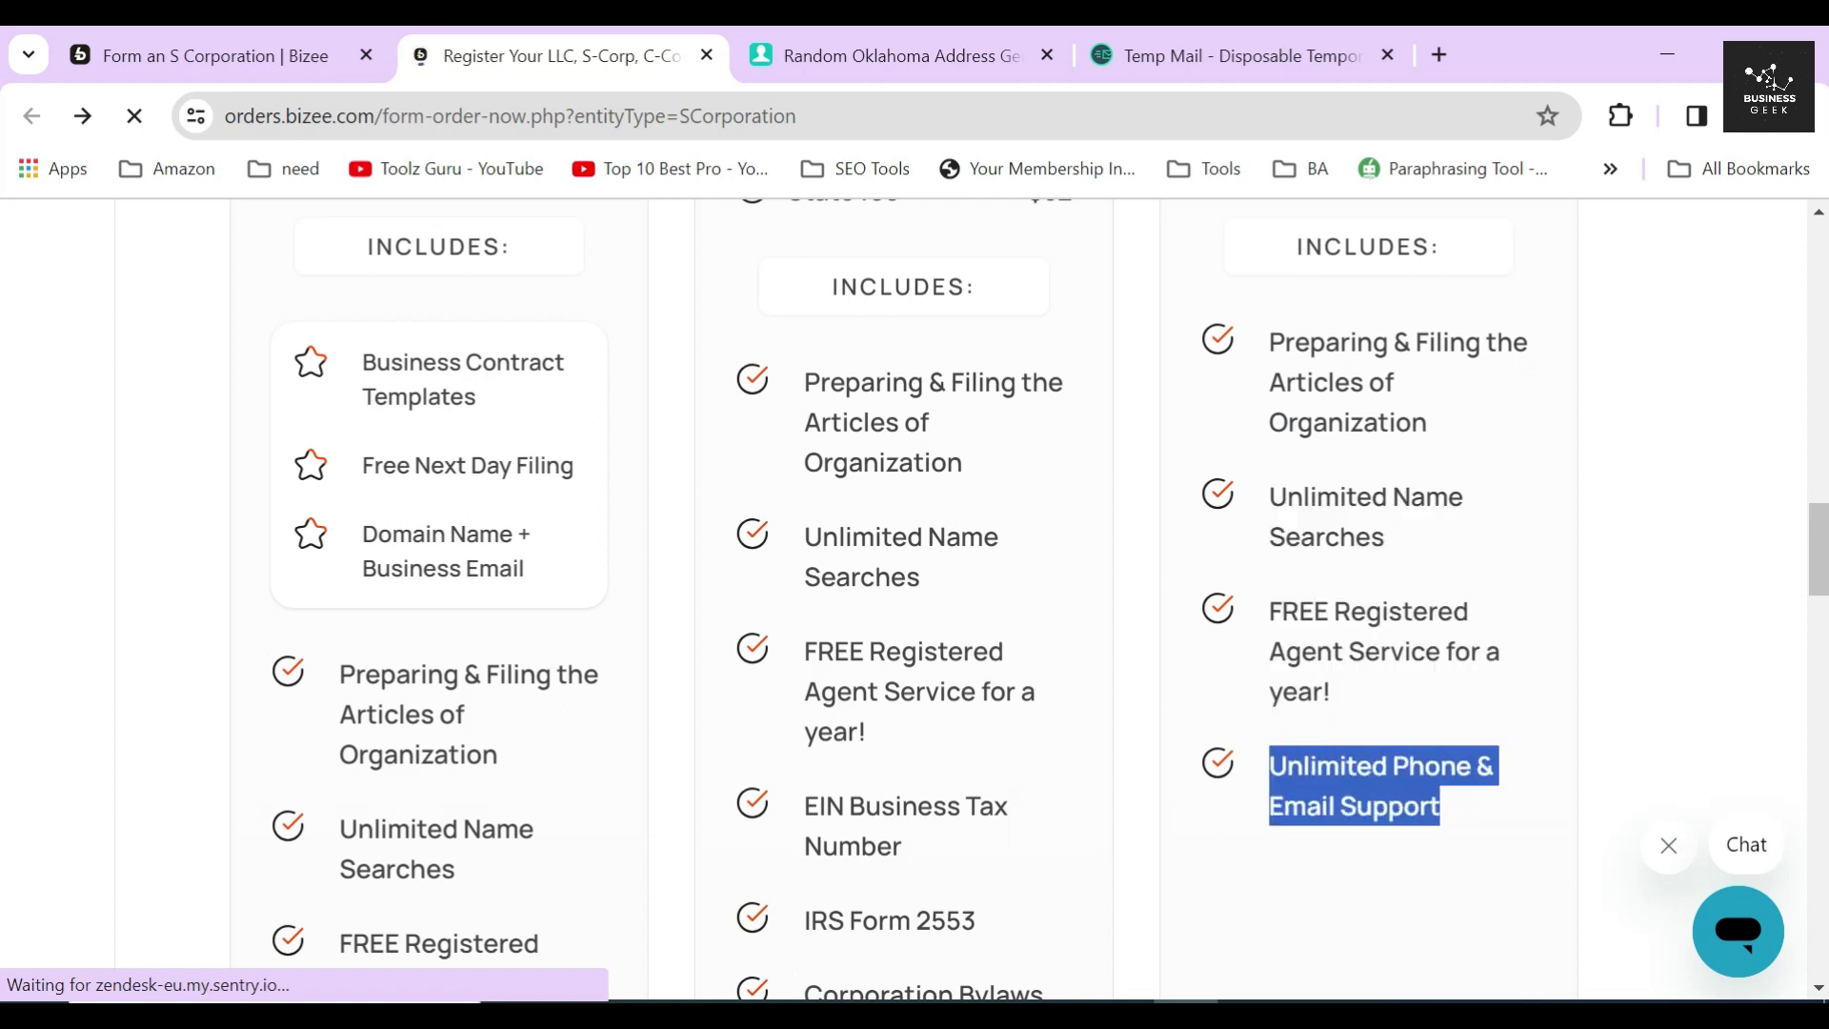
left_click(1138, 707)
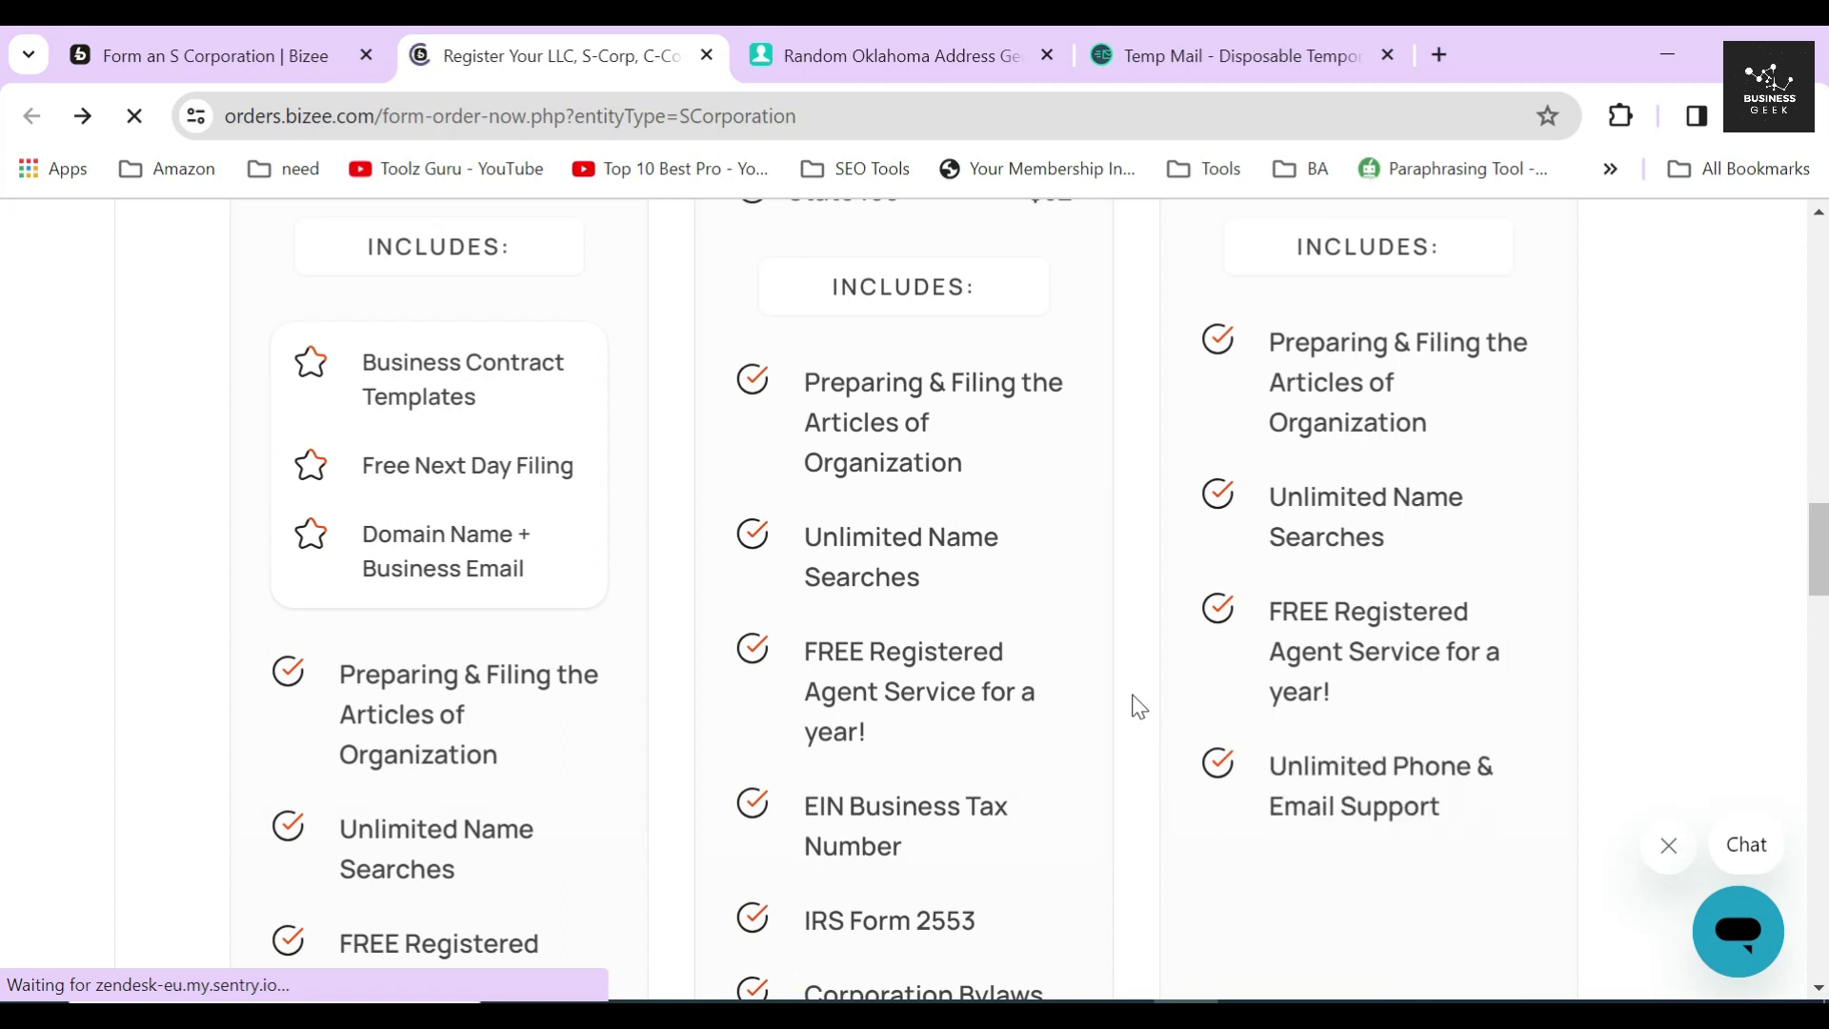
scroll(1138, 707, "up", 9)
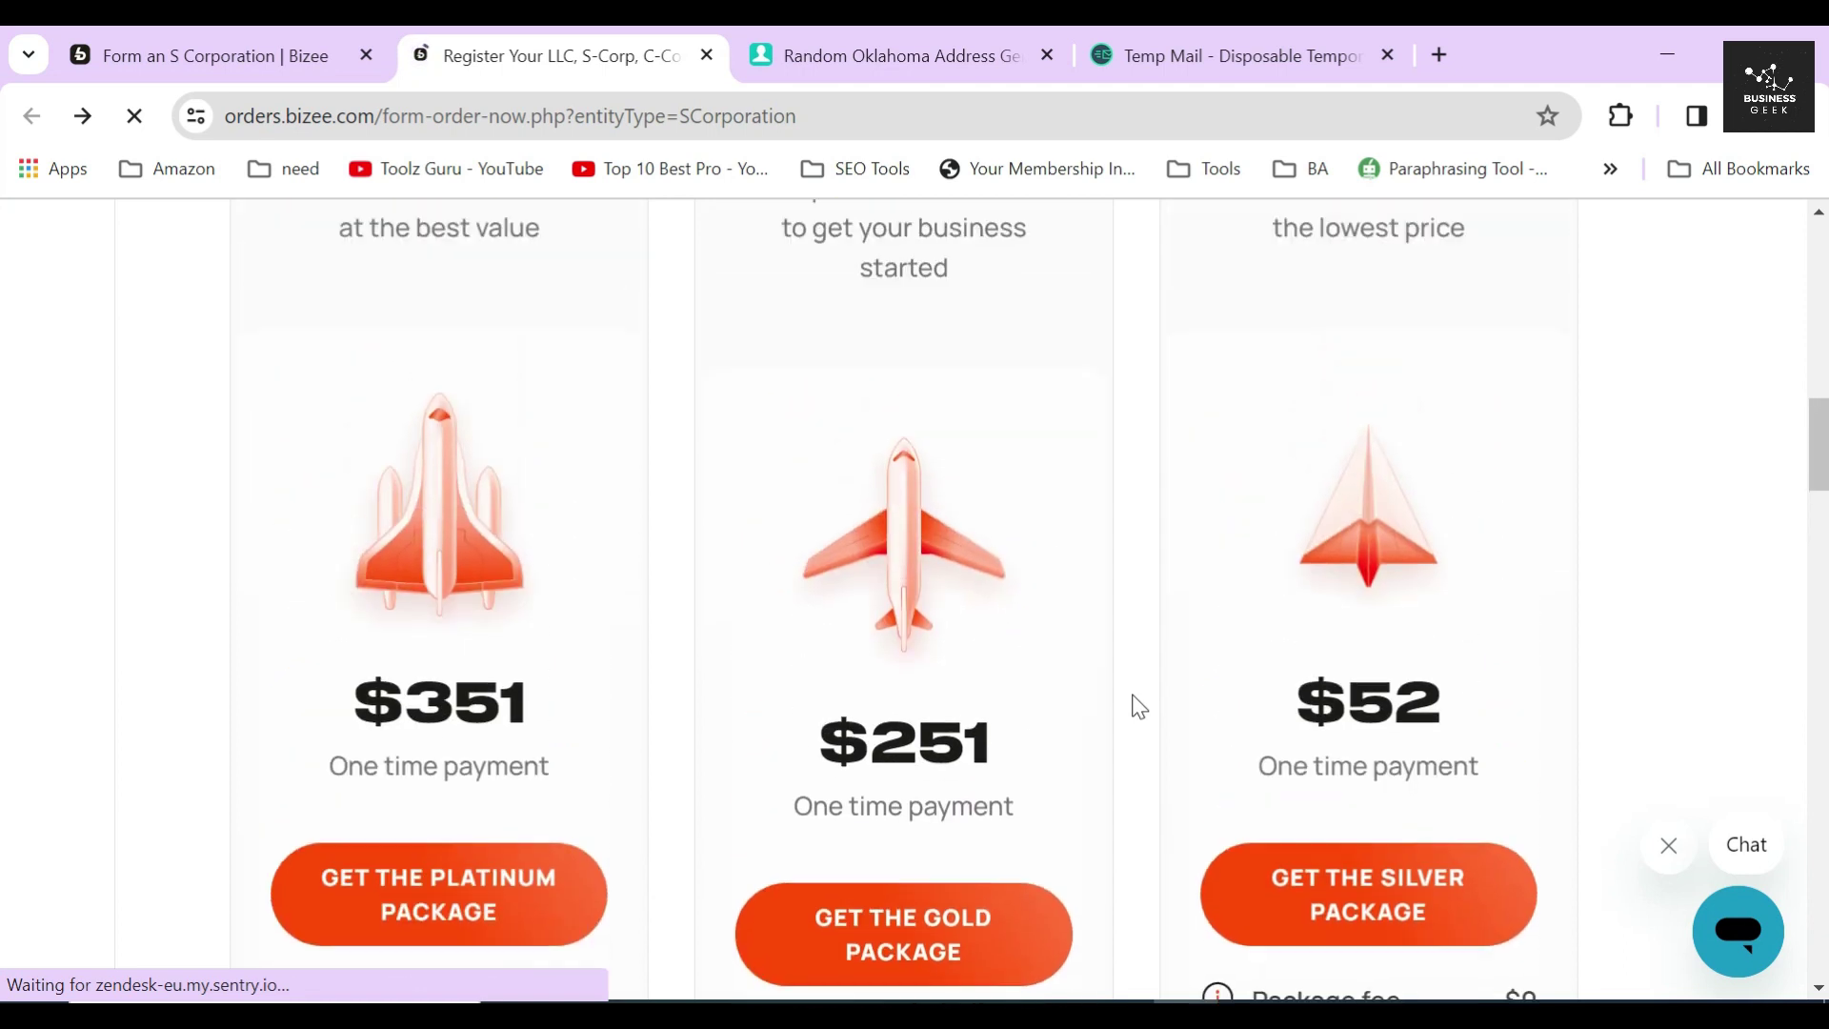
scroll(1139, 707, "up", 2)
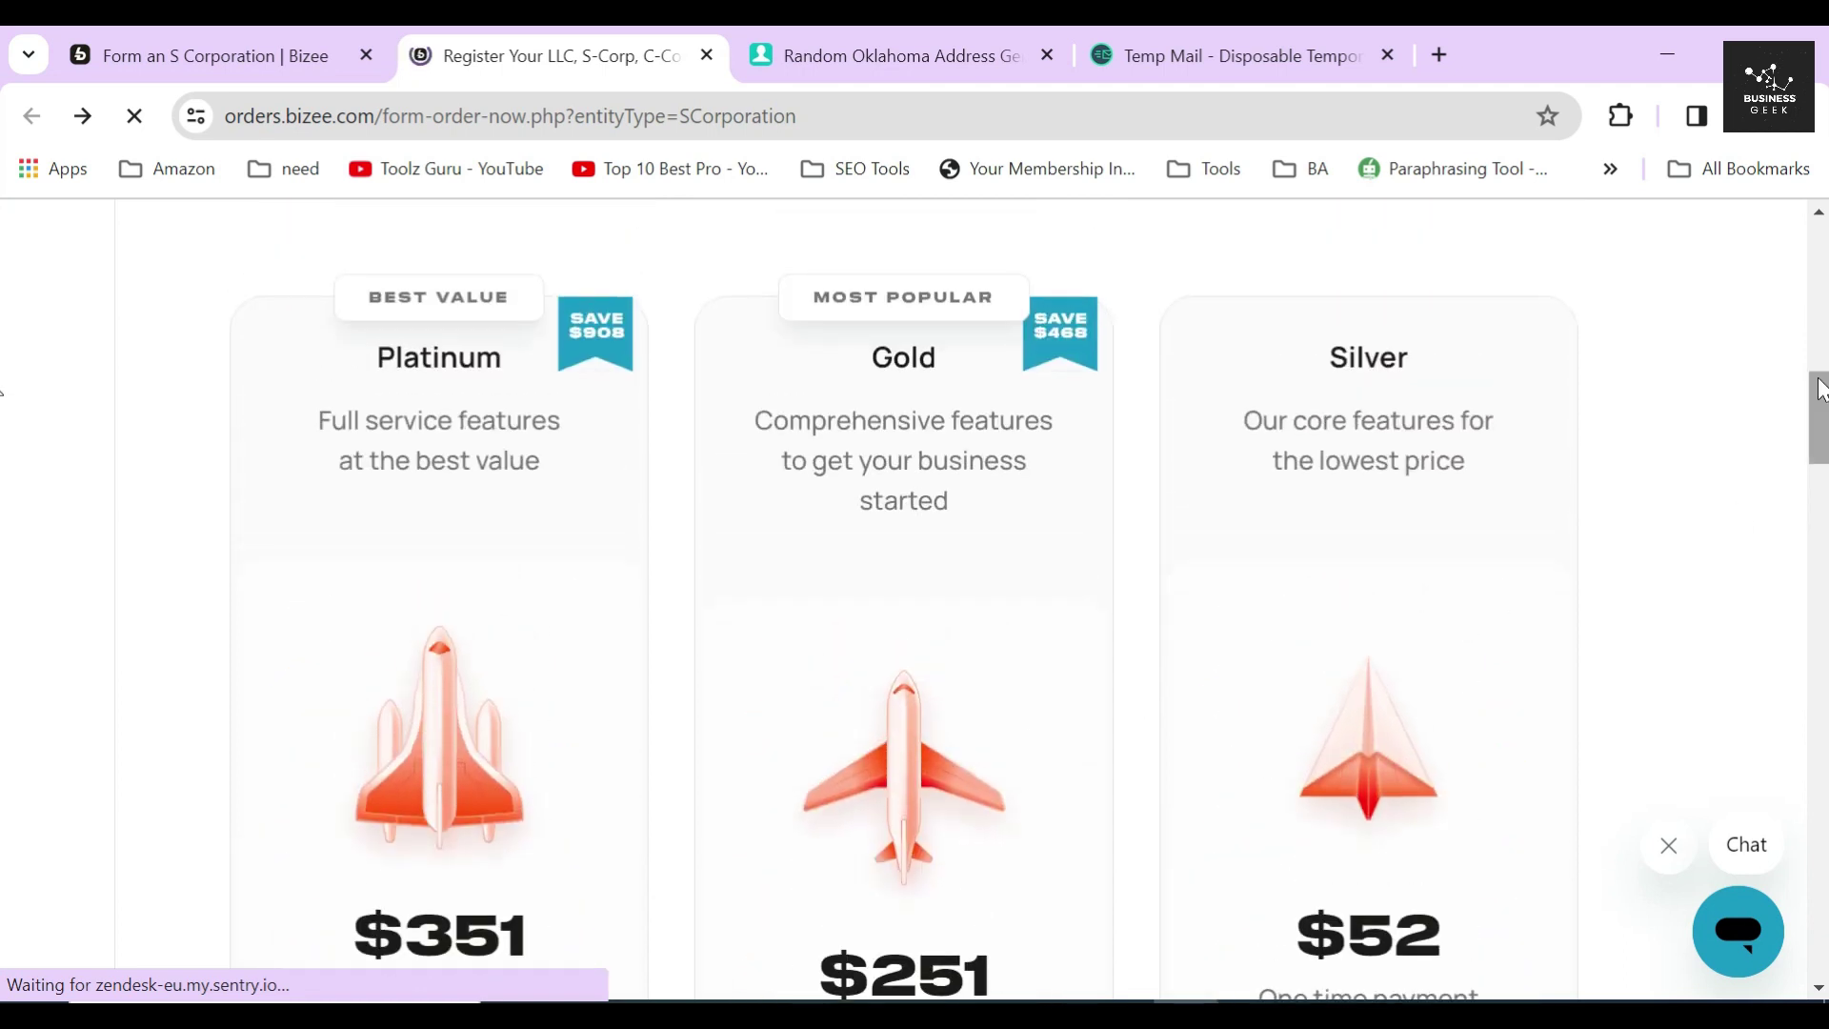
scroll(1821, 419, "down", 1)
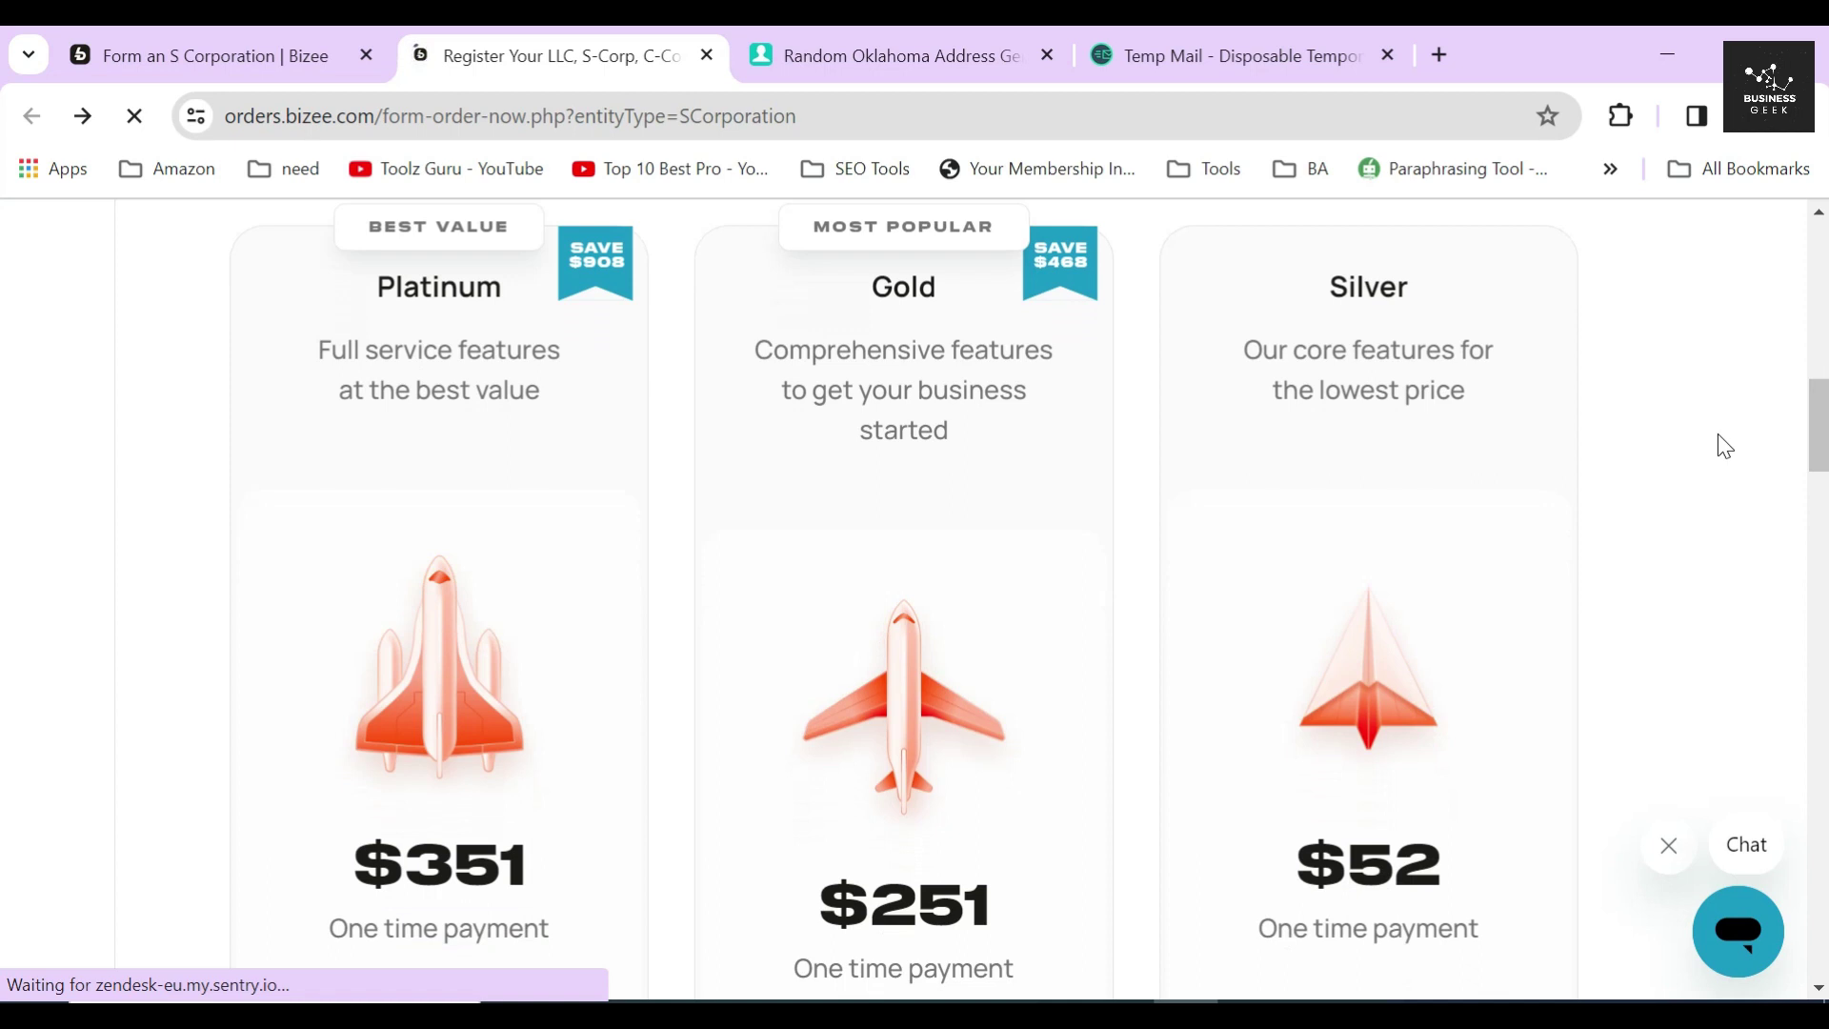
left_click_drag(1243, 350, 1476, 410)
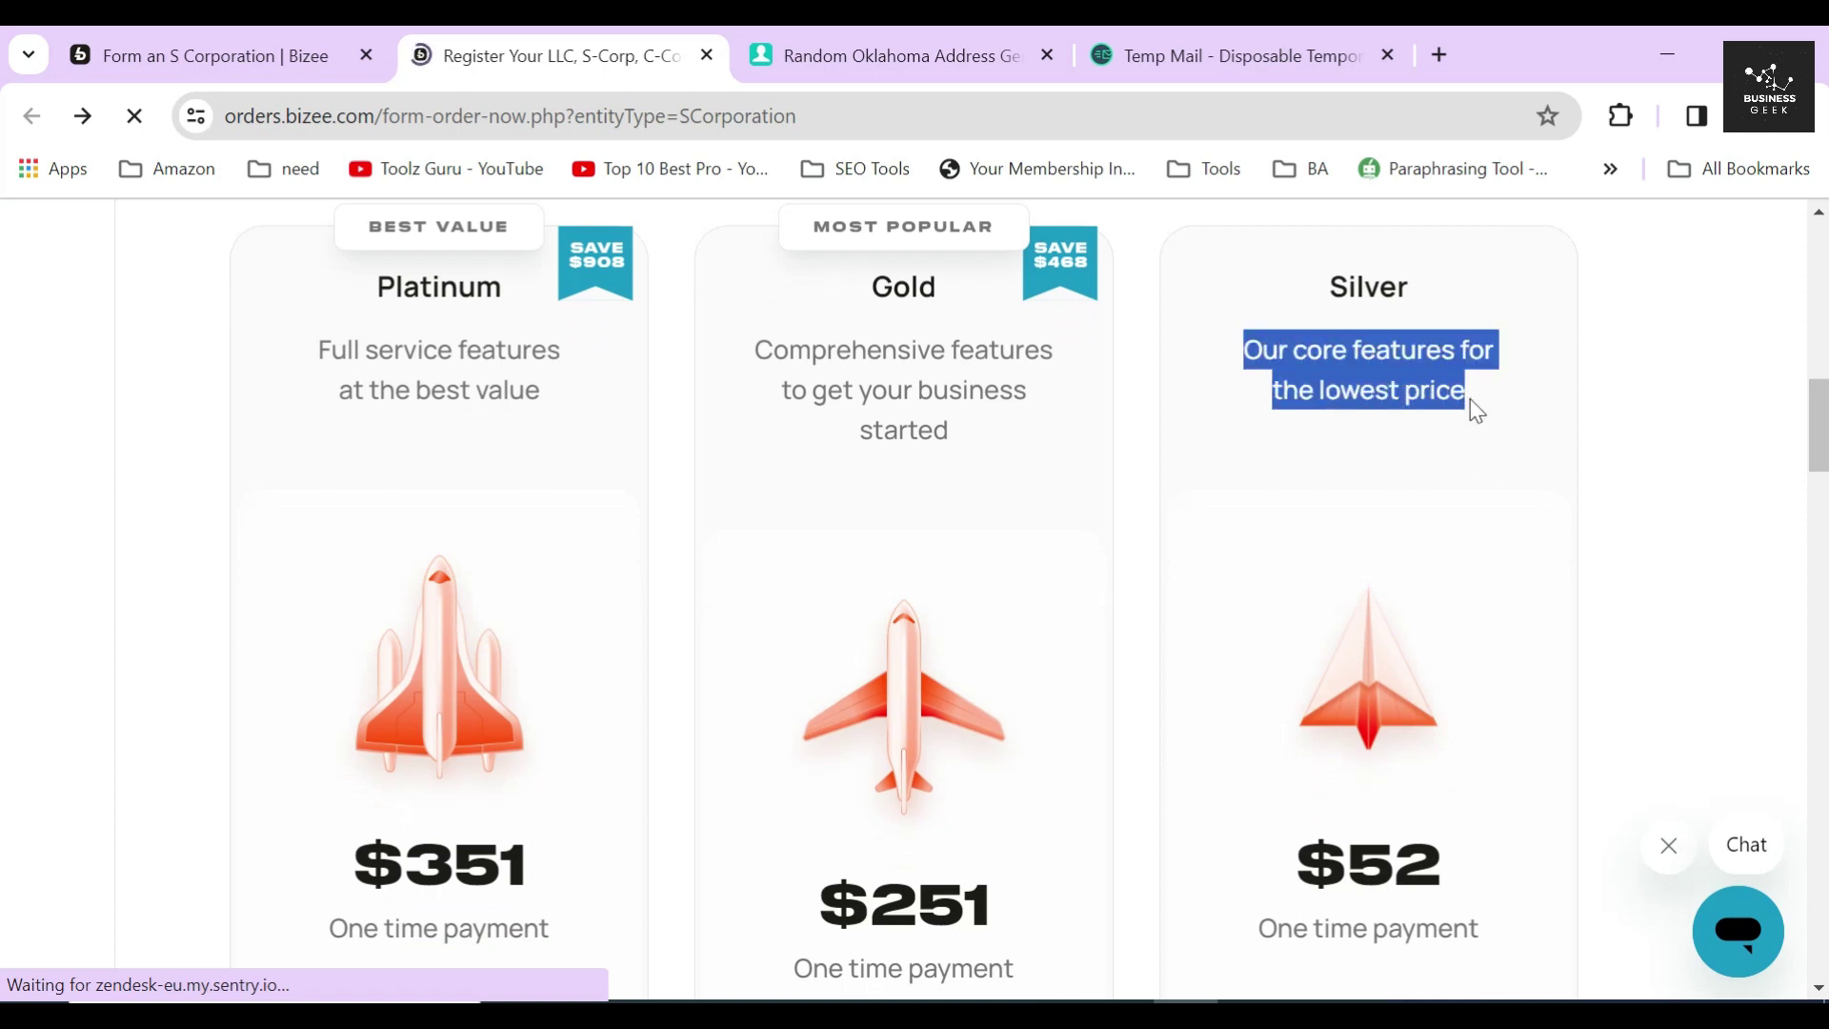
left_click(1476, 410)
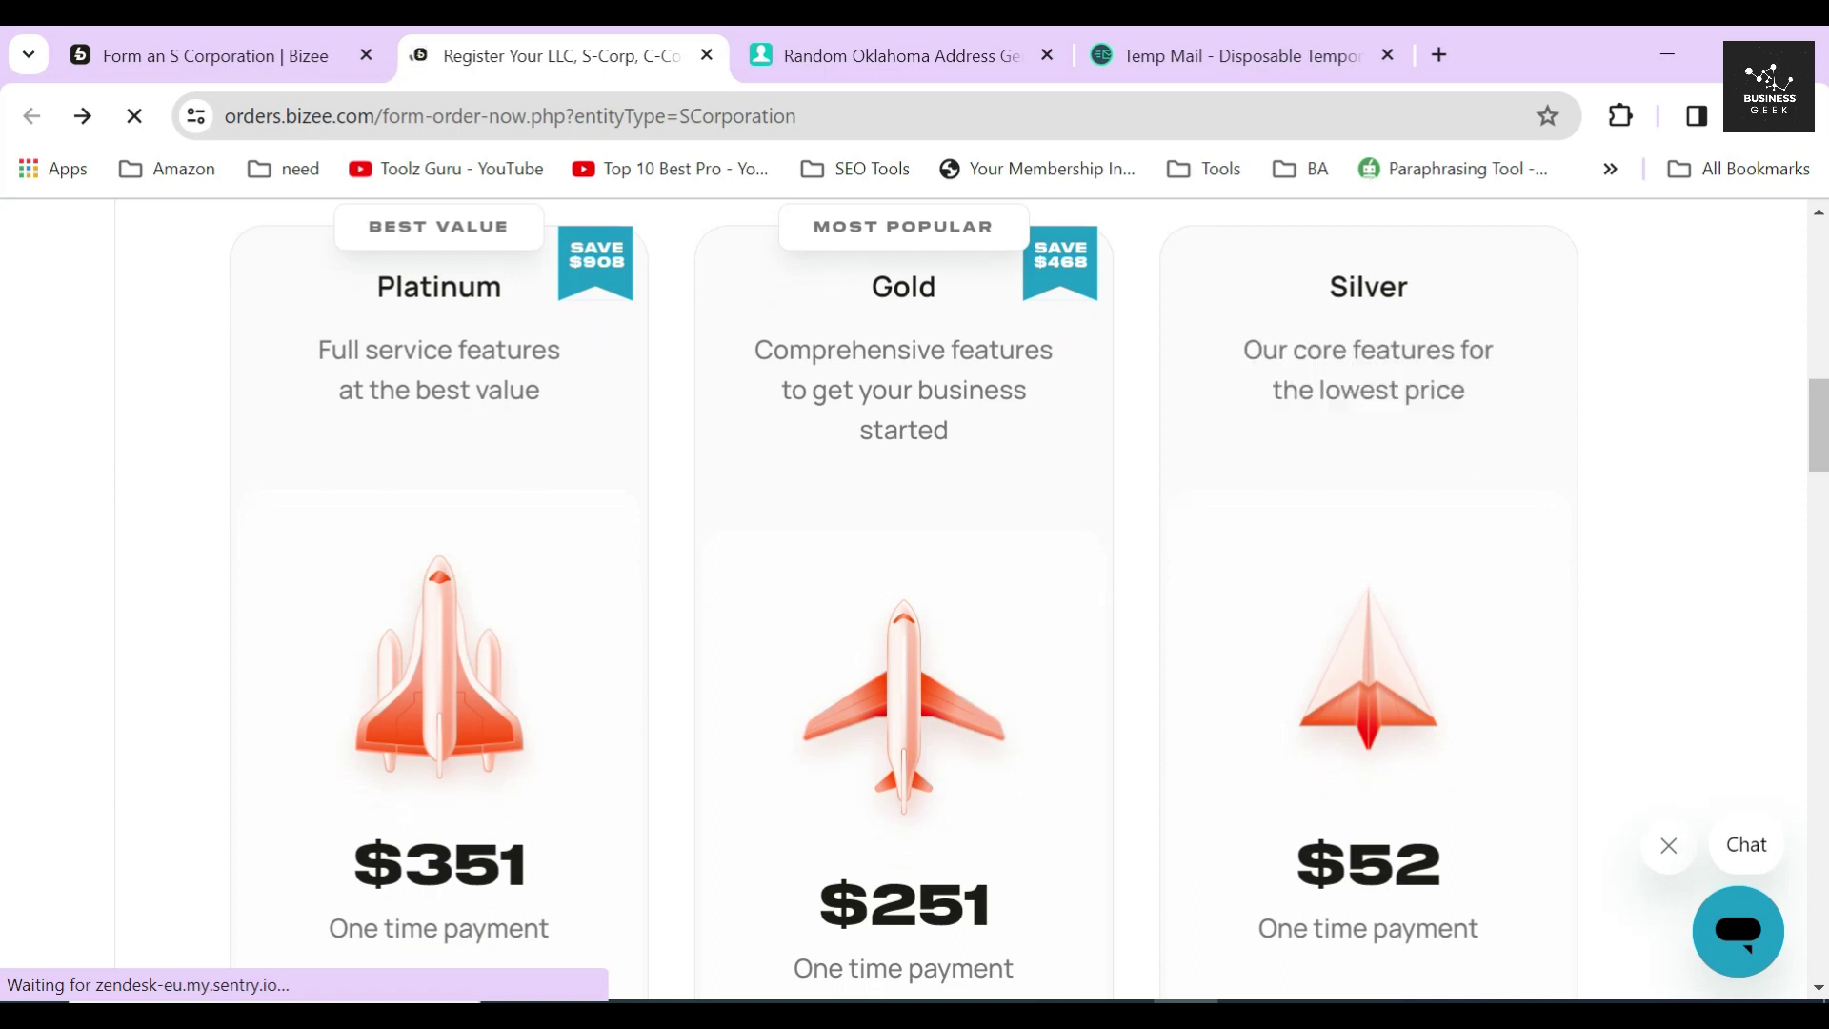
left_click(1143, 372)
double_click(902, 286)
scroll(915, 476, "down", 4)
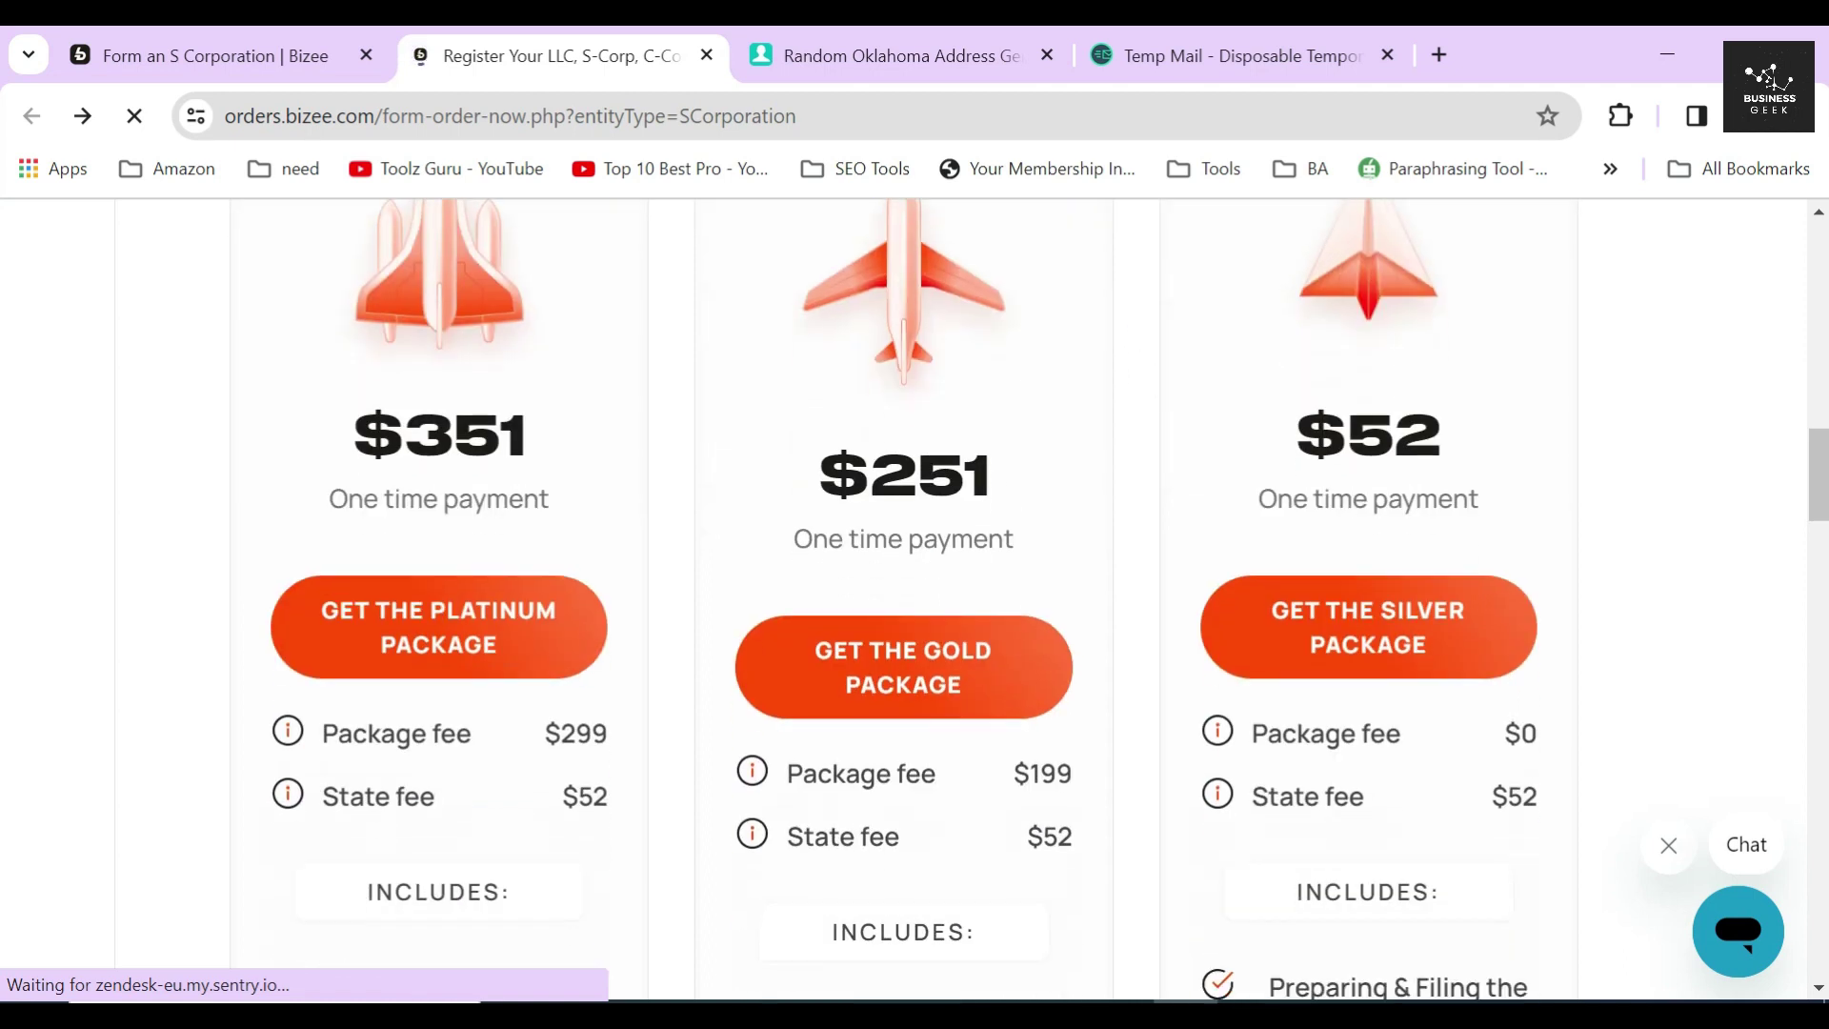
left_click_drag(815, 476, 1027, 507)
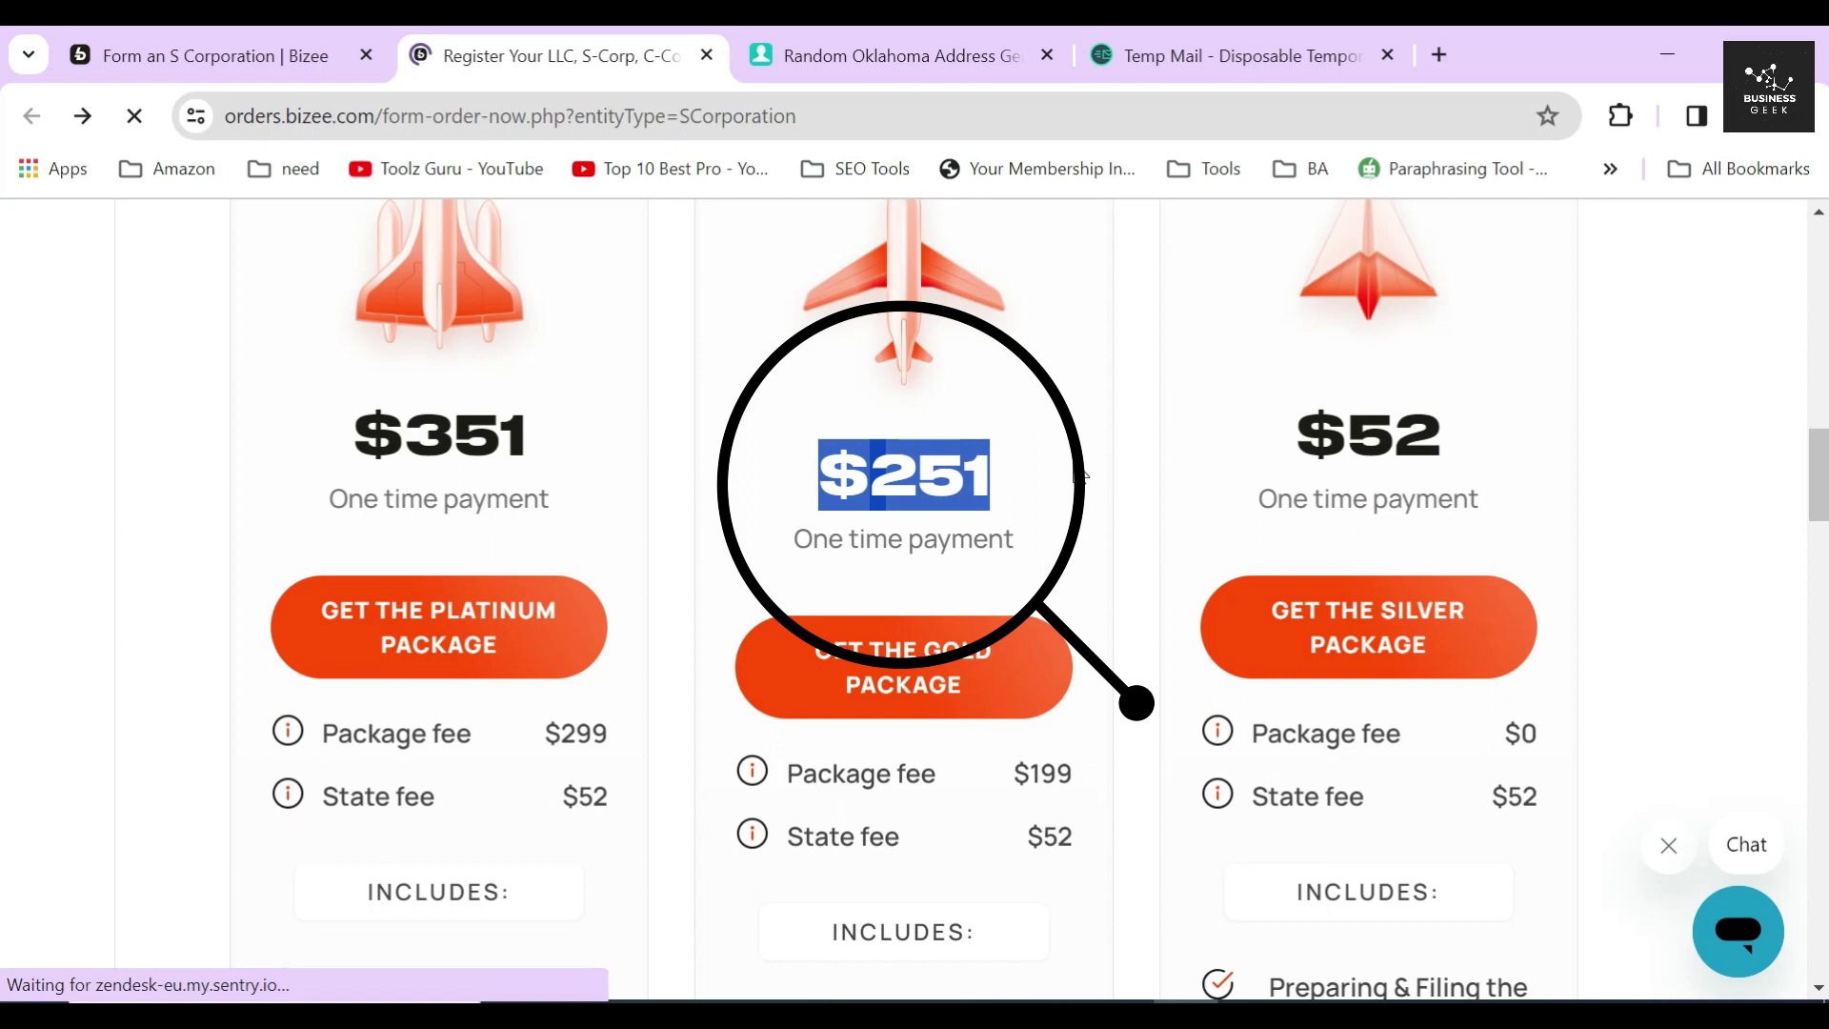
left_click(1052, 479)
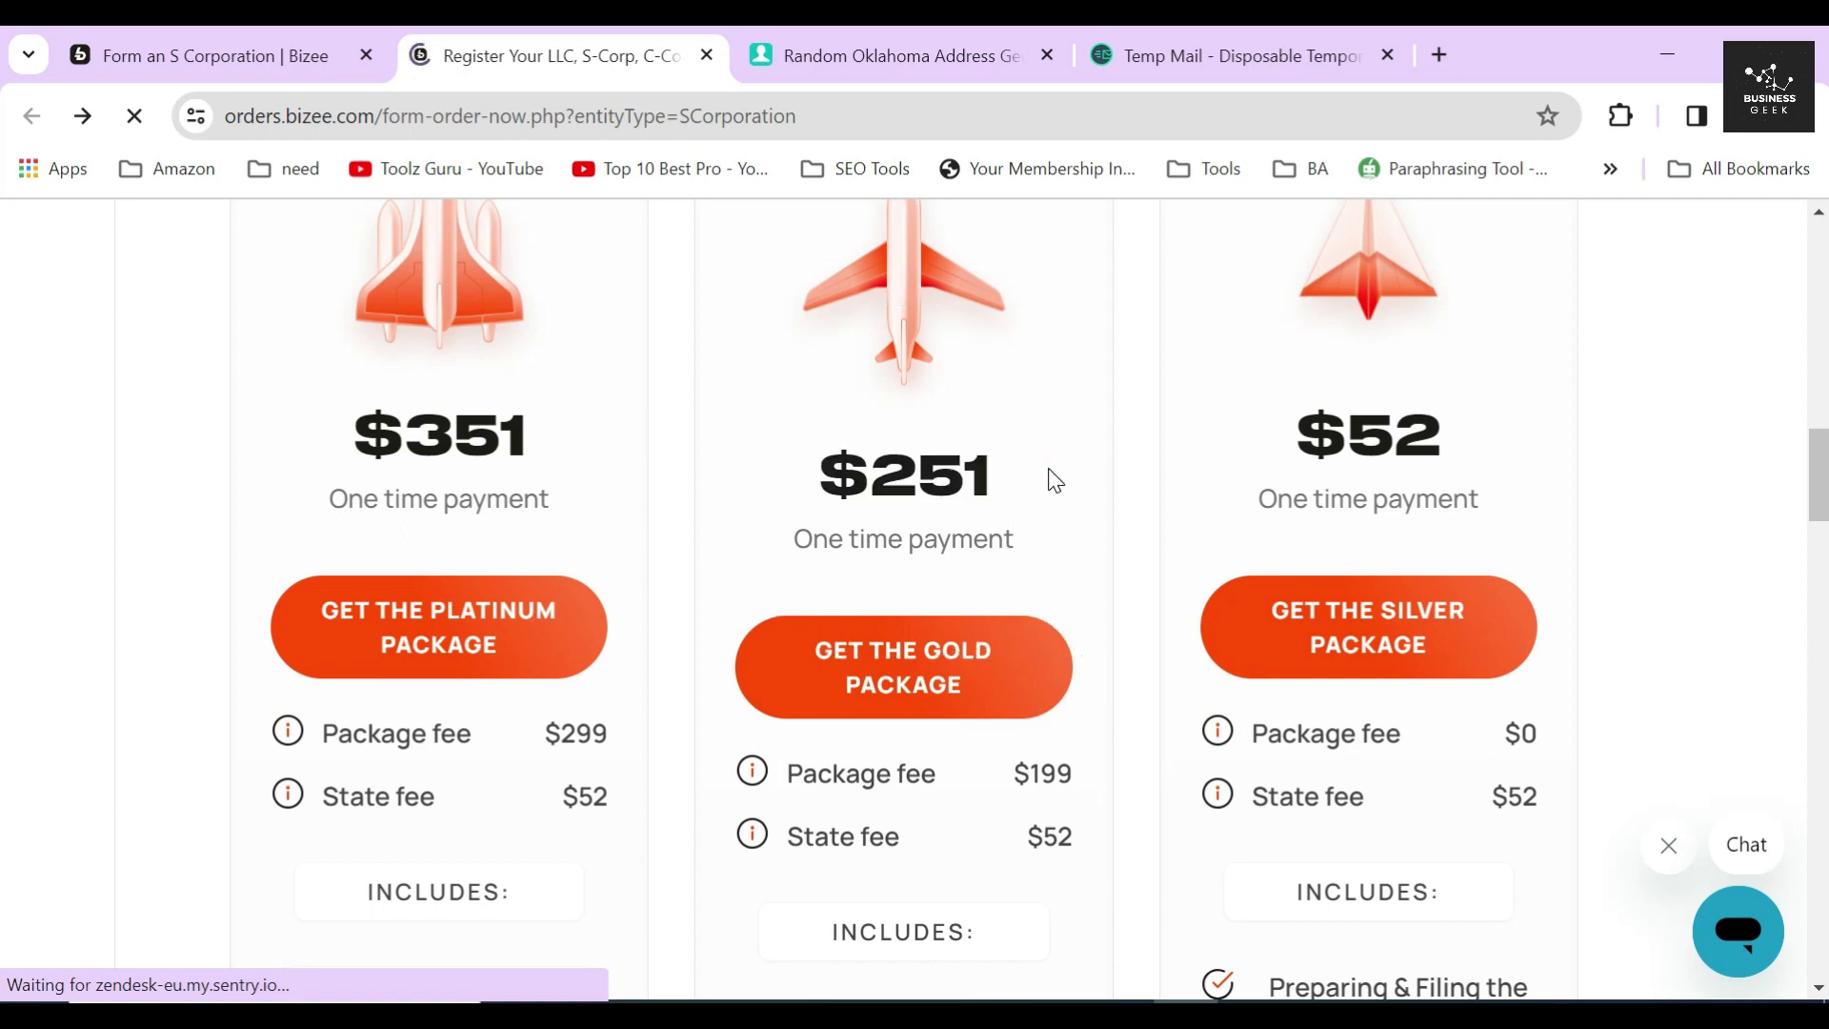
scroll(1052, 480, "down", 3)
scroll(1053, 479, "up", 3)
Highlight Gold features such as IRS Form 2553 and Business Tax Consultation.
scroll(1087, 466, "down", 7)
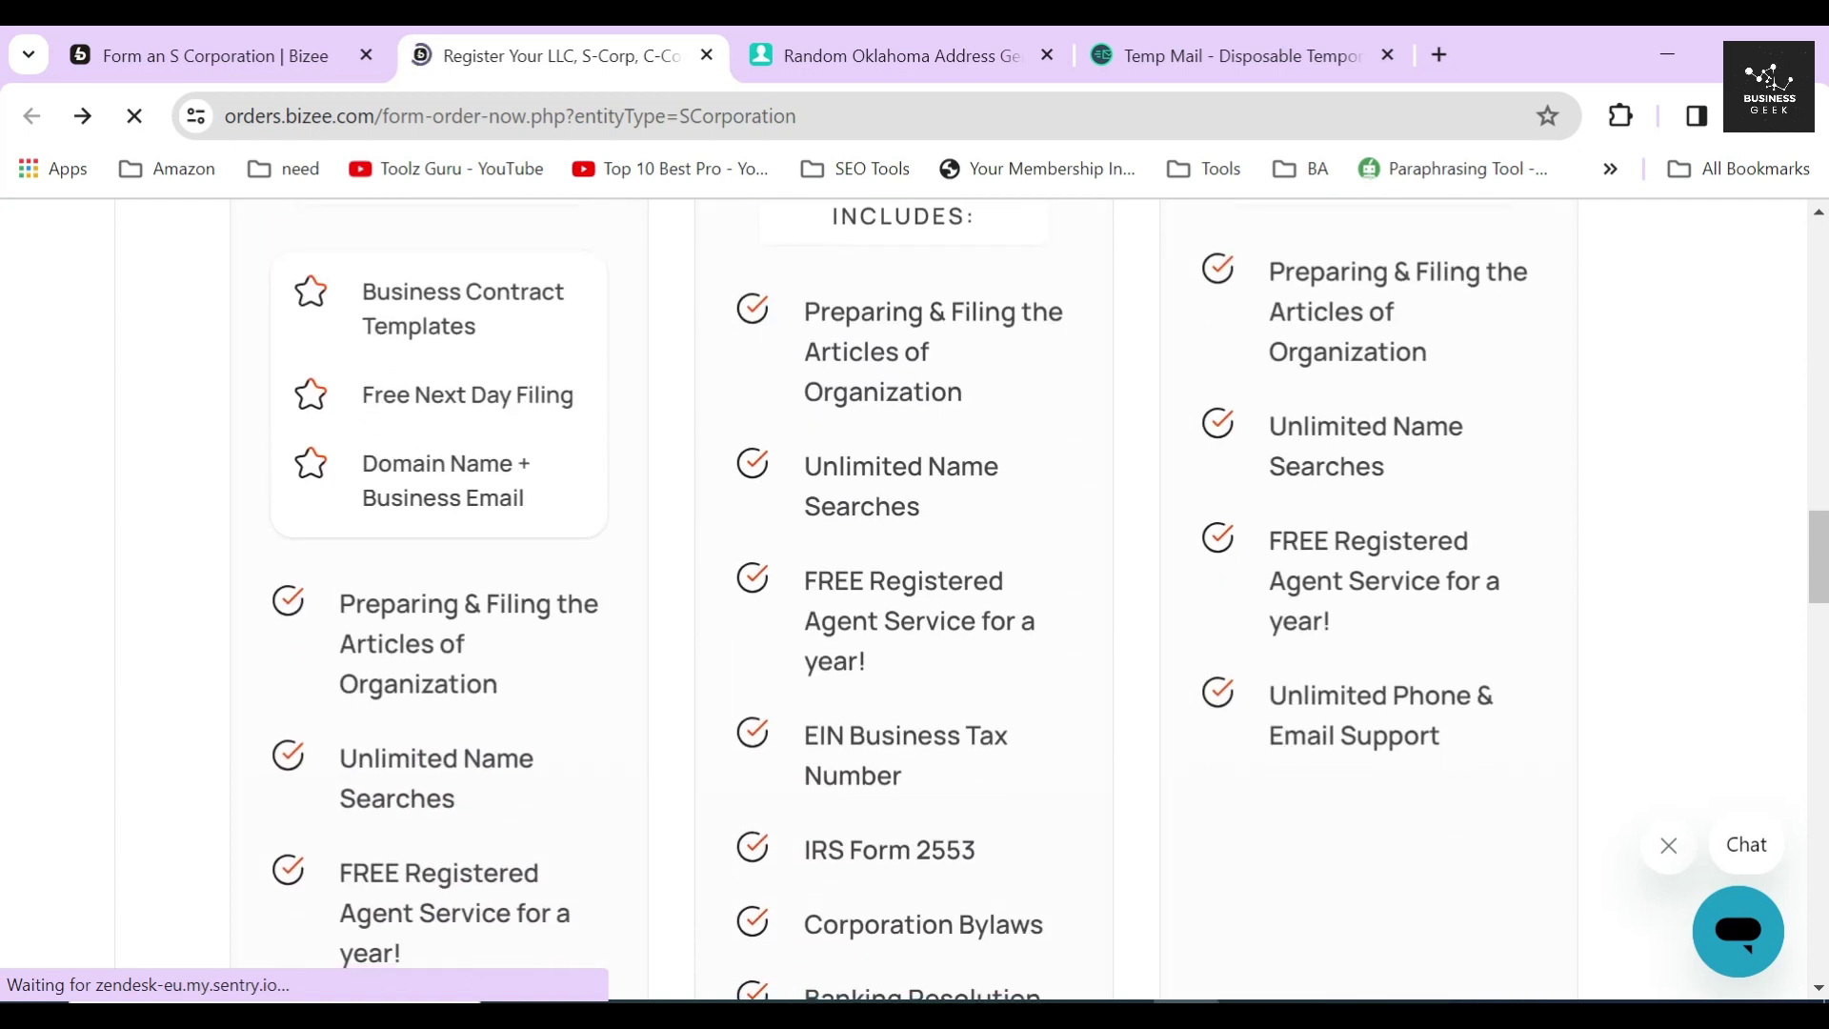
scroll(807, 583, "down", 3)
left_click_drag(805, 448, 947, 506)
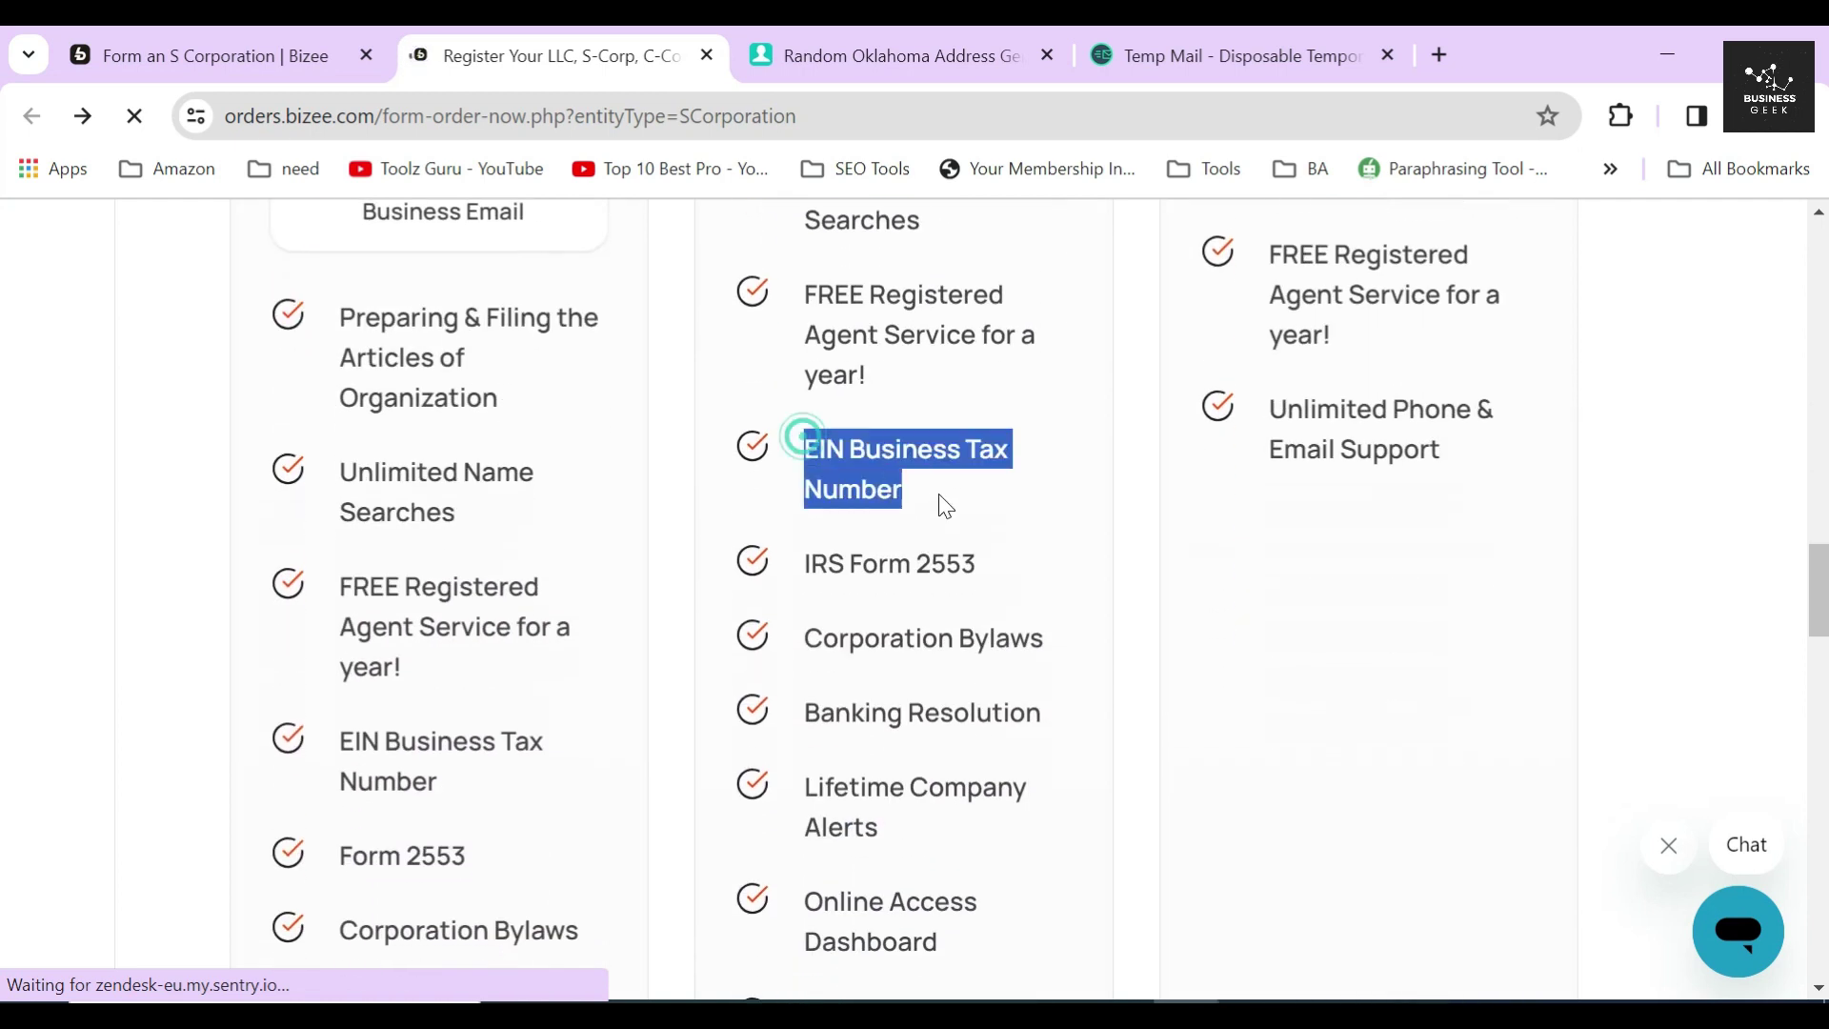
left_click_drag(805, 563, 981, 564)
left_click_drag(804, 638, 1065, 648)
scroll(1021, 621, "down", 6)
left_click_drag(800, 558, 945, 607)
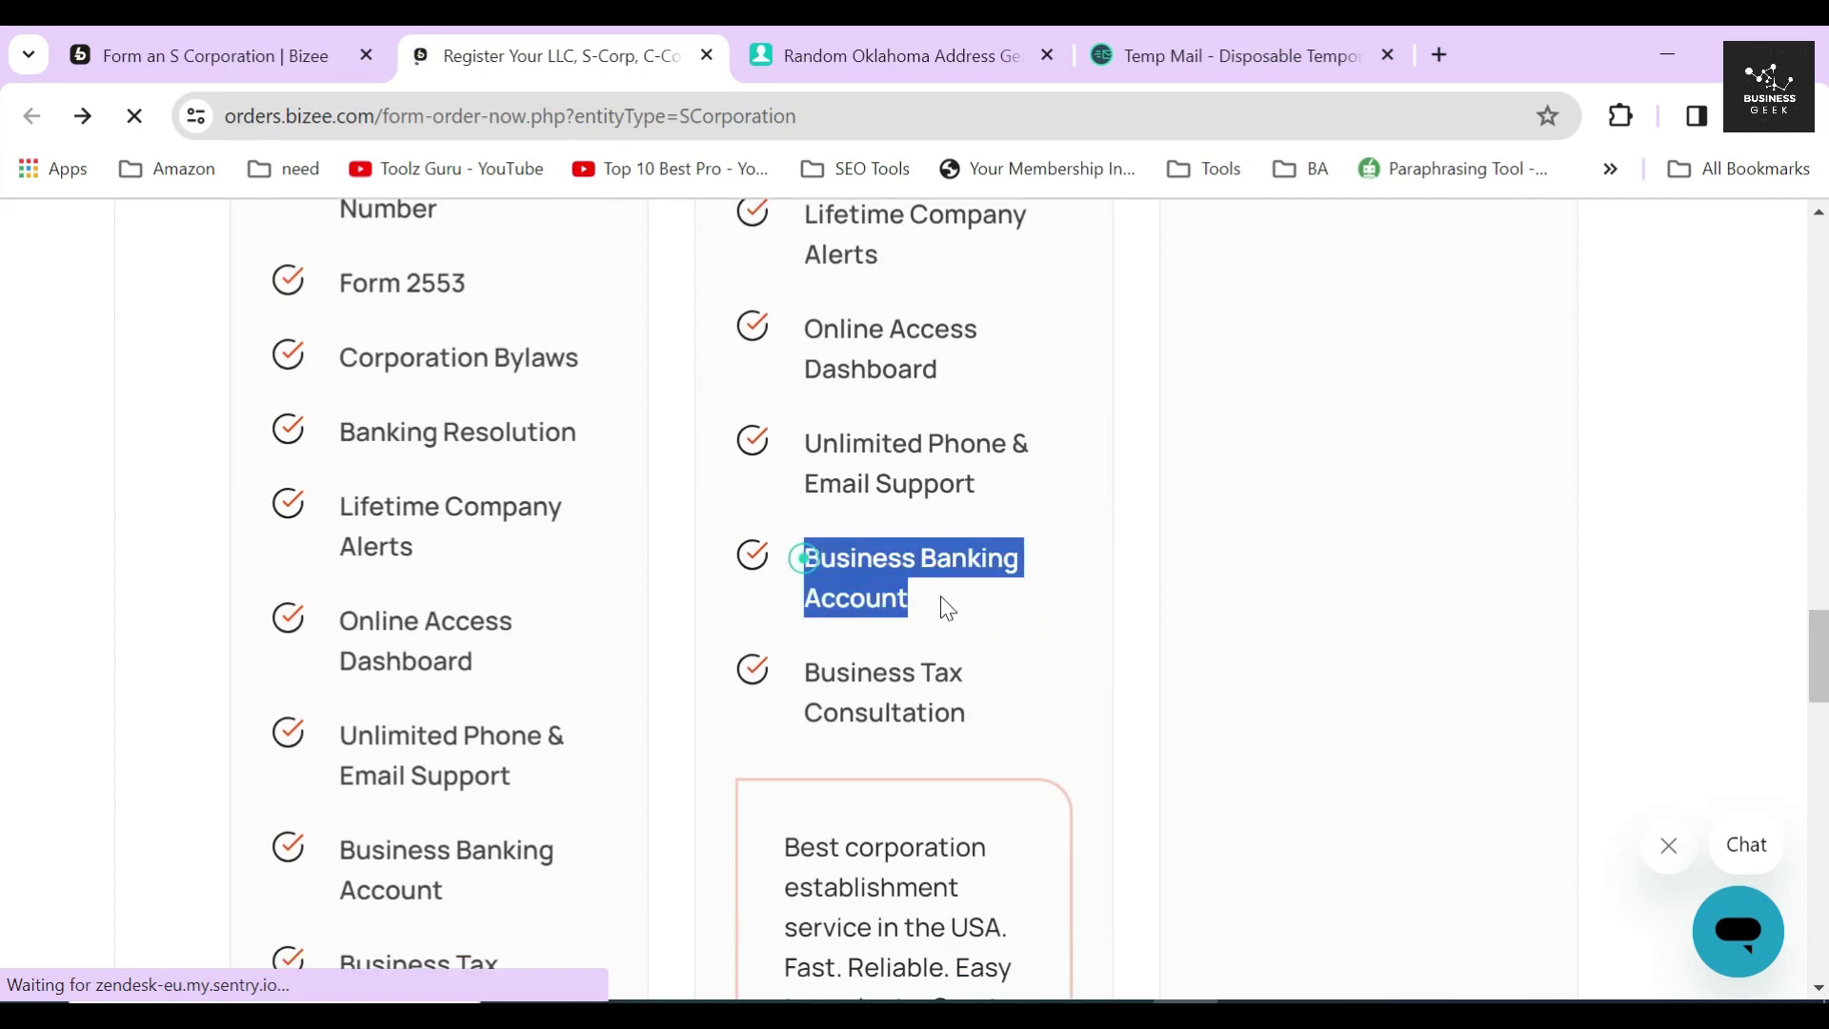
left_click_drag(810, 673, 1013, 721)
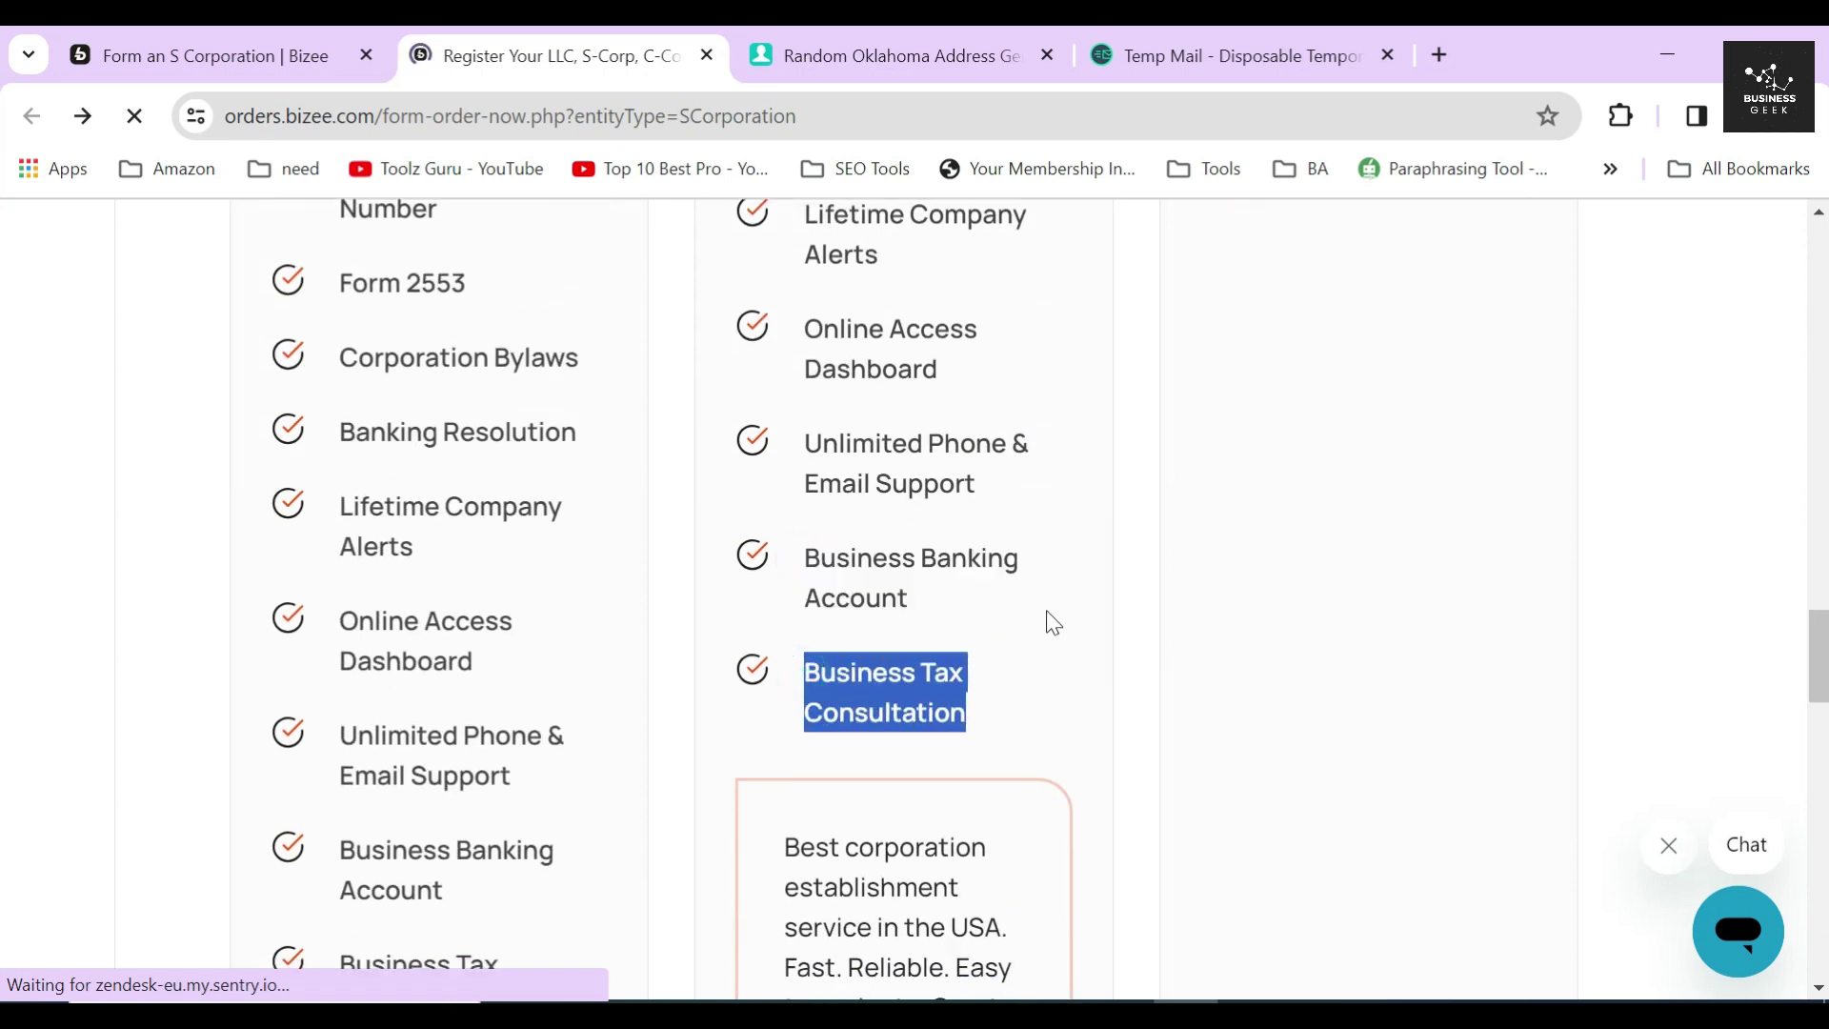
left_click(1039, 670)
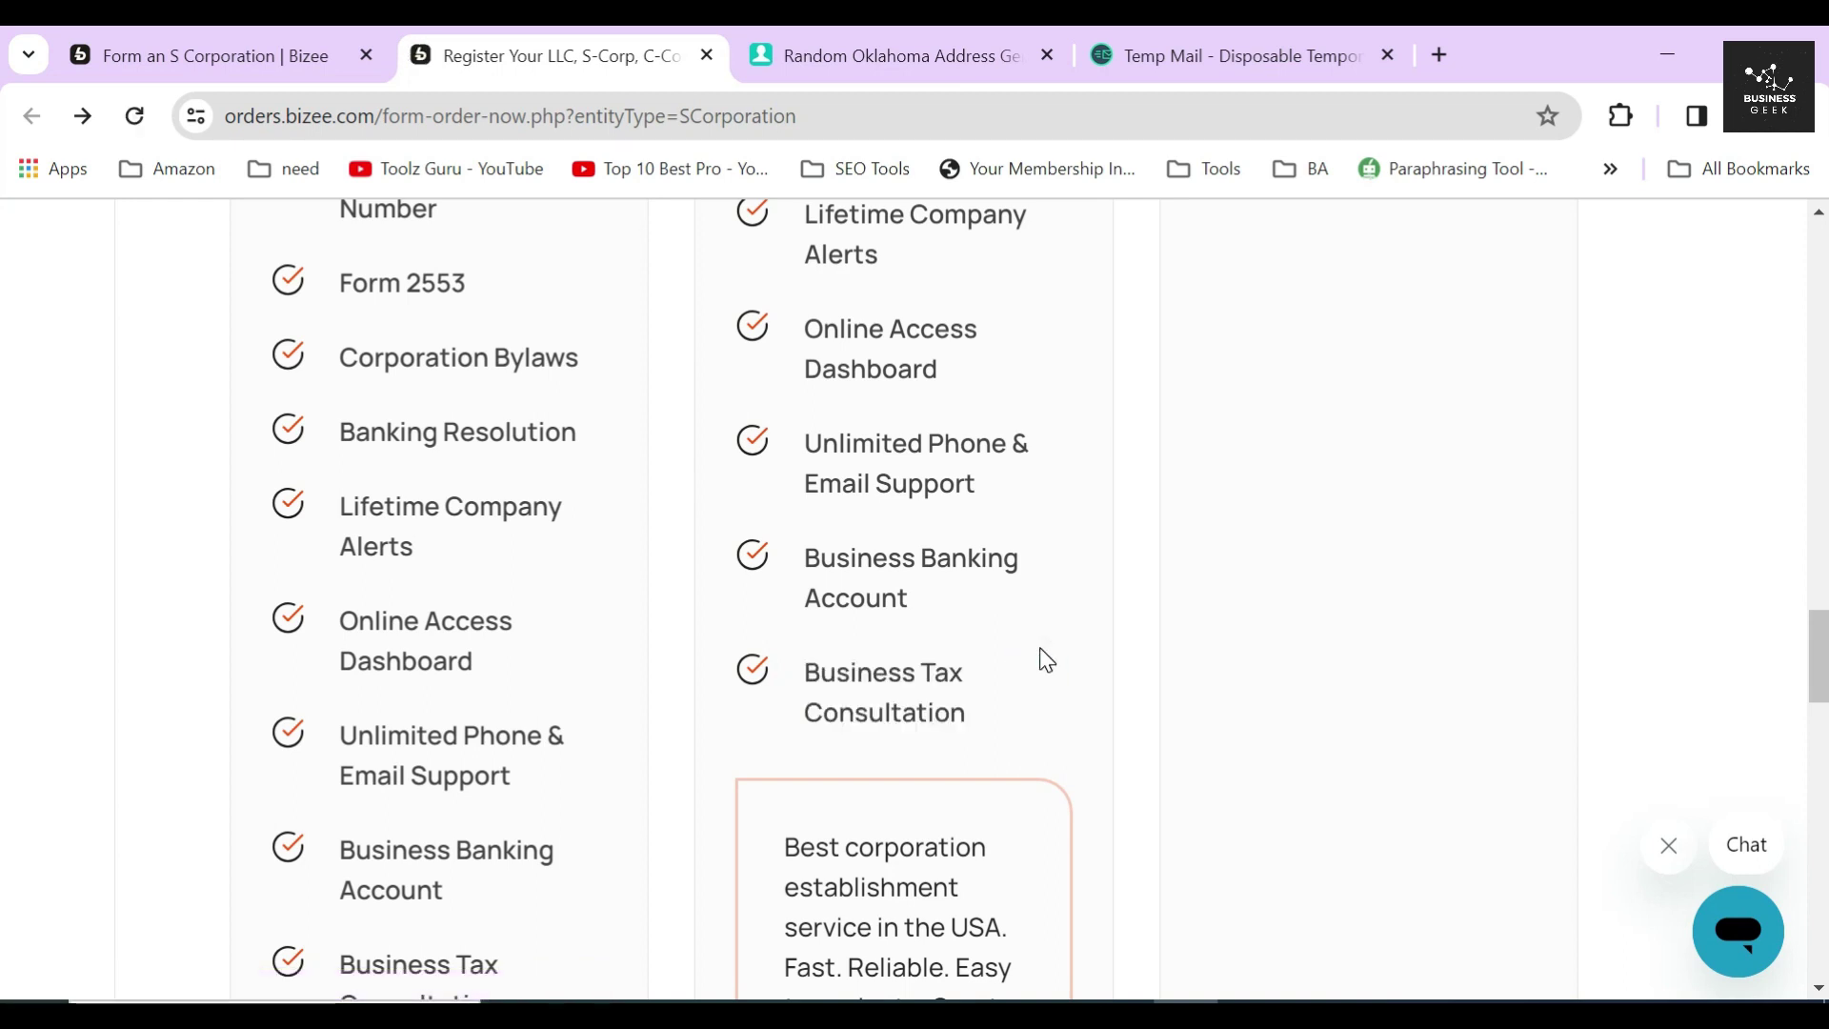
Highlight the Tax Consultation wording and a testimonial, then clear the highlights.
scroll(1036, 657, "down", 3)
left_click_drag(917, 386, 1009, 456)
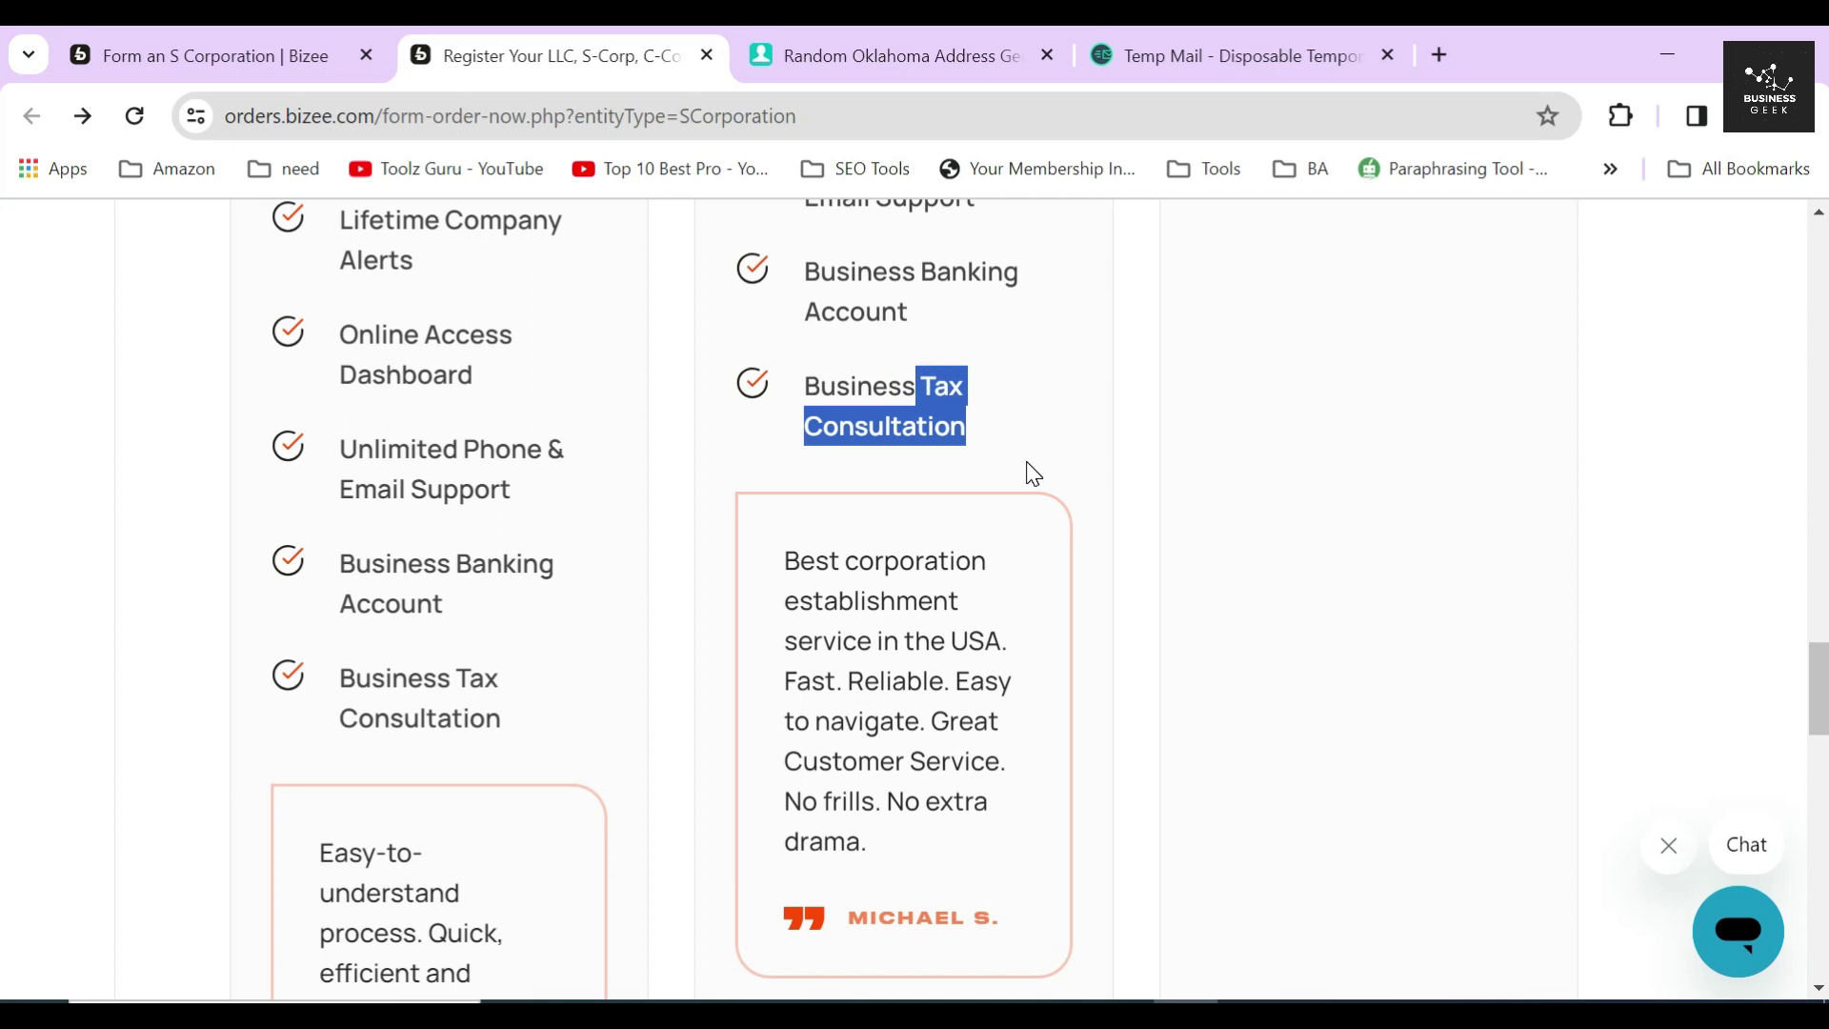
scroll(1033, 474, "down", 2)
left_click(783, 412)
left_click_drag(783, 411, 869, 705)
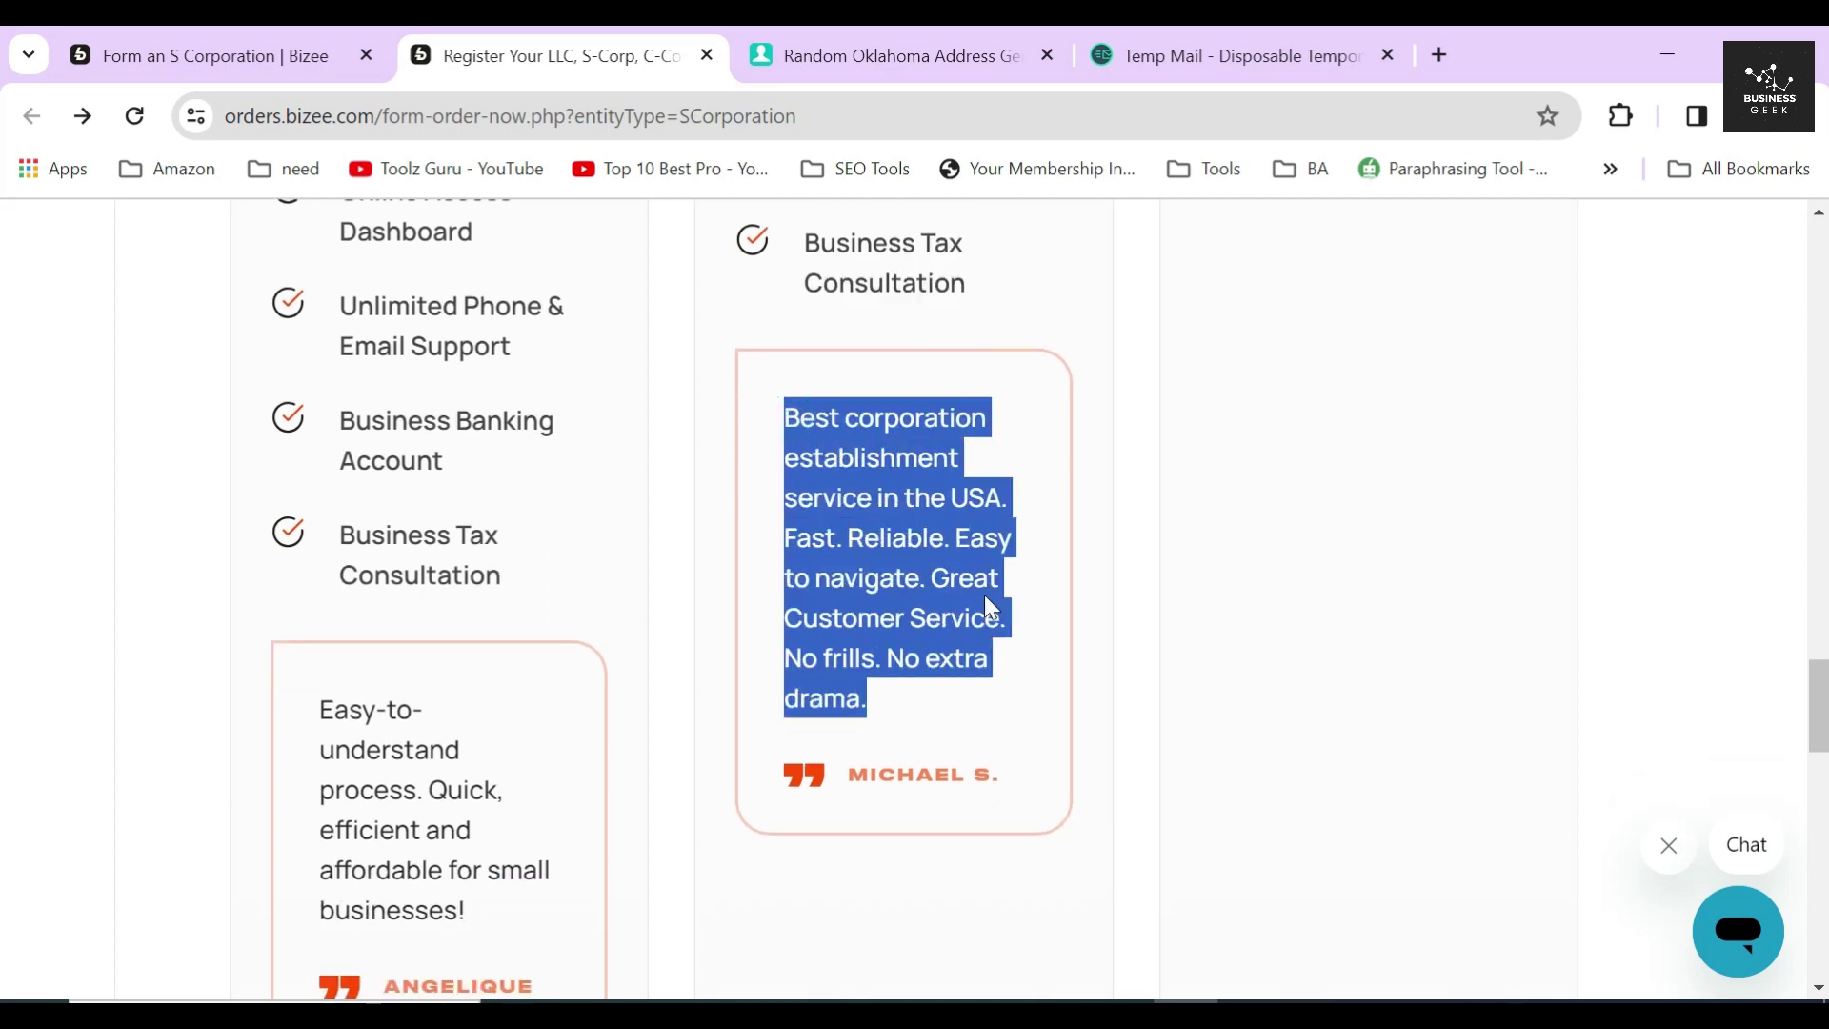
left_click(1065, 584)
Highlight the Gold plan's description.
scroll(1049, 555, "up", 15)
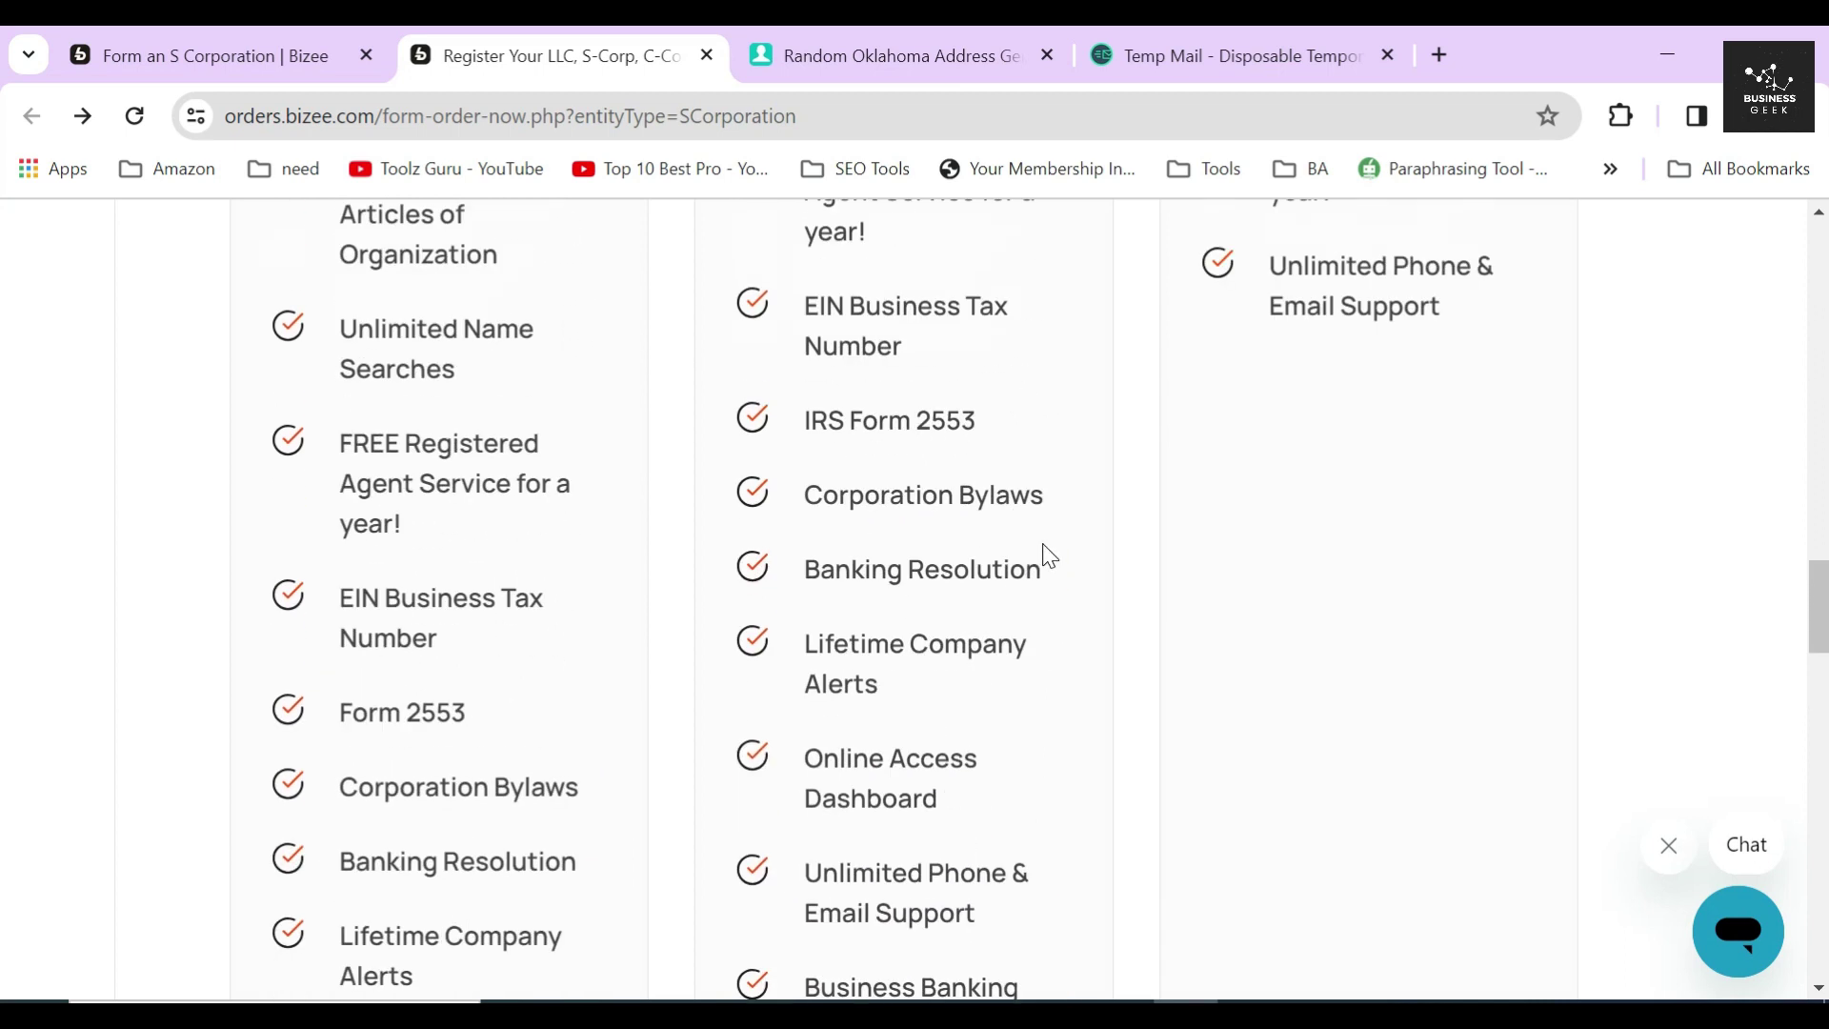
scroll(1049, 556, "up", 3)
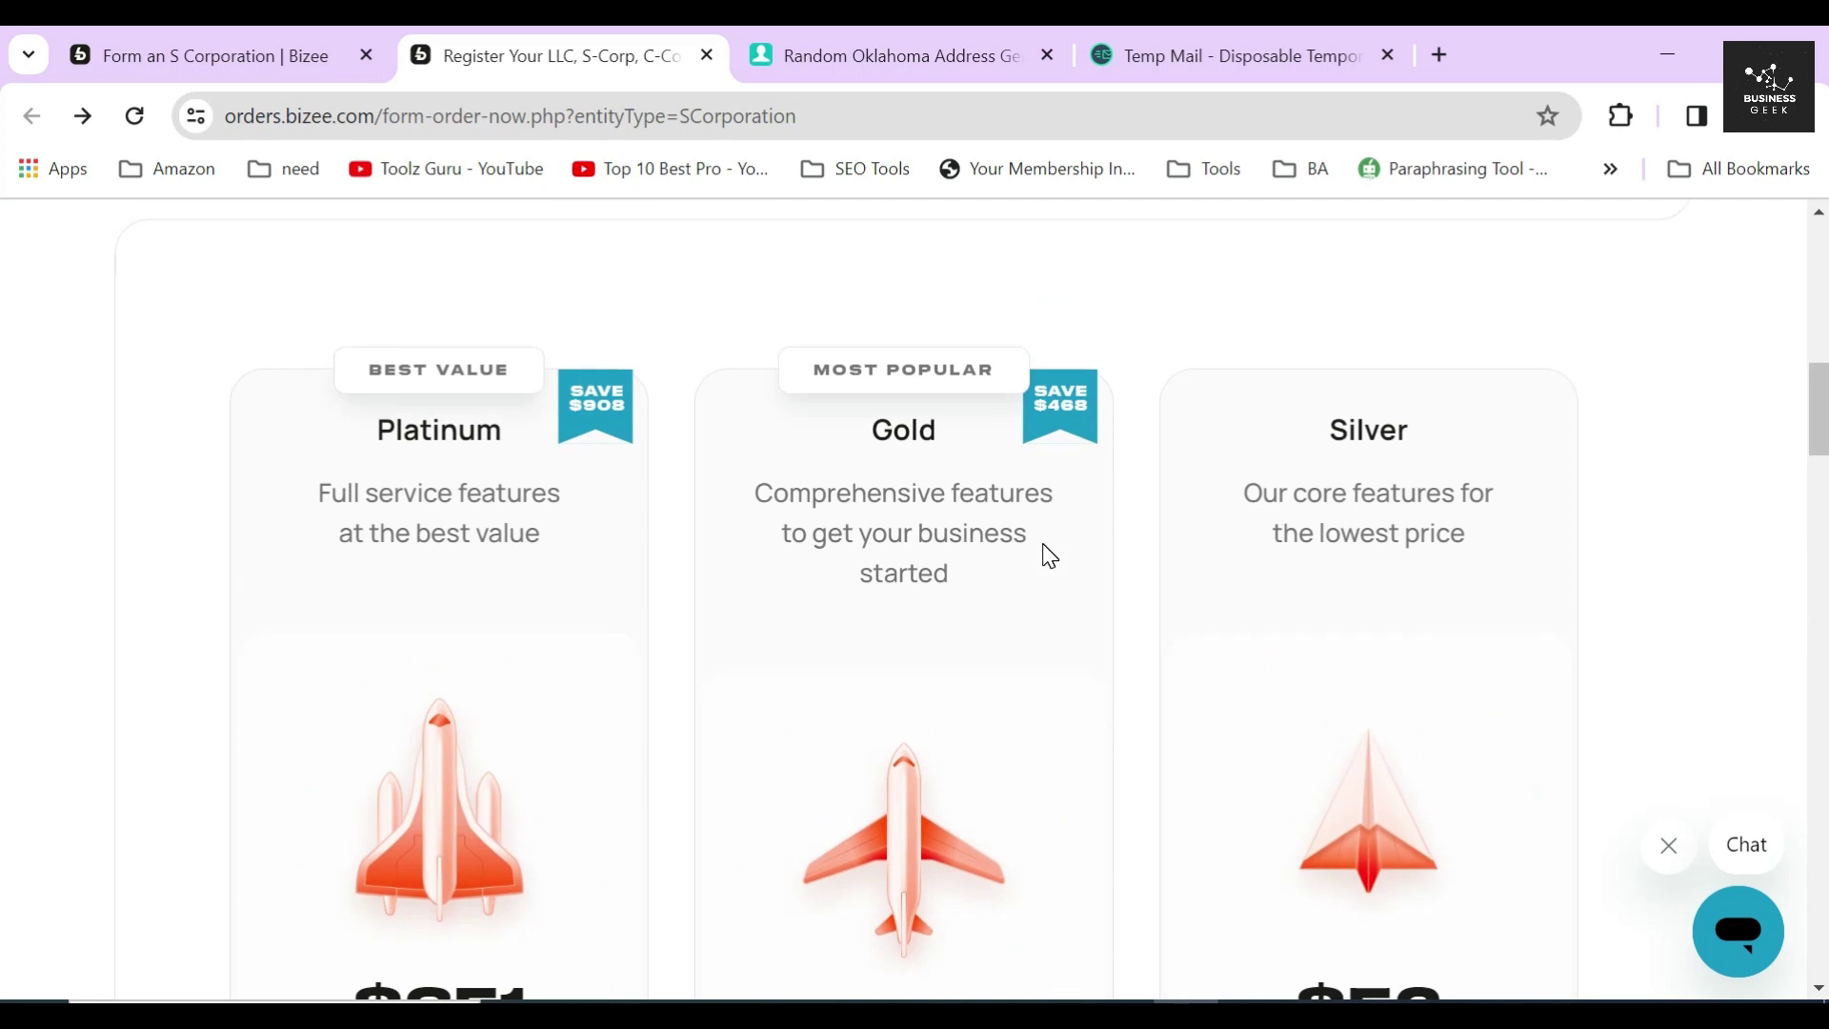
scroll(1049, 556, "down", 1)
left_click_drag(752, 349, 954, 427)
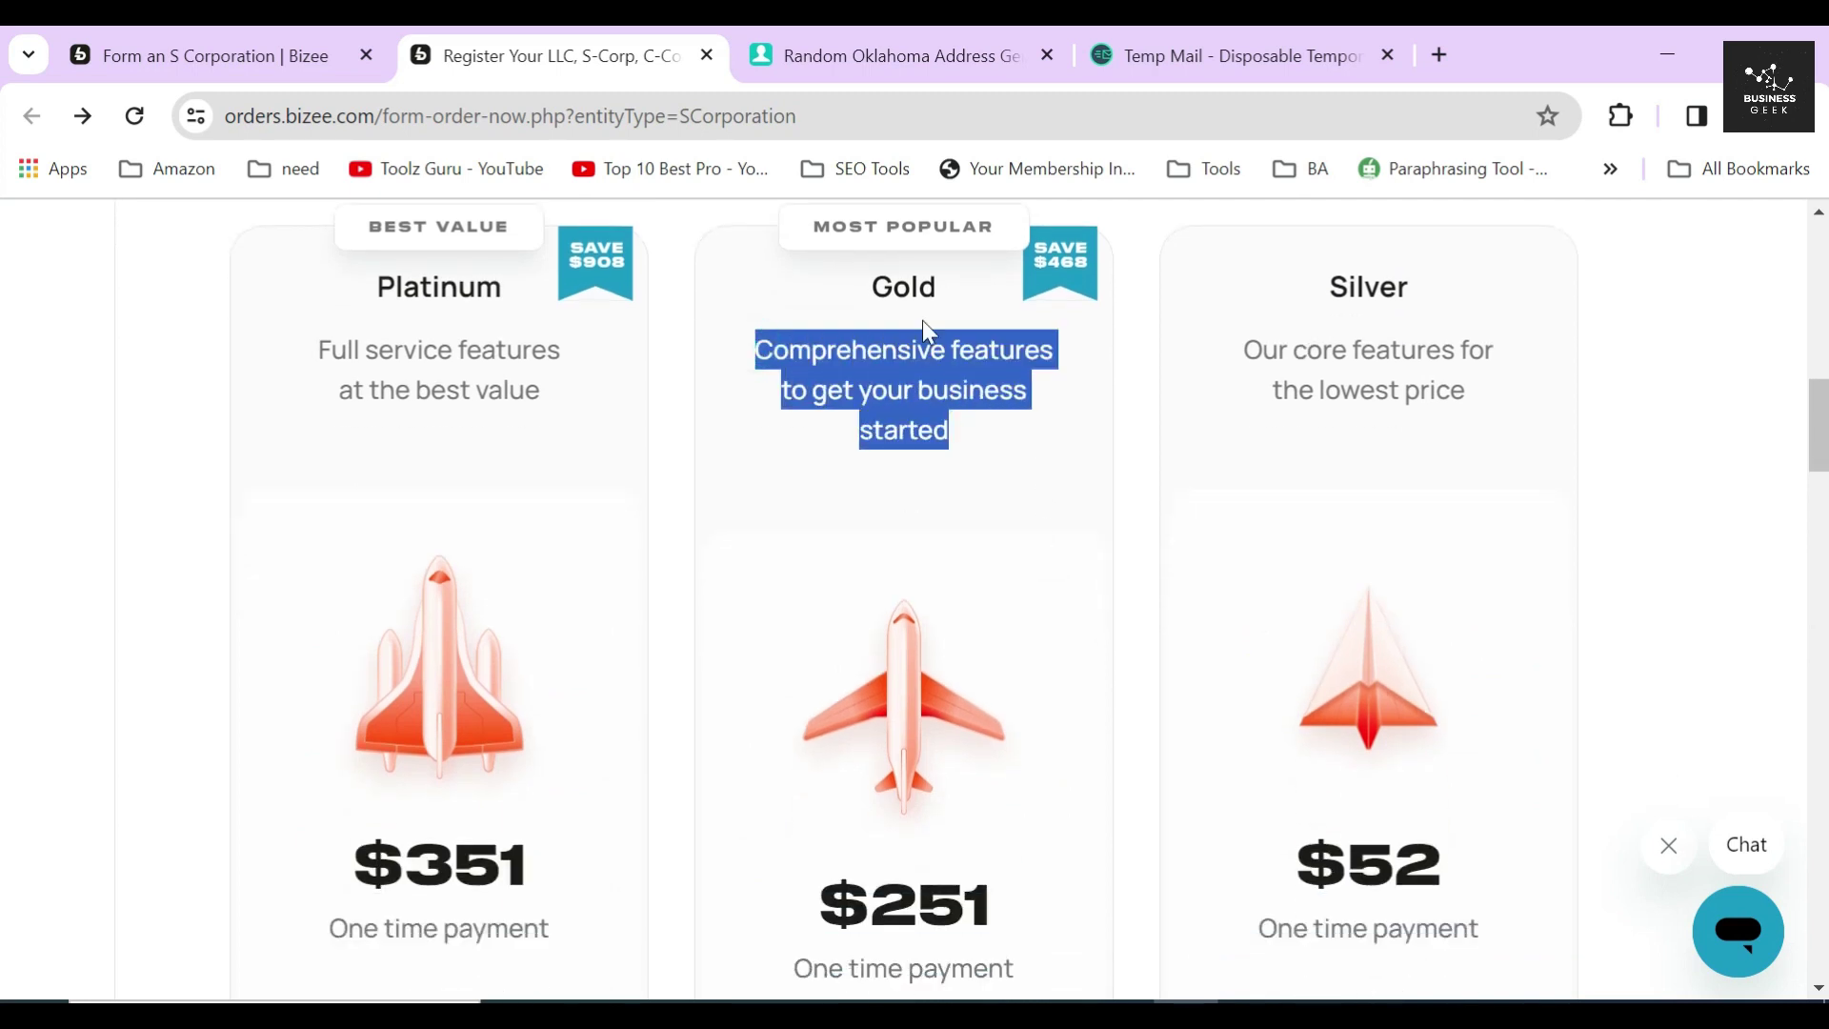
left_click(825, 301)
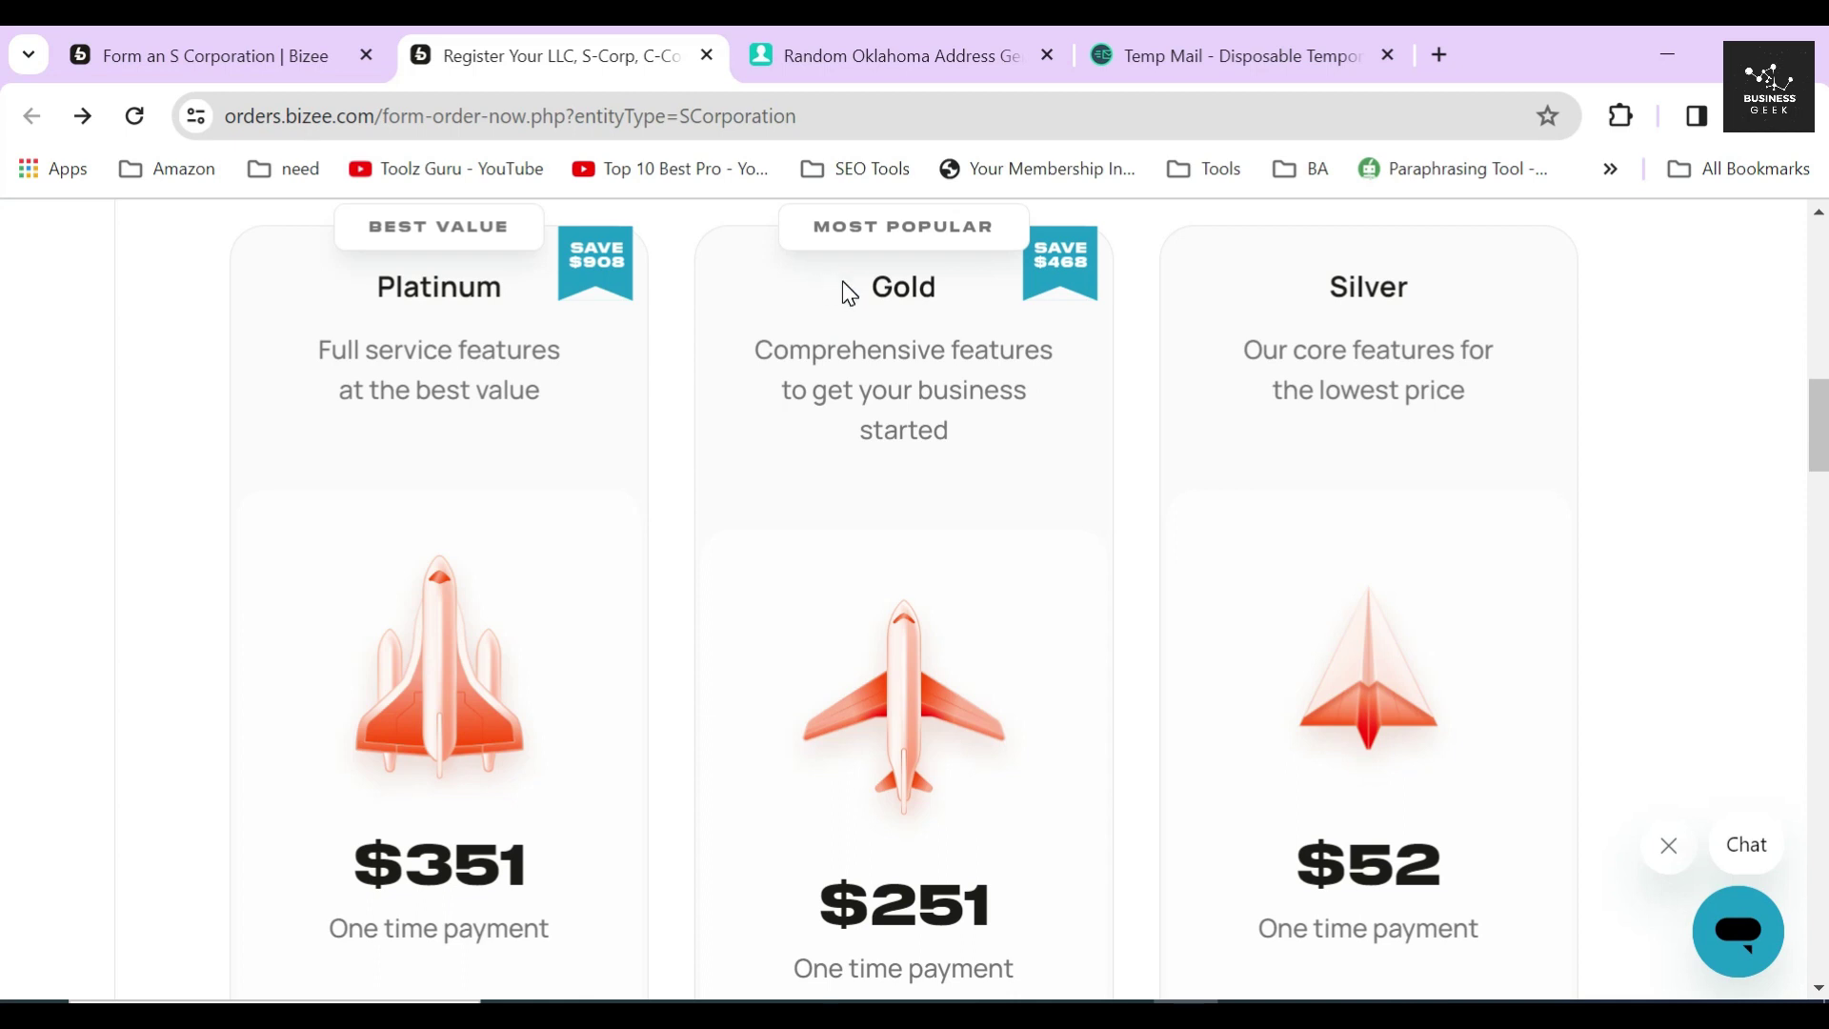
Select the Platinum name and its $351 price.
double_click(438, 287)
scroll(489, 339, "down", 5)
left_click_drag(344, 419, 578, 436)
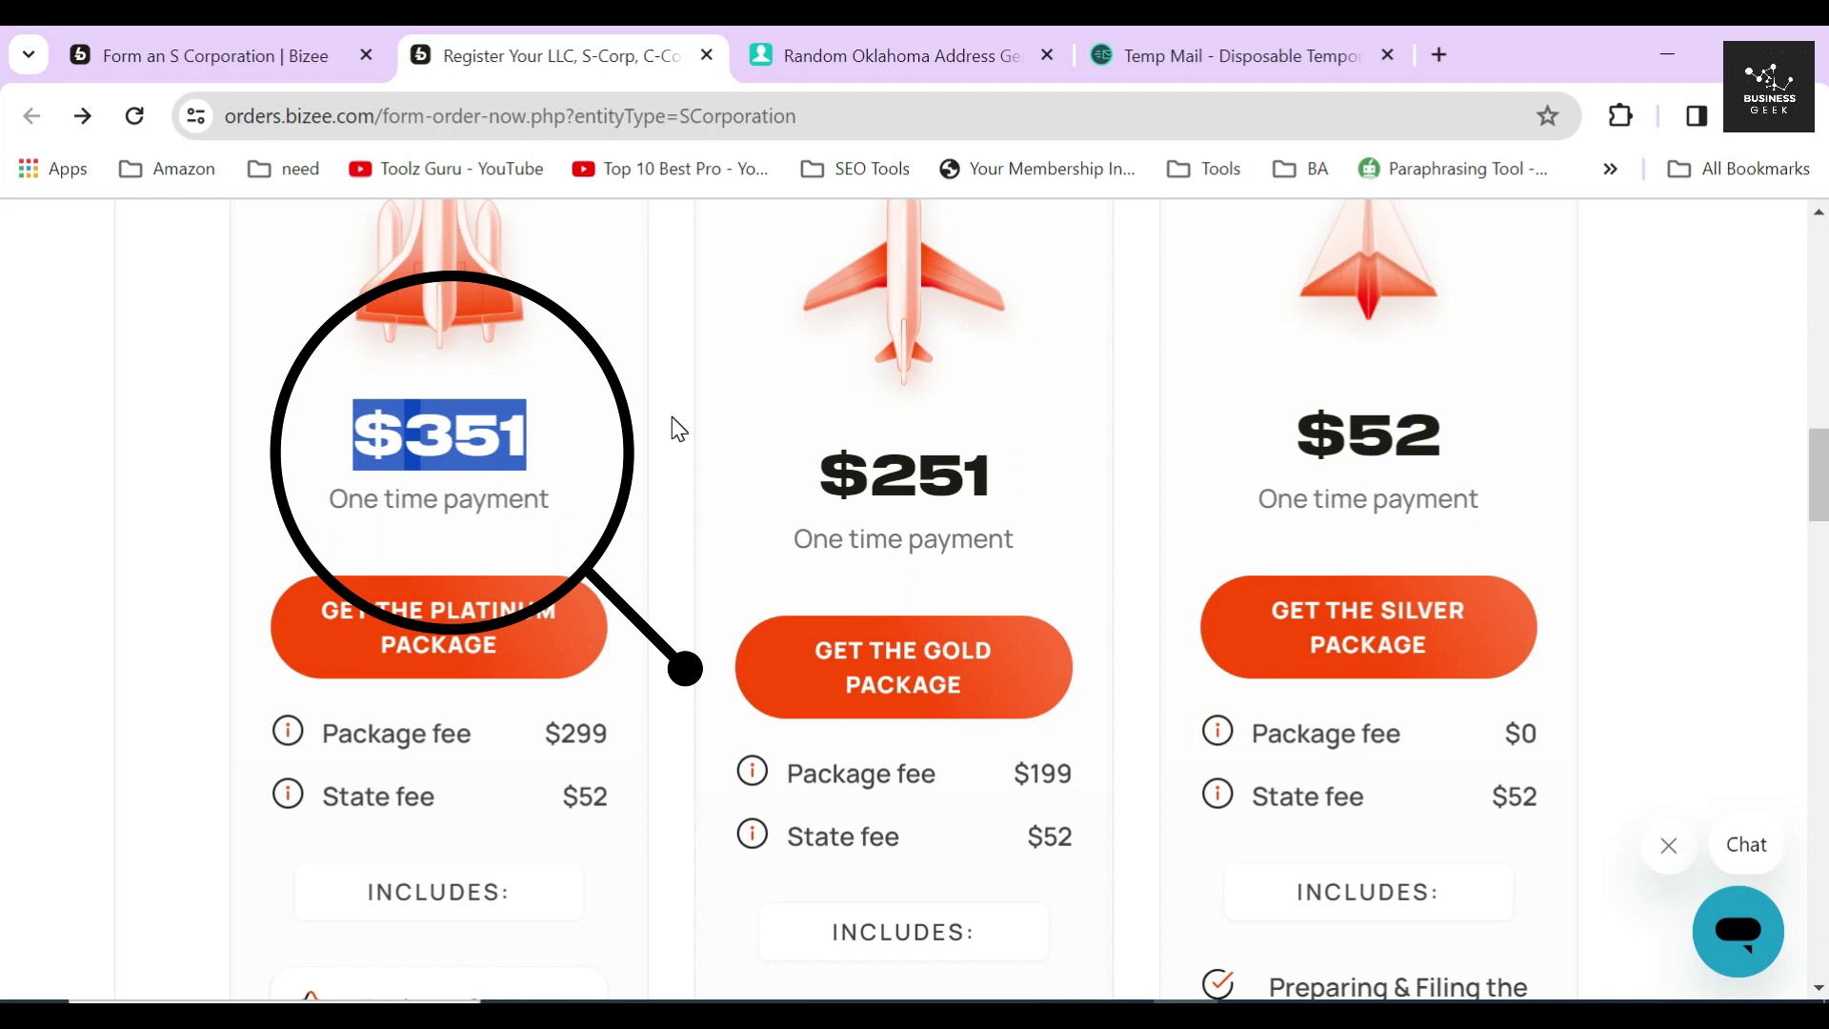
left_click(598, 438)
left_click(518, 437)
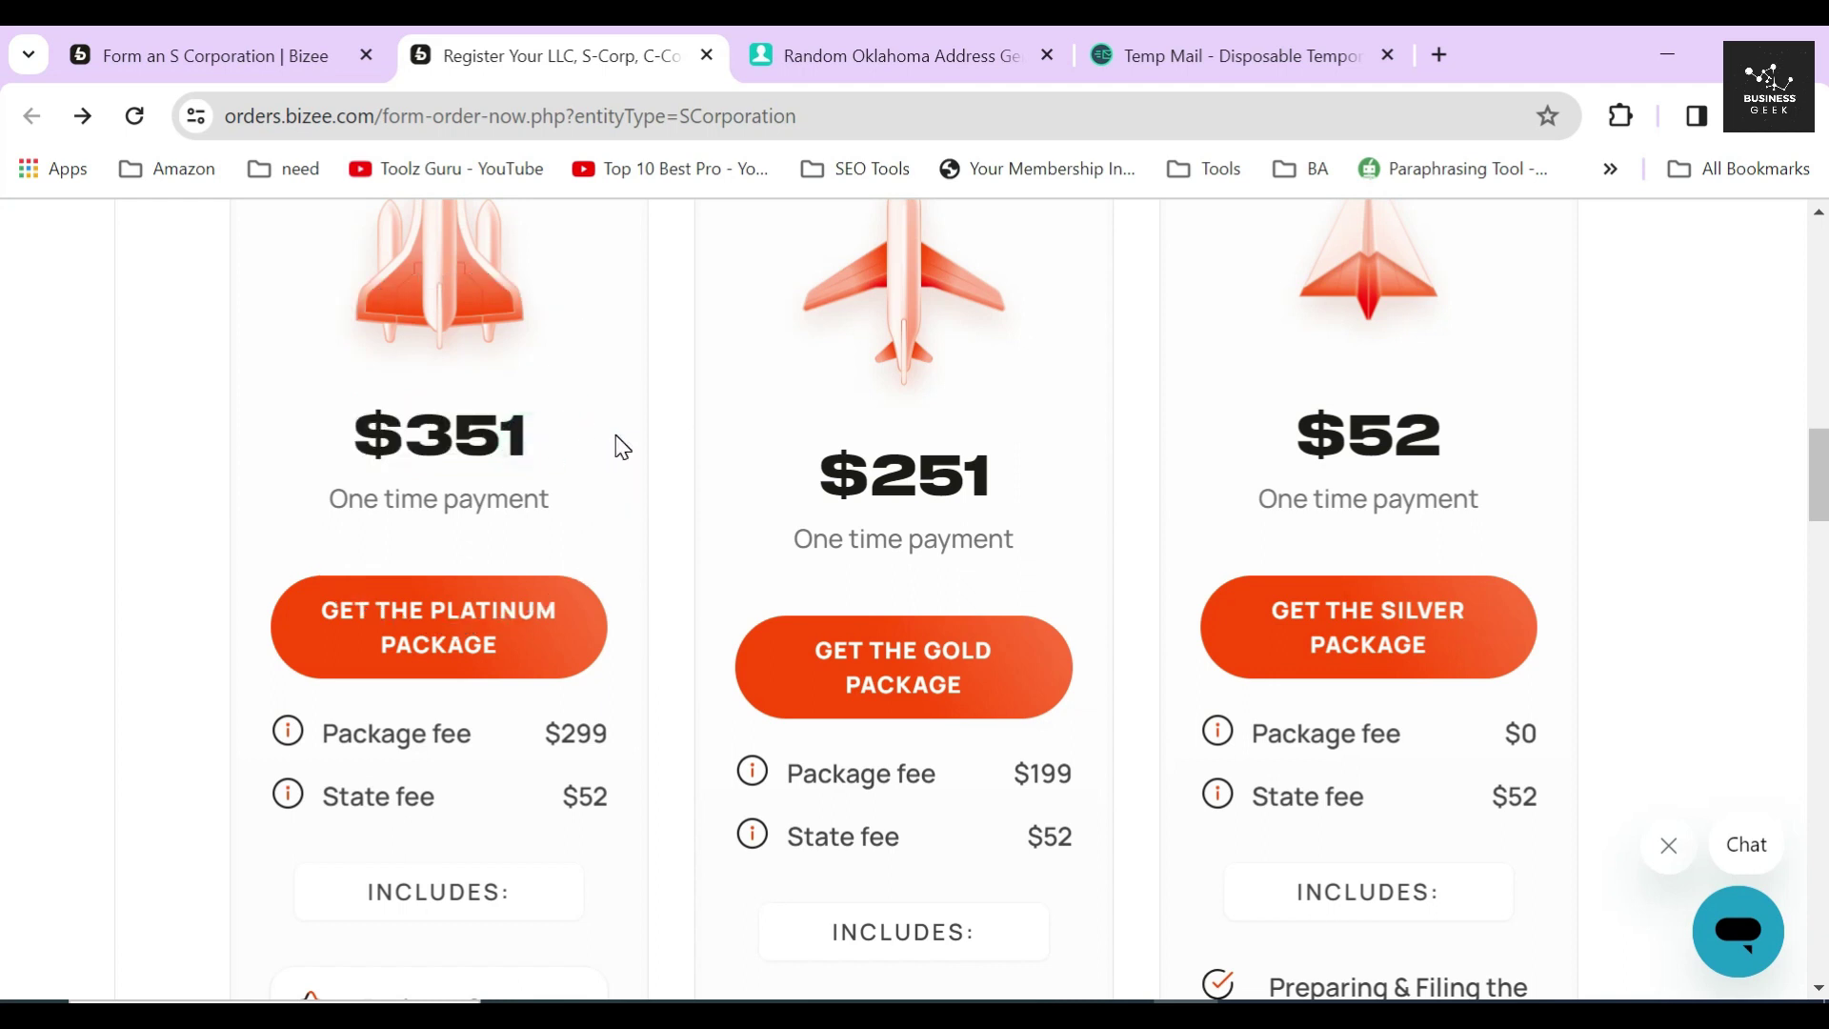
Highlight the Platinum bonuses: Business Contract Templates, Free Next Day Filing, Domain Name + Business Email.
scroll(620, 441, "down", 4)
scroll(620, 448, "down", 3)
triple_click(417, 303)
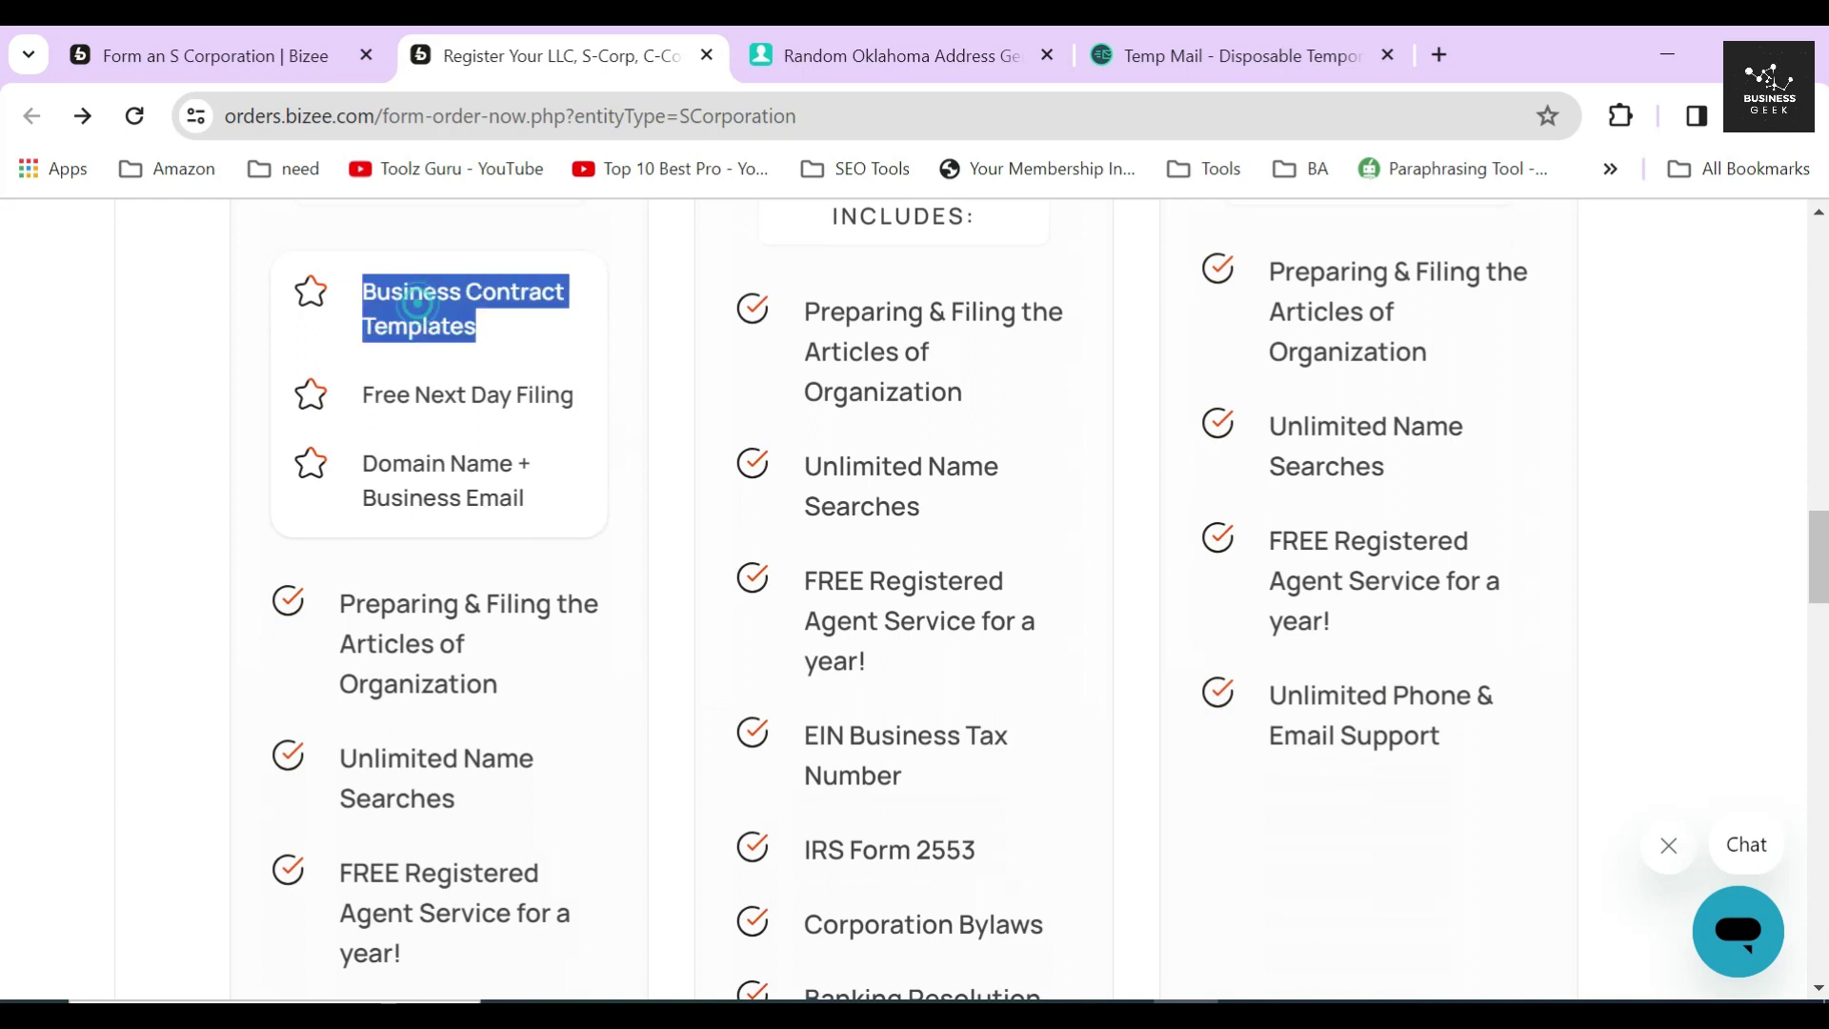
triple_click(417, 395)
triple_click(418, 464)
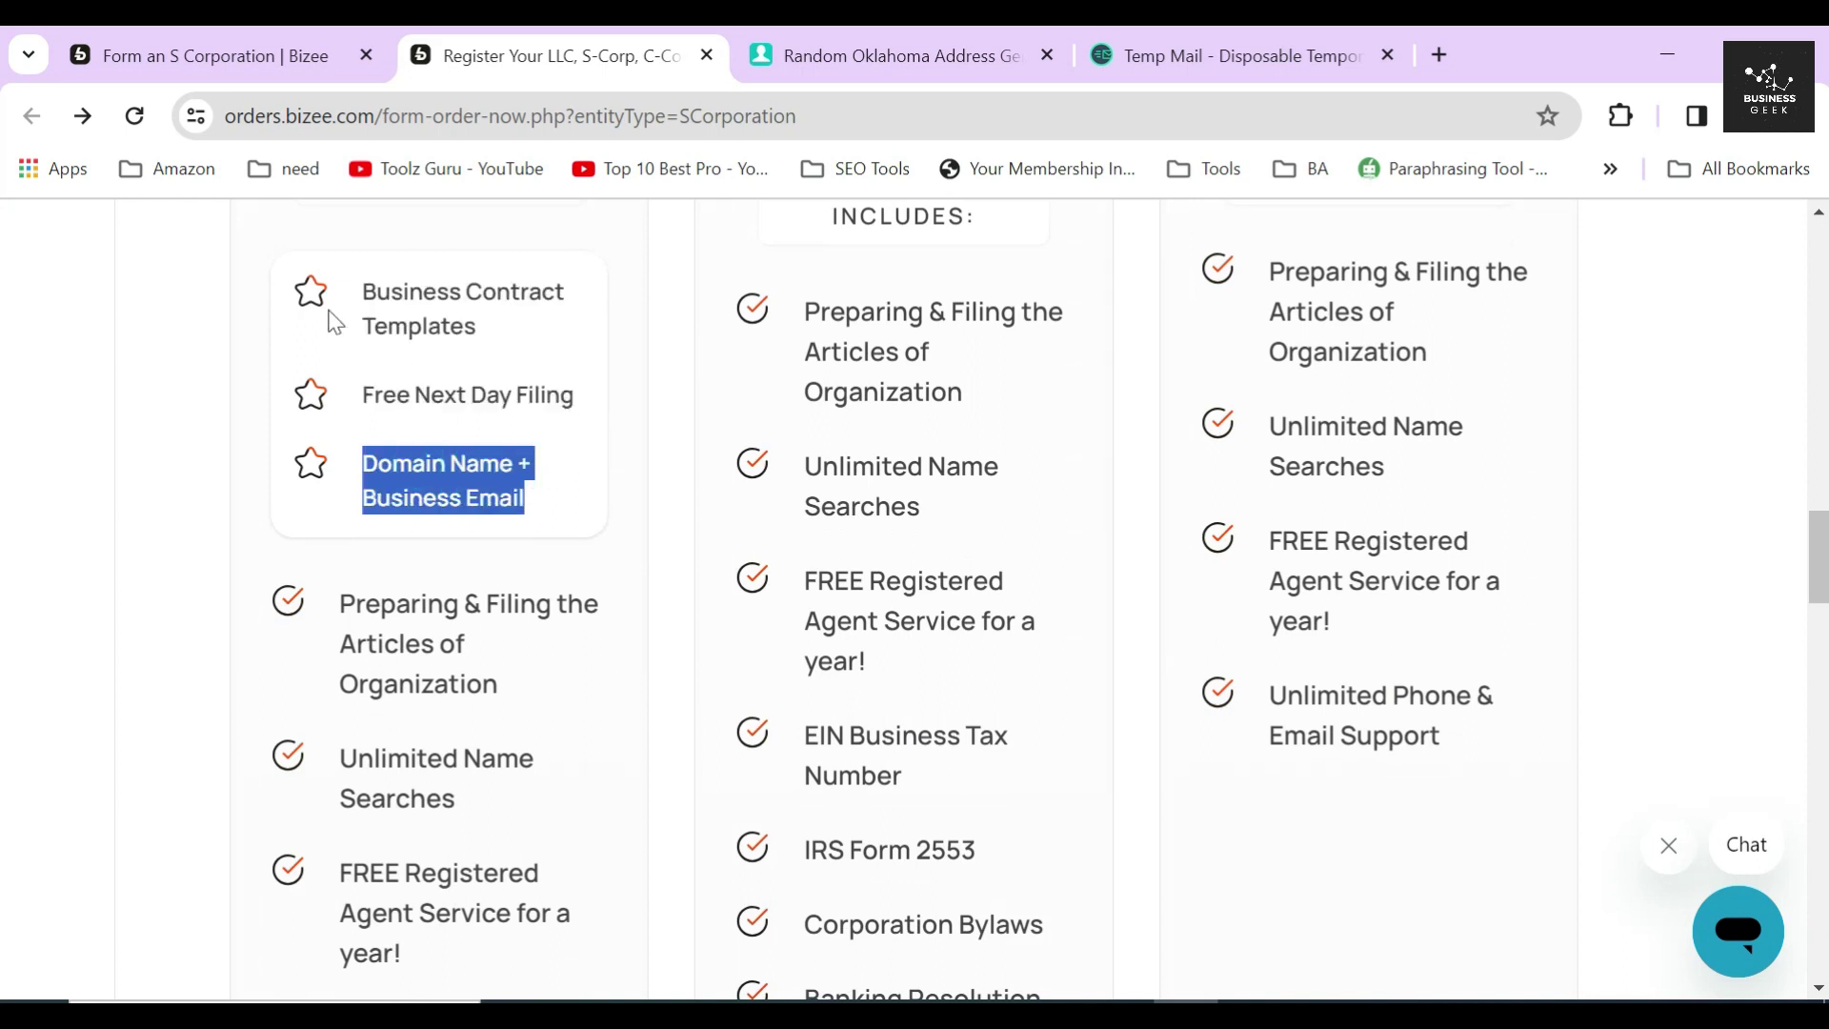
left_click(334, 305)
left_click(332, 396)
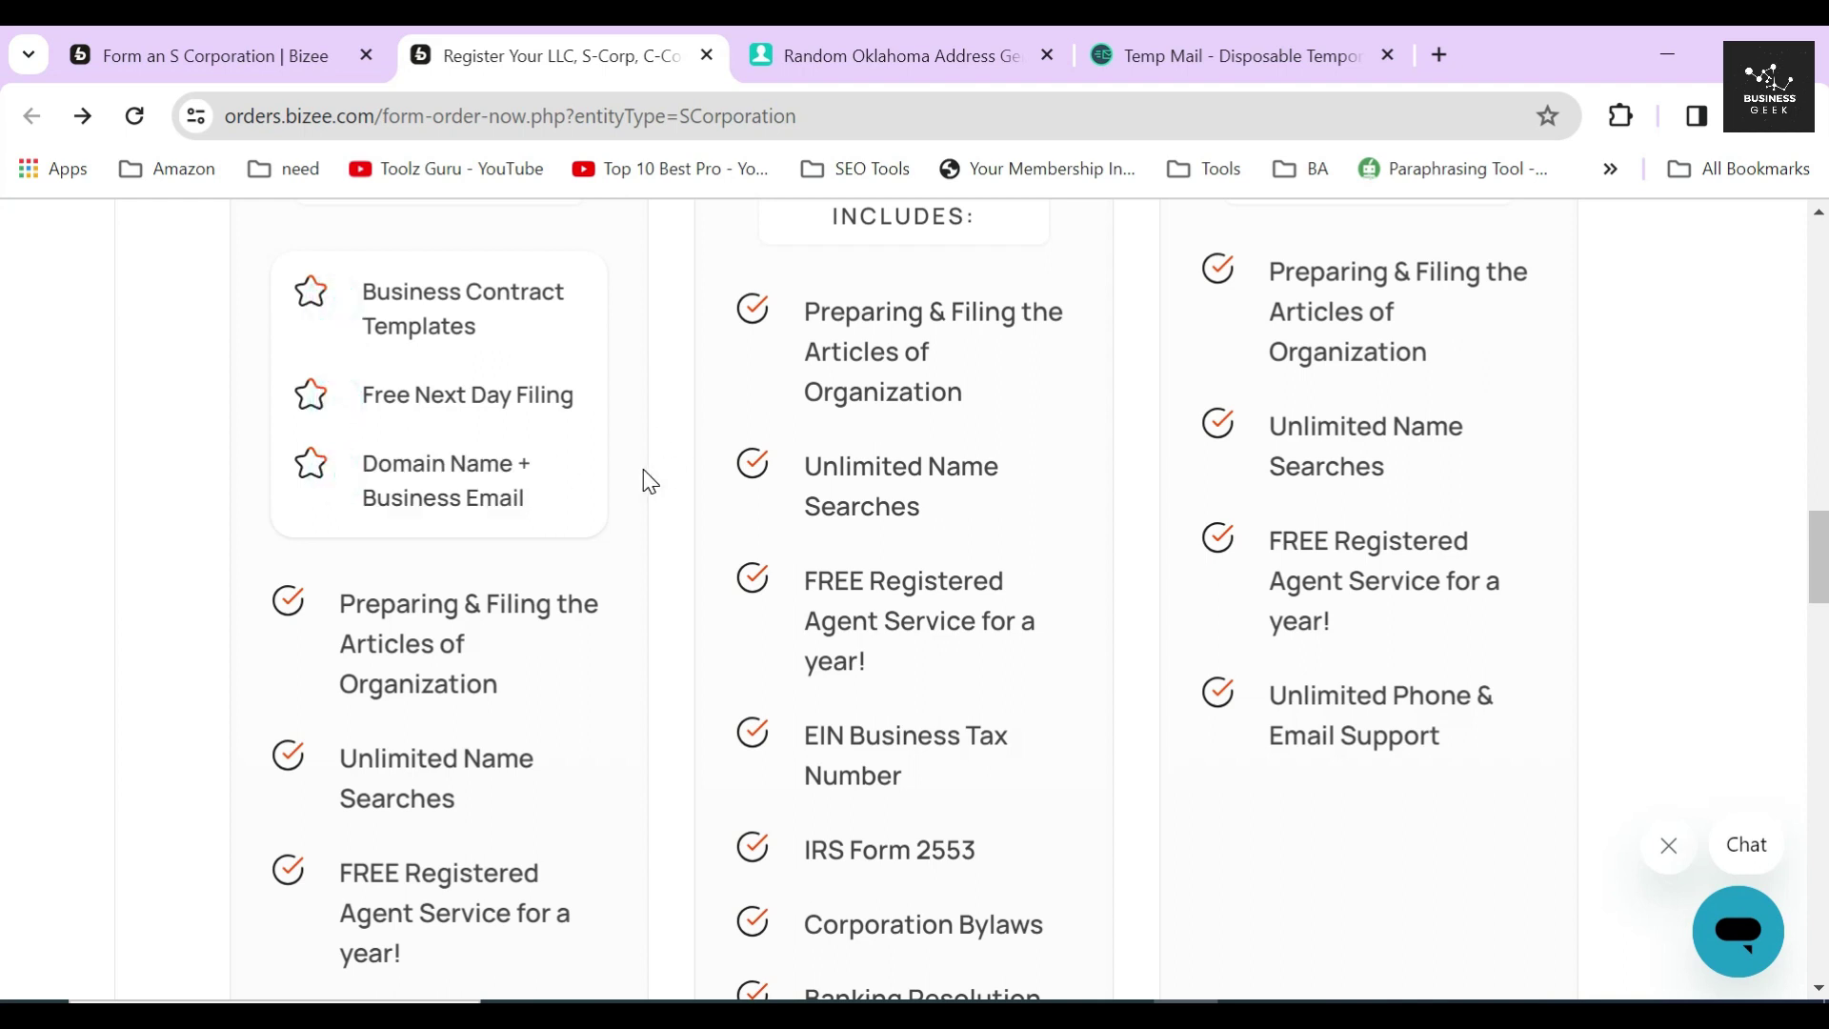
Highlight the 'Easy-to-understand' testimonial text.
scroll(262, 600, "down", 3)
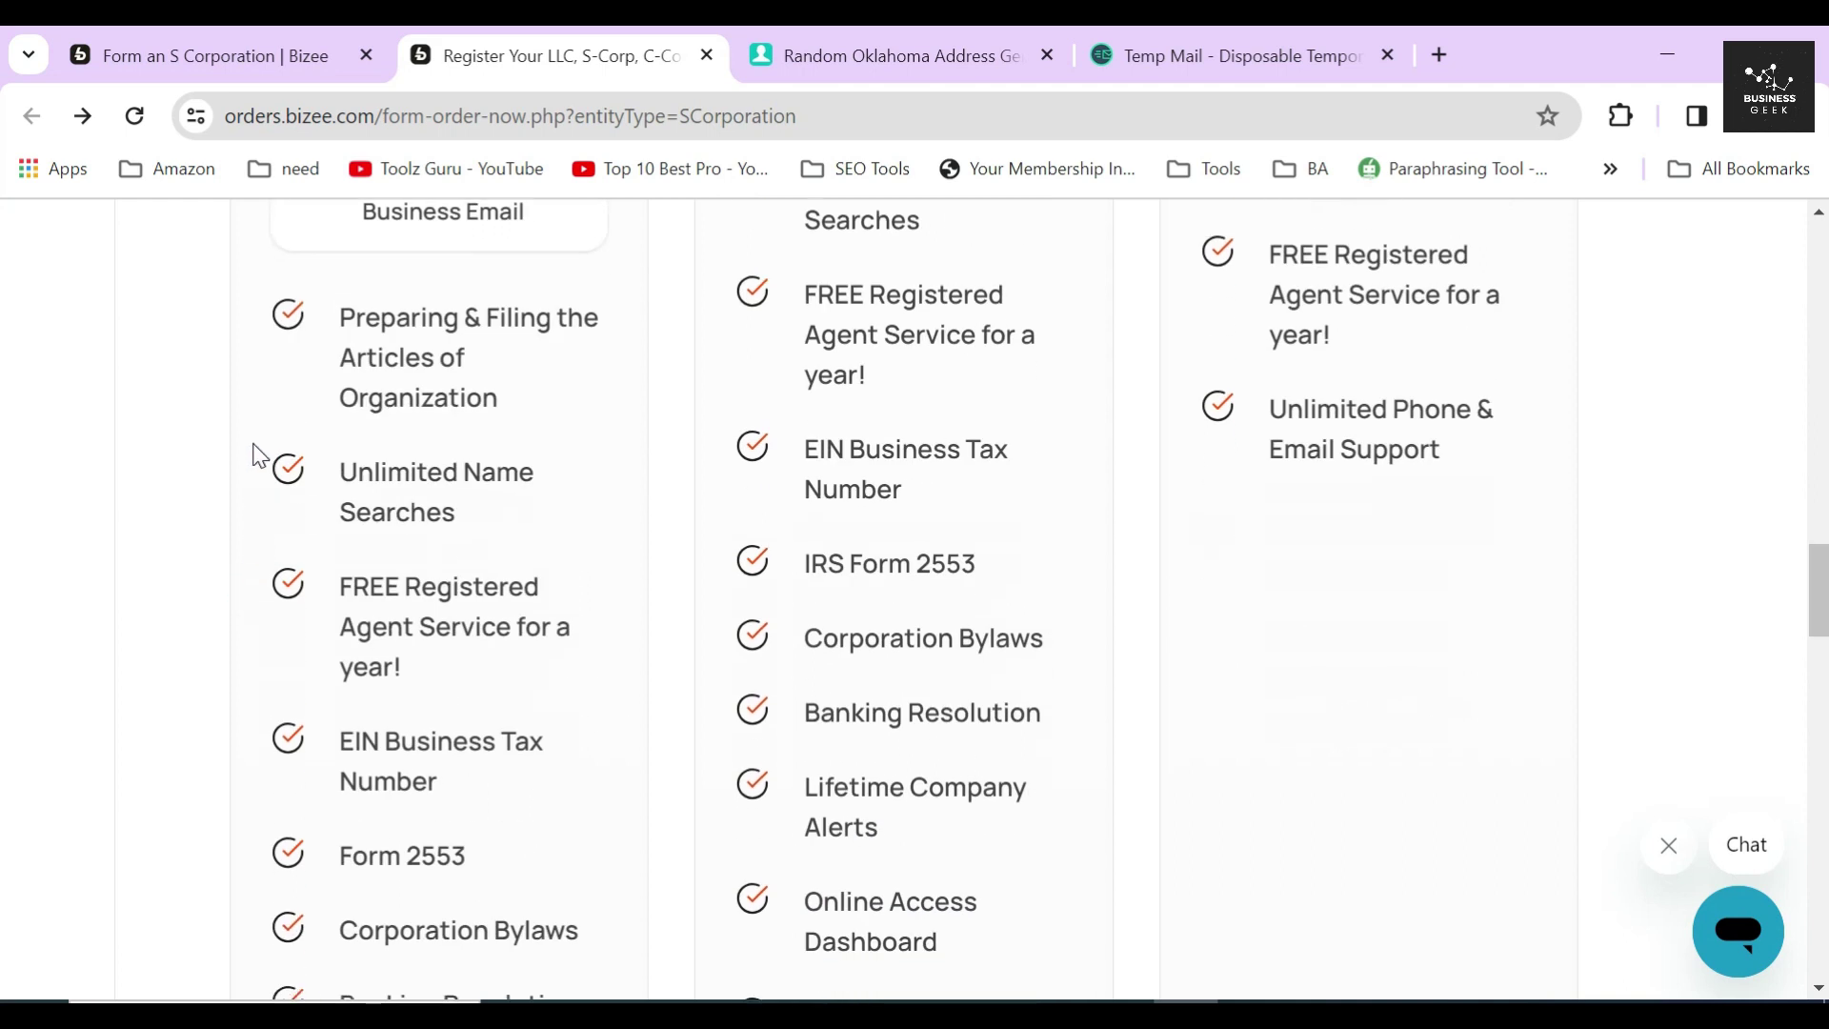
scroll(254, 576, "down", 1)
scroll(324, 568, "down", 10)
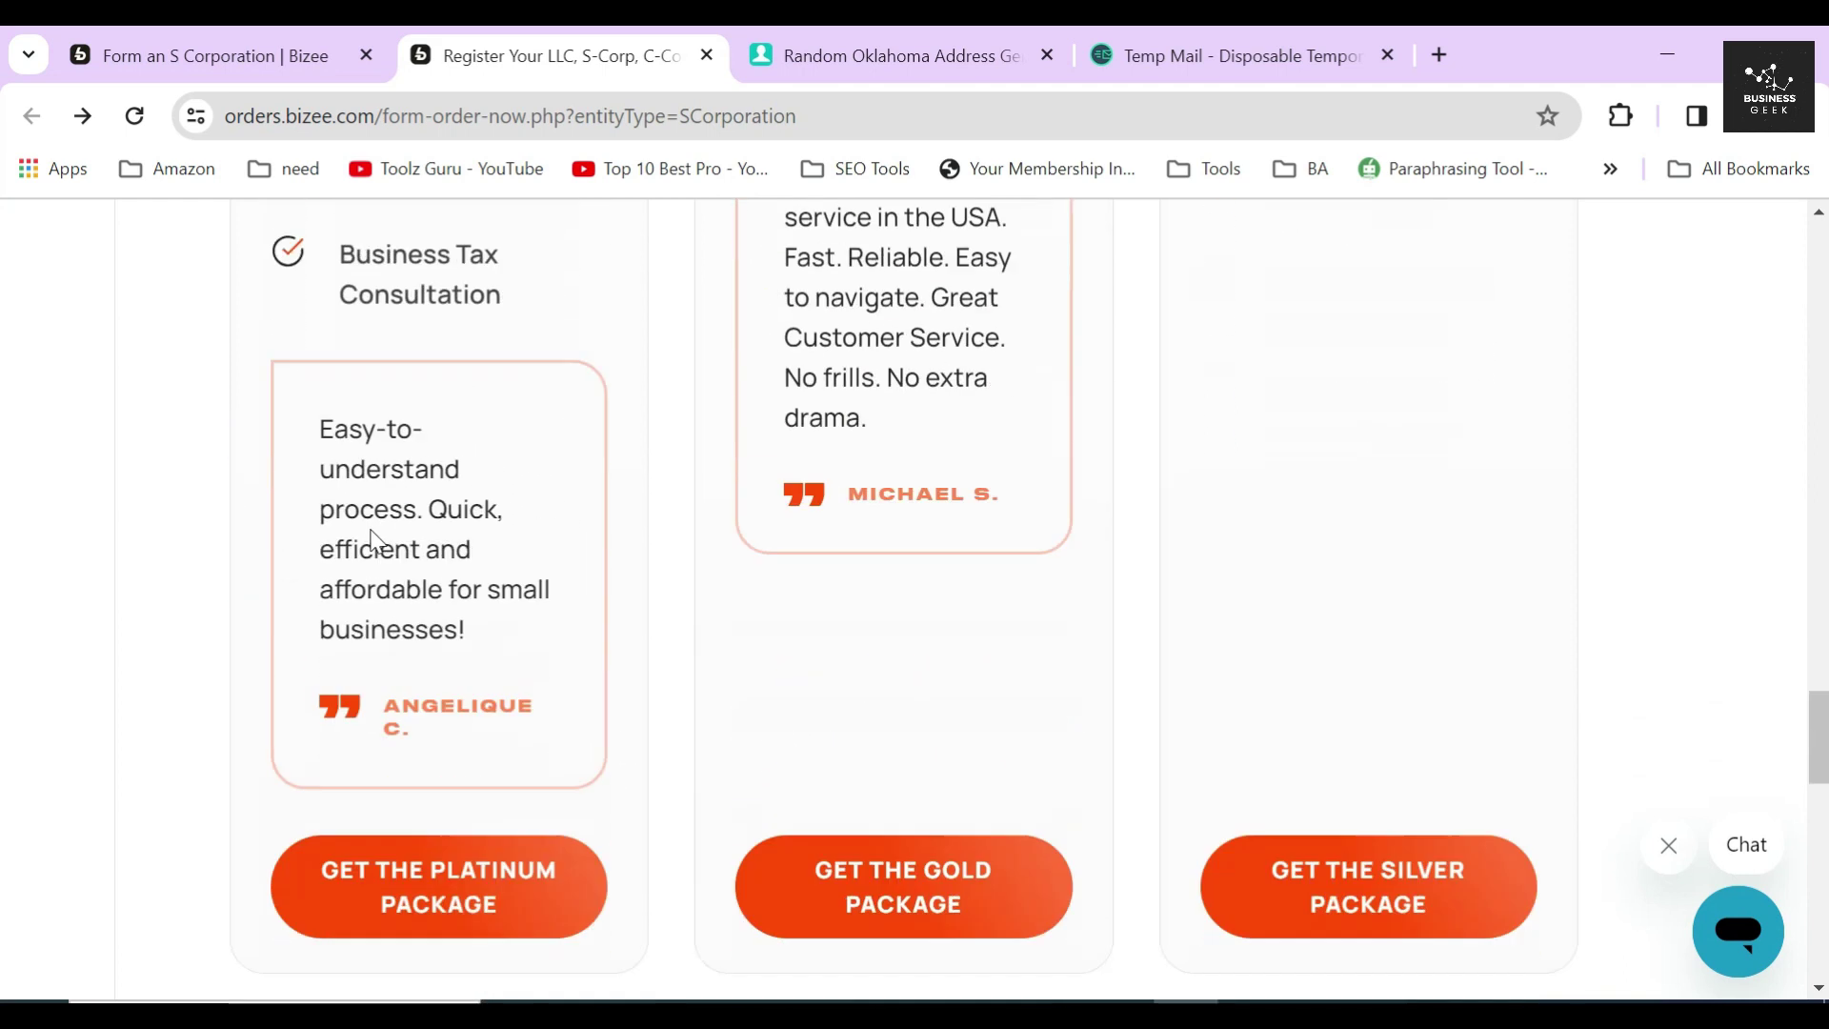
left_click_drag(320, 436, 507, 633)
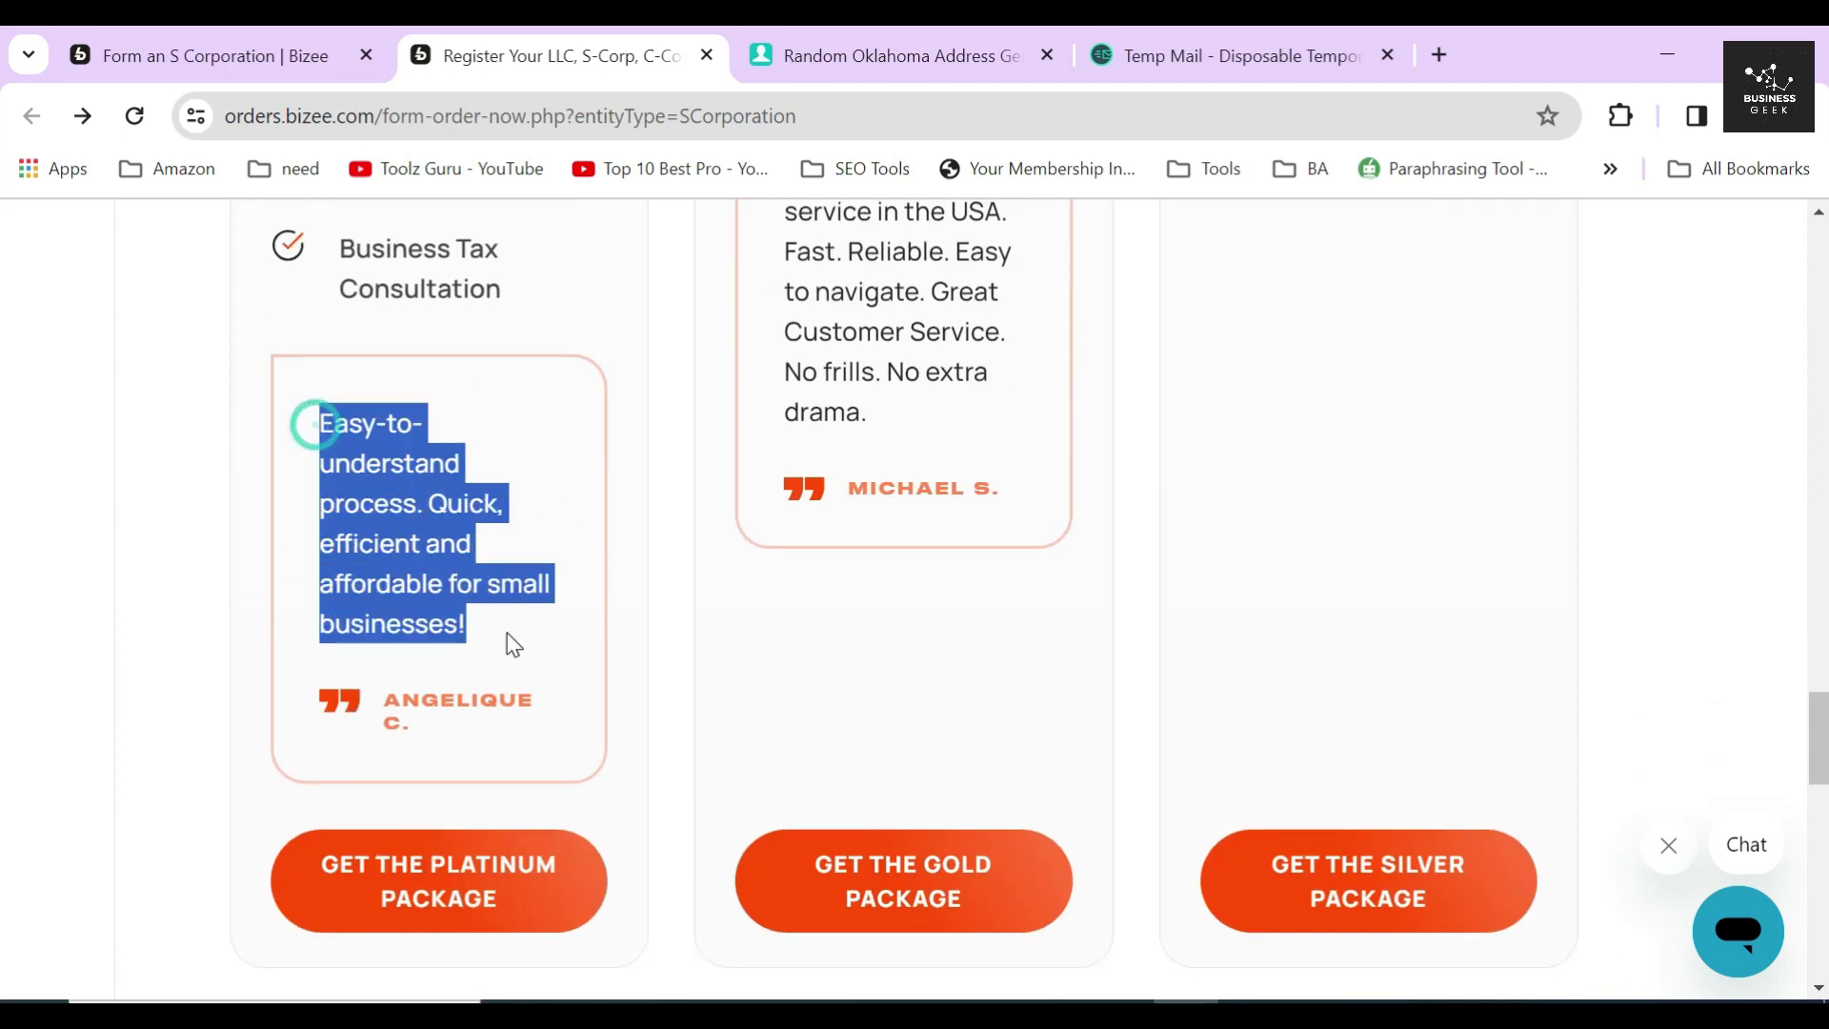
left_click(633, 628)
scroll(610, 648, "down", 2)
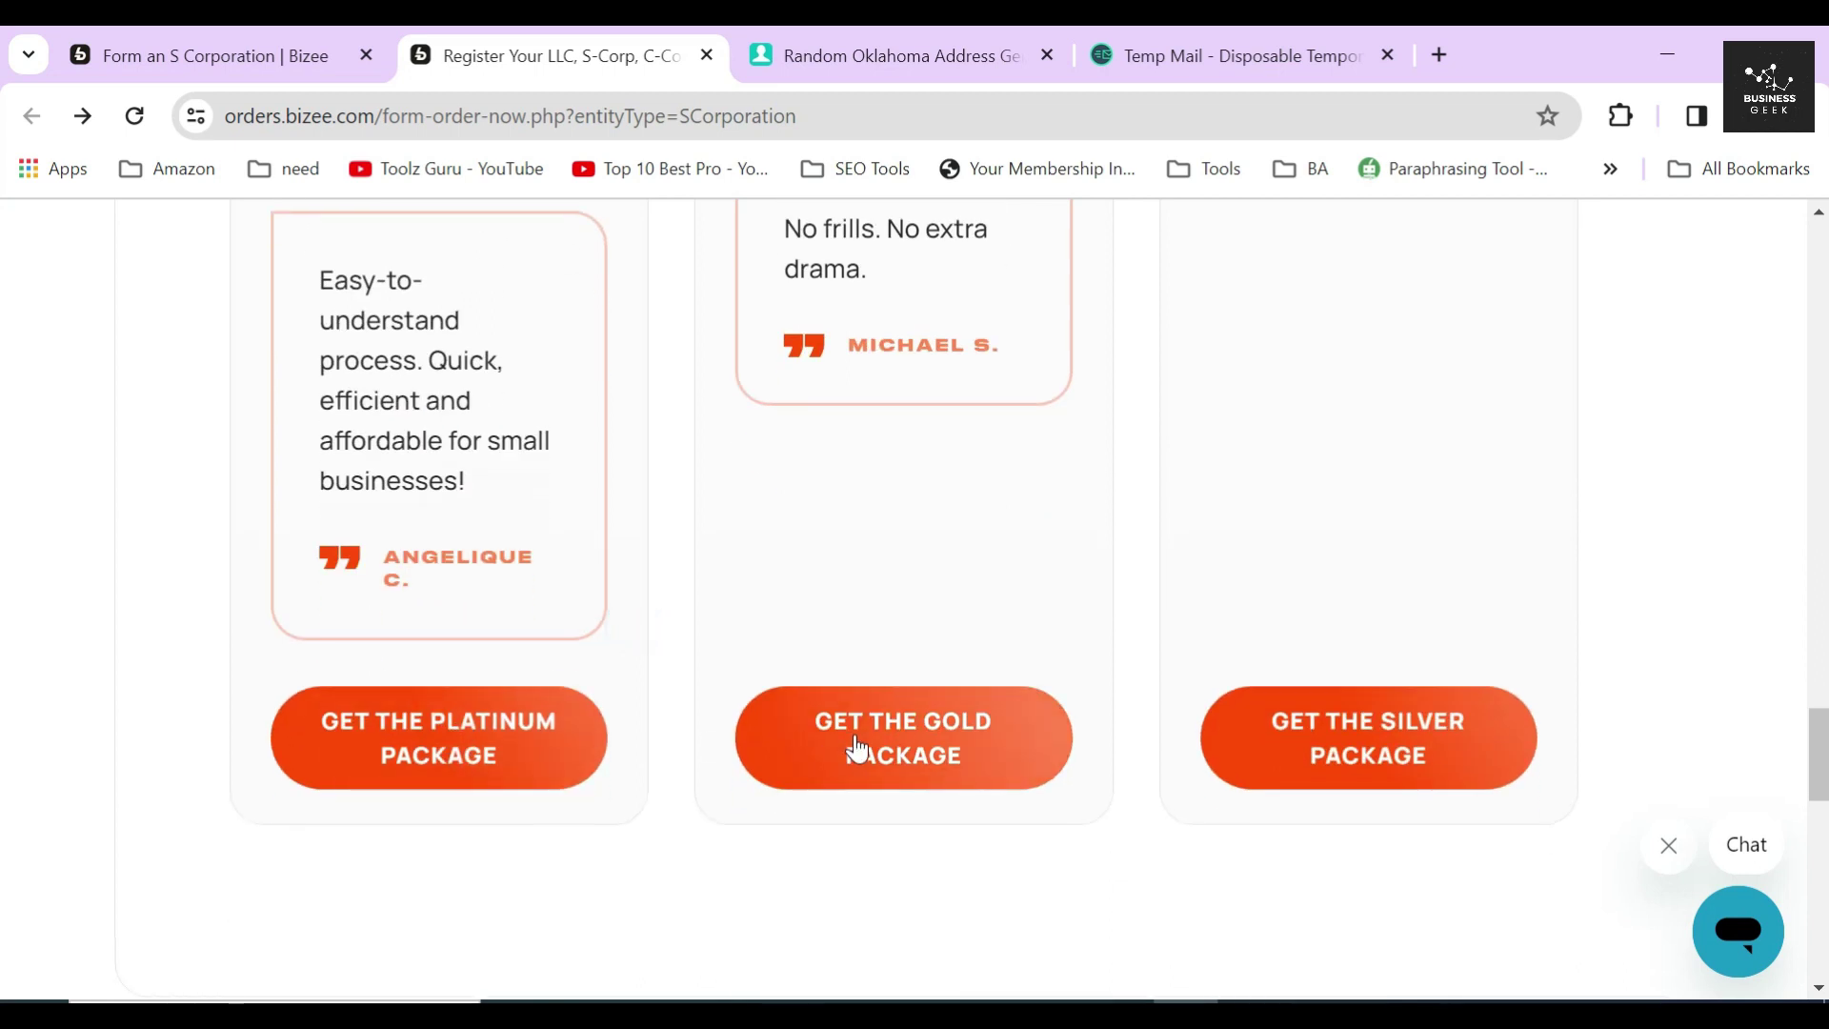
scroll(848, 682, "up", 12)
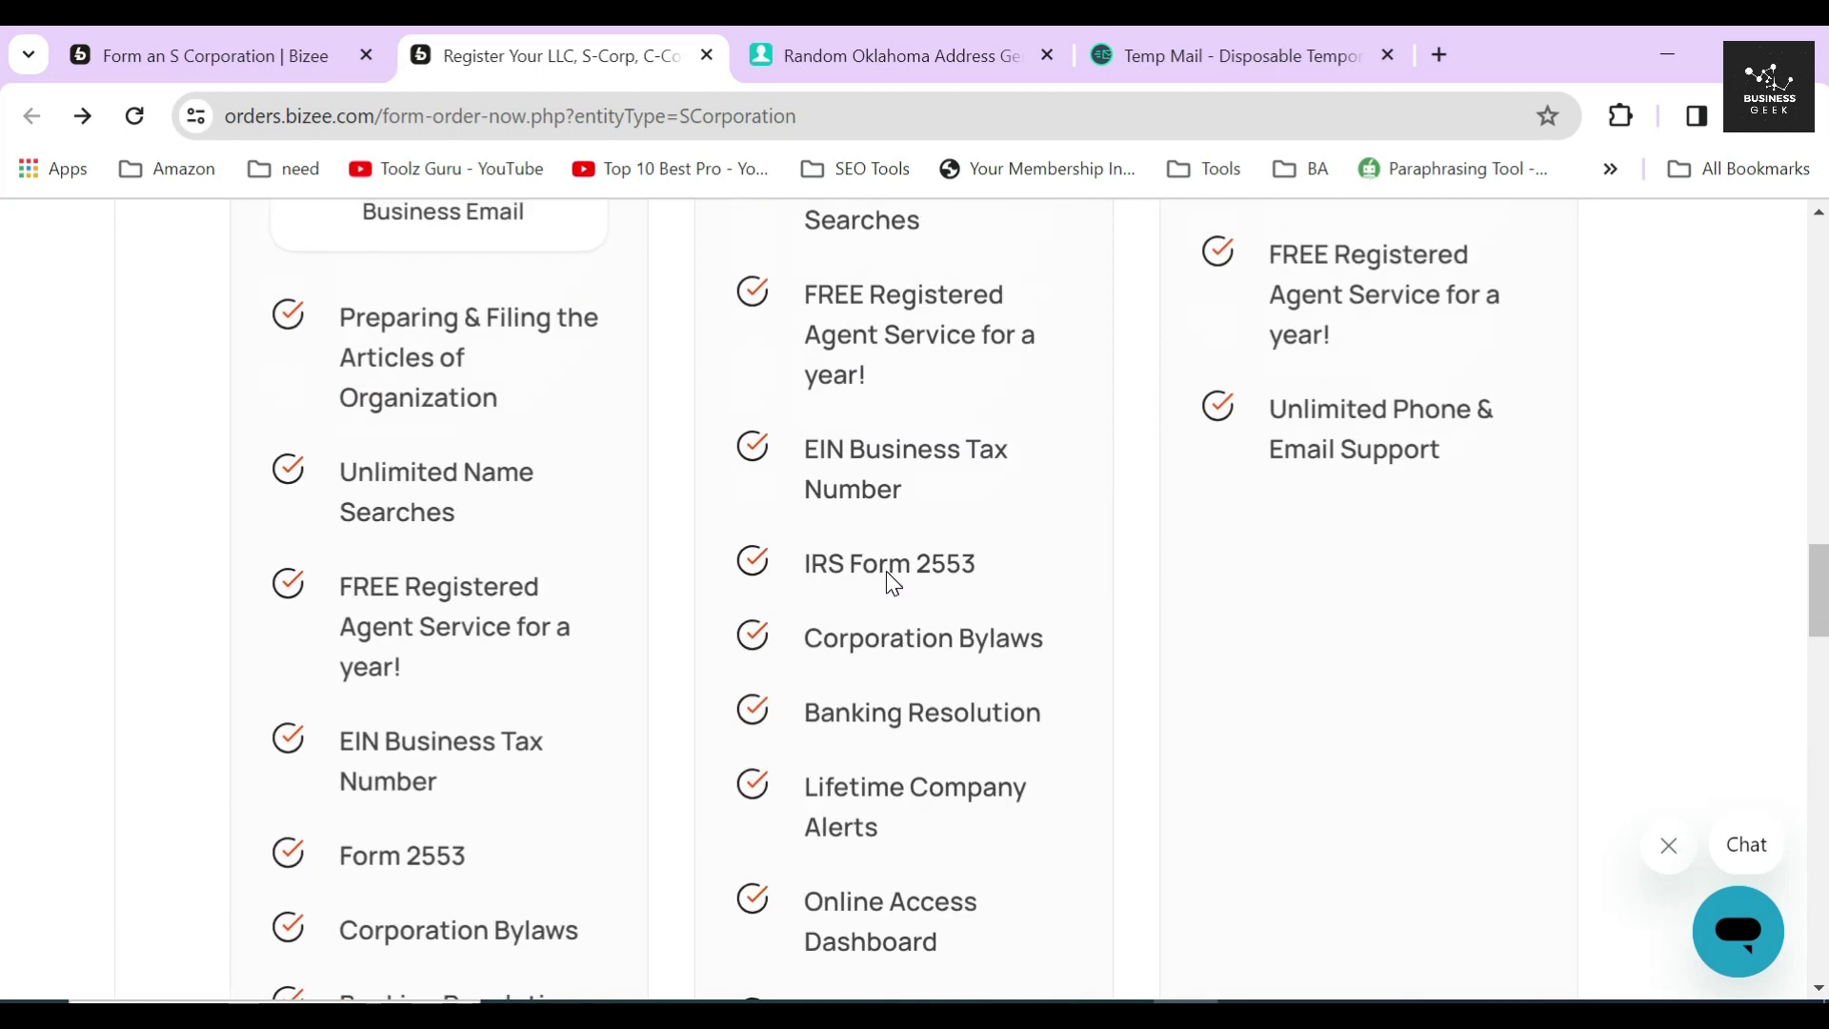
scroll(891, 583, "up", 8)
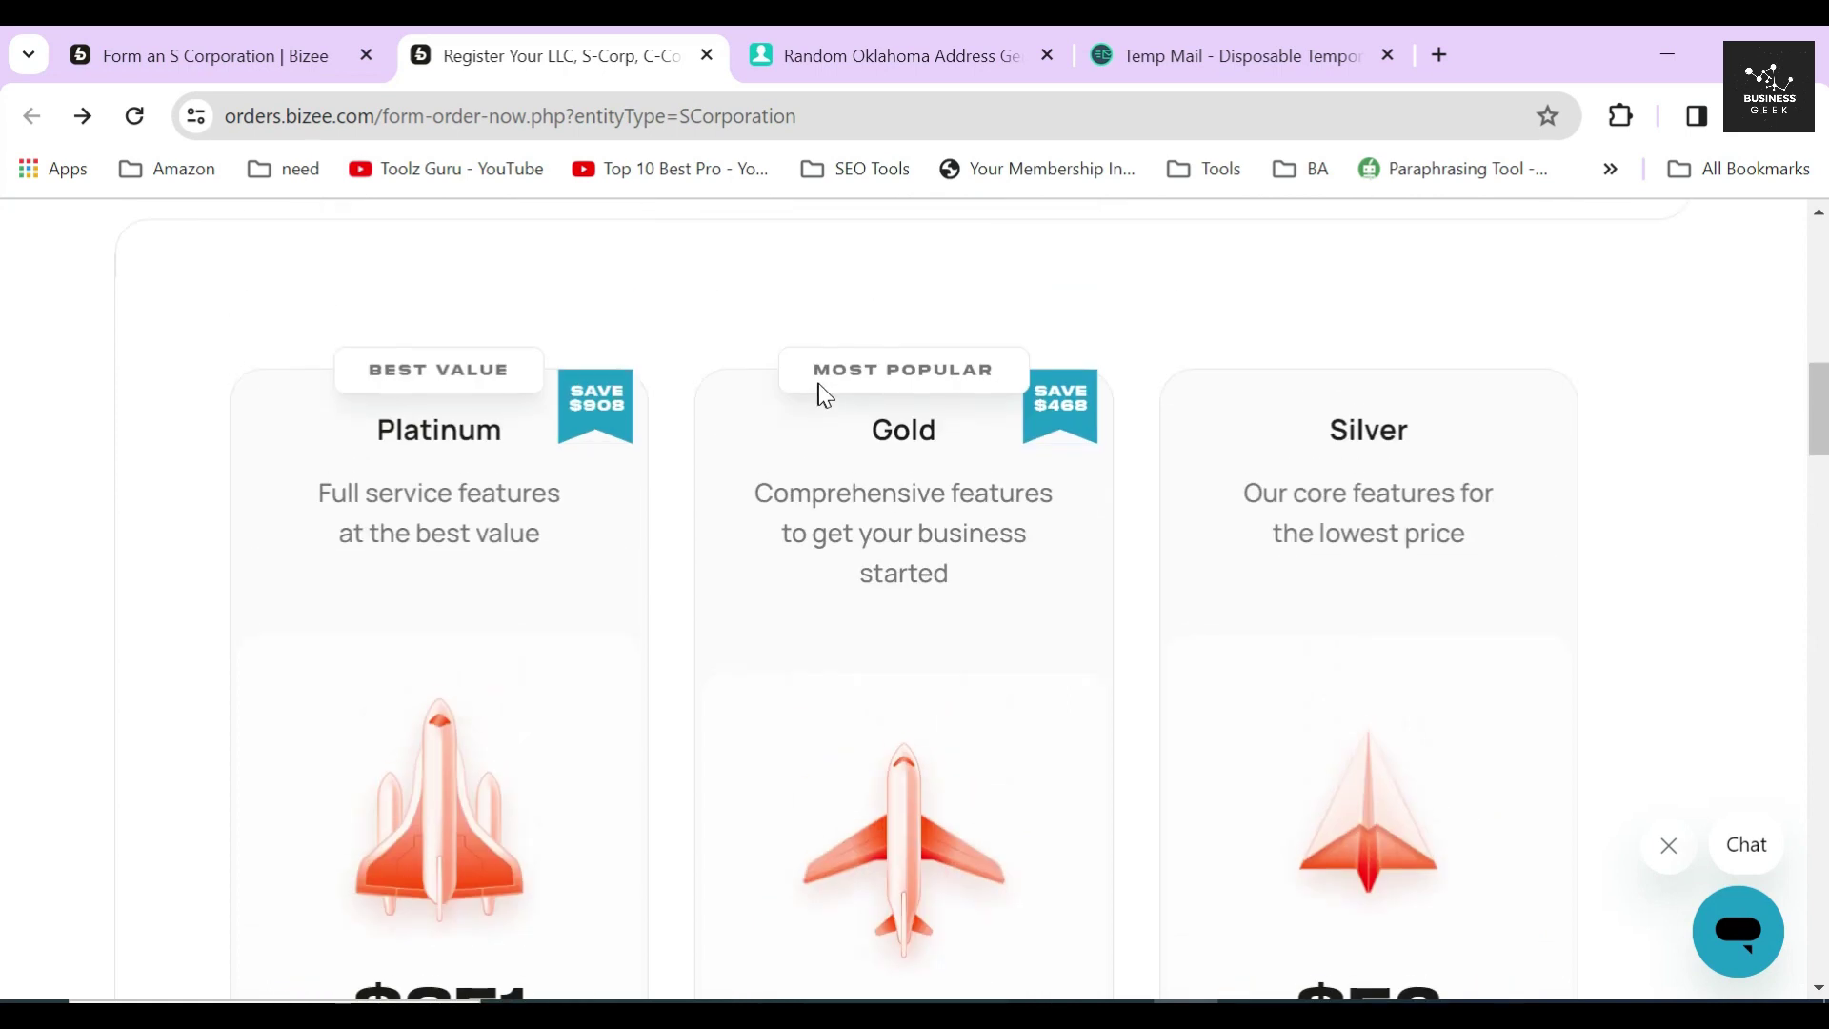
Choose the Gold package to start the order.
left_click_drag(817, 383, 981, 442)
scroll(914, 667, "down", 5)
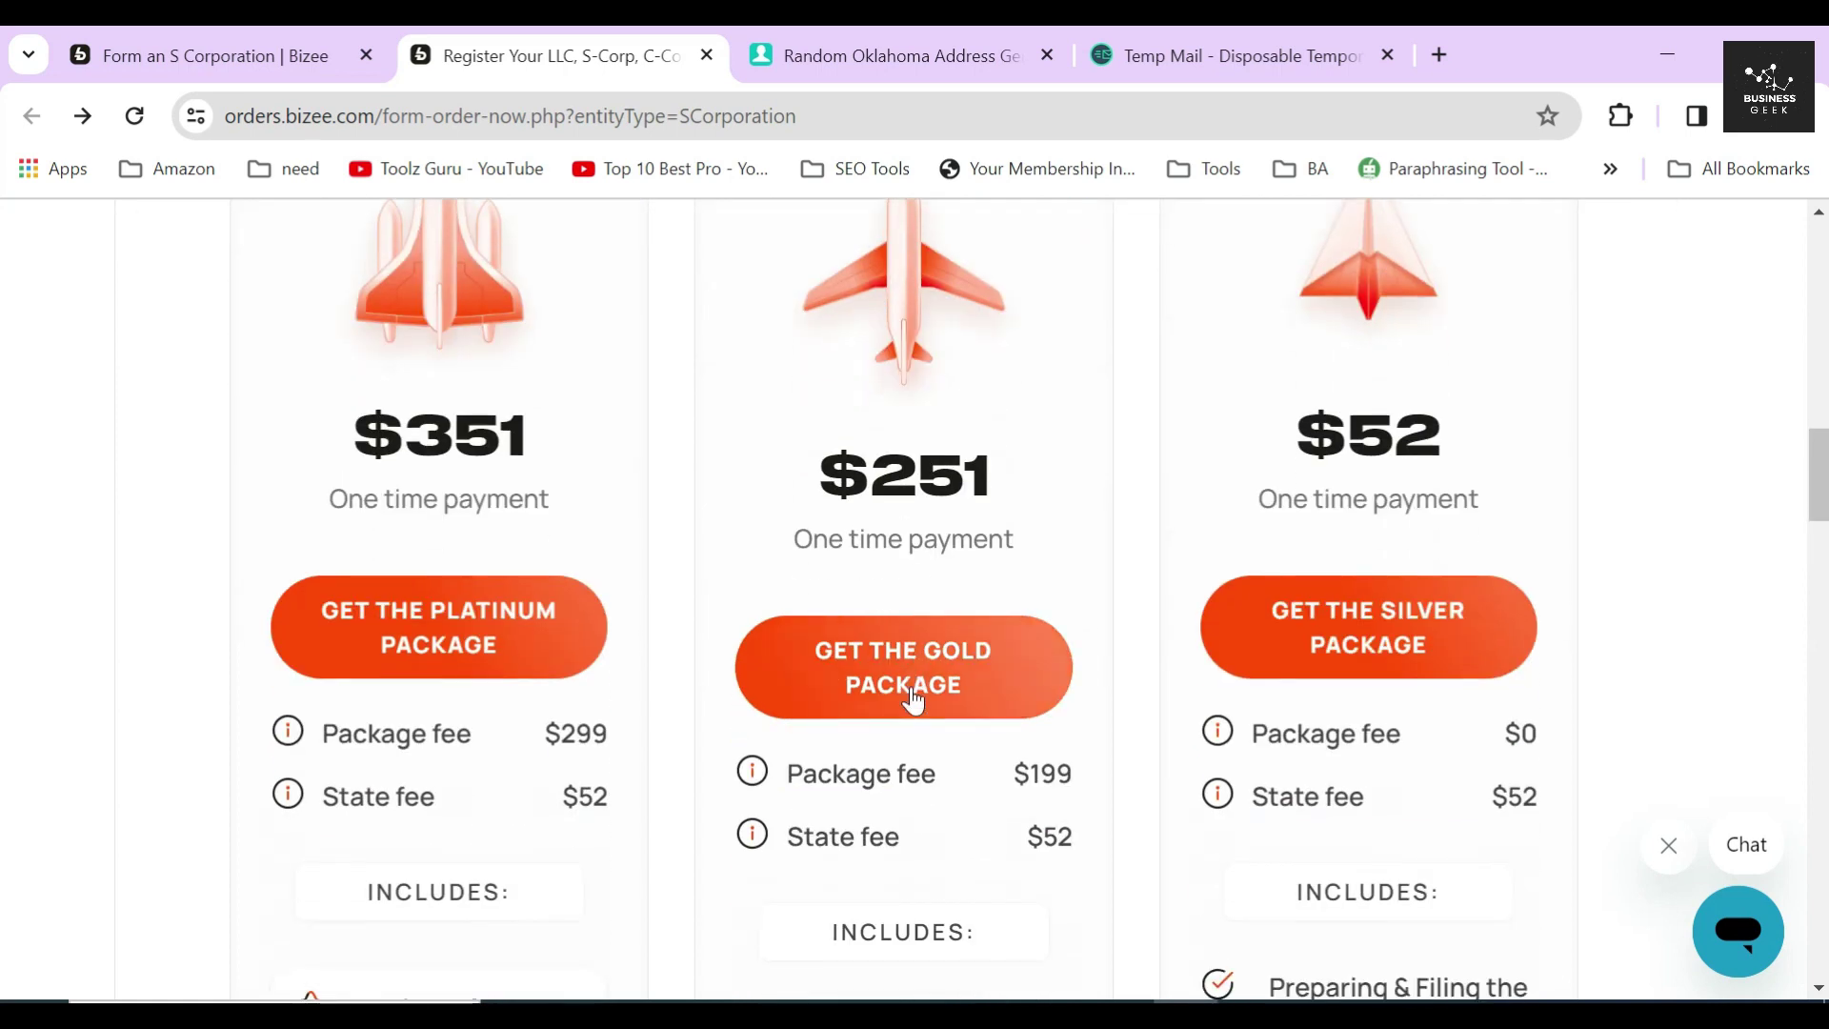
left_click(910, 684)
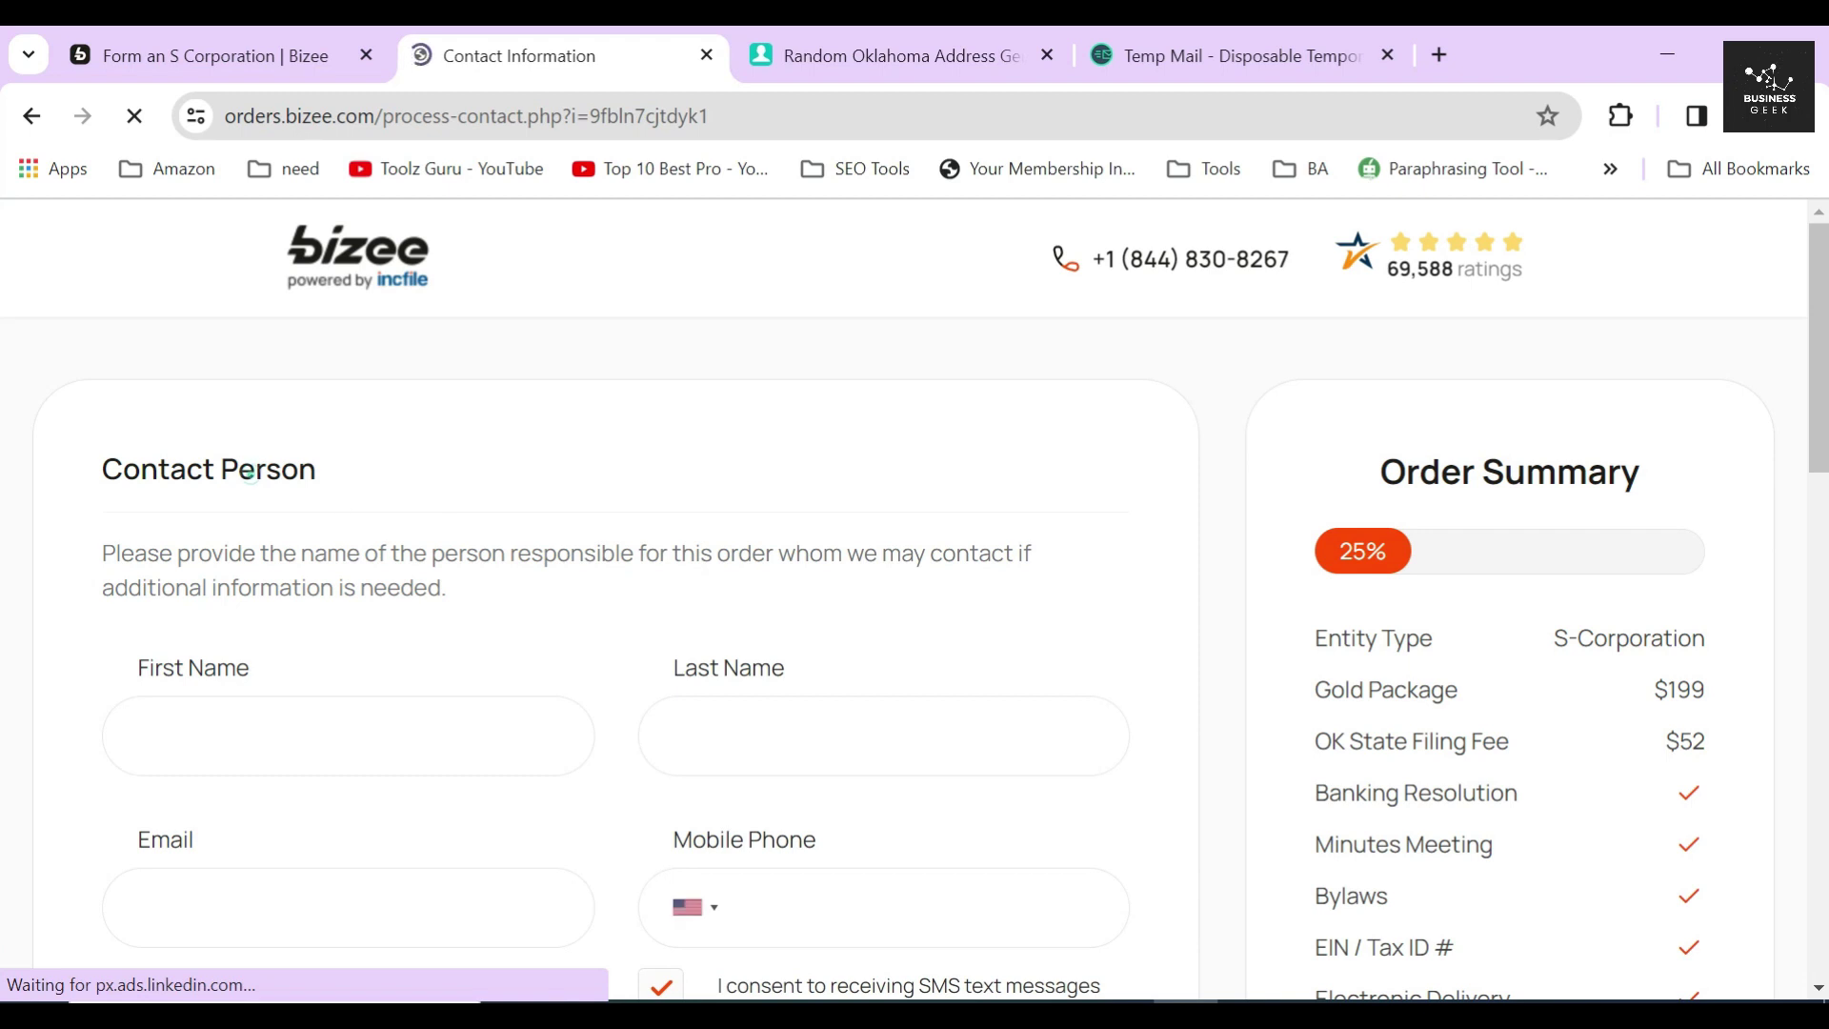
Enter the contact person's first and last name.
triple_click(249, 474)
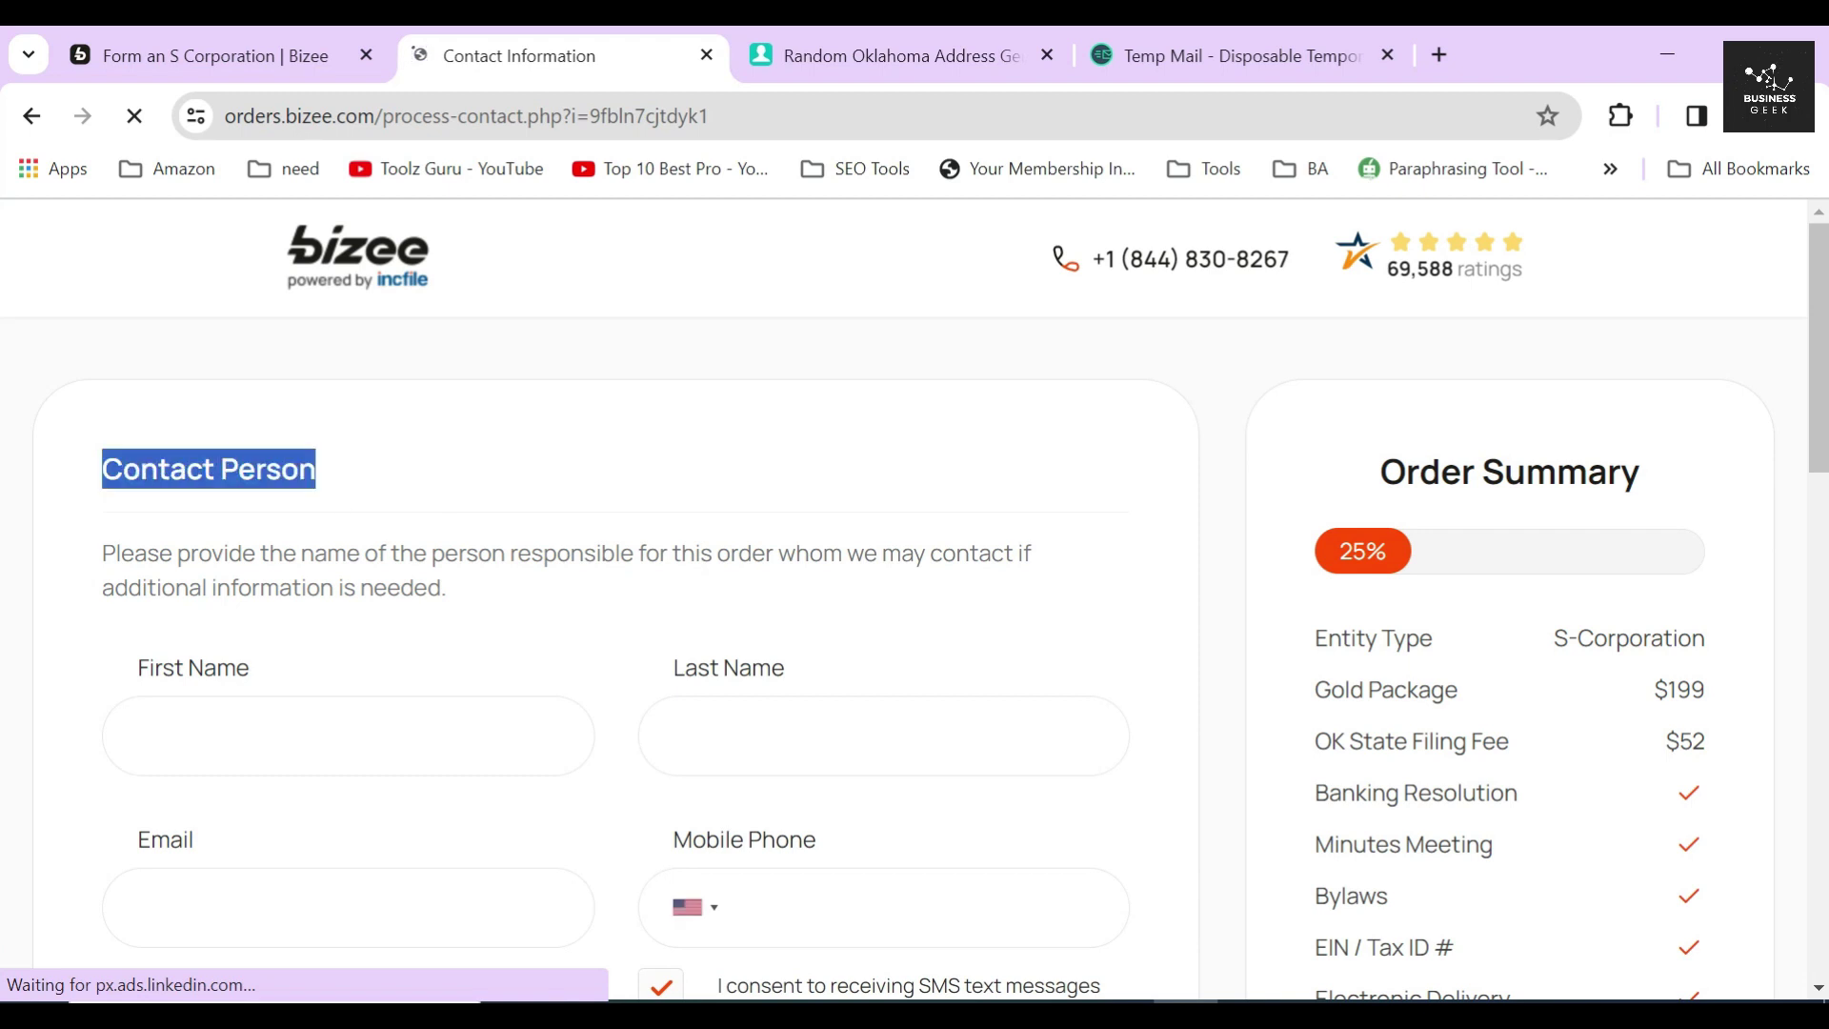
left_click(286, 736)
type("TR")
left_click(839, 736)
type("VEW")
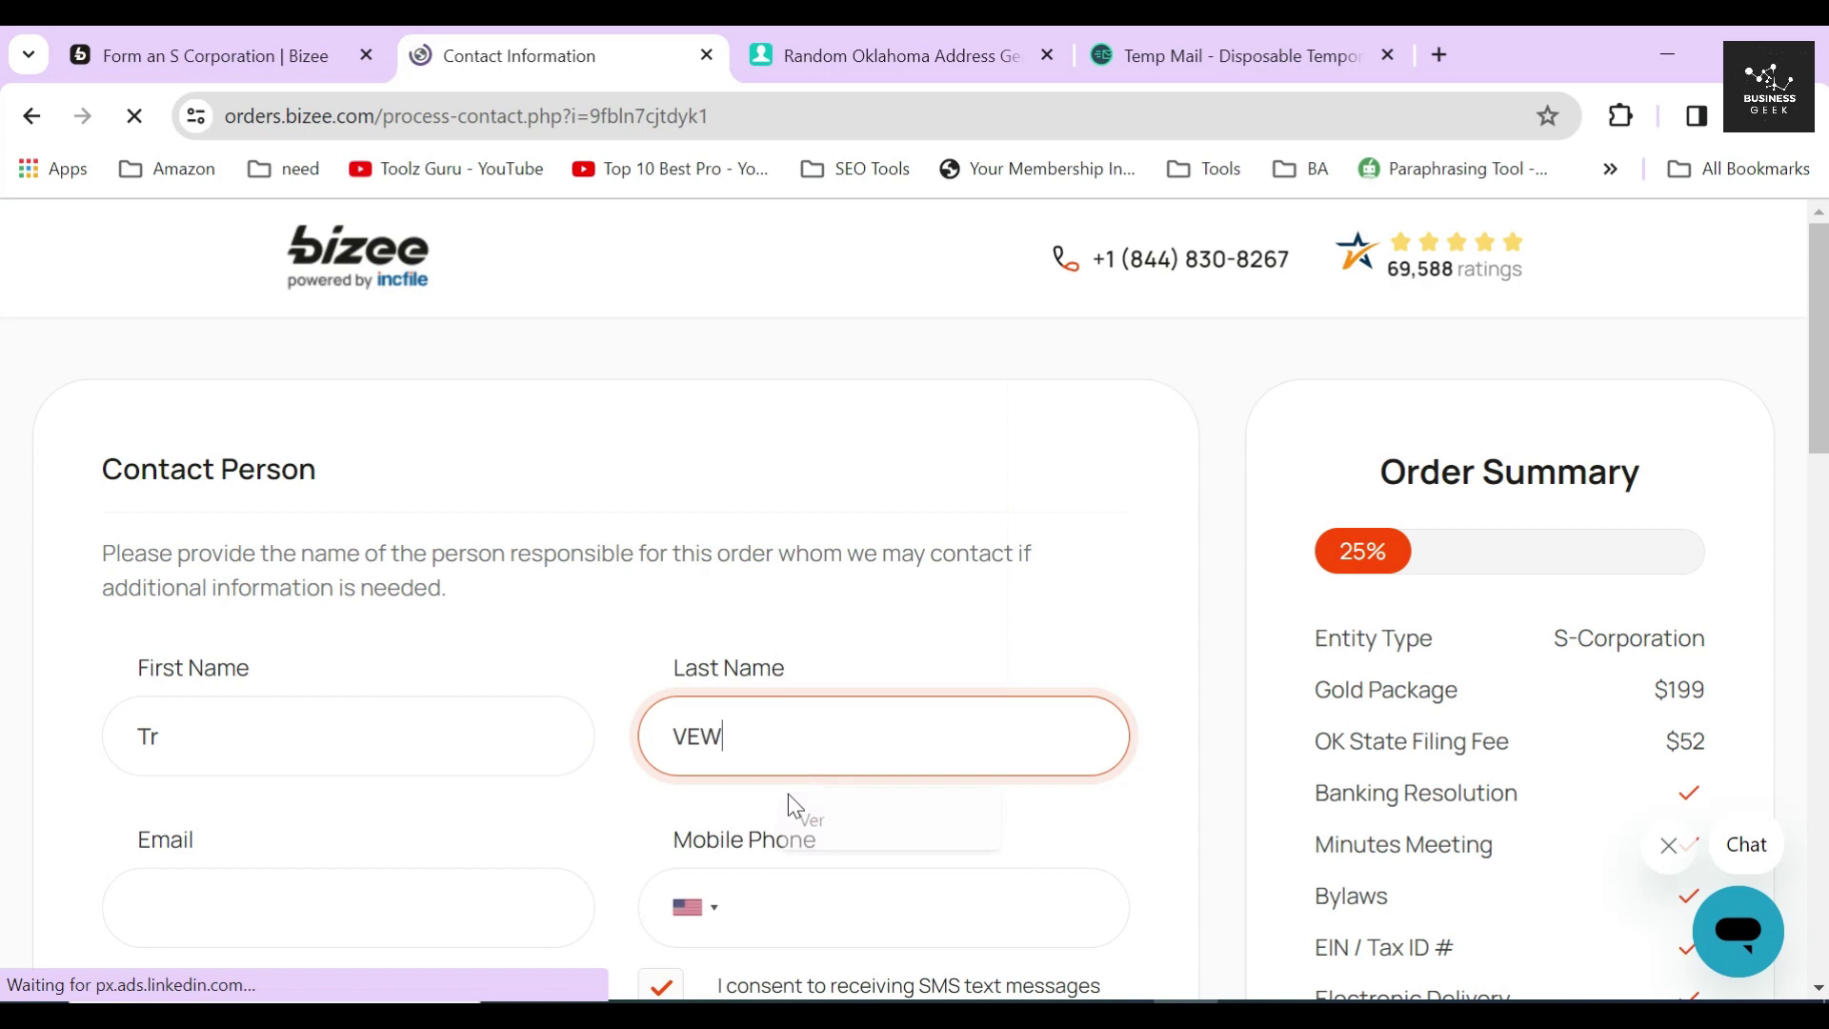
left_click(605, 790)
Copy a temporary e-mail address into the contact's e-mail field.
scroll(606, 791, "down", 1)
left_click(936, 43)
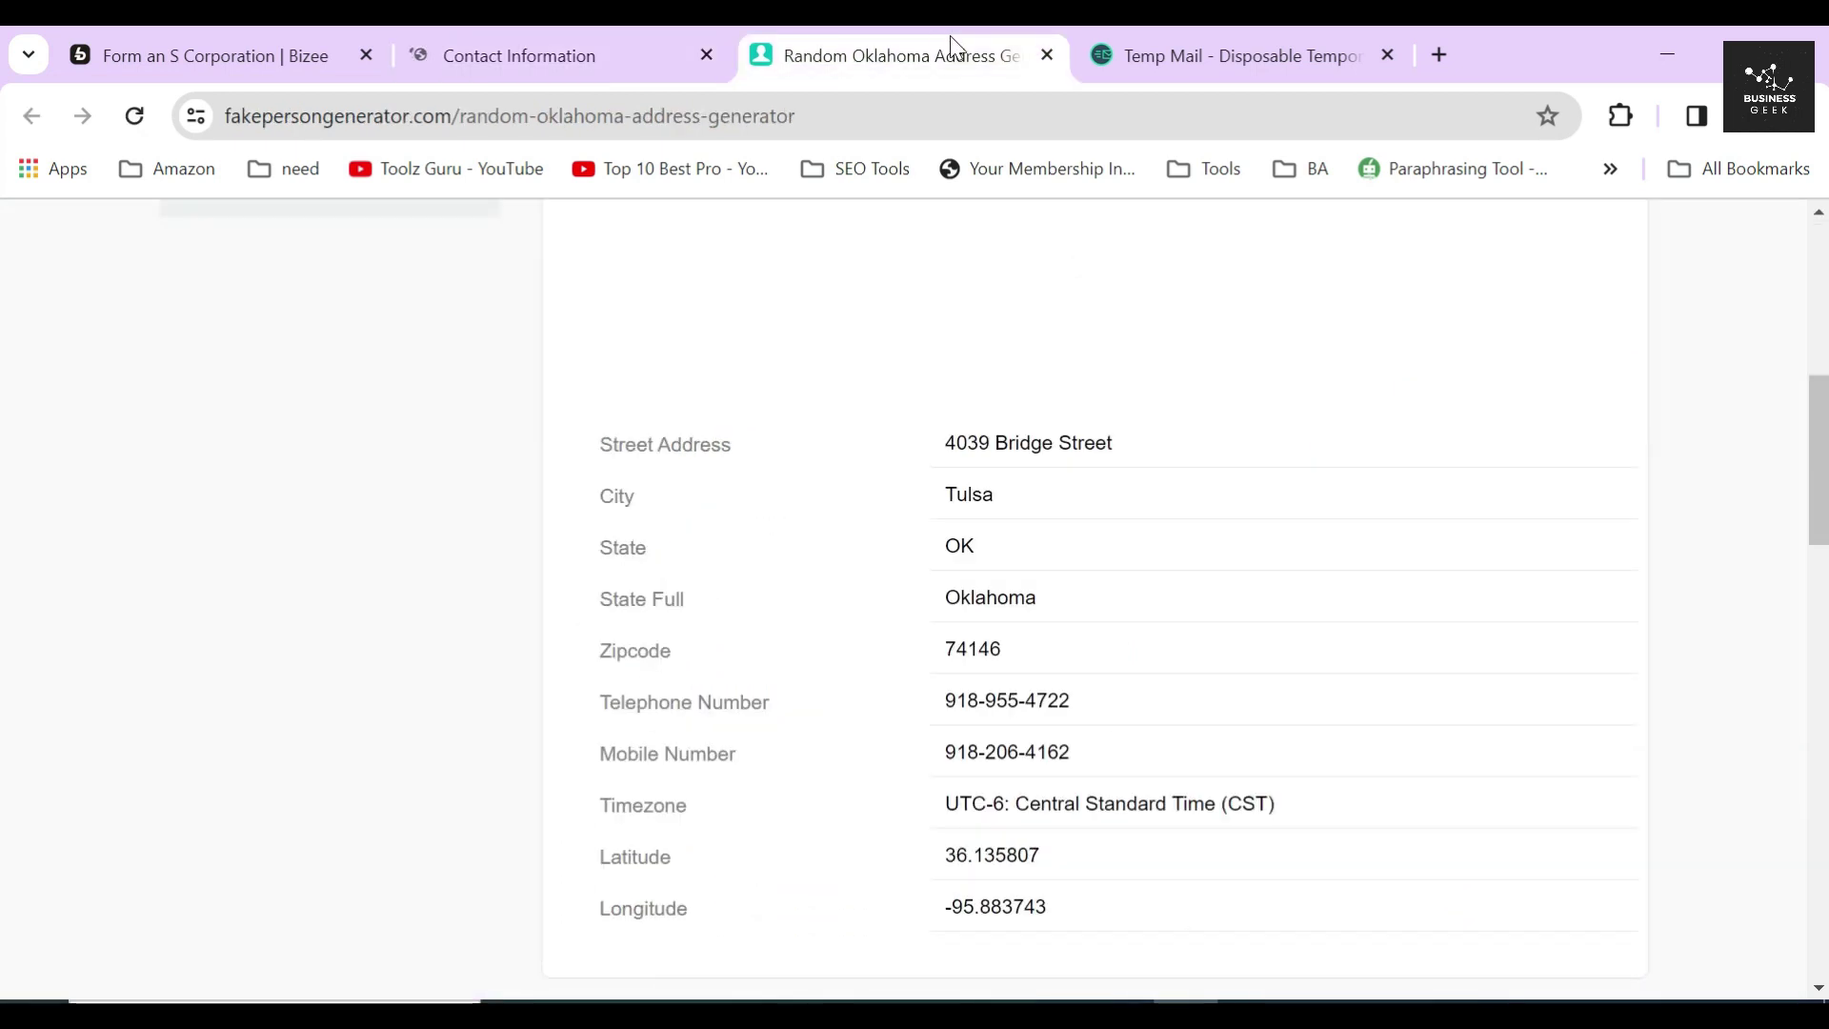
left_click(1238, 56)
left_click(1196, 496)
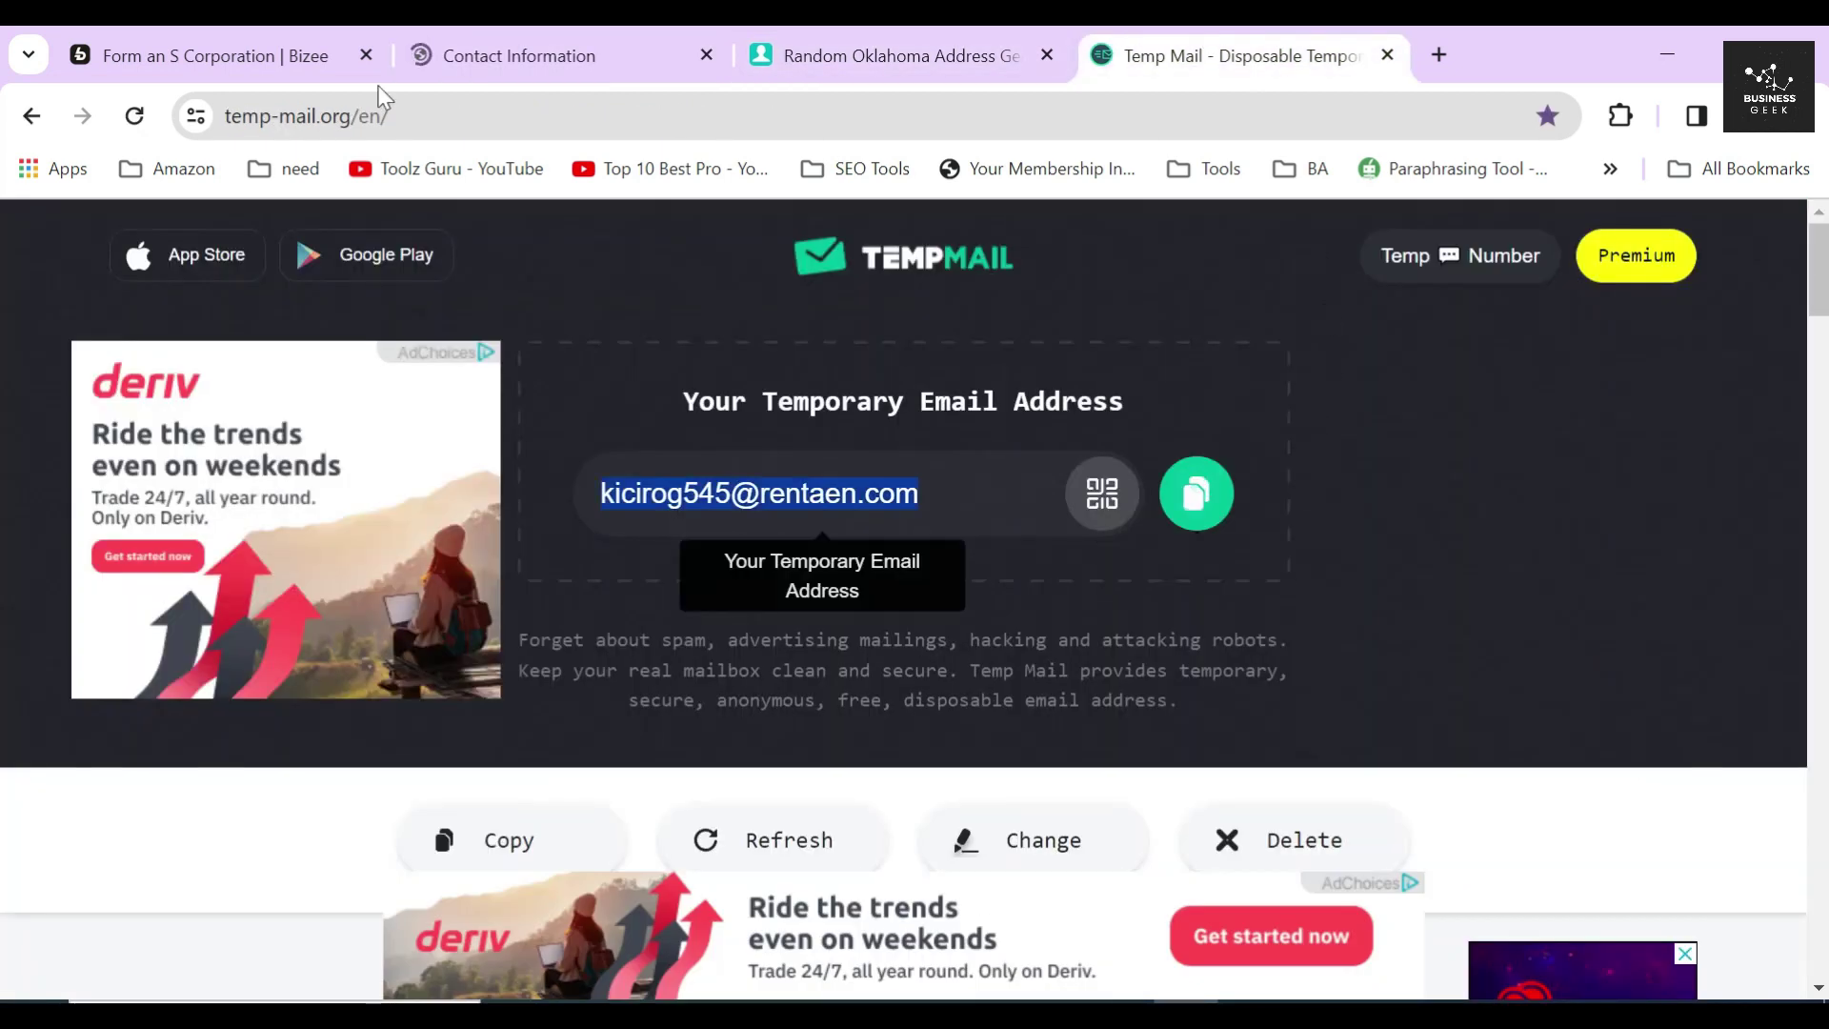
left_click(514, 55)
left_click(352, 743)
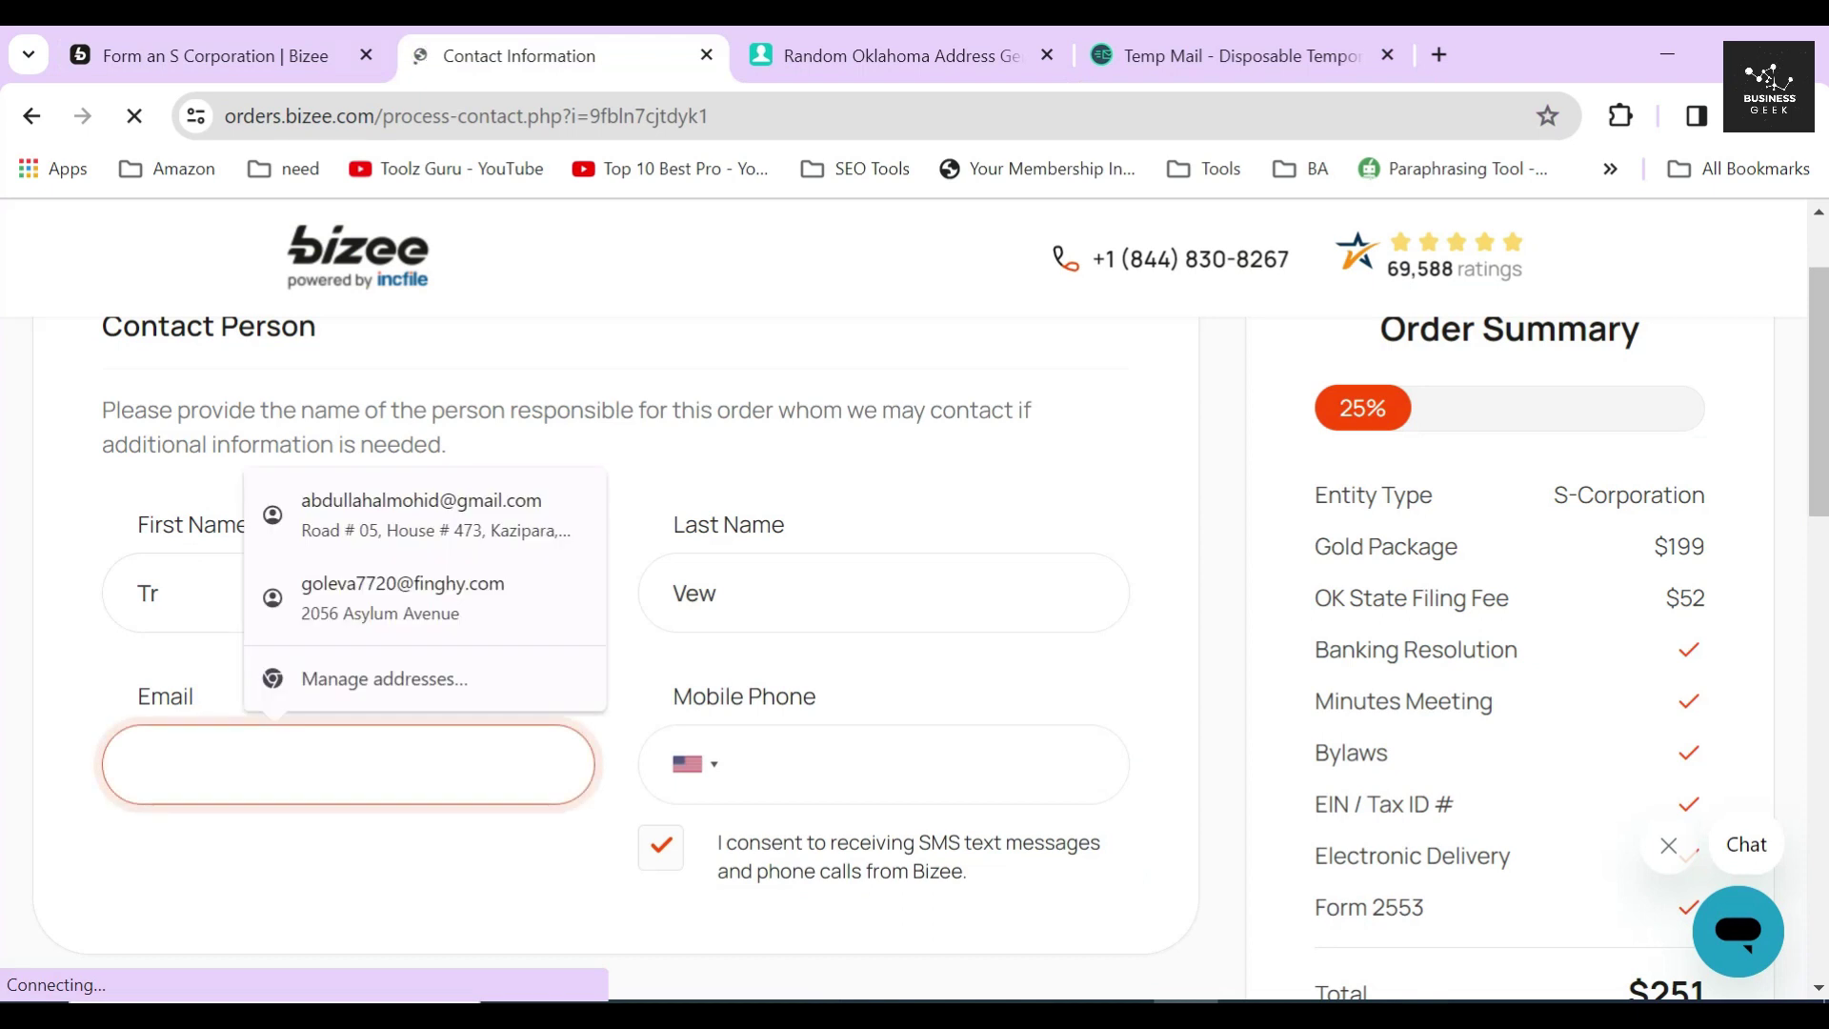
key("ctrl+v")
Copy the generated mobile number into the mobile phone field.
left_click(888, 48)
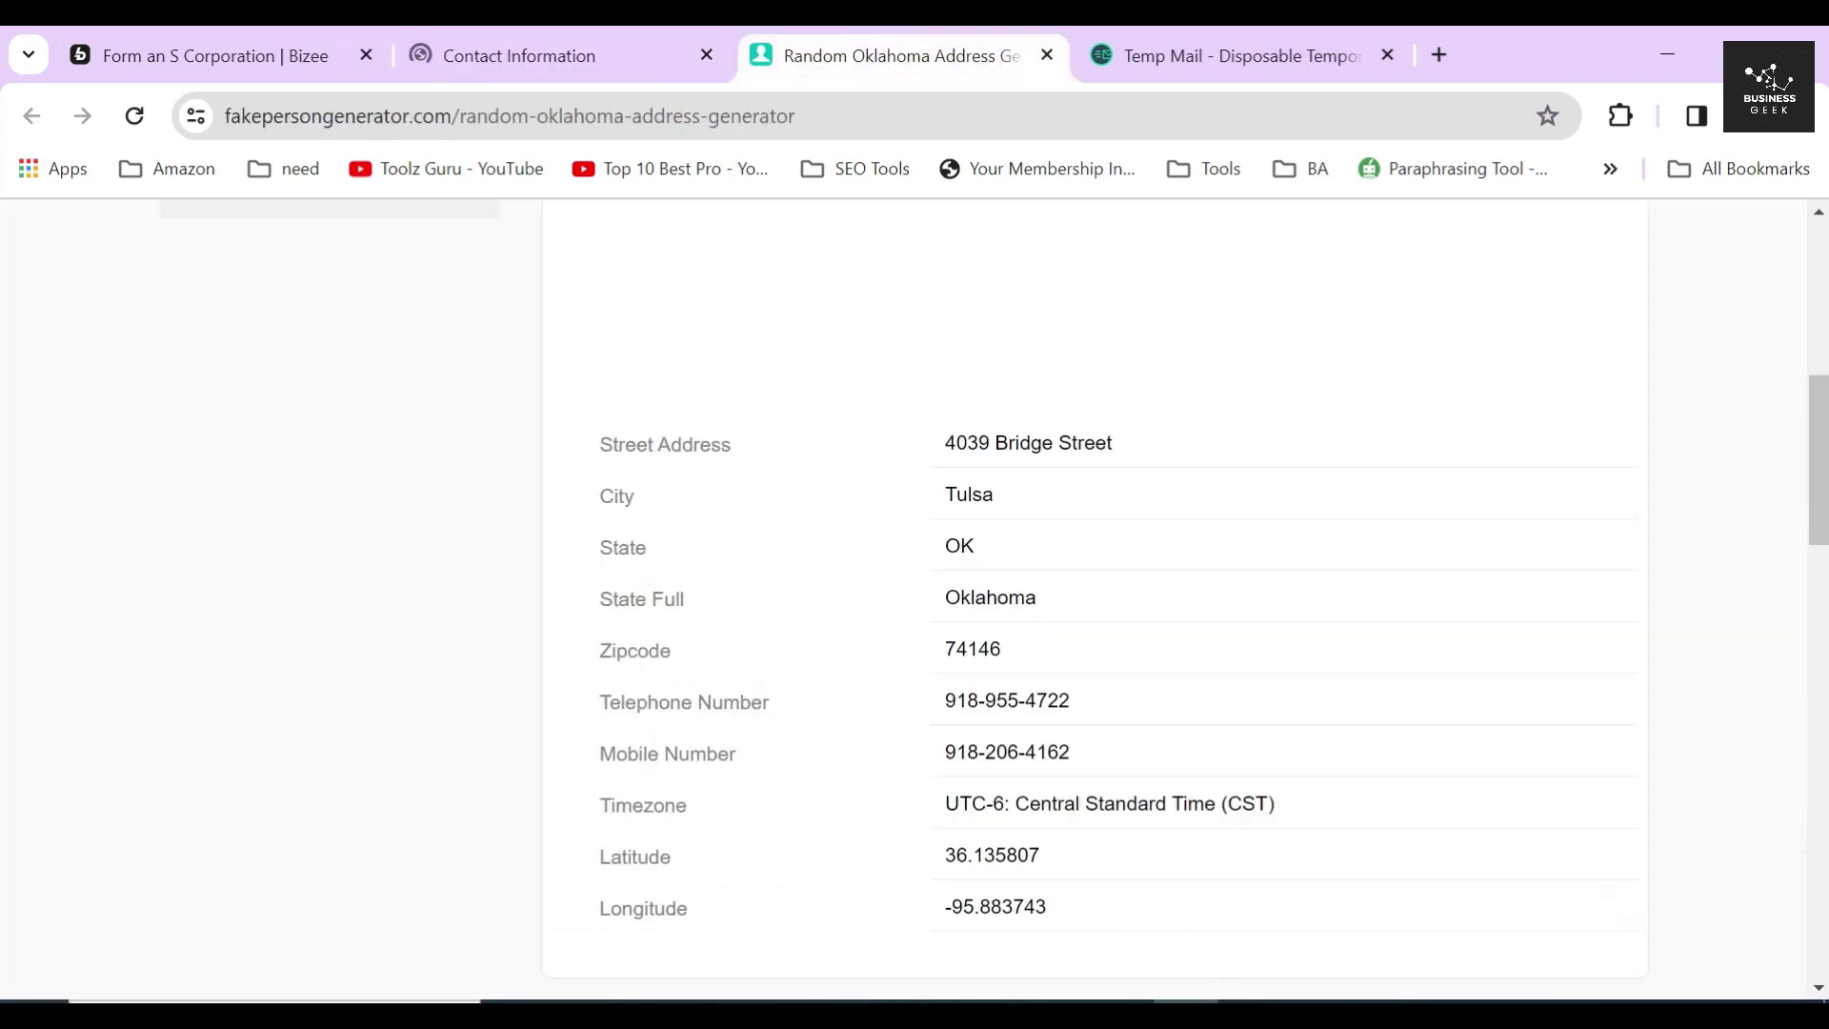
left_click(1007, 752)
left_click(535, 40)
left_click(895, 753)
key("ctrl+v")
Fill in the street address fields from the Oklahoma address generator.
scroll(1171, 705, "down", 10)
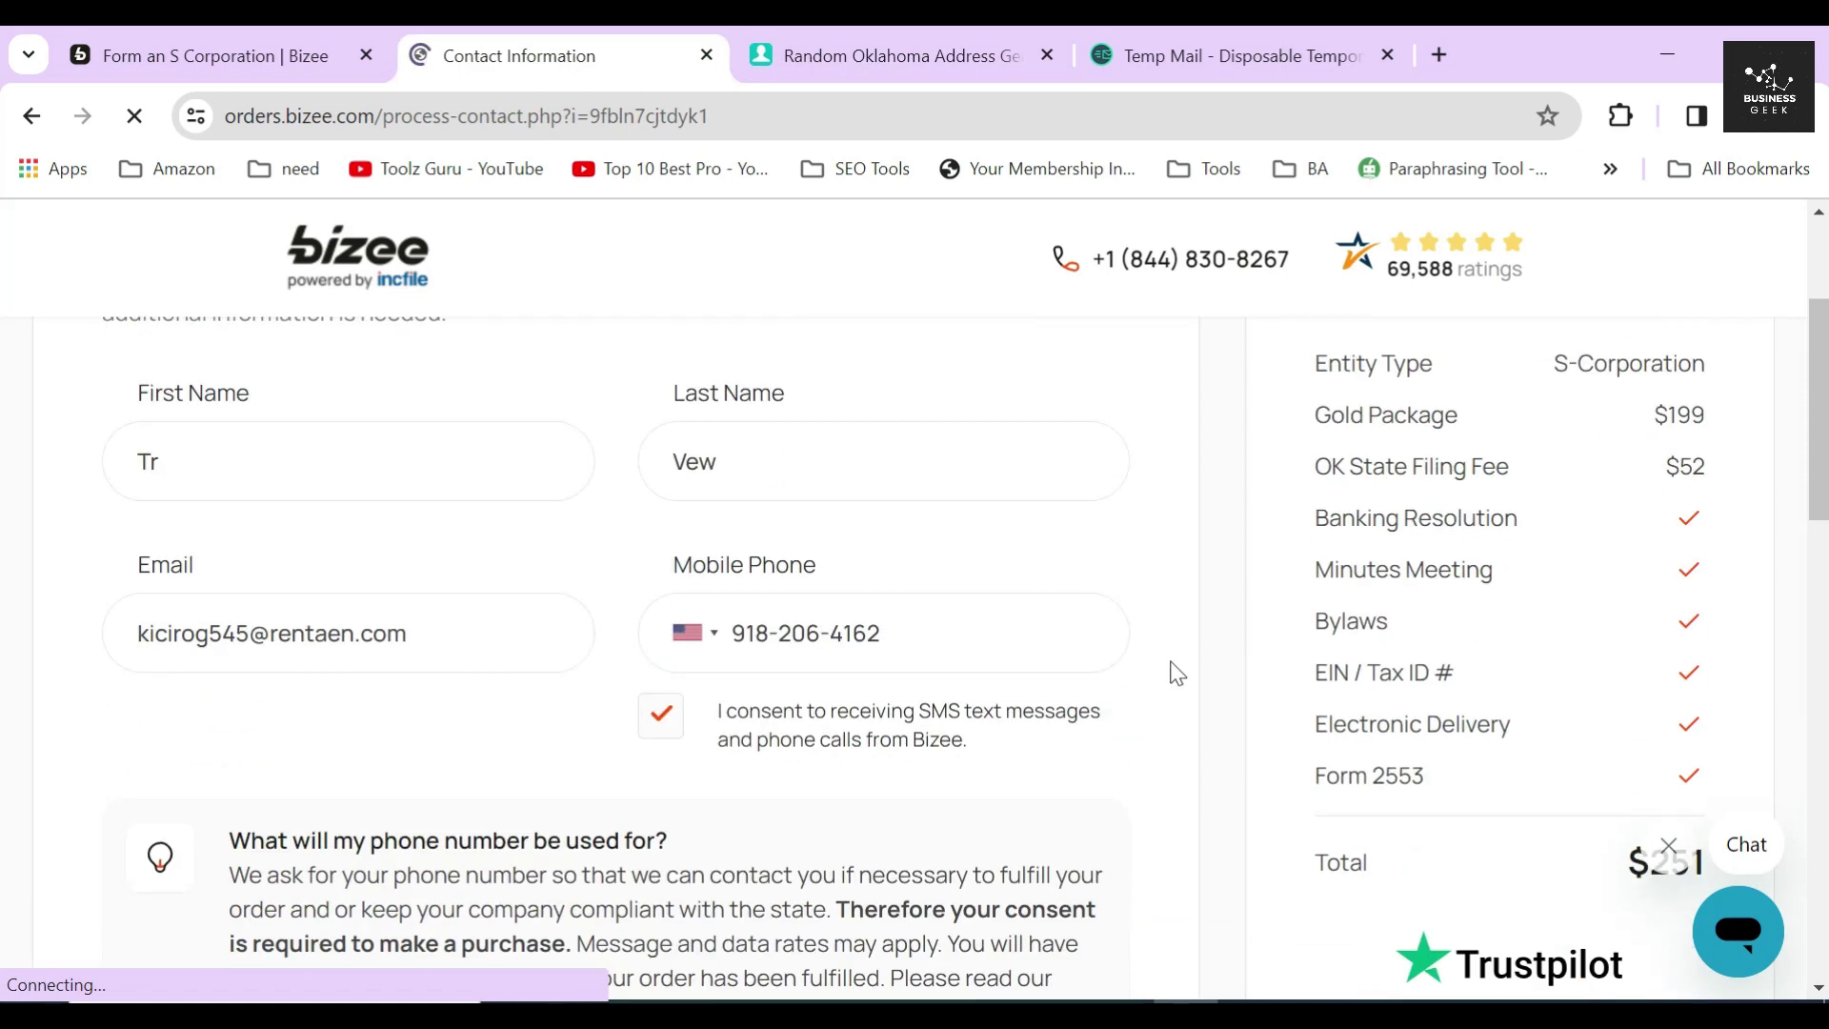
left_click_drag(320, 387, 102, 388)
left_click(508, 452)
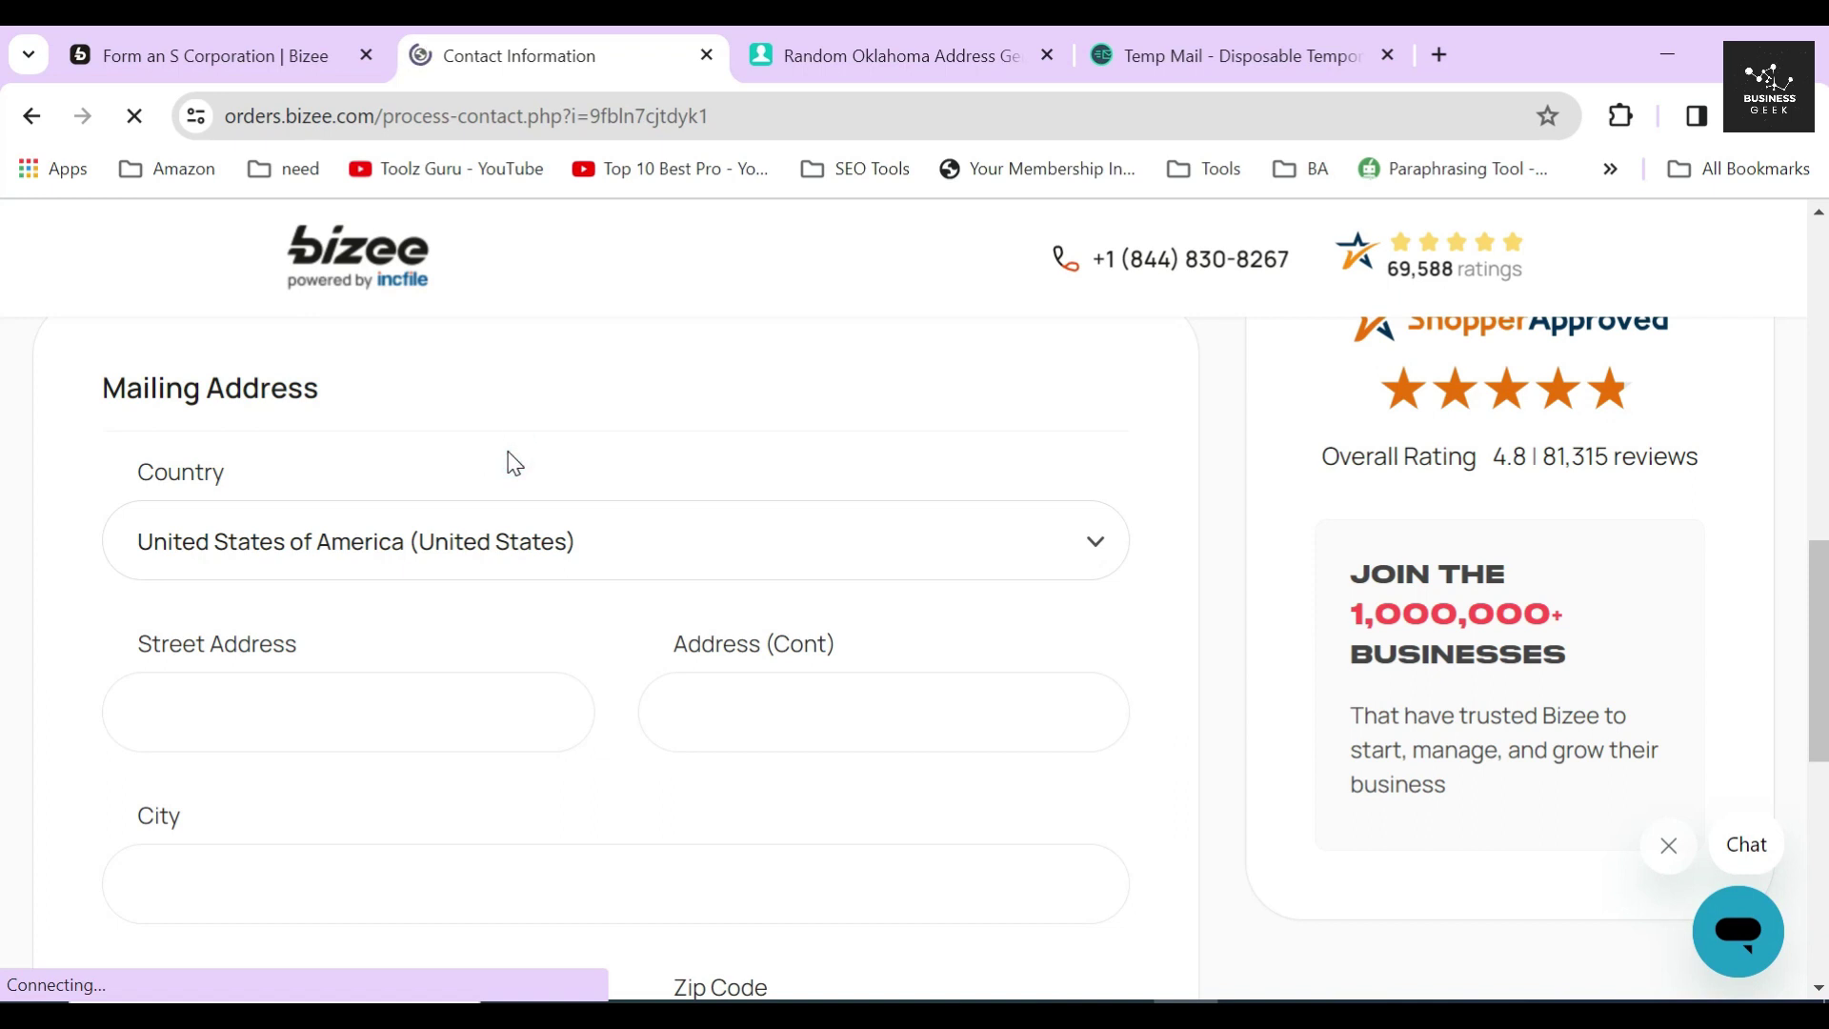
left_click(348, 711)
type("ST 74")
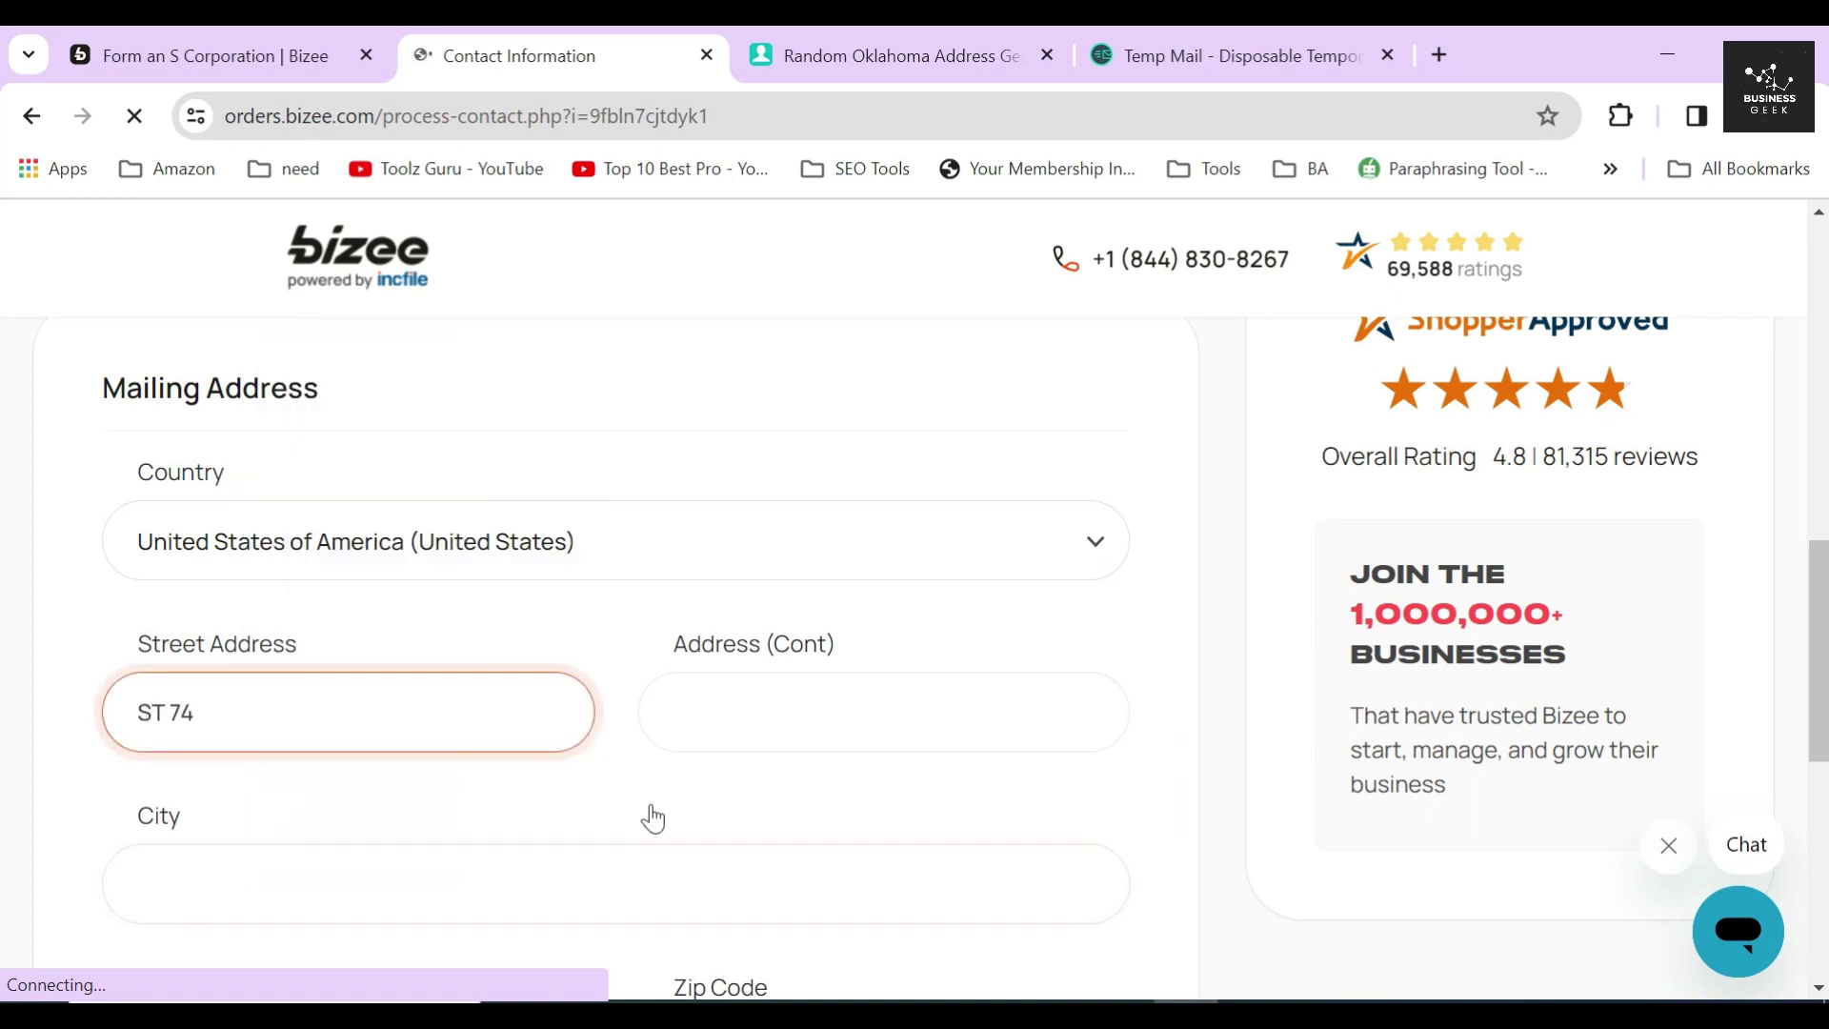
left_click(886, 55)
left_click(1029, 443)
left_click(570, 48)
left_click(882, 712)
key("ctrl+v")
Copy the generated city and zip code into the City and Zip Code fields.
left_click(838, 48)
left_click(991, 494)
left_click(562, 53)
left_click(429, 596)
left_click(857, 53)
left_click(971, 649)
key("ctrl+c")
left_click(569, 56)
left_click(882, 770)
key("ctrl+v")
Set the mailing State to Oklahoma and submit the contact details.
left_click(347, 770)
left_click(204, 401)
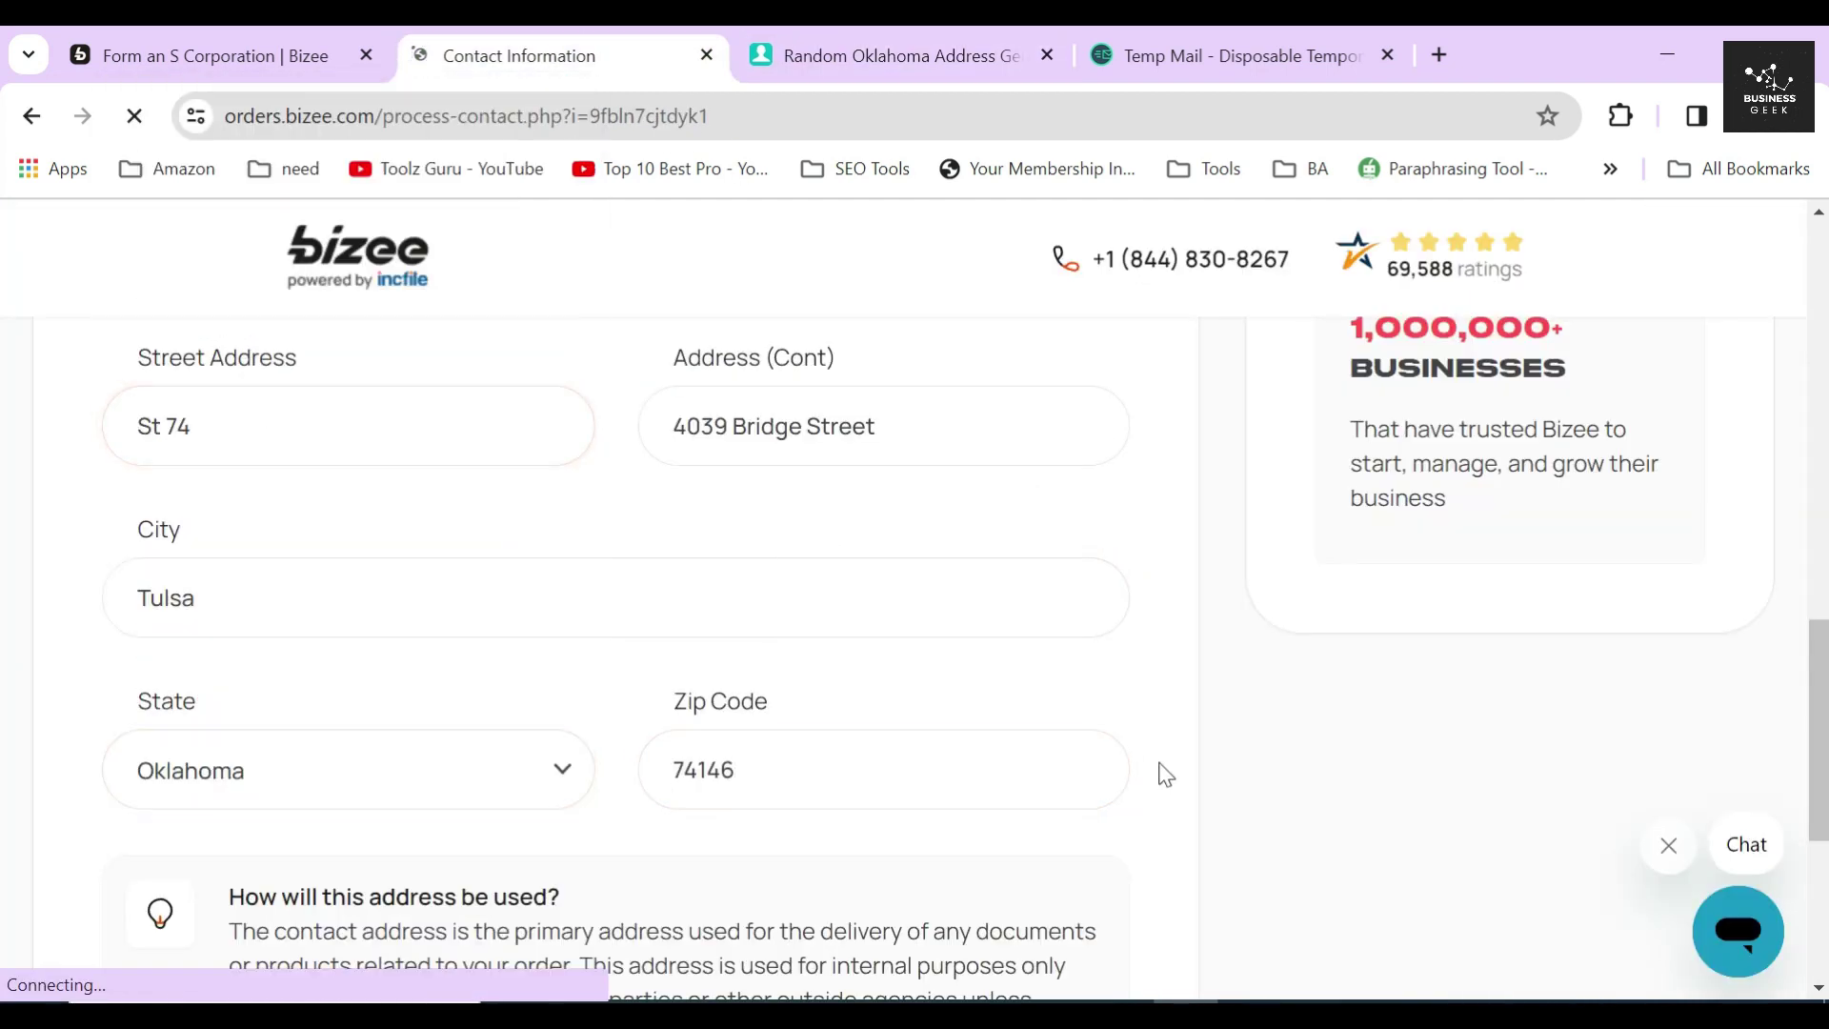
scroll(1168, 753, "down", 5)
left_click(1095, 791)
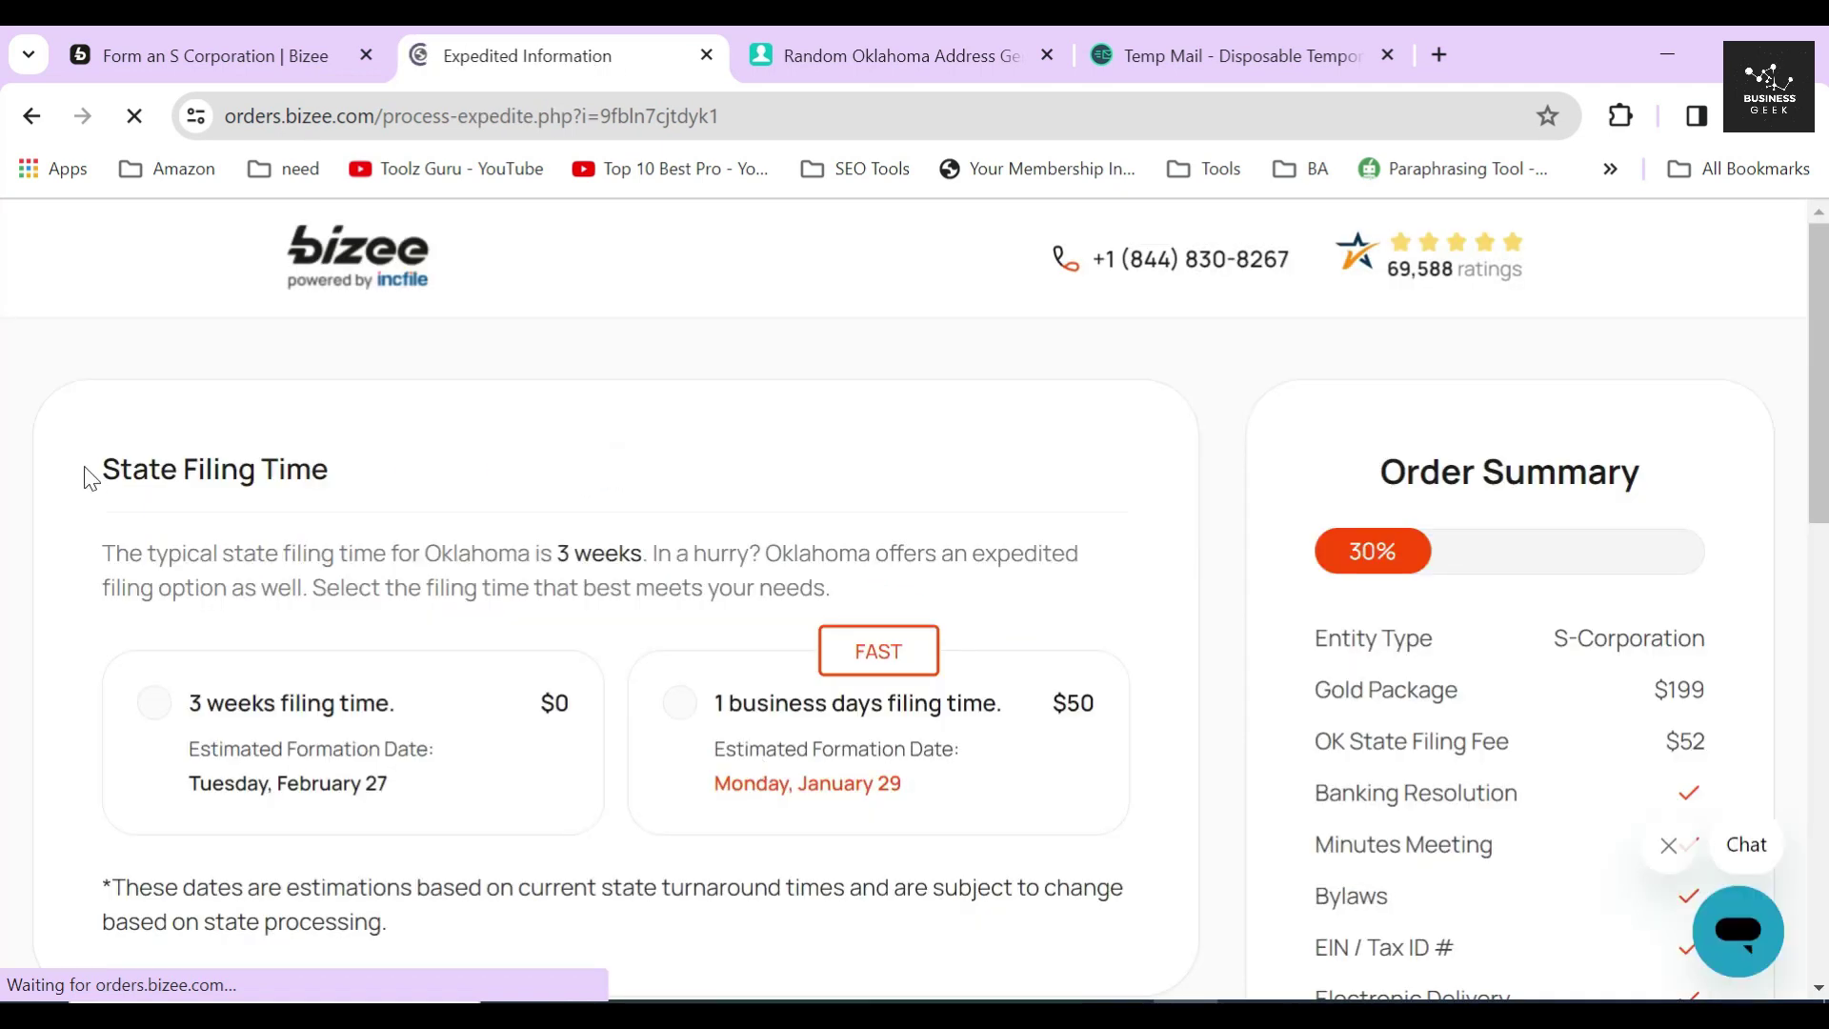
Read the Oklahoma 3-week filing note and select the 3-week filing time.
triple_click(84, 469)
left_click(409, 474)
left_click_drag(95, 552, 646, 569)
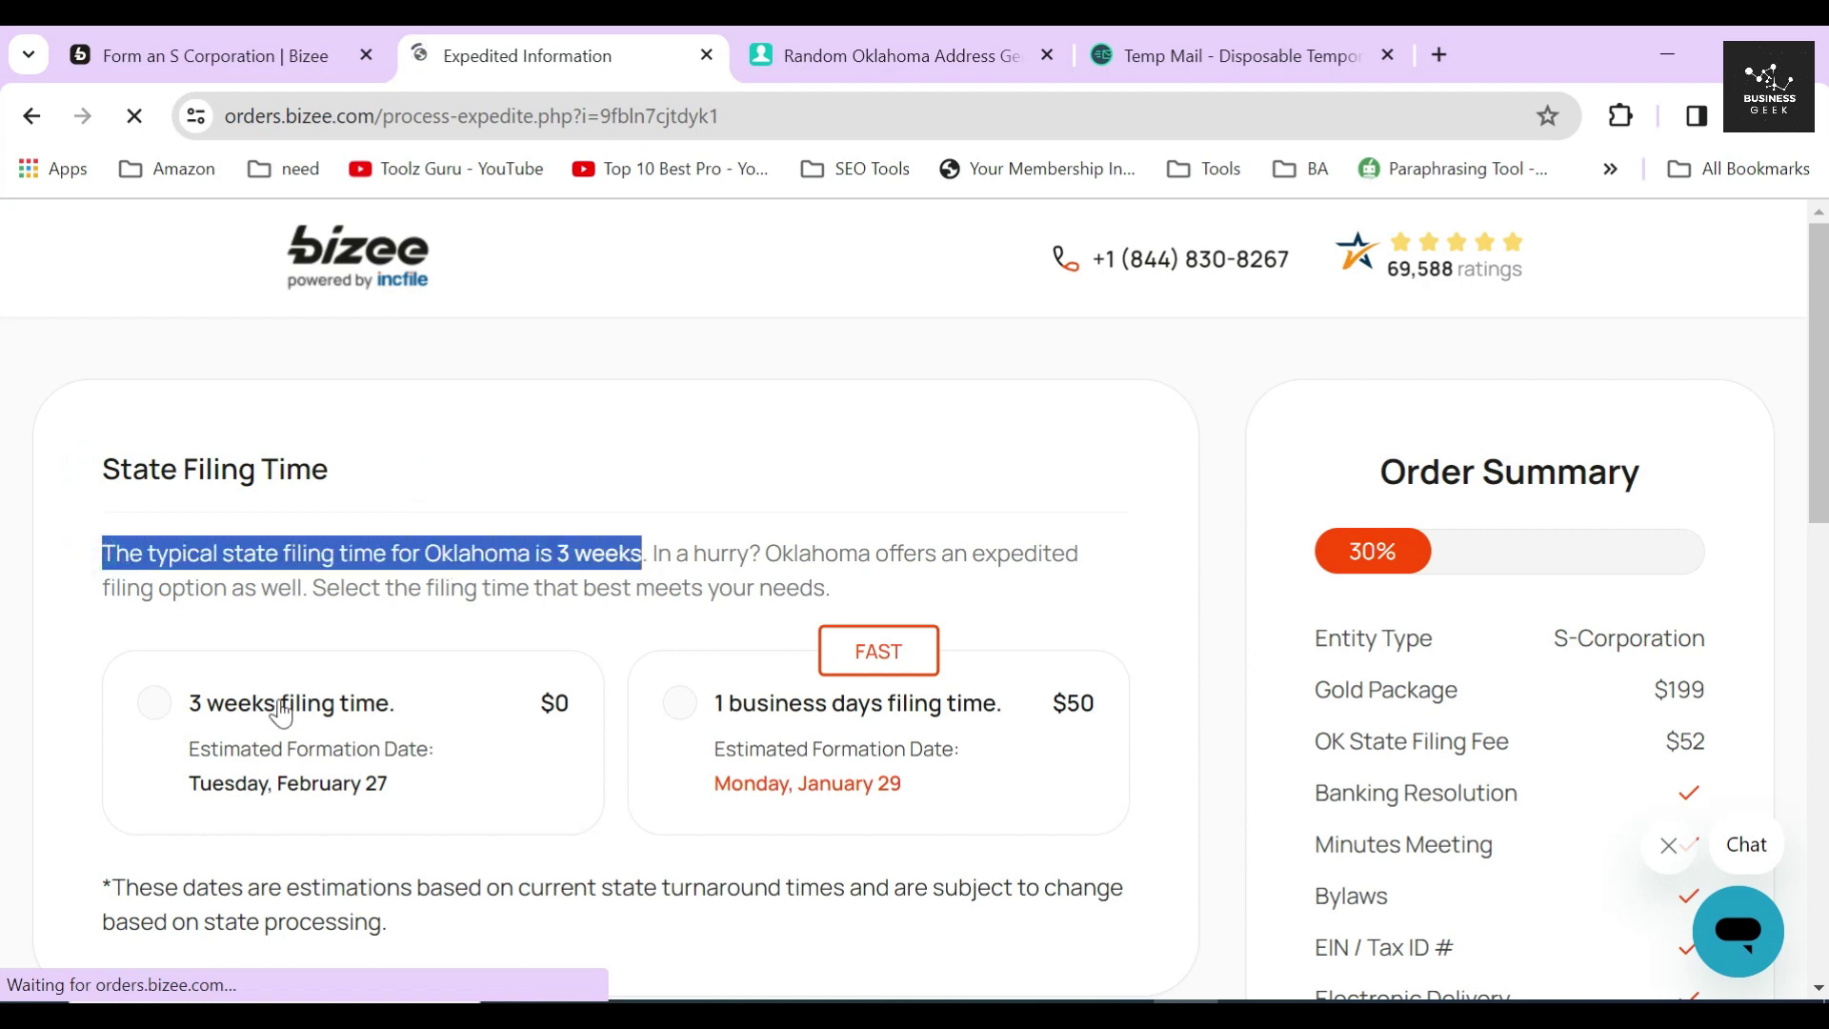
left_click(223, 619)
left_click_drag(193, 716, 395, 710)
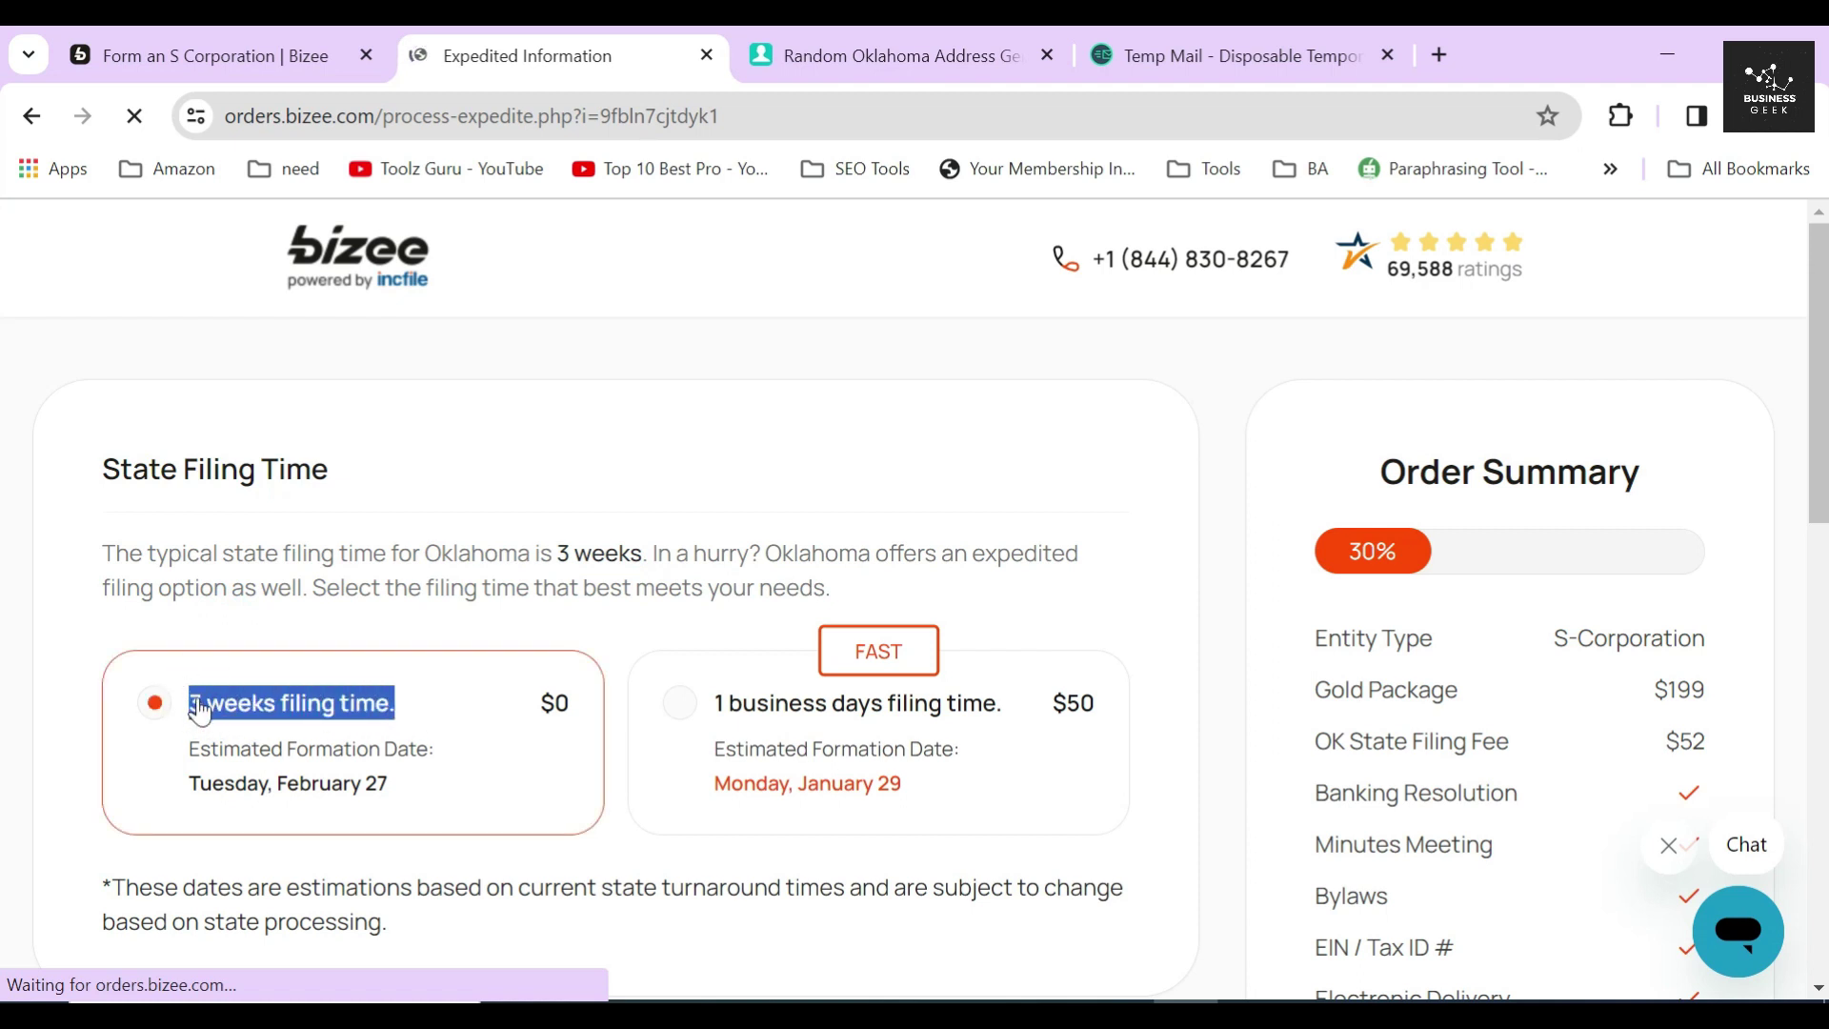
left_click(621, 652)
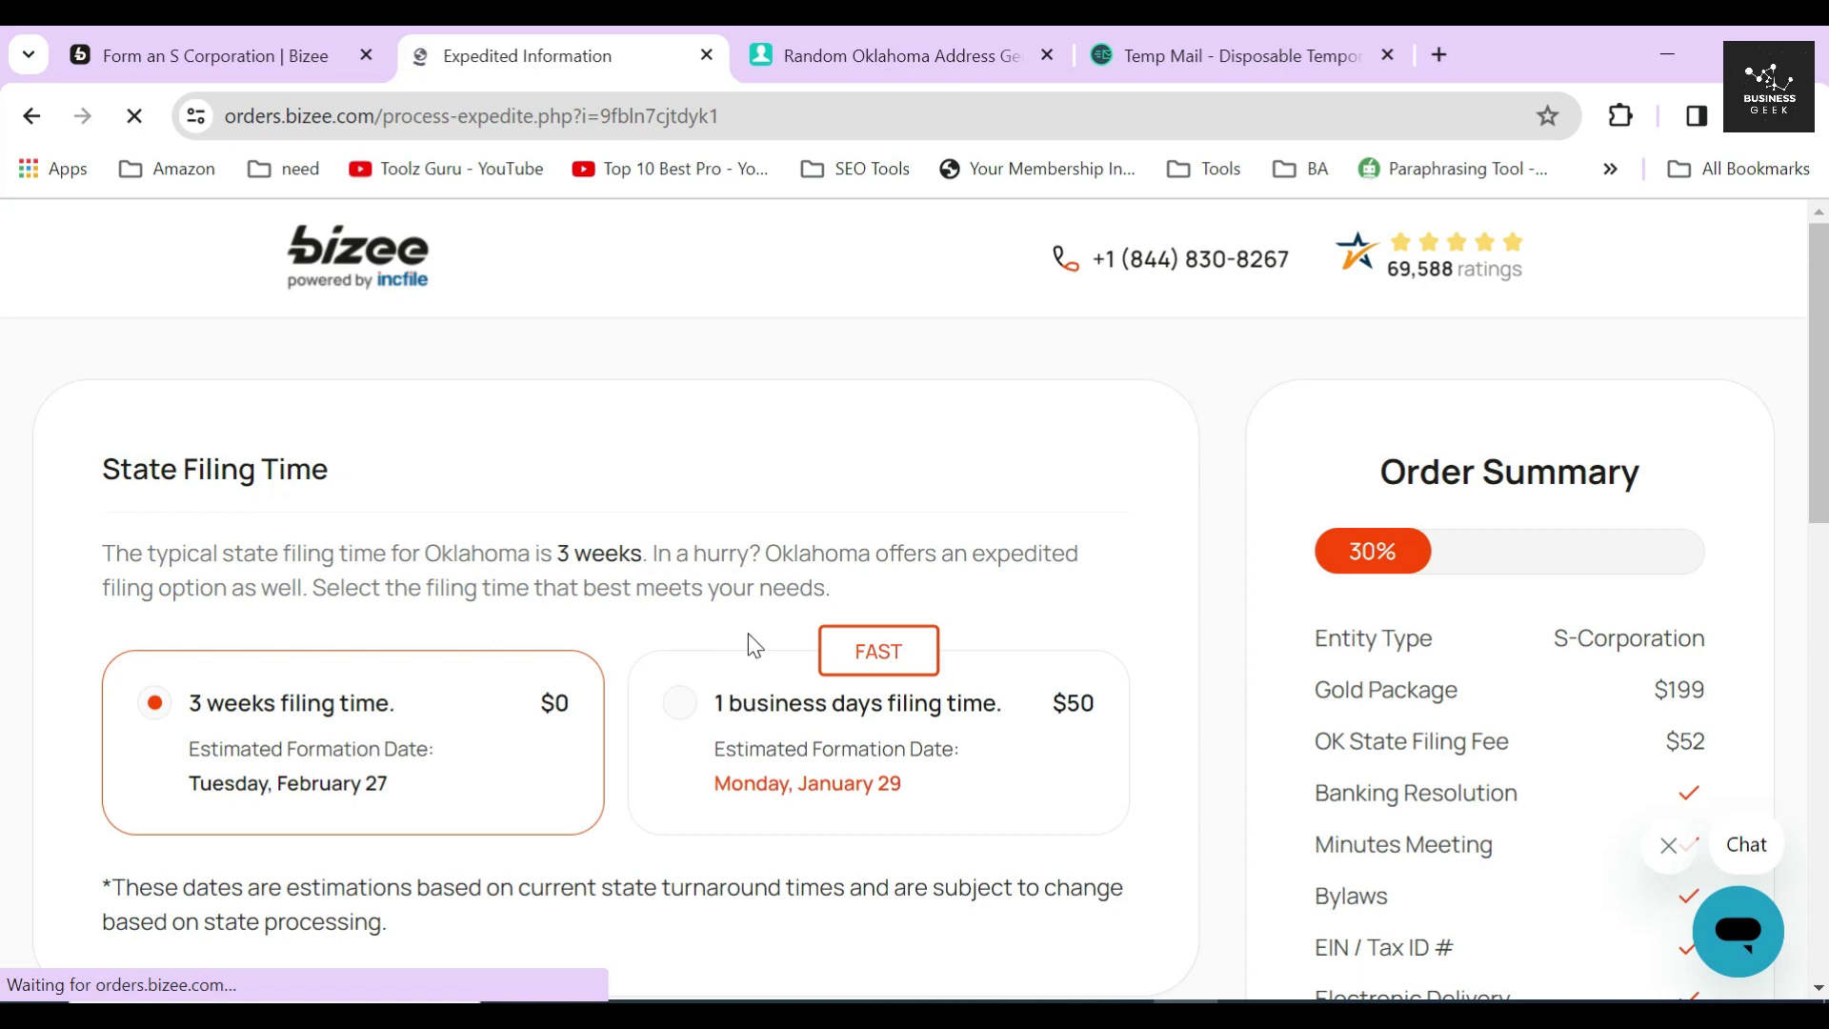
Compare the $50 one-business-day option, then revert to free 3-week filing and continue.
left_click_drag(705, 718, 991, 731)
left_click_drag(1106, 718, 1046, 724)
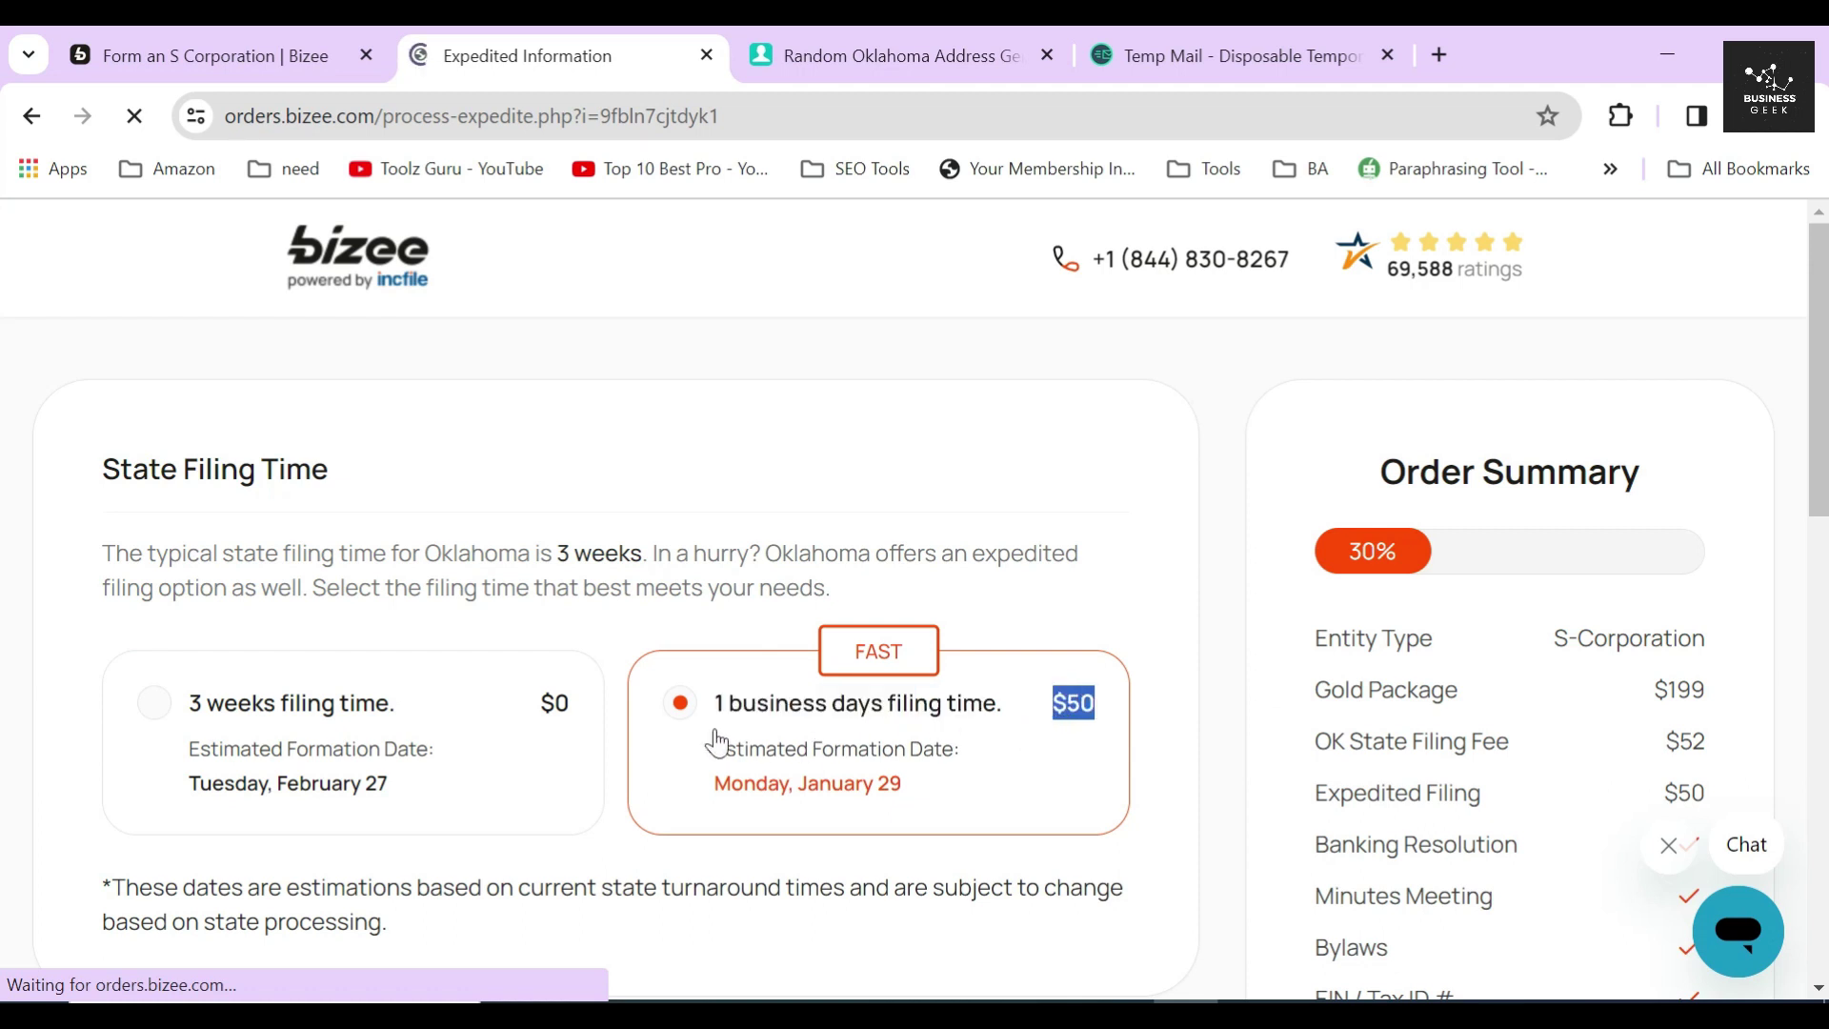
left_click(303, 730)
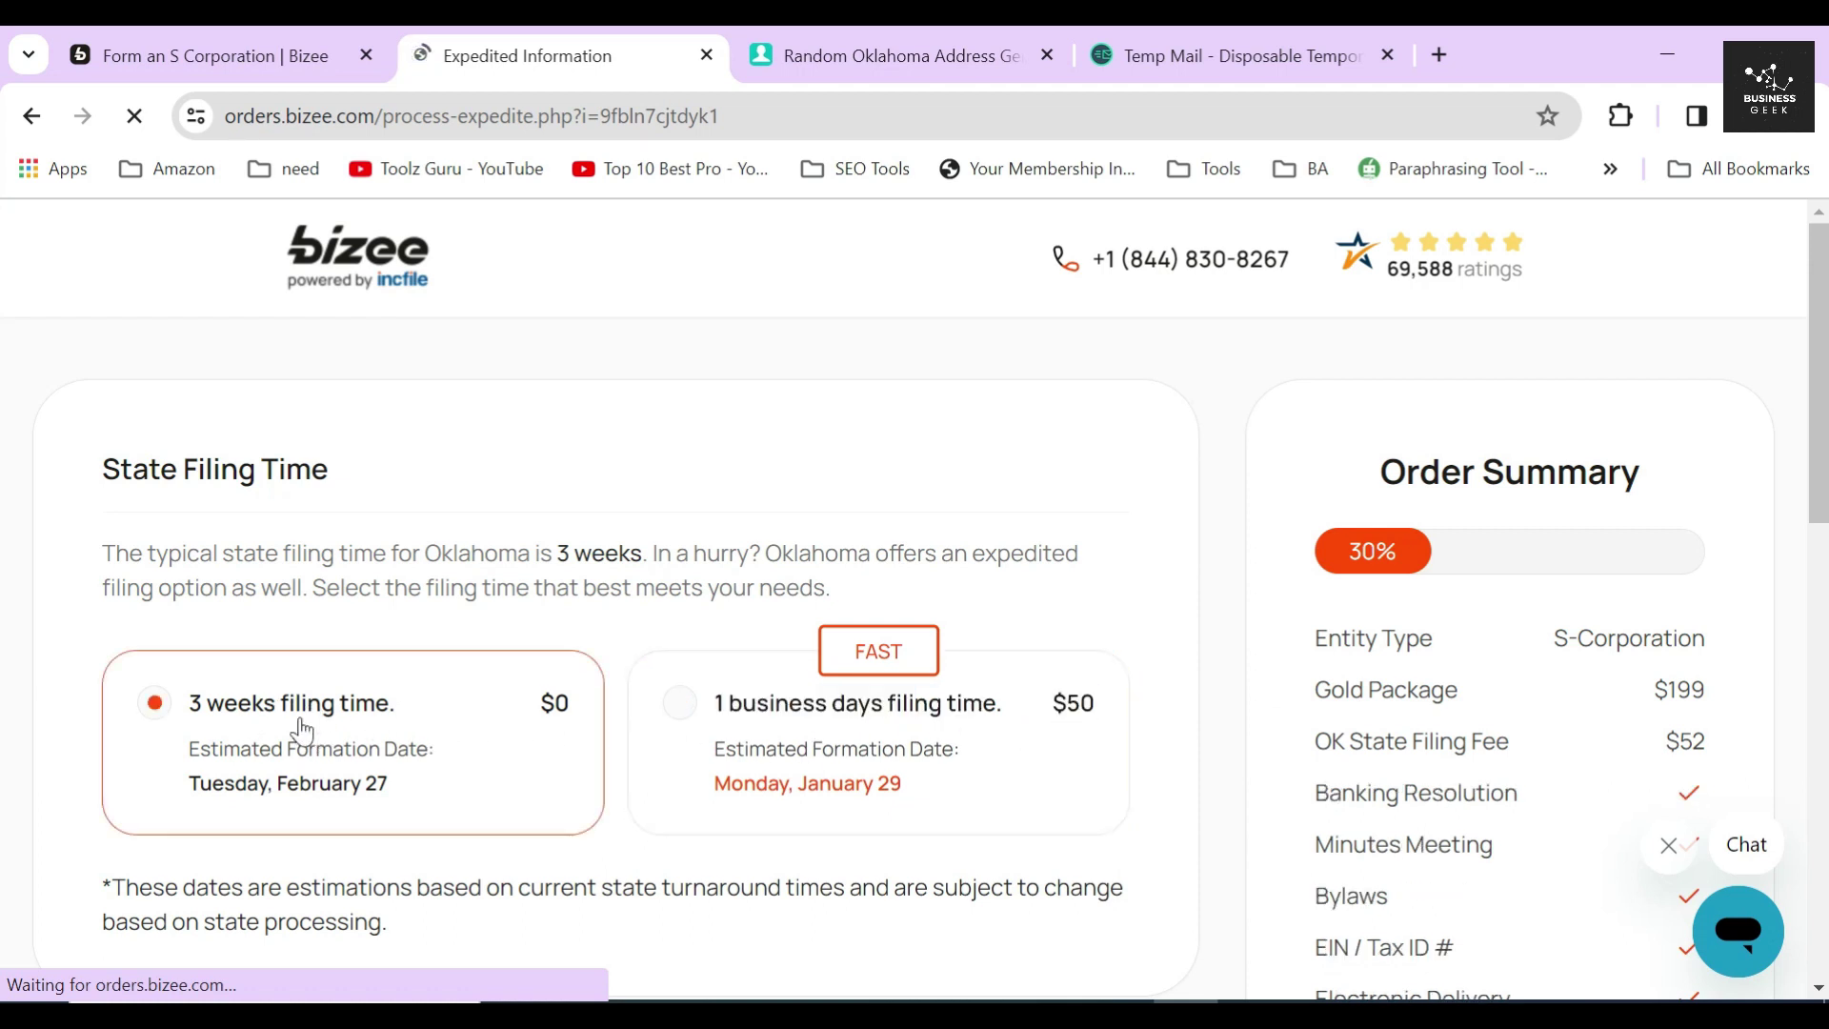
scroll(482, 641, "down", 5)
left_click(1070, 649)
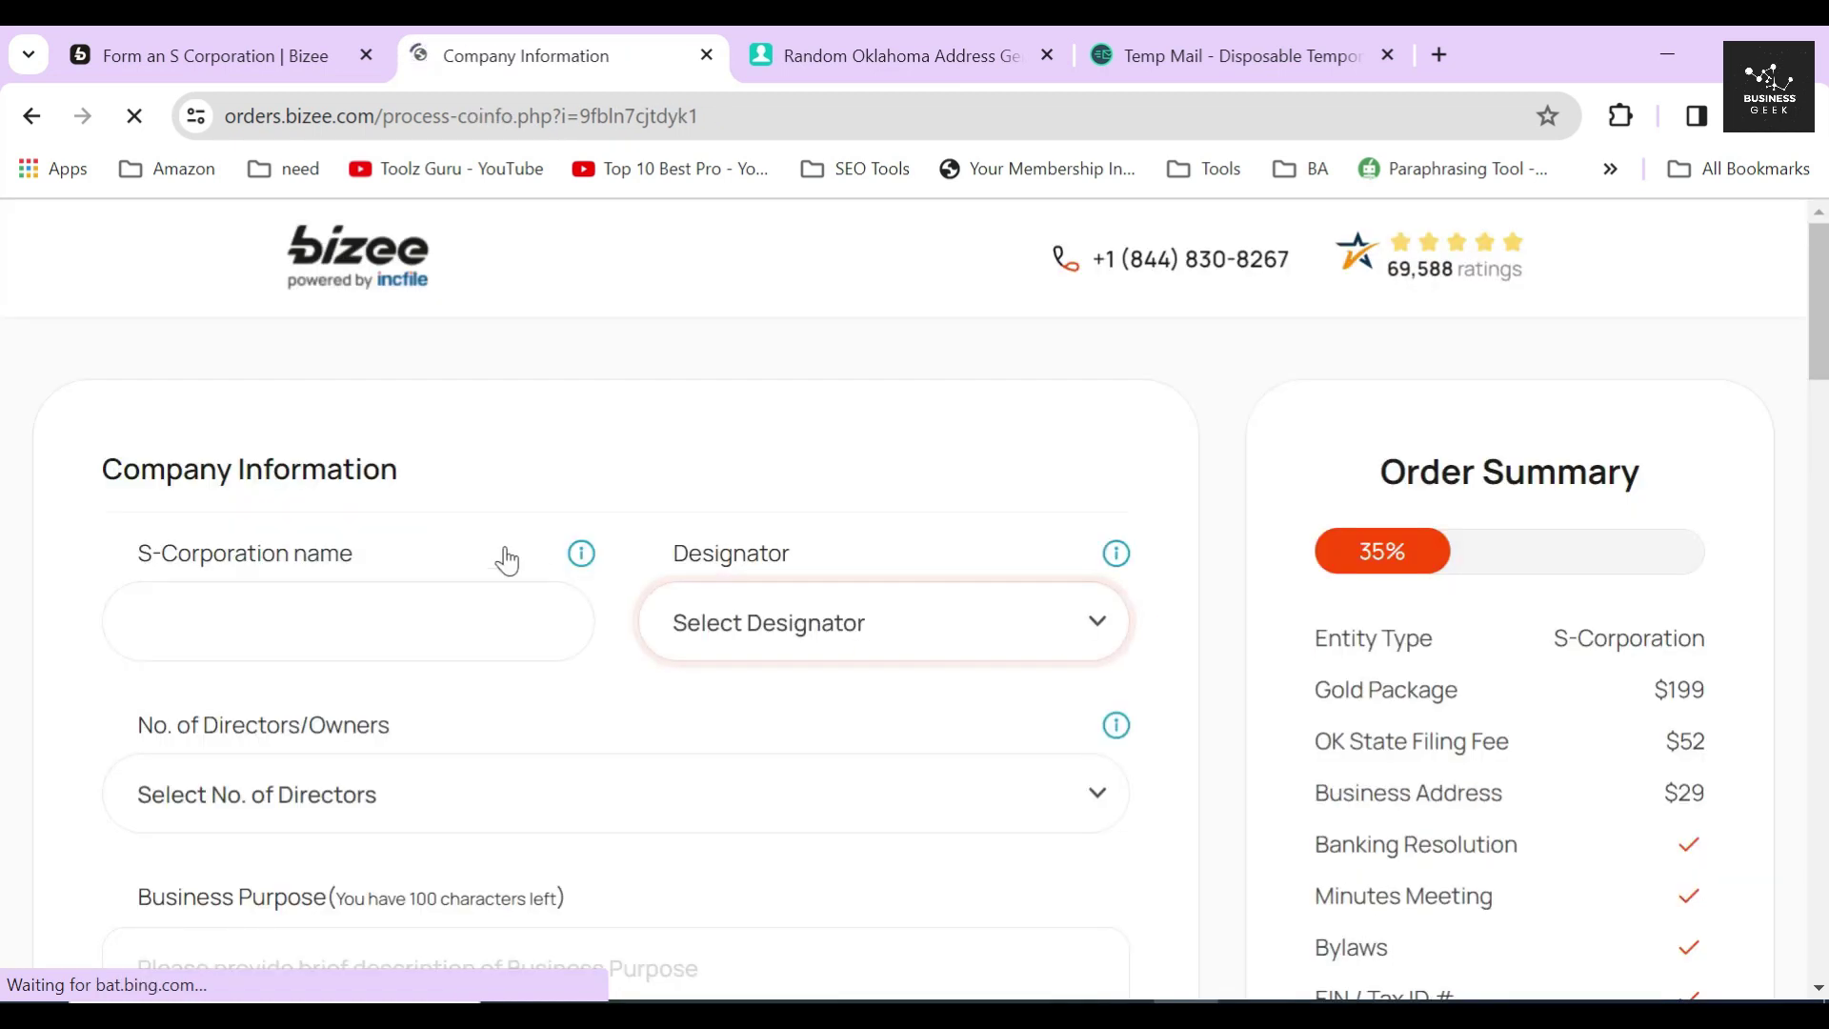
Name the S-Corporation MARKO MARKETING with the CORP designator.
left_click_drag(99, 465, 422, 467)
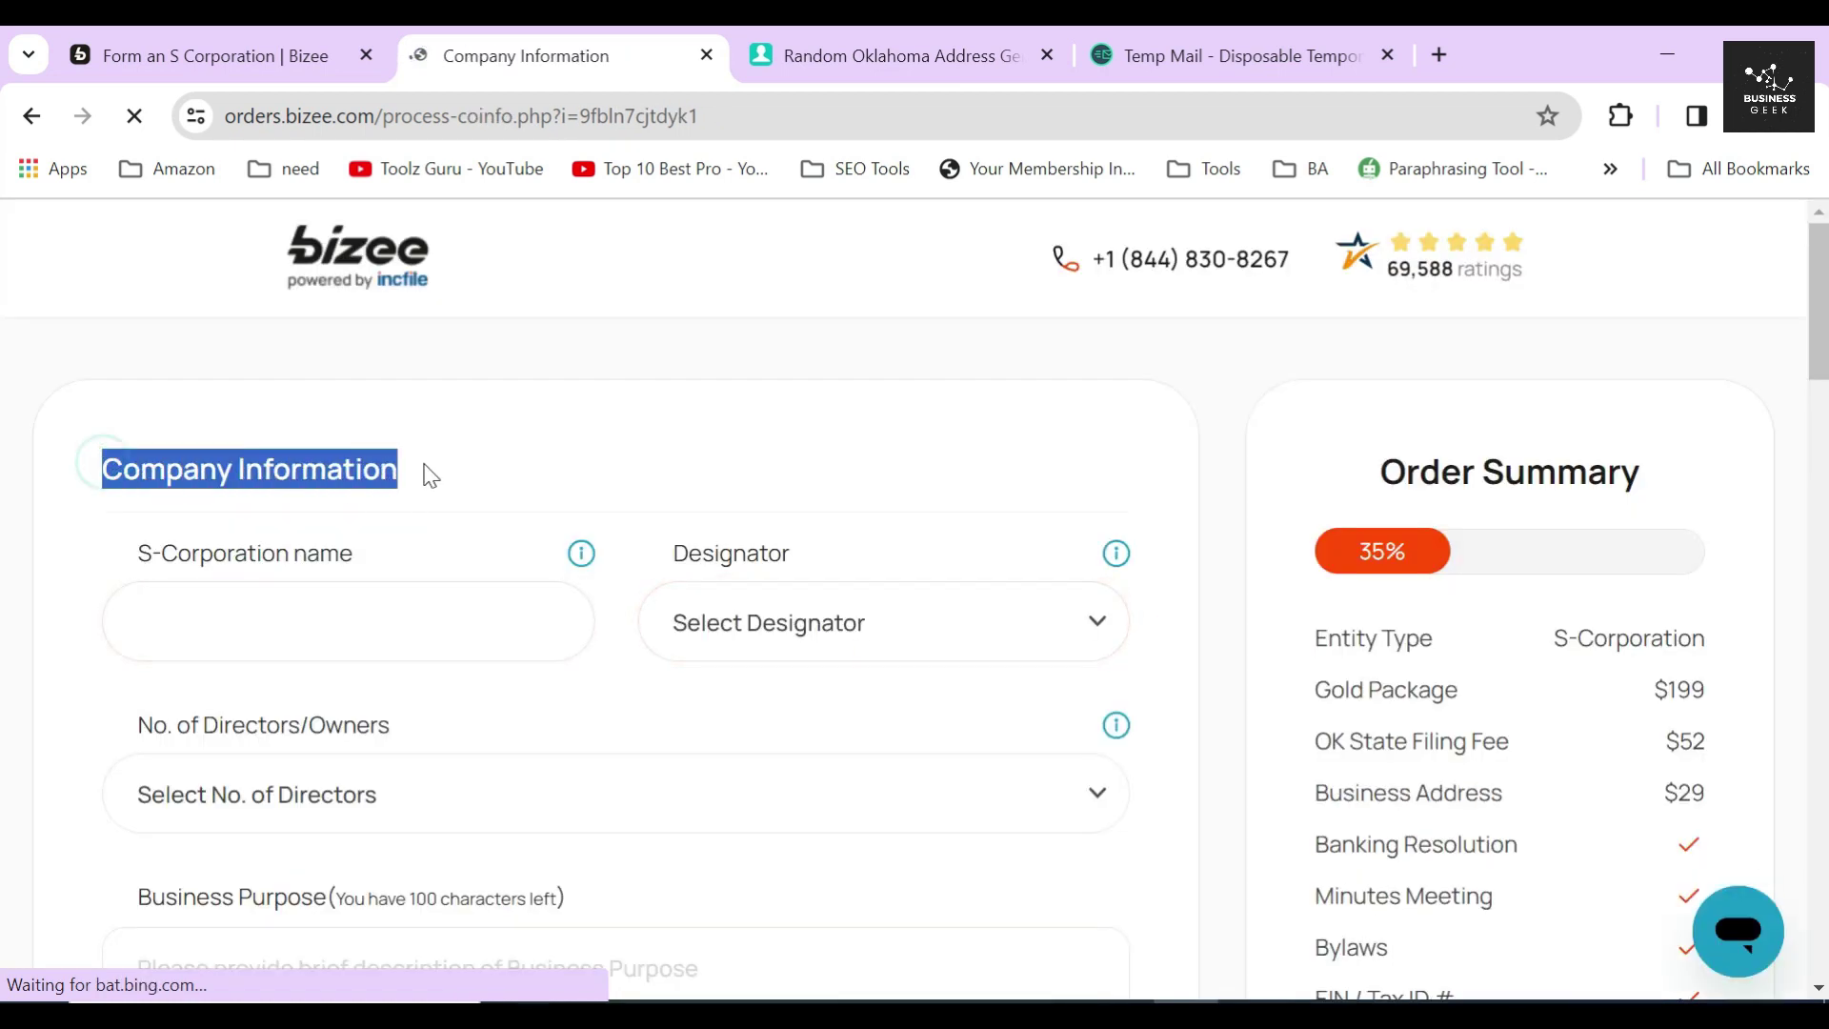
left_click(550, 466)
left_click(495, 623)
type("M")
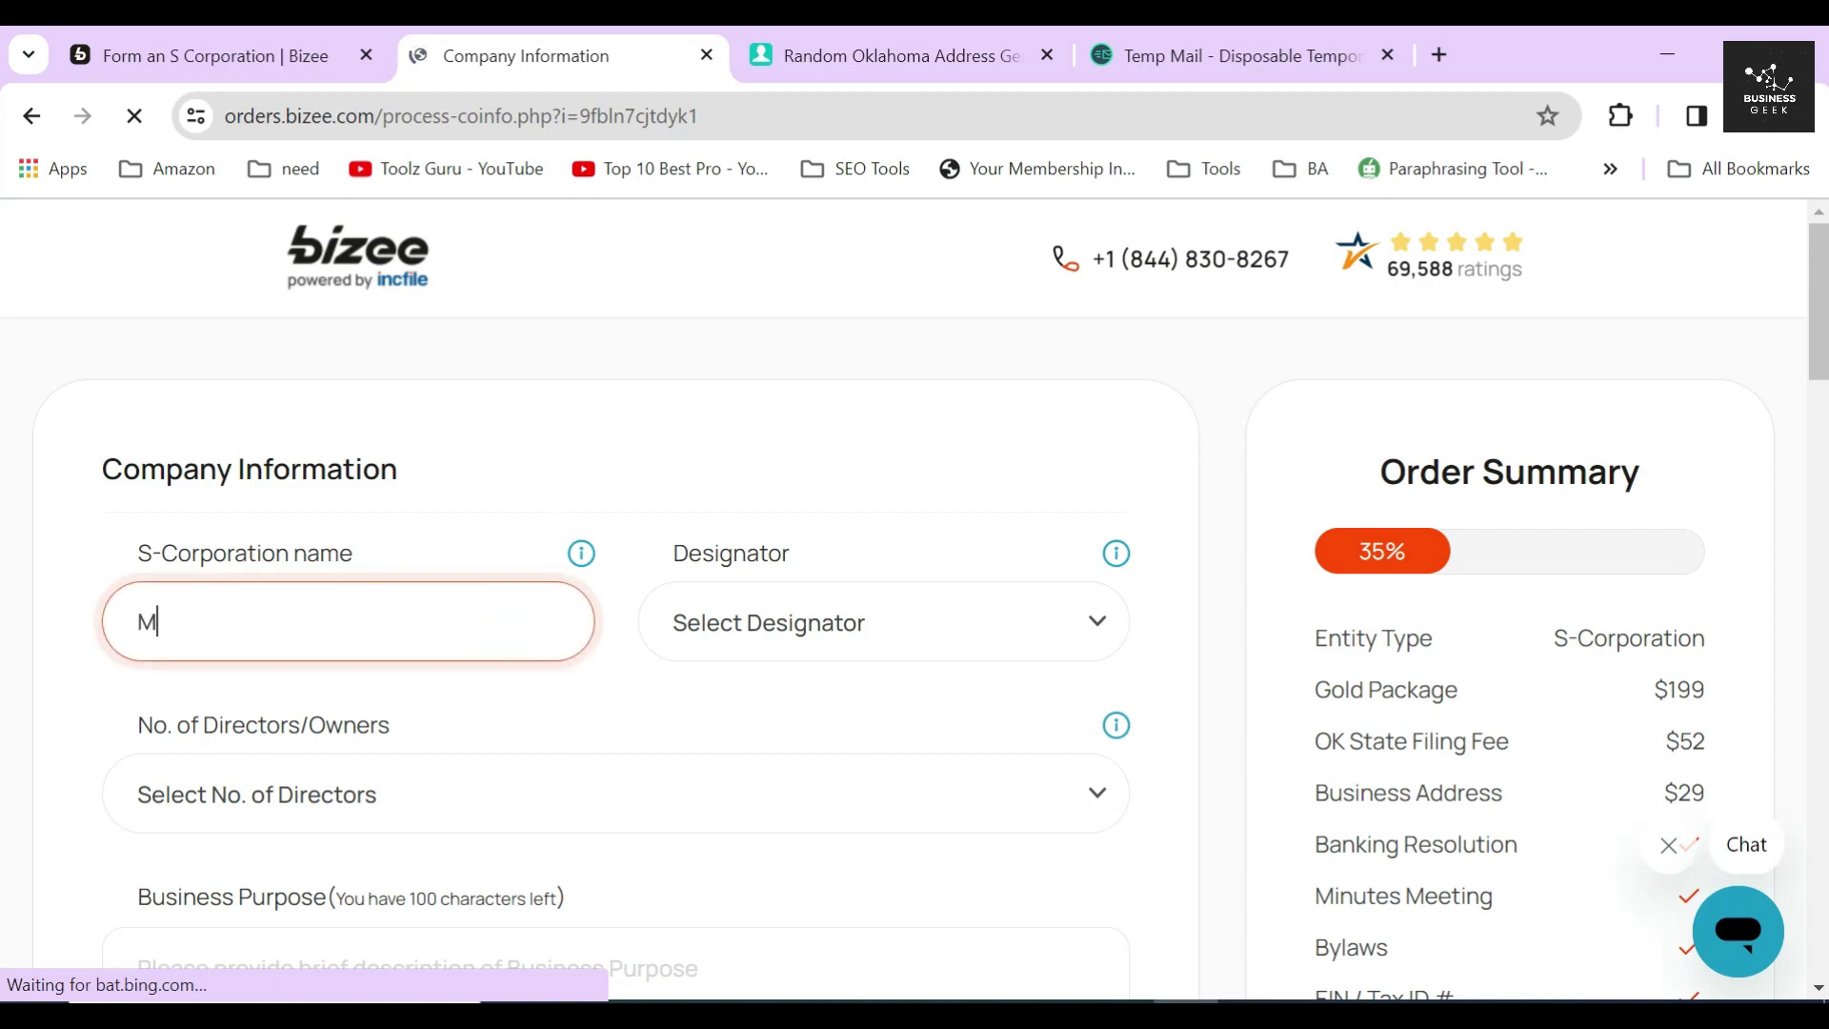
type("ARKO MARKETING")
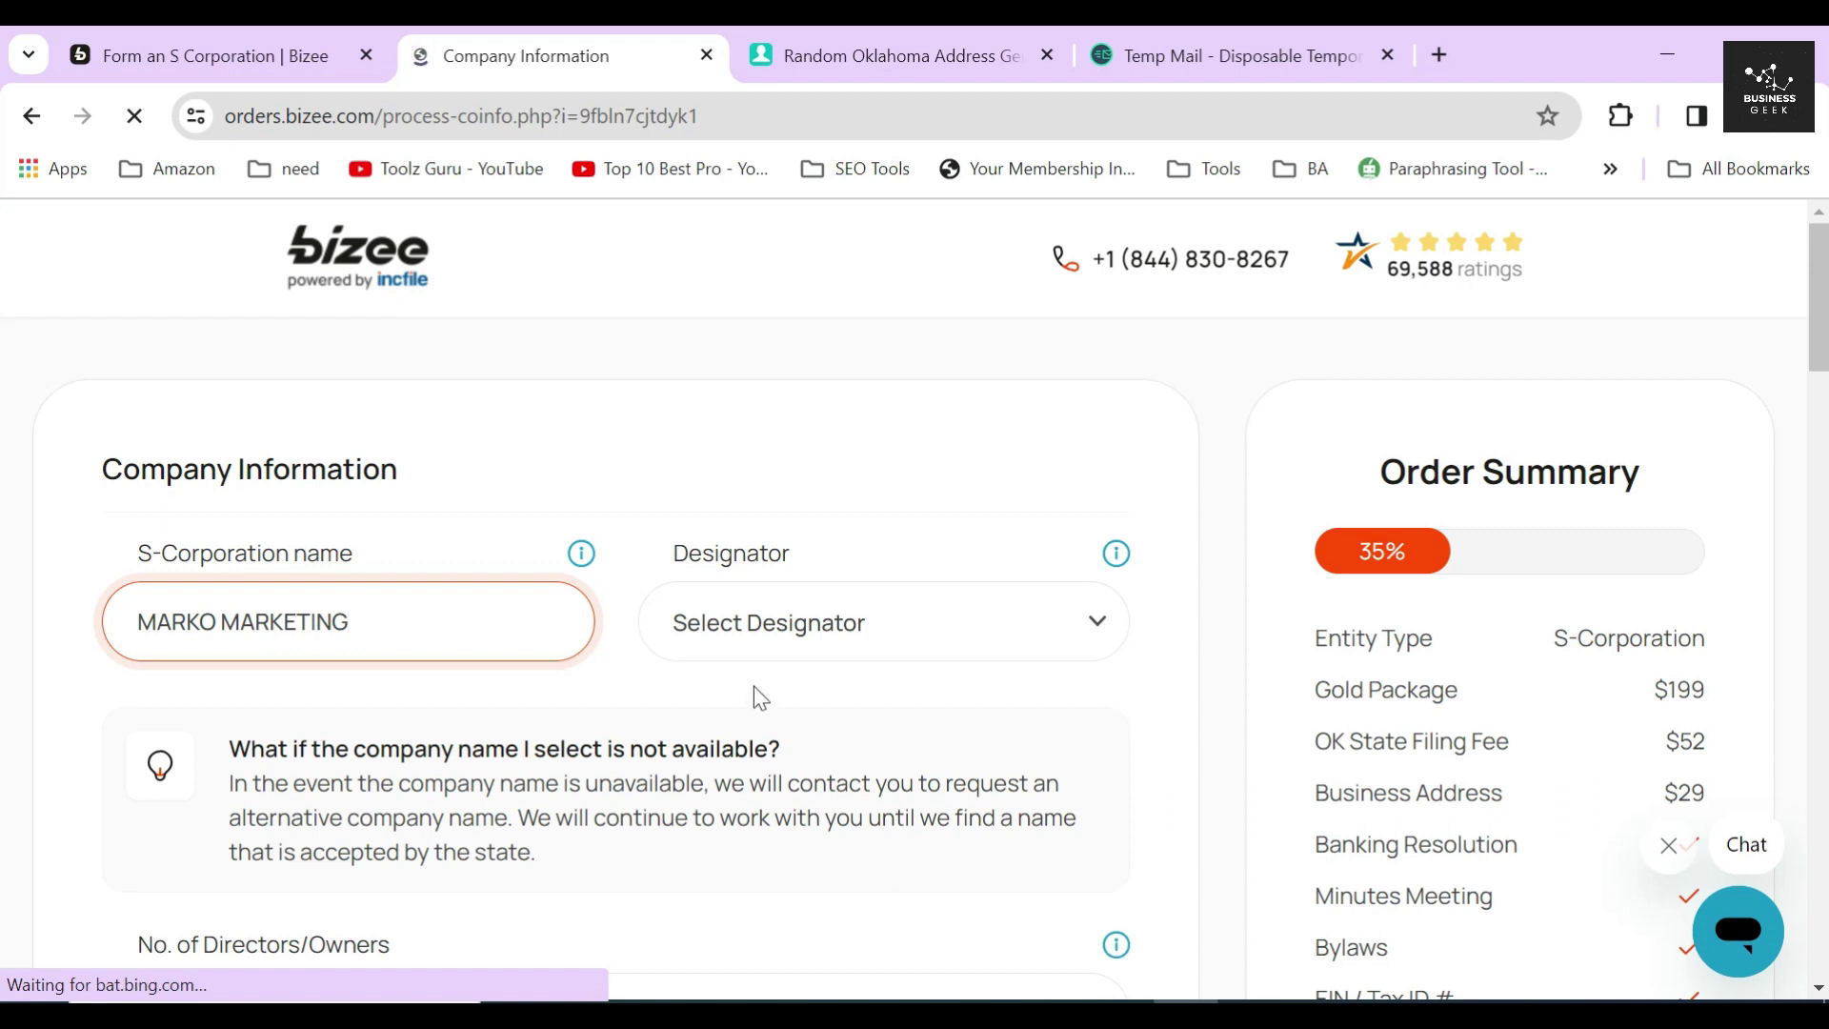
left_click(847, 636)
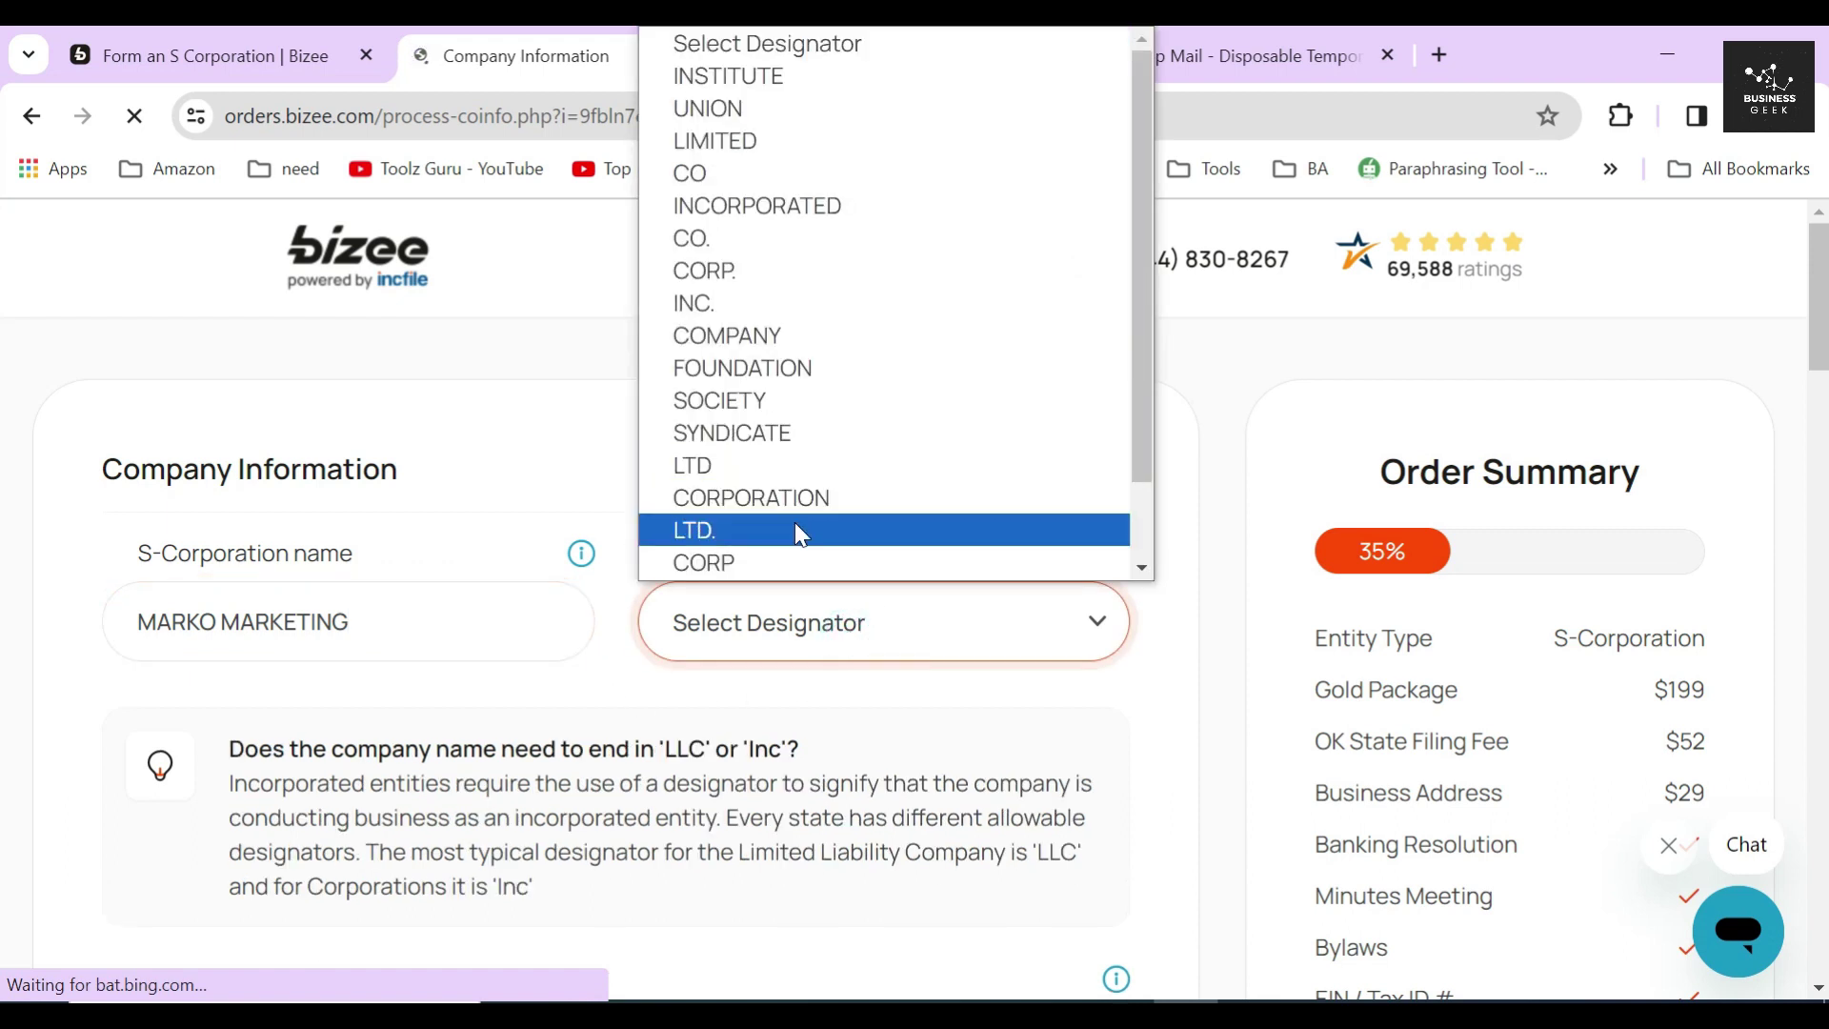
left_click(790, 562)
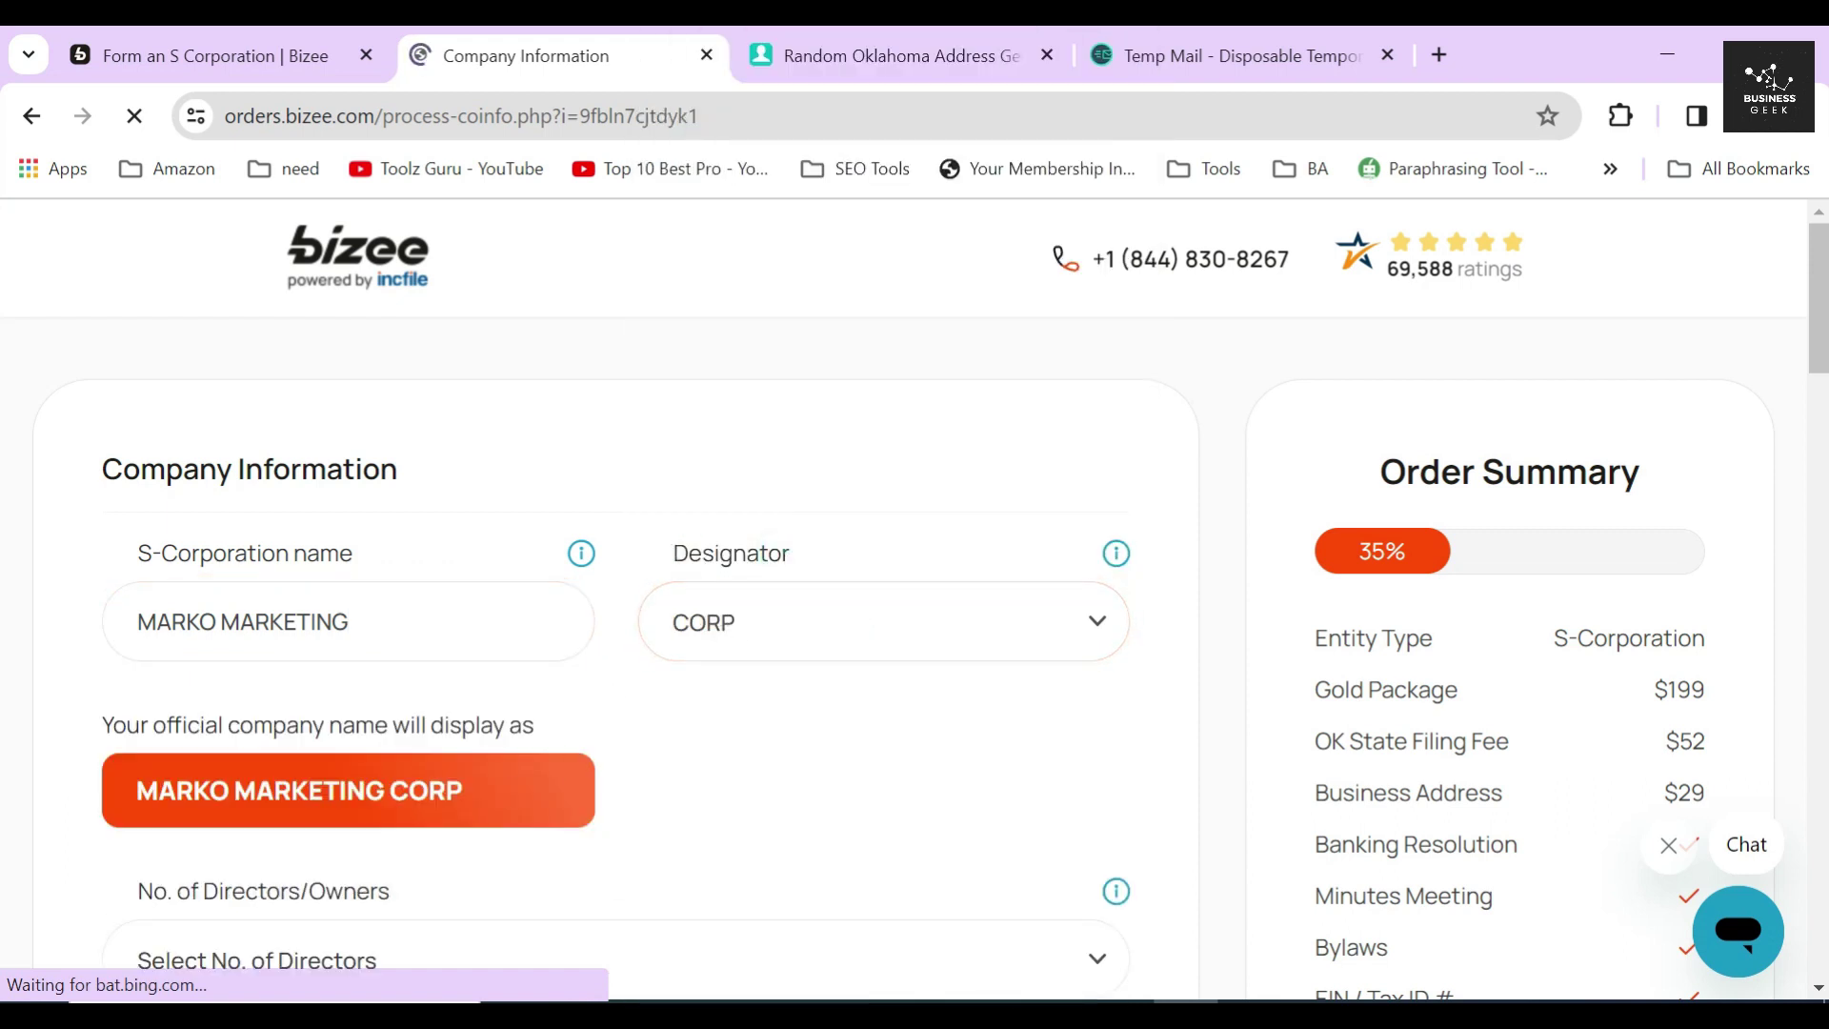
left_click_drag(469, 793, 134, 791)
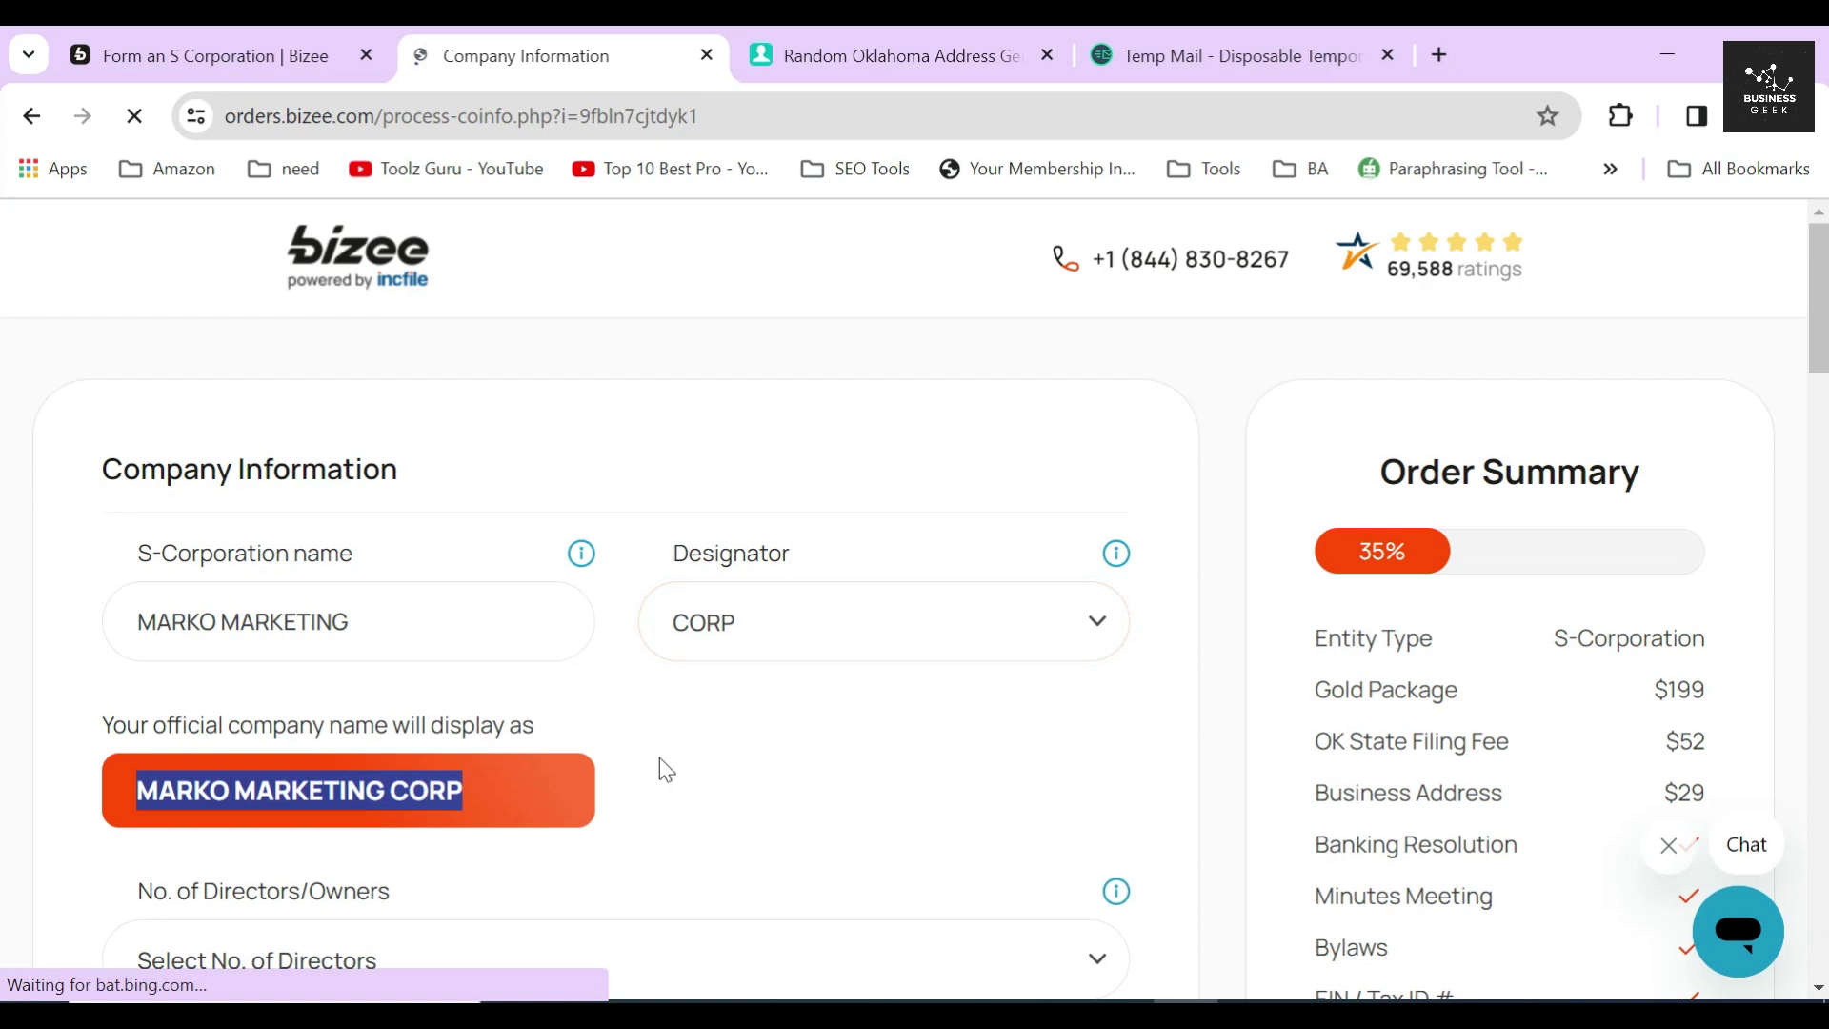
left_click(683, 744)
Set the number of directors/owners to 1.
scroll(667, 667, "down", 4)
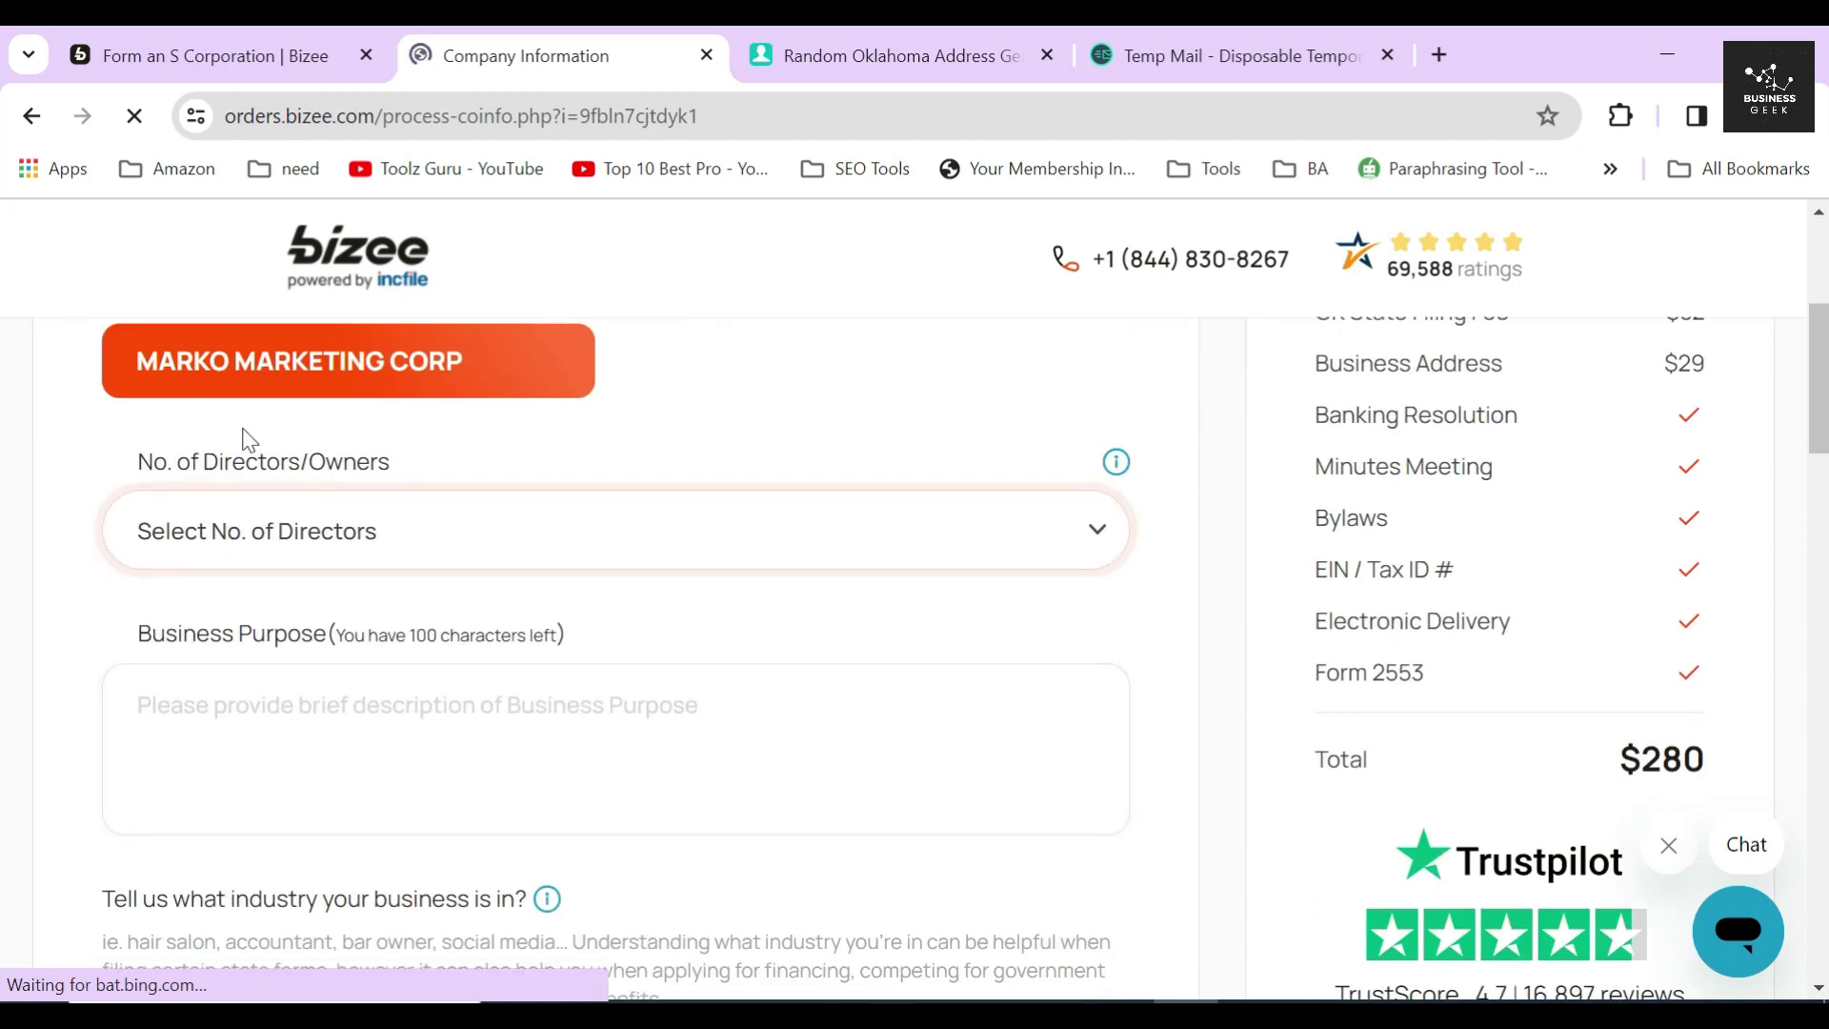
left_click_drag(122, 467, 404, 466)
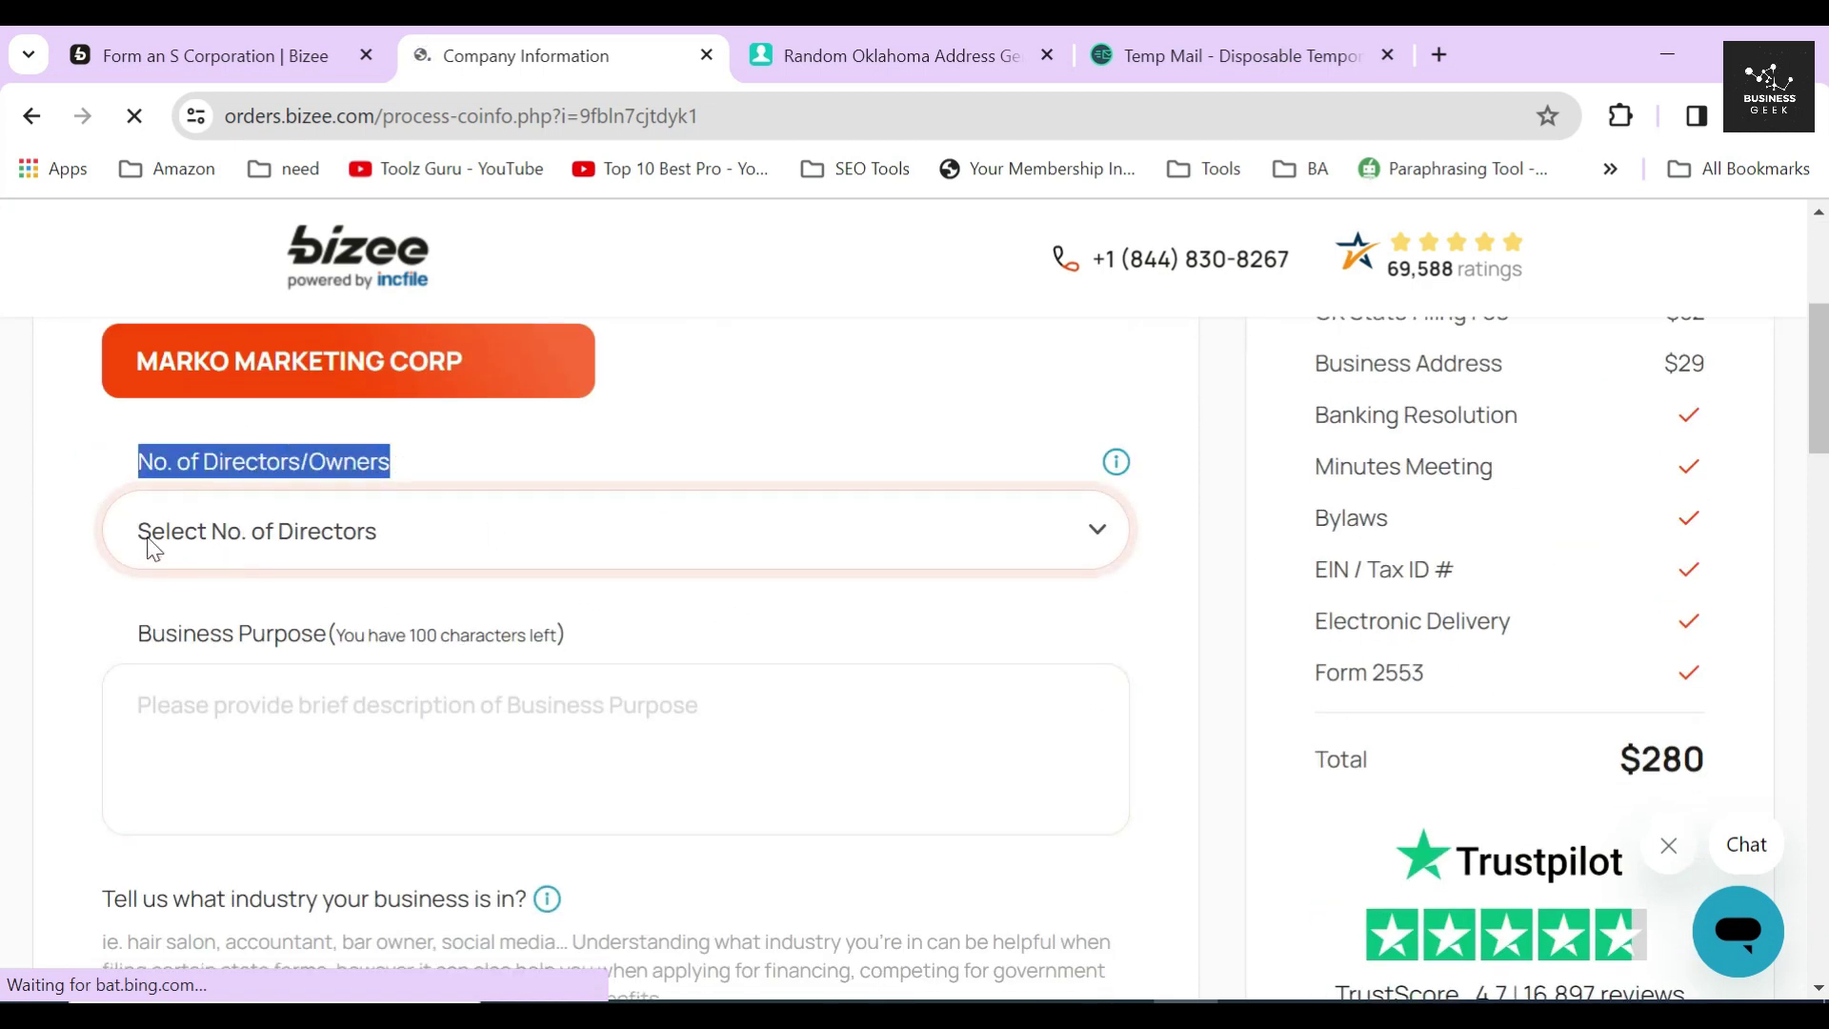
left_click(268, 534)
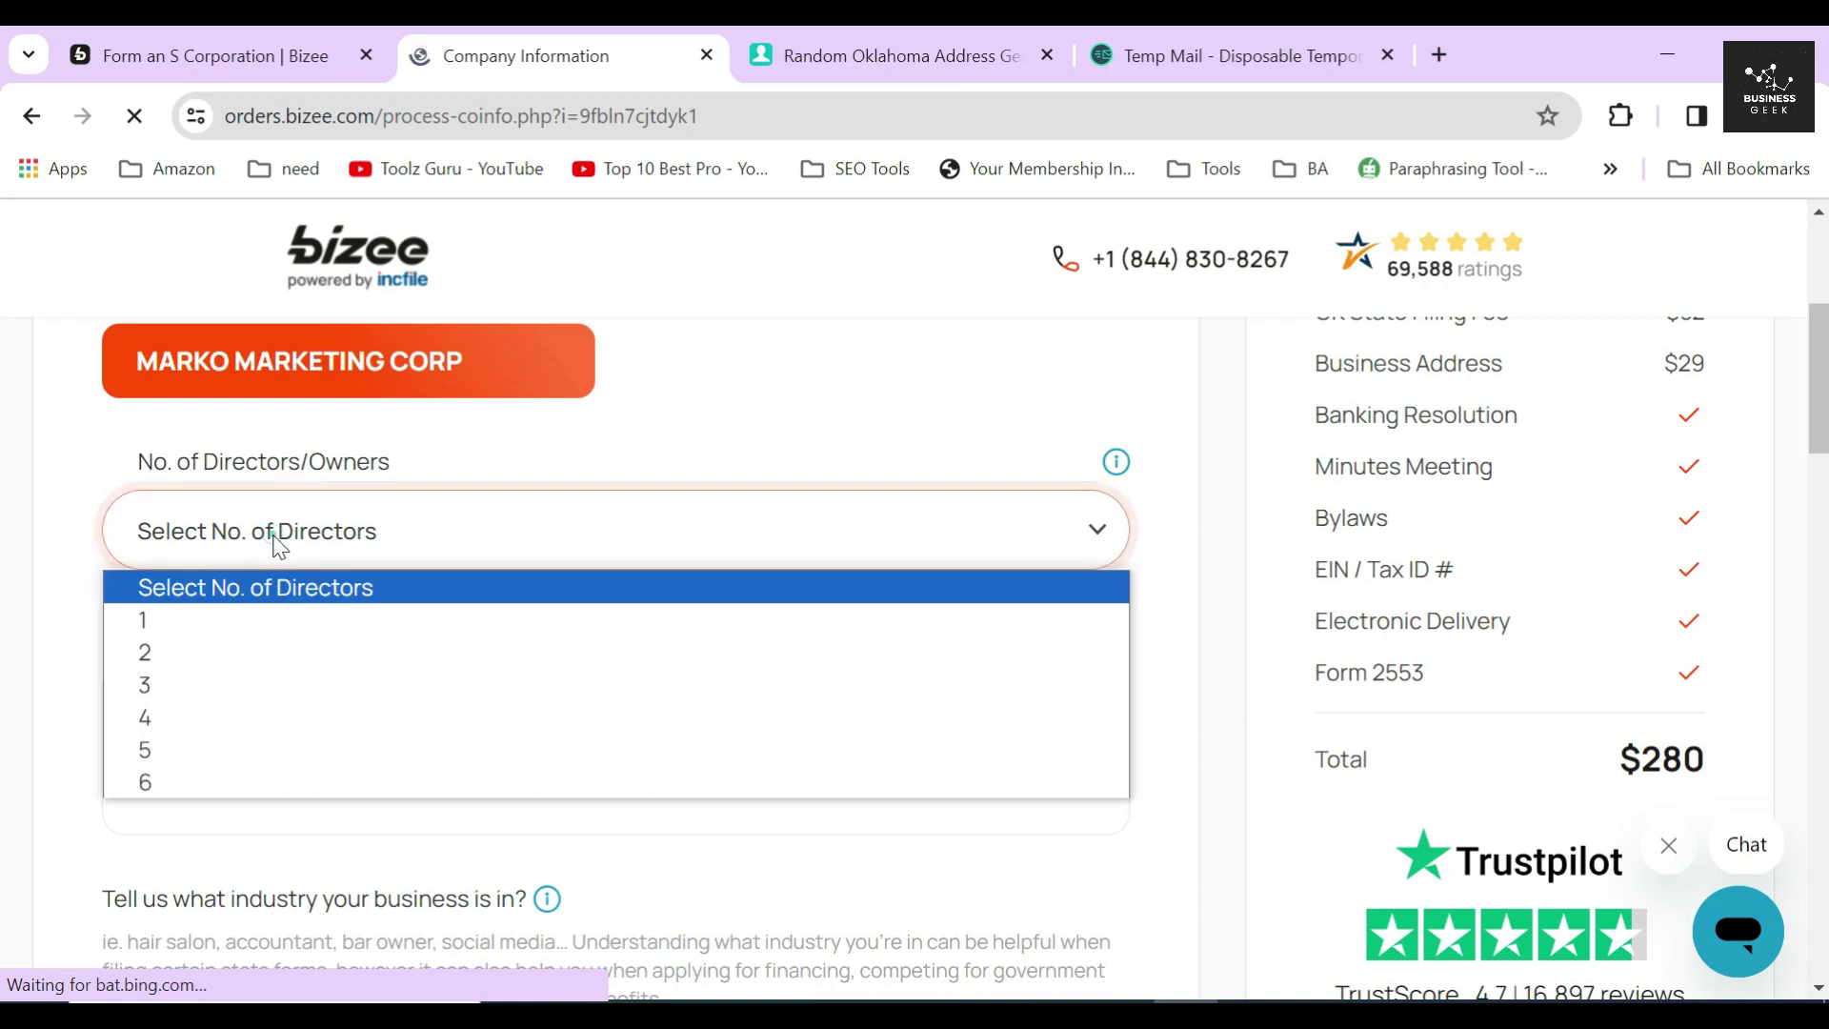
left_click(195, 628)
left_click(289, 542)
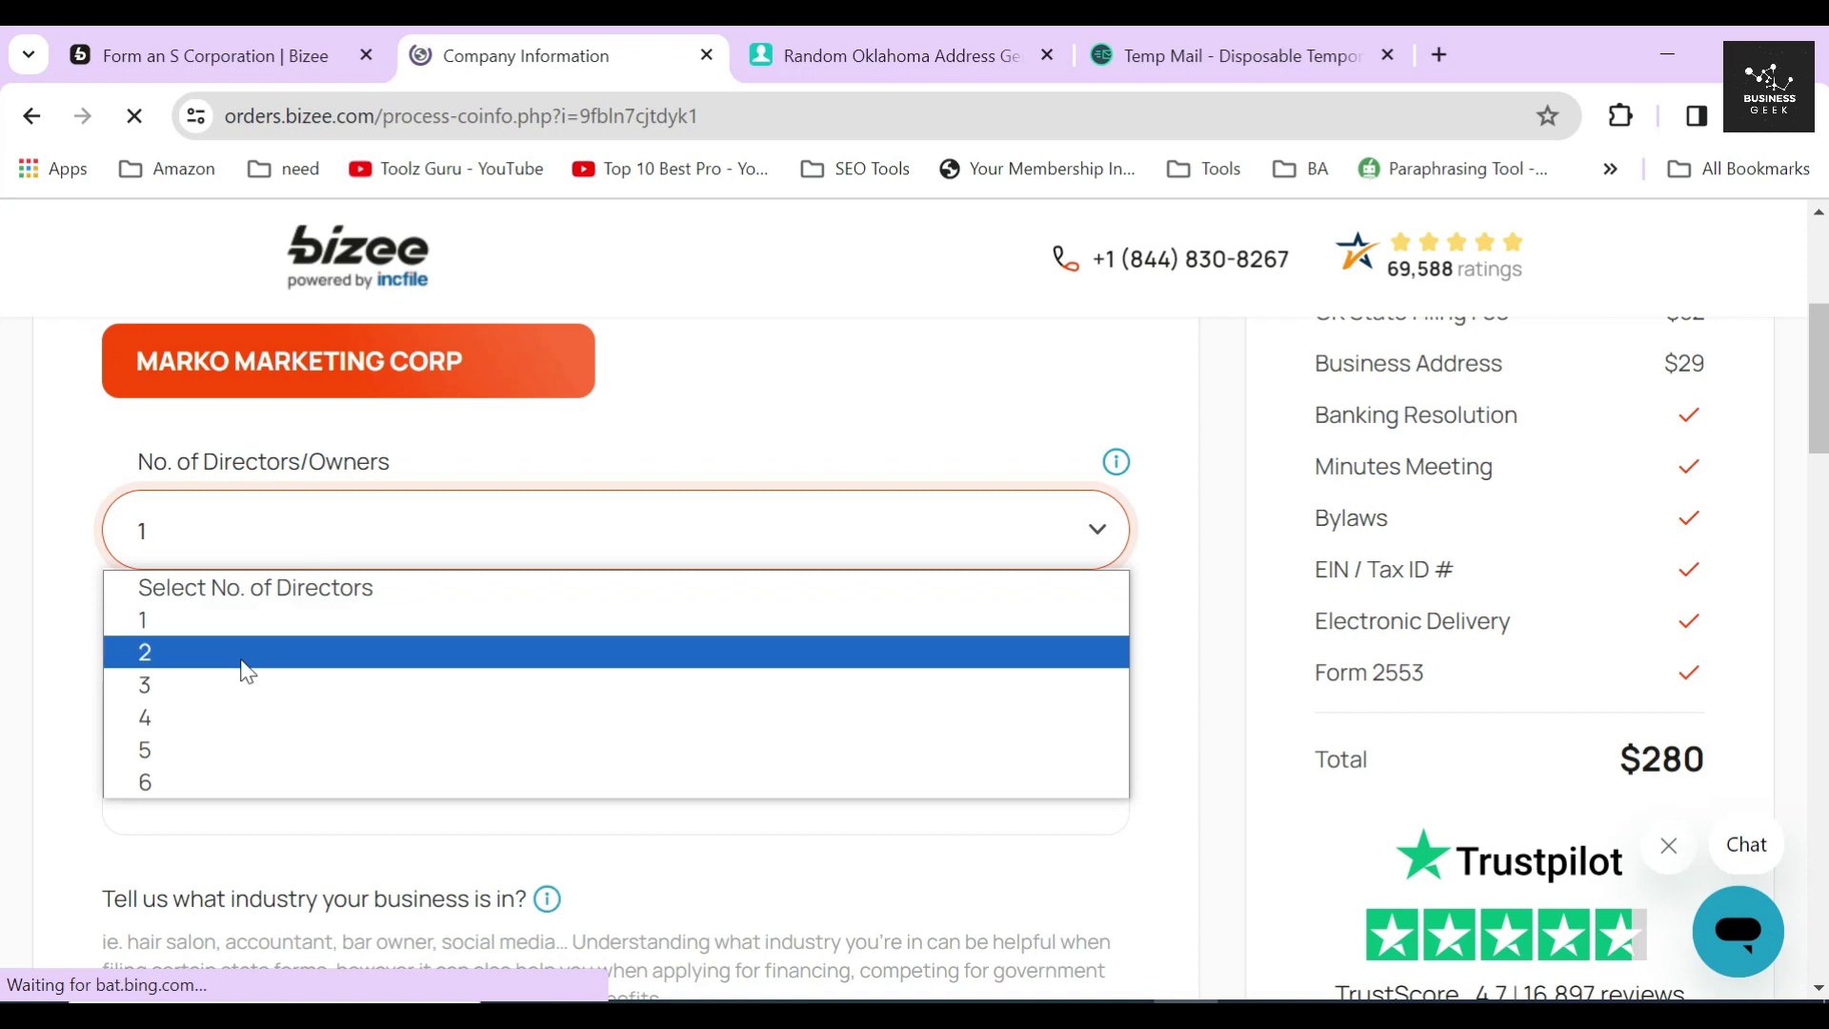
Keep 1 director and enter the business purpose 'It is a marketing firm'.
left_click(81, 658)
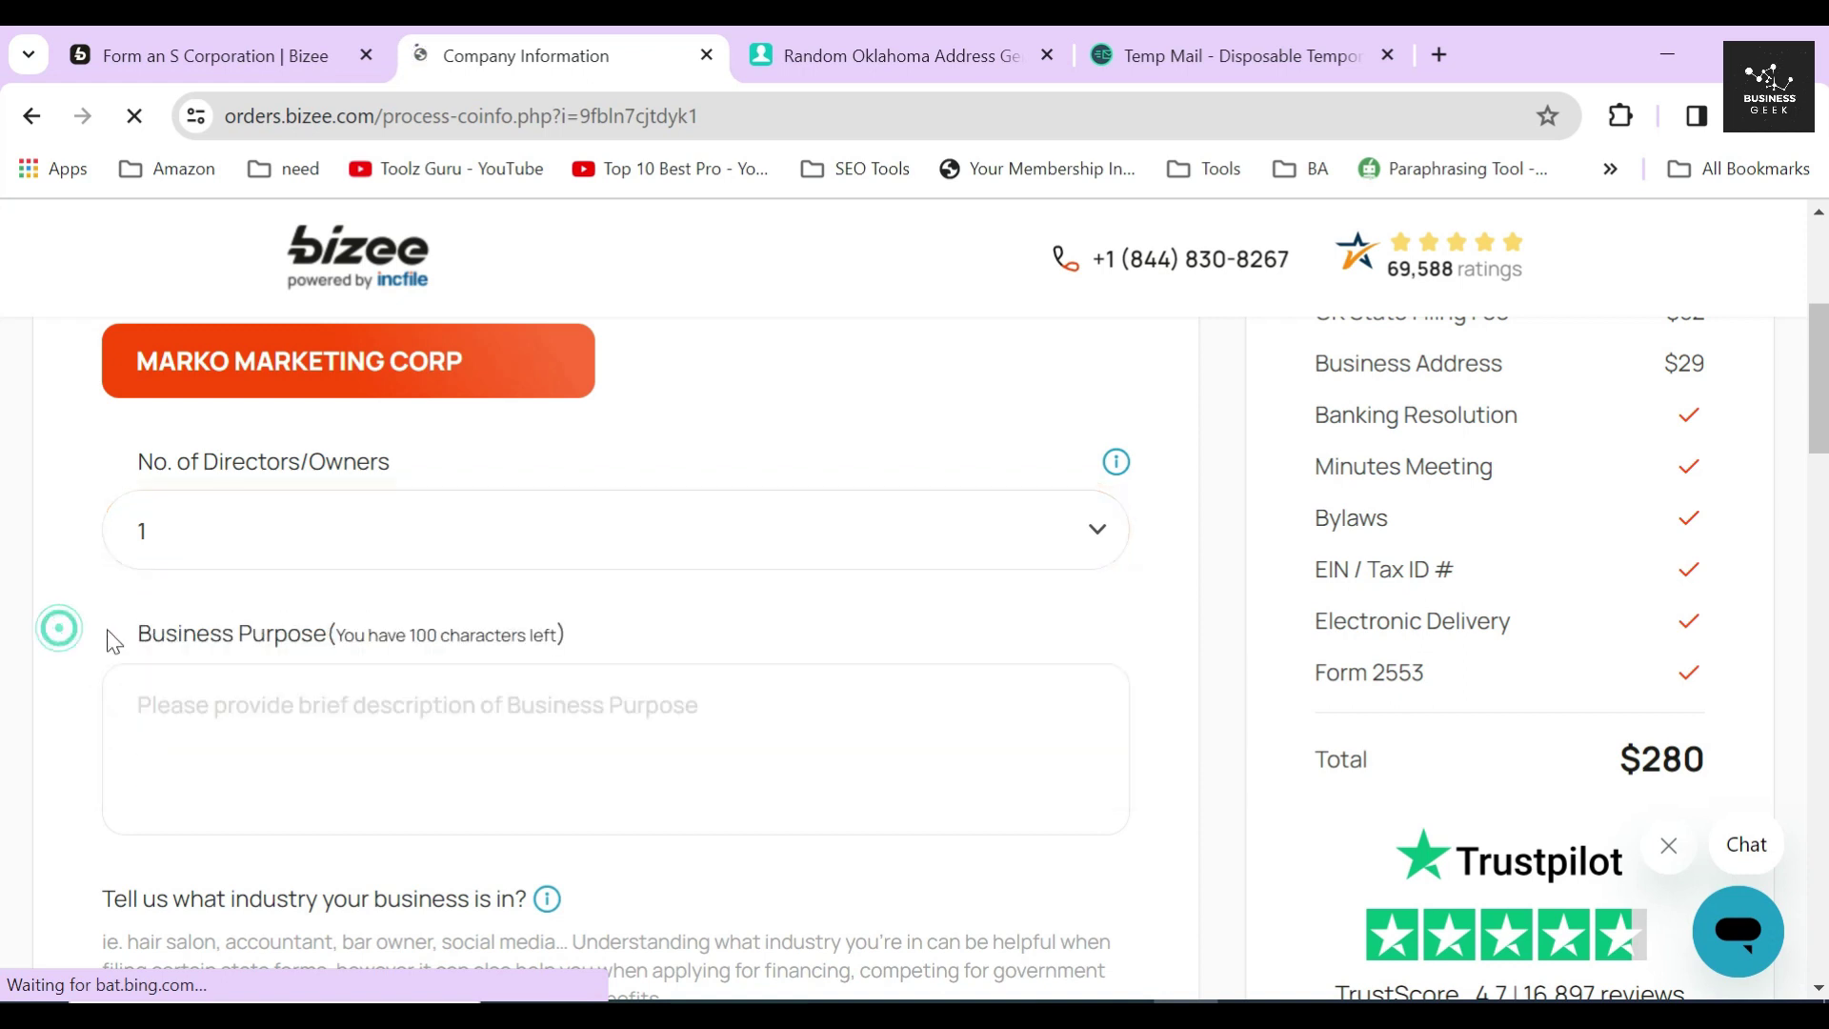
type("It is a marketing fir,")
key("BackSpace")
type("m")
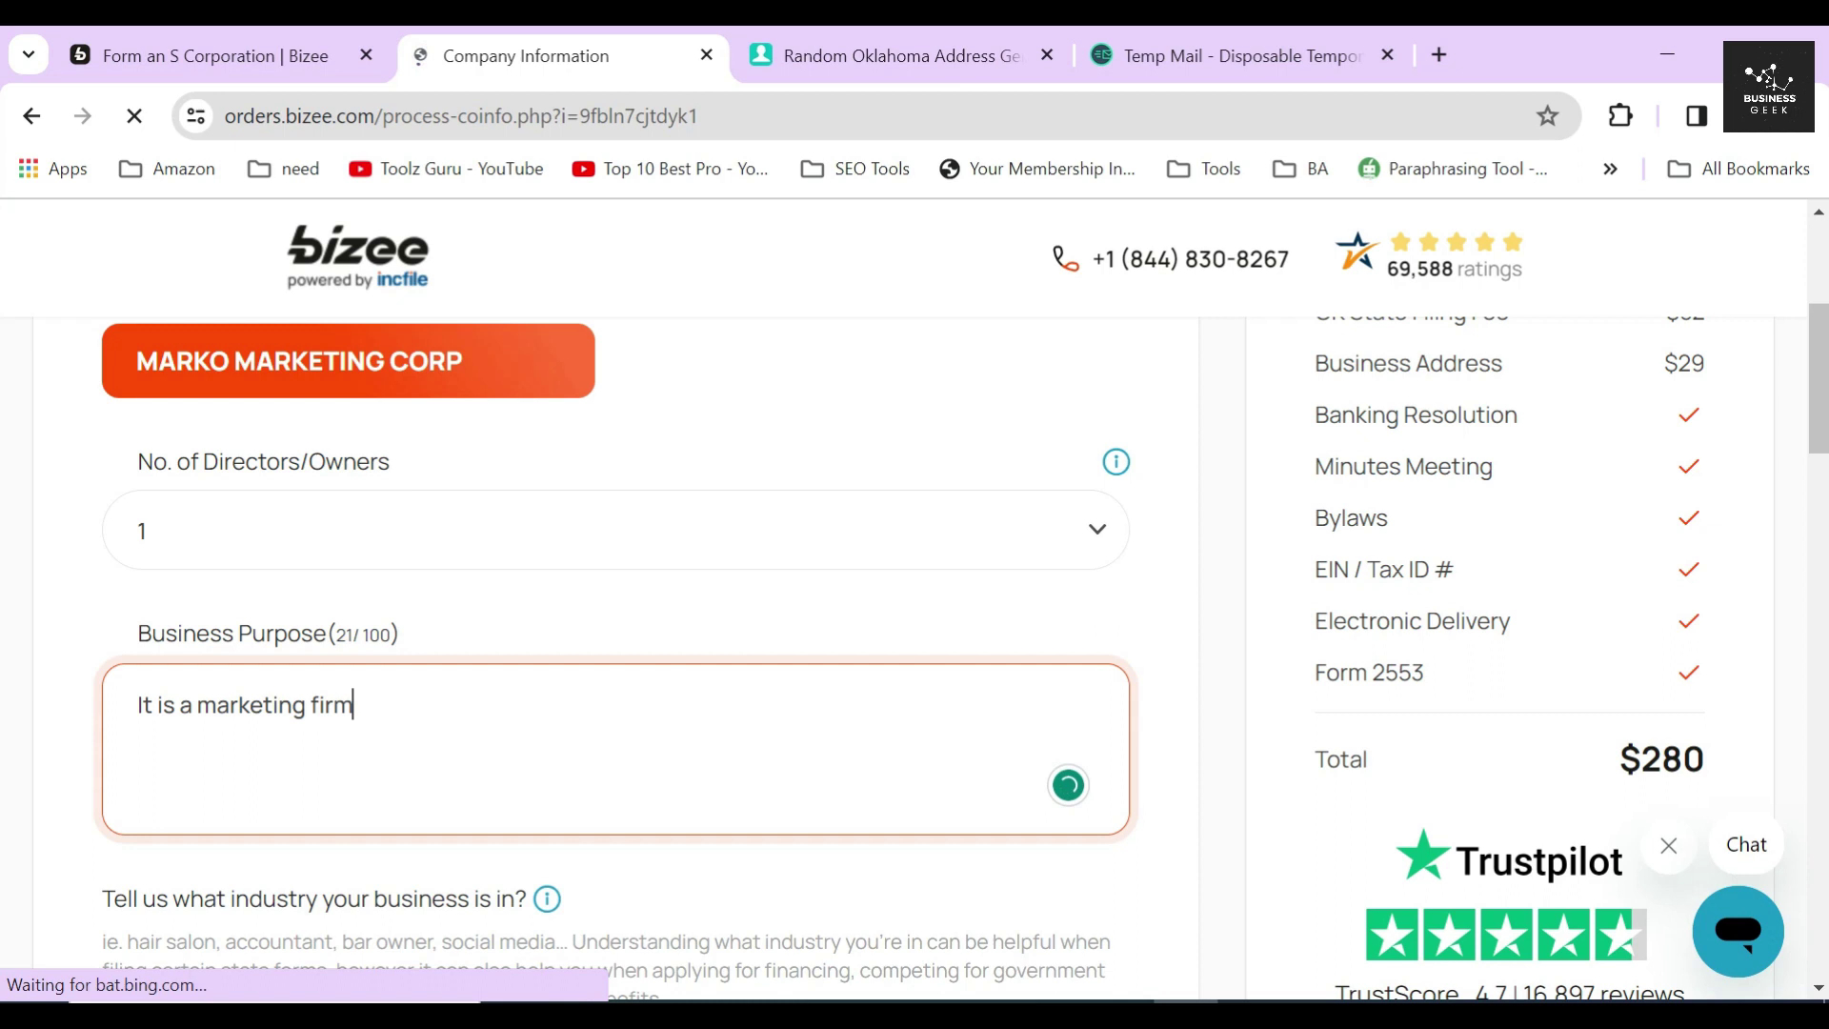
left_click(1155, 659)
Search the industry for 'market' and choose 541613 - Marketing consulting services.
scroll(1160, 652, "down", 4)
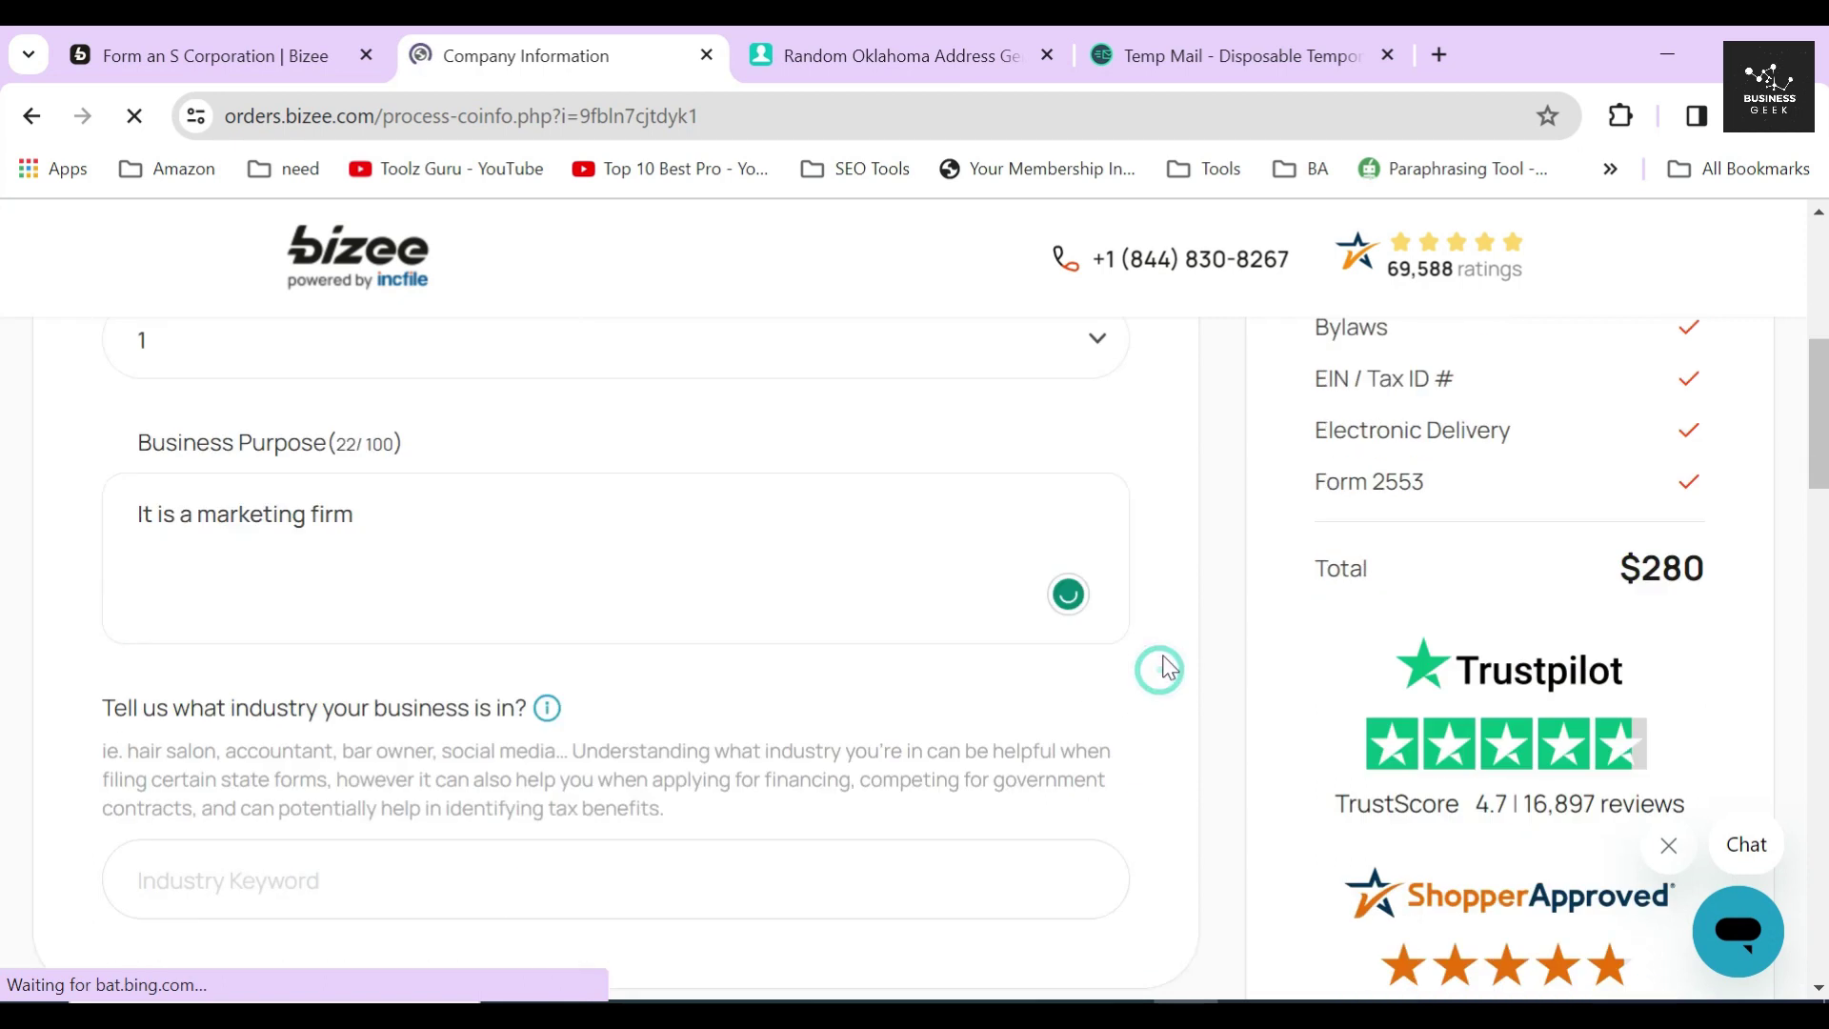
left_click(933, 501)
type("marketi")
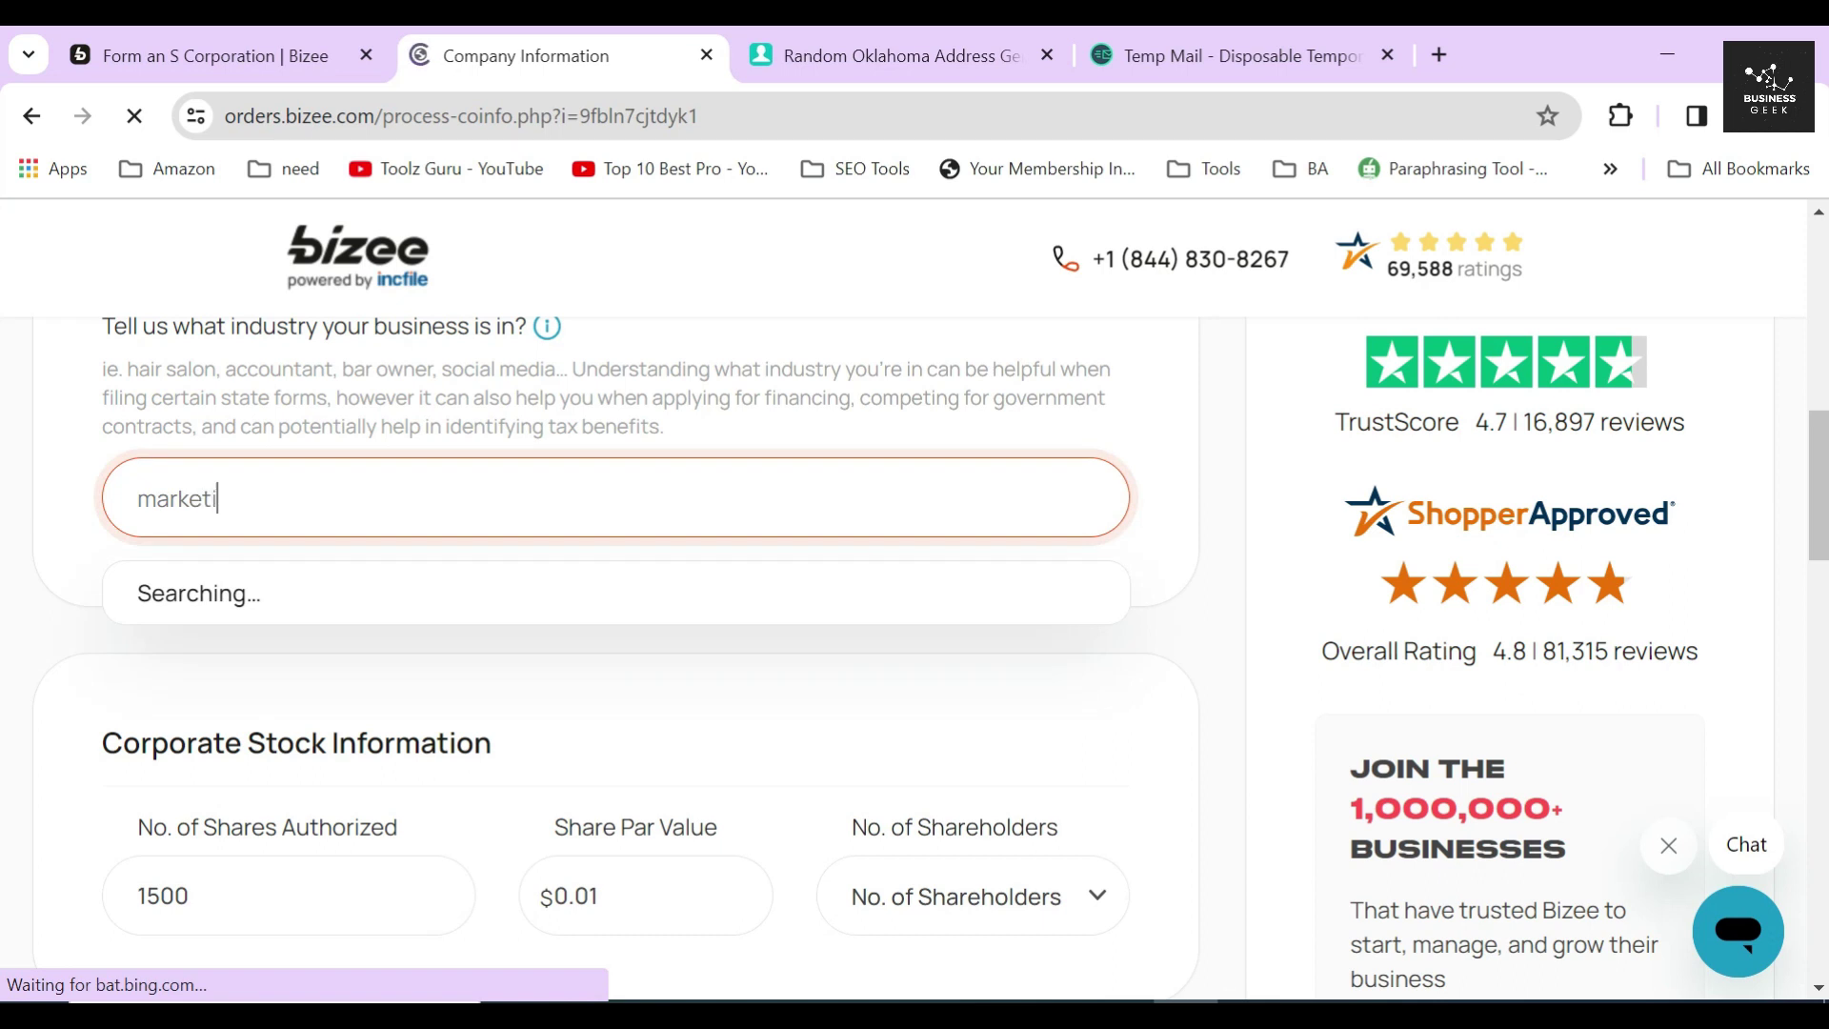
scroll(515, 762, "down", 3)
scroll(538, 753, "up", 3)
left_click(552, 661)
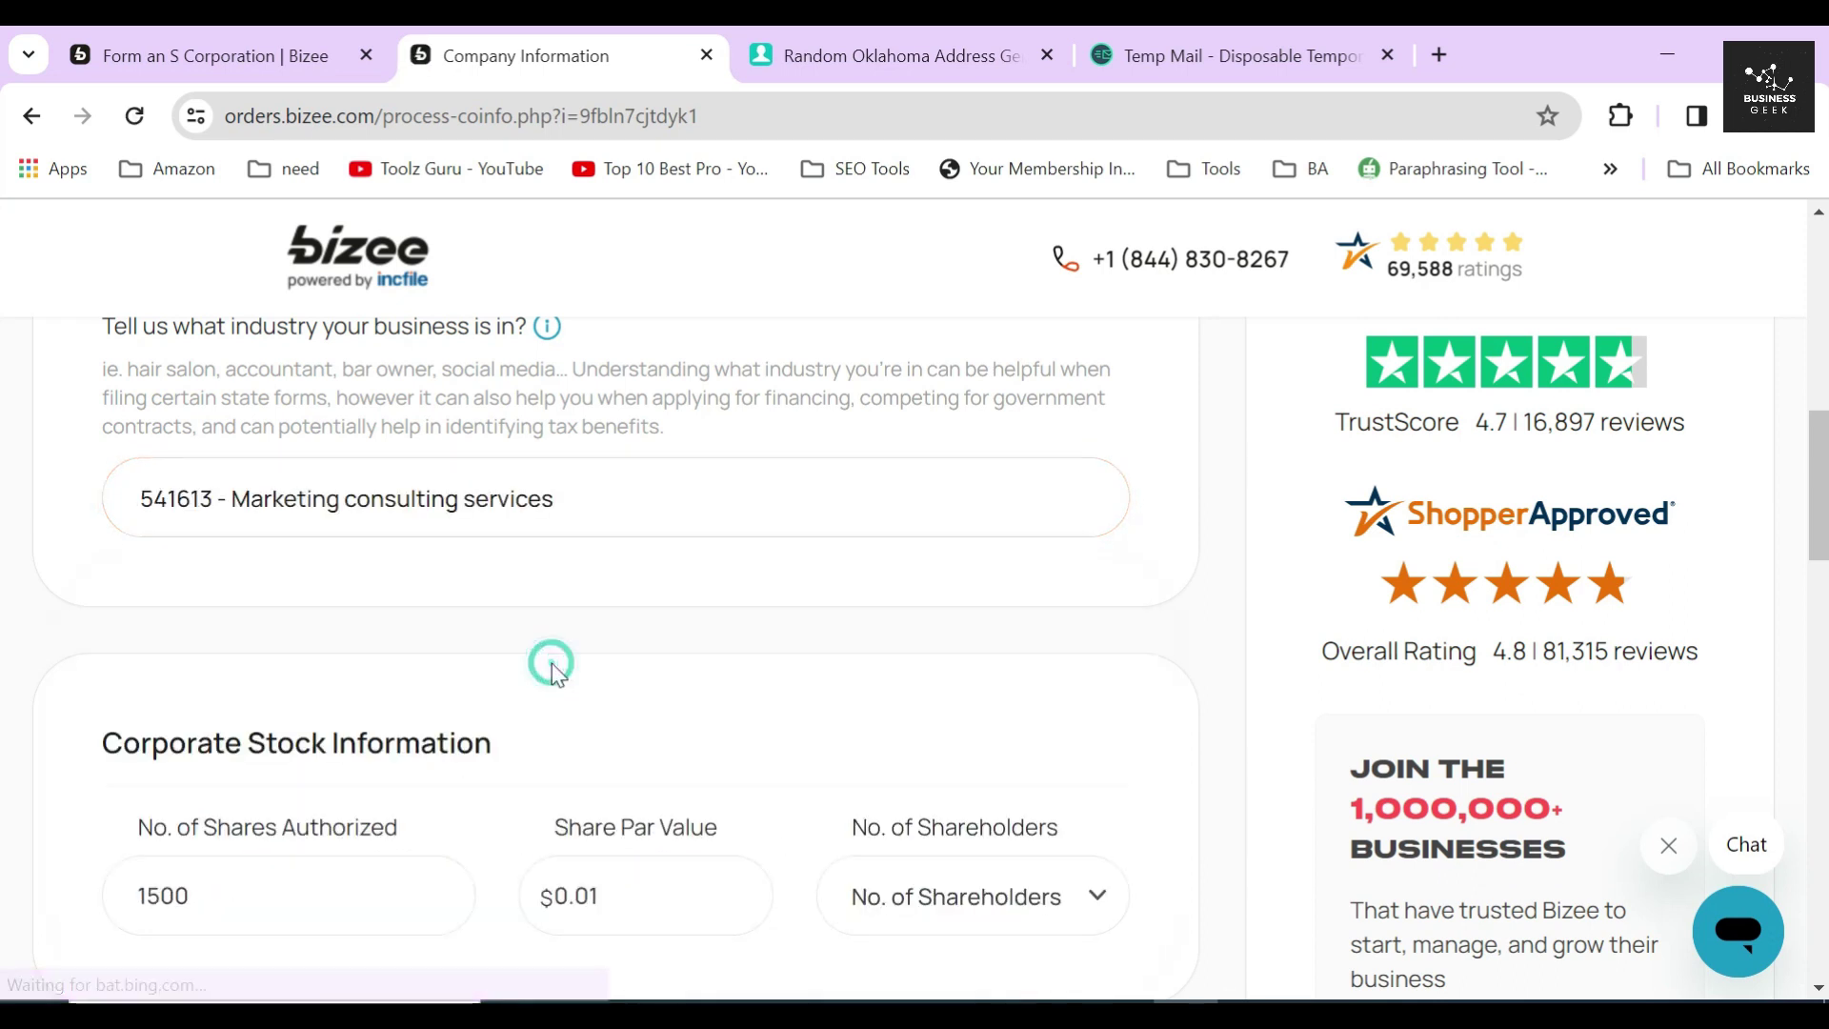
Review the NAICS subcode 541613 line and the NAICS explanation, then move down to Corporate Stock Information.
scroll(552, 663, "up", 3)
scroll(63, 740, "down", 2)
left_click_drag(103, 721, 817, 742)
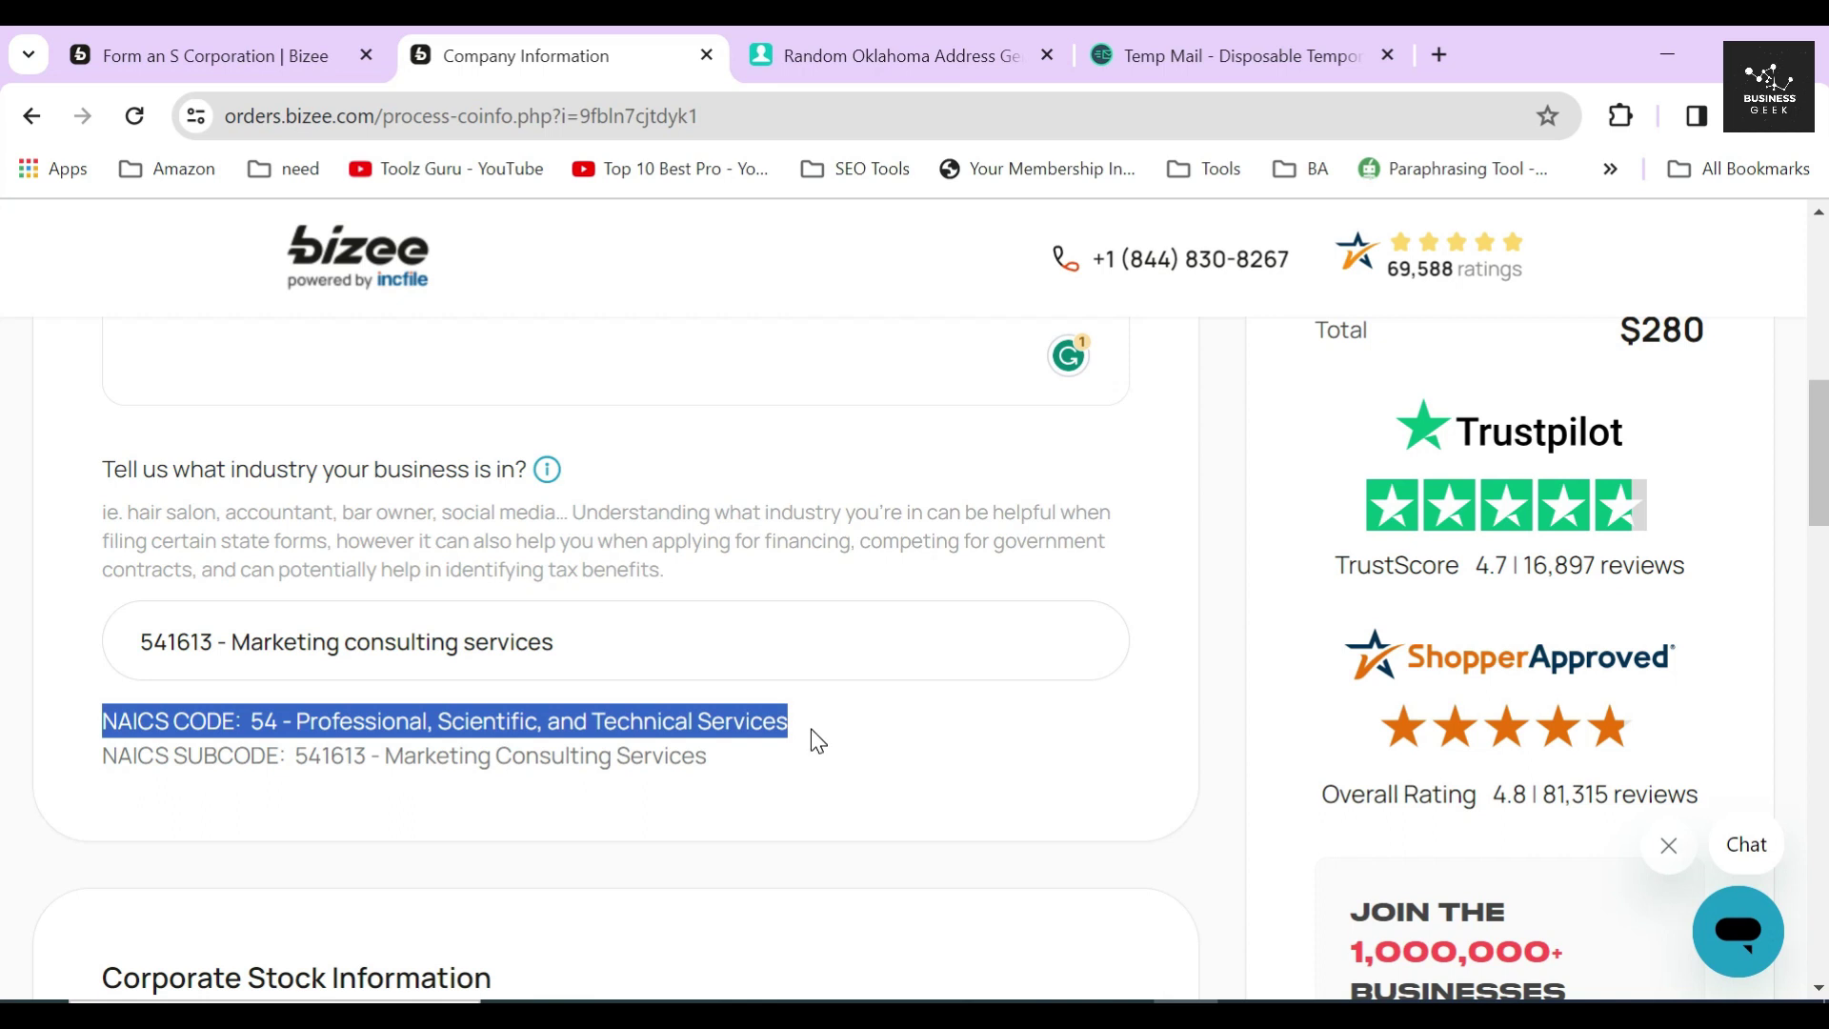
double_click(138, 758)
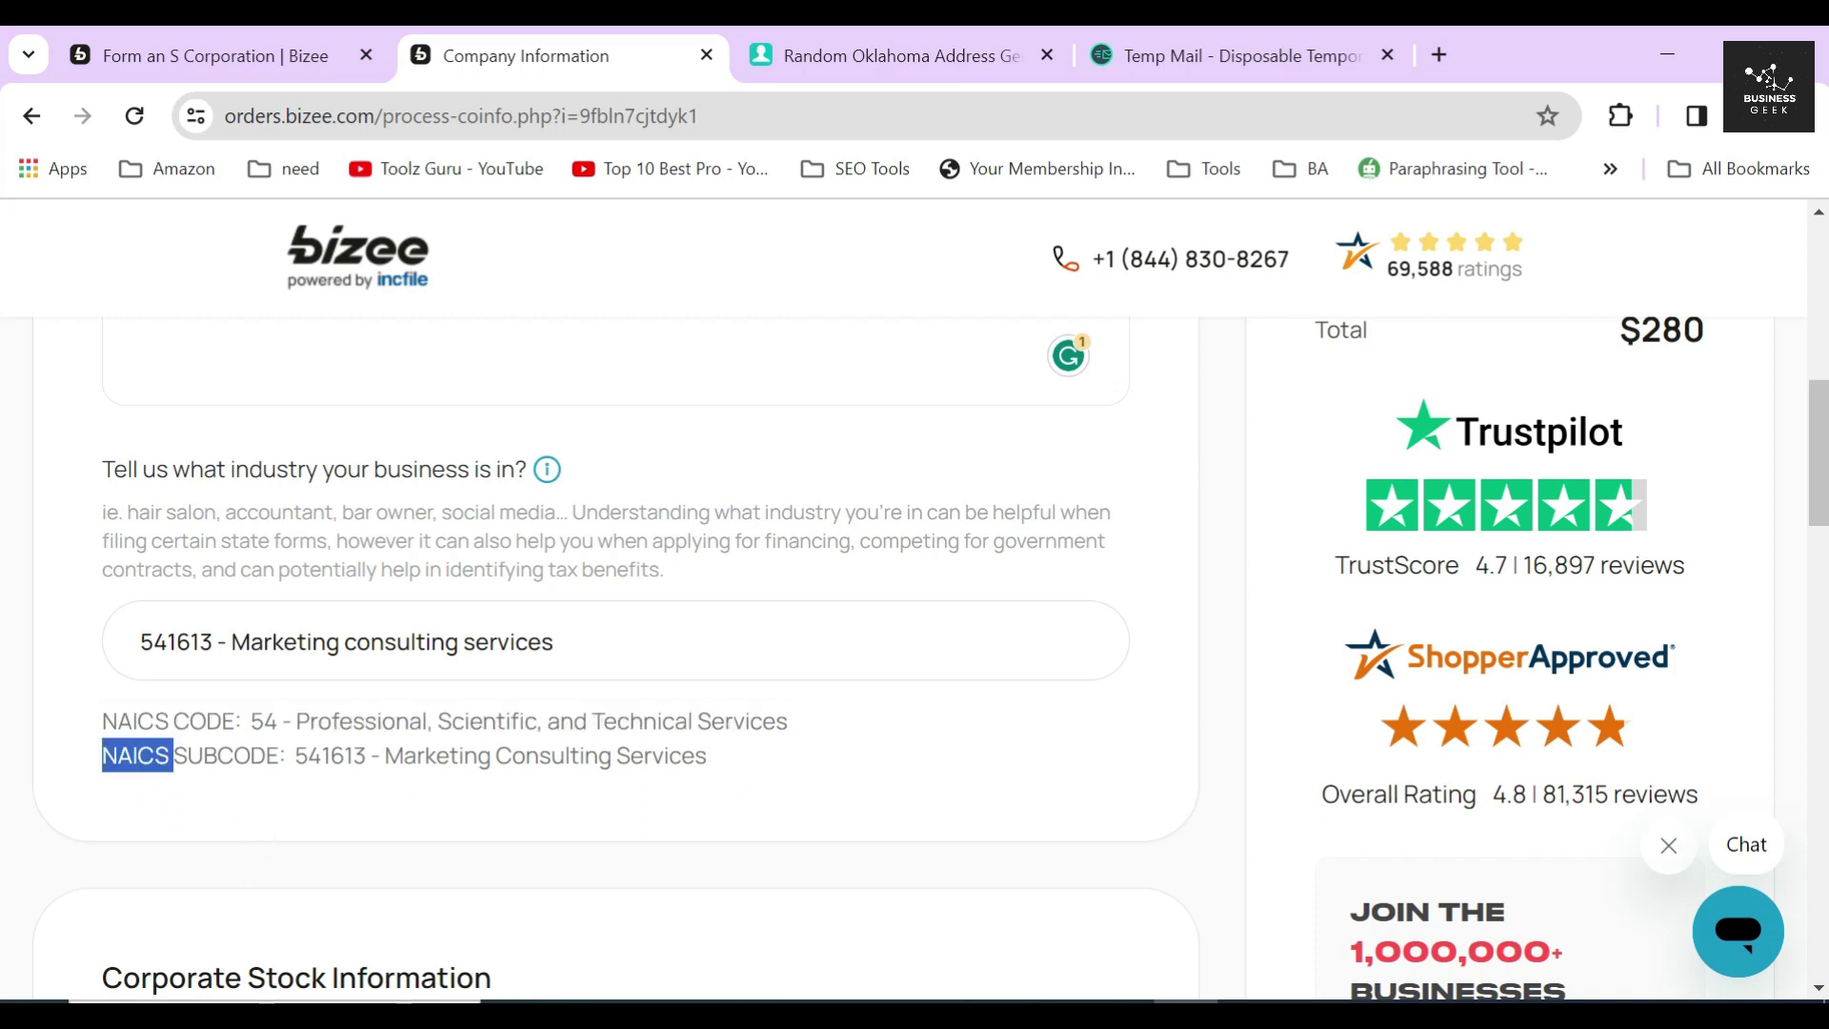
double_click(226, 757)
double_click(332, 757)
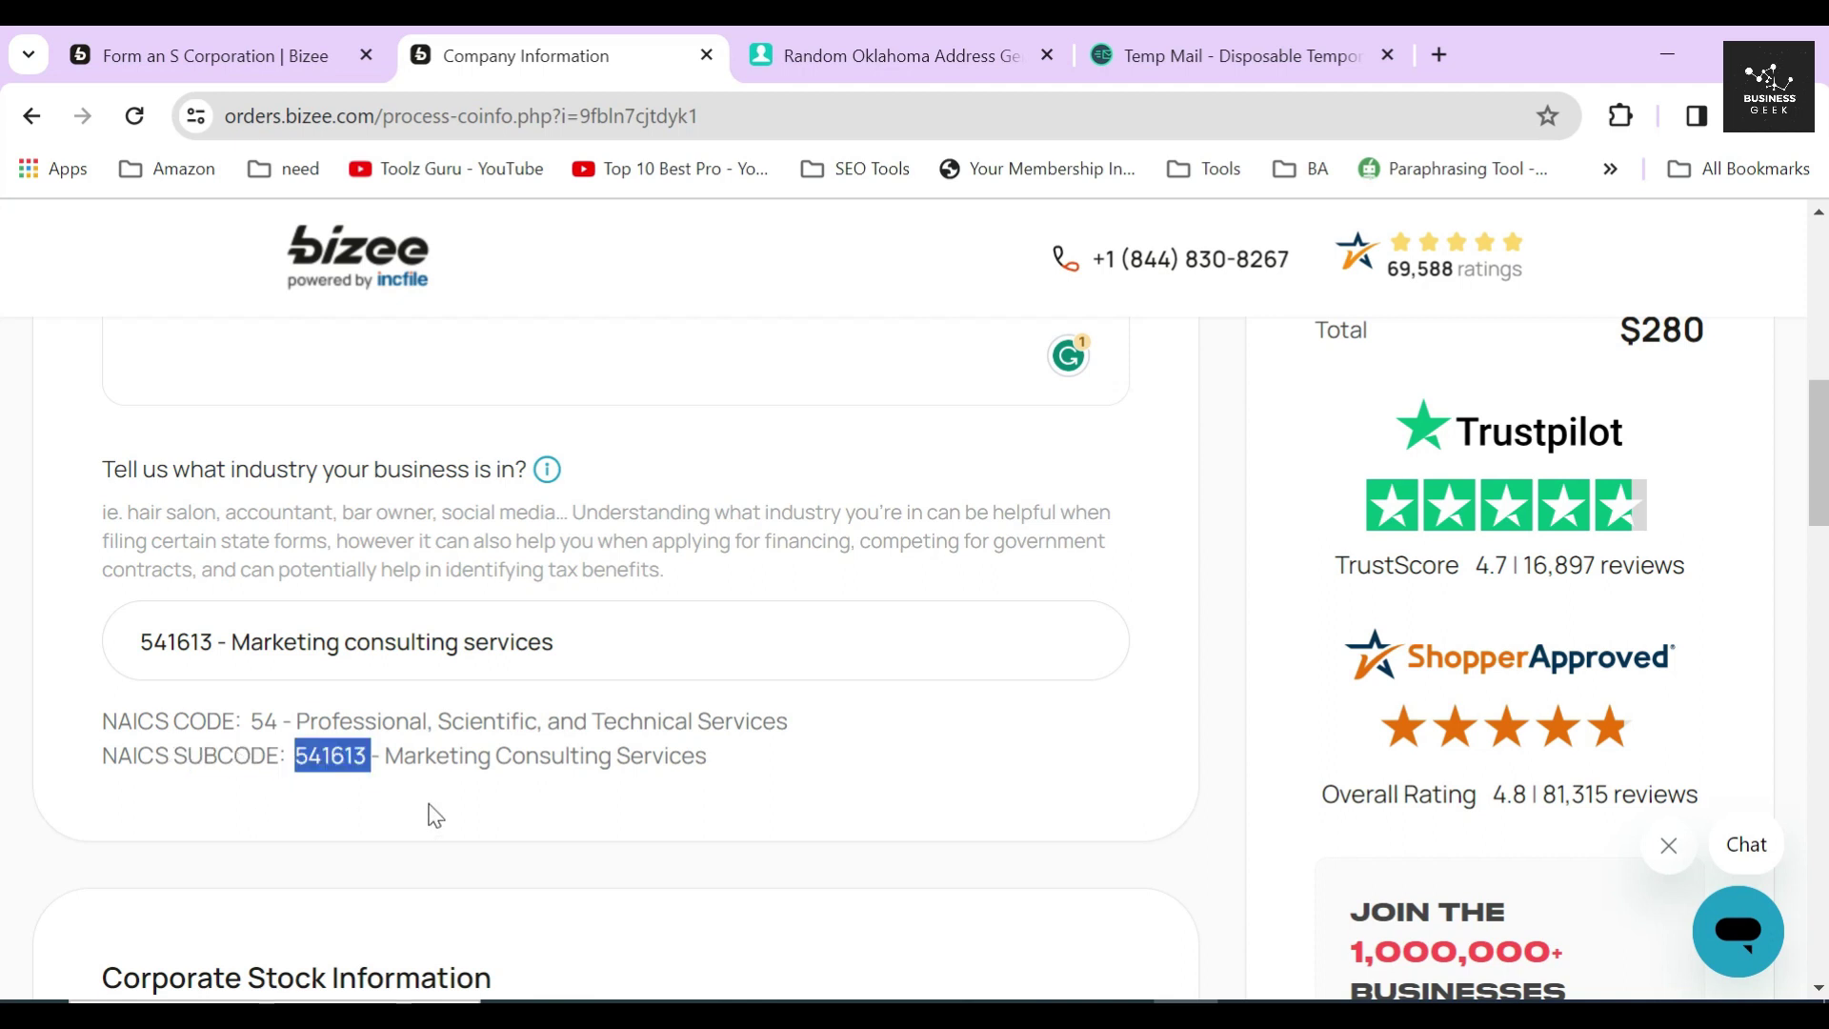
left_click_drag(386, 758, 851, 763)
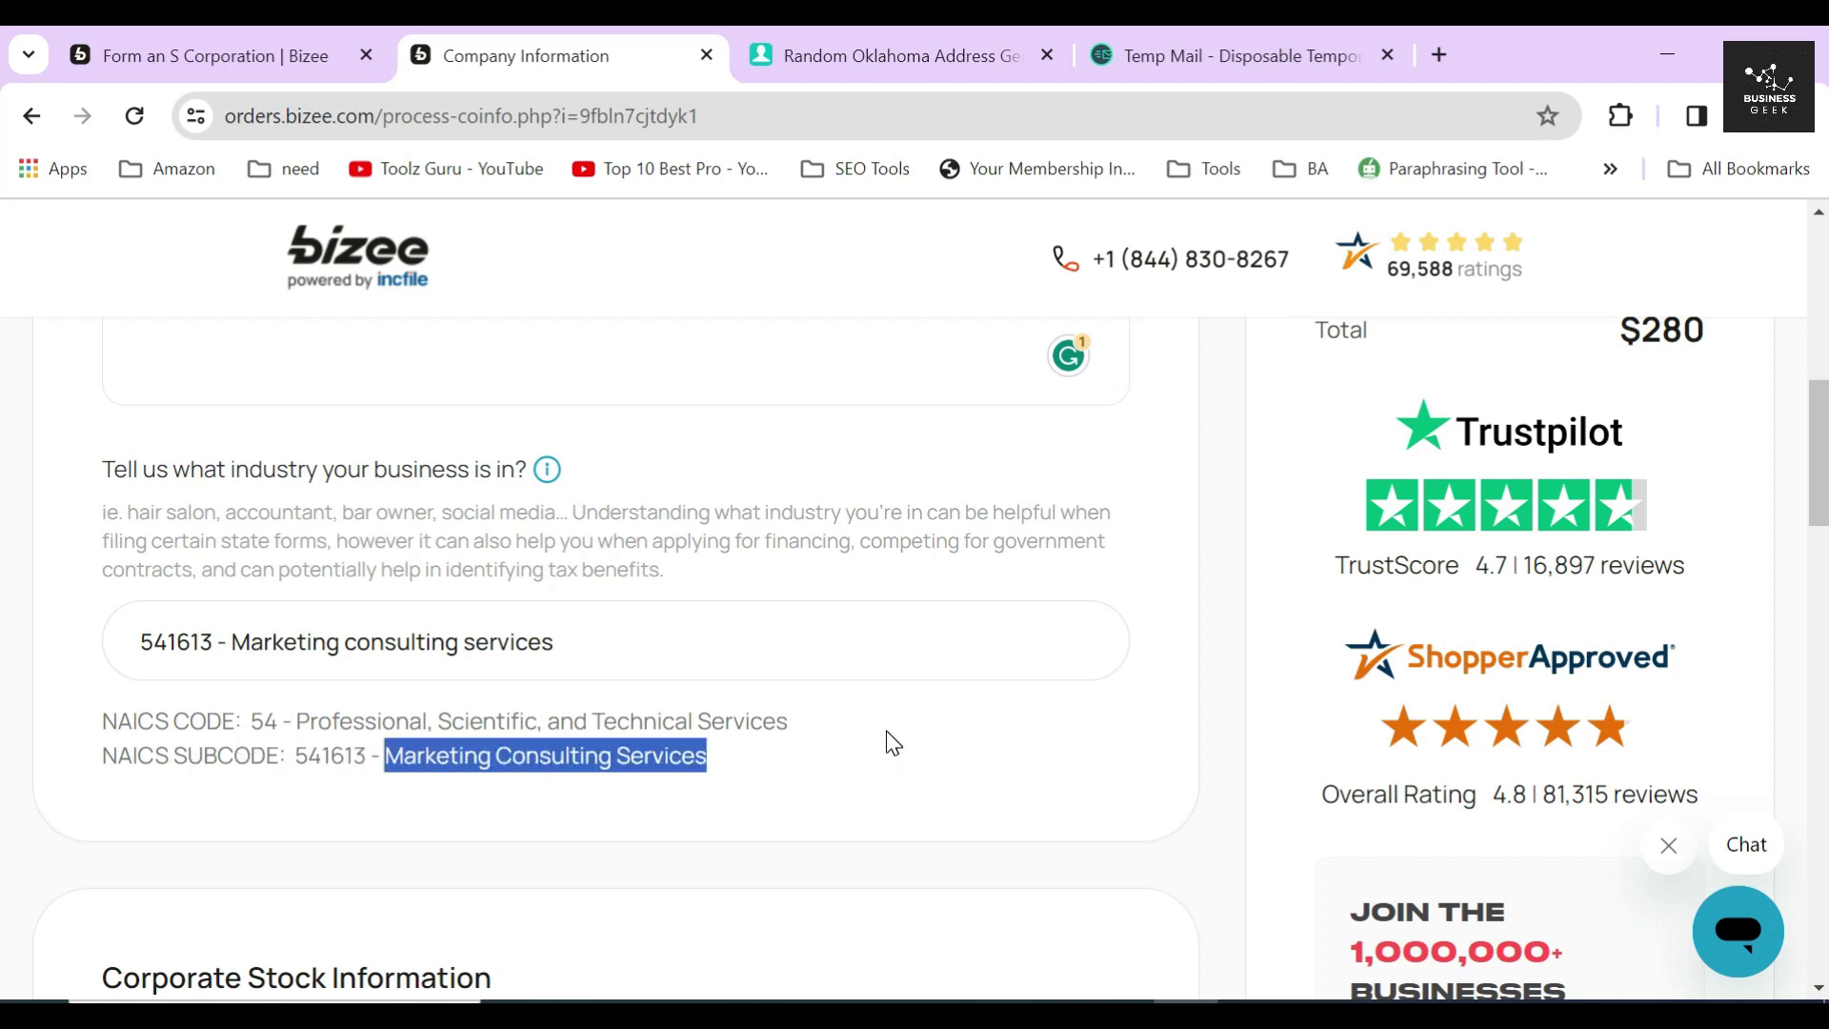
left_click(844, 768)
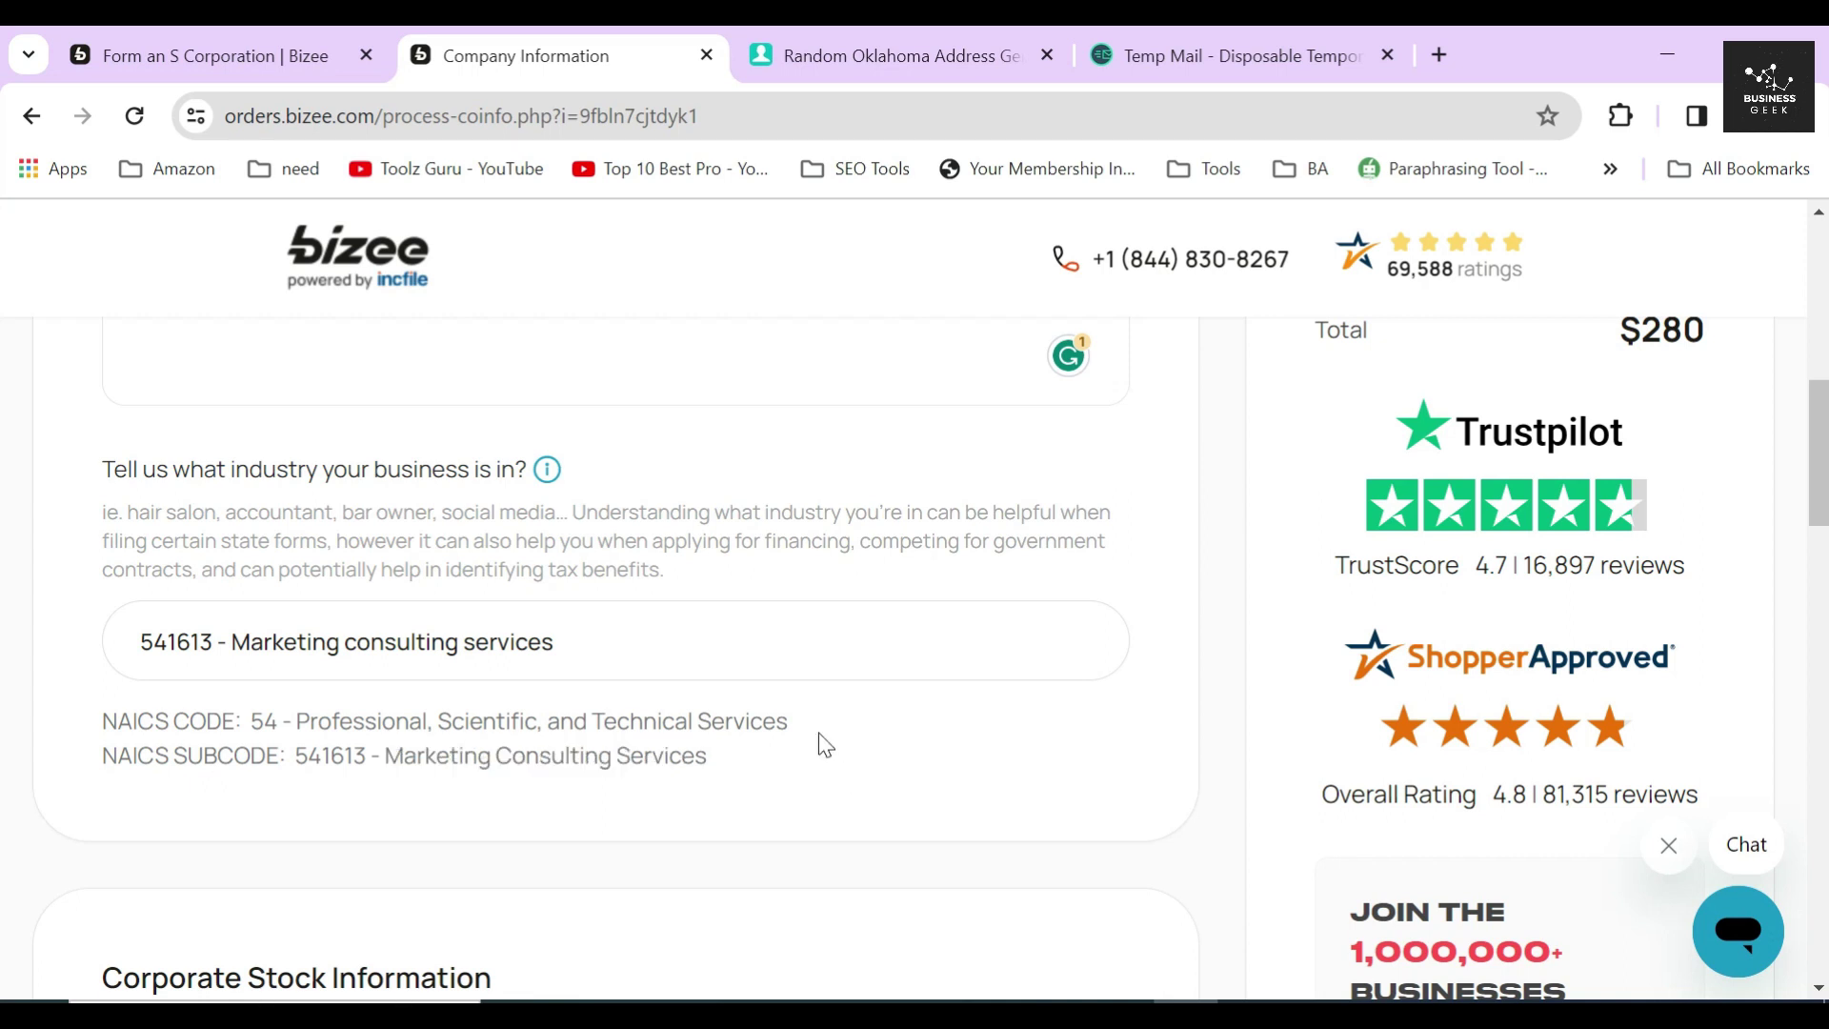
left_click_drag(95, 473, 618, 481)
left_click(583, 493)
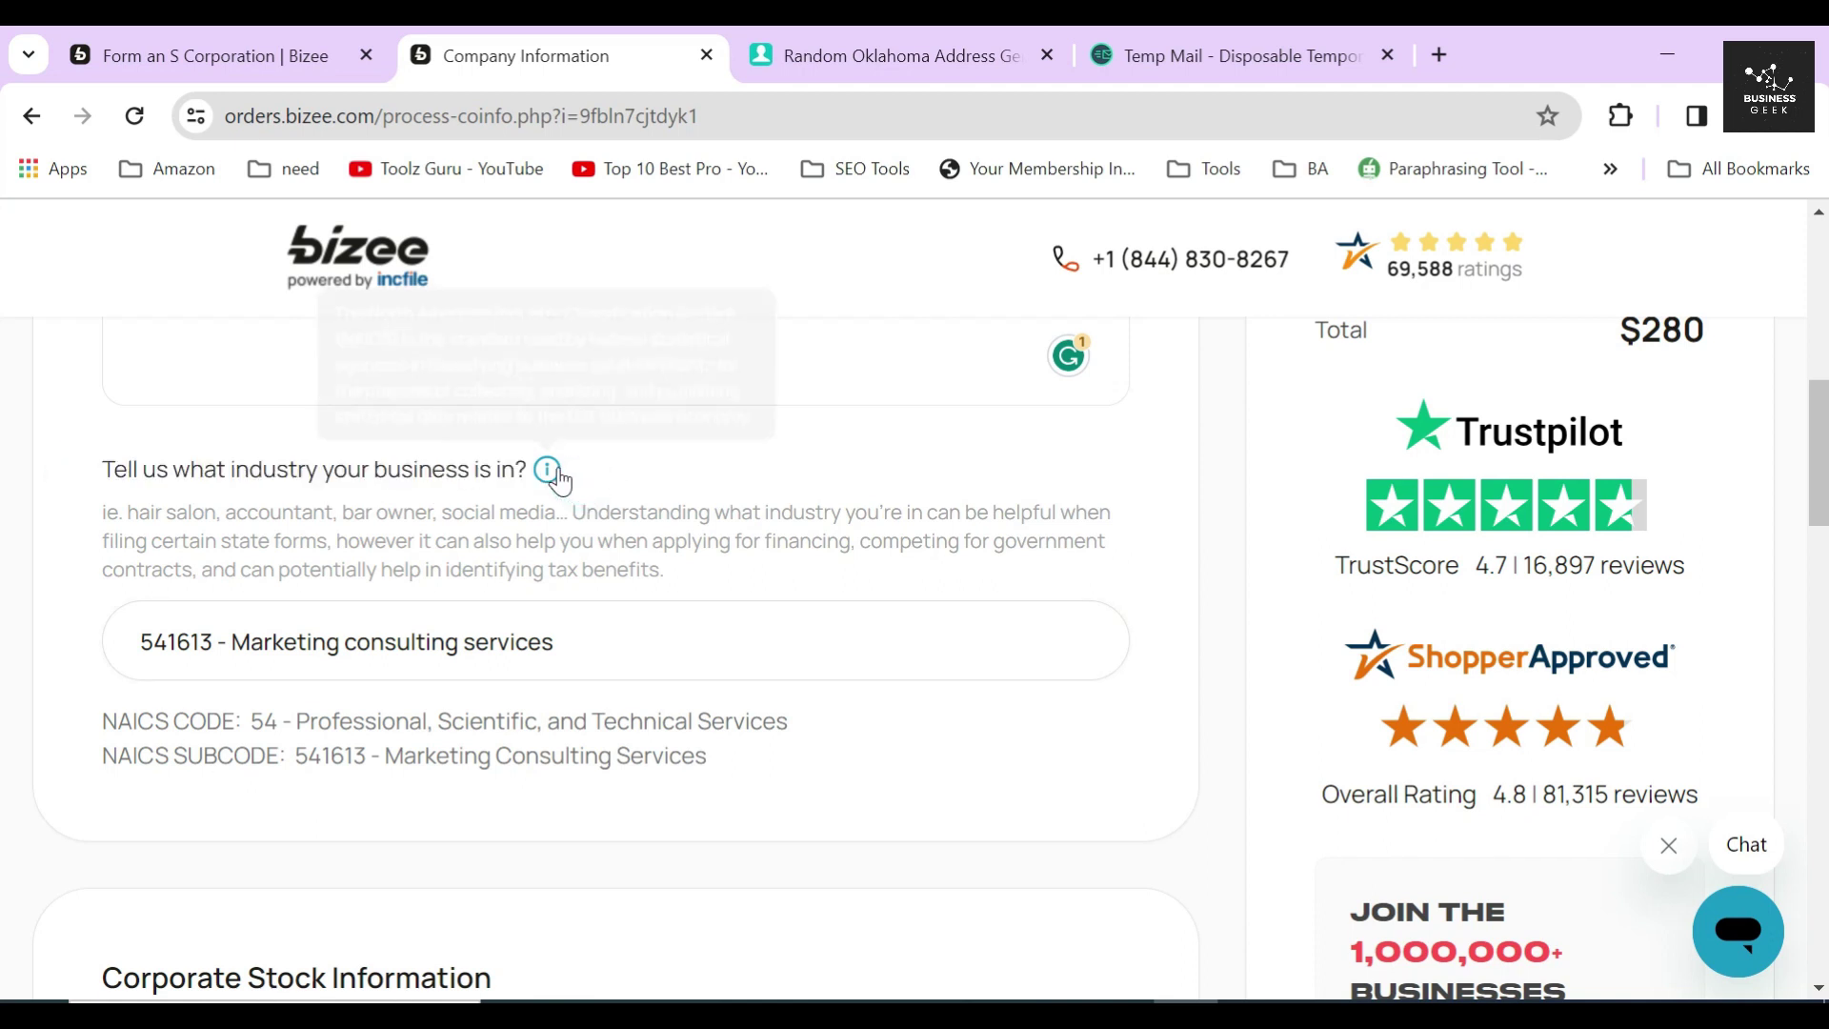
mouse_move(552, 477)
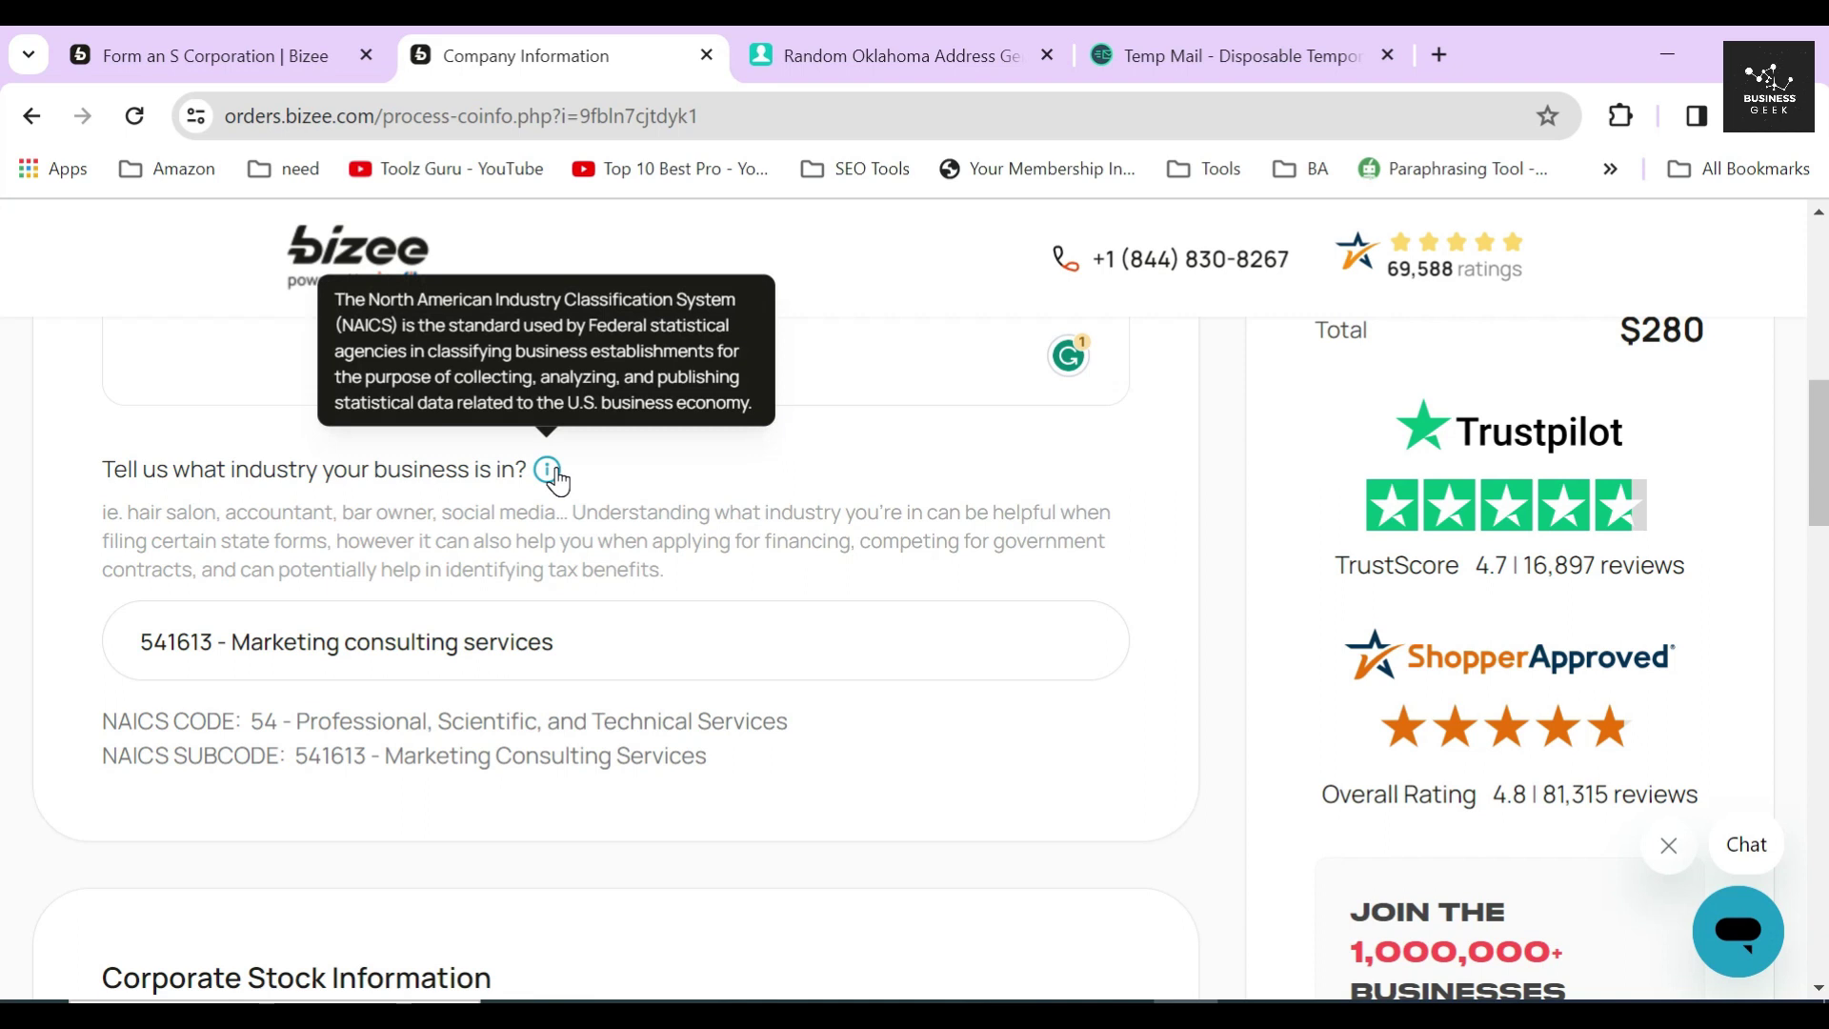
scroll(329, 503, "down", 3)
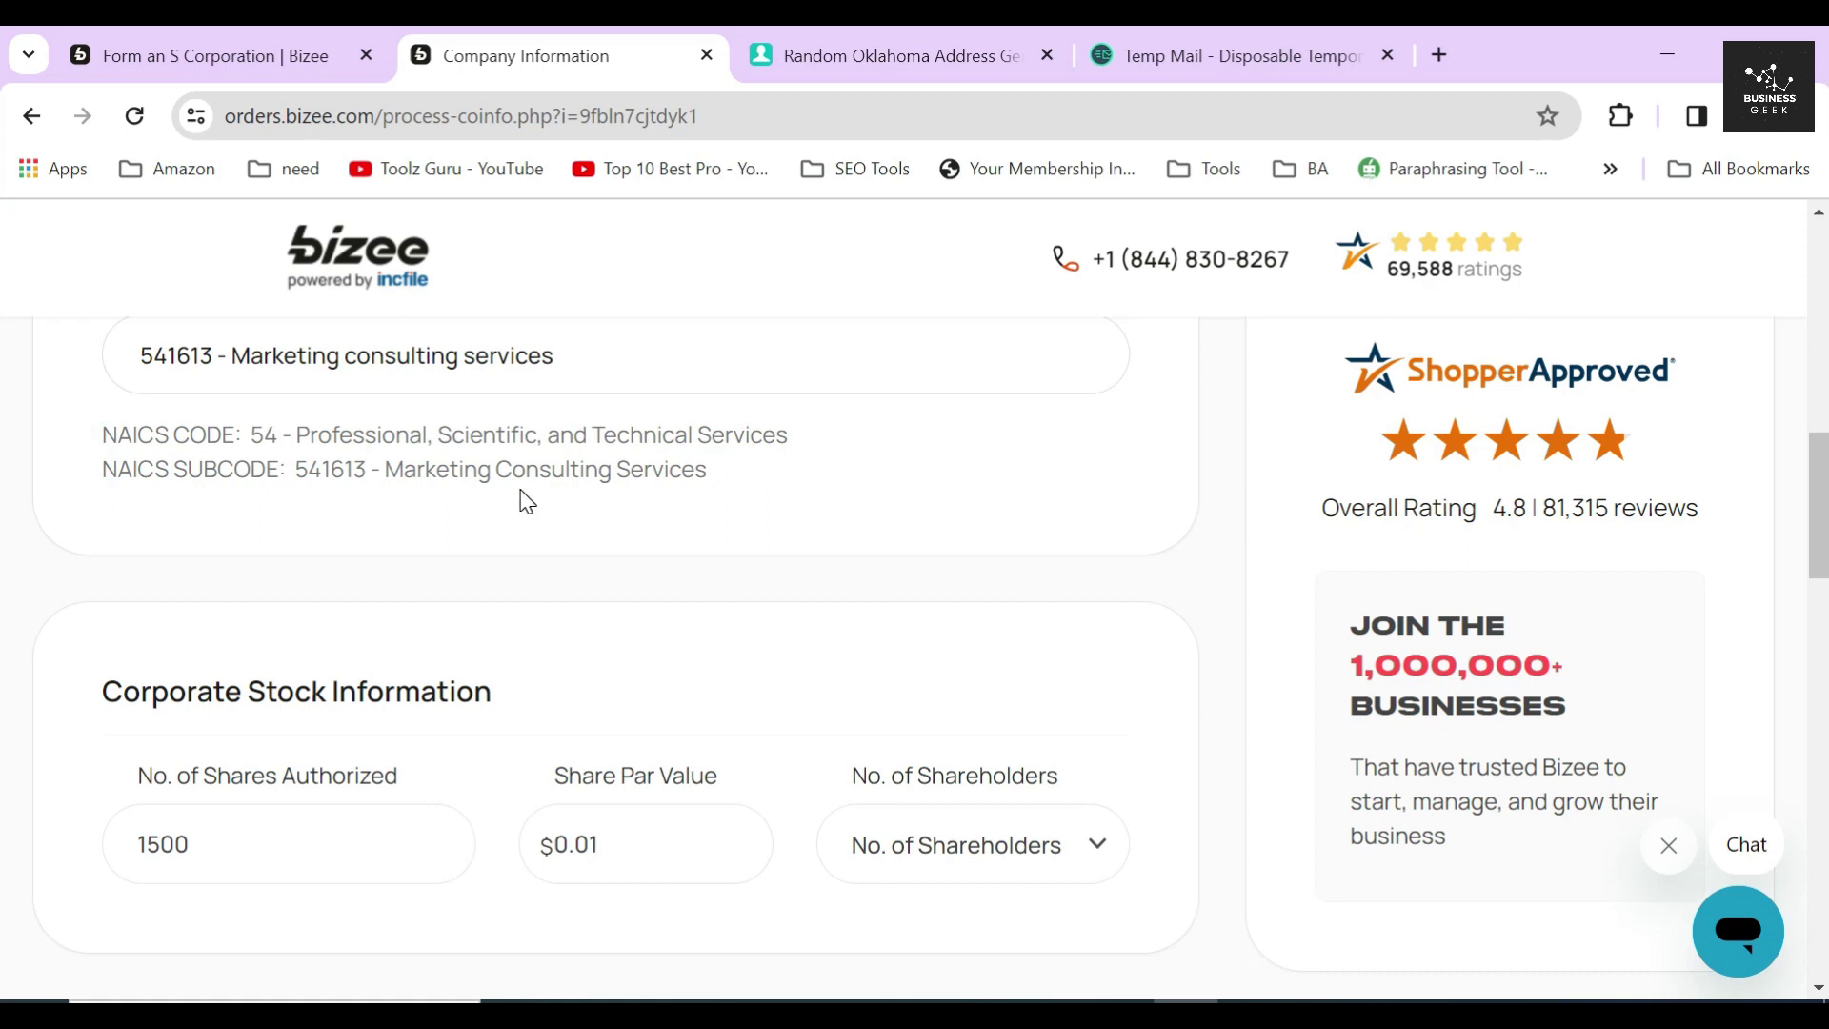
Change shares authorized from 1500 to 1000 and the share par value from 0.01 to $1.
scroll(526, 501, "down", 3)
left_click_drag(89, 393, 534, 413)
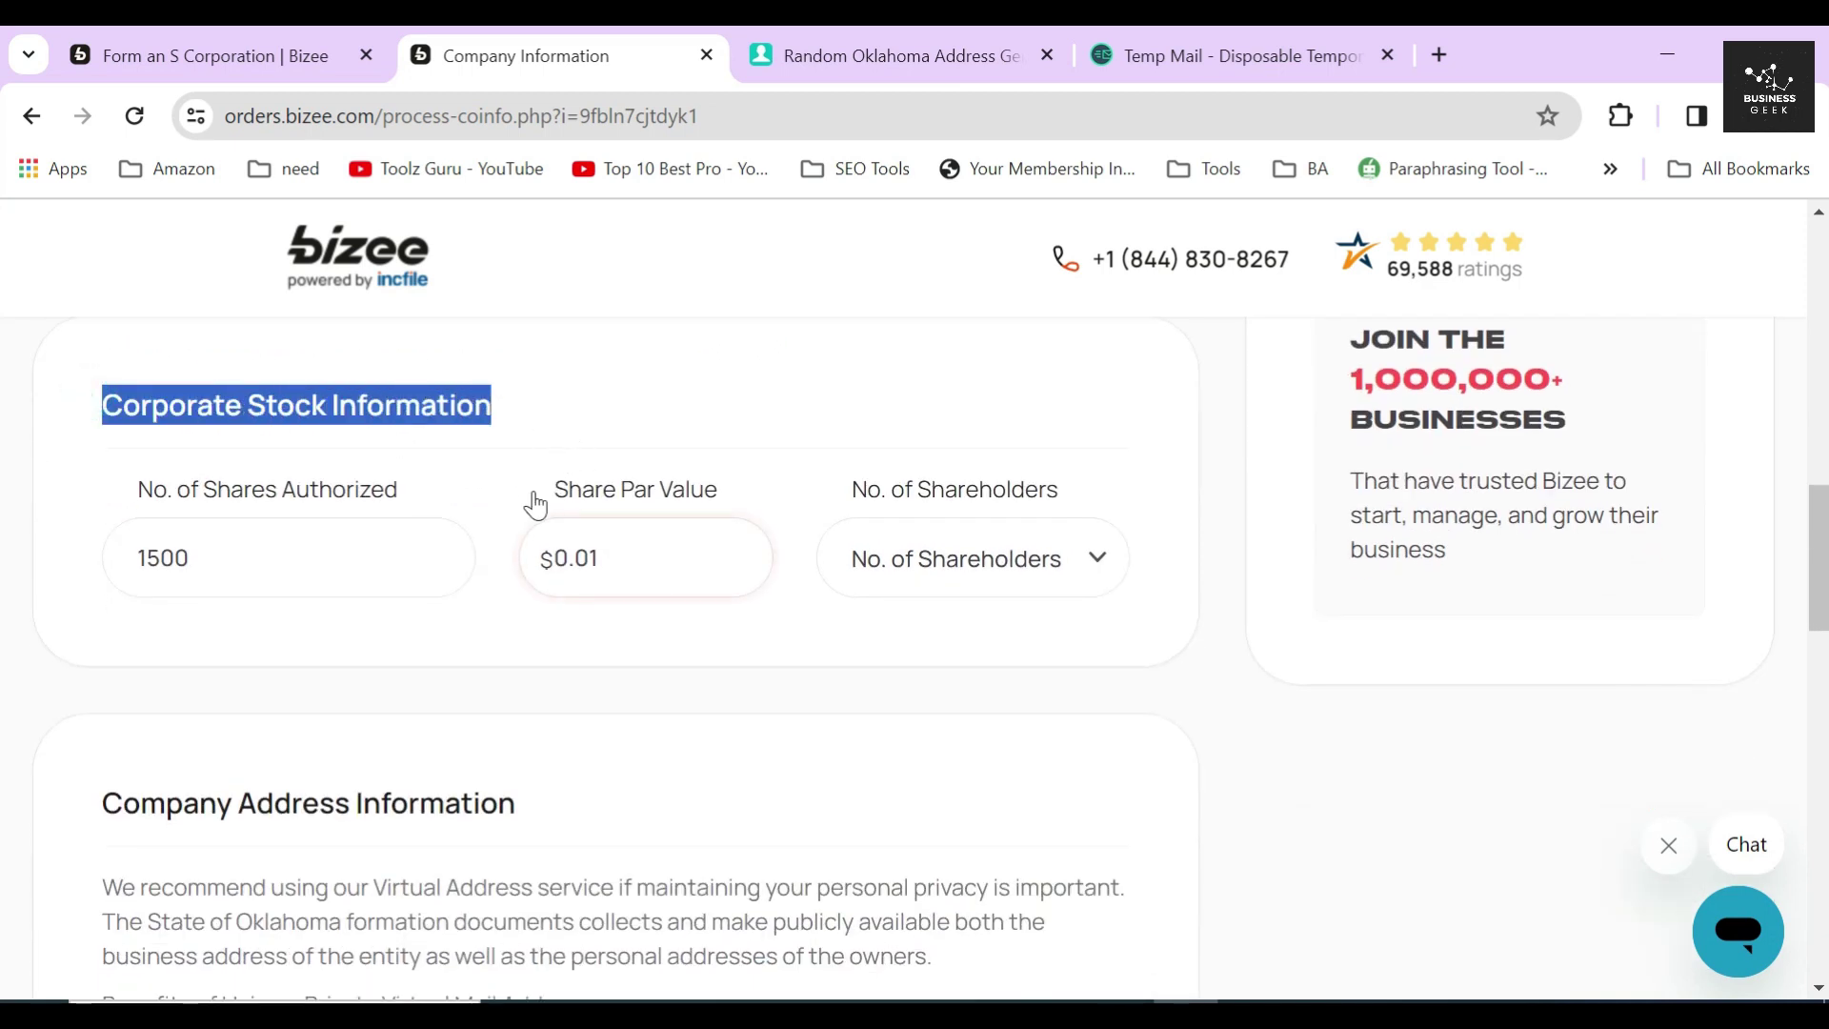
left_click(204, 553)
left_click_drag(147, 558, 159, 559)
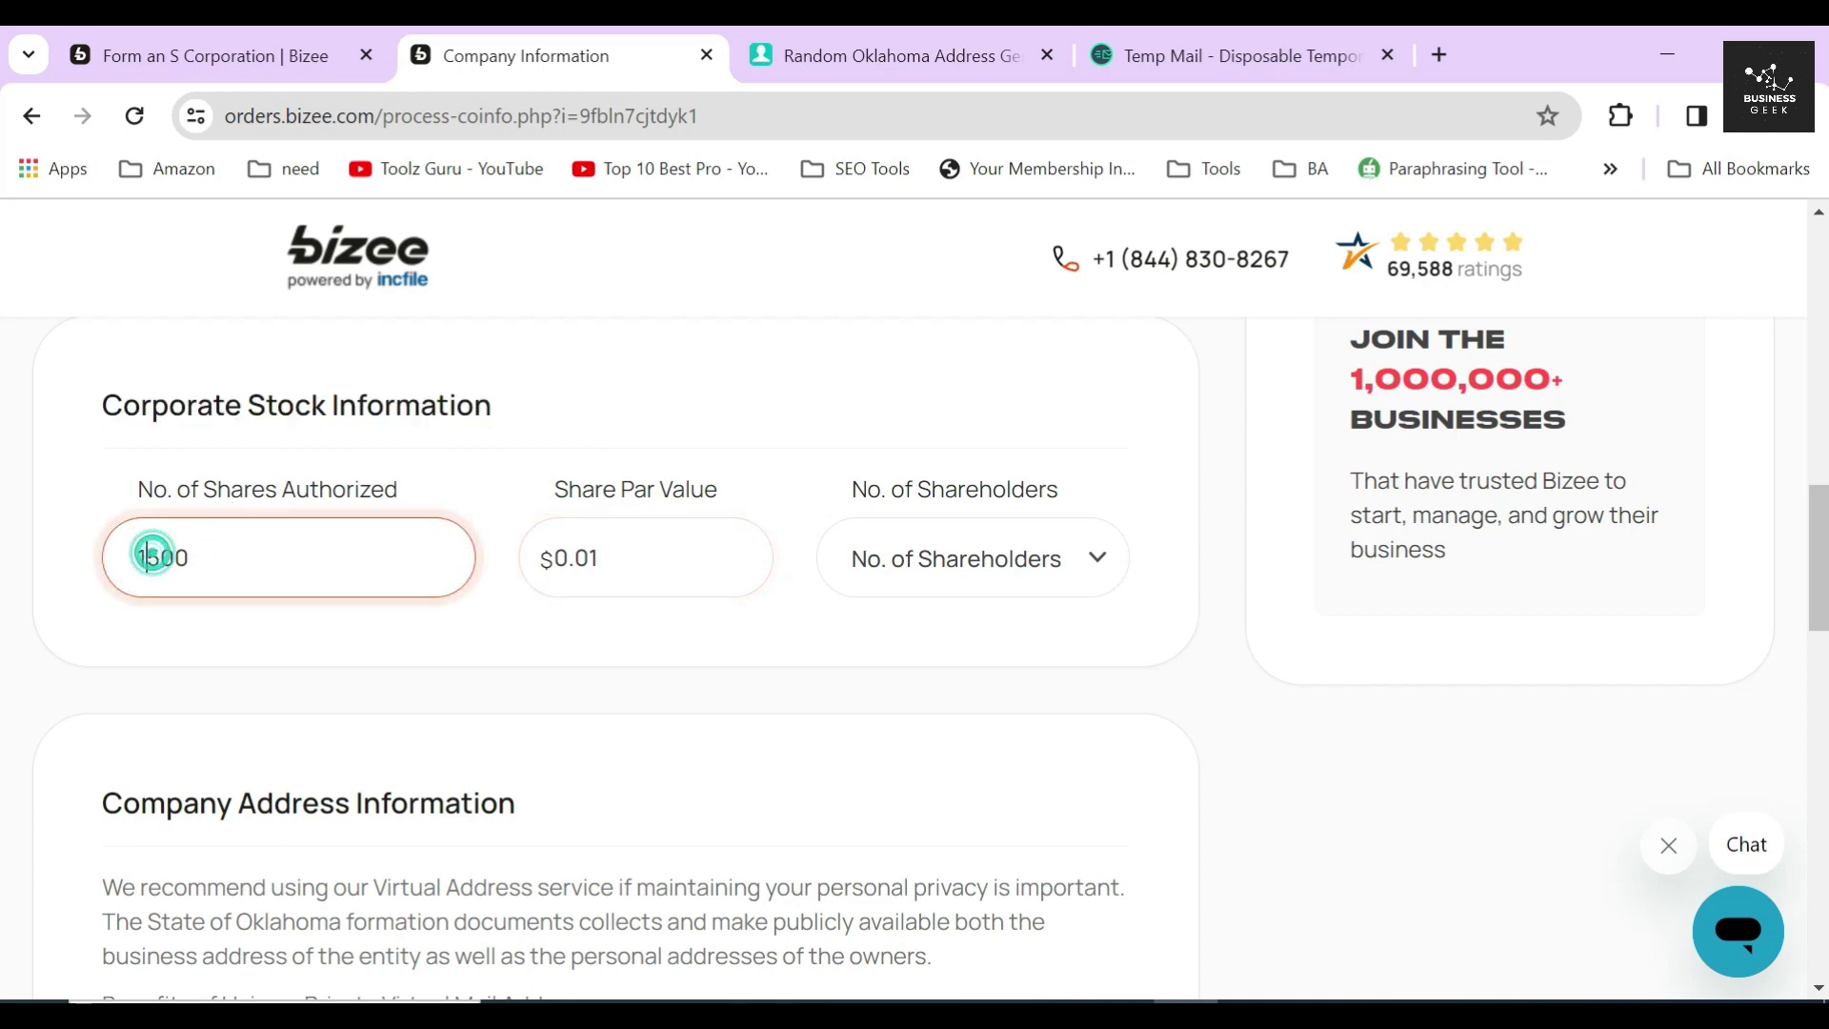
type("0")
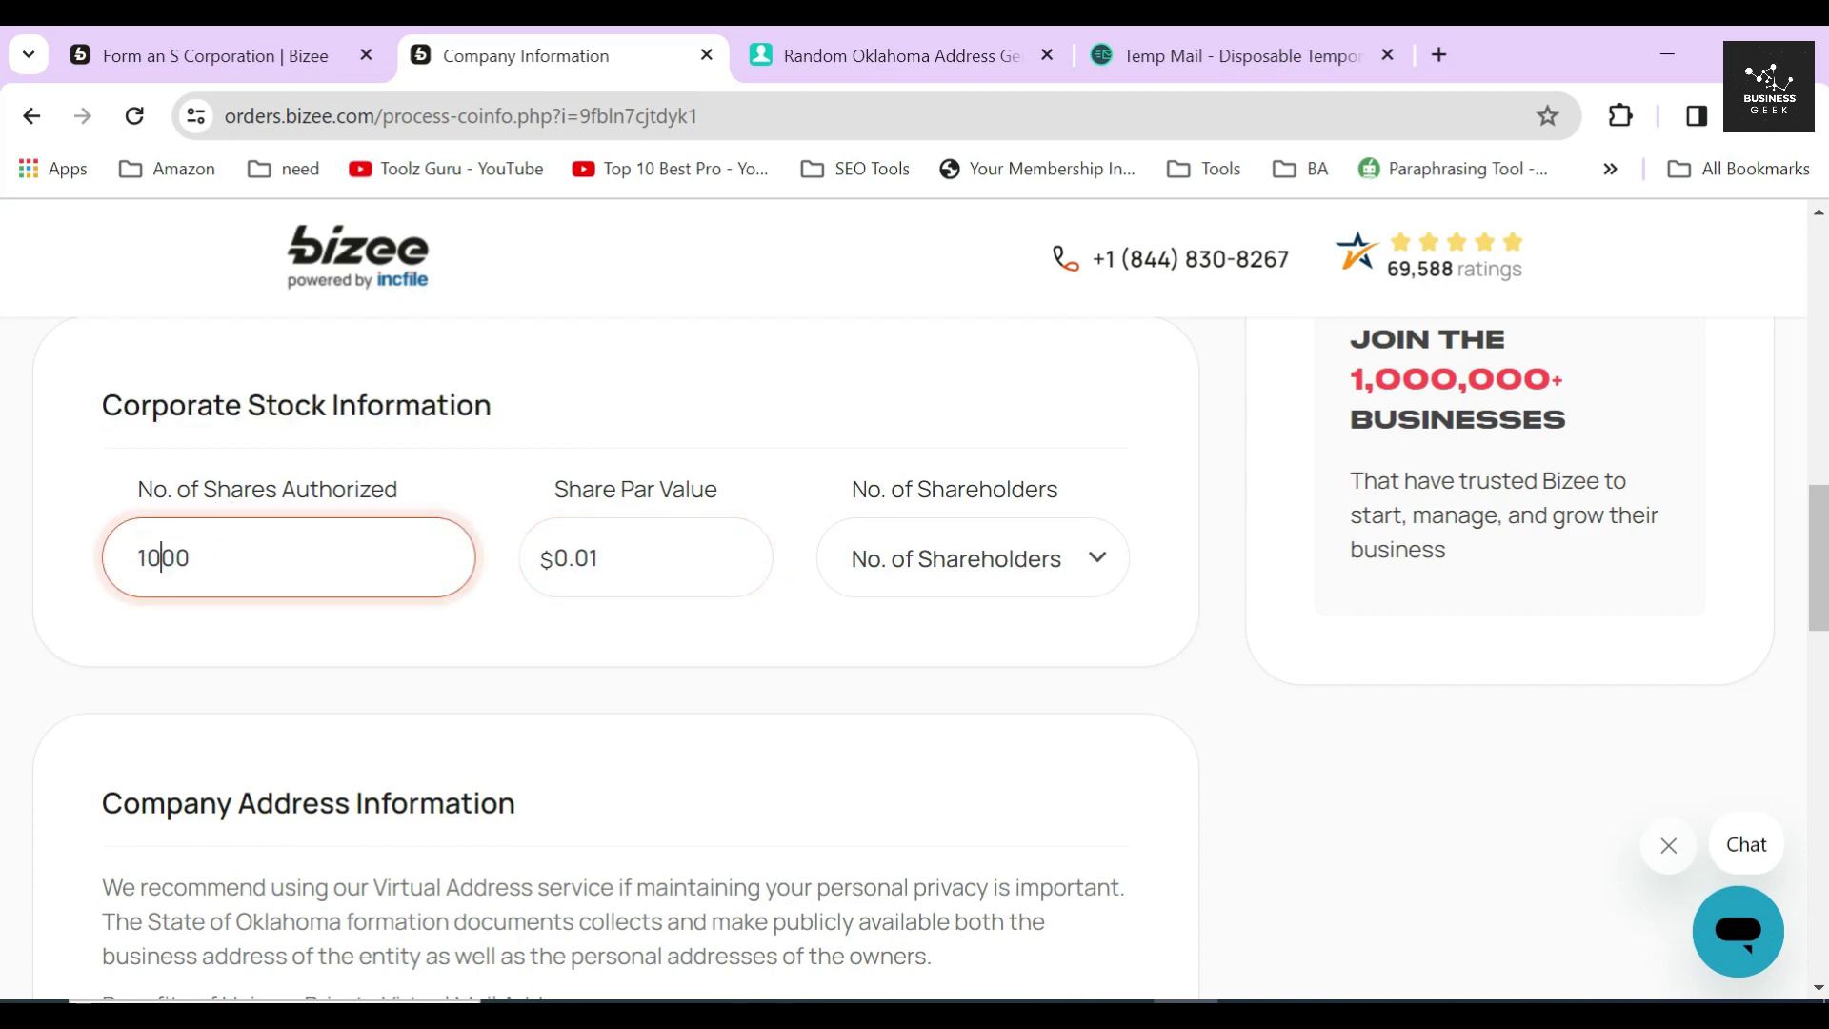
left_click(601, 559)
left_click_drag(600, 558, 506, 559)
type("1")
left_click(562, 646)
Check the 1000 shares authorized and $1 par value entries.
left_click(127, 486)
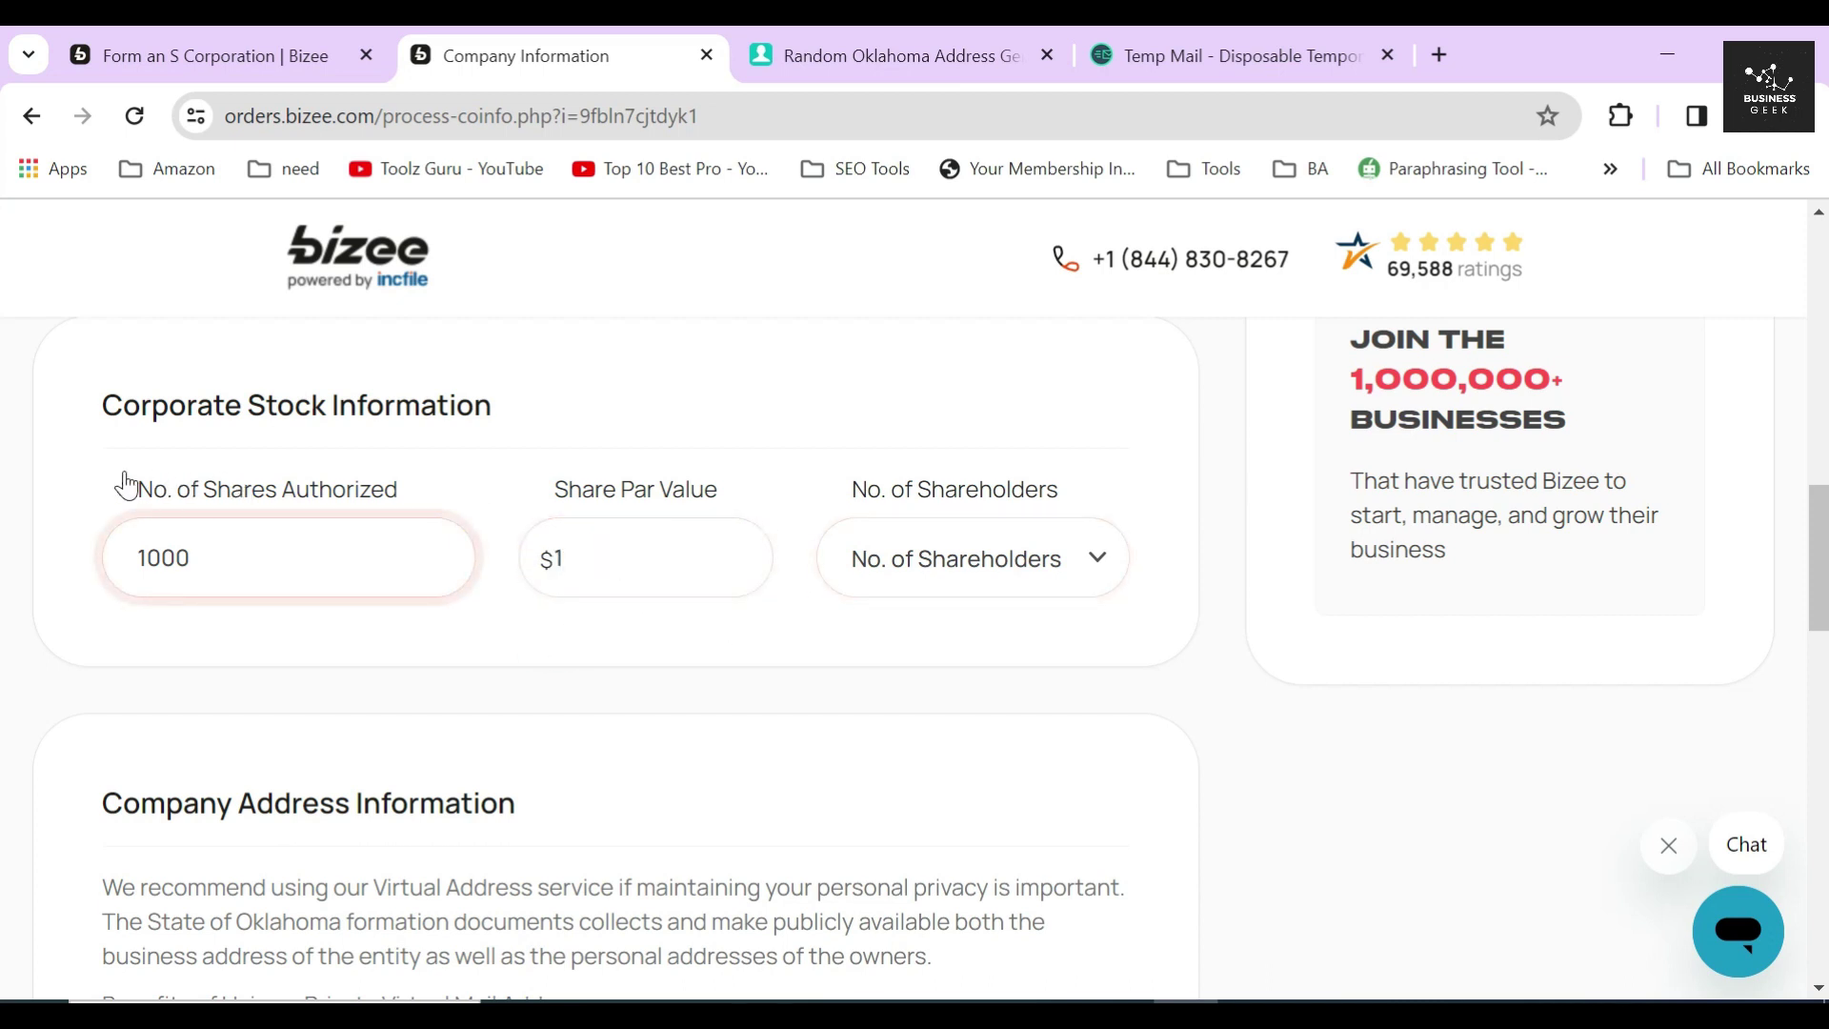
left_click_drag(115, 471, 448, 489)
left_click(235, 563)
double_click(232, 562)
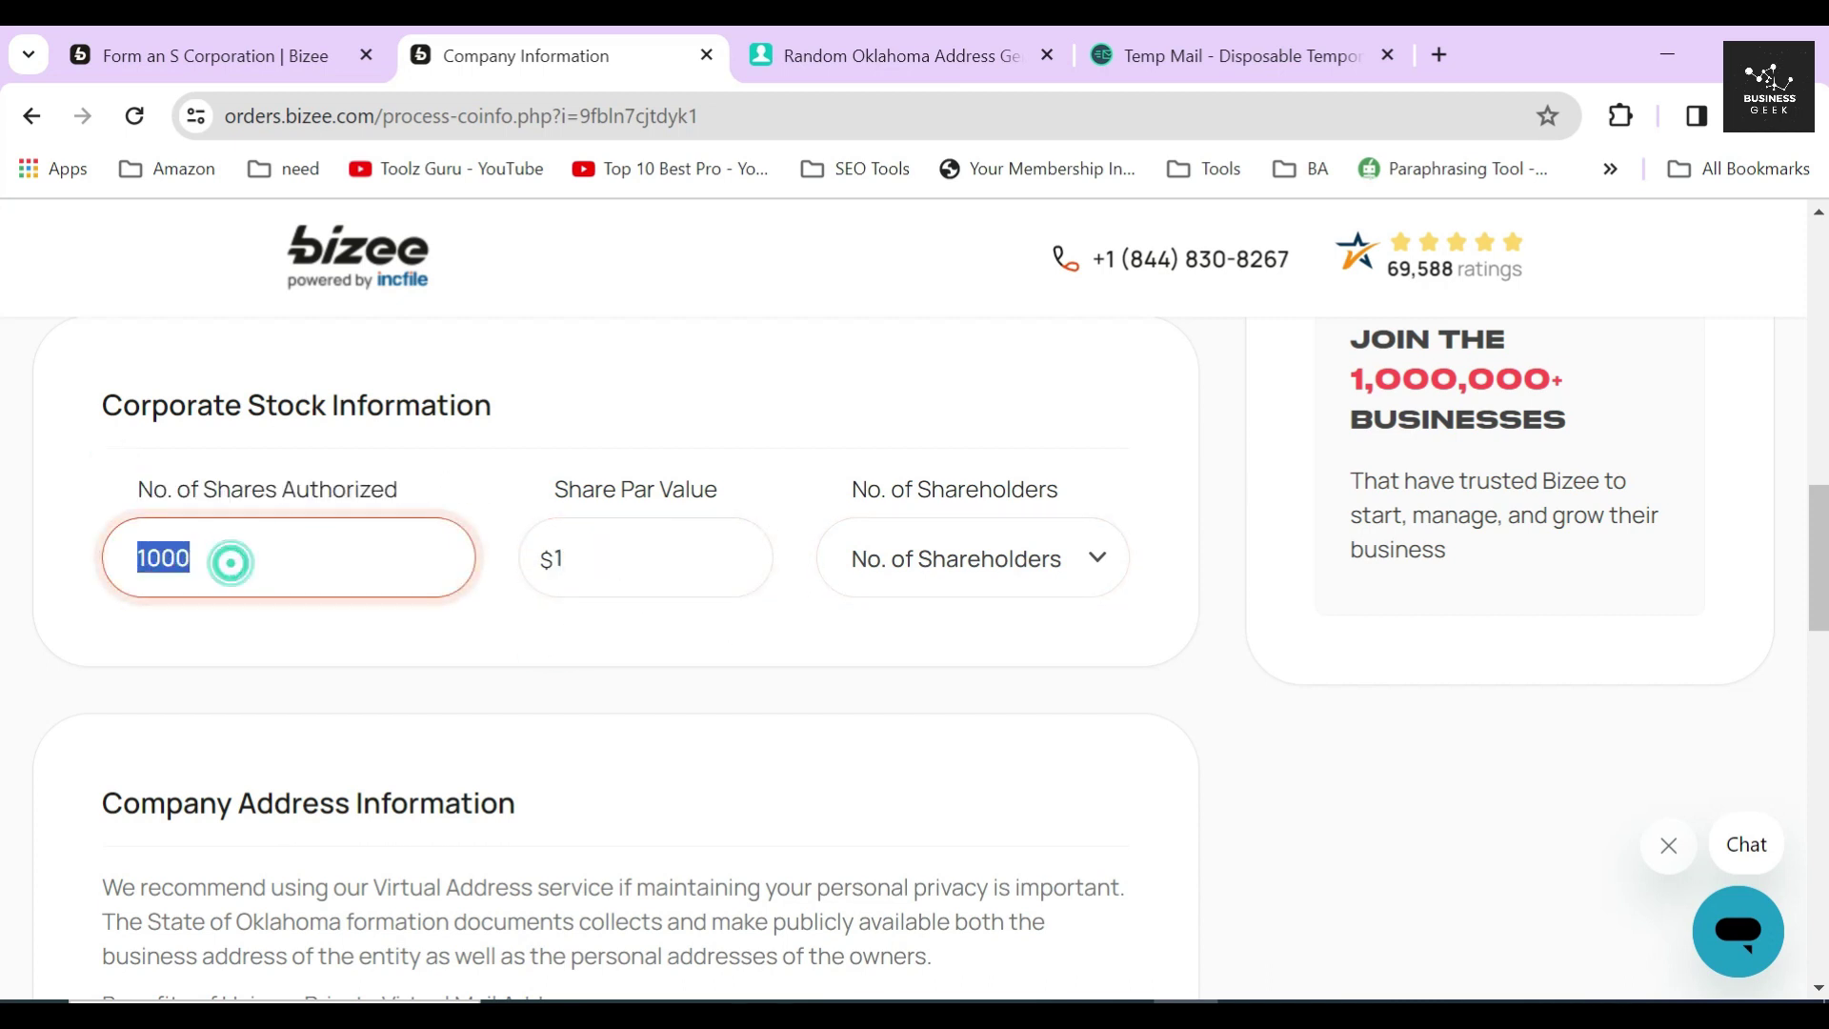
left_click(514, 649)
left_click_drag(523, 486, 821, 494)
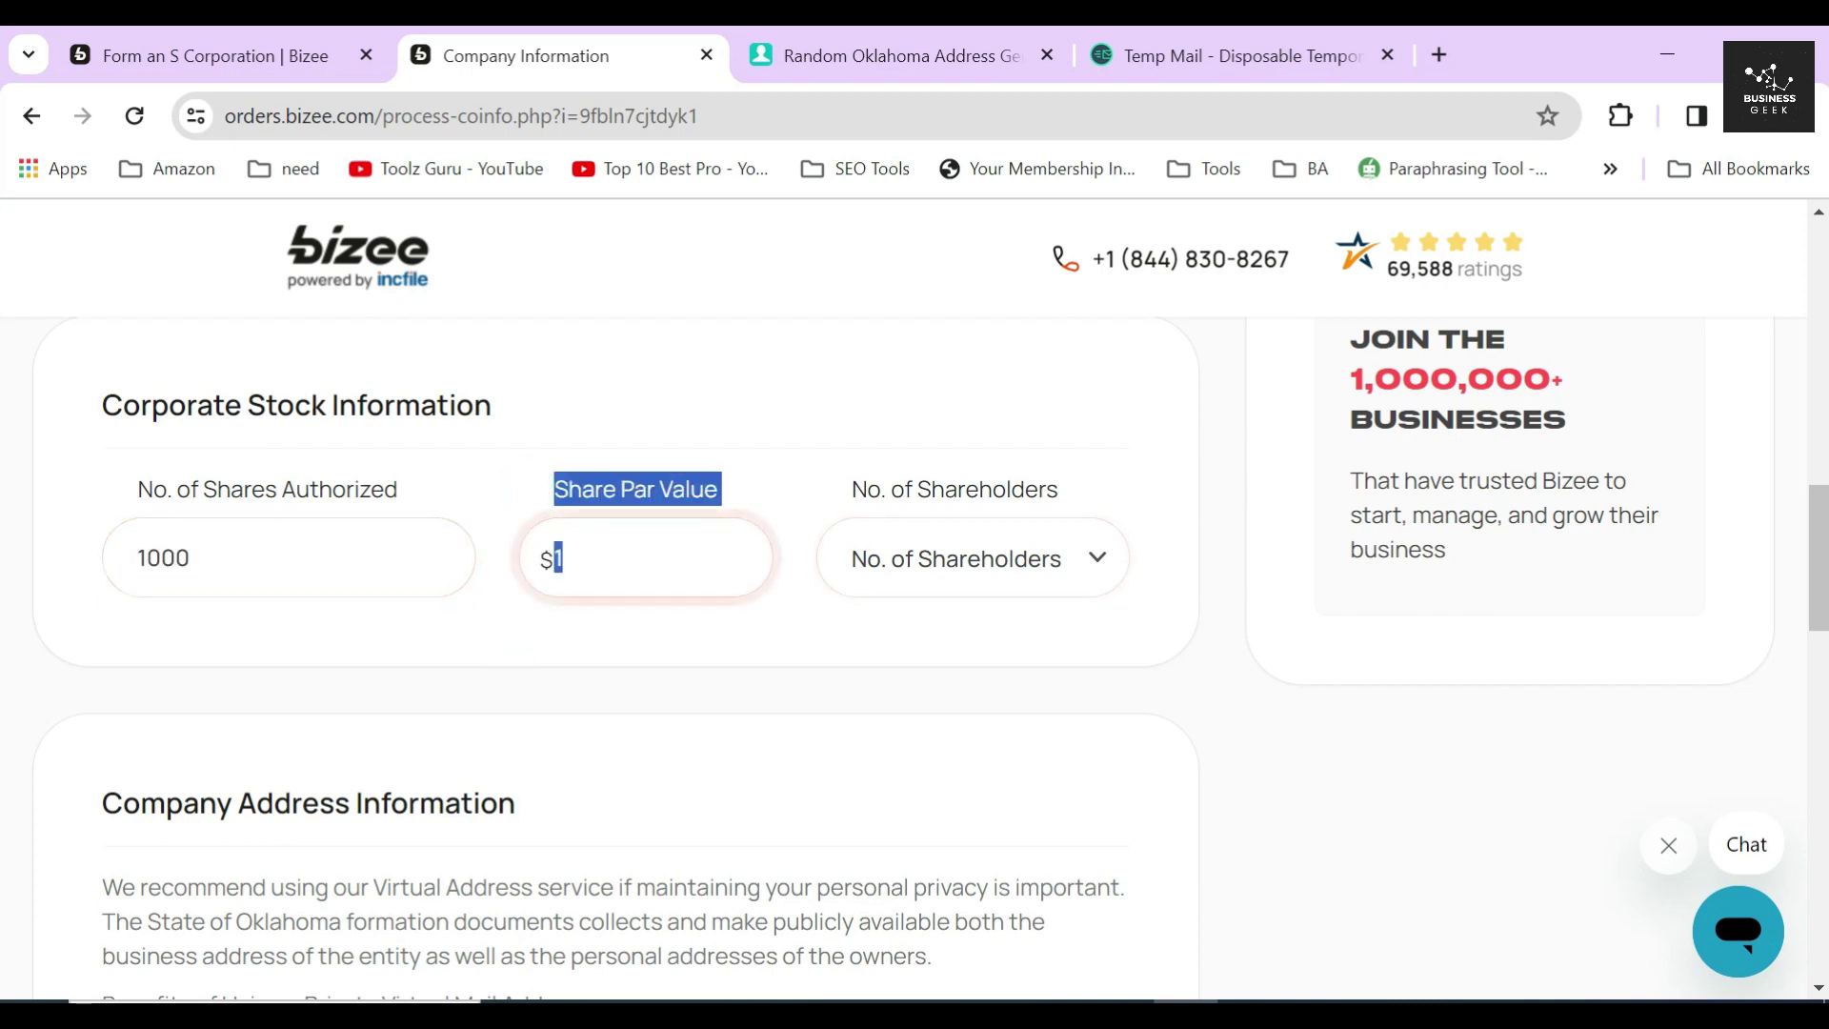
left_click(603, 643)
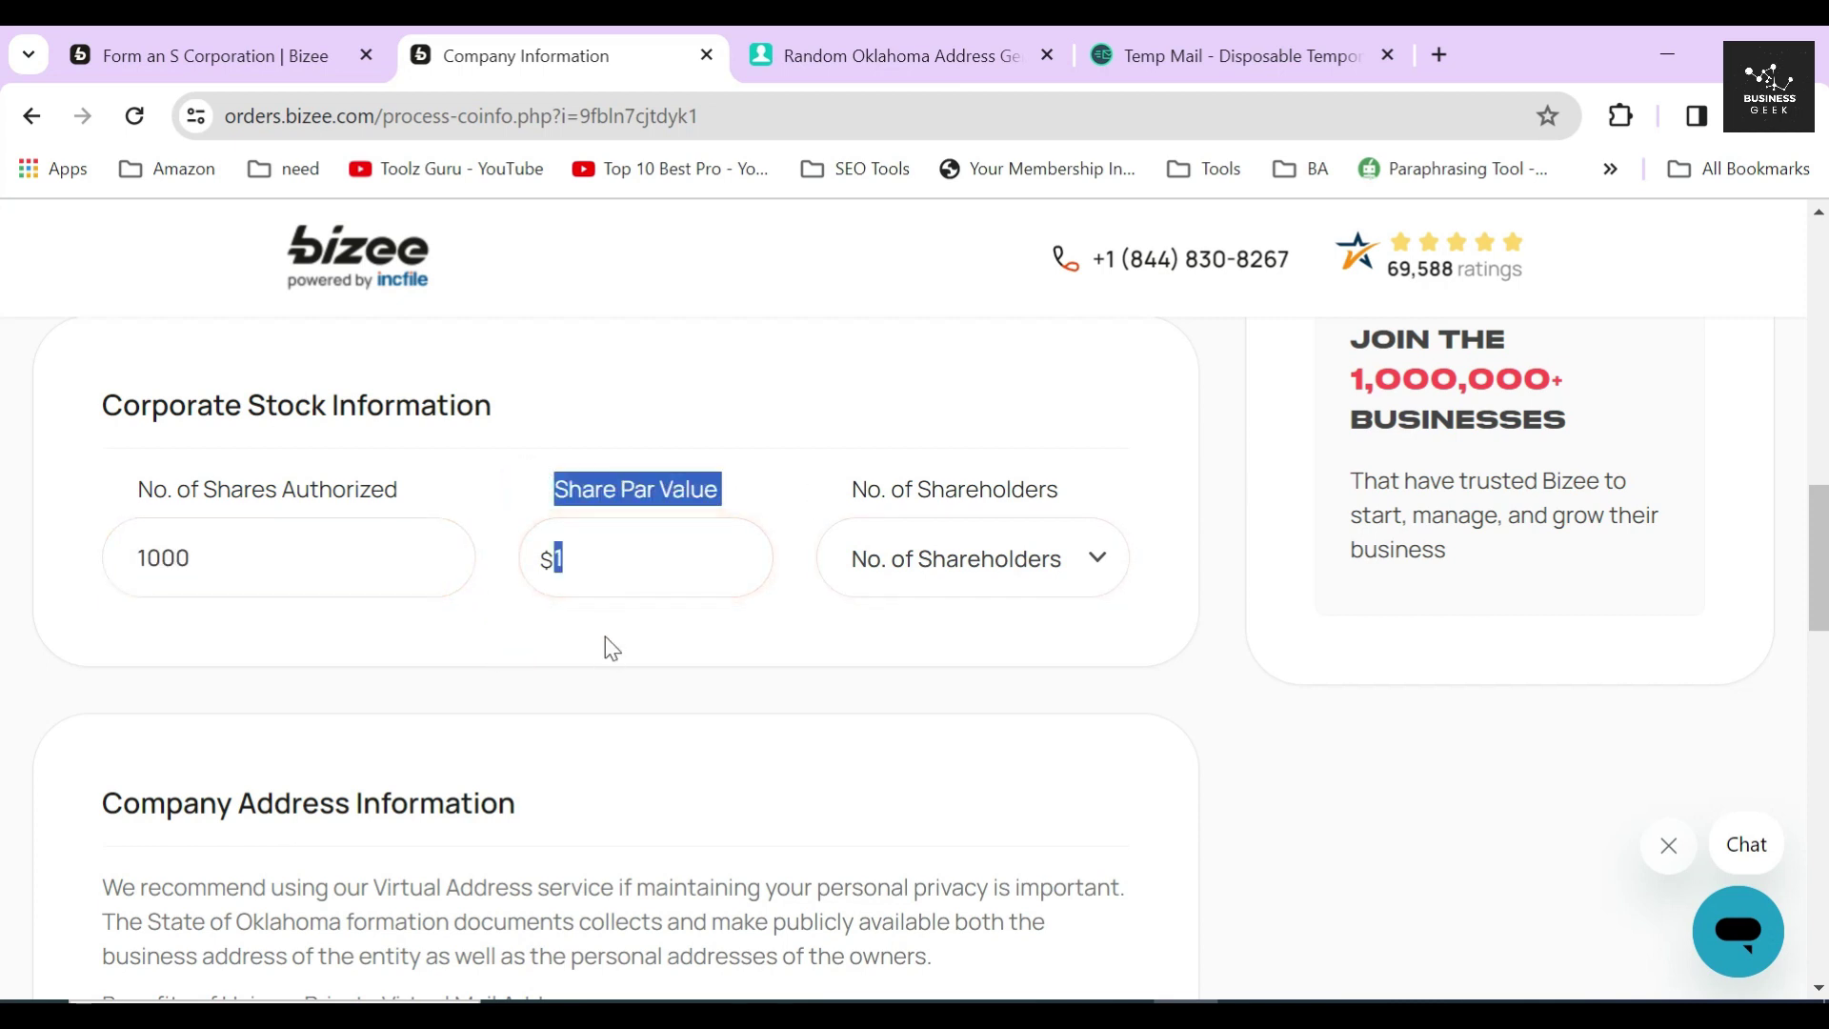
left_click(827, 488)
Set the number of shareholders to 2.
triple_click(829, 491)
left_click(1008, 563)
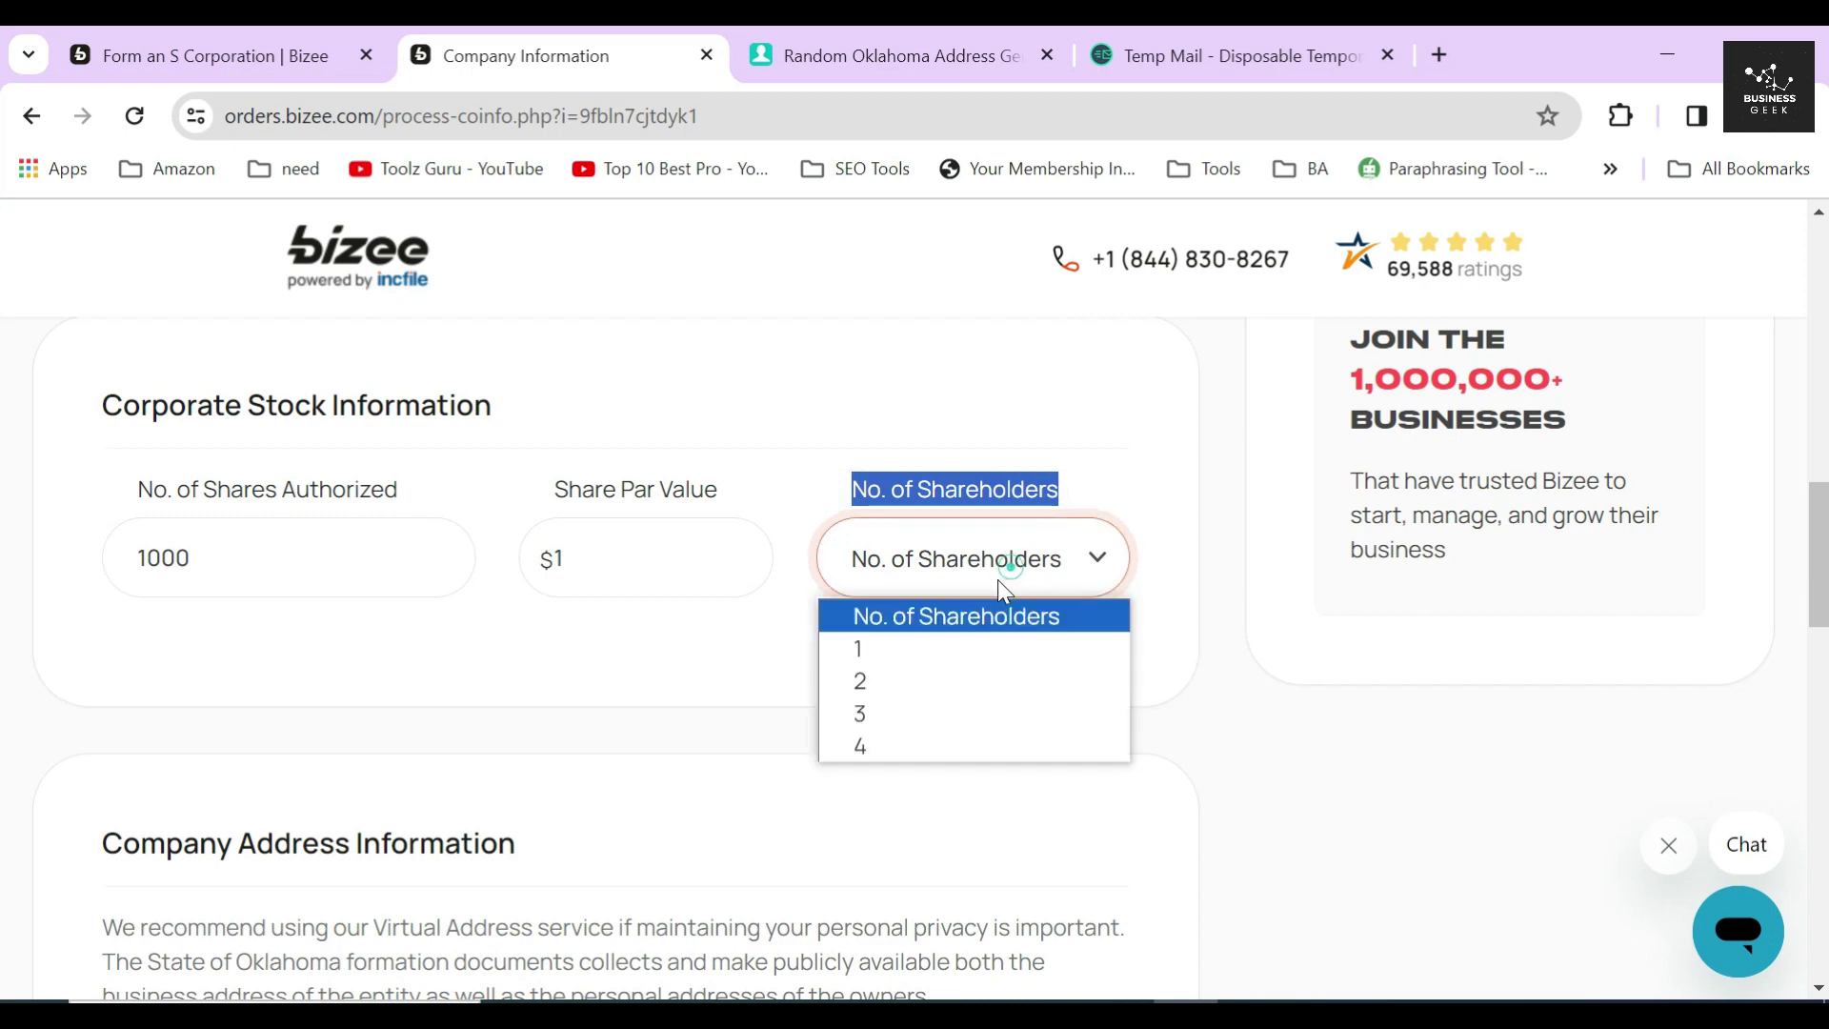
left_click(899, 679)
left_click(919, 568)
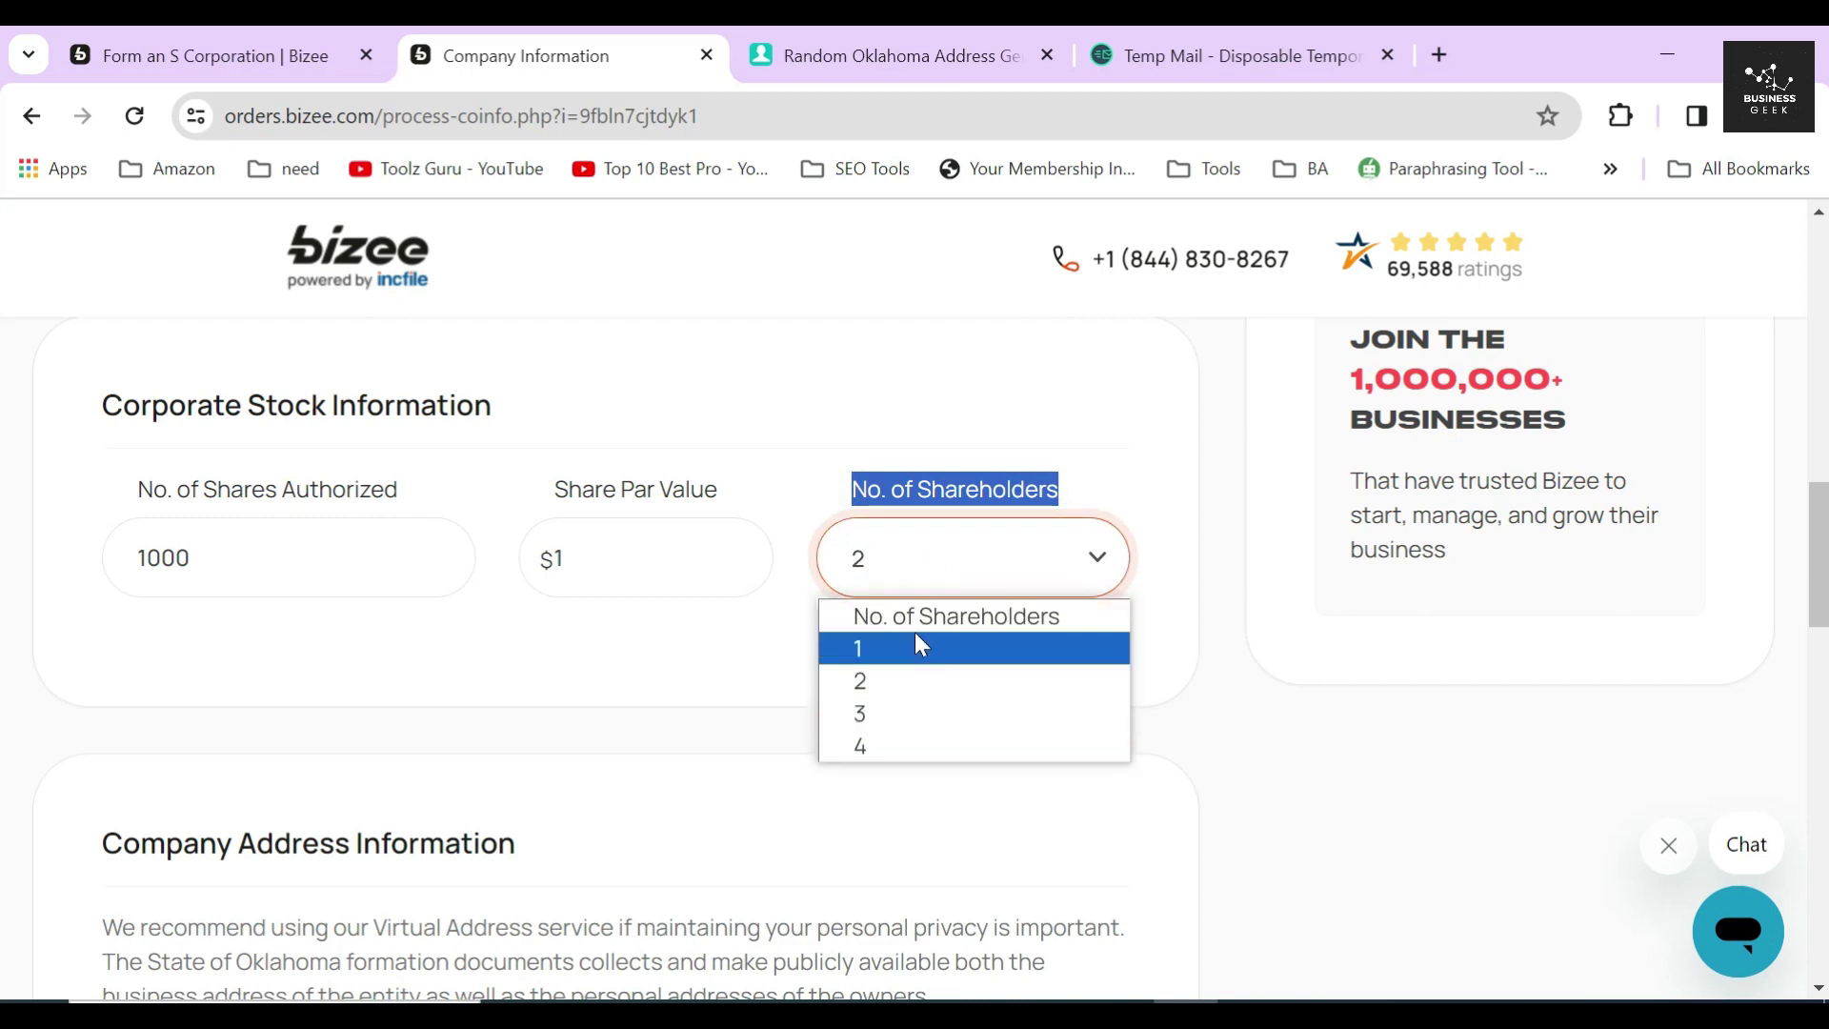
left_click(734, 647)
scroll(522, 695, "down", 5)
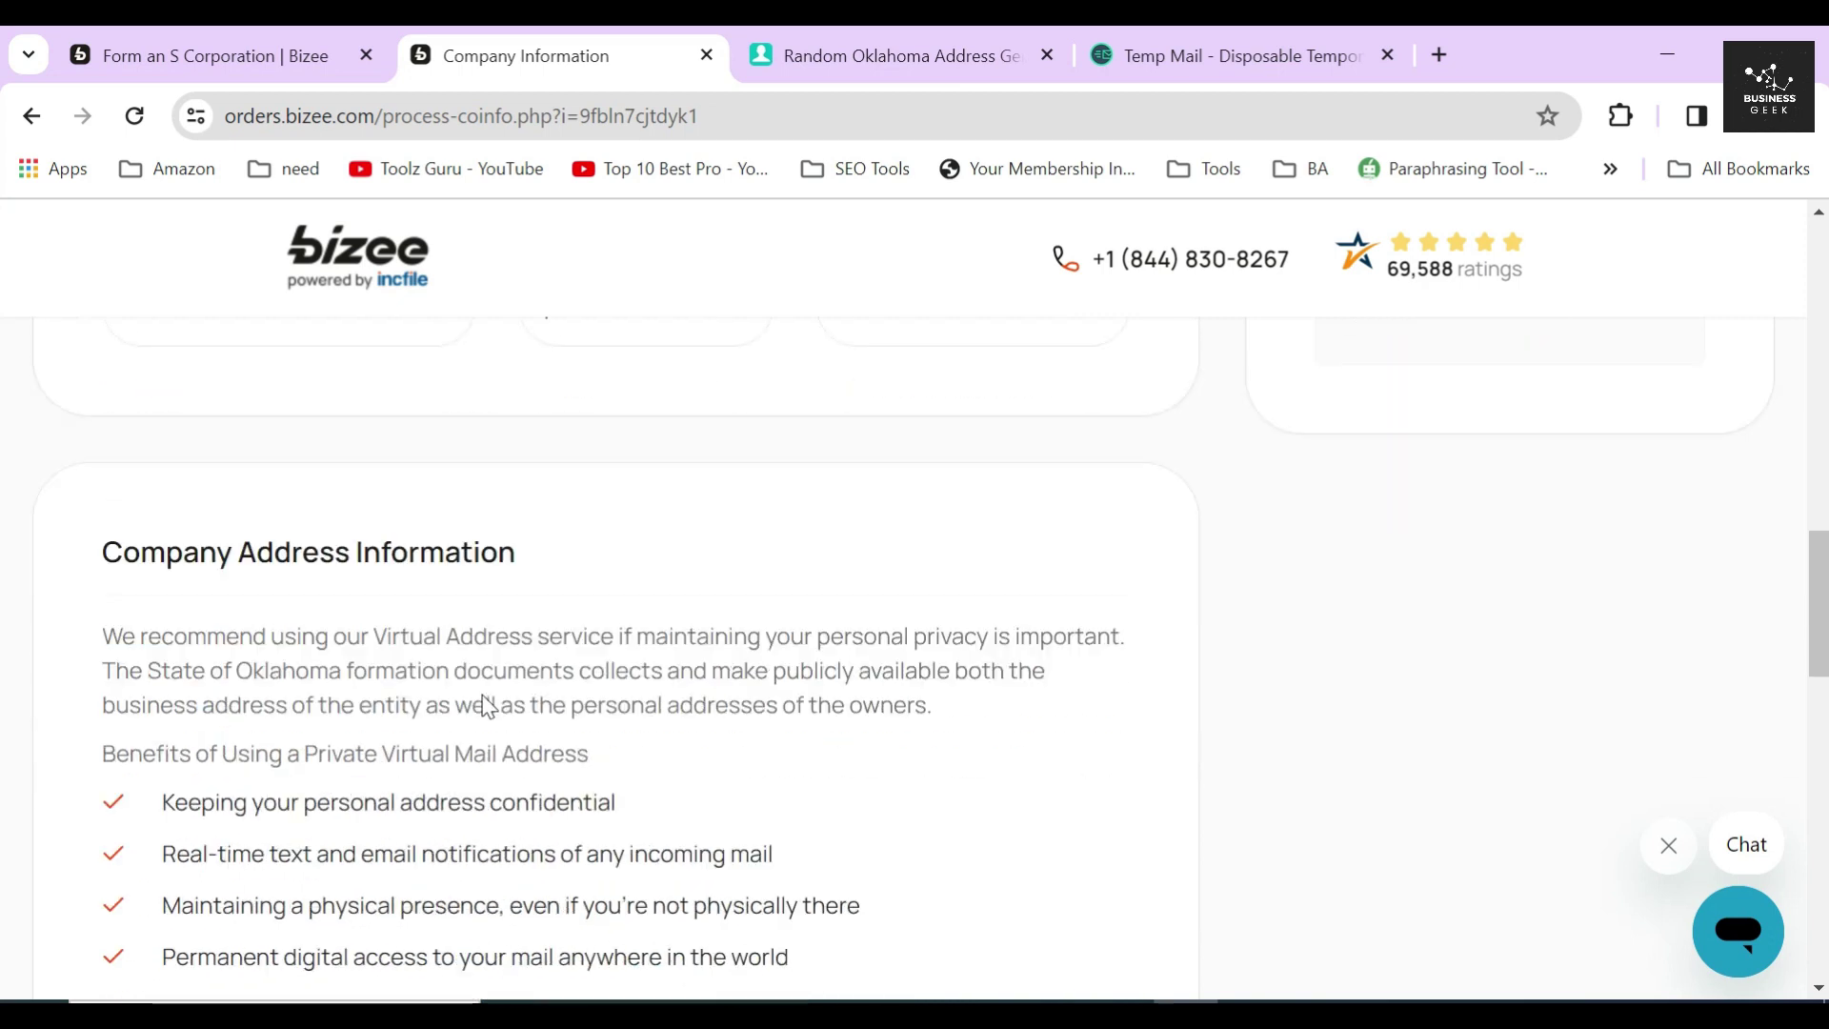
left_click_drag(97, 385, 536, 395)
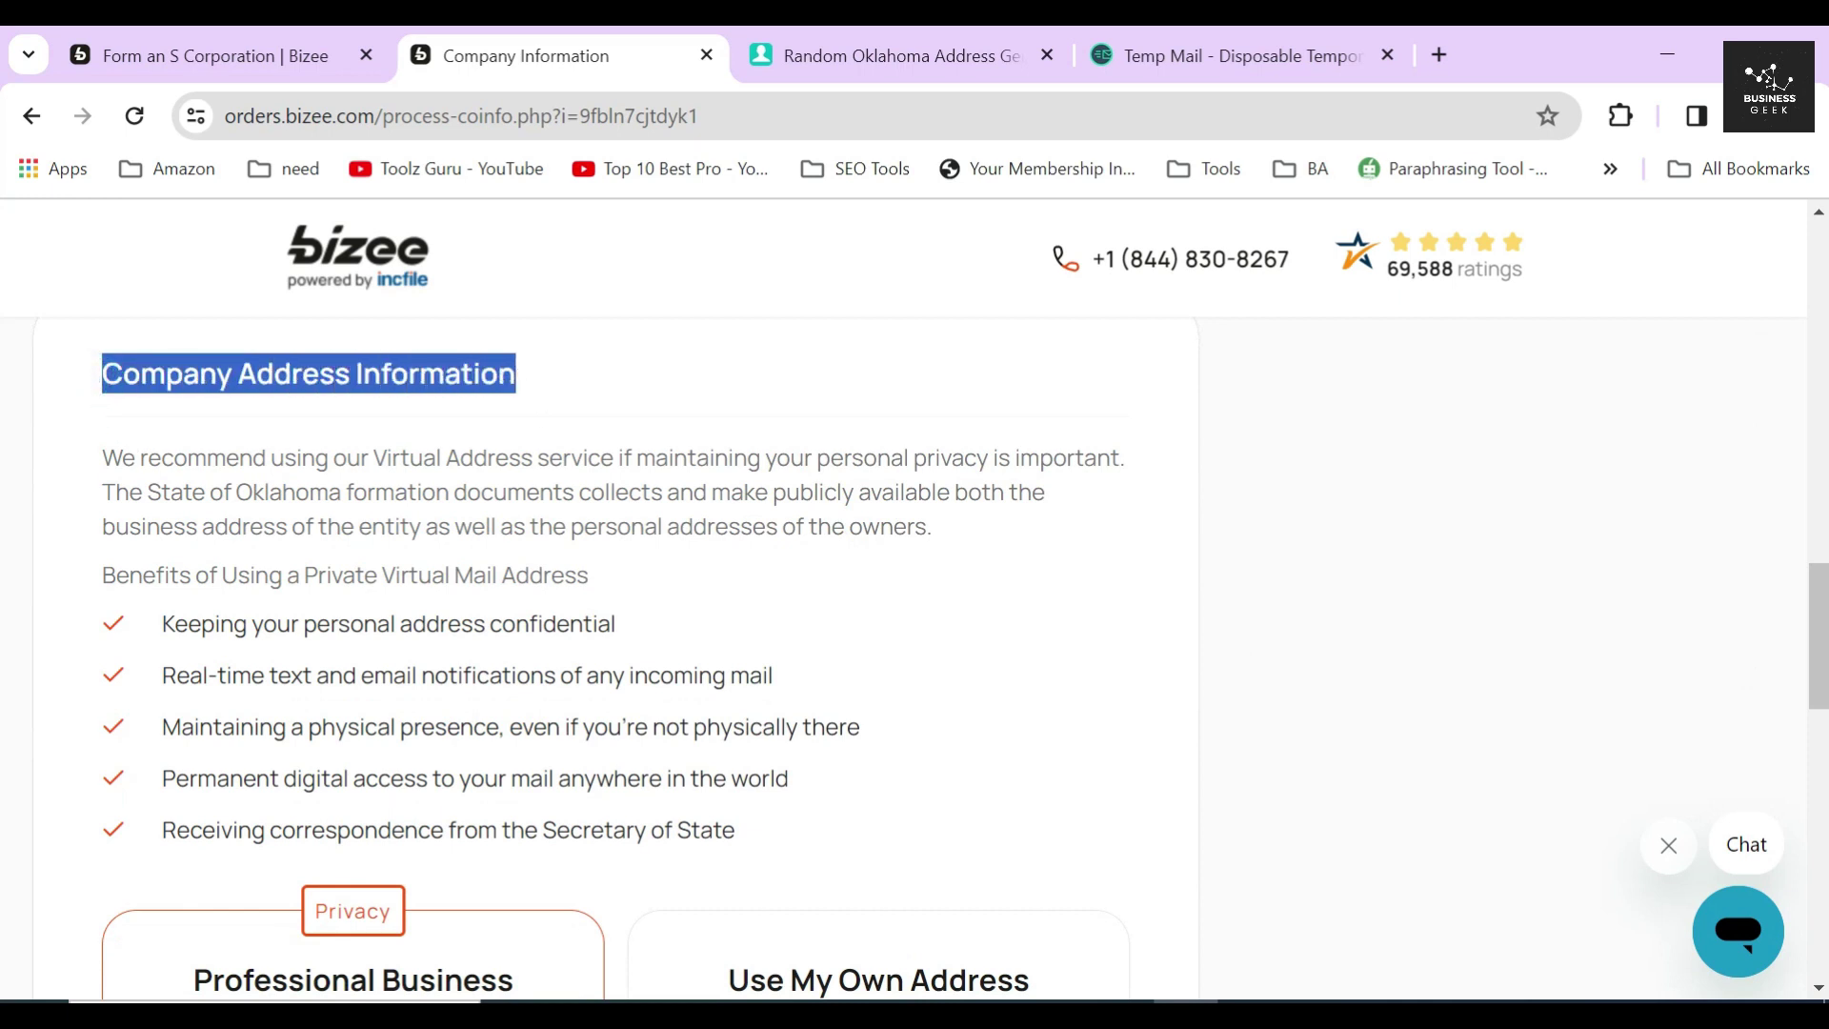
left_click_drag(93, 465, 624, 459)
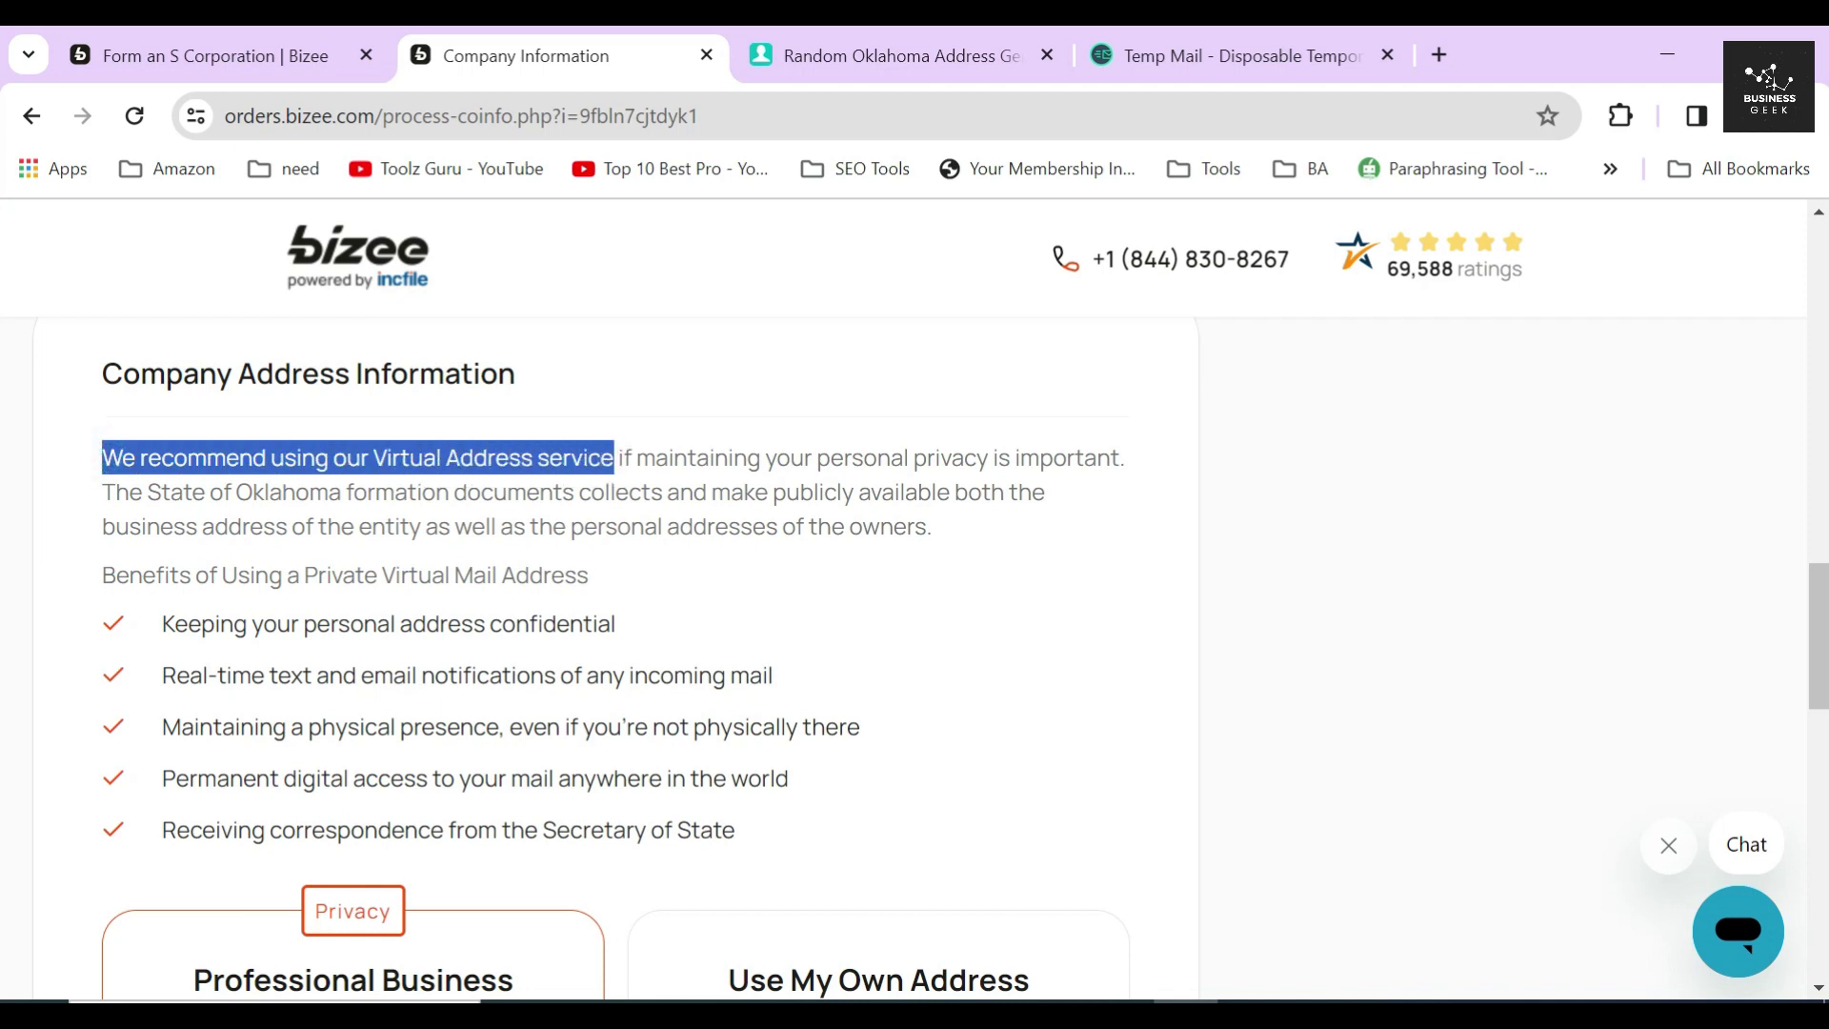
triple_click(328, 574)
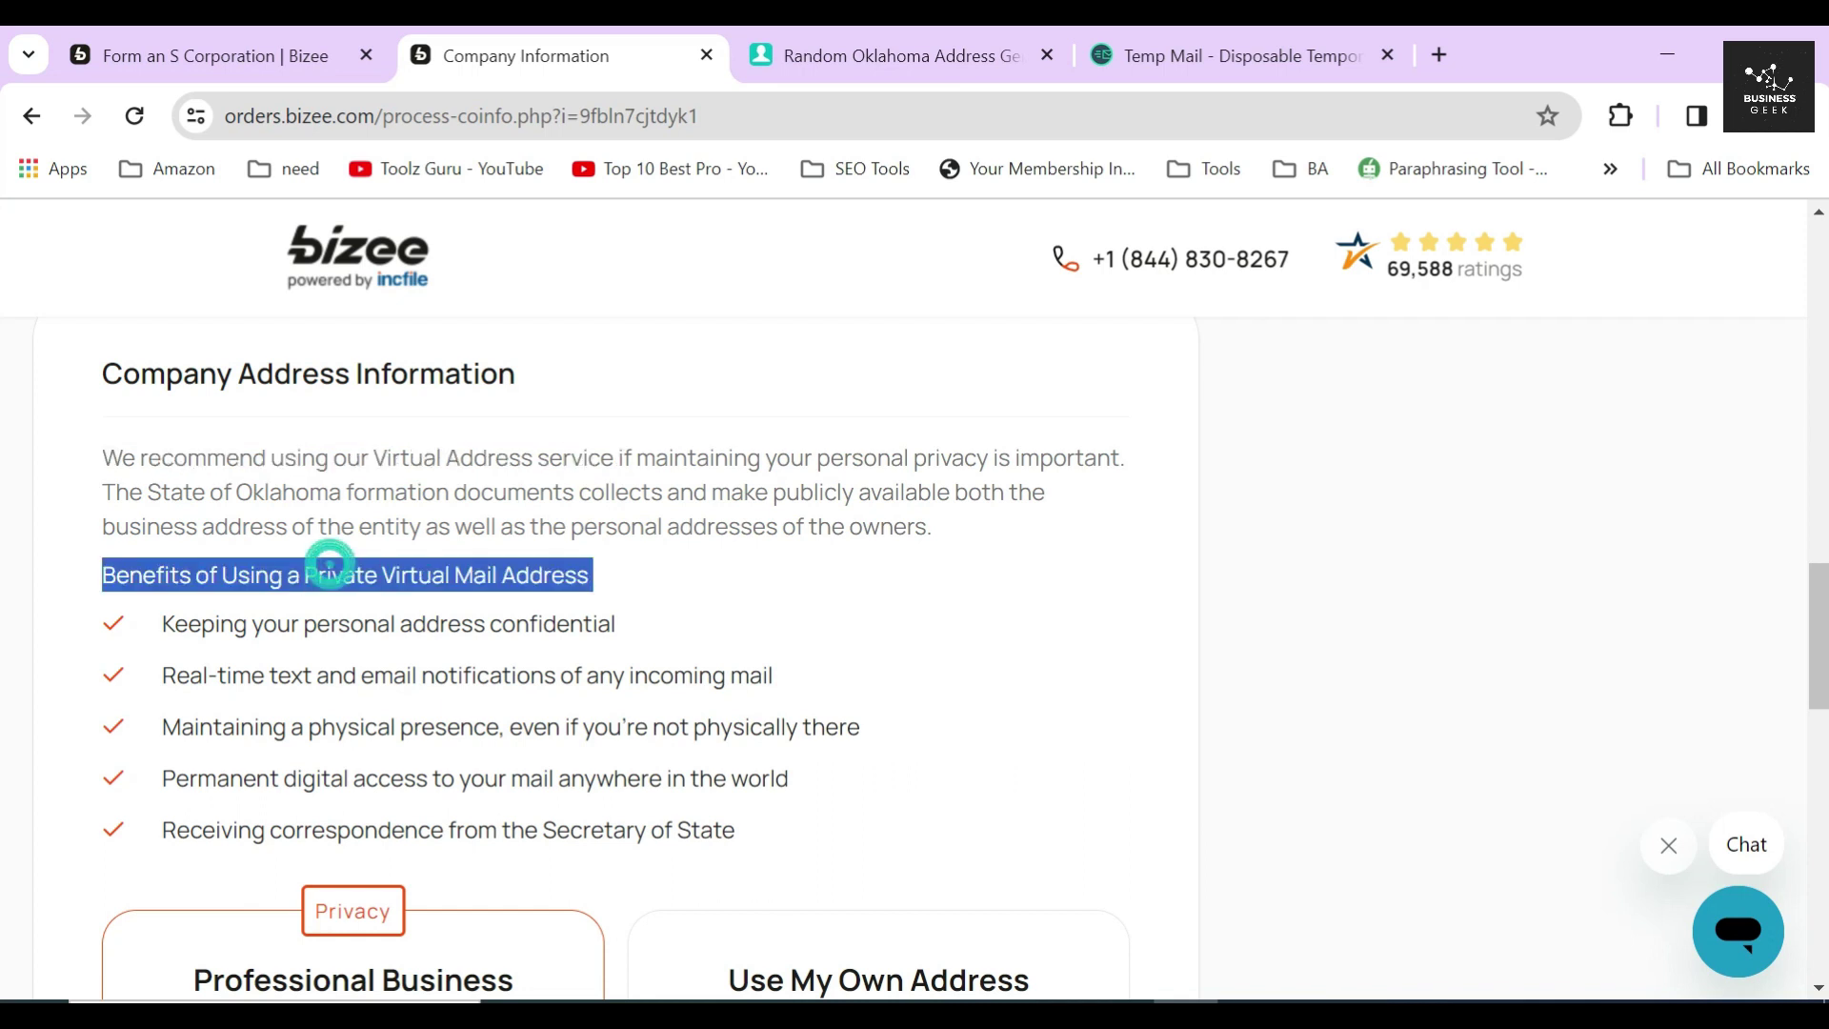
scroll(540, 600, "down", 2)
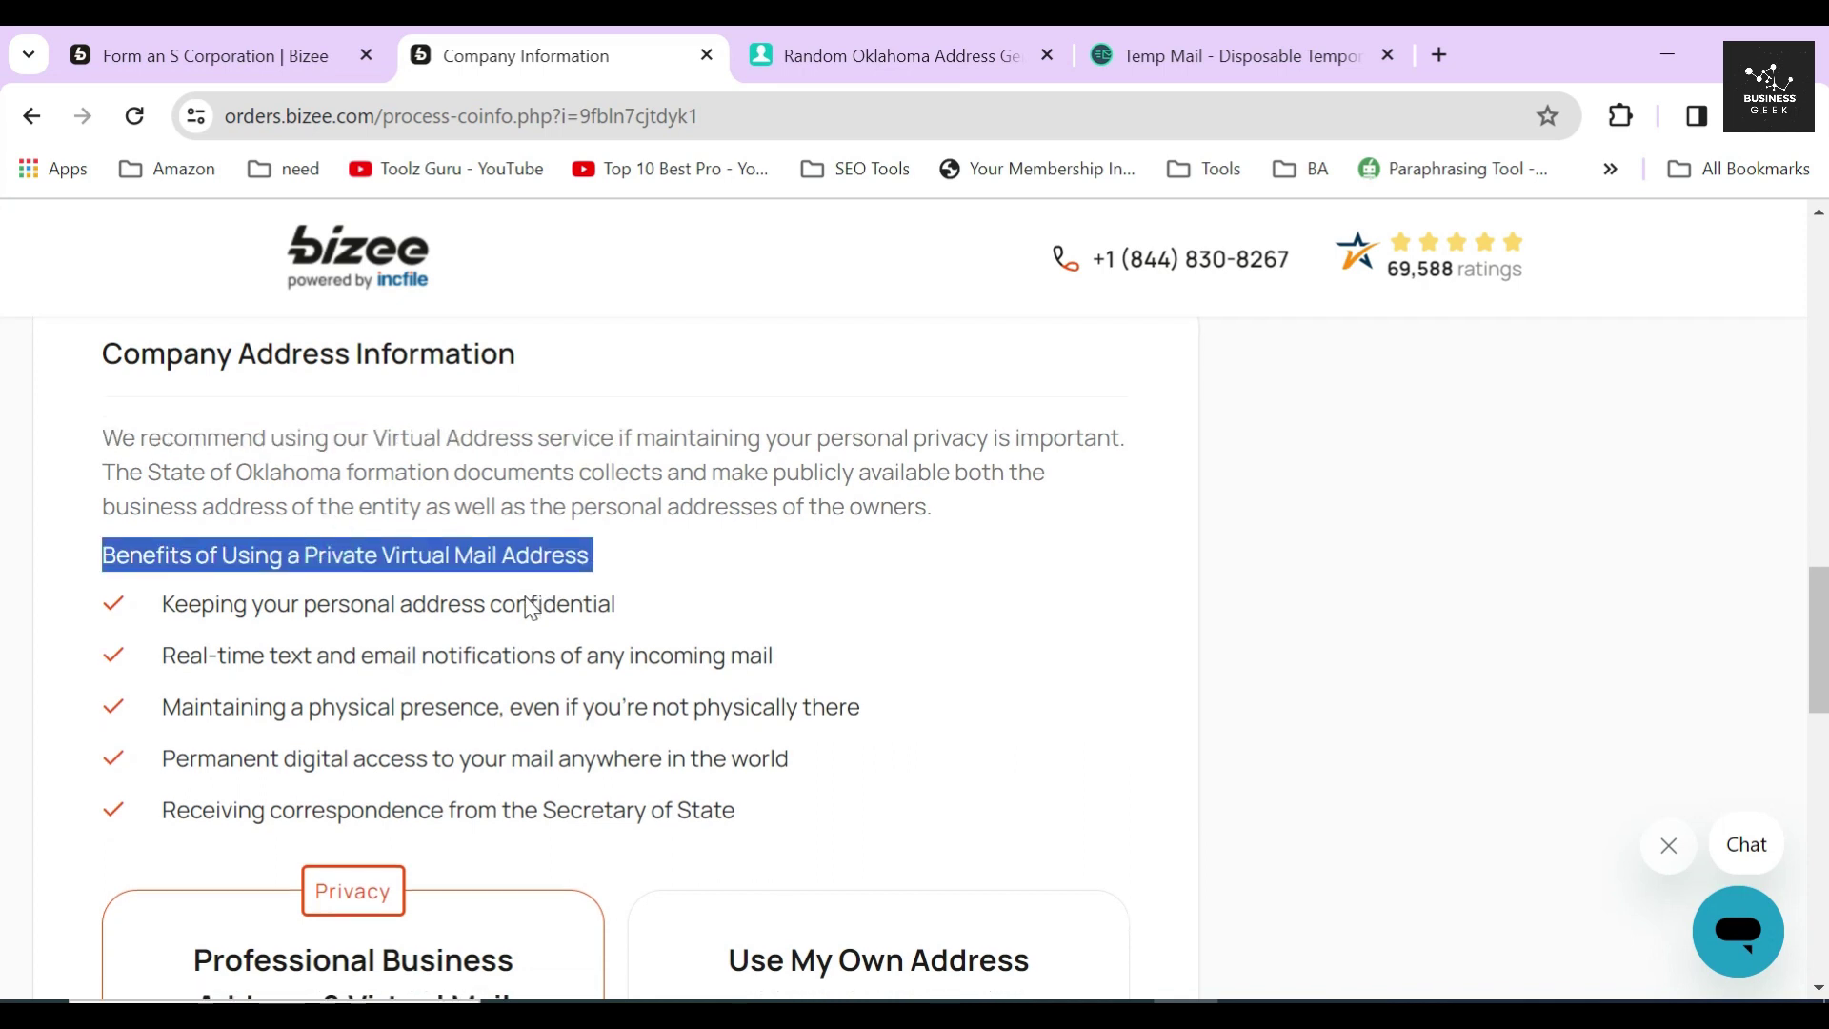
left_click_drag(162, 482, 756, 687)
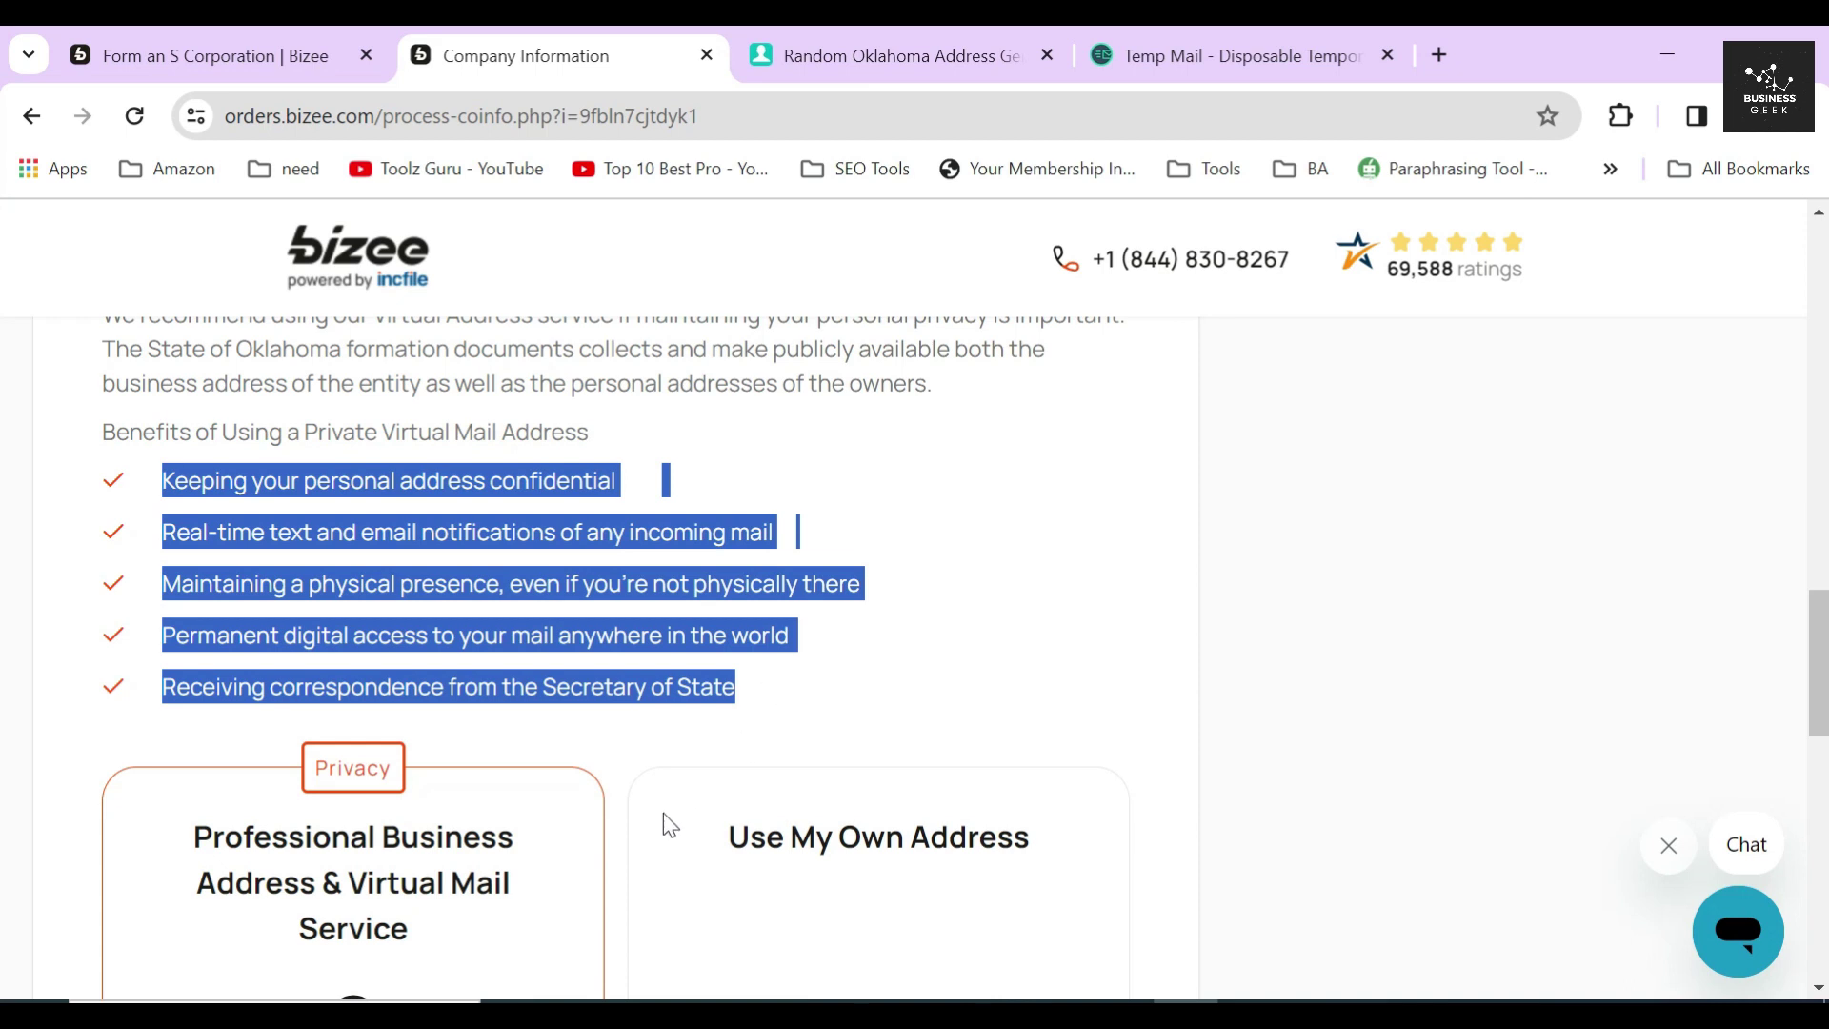
scroll(618, 743, "down", 3)
left_click(411, 643)
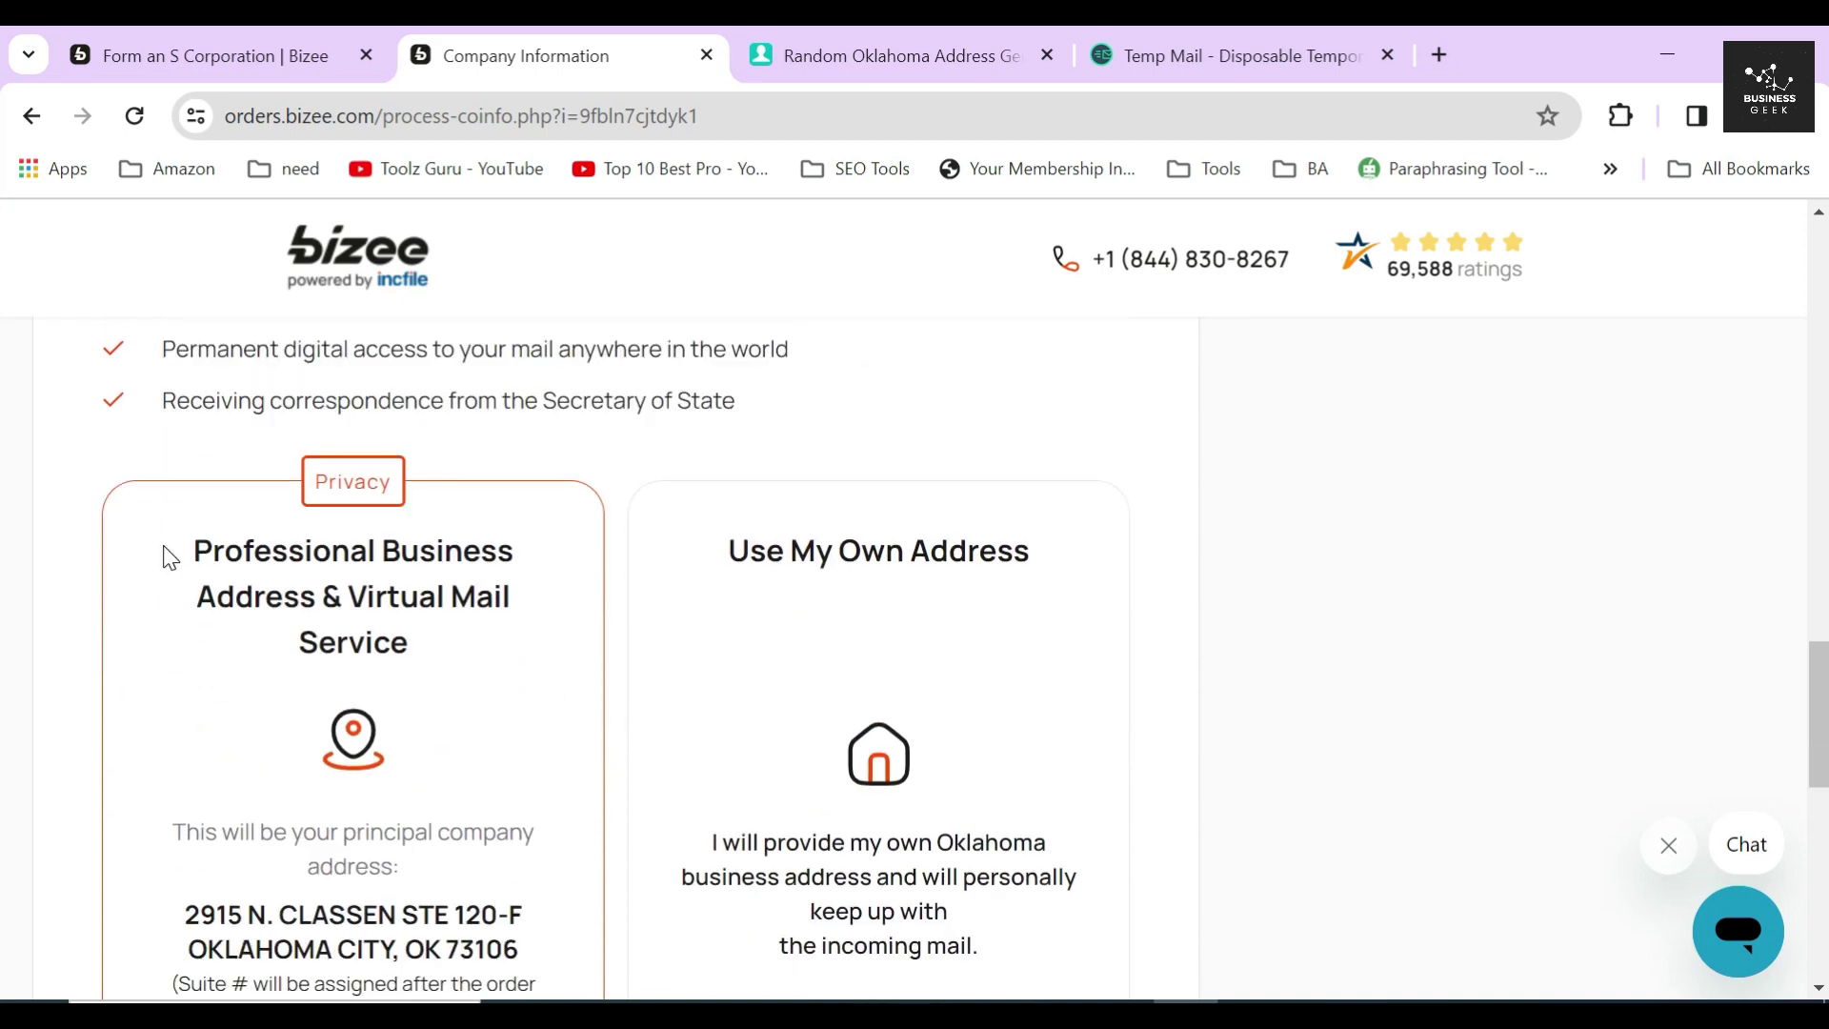
left_click_drag(163, 543, 429, 653)
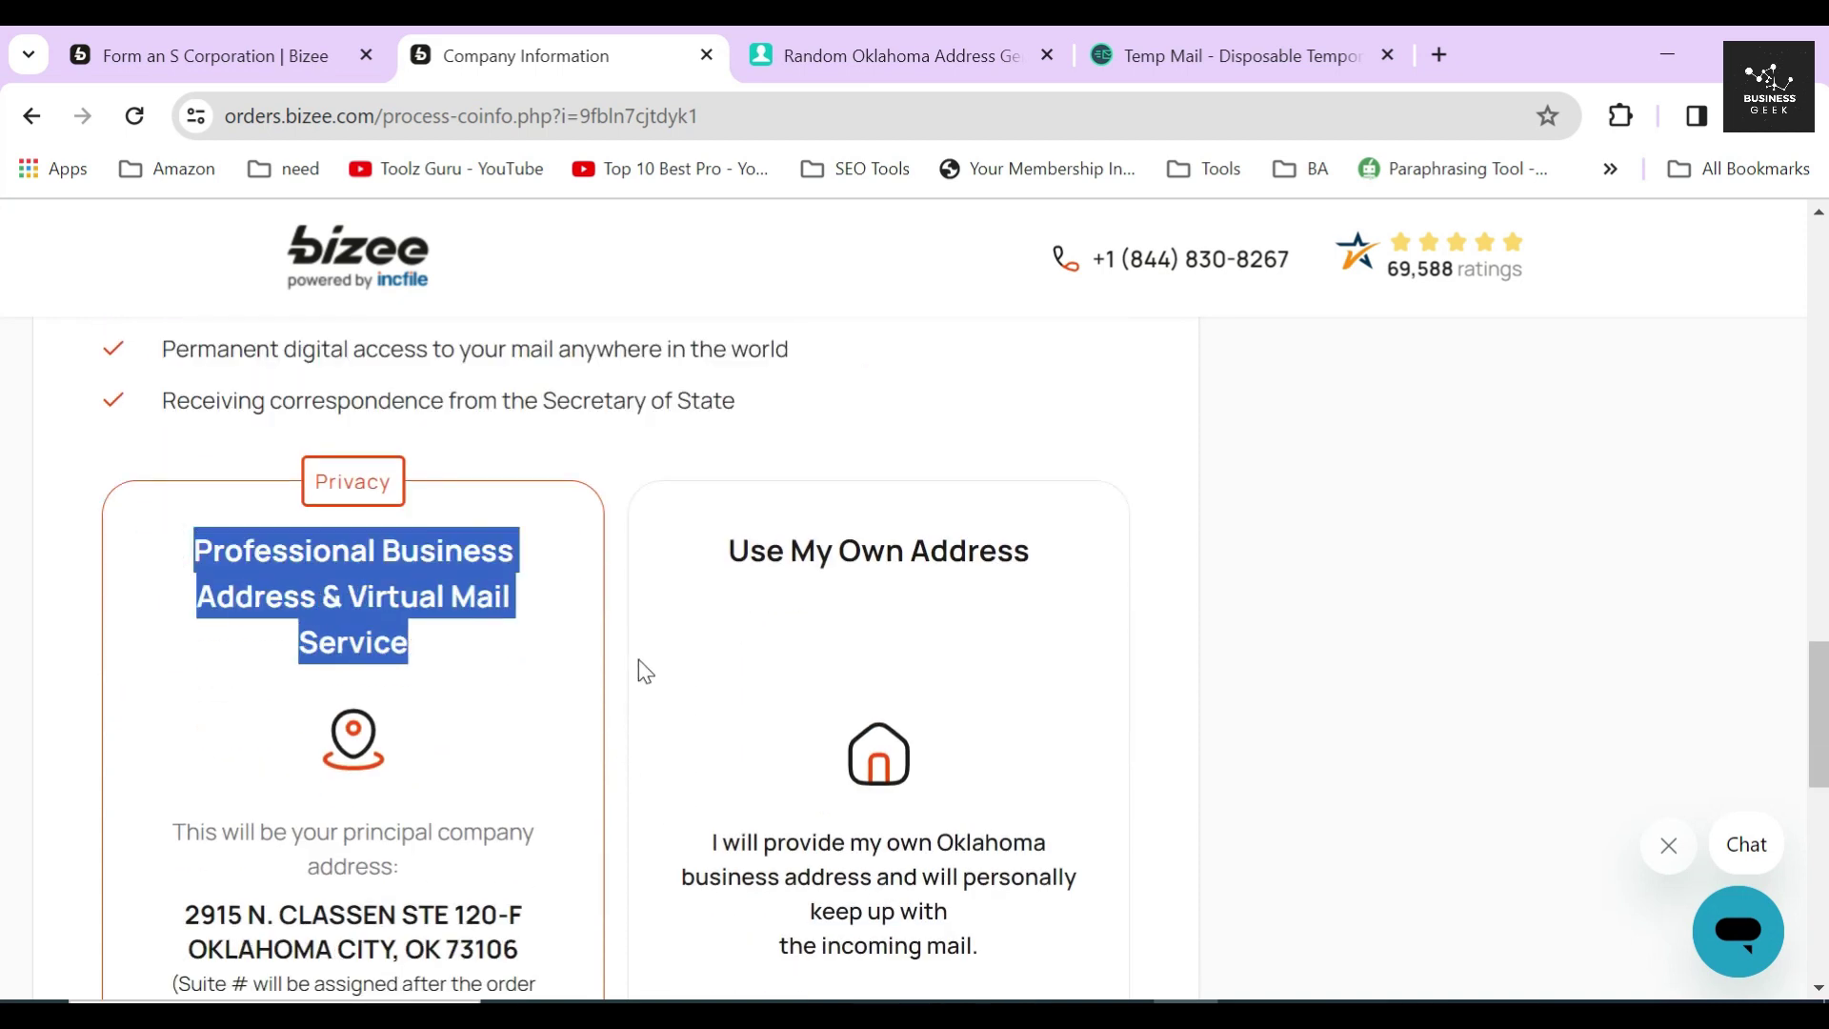
scroll(629, 667, "down", 3)
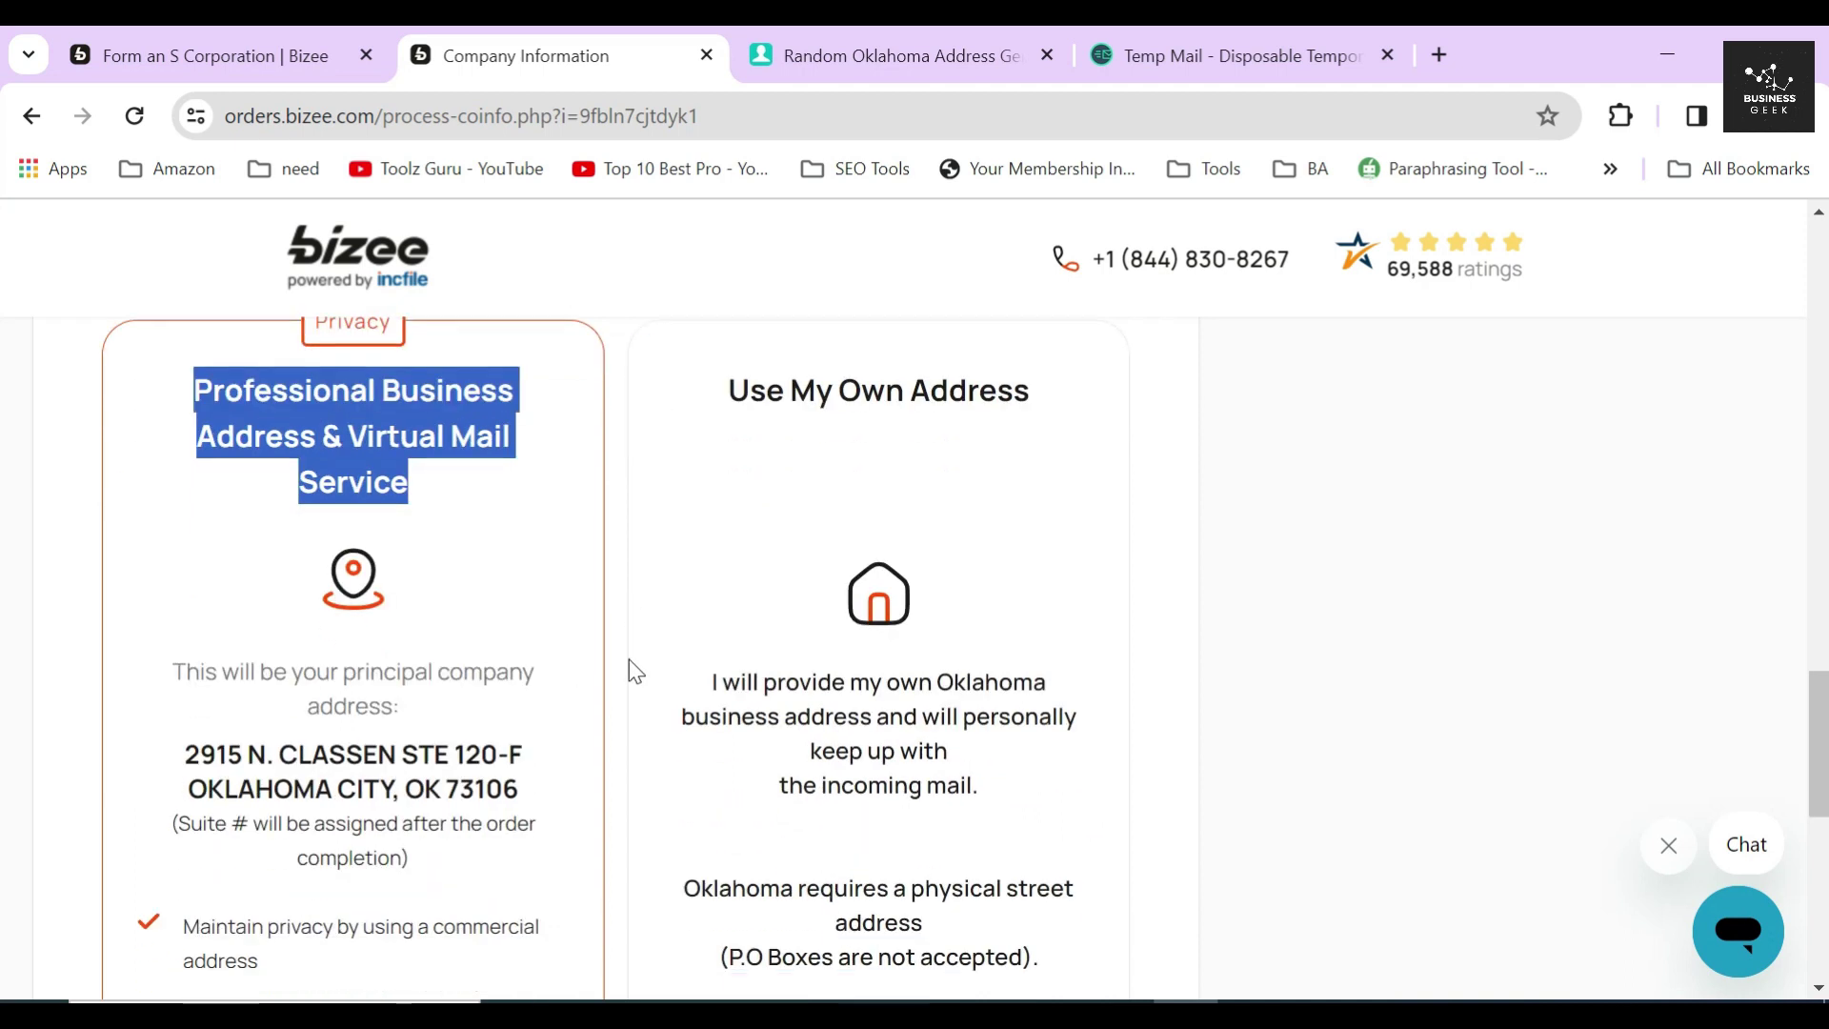
left_click(610, 631)
left_click_drag(175, 629, 539, 668)
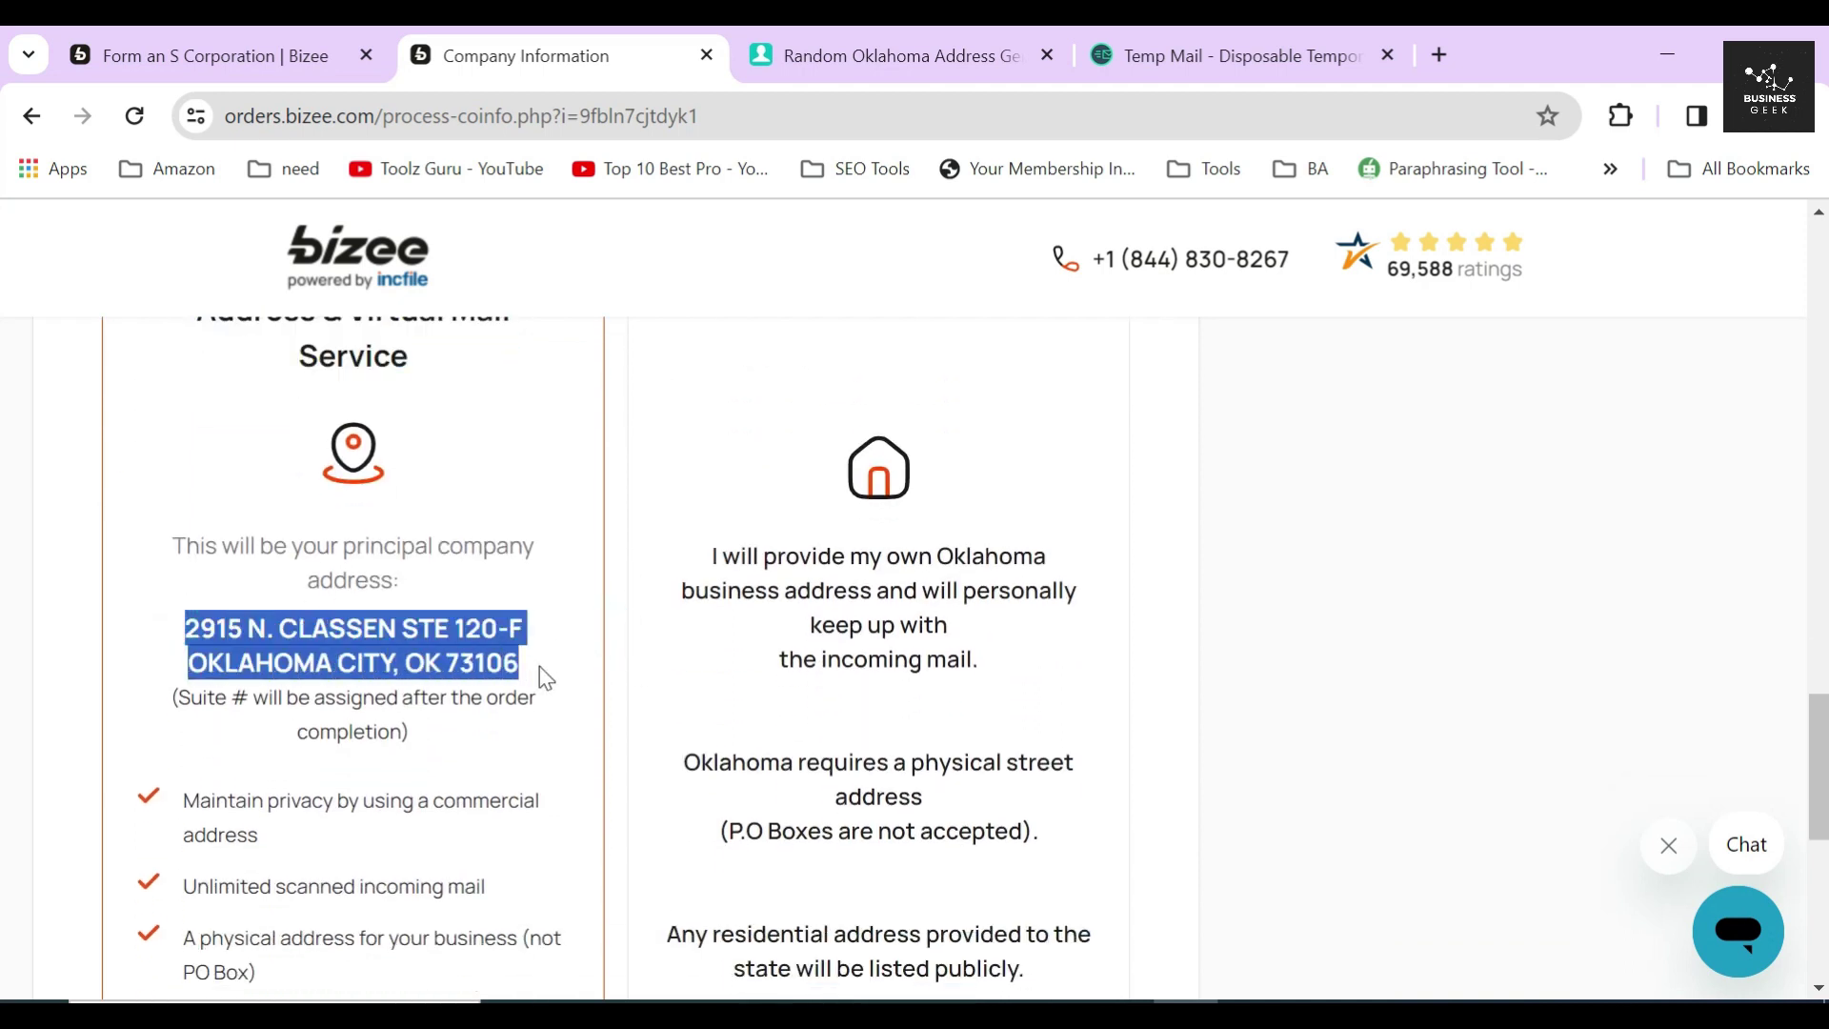
left_click(615, 684)
scroll(616, 684, "down", 2)
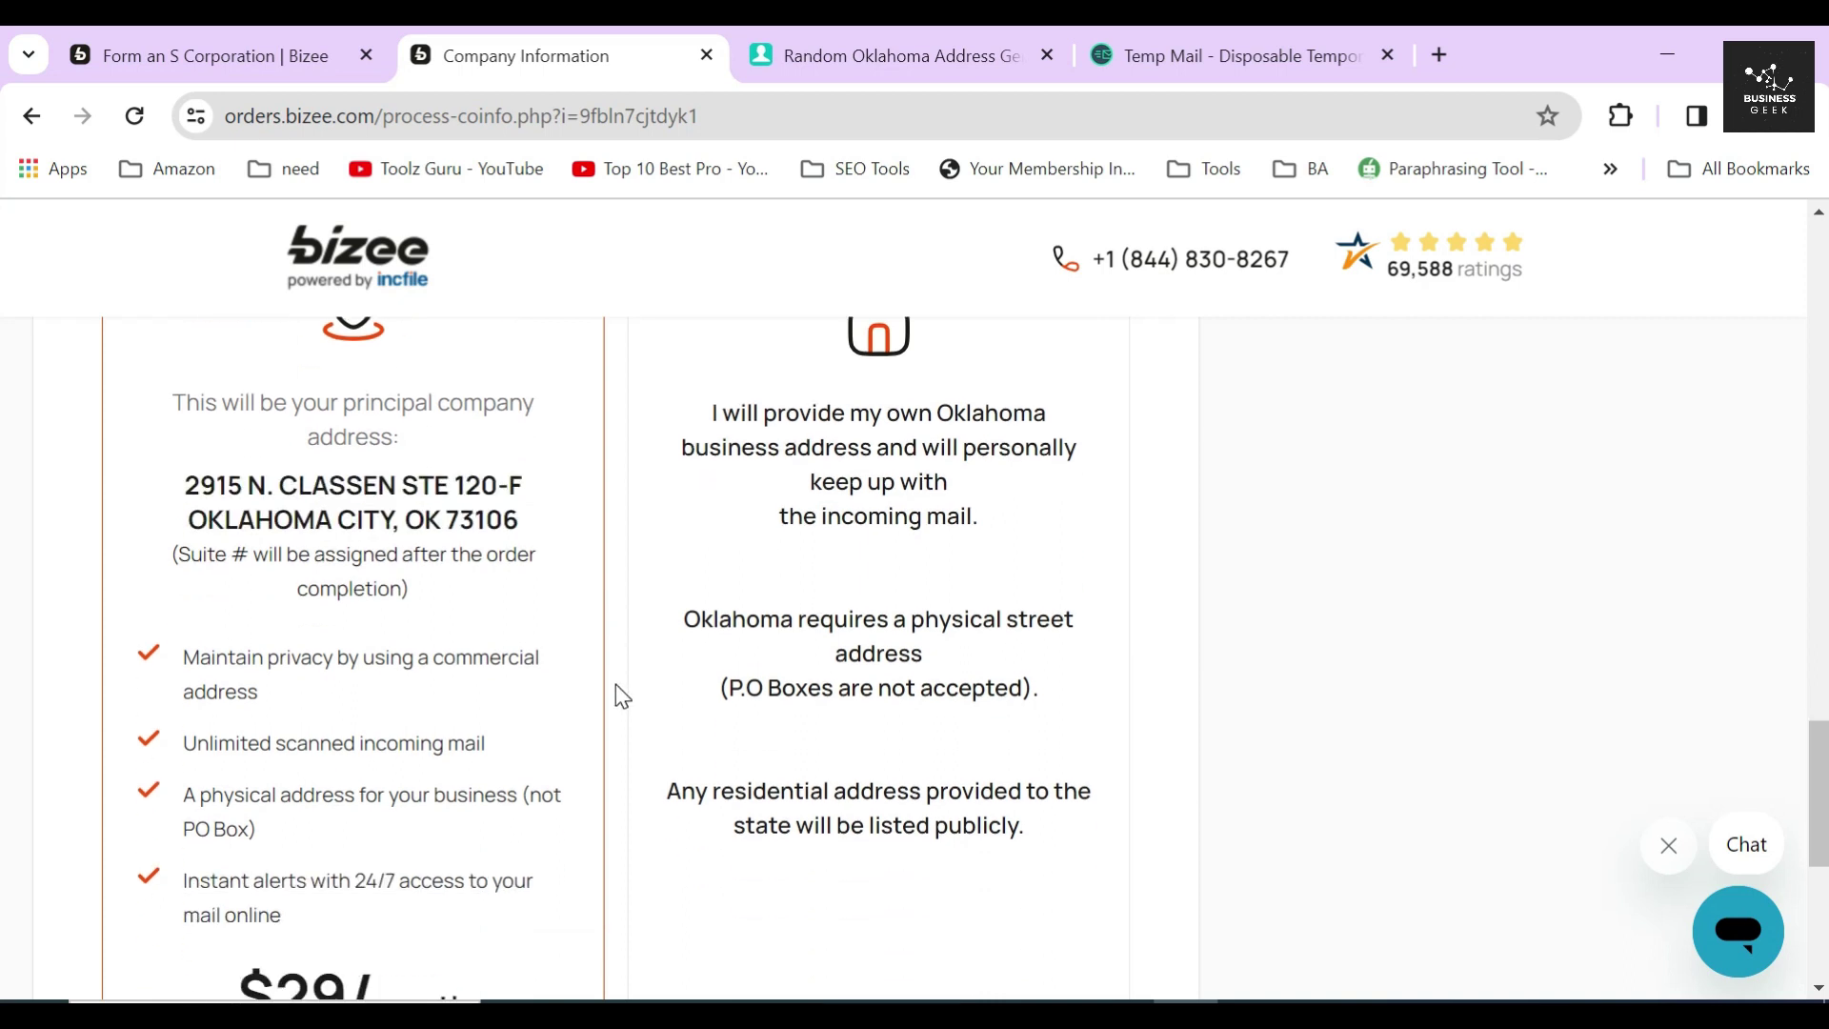
scroll(615, 684, "down", 3)
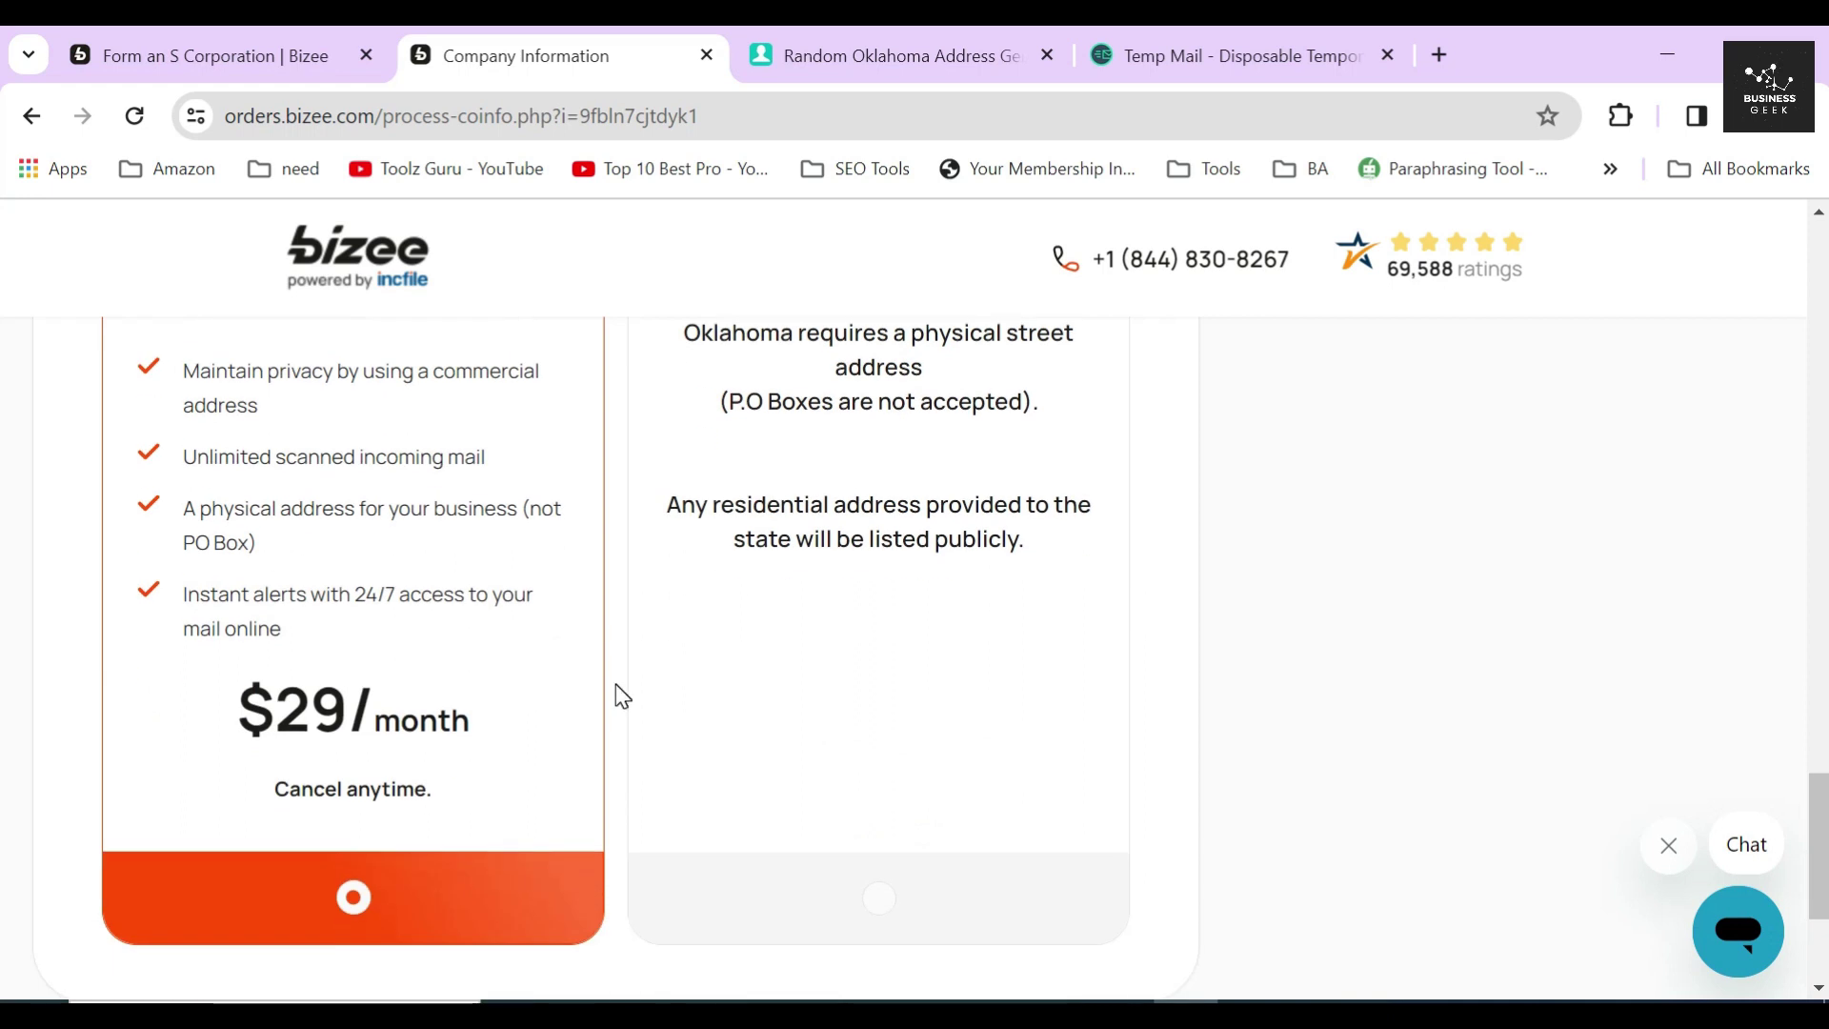
scroll(616, 684, "down", 2)
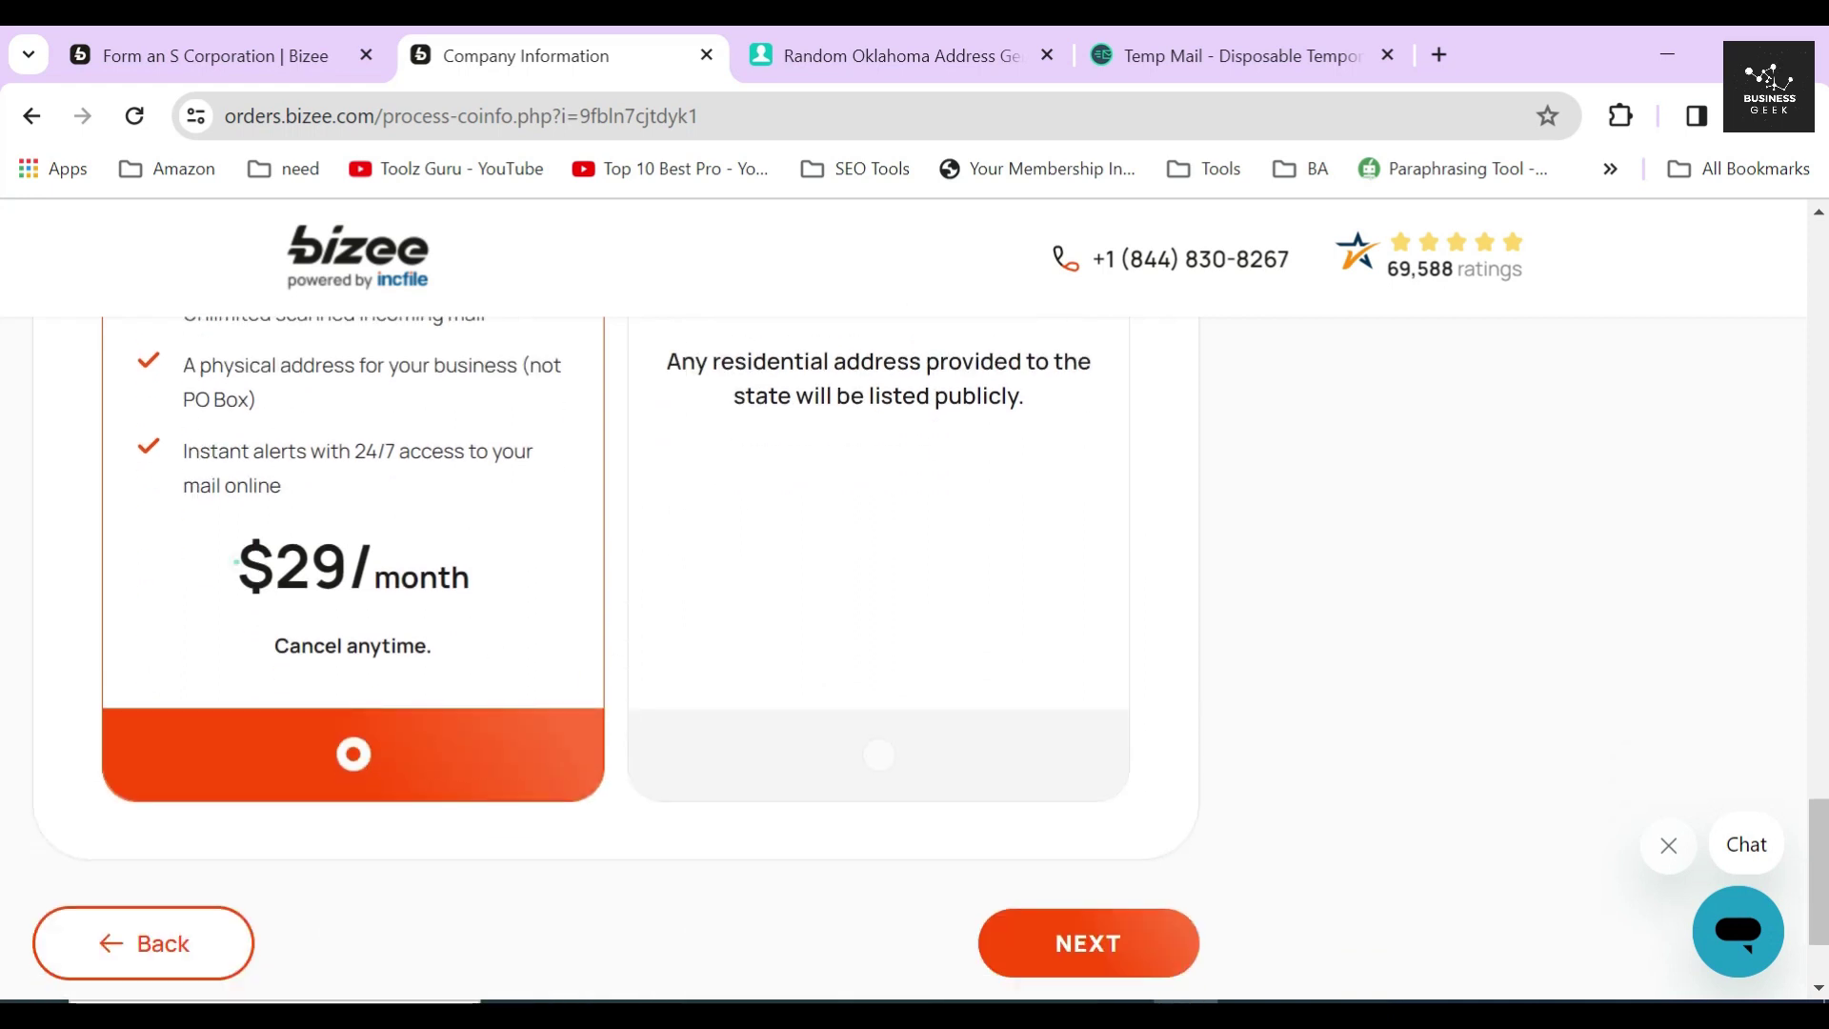
left_click_drag(235, 562, 482, 584)
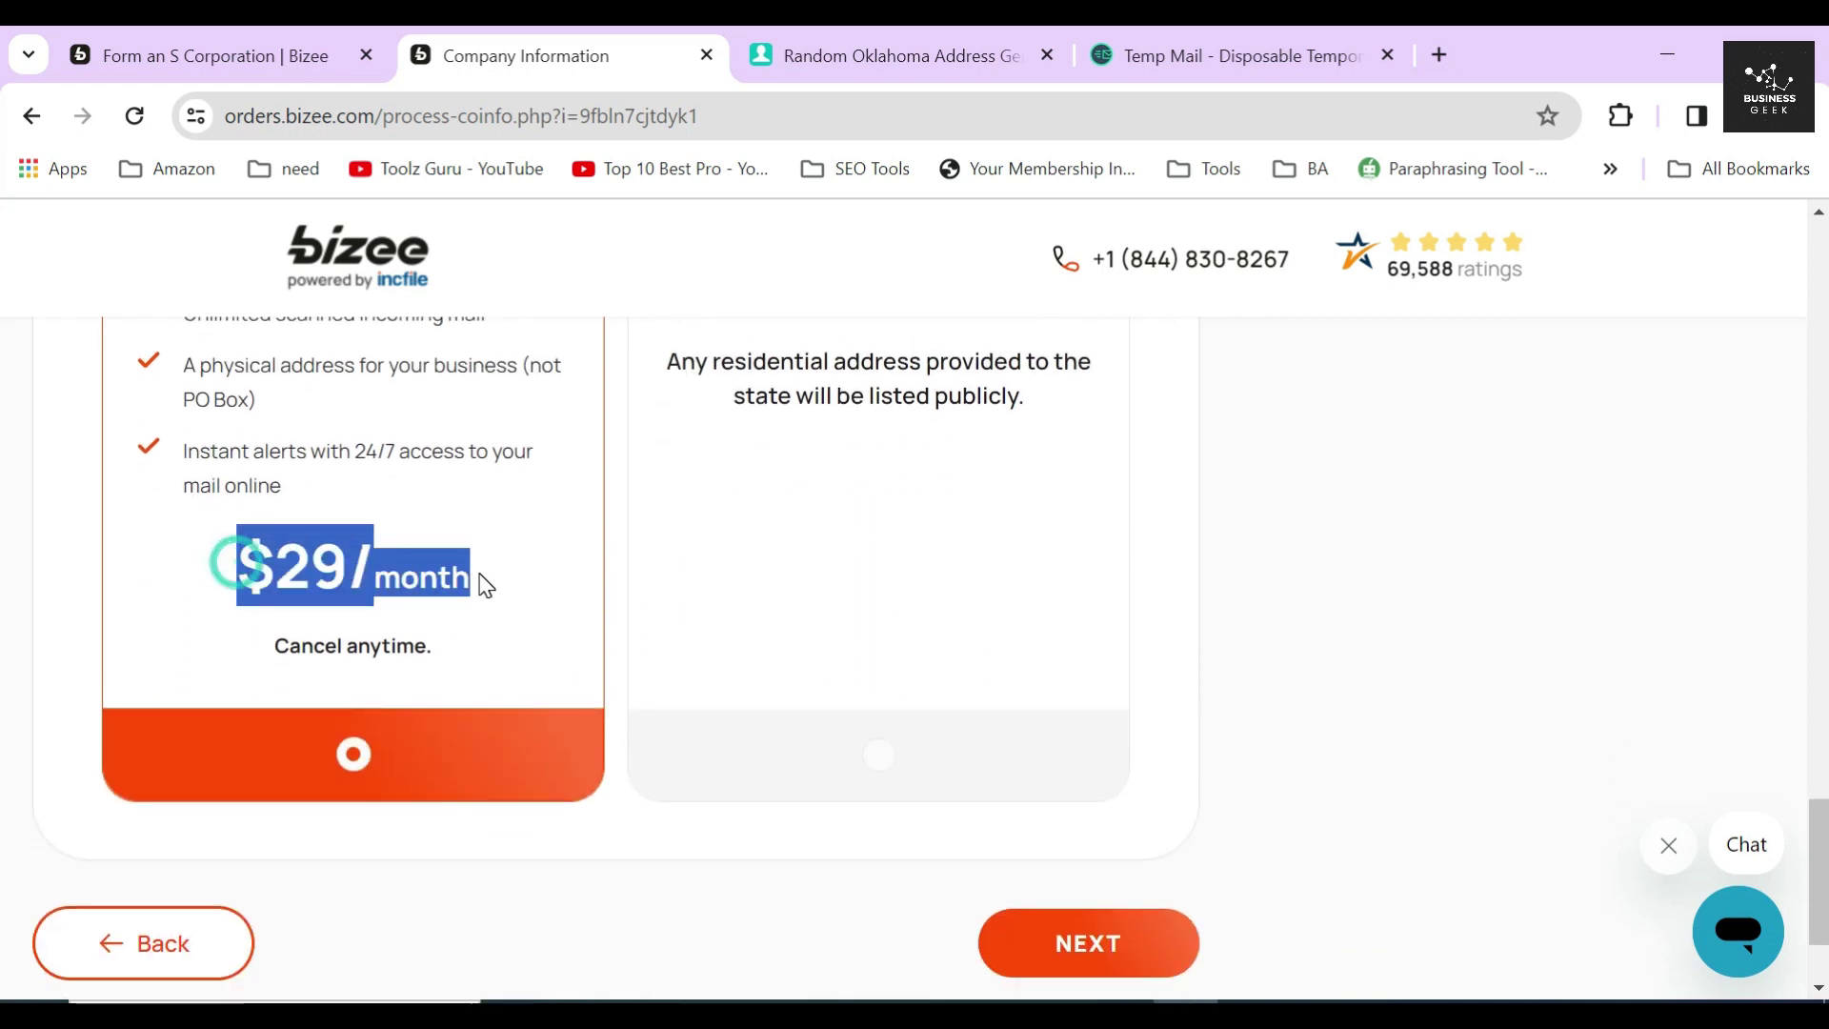
left_click(623, 595)
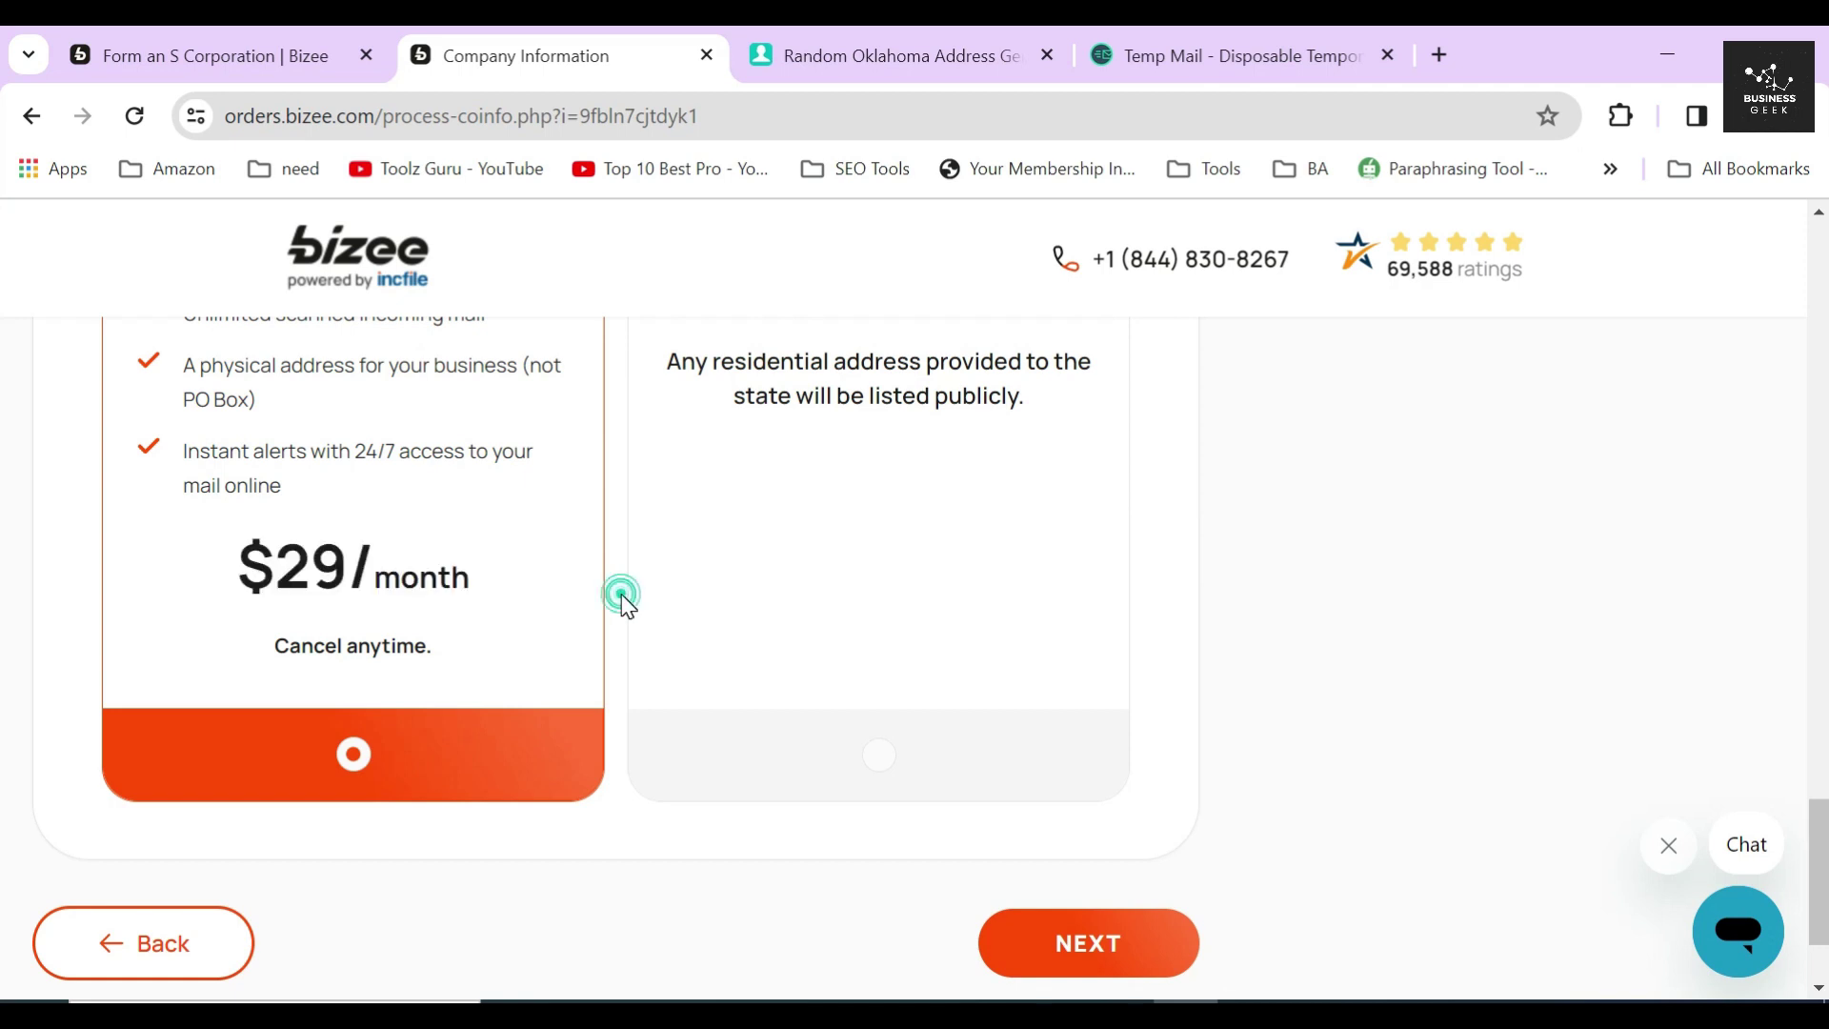
scroll(762, 677, "down", 2)
Continue to the Premium Service Package offer and review its $149 price against the Gold Package.
left_click(1058, 804)
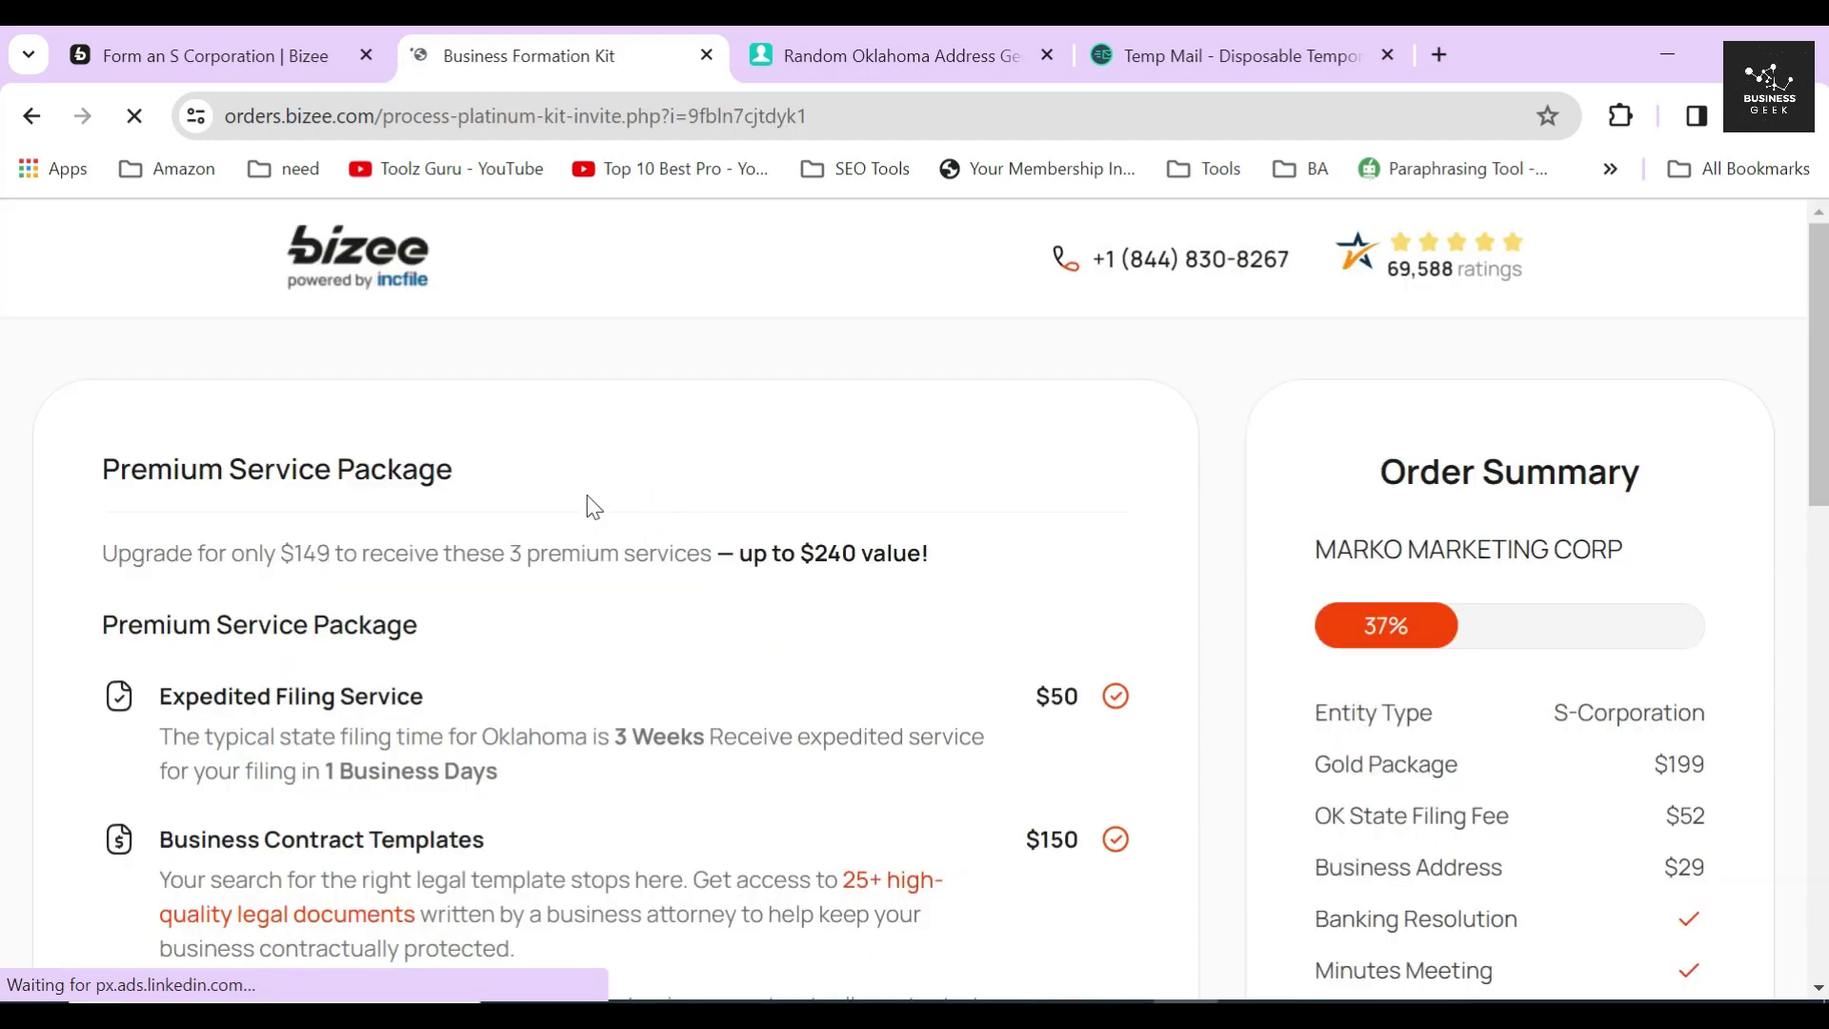
left_click_drag(54, 479, 506, 482)
left_click_drag(80, 549, 334, 555)
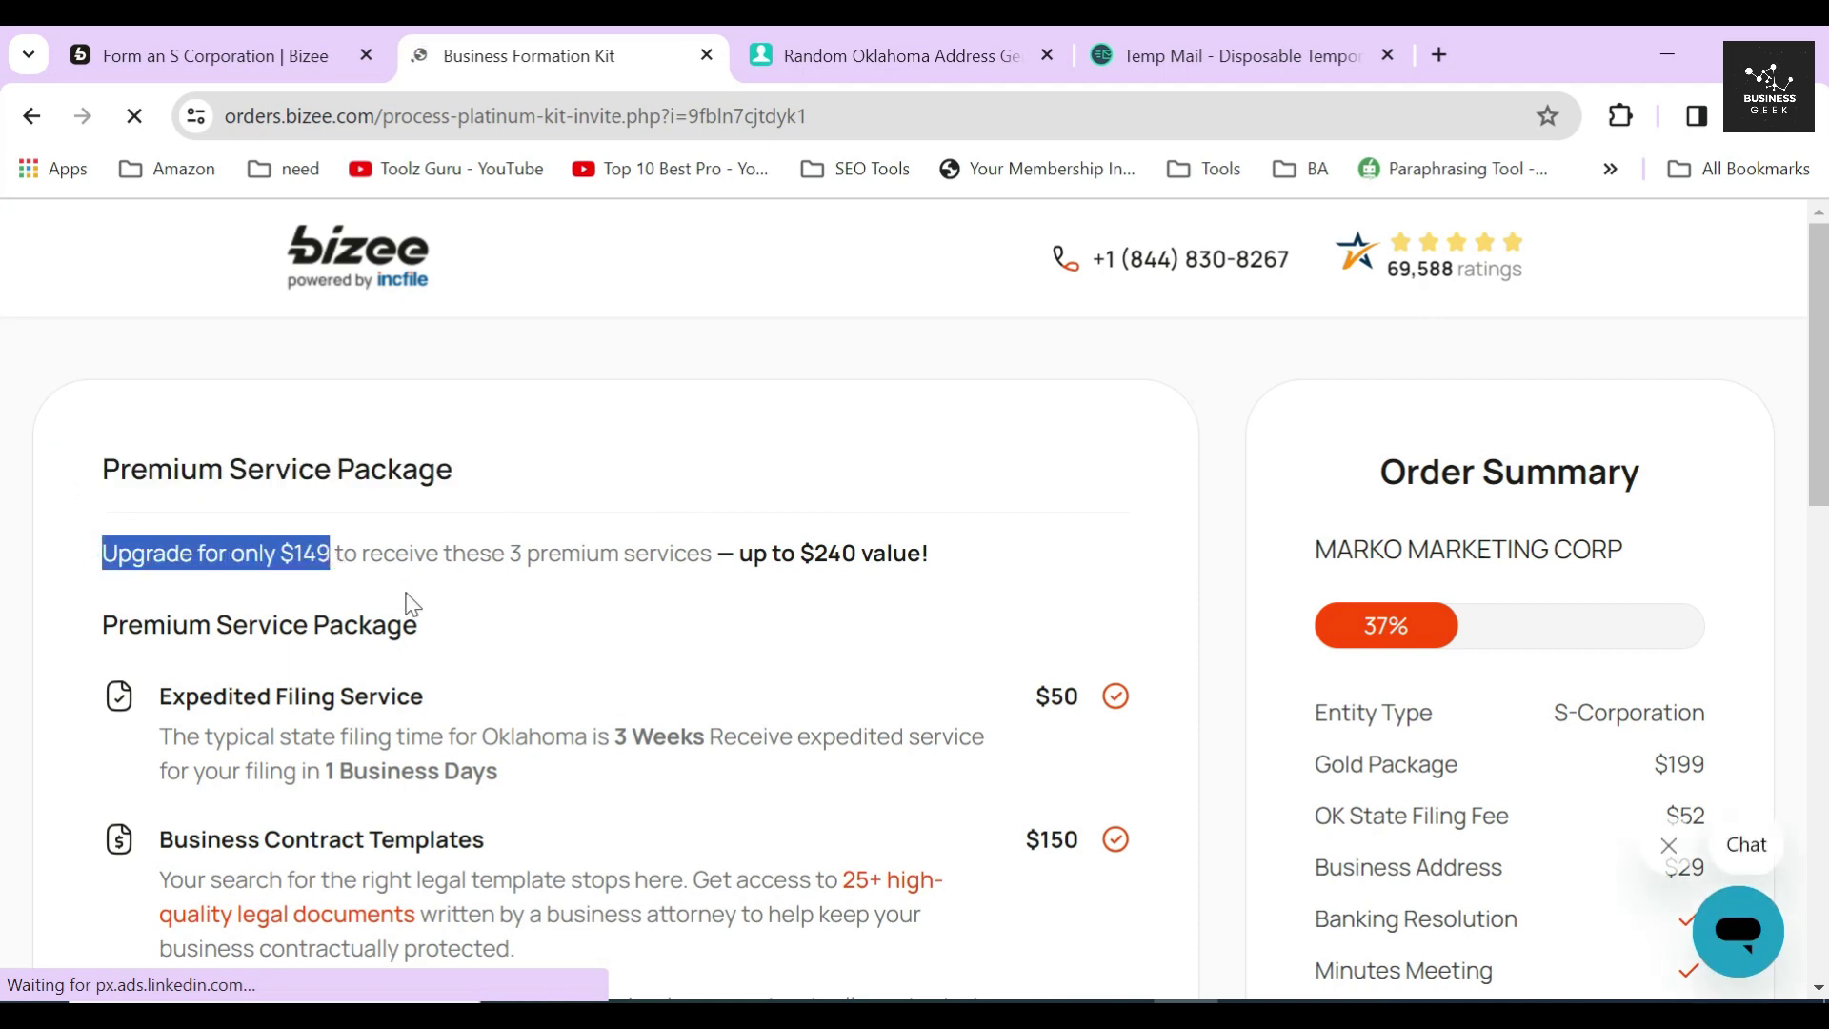
left_click_drag(506, 553, 944, 559)
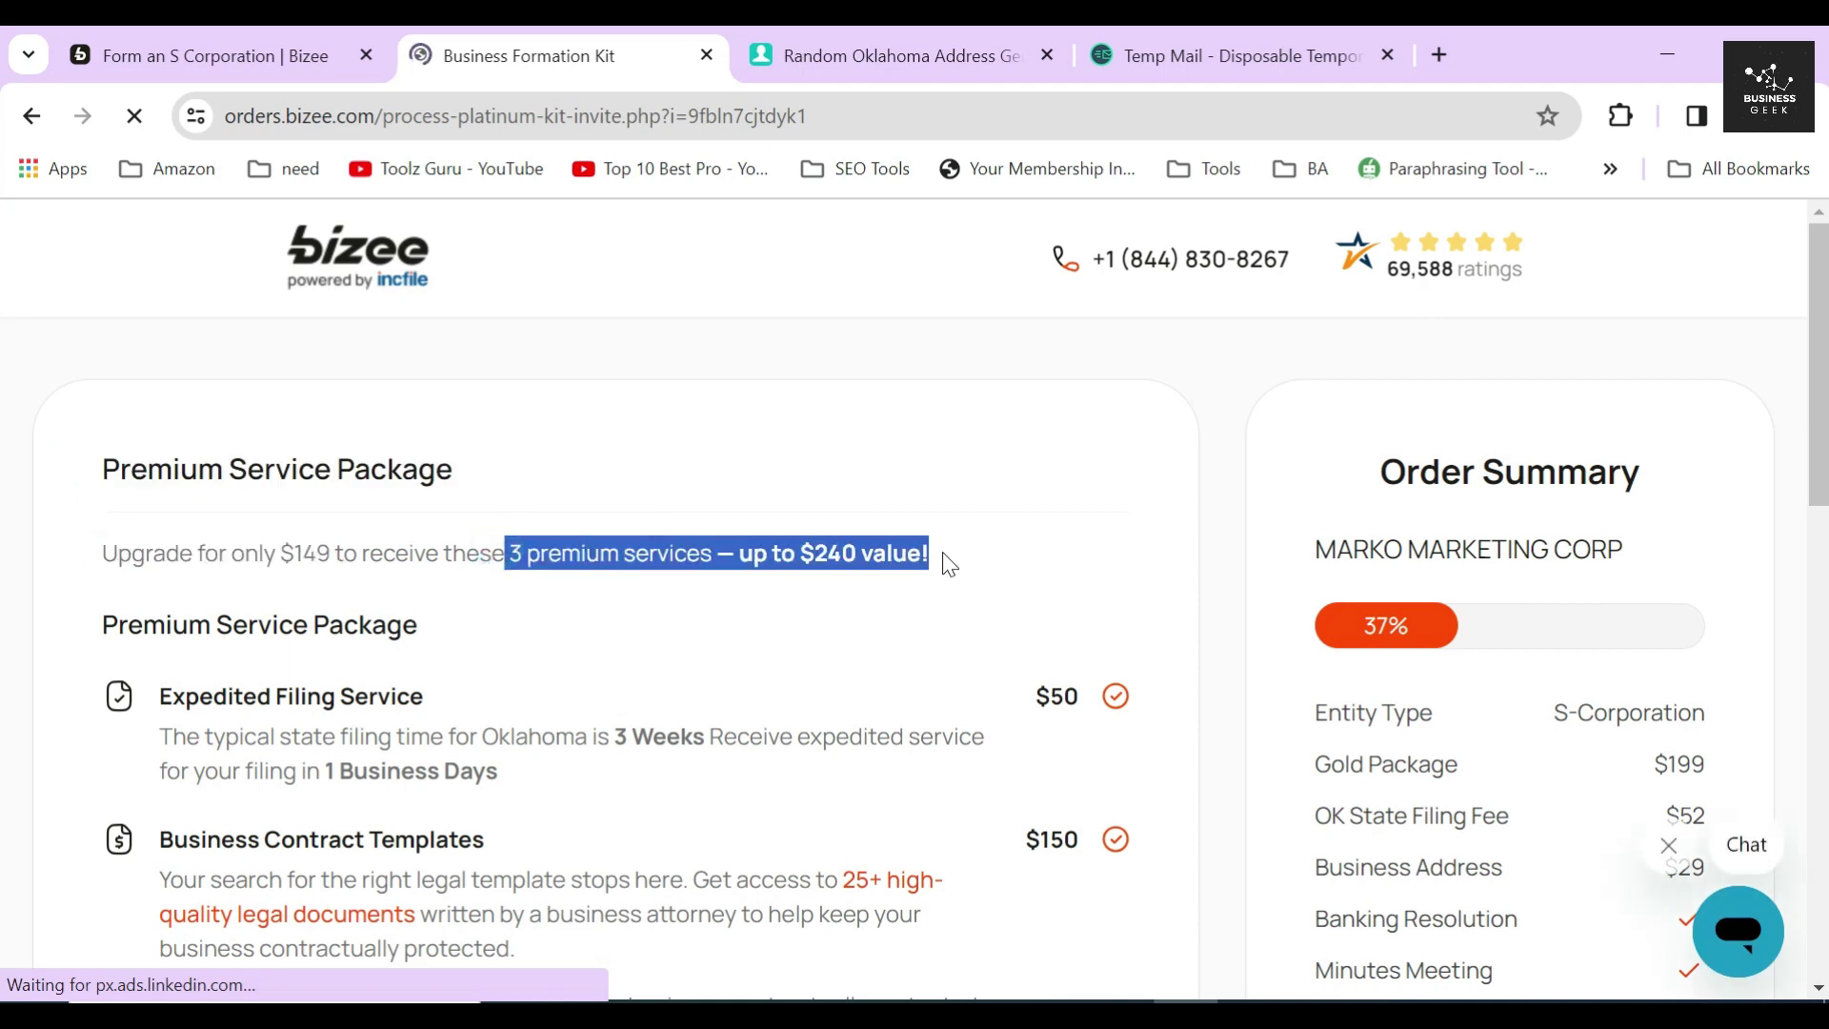
scroll(910, 602, "down", 1)
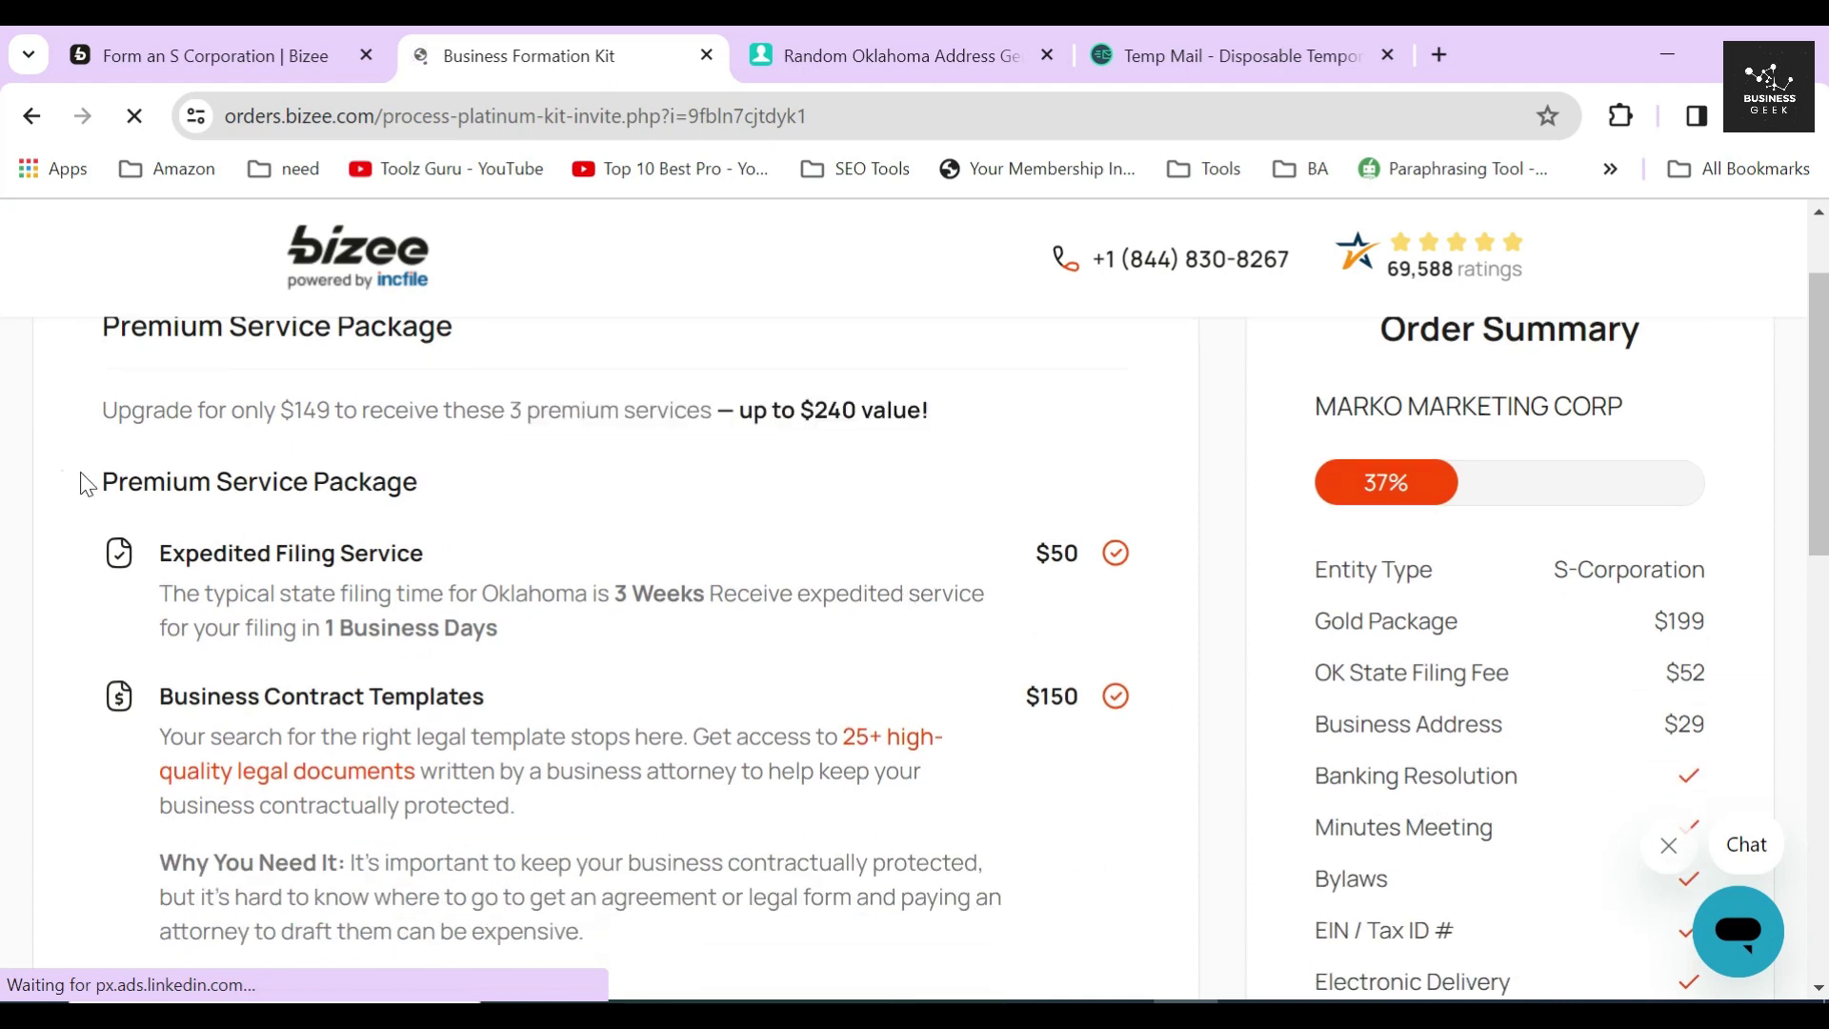
left_click_drag(82, 479, 476, 481)
left_click(1213, 631)
left_click_drag(1302, 633, 1744, 638)
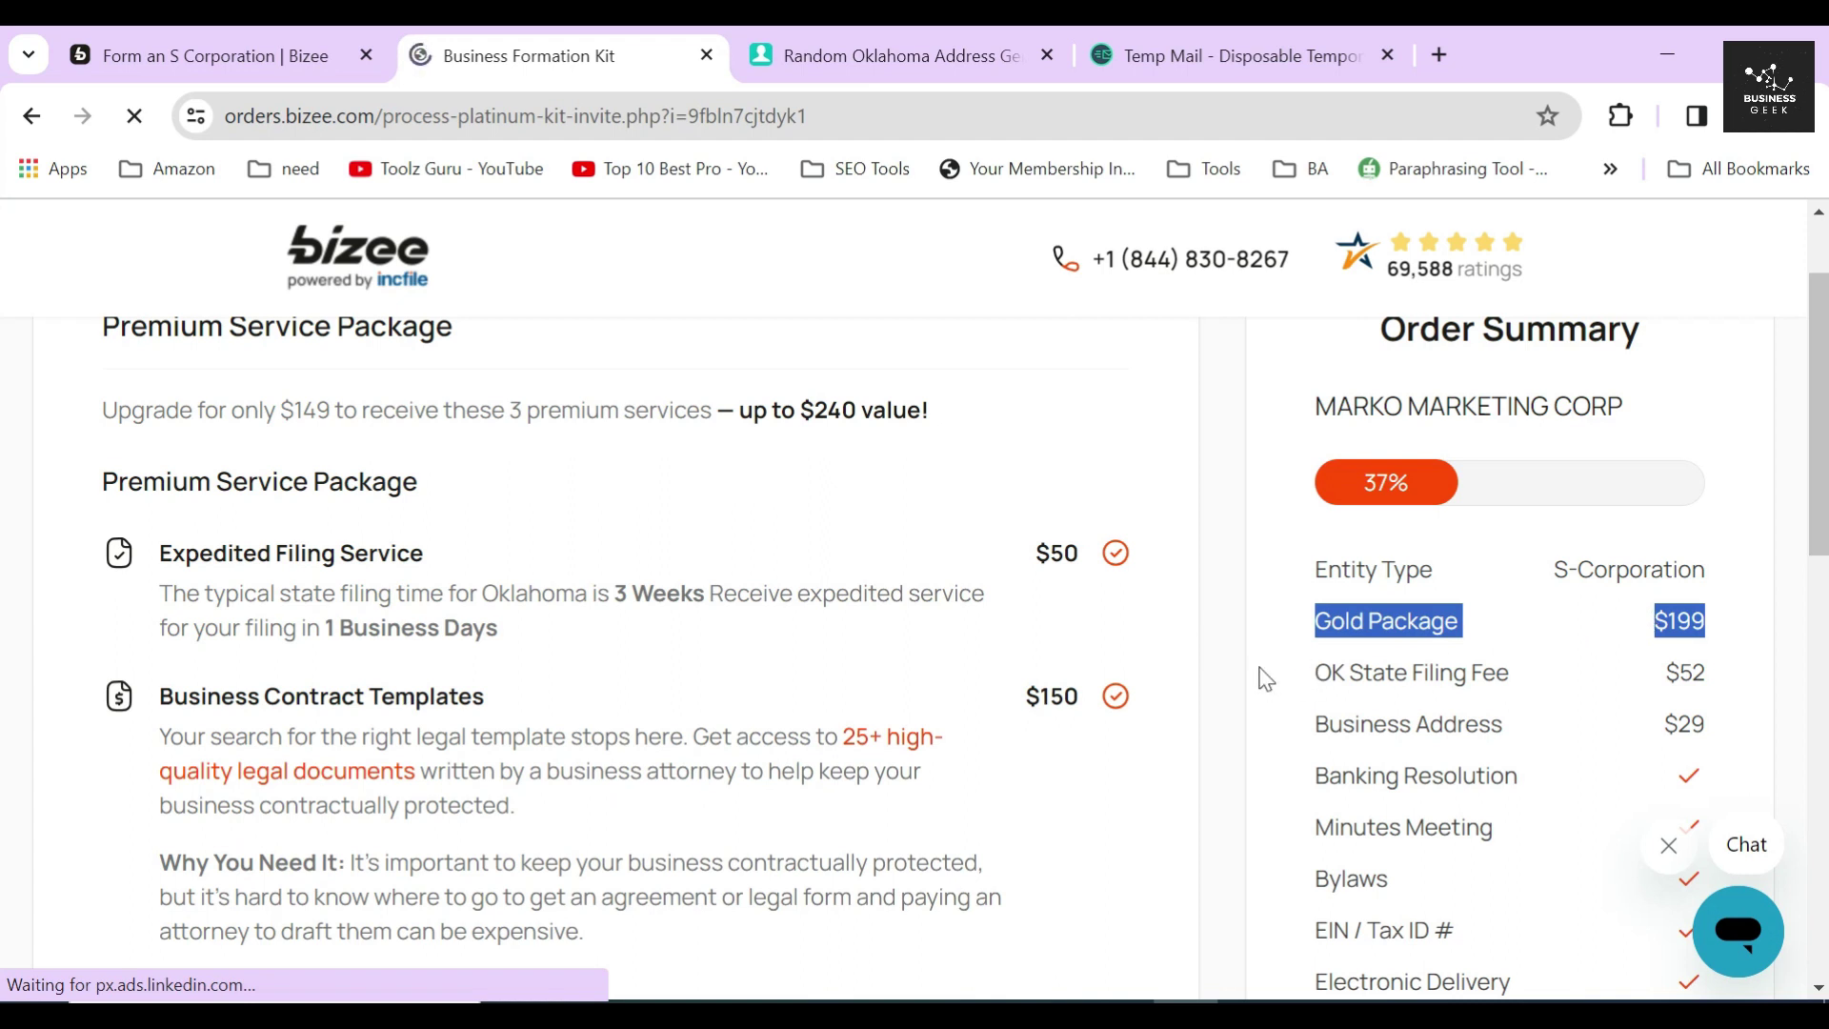
left_click(1245, 630)
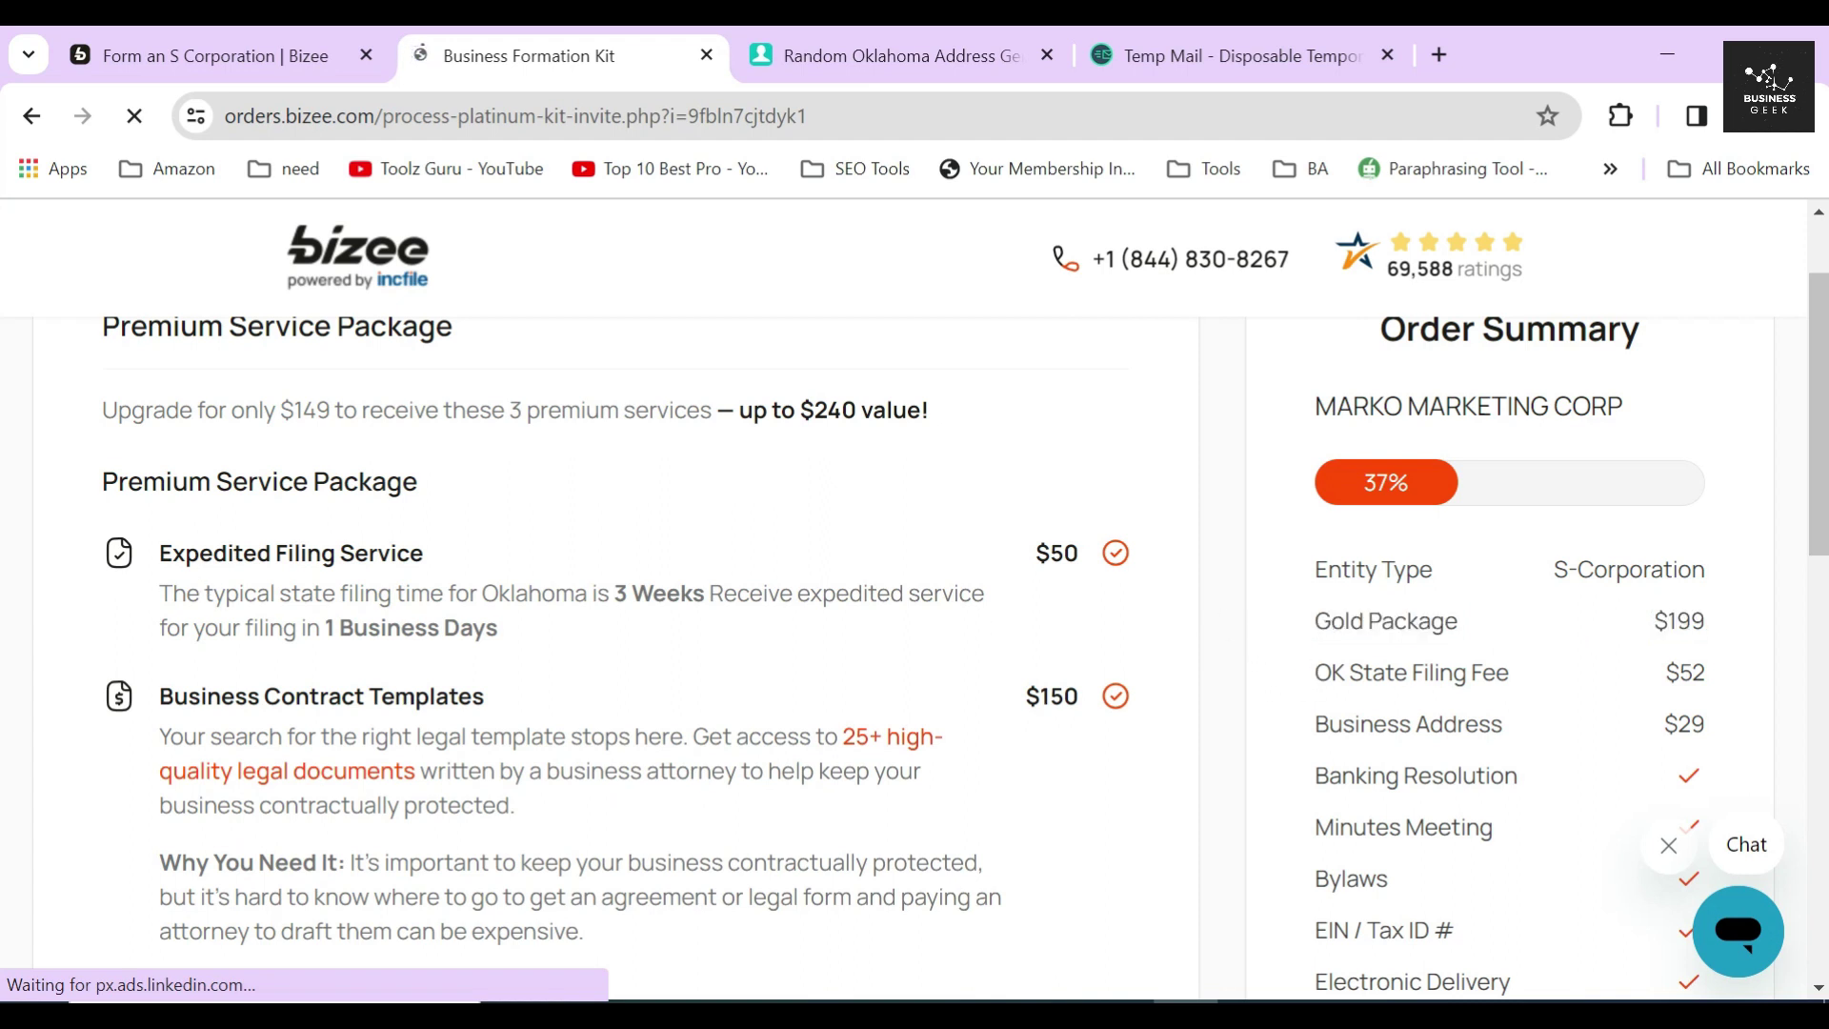
Review the Expedited Filing and Domain Name + Business Email services, then decline the $149 upgrade.
left_click_drag(153, 553, 481, 552)
left_click_drag(154, 696, 495, 697)
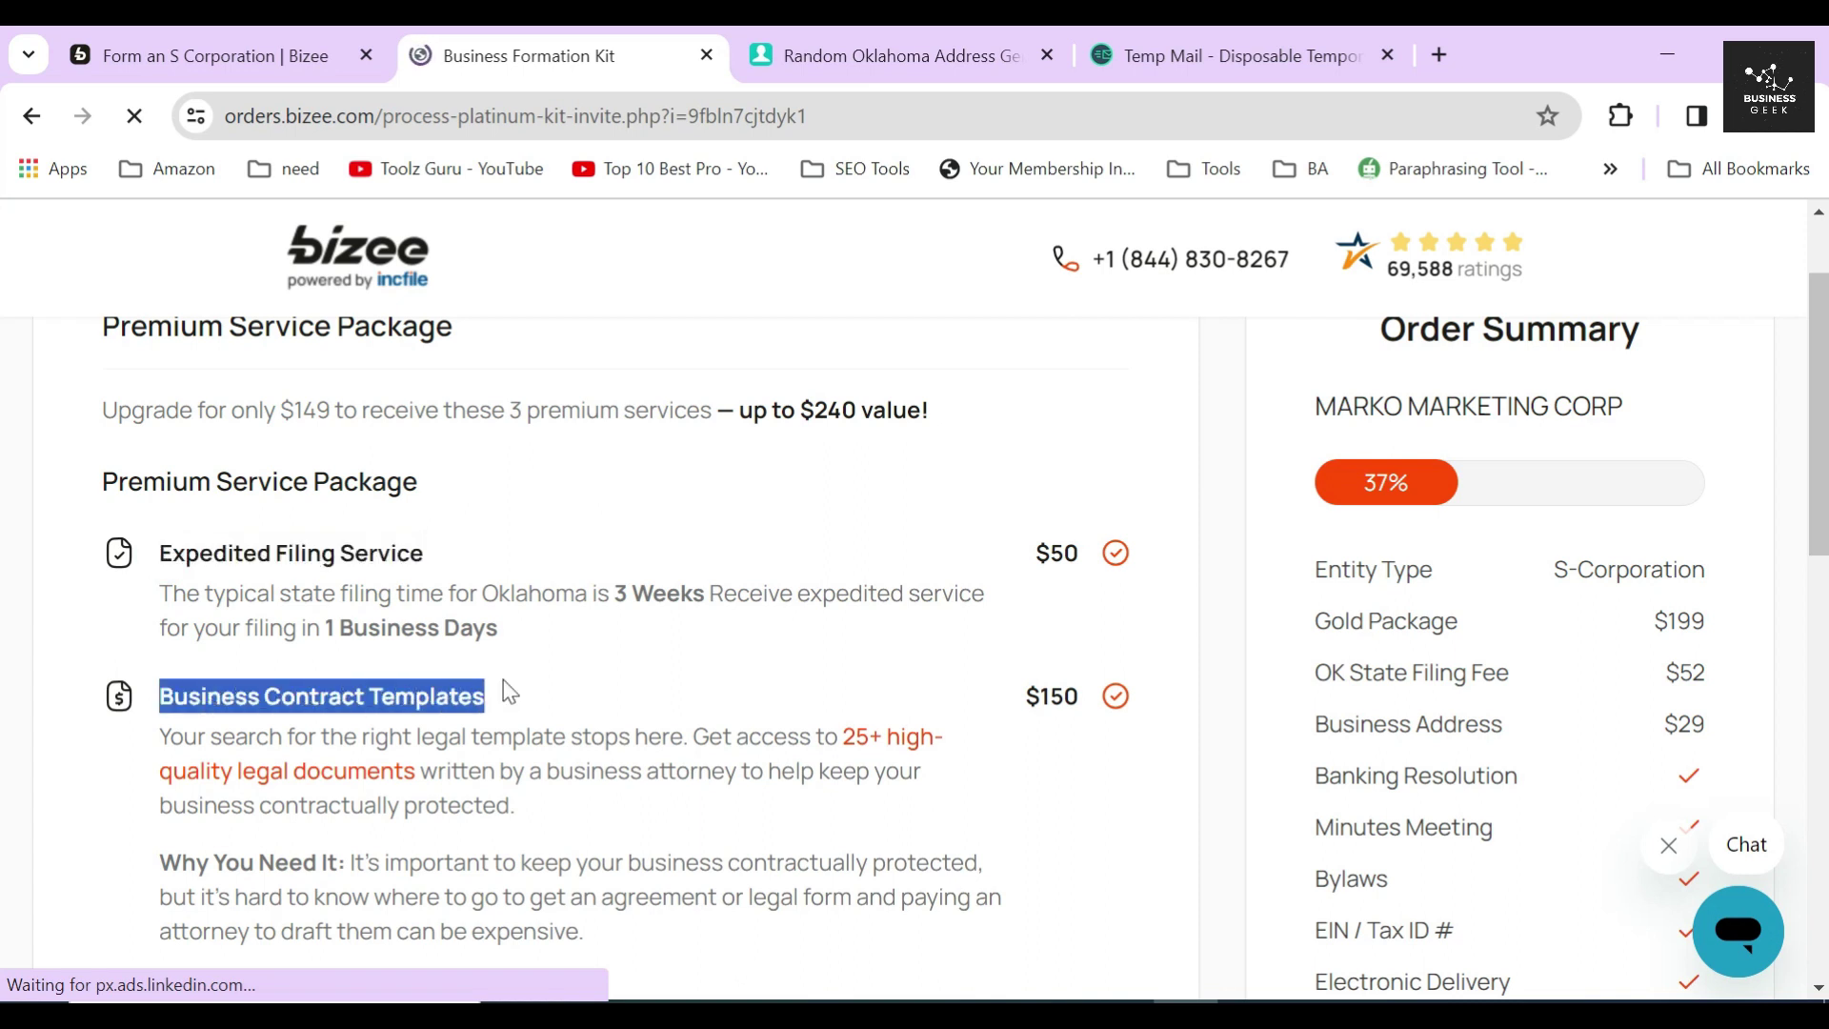
scroll(171, 724, "down", 3)
left_click_drag(154, 728, 622, 730)
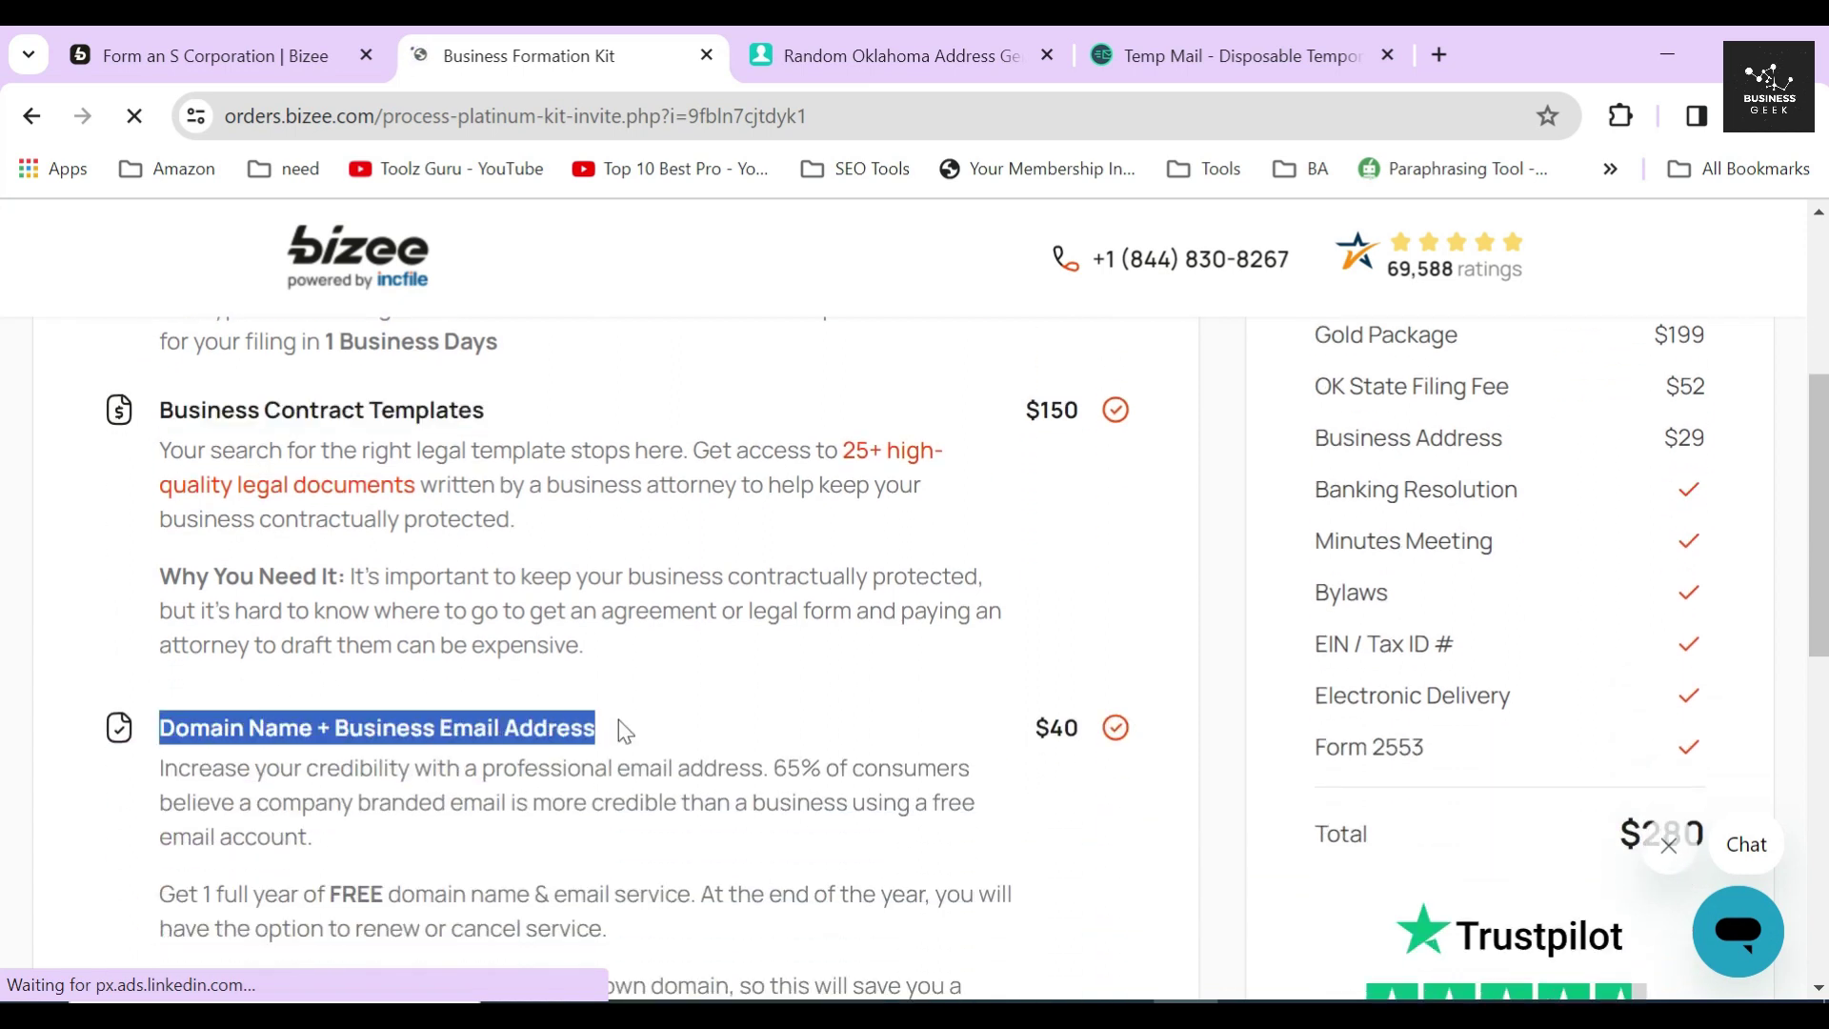
left_click(742, 660)
scroll(746, 660, "down", 7)
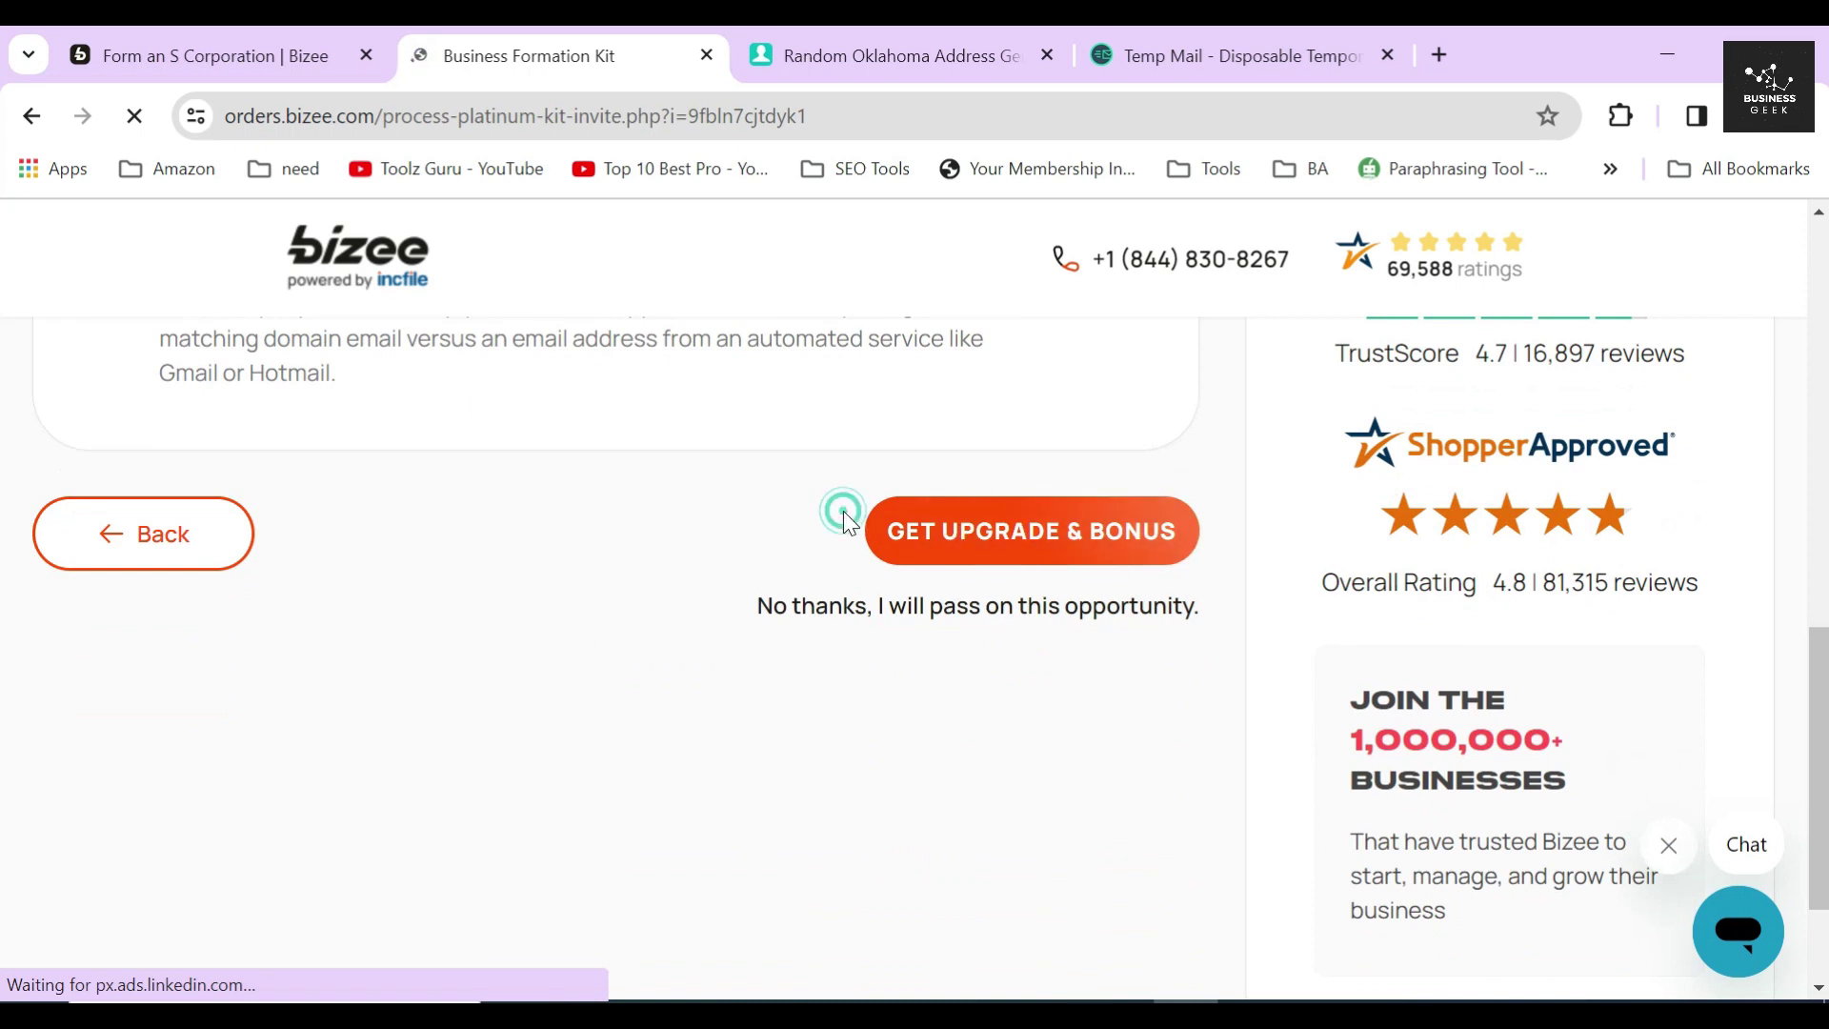
scroll(655, 536, "up", 8)
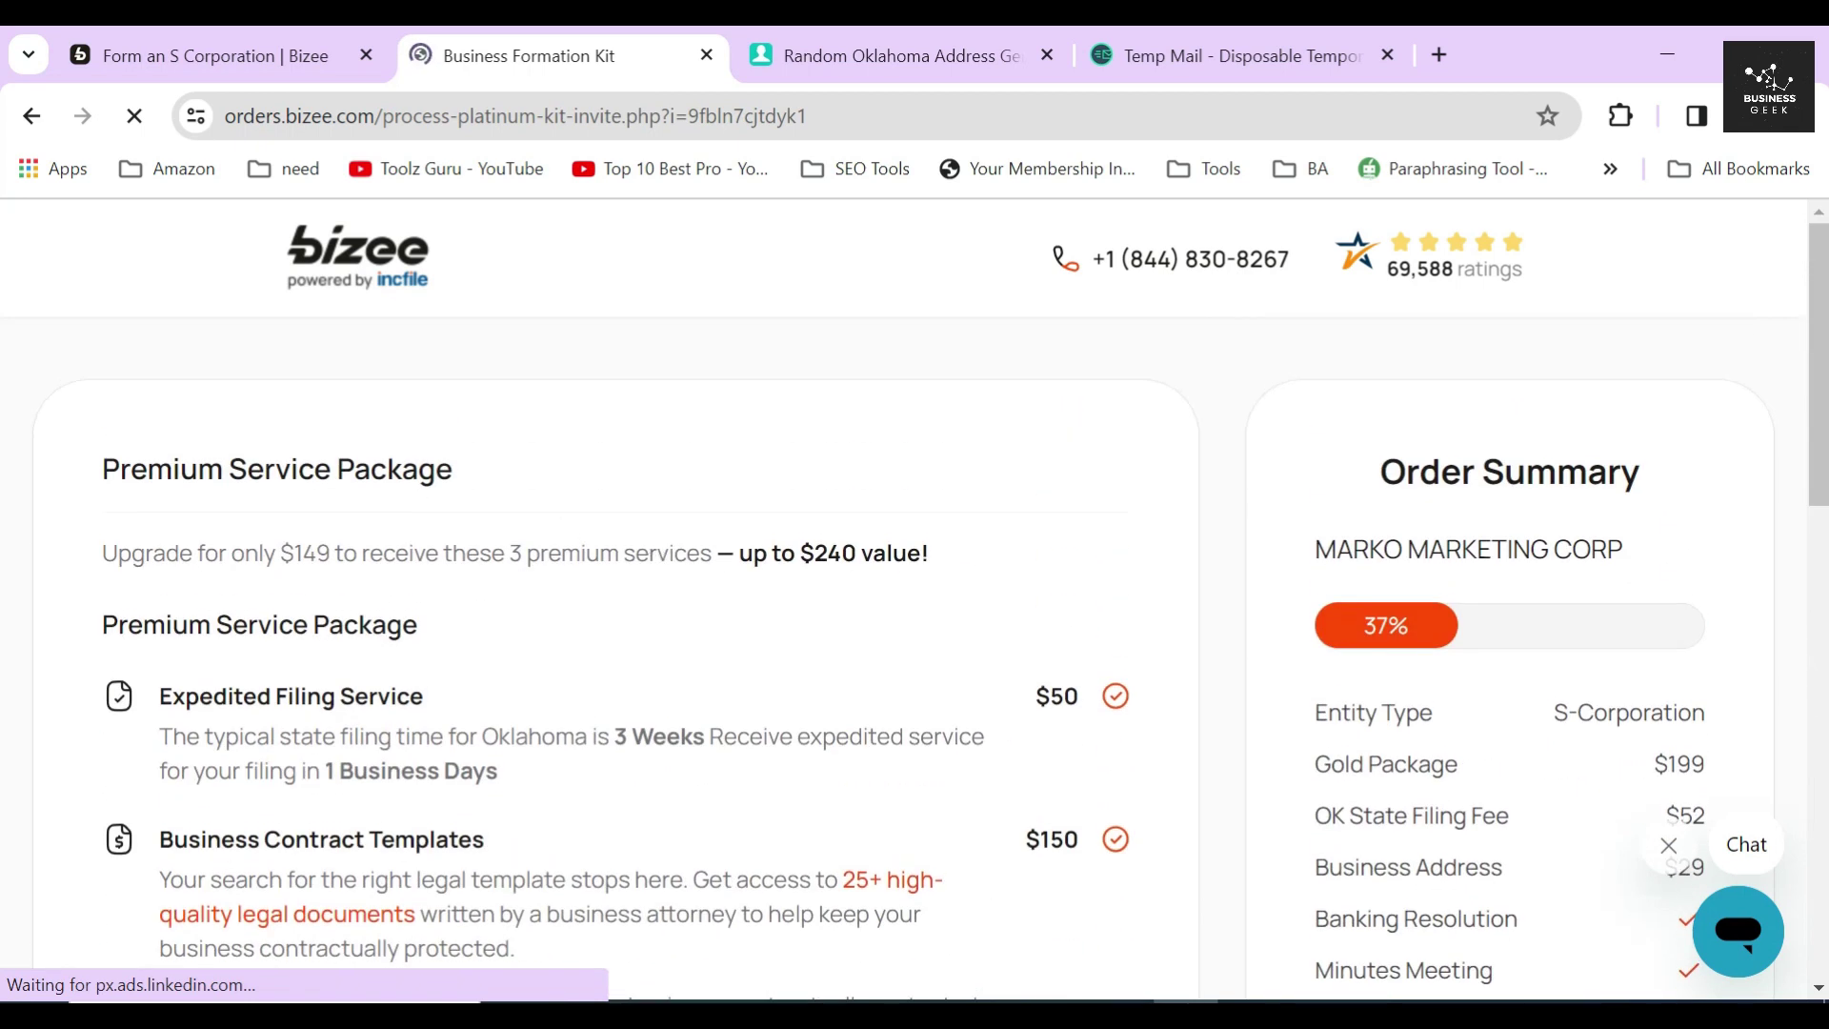
double_click(313, 552)
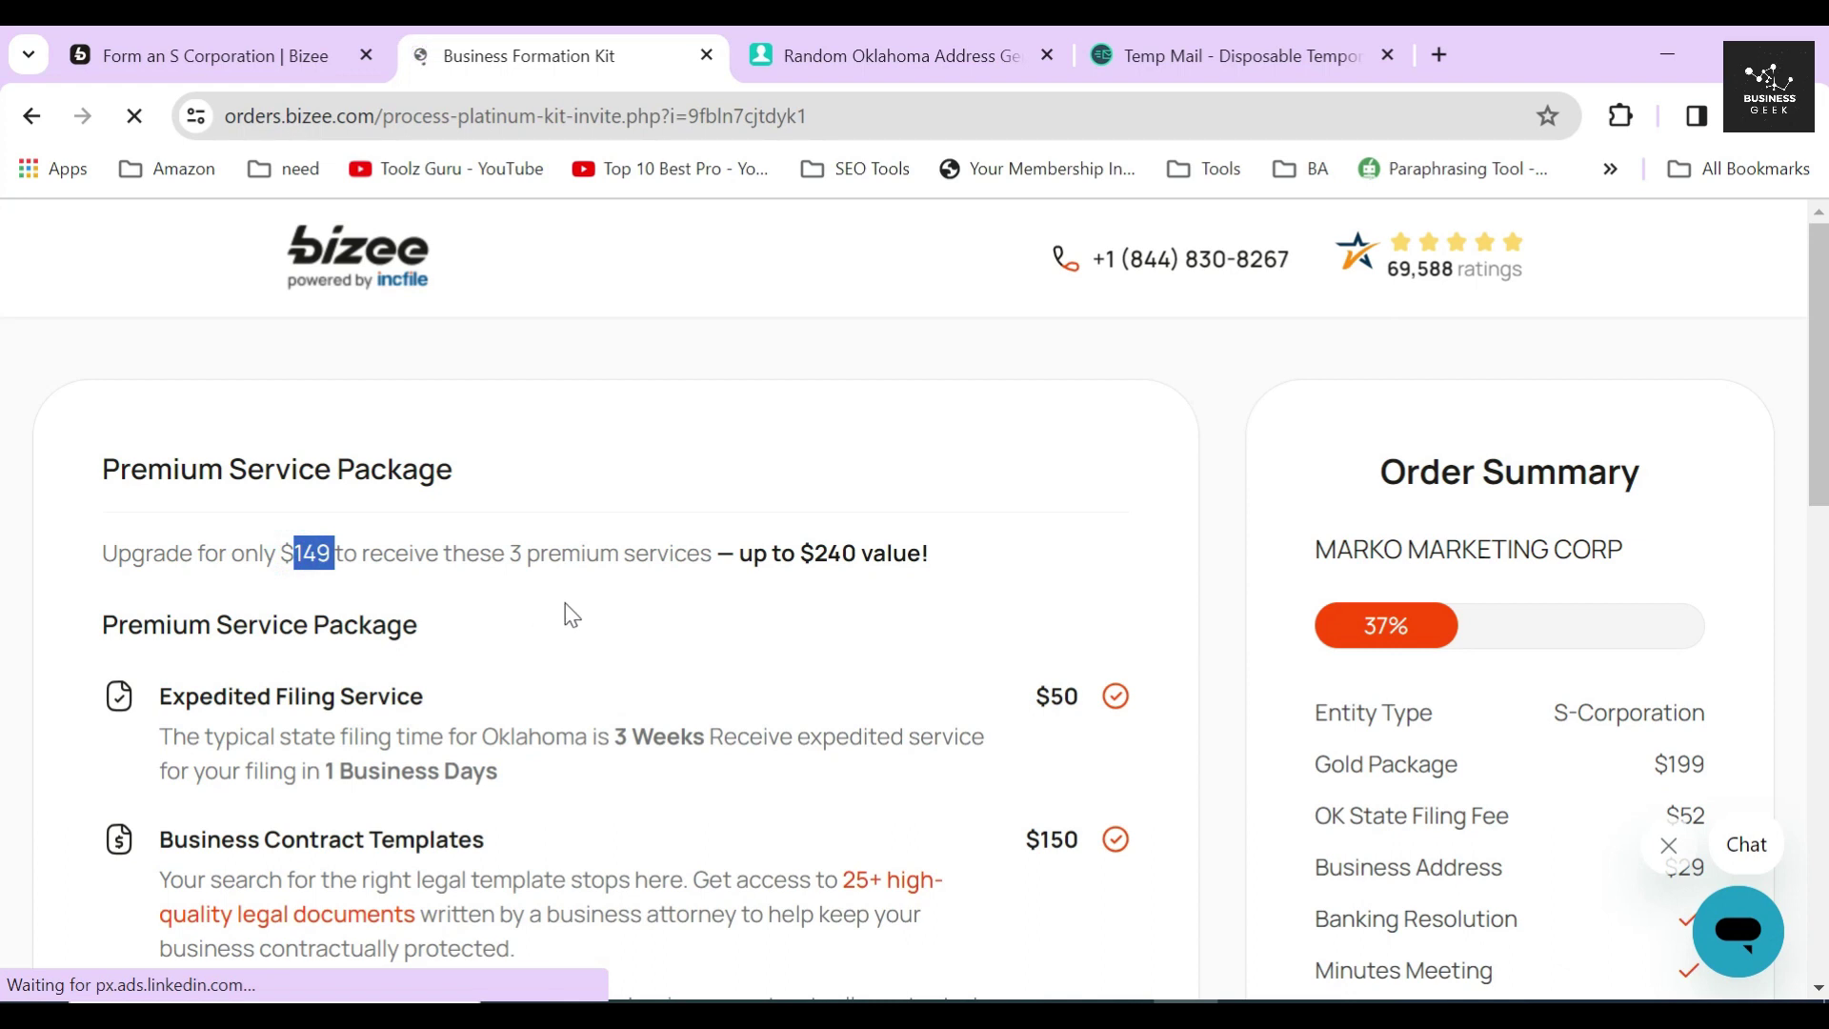
scroll(572, 615, "down", 8)
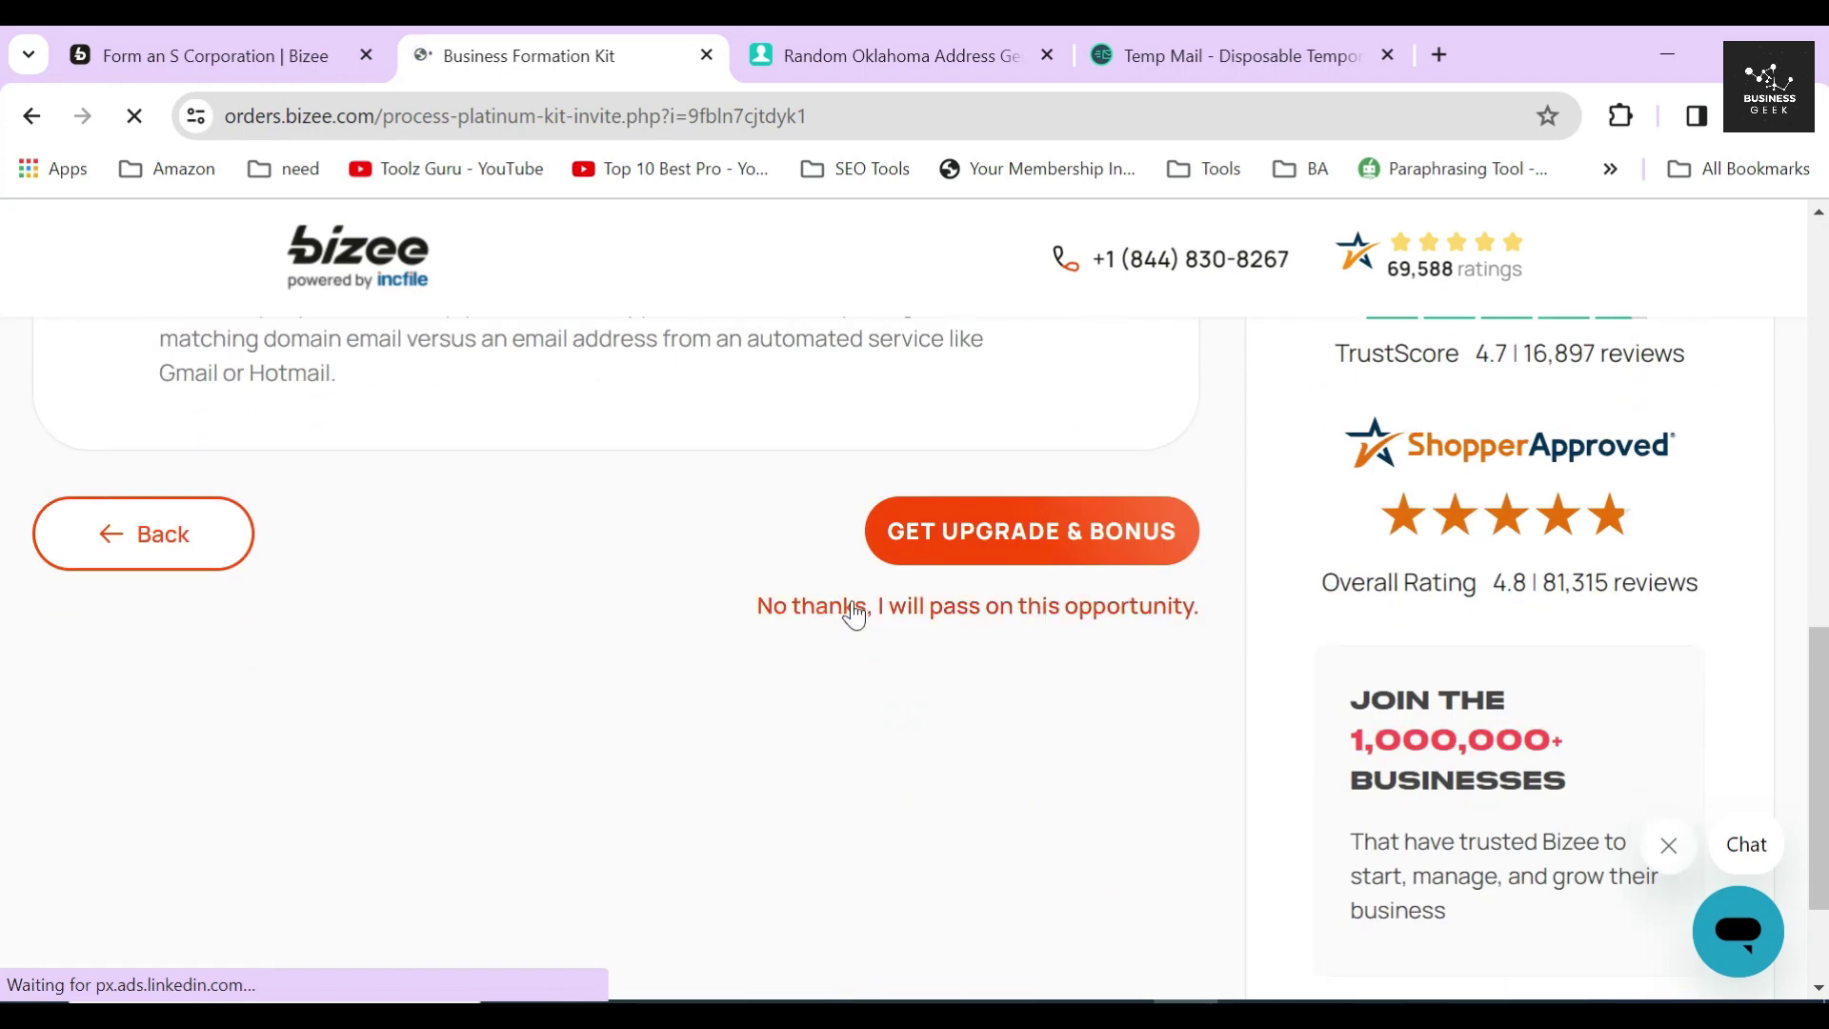
left_click(815, 600)
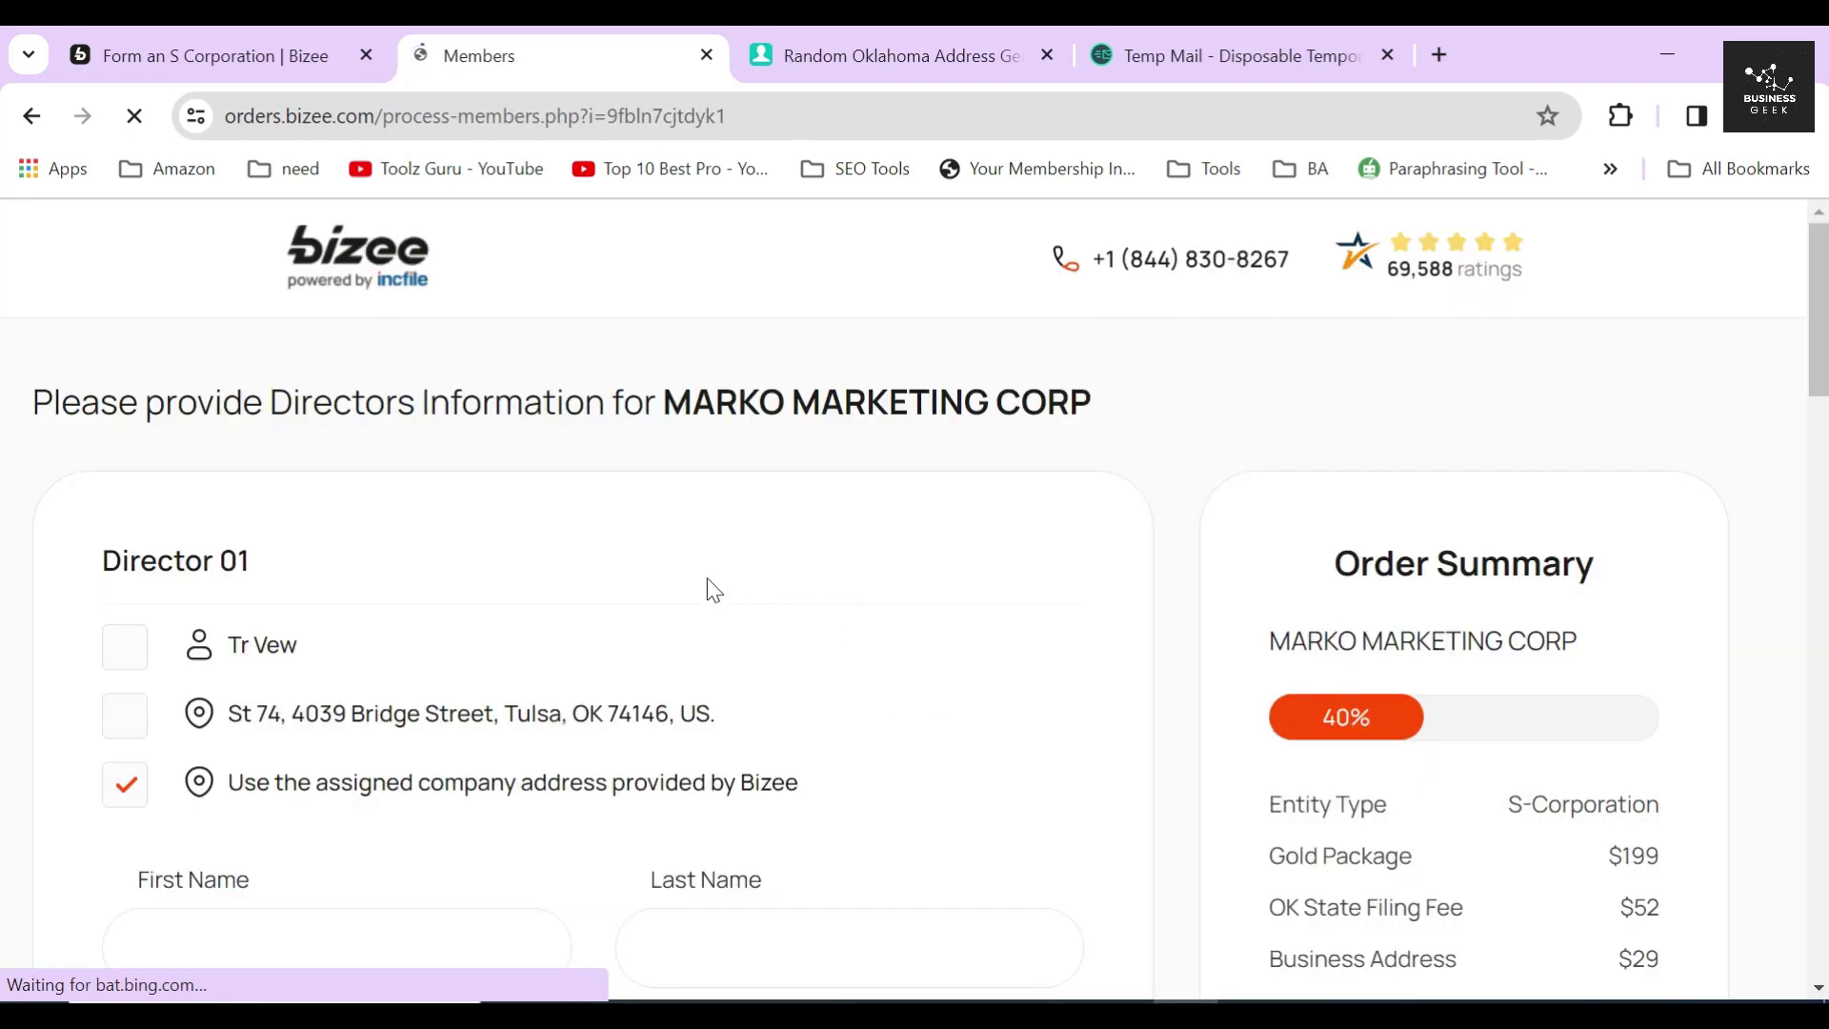
Fill Director 01 with the saved contact's name, keeping the Bizee-assigned company address.
left_click_drag(95, 561, 318, 563)
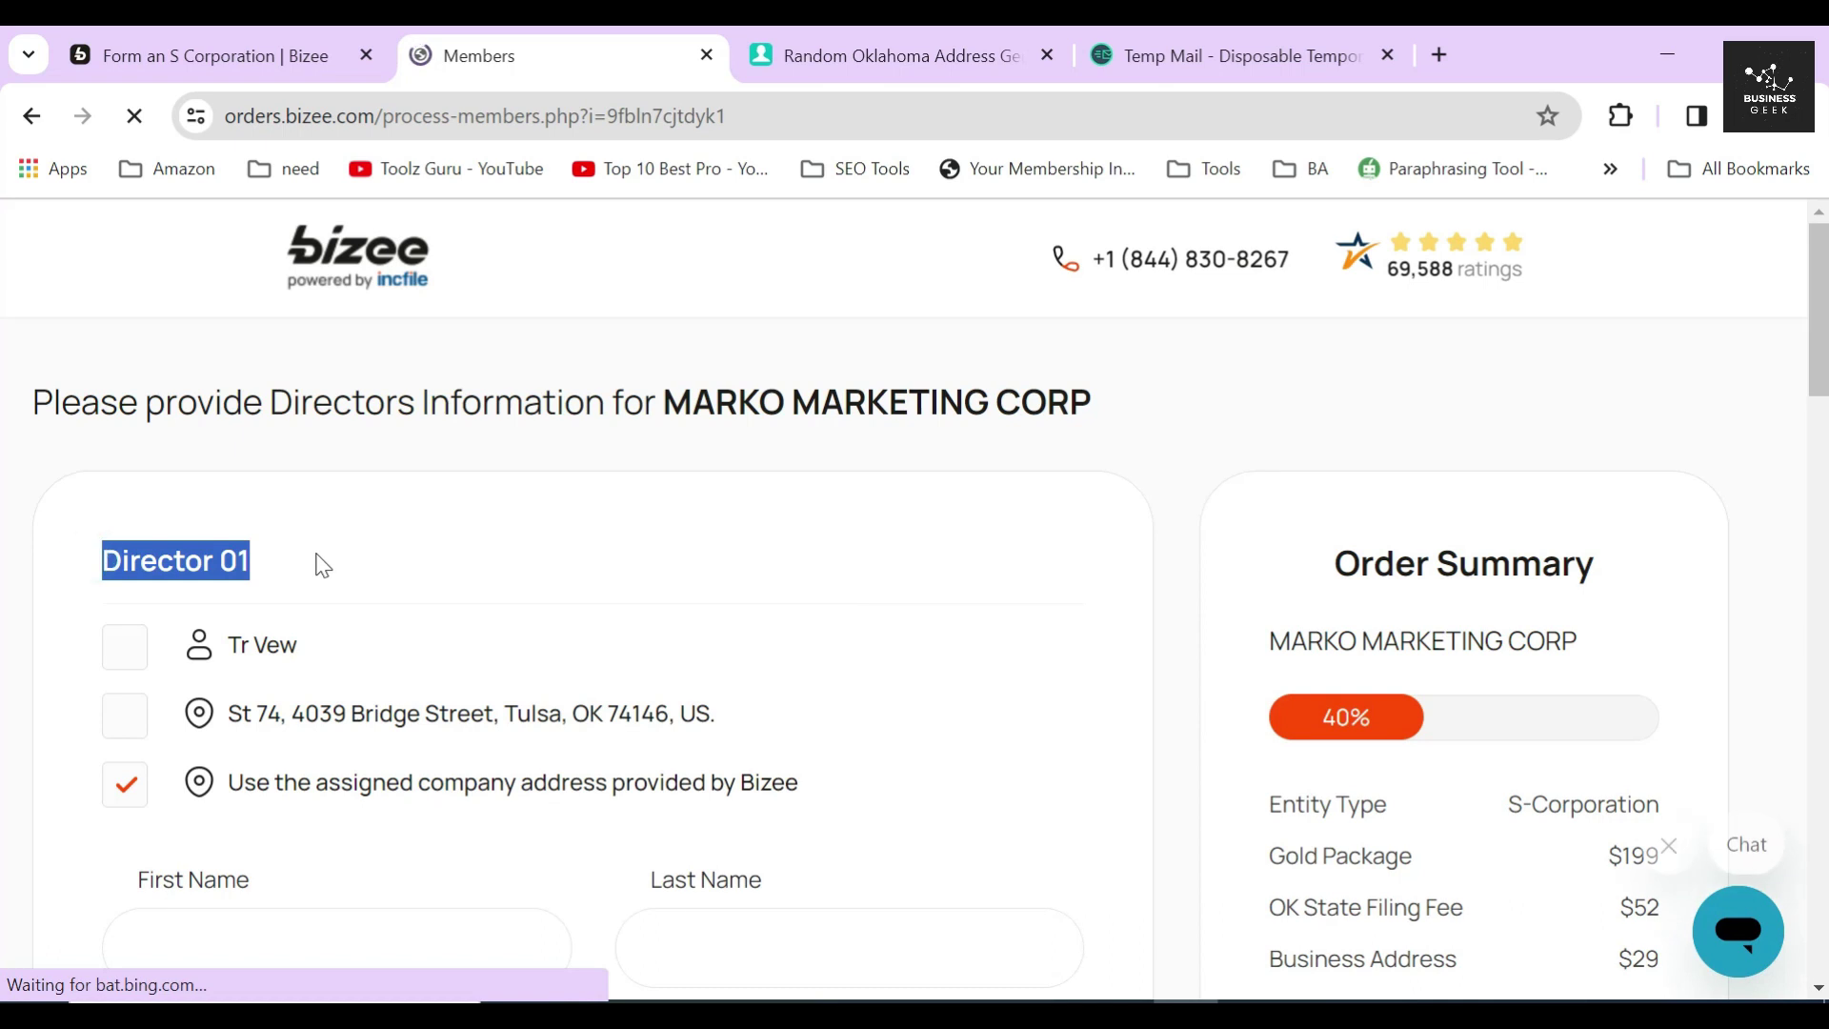
left_click(372, 546)
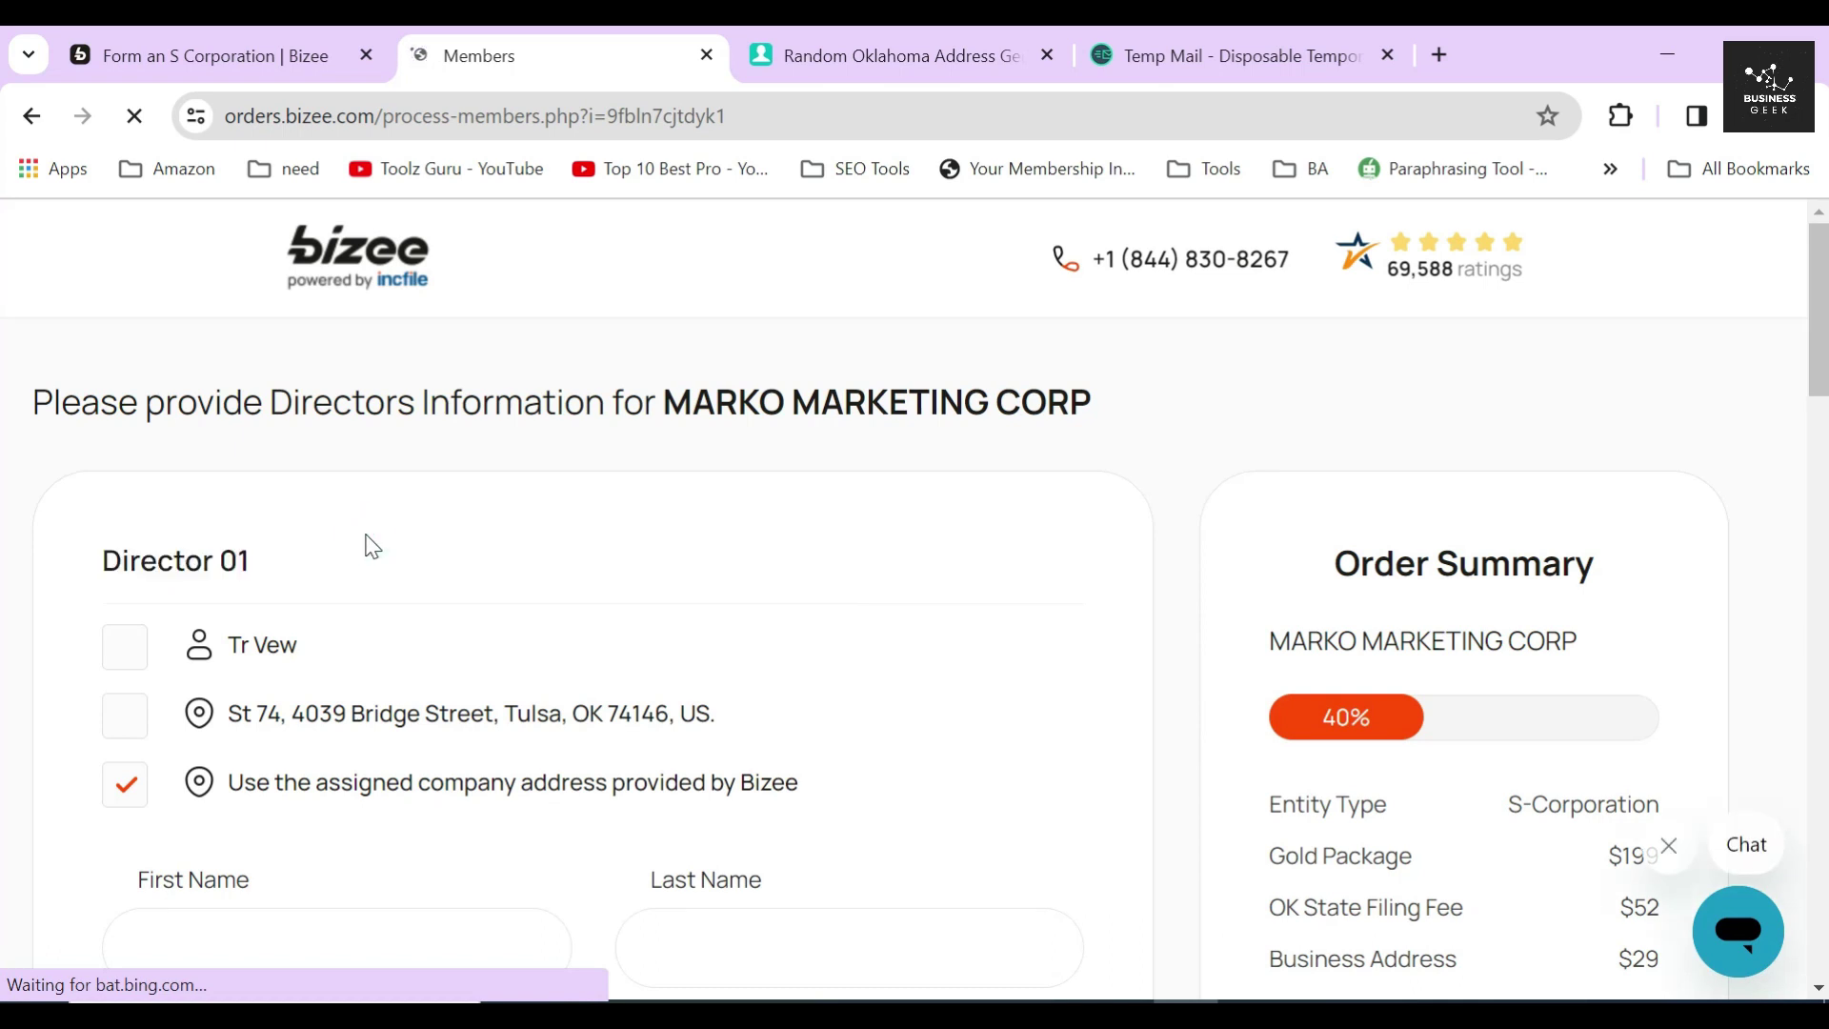
scroll(363, 543, "down", 2)
left_click(124, 495)
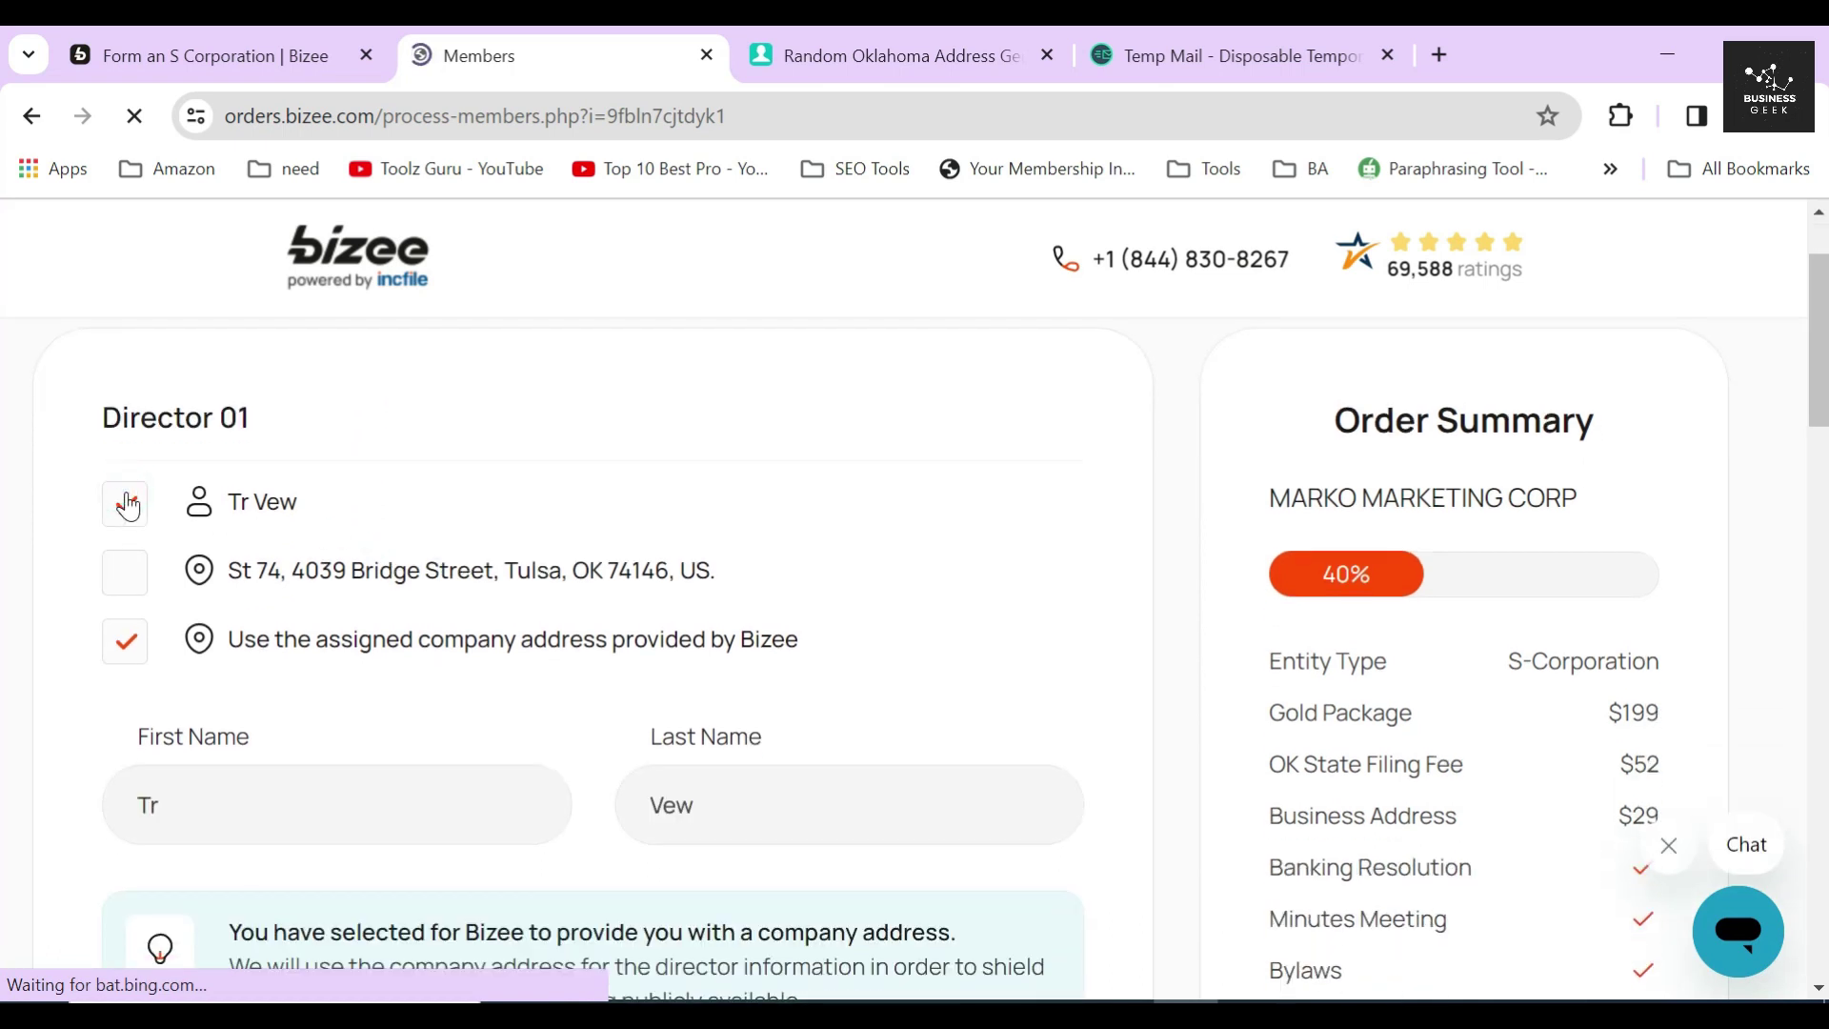
left_click_drag(836, 640, 229, 651)
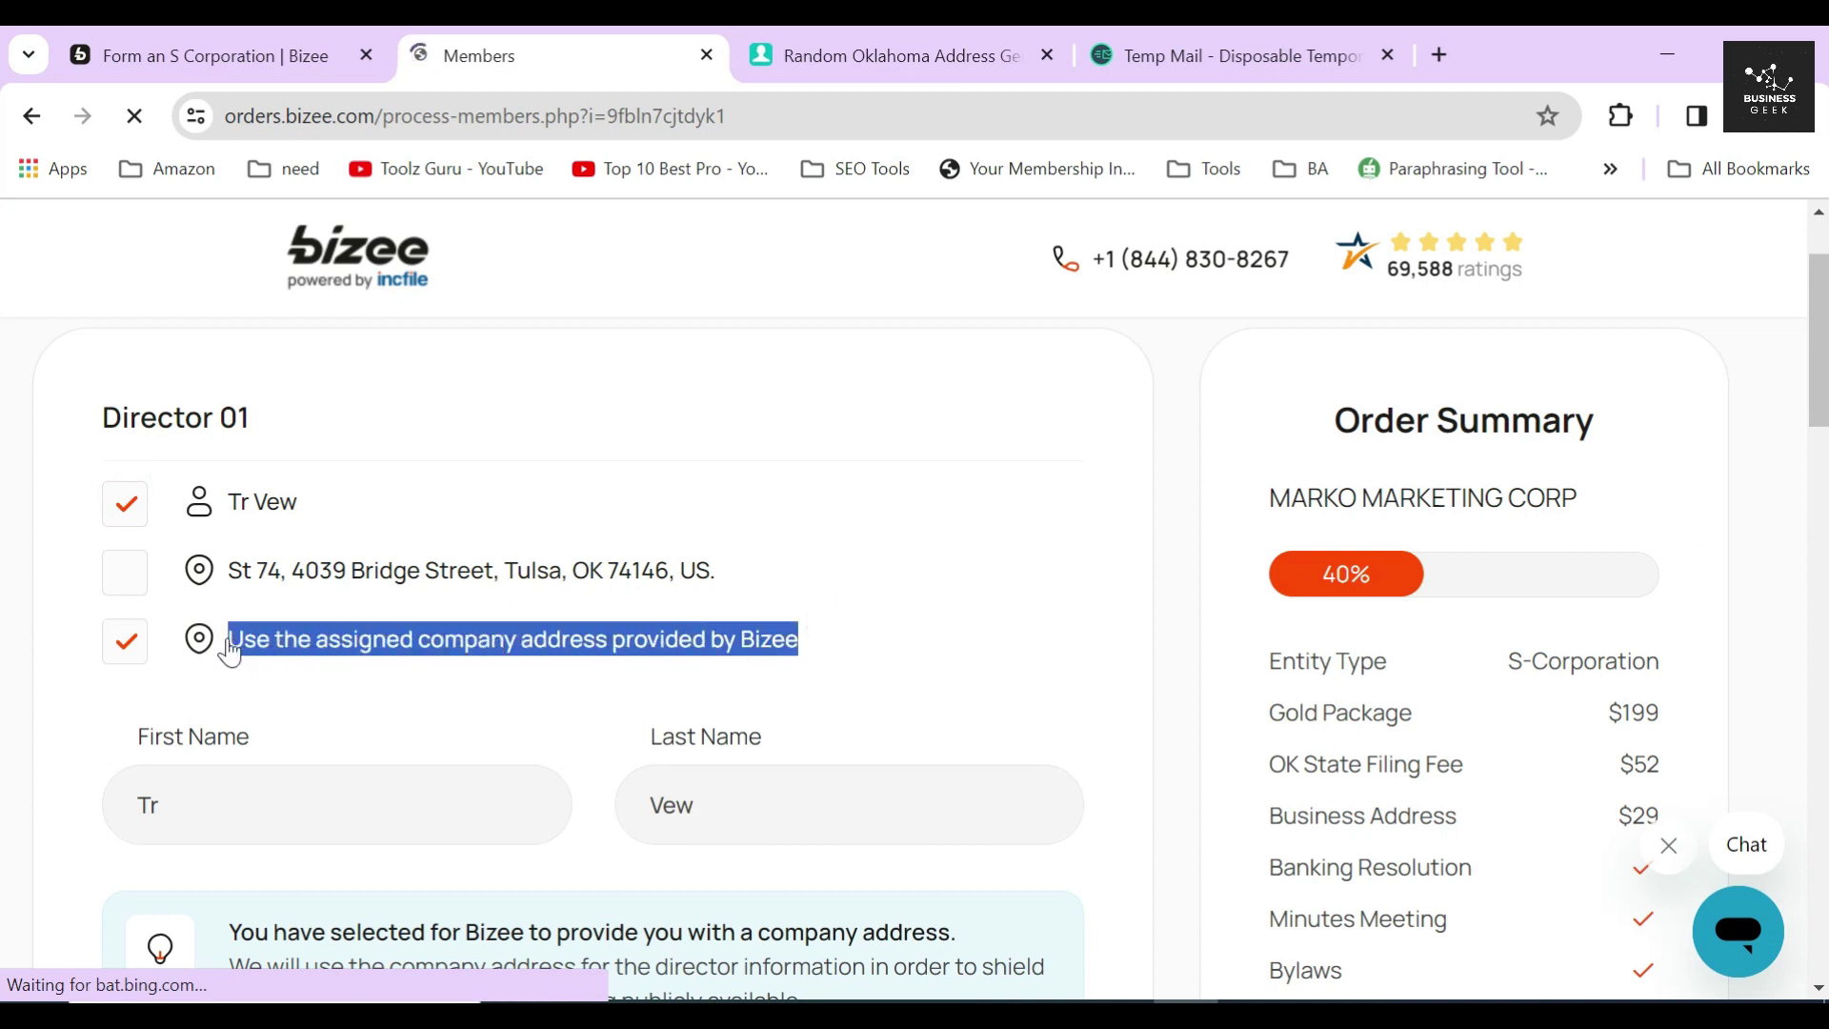
left_click(86, 643)
scroll(86, 643, "down", 5)
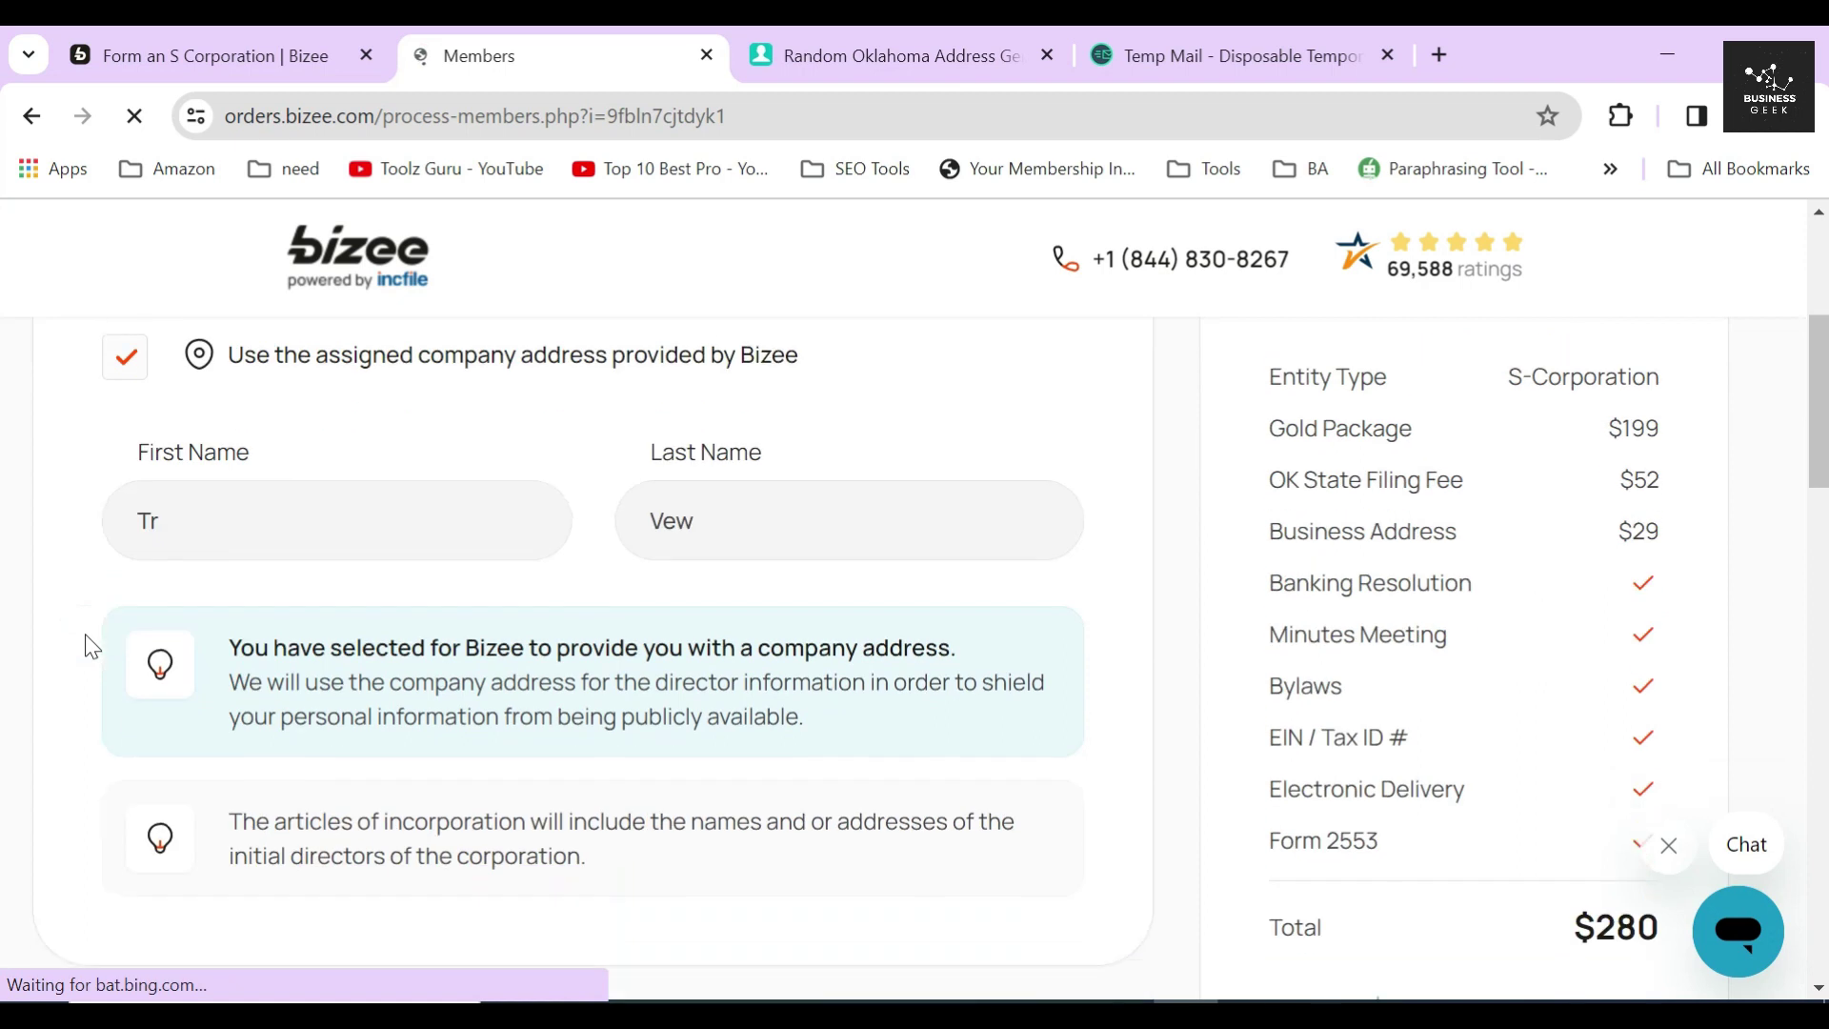
left_click_drag(228, 538, 832, 583)
left_click_drag(229, 678, 629, 719)
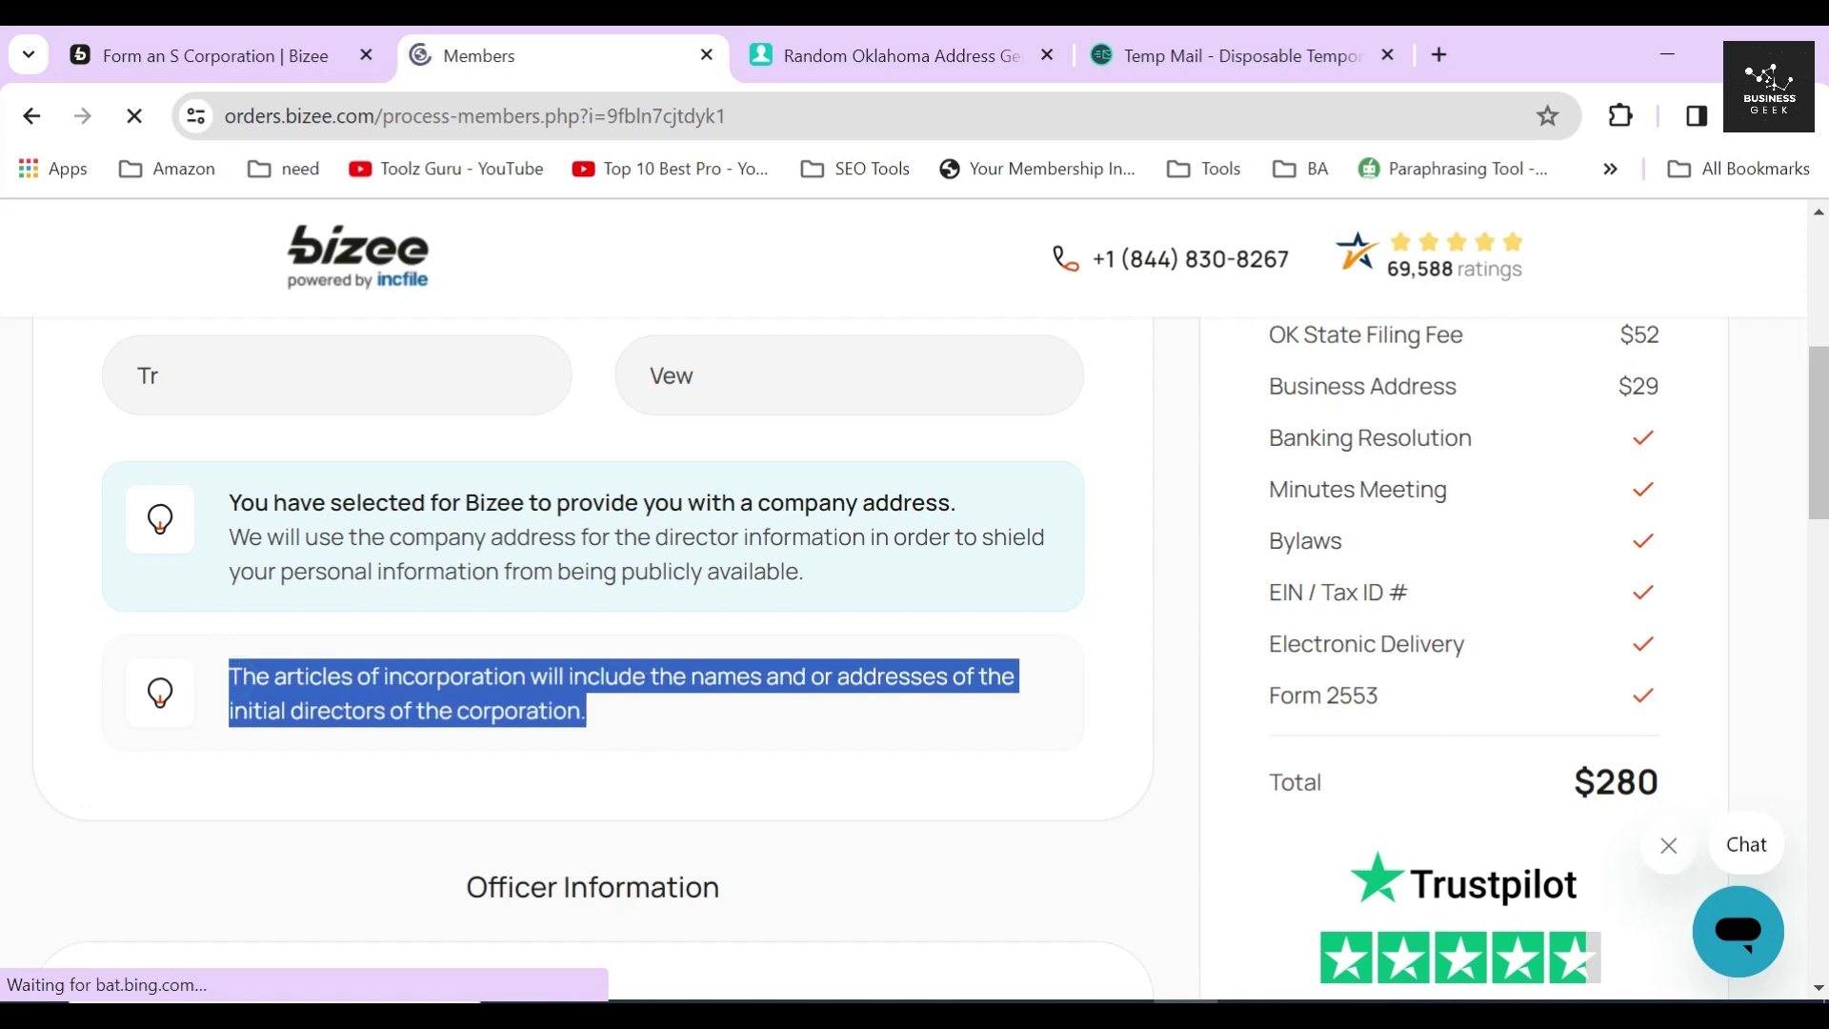
left_click(374, 854)
Look over the Officer Information section and its role headings.
scroll(374, 854, "down", 5)
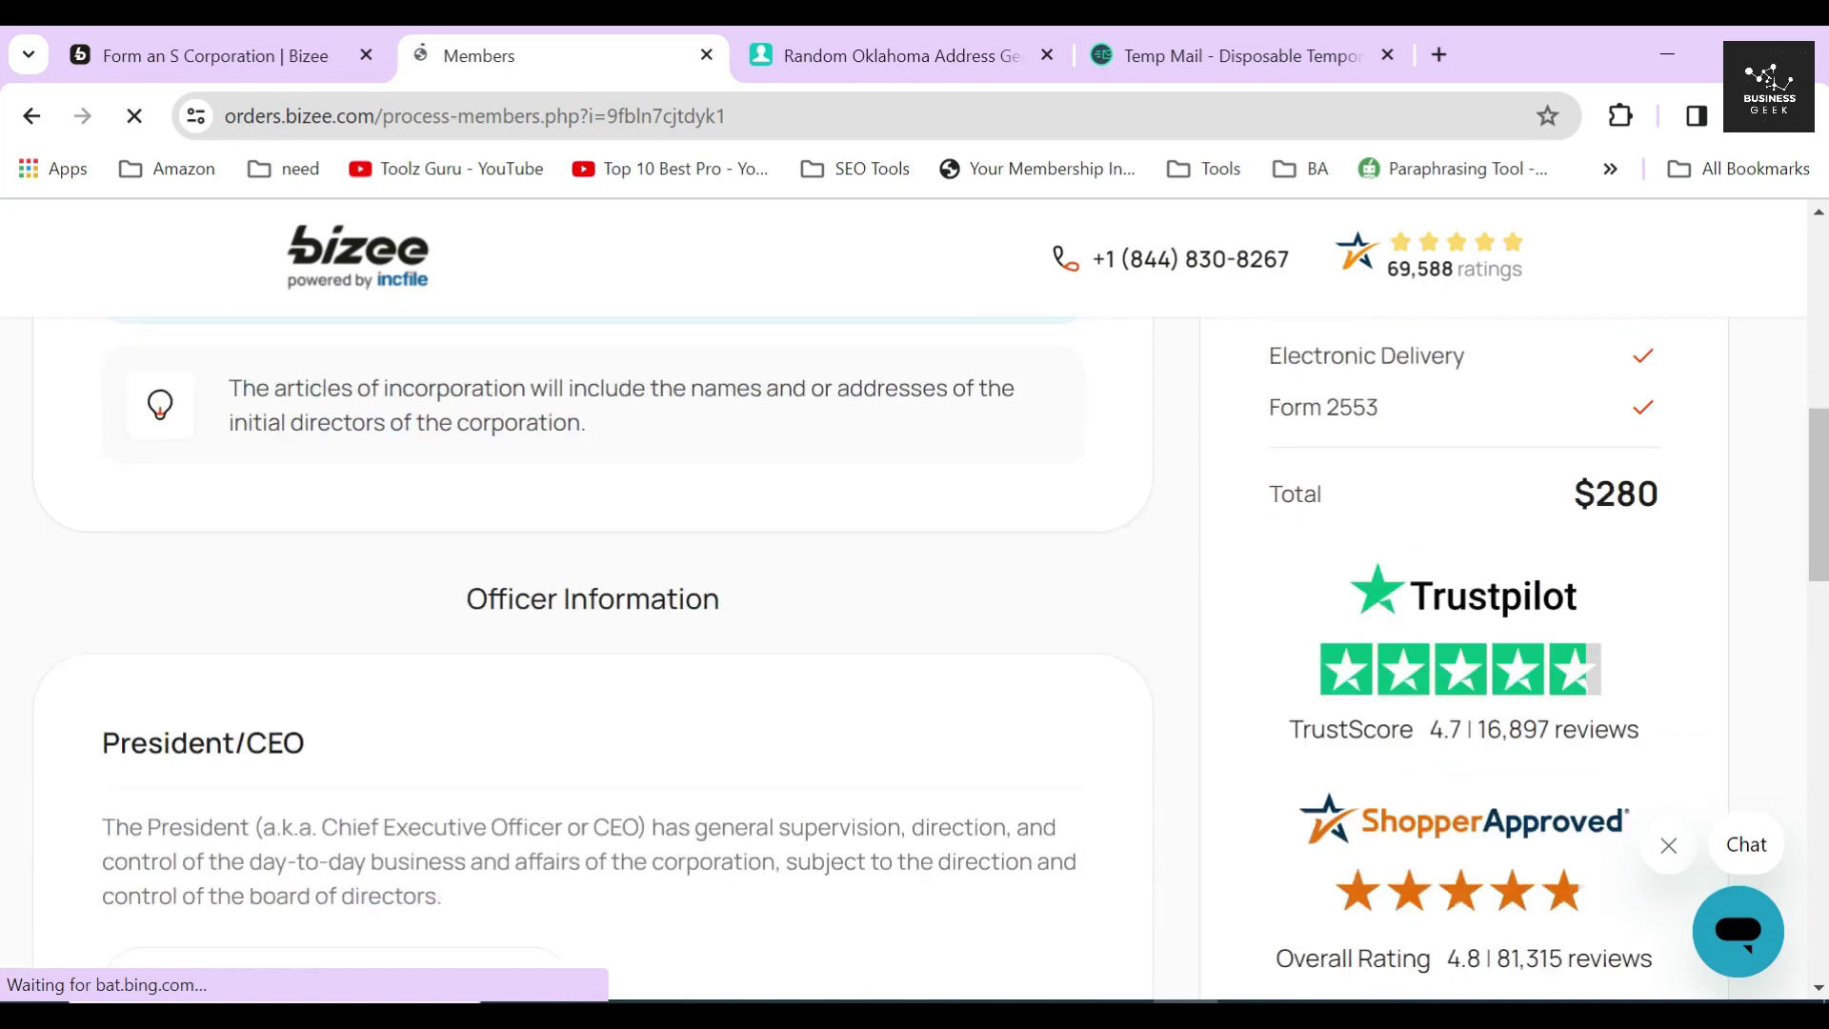
left_click_drag(445, 451, 1018, 467)
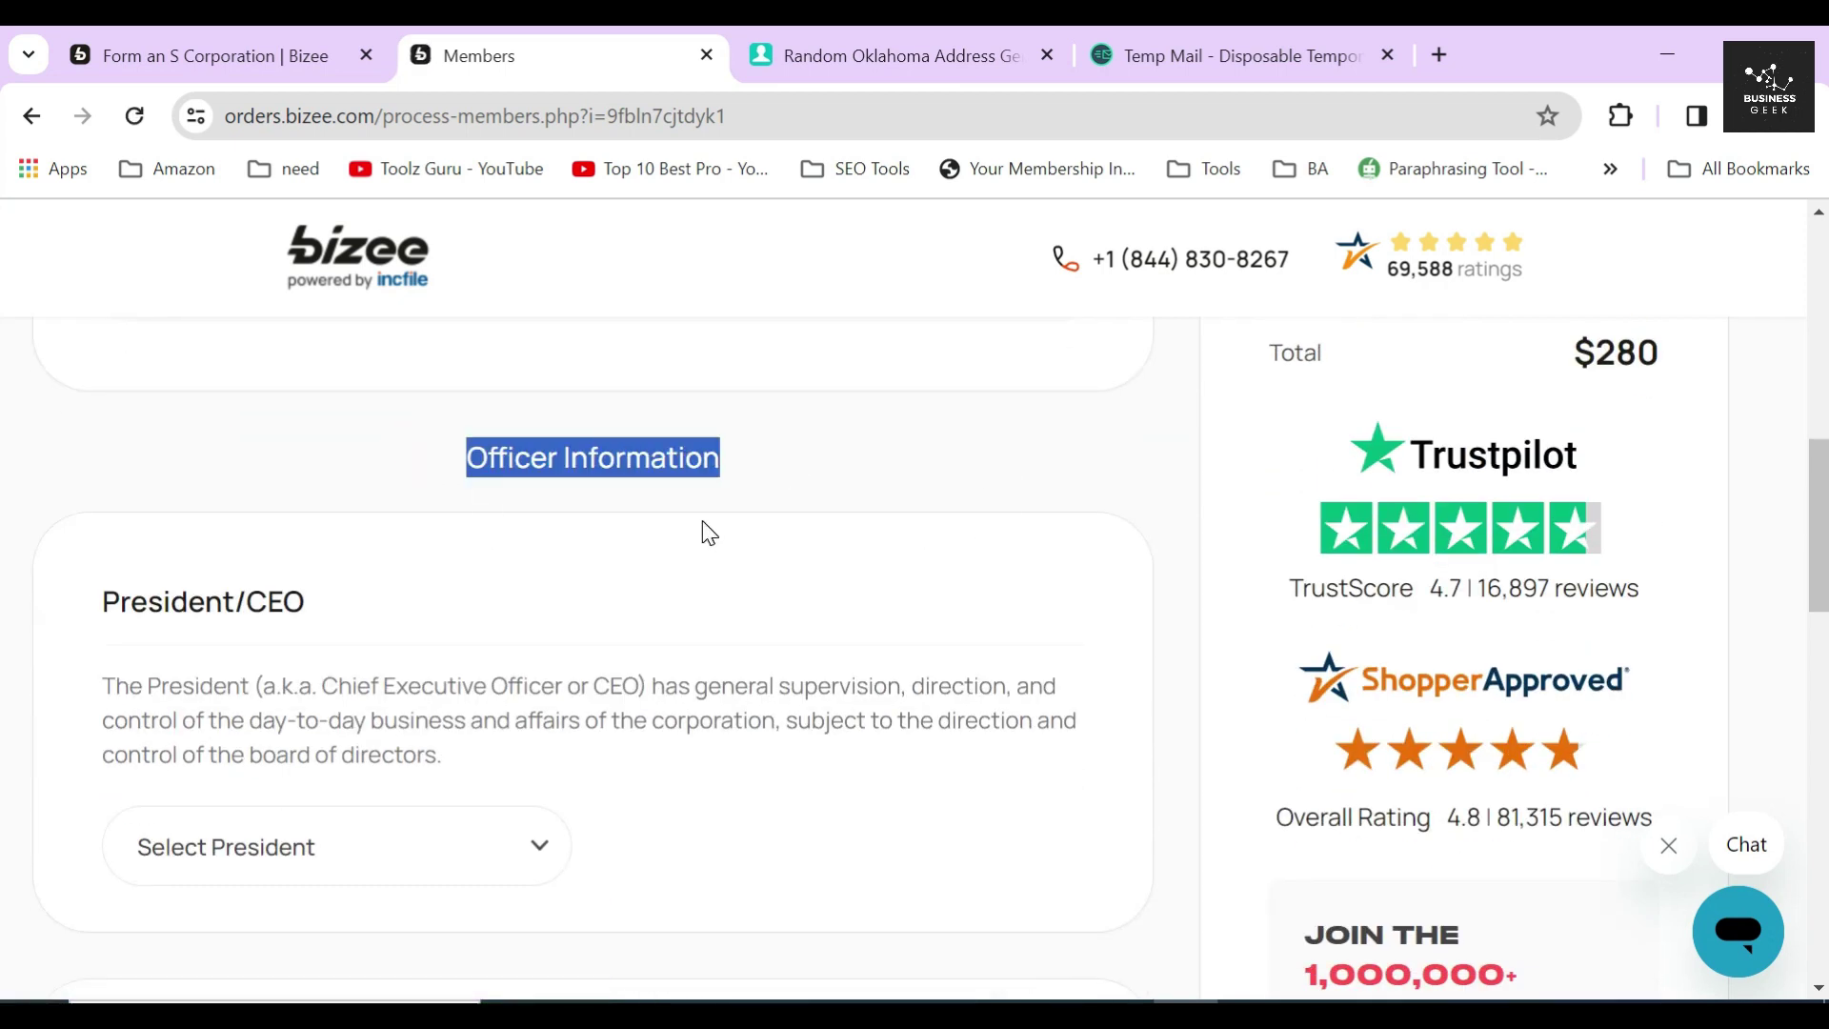
left_click_drag(100, 601, 309, 603)
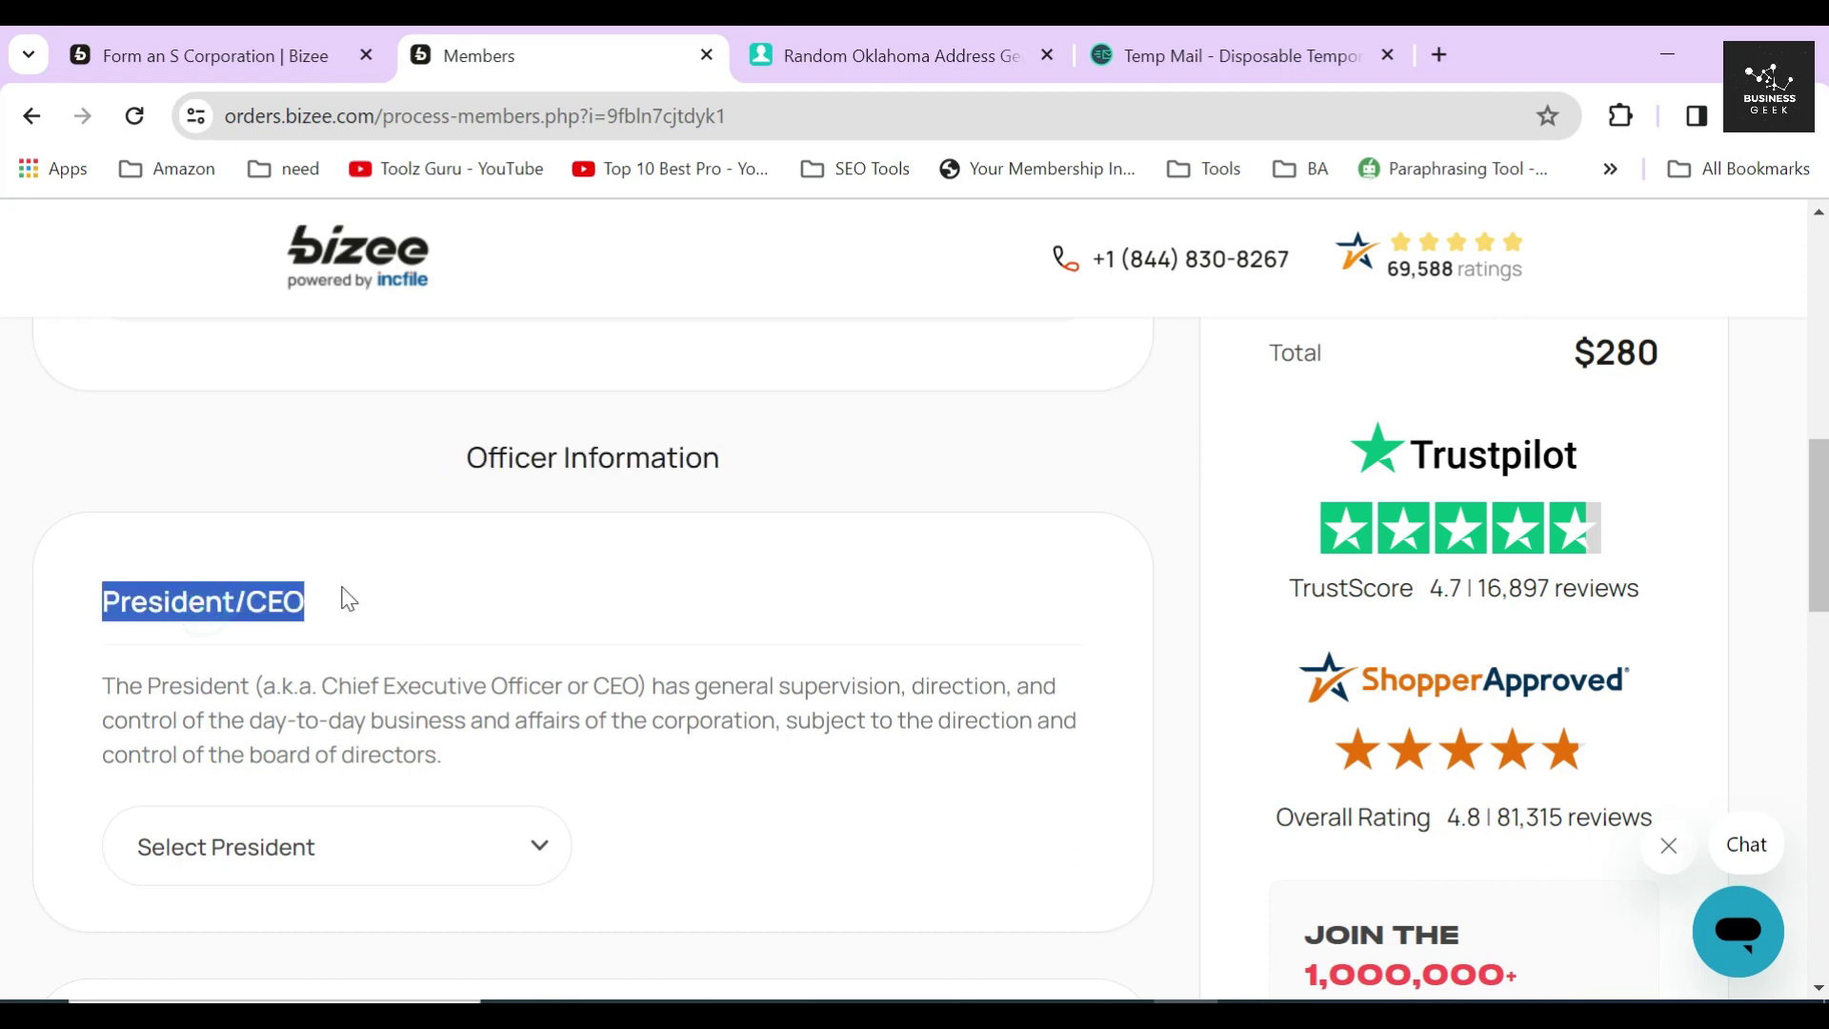
scroll(368, 600, "down", 5)
left_click_drag(101, 639, 237, 640)
scroll(175, 641, "down", 5)
left_click_drag(101, 676, 234, 678)
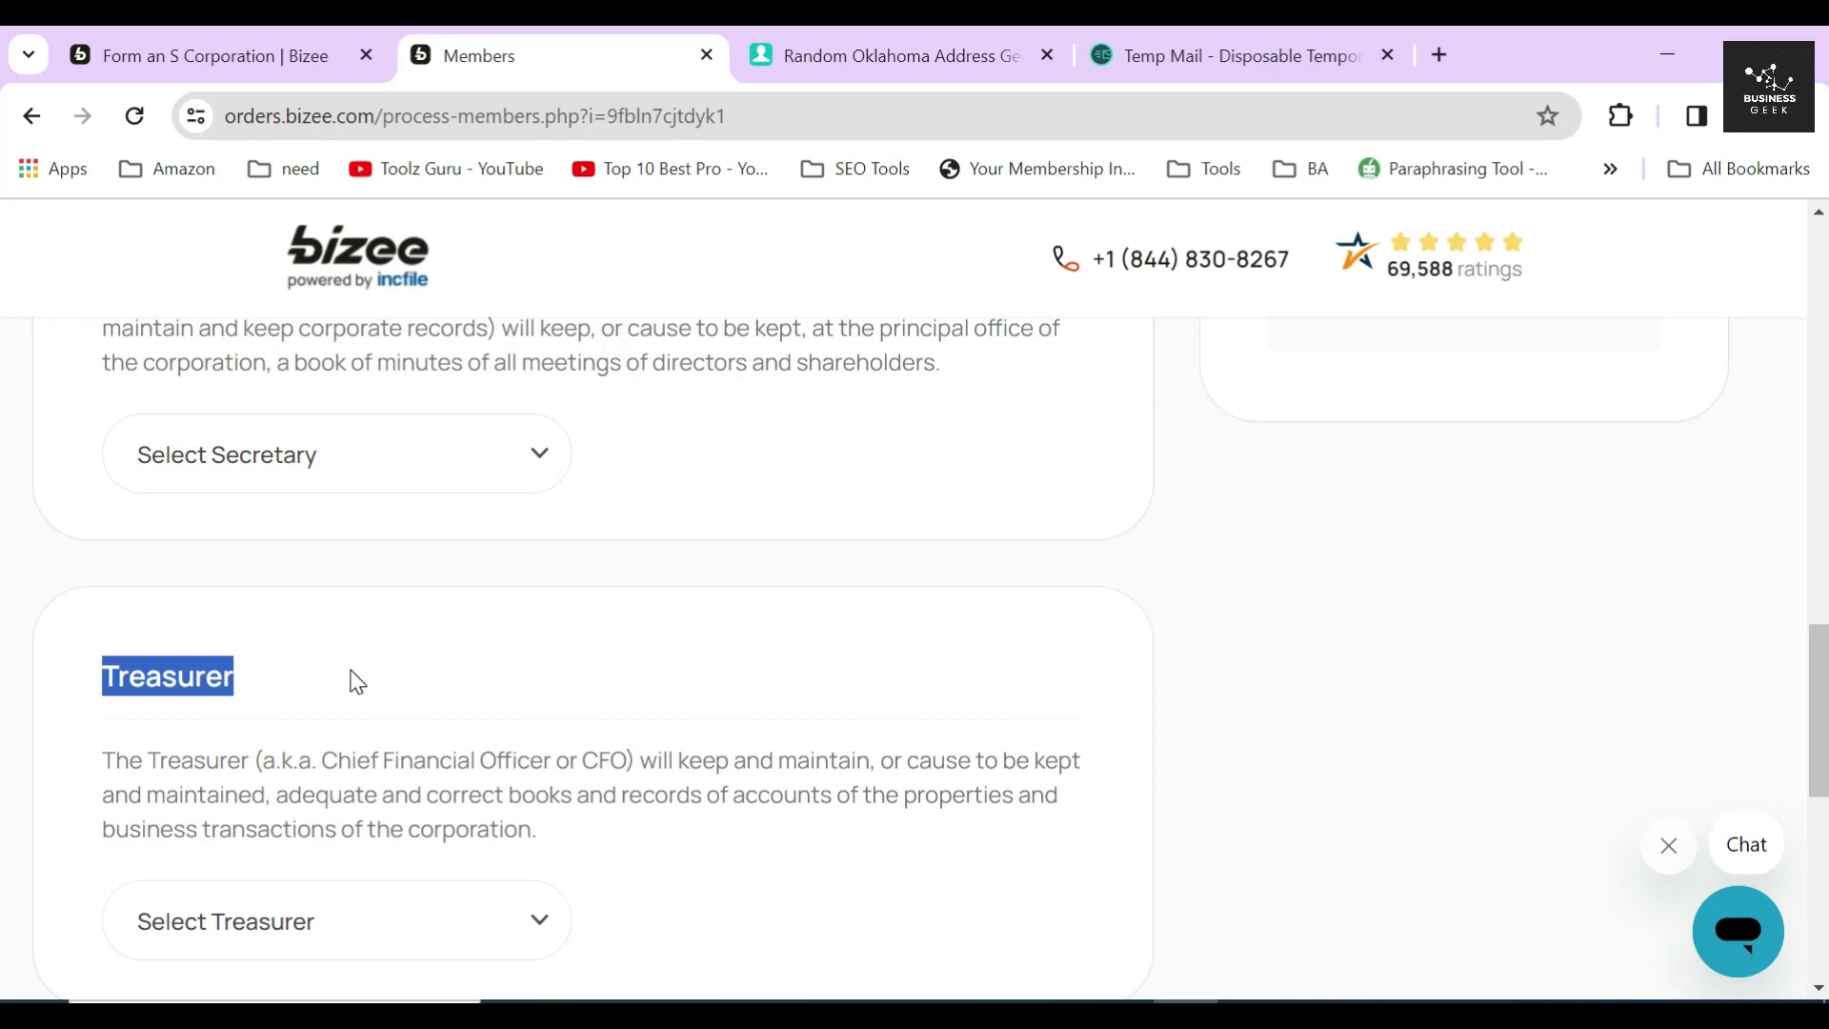
scroll(357, 682, "up", 10)
left_click_drag(102, 601, 360, 621)
left_click(360, 621)
Assign the existing director as President/CEO.
scroll(362, 681, "down", 2)
left_click(364, 703)
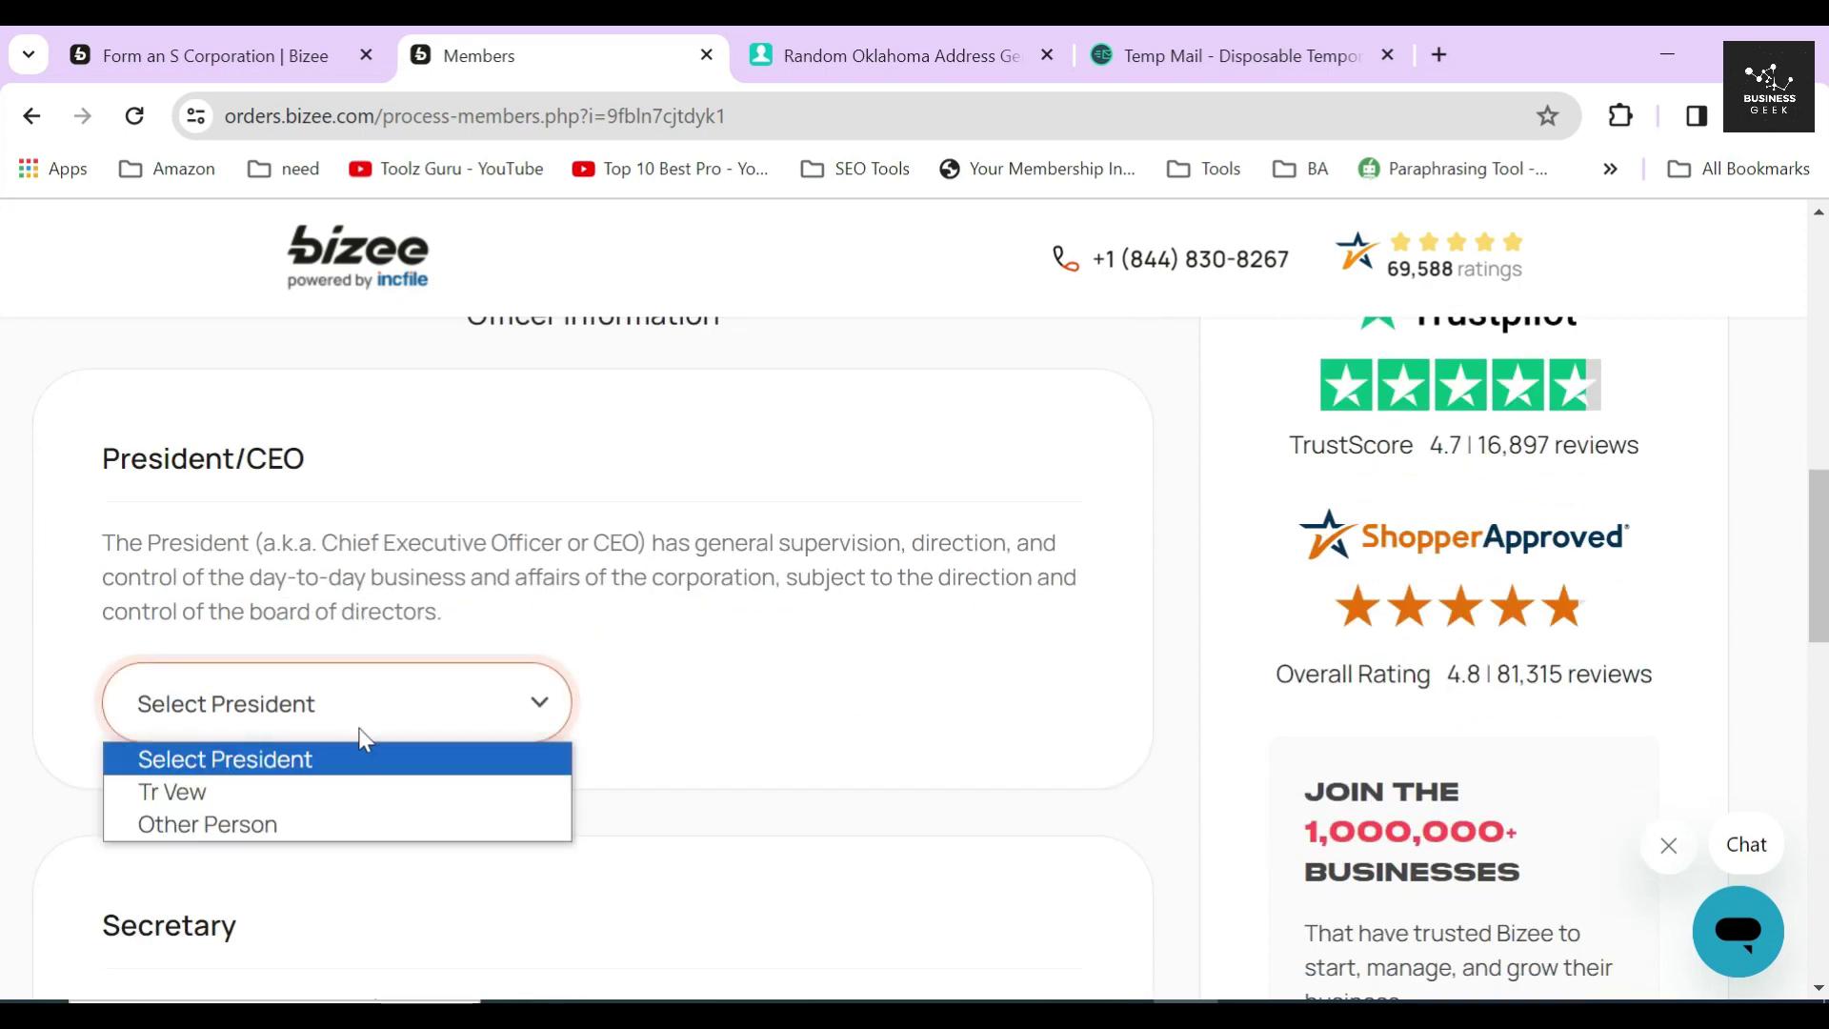
left_click(357, 825)
left_click(359, 857)
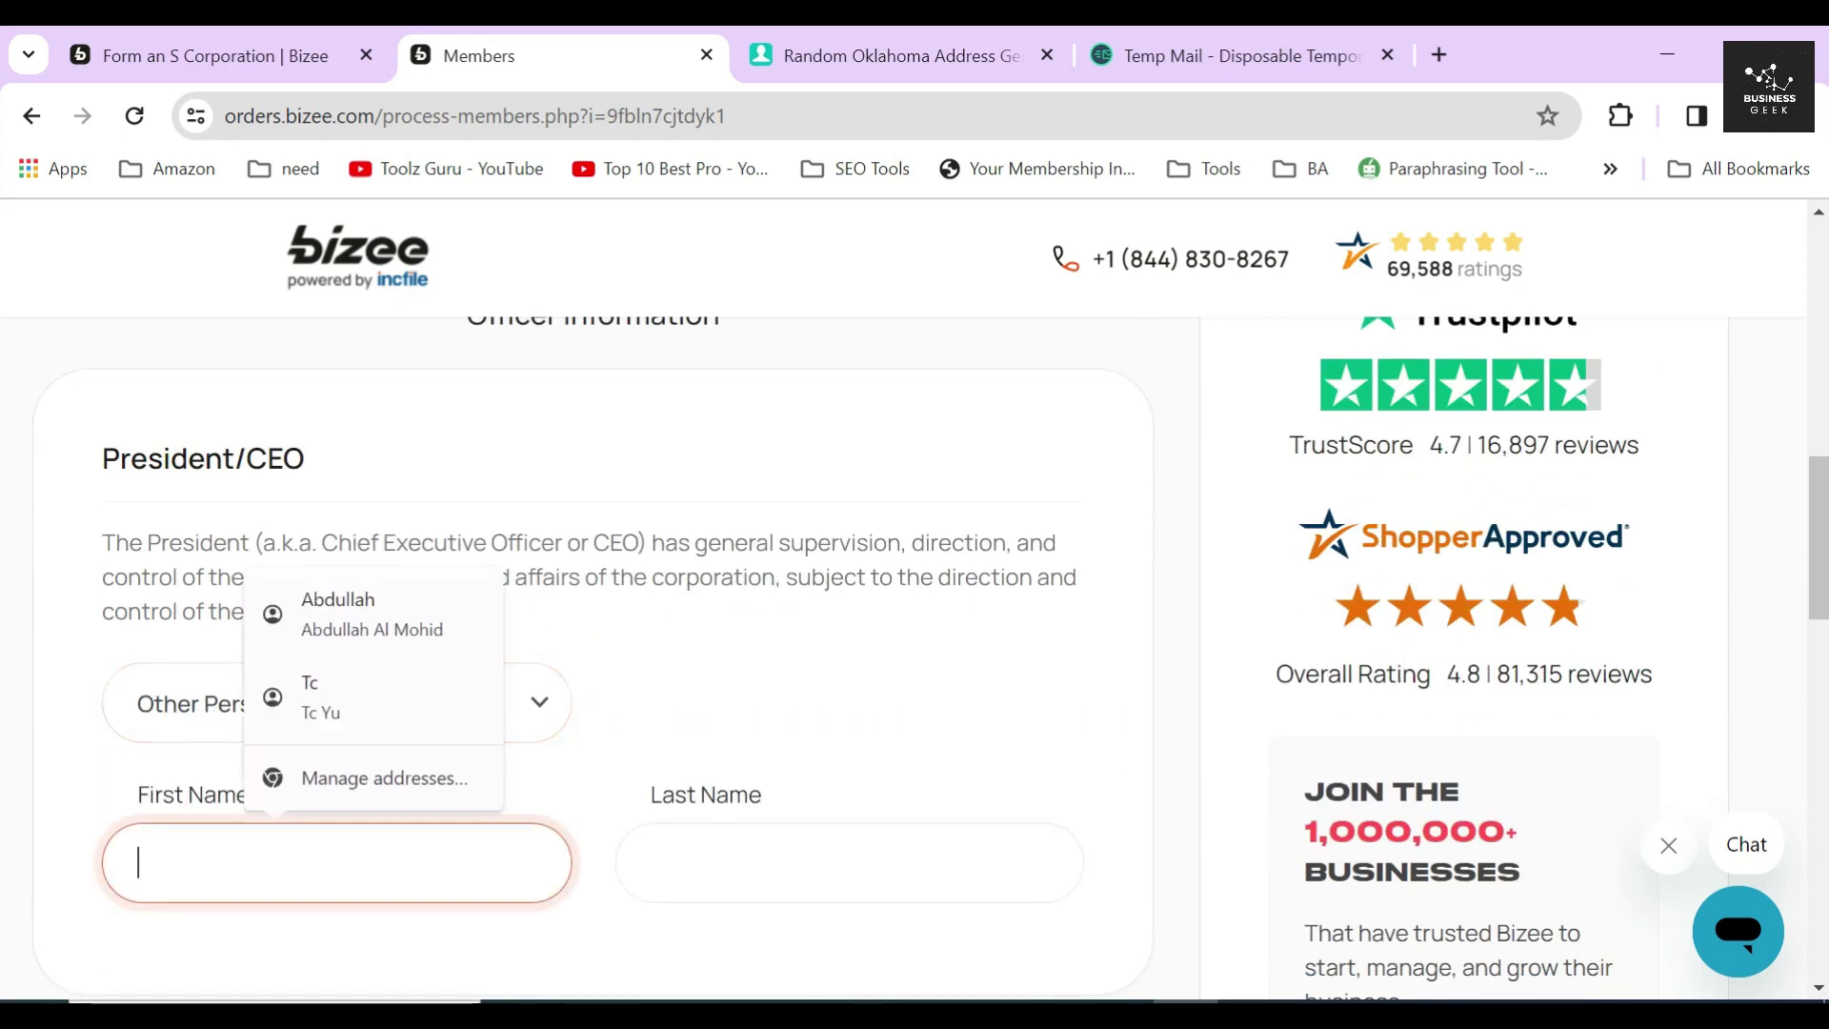
key("Tab")
left_click(553, 765)
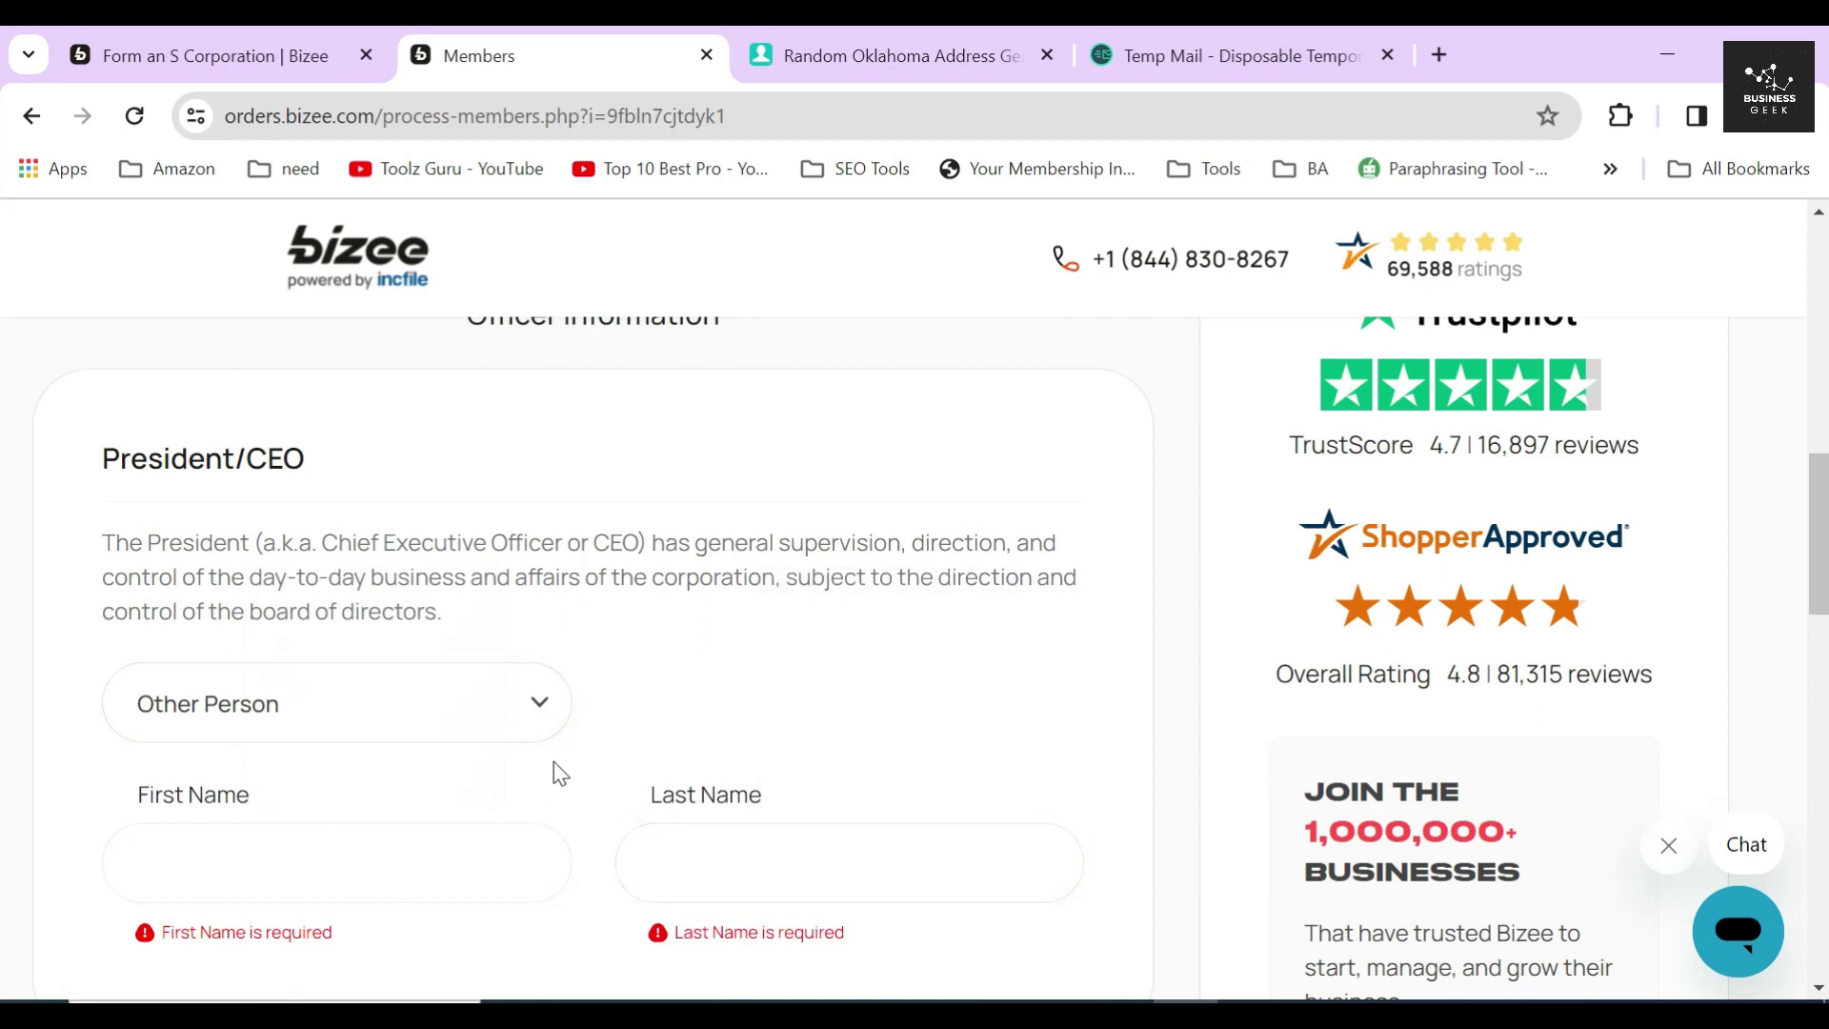
left_click(394, 722)
left_click(244, 791)
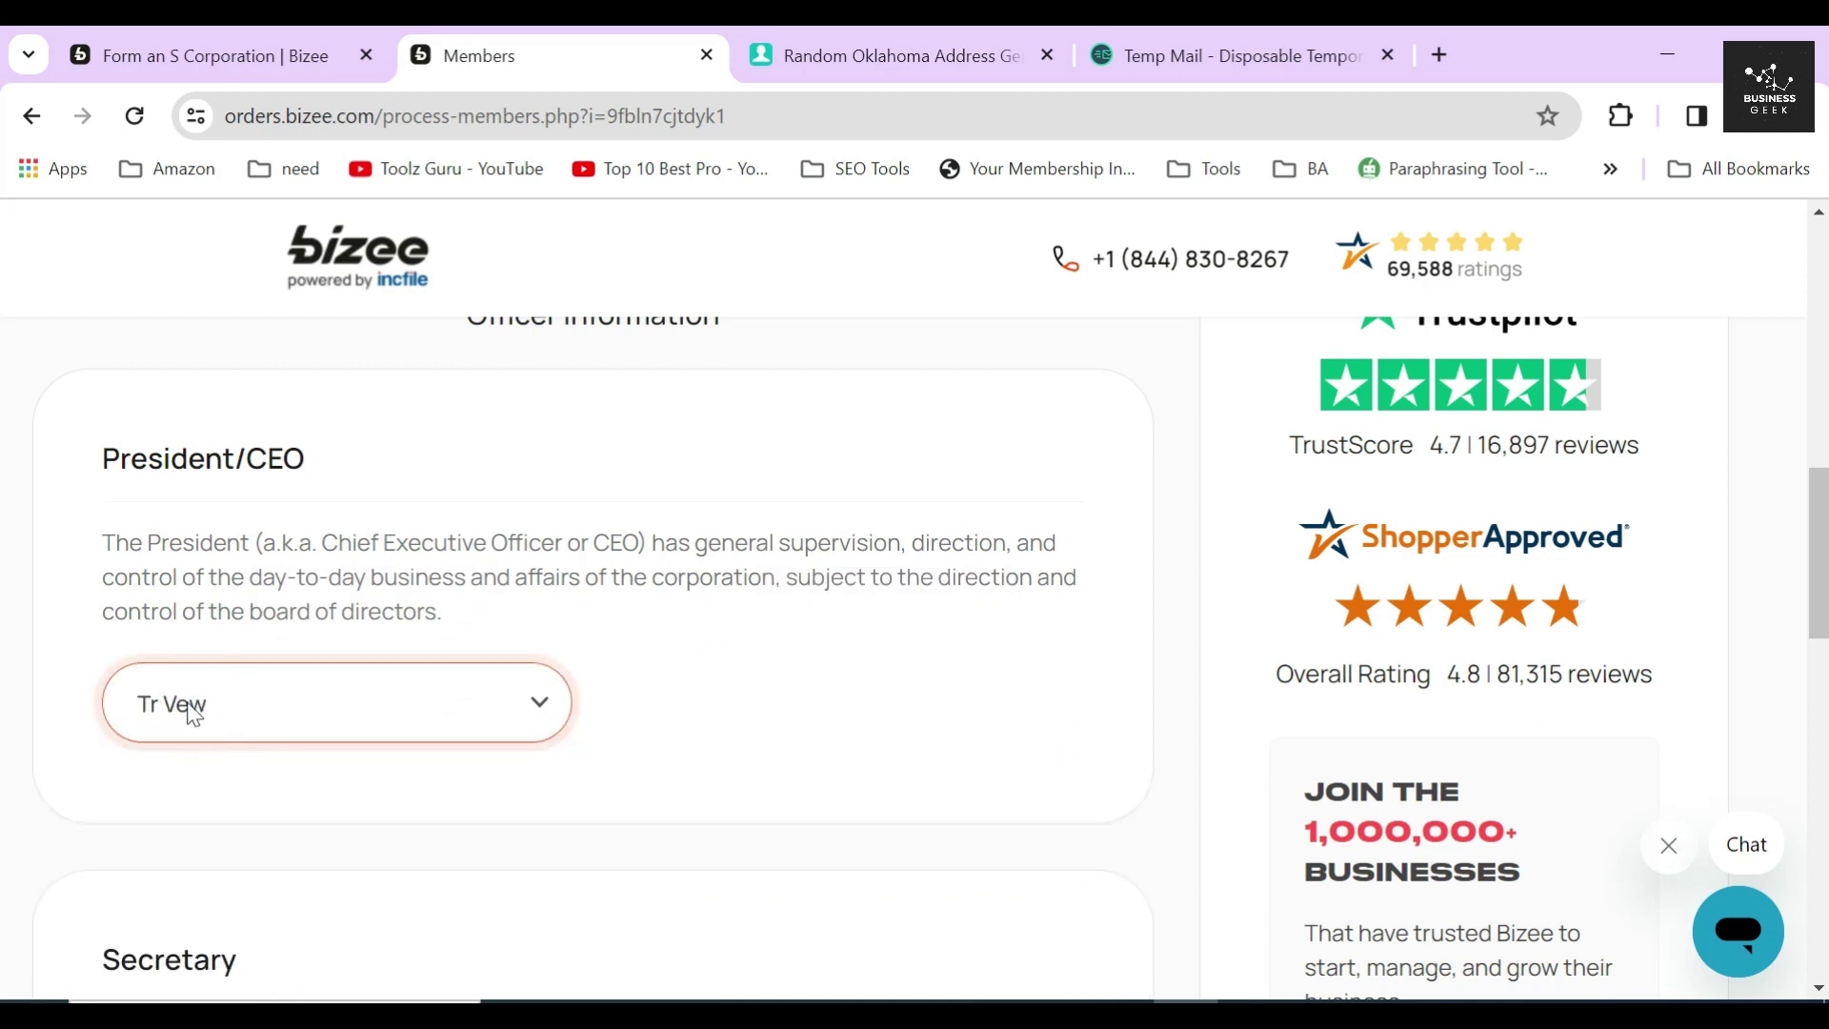
left_click(627, 693)
Assign the existing director as Secretary.
scroll(627, 693, "down", 5)
double_click(179, 556)
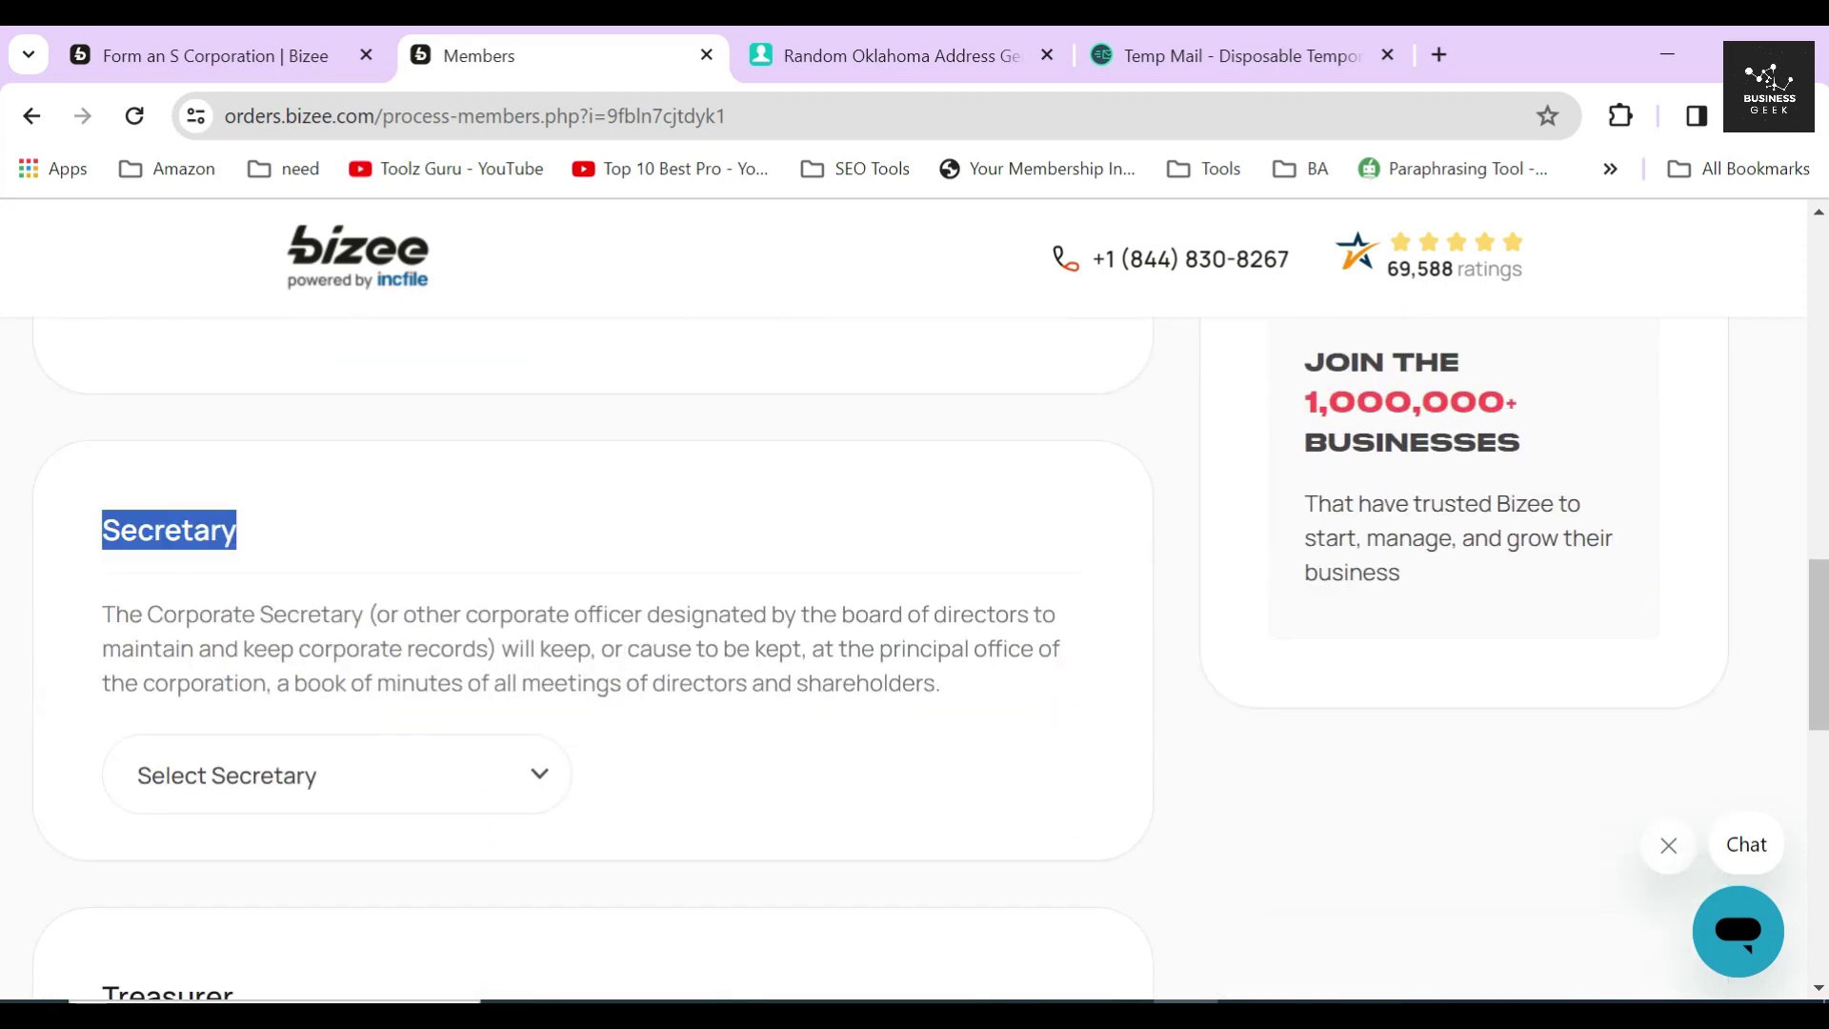
left_click(336, 550)
left_click(329, 790)
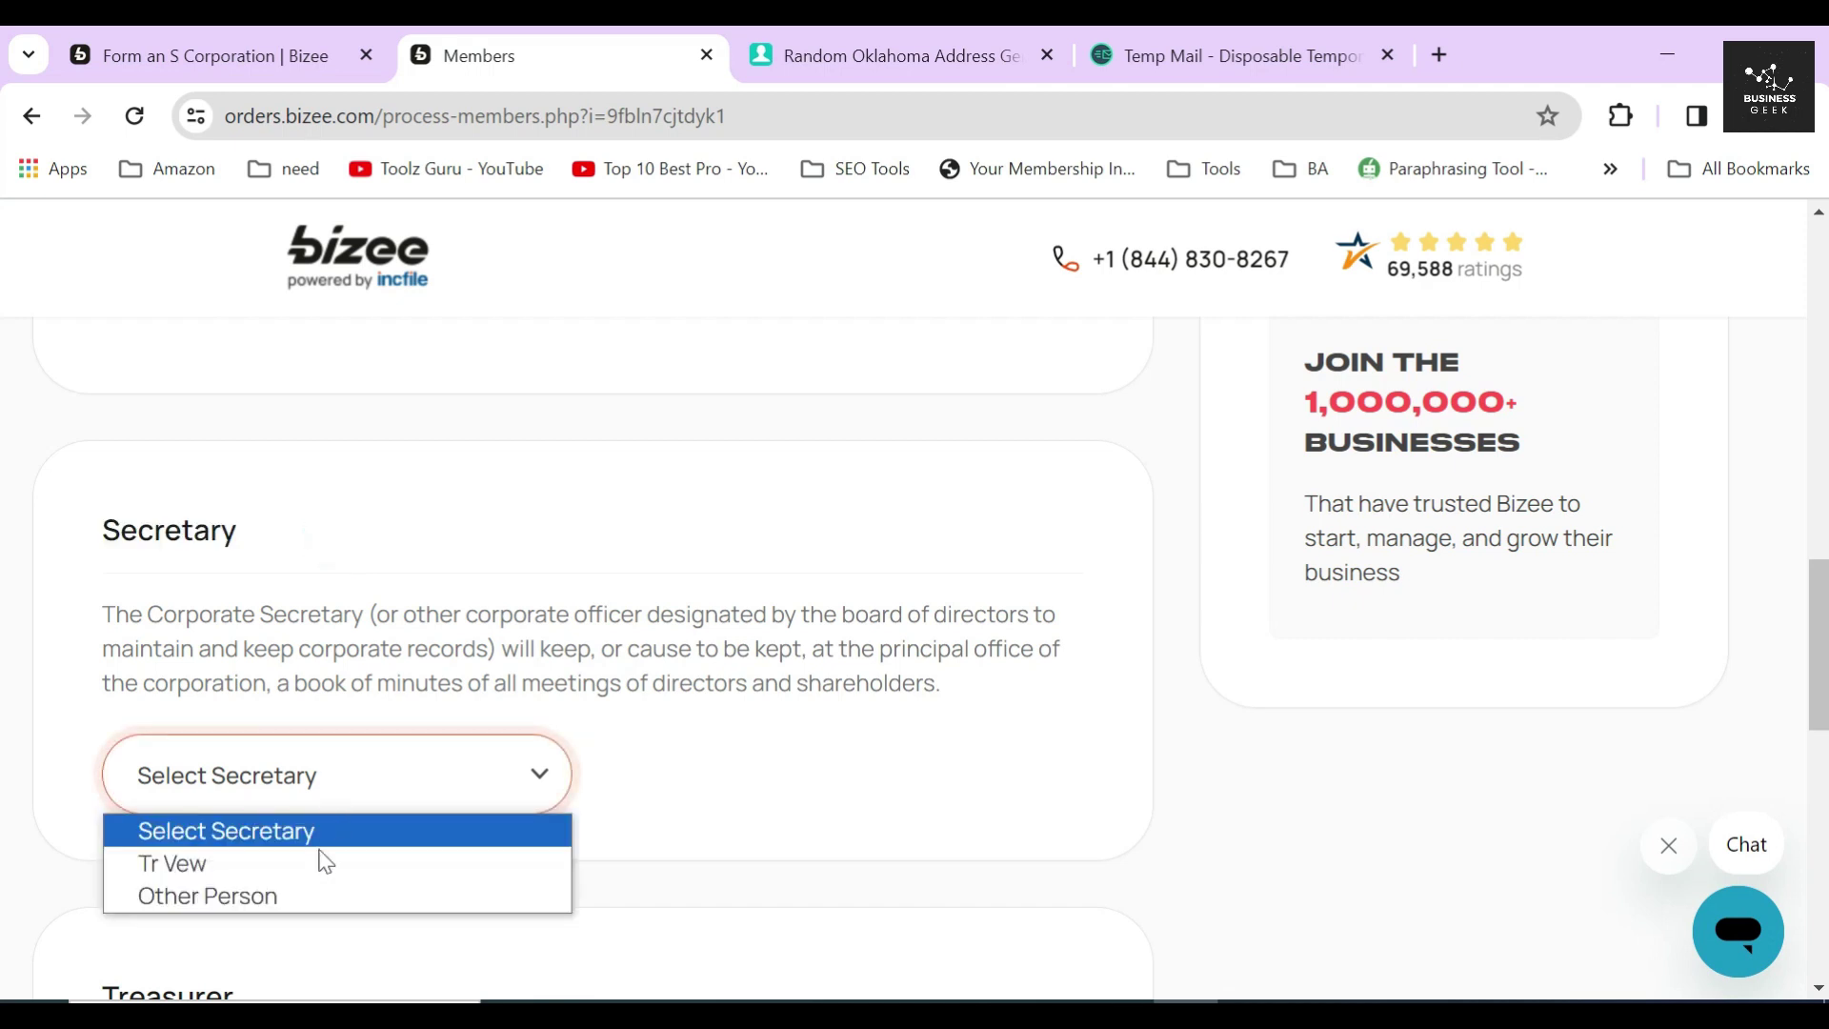
left_click(306, 895)
left_click(309, 905)
left_click(633, 943)
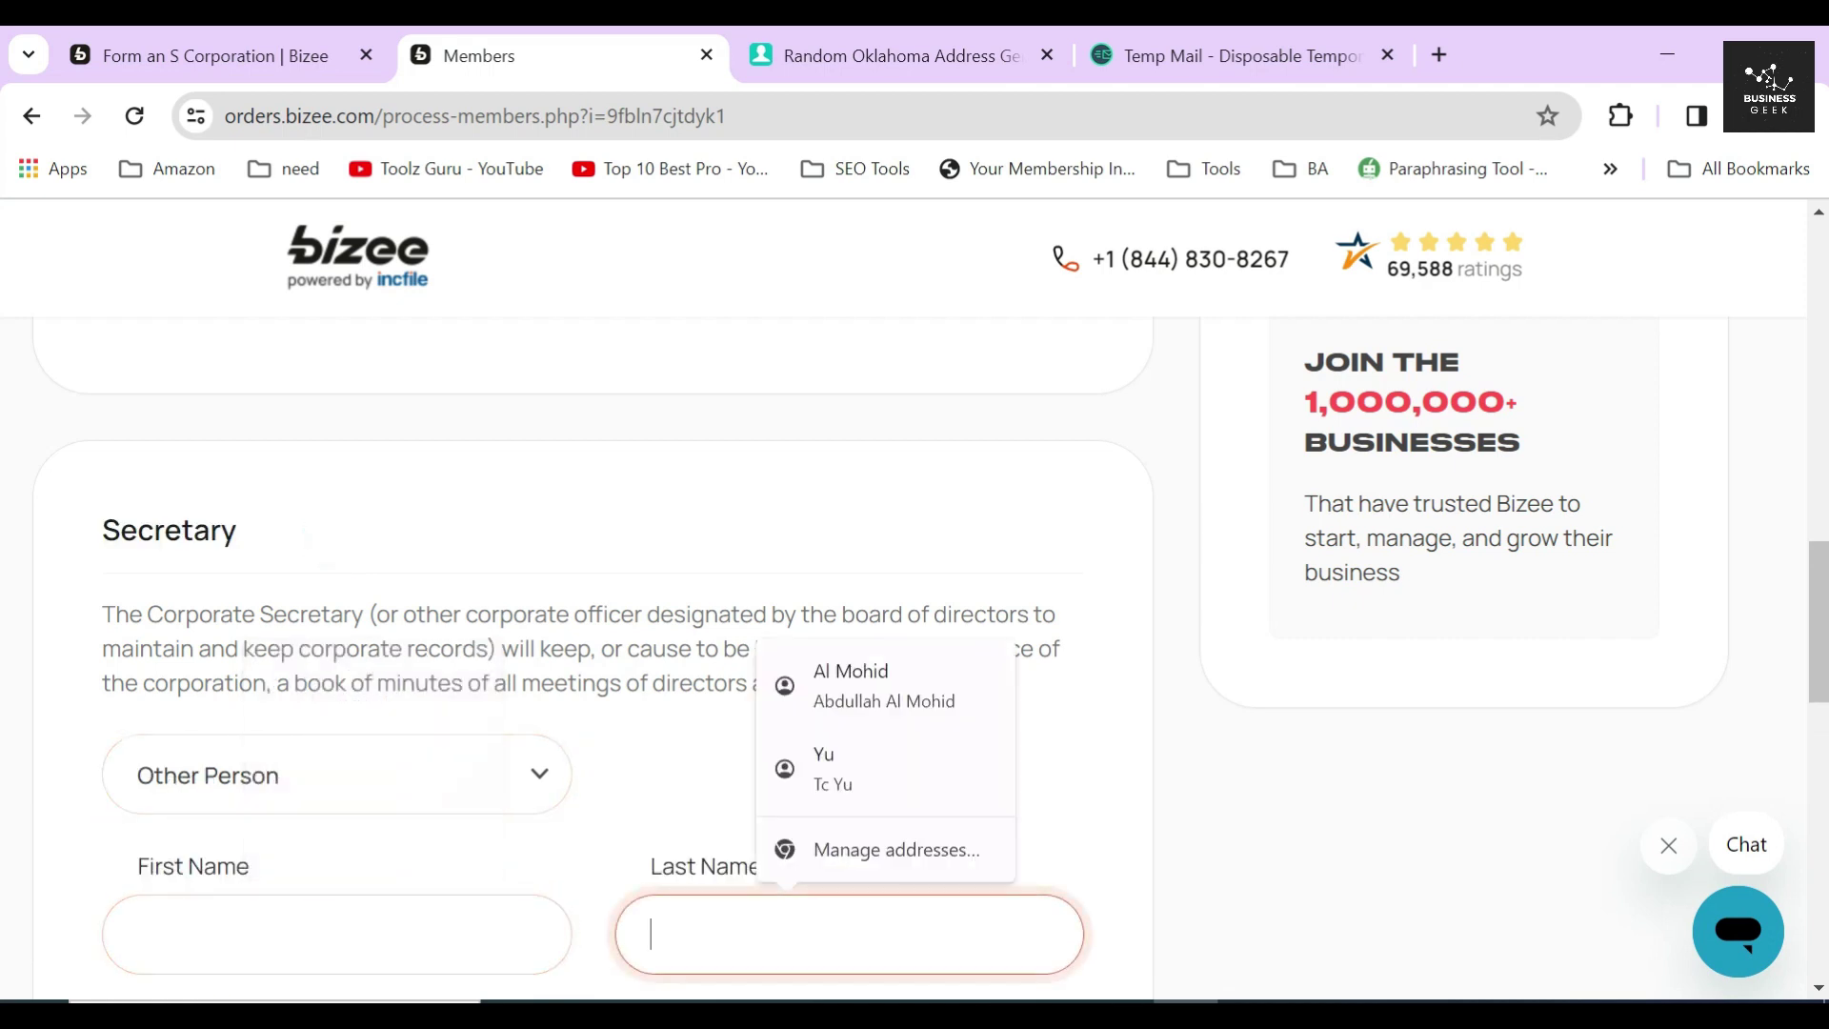
left_click(603, 846)
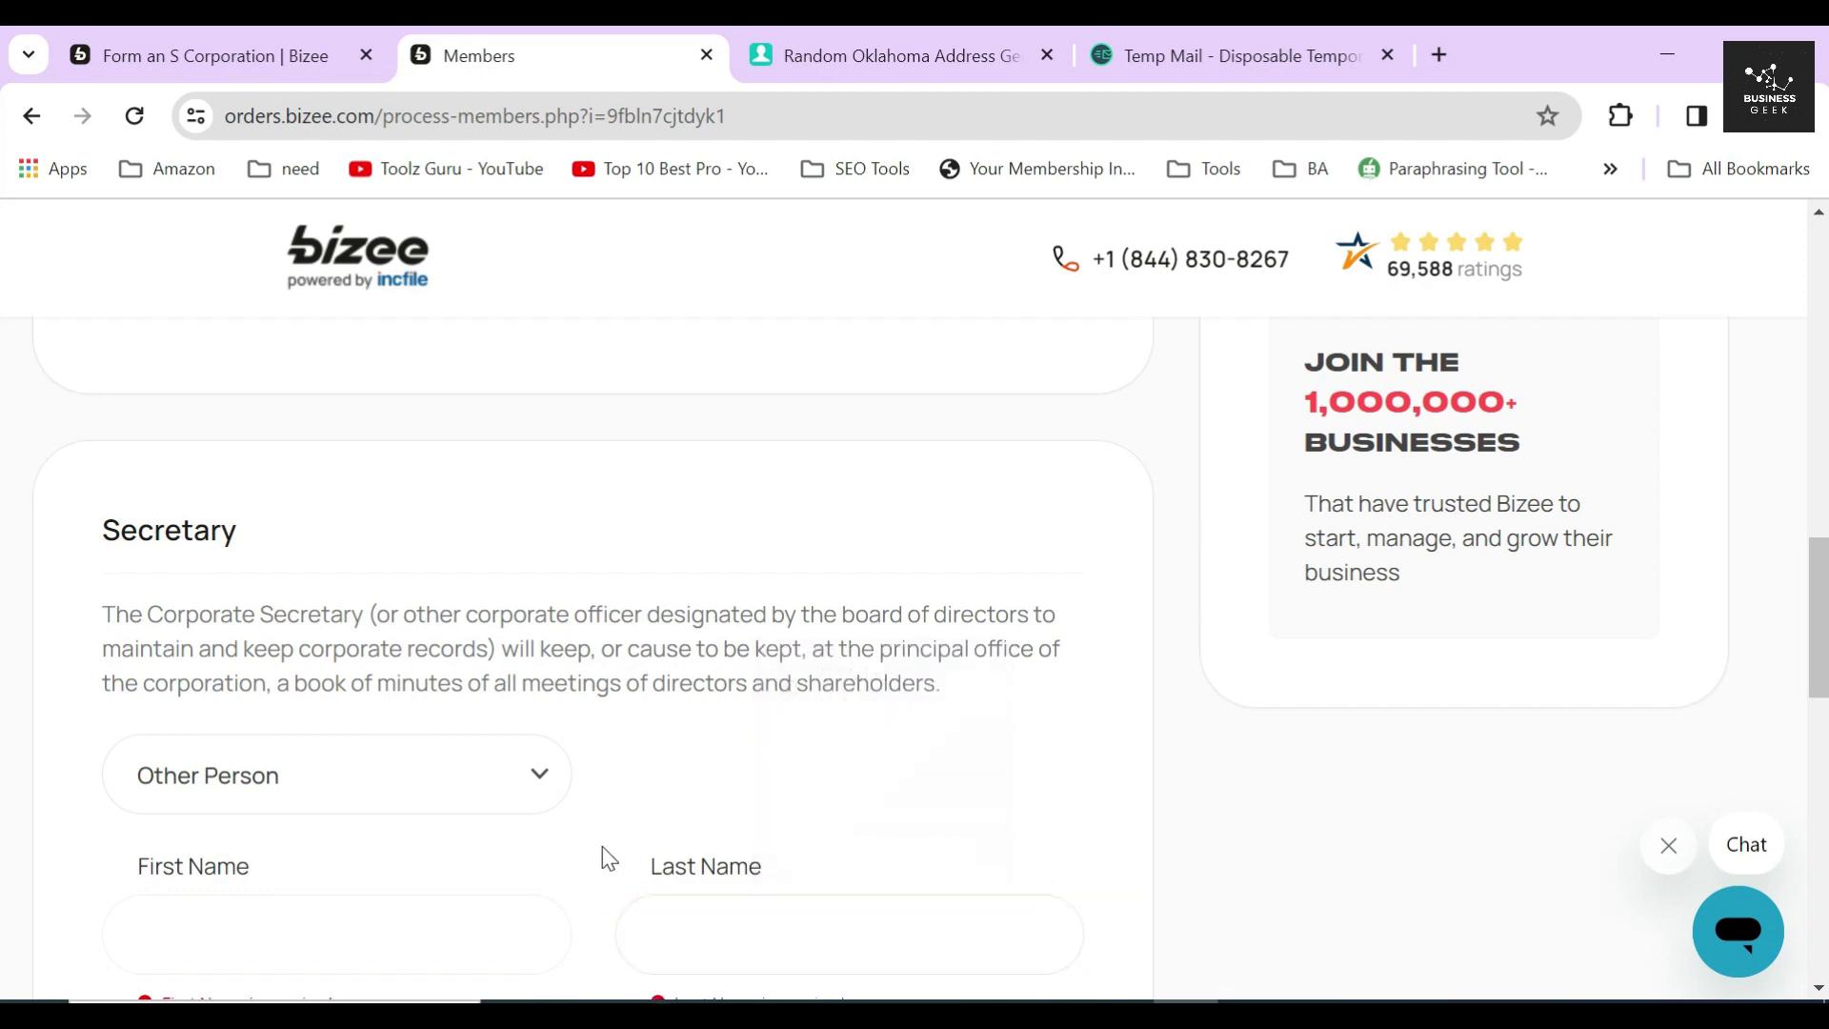
left_click(400, 787)
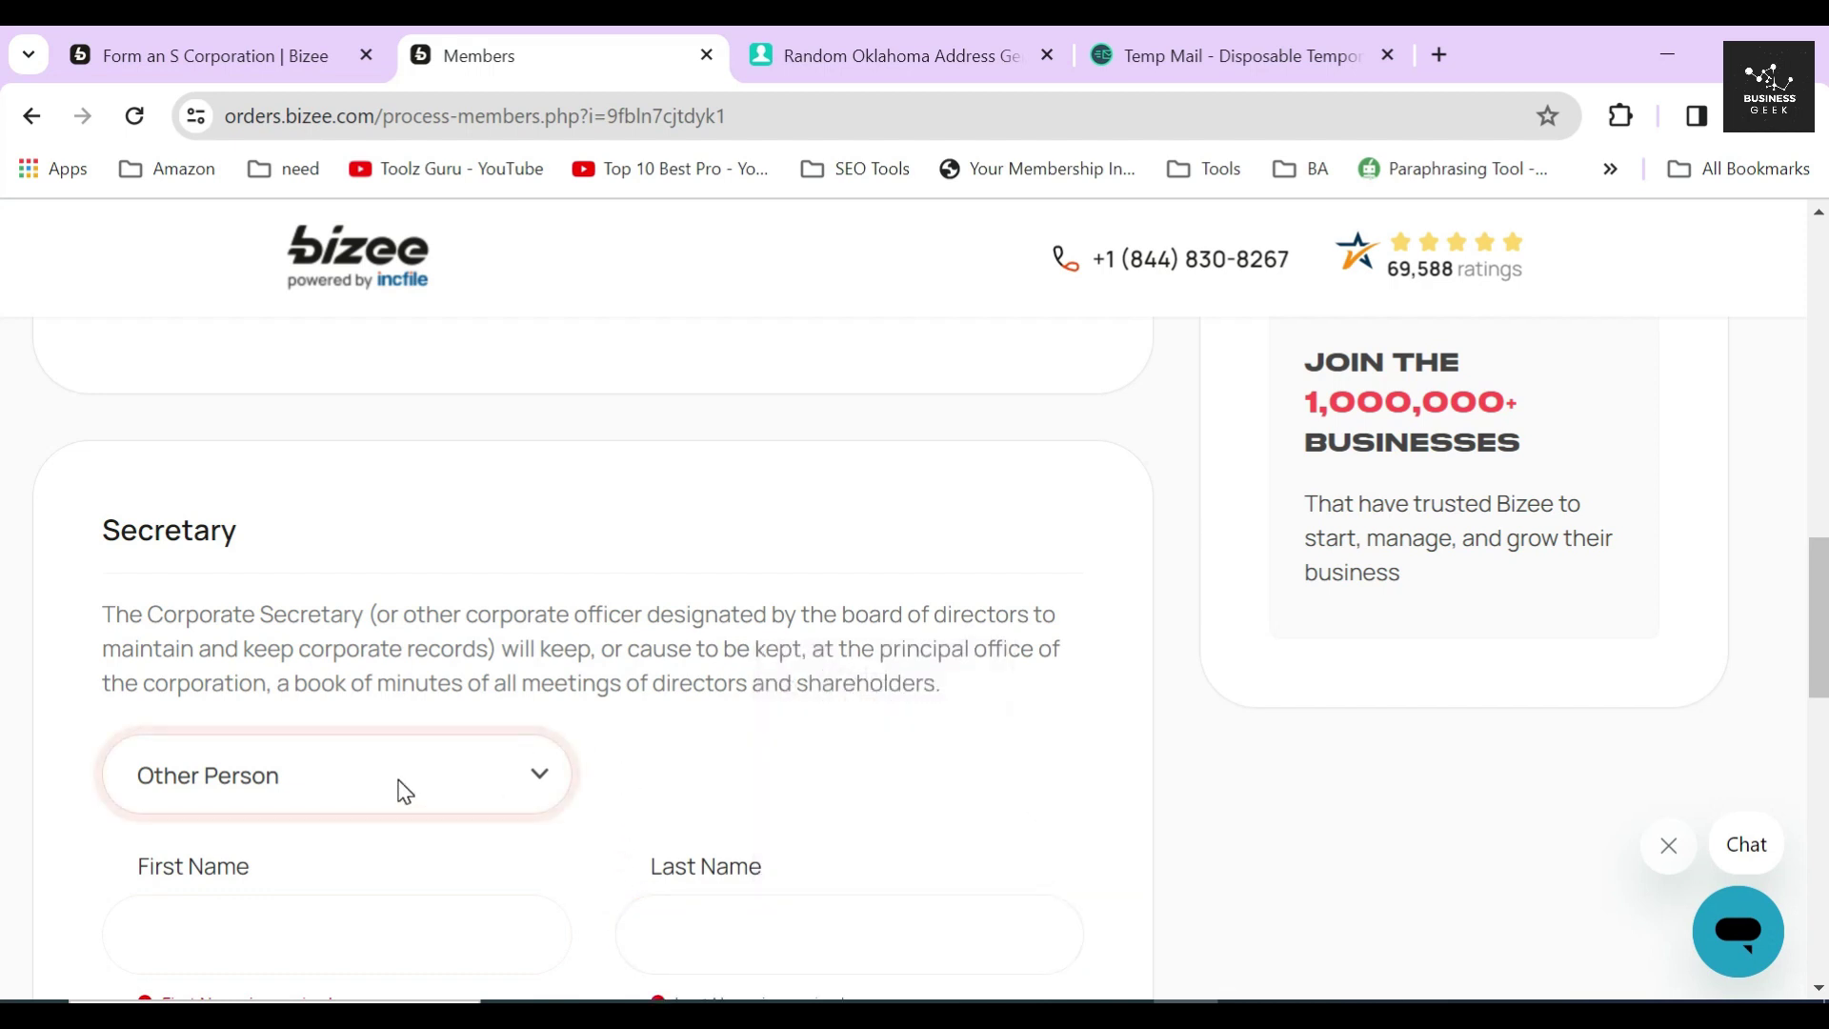
left_click(252, 860)
scroll(713, 730, "down", 3)
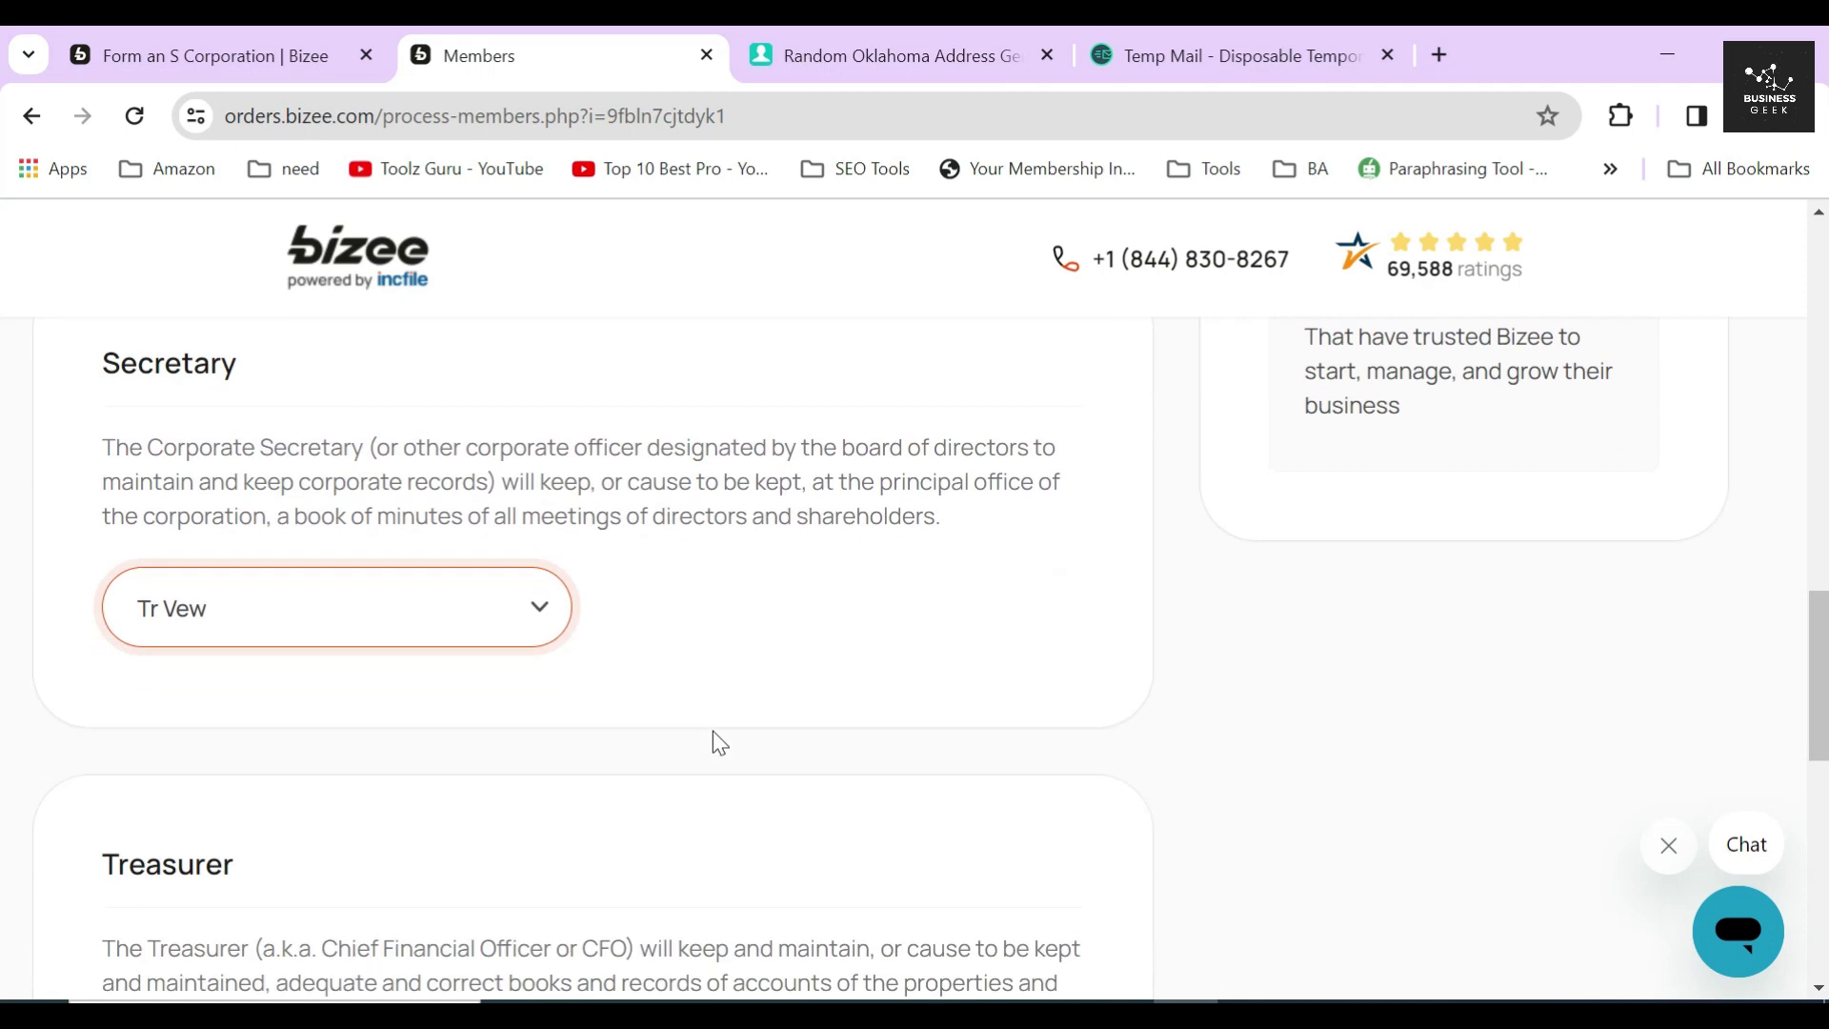
left_click(655, 461)
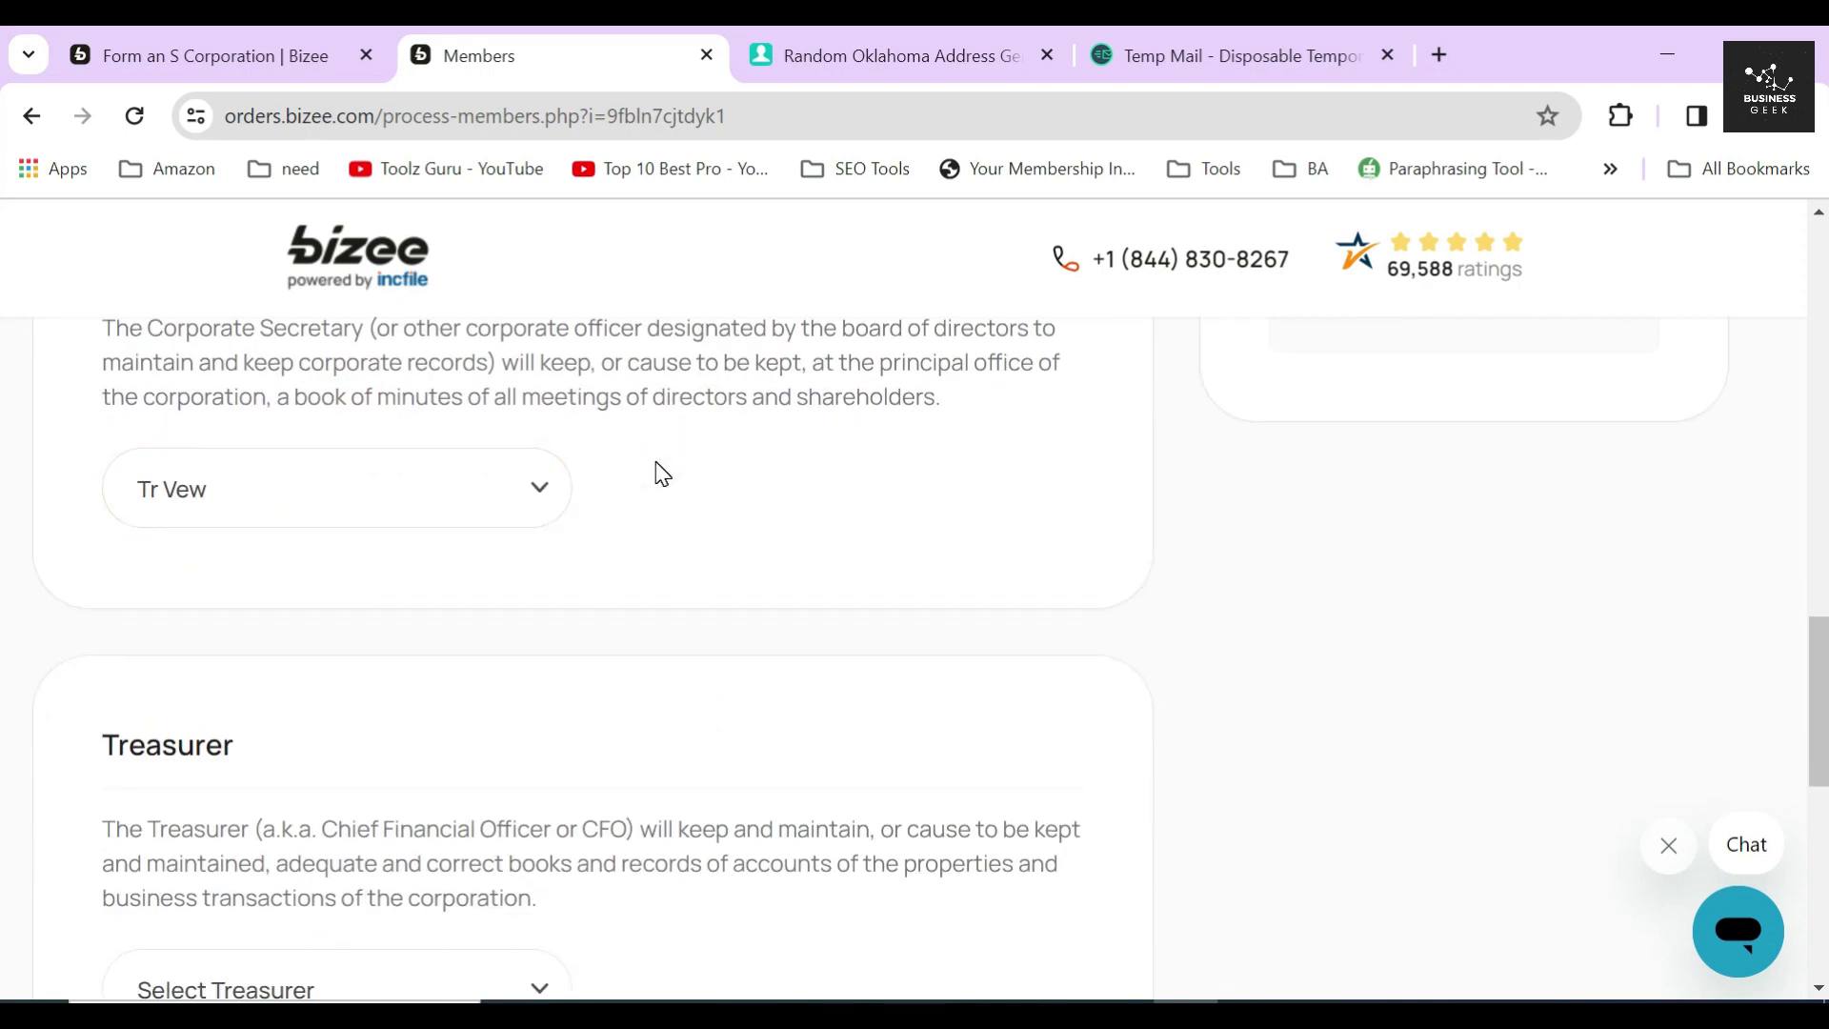
Assign the existing officer as Treasurer.
scroll(654, 461, "down", 3)
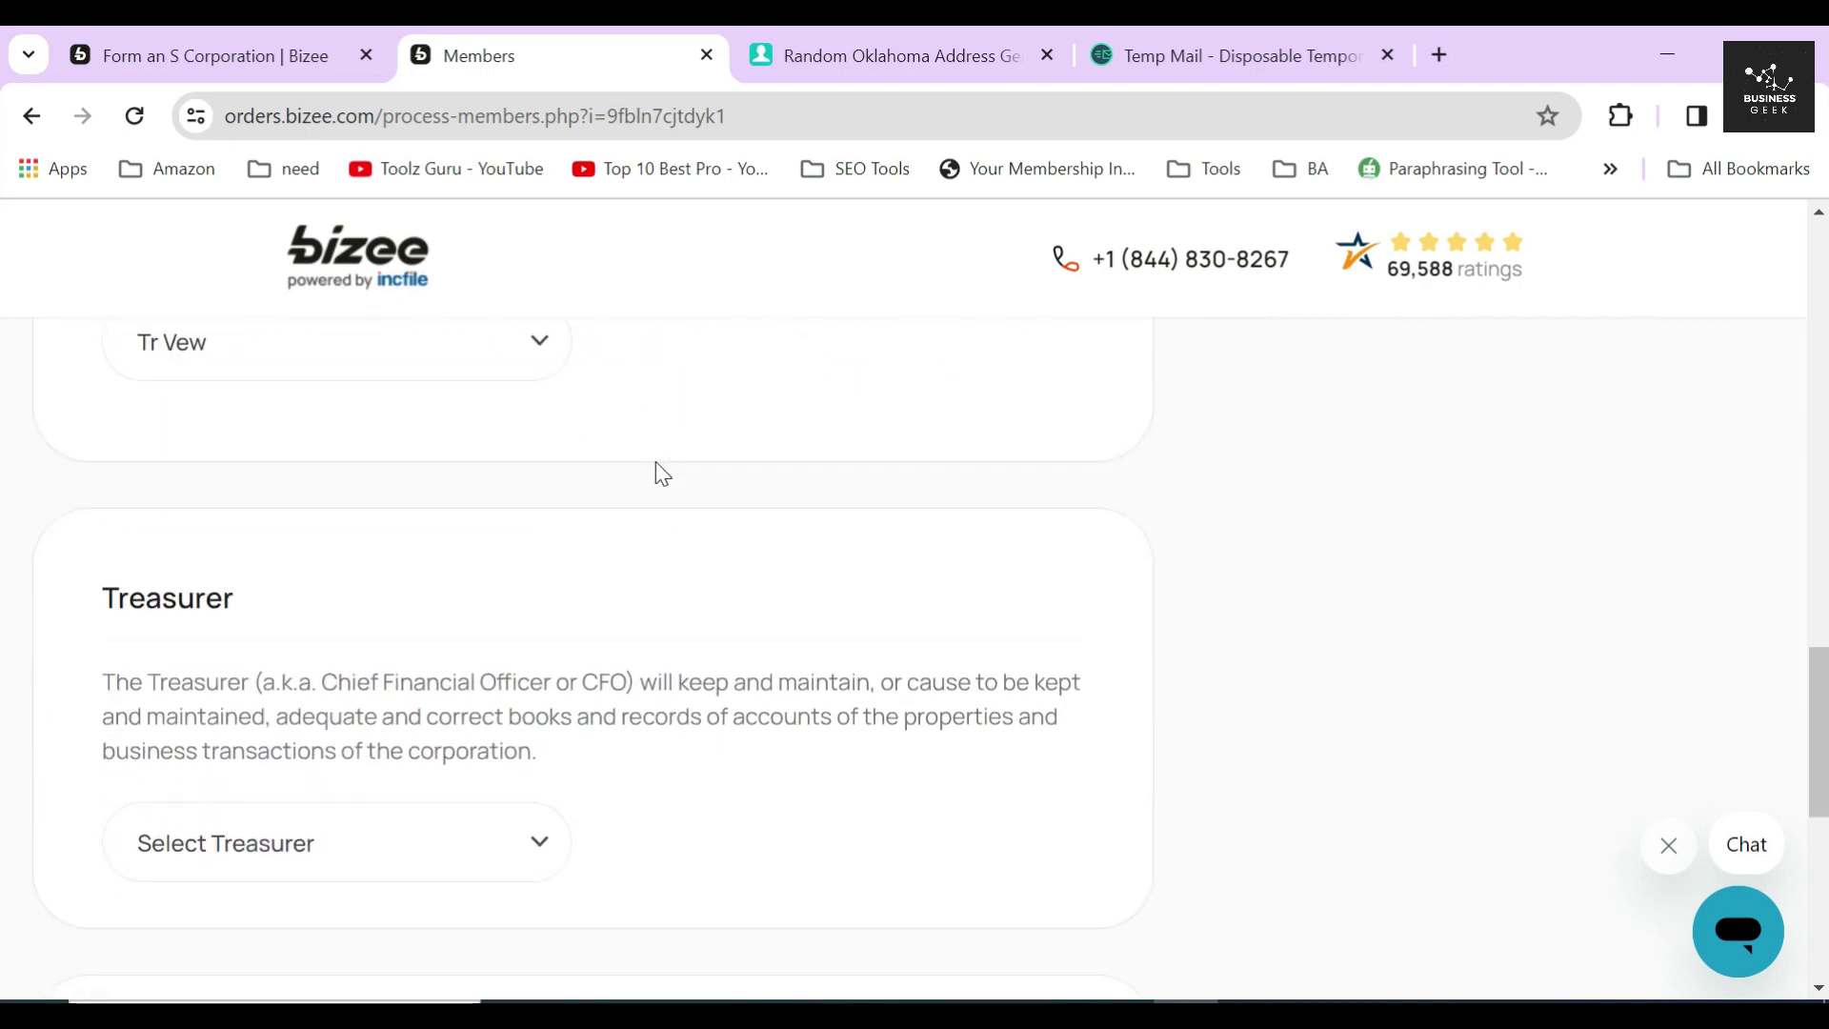
left_click_drag(72, 457, 390, 517)
left_click(412, 720)
left_click(412, 719)
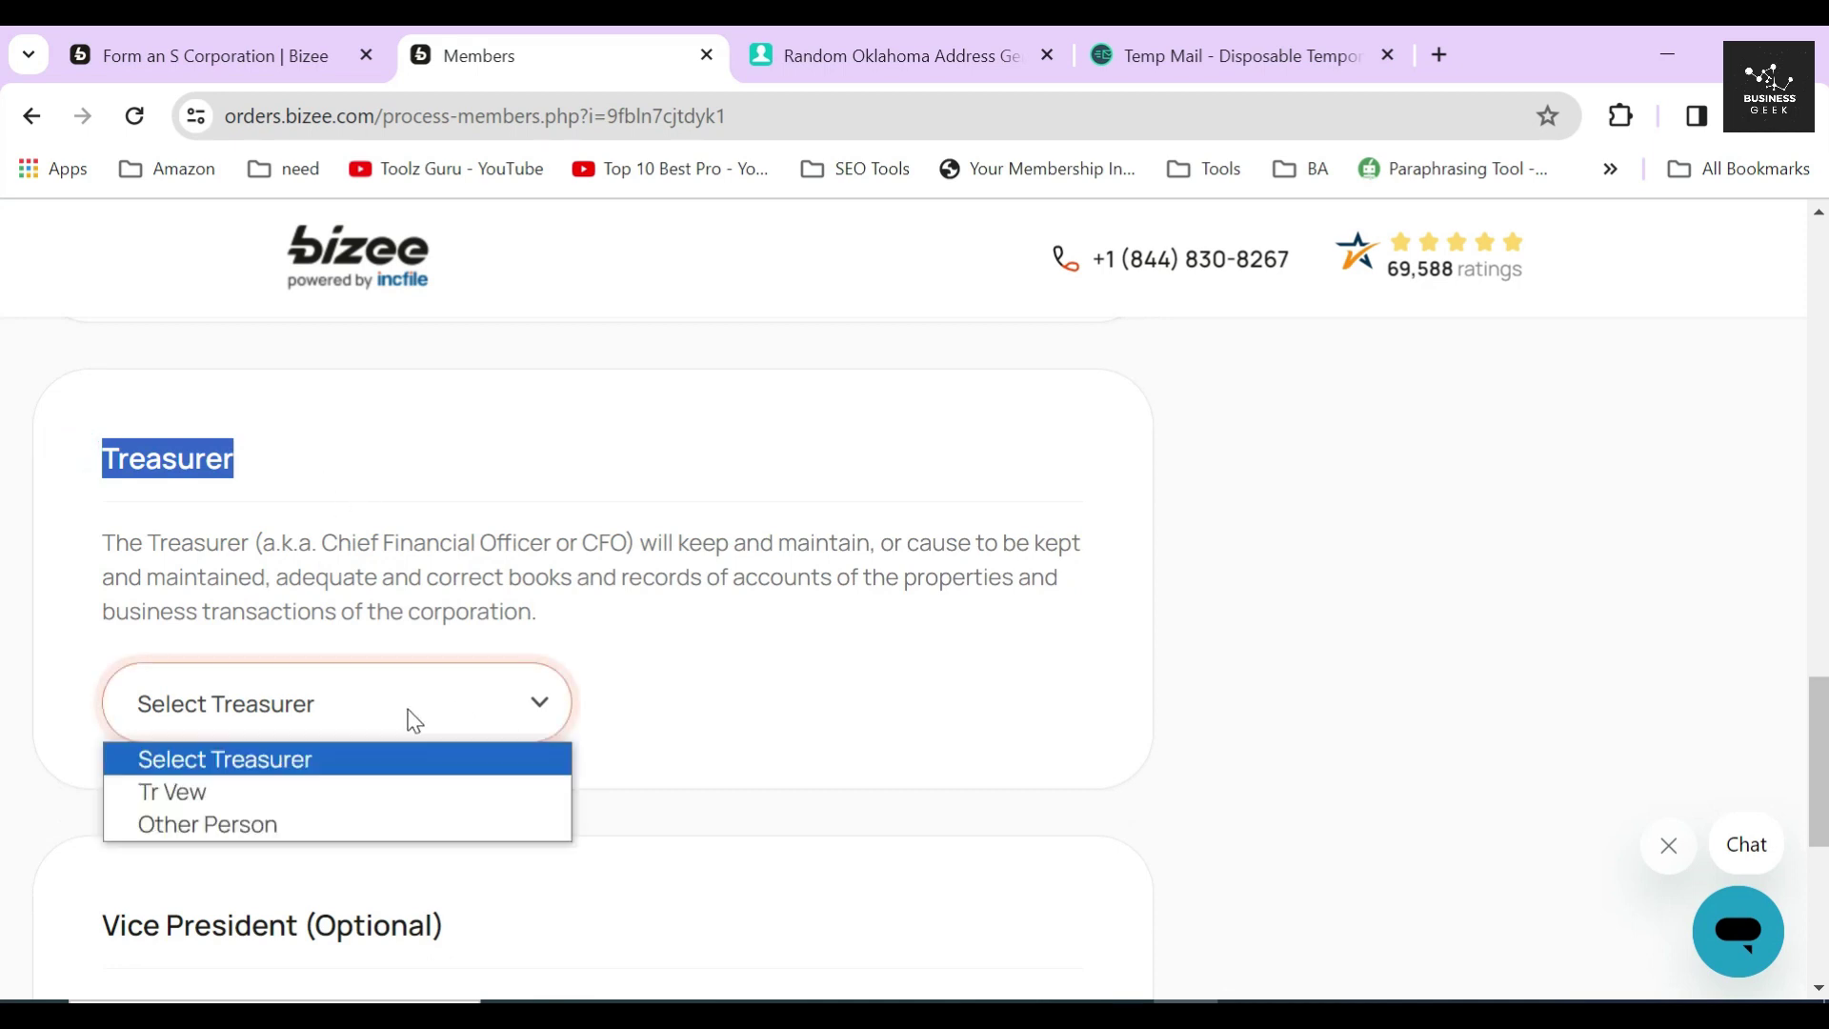
left_click(343, 825)
key("Tab")
key("Tab")
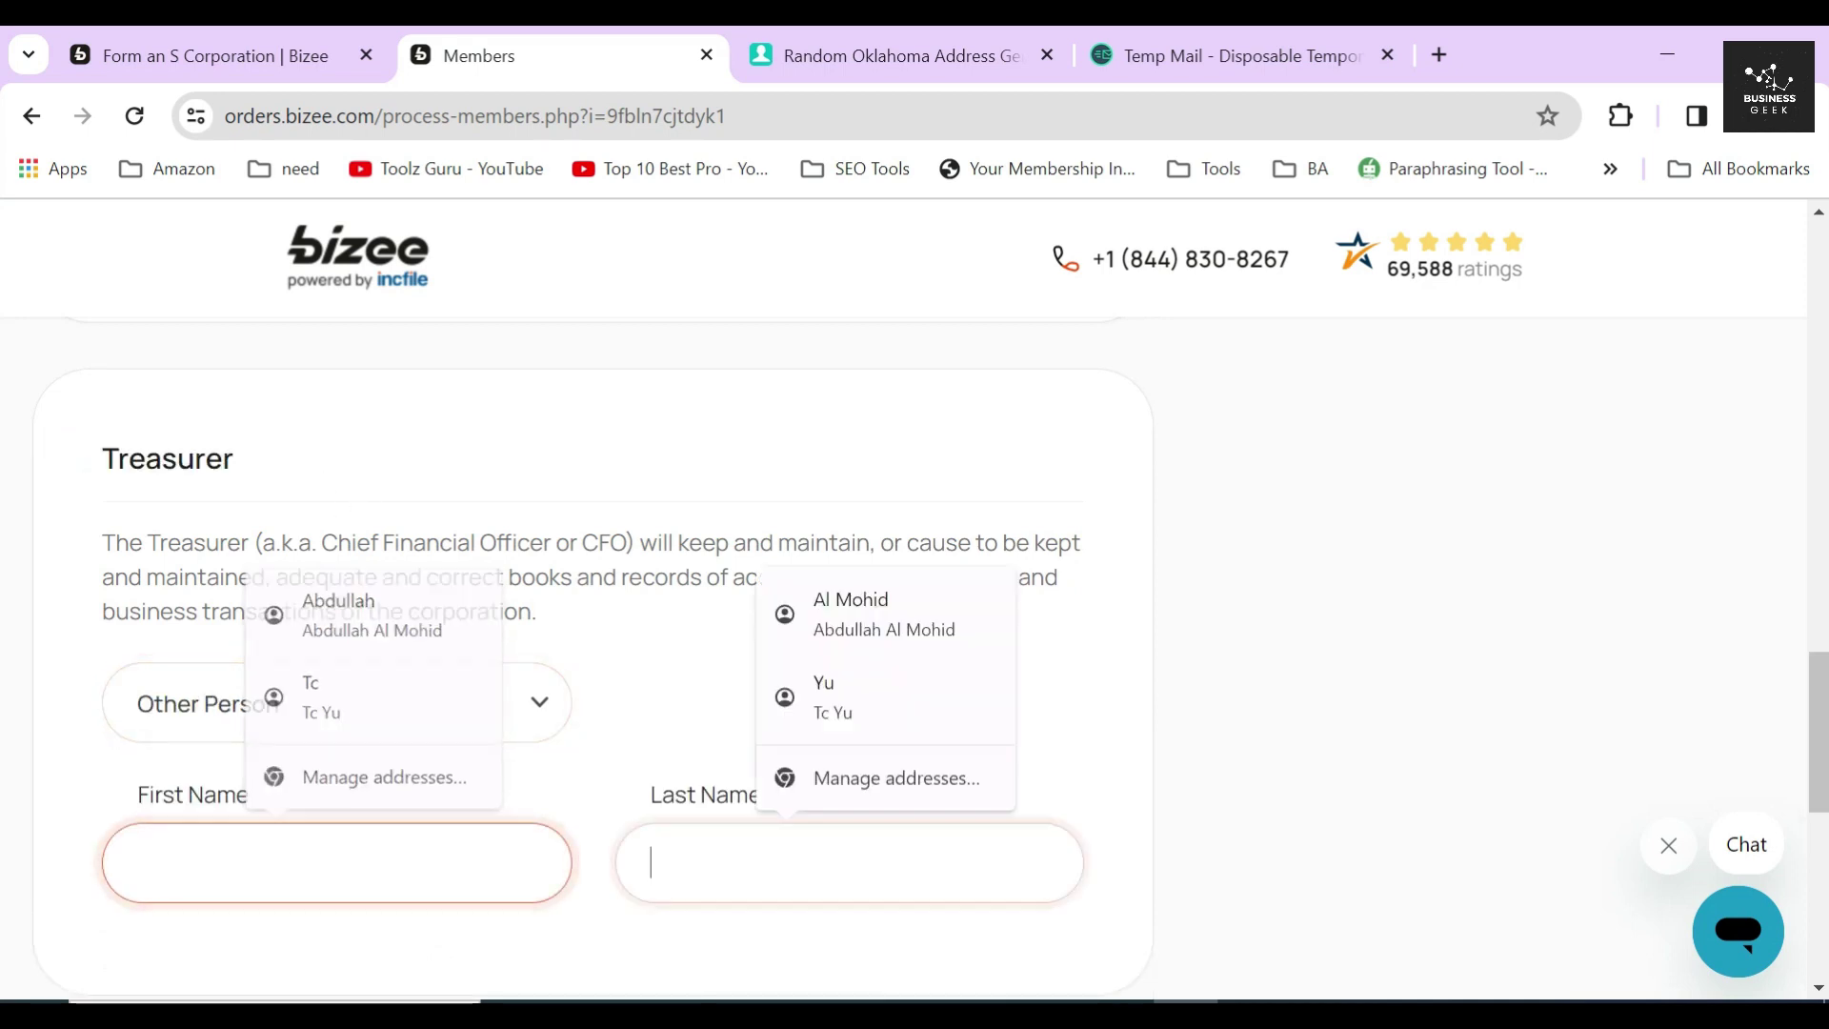
left_click(420, 718)
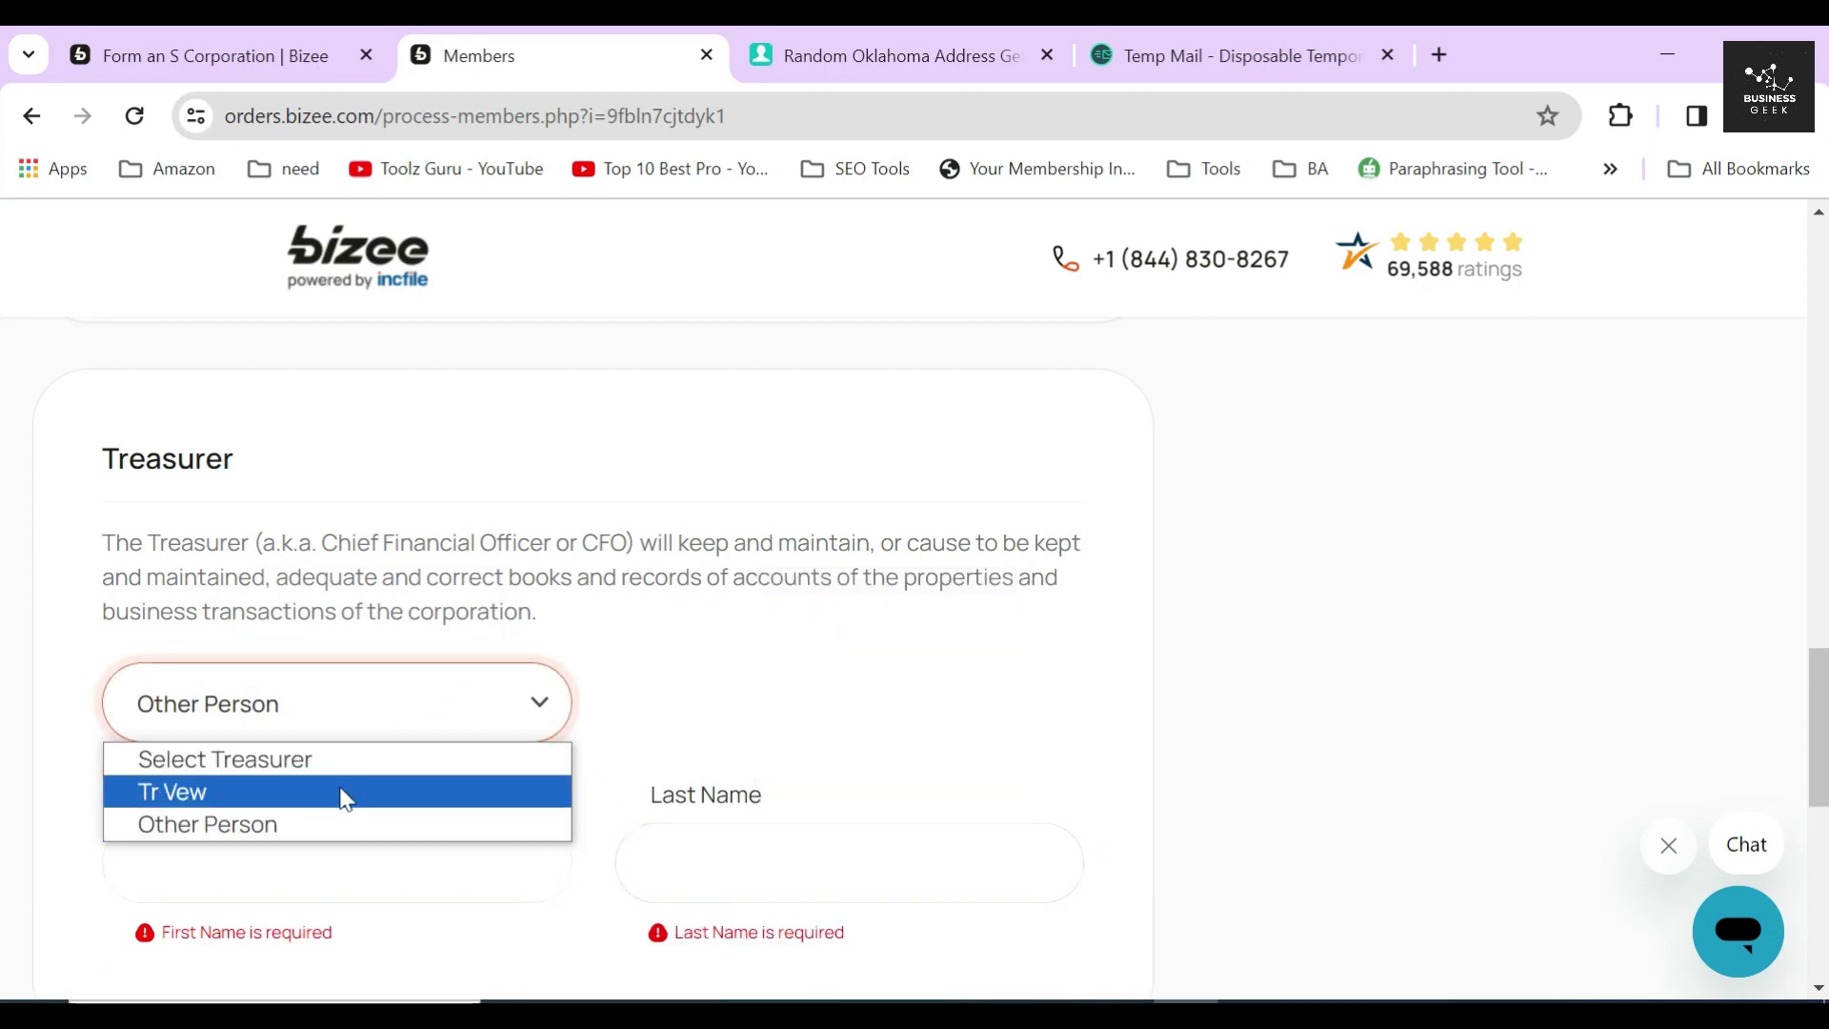
left_click(347, 794)
left_click(705, 647)
left_click_drag(540, 619, 90, 559)
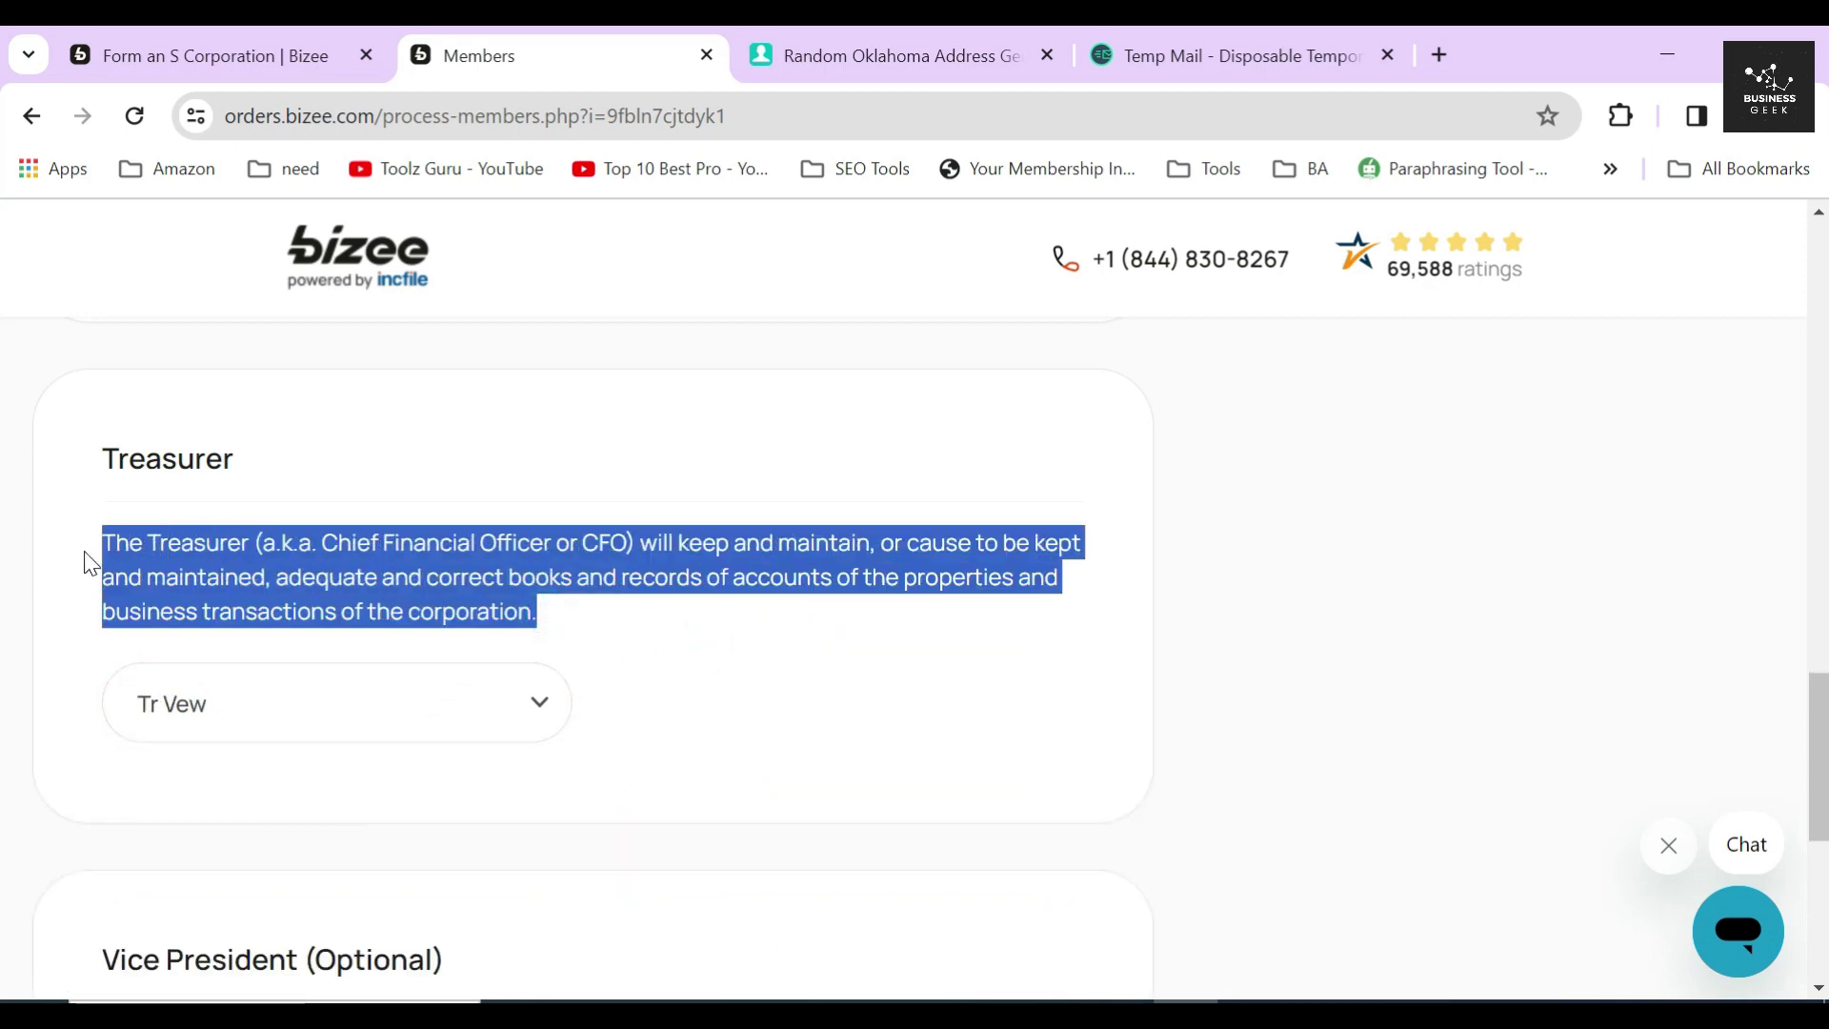
left_click(676, 609)
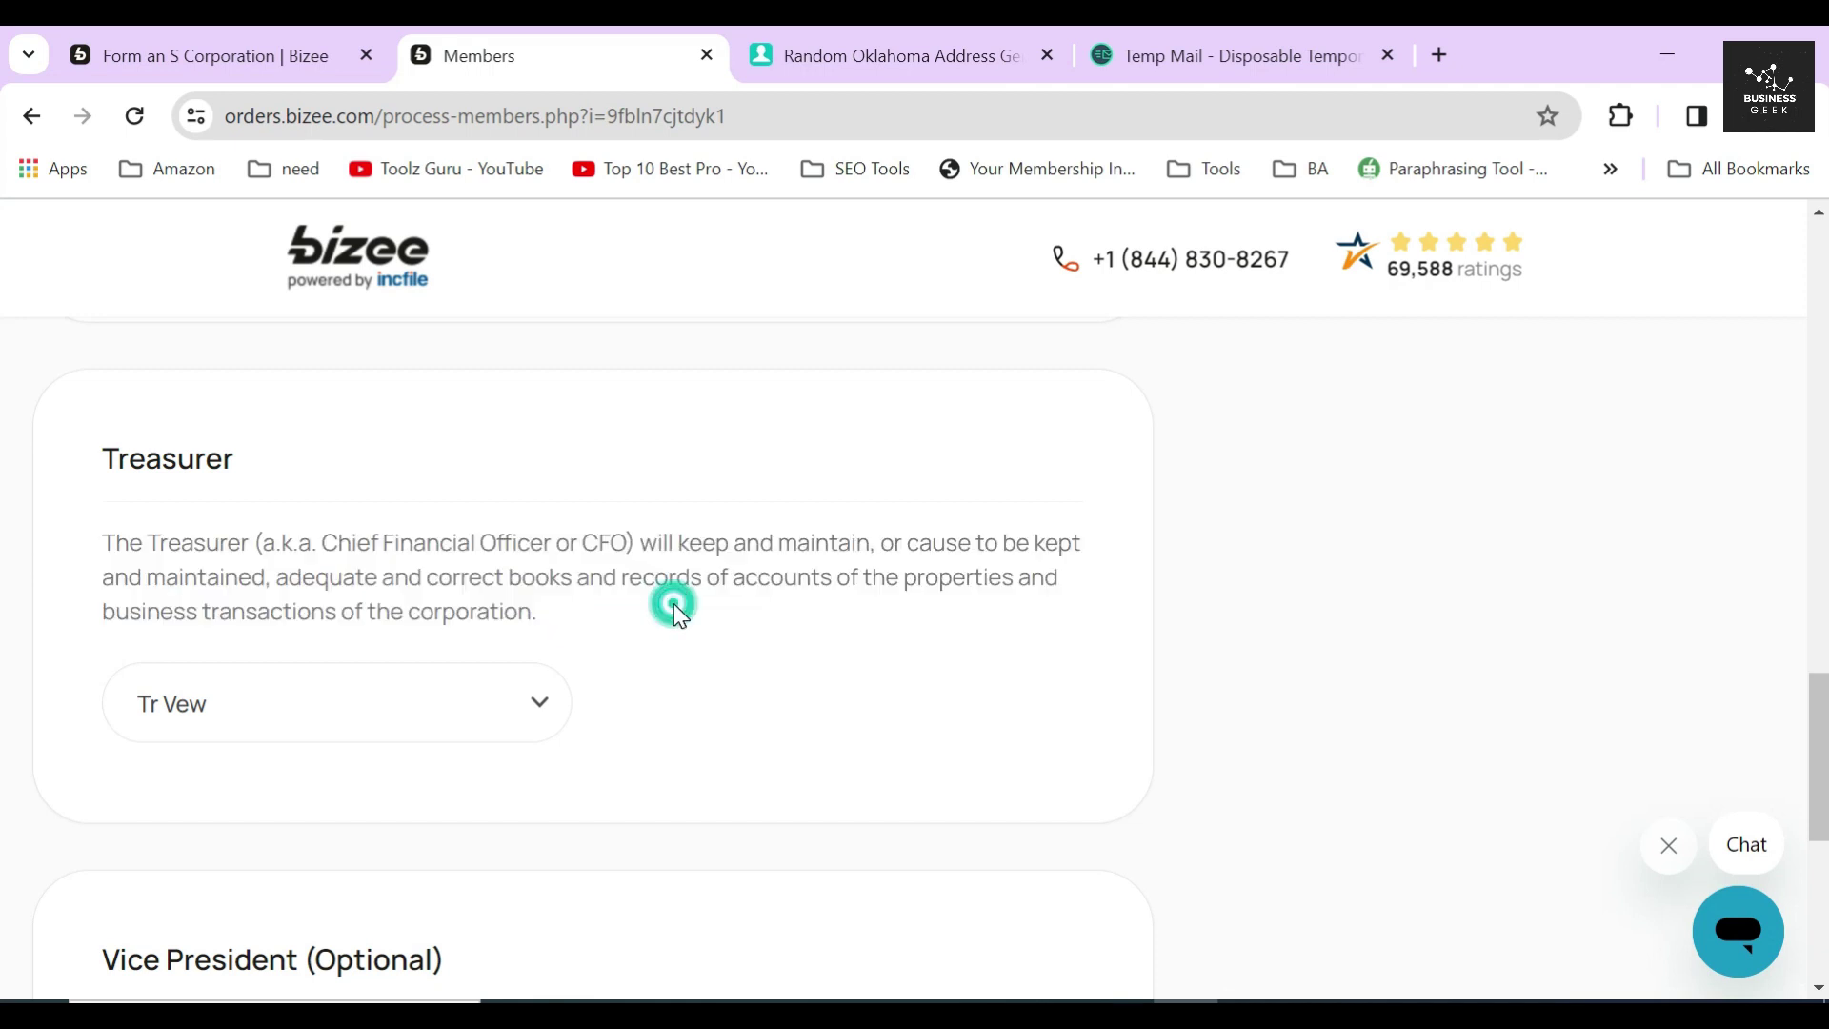
Leave Vice President unassigned and continue to Shareholder Information.
scroll(677, 610, "down", 4)
left_click_drag(448, 529, 101, 530)
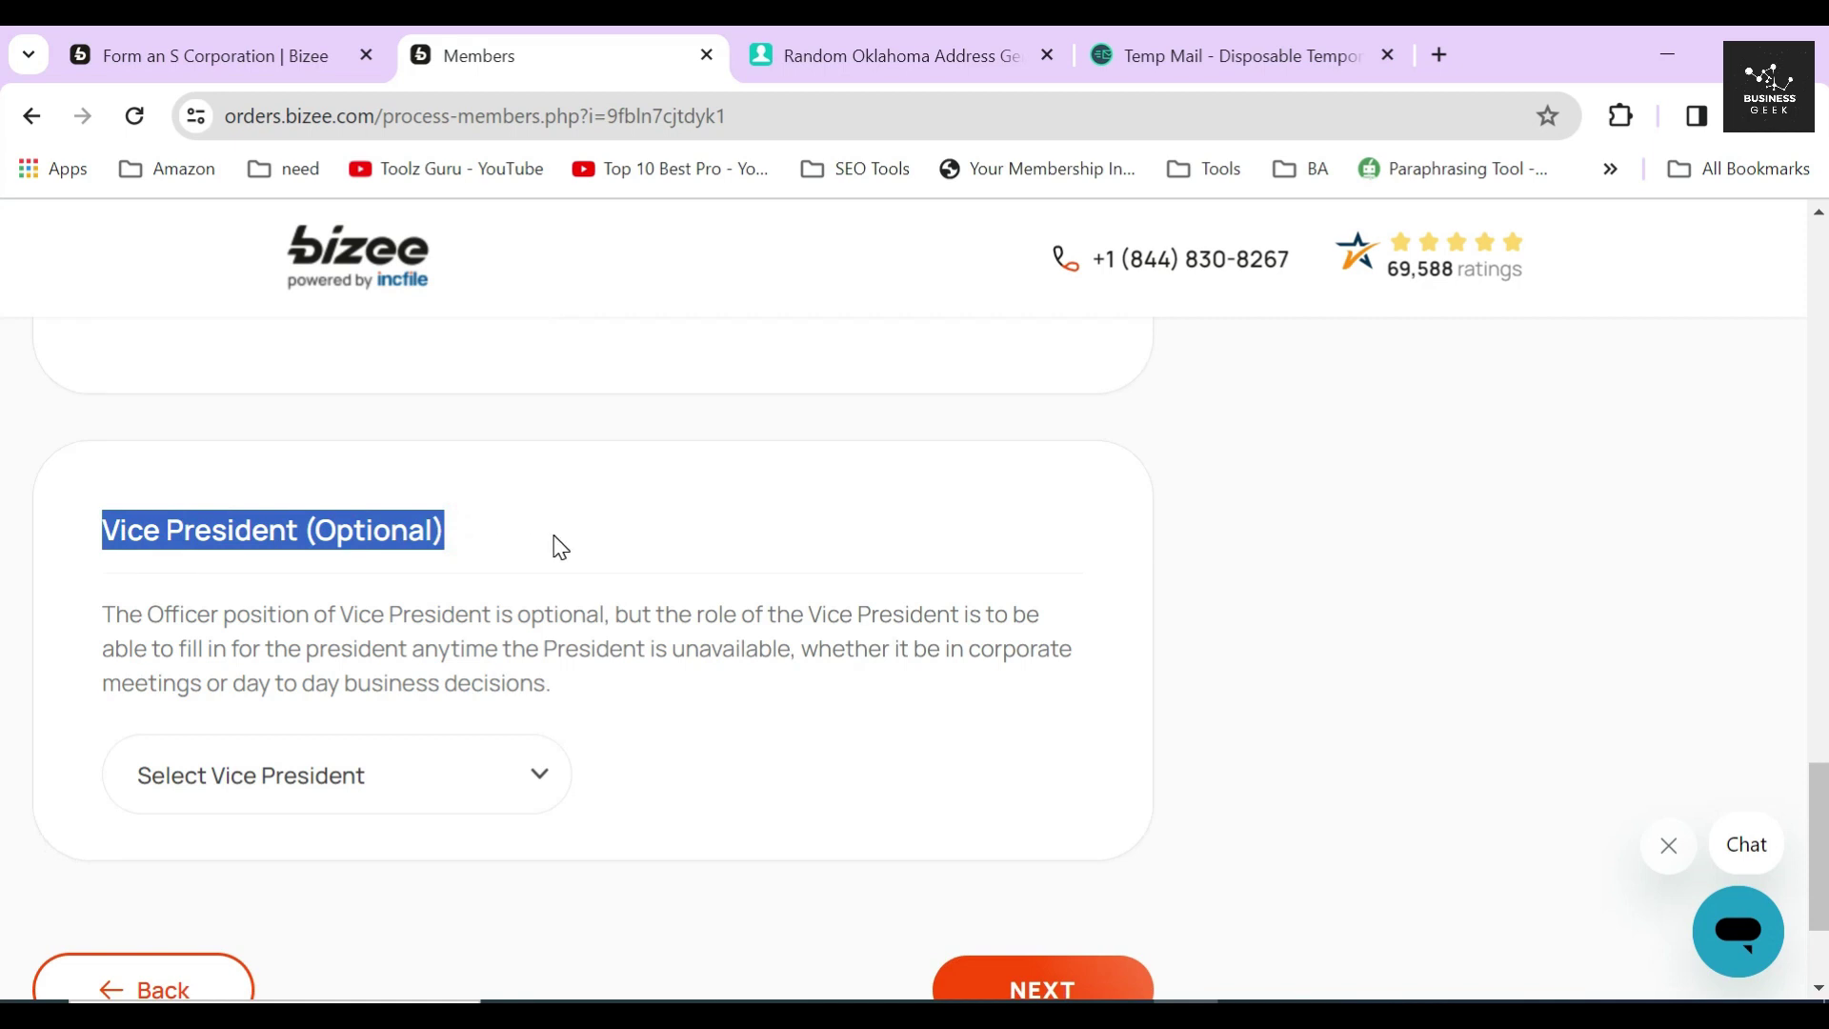
left_click(566, 564)
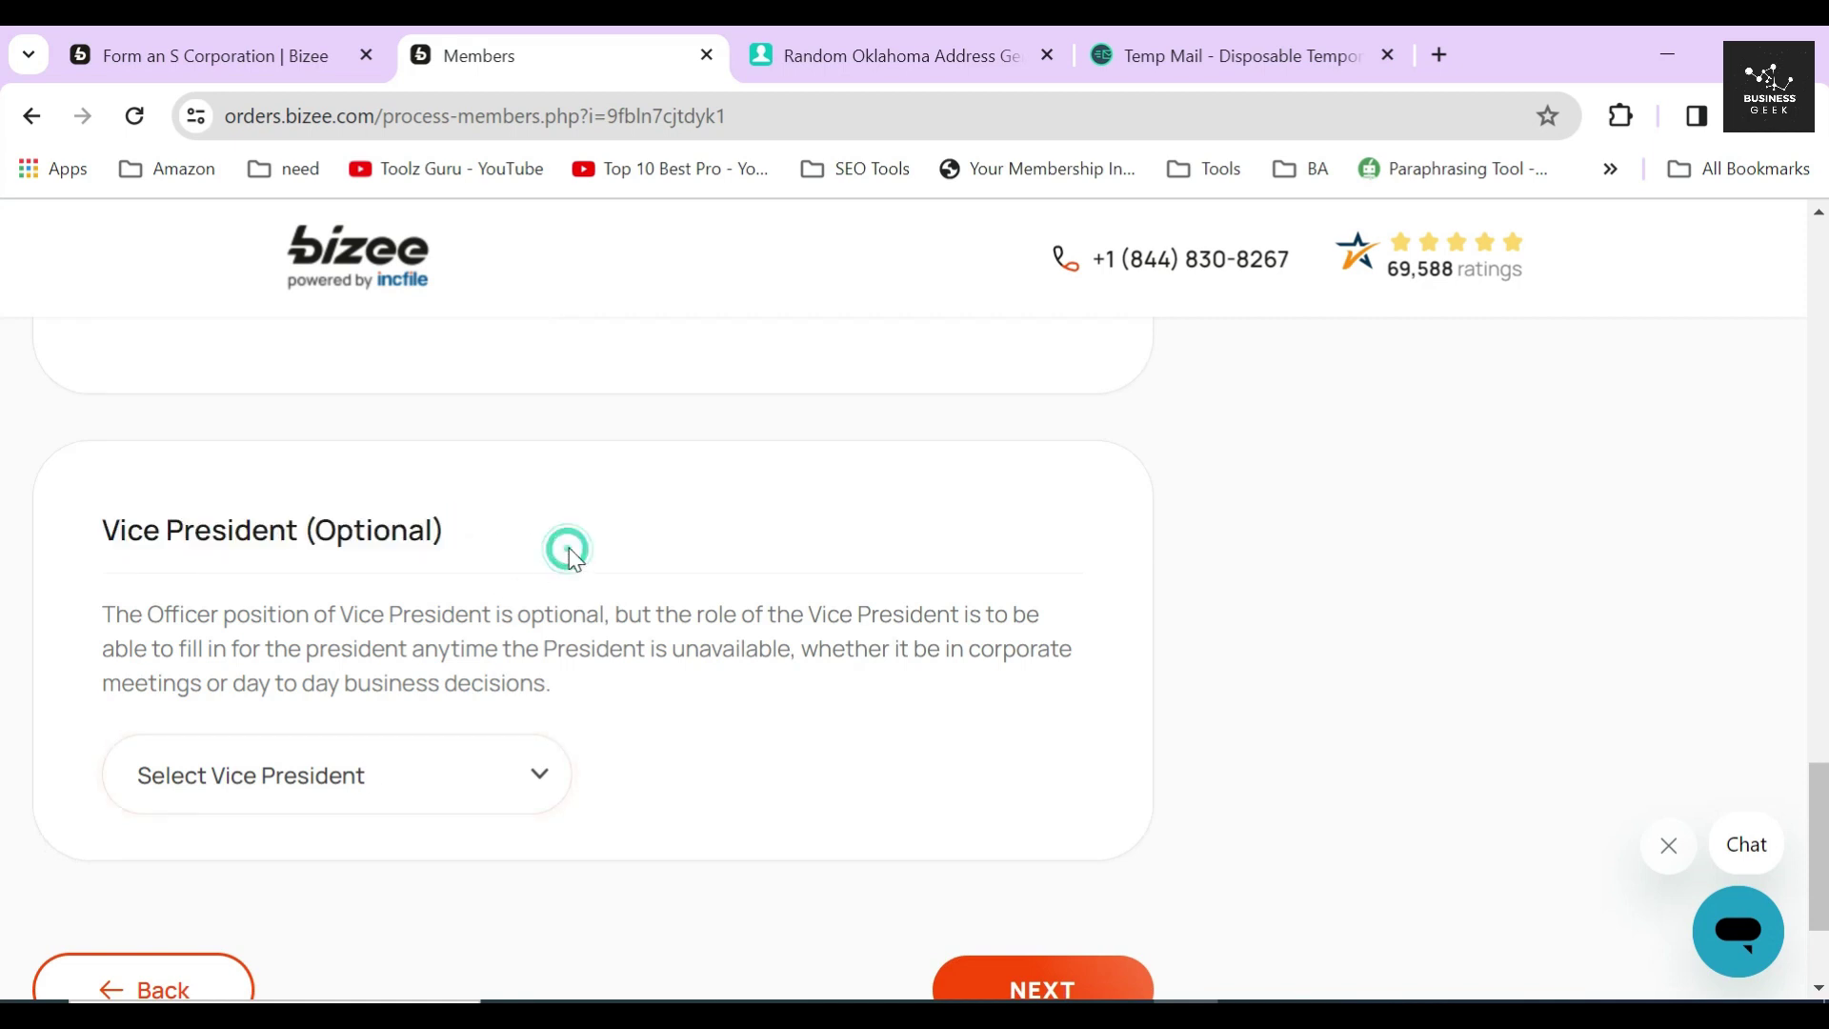
scroll(514, 600, "down", 2)
left_click(463, 631)
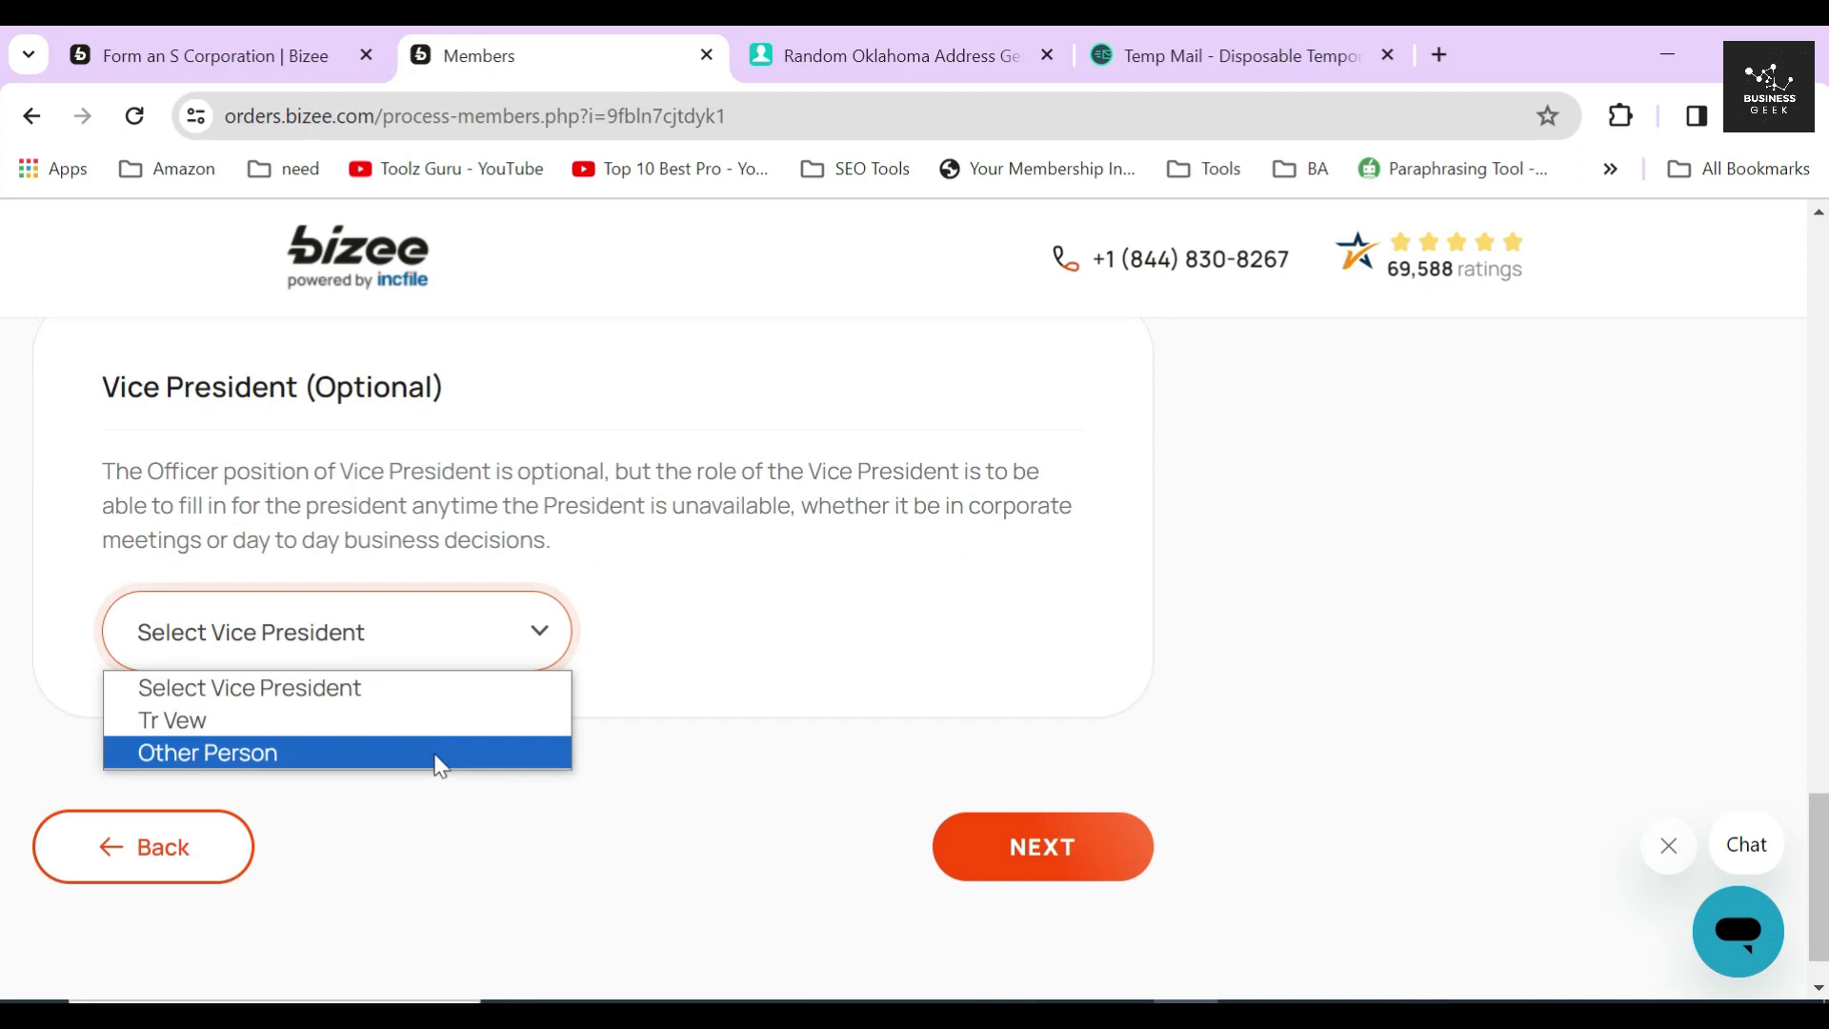
left_click(716, 630)
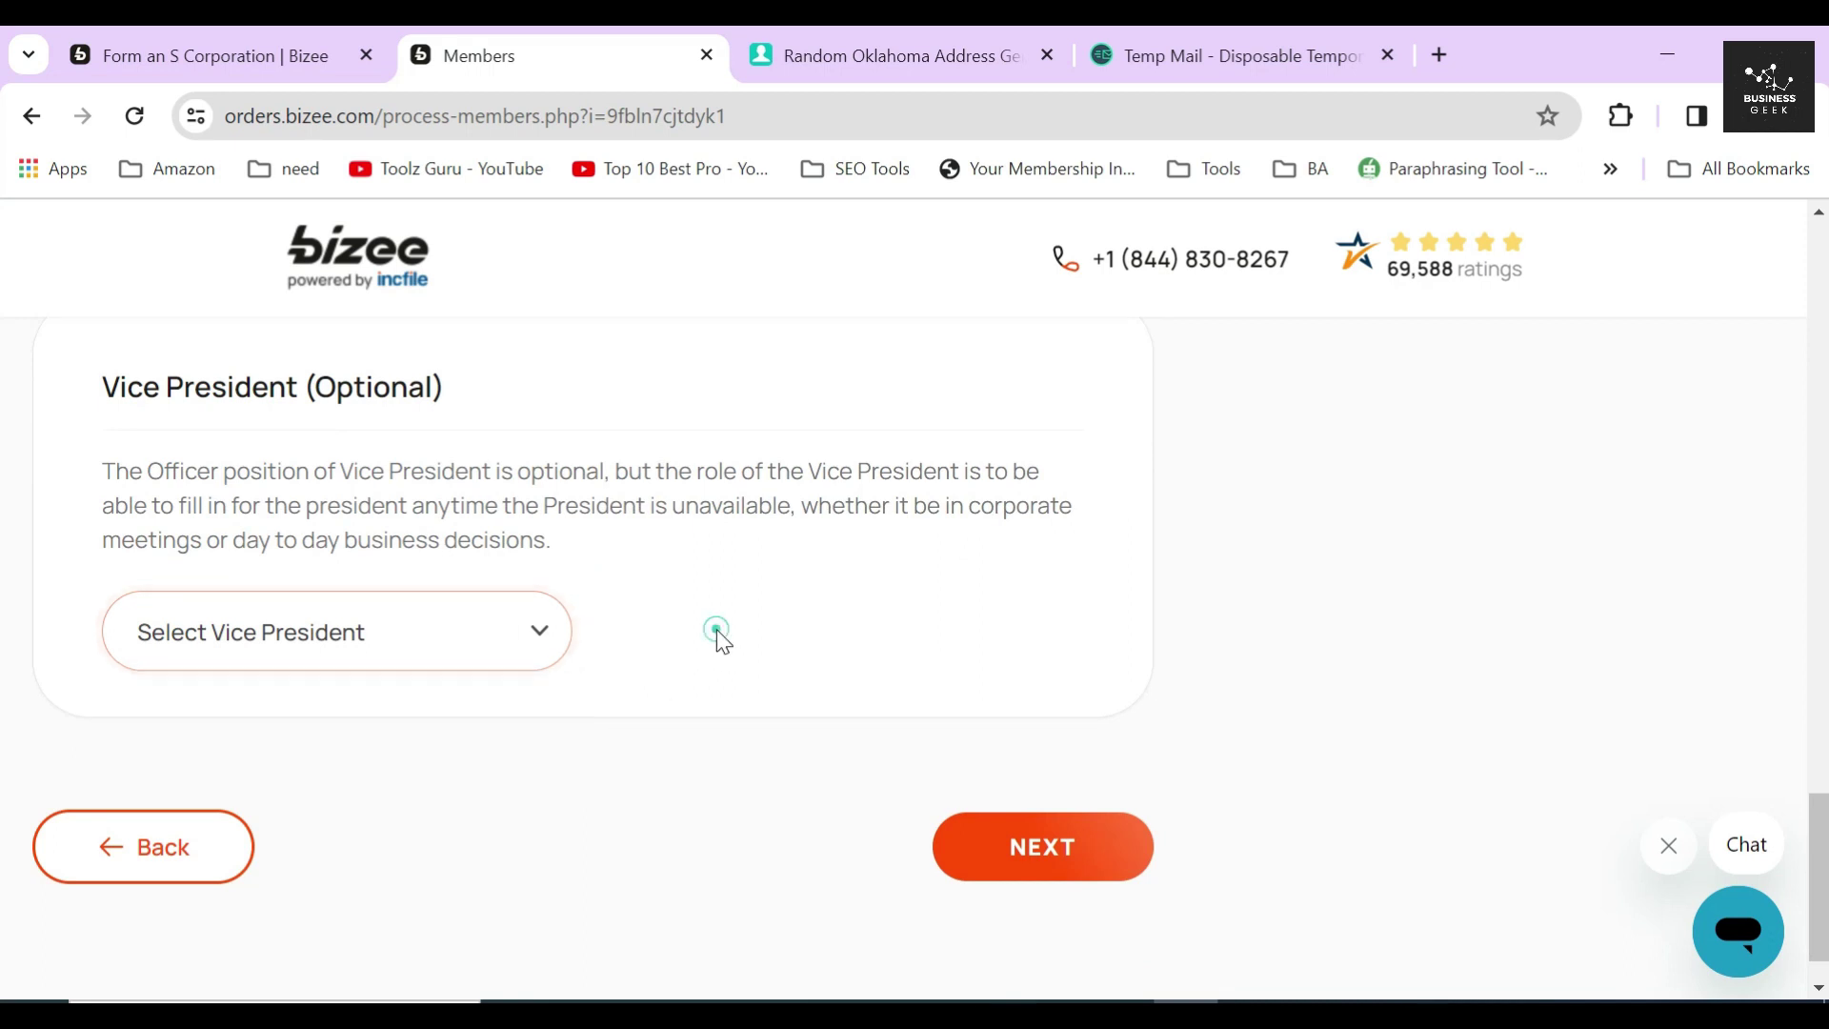
left_click(1051, 850)
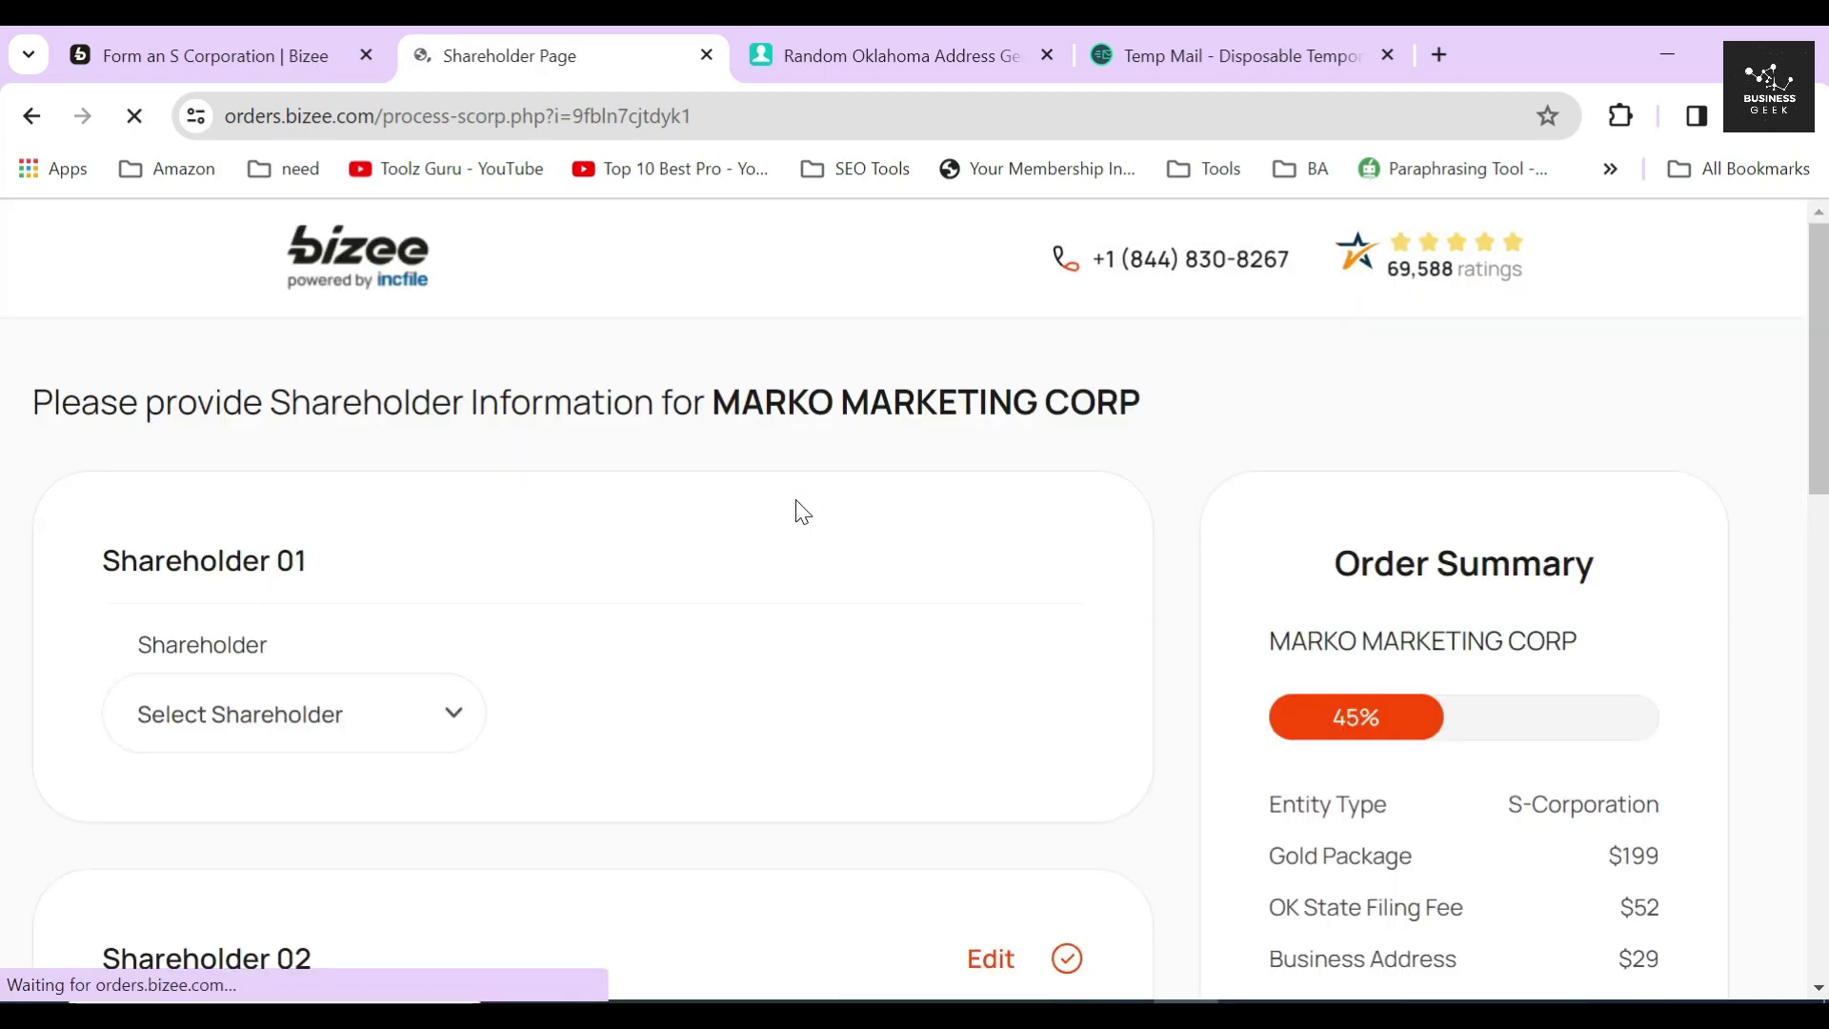
left_click_drag(71, 561, 392, 566)
Make the existing officer Shareholder 01, reusing the saved address.
scroll(483, 530, "down", 2)
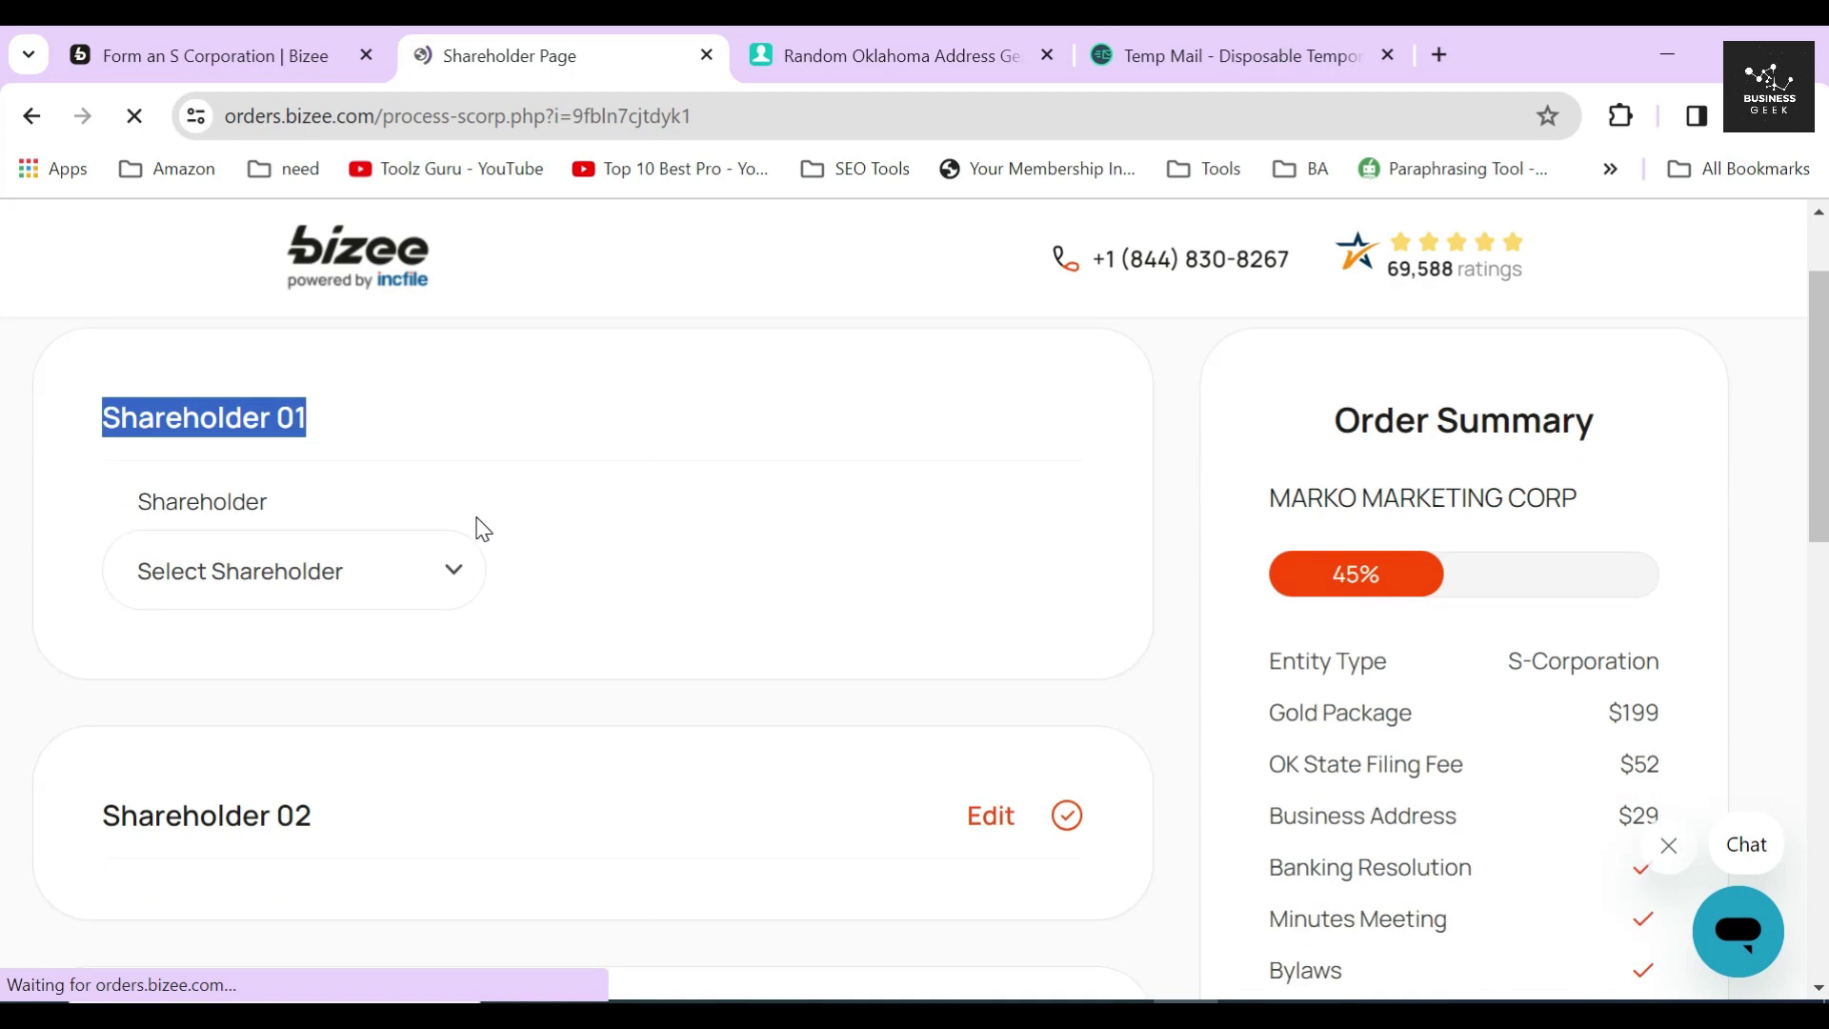
left_click(324, 569)
left_click(291, 661)
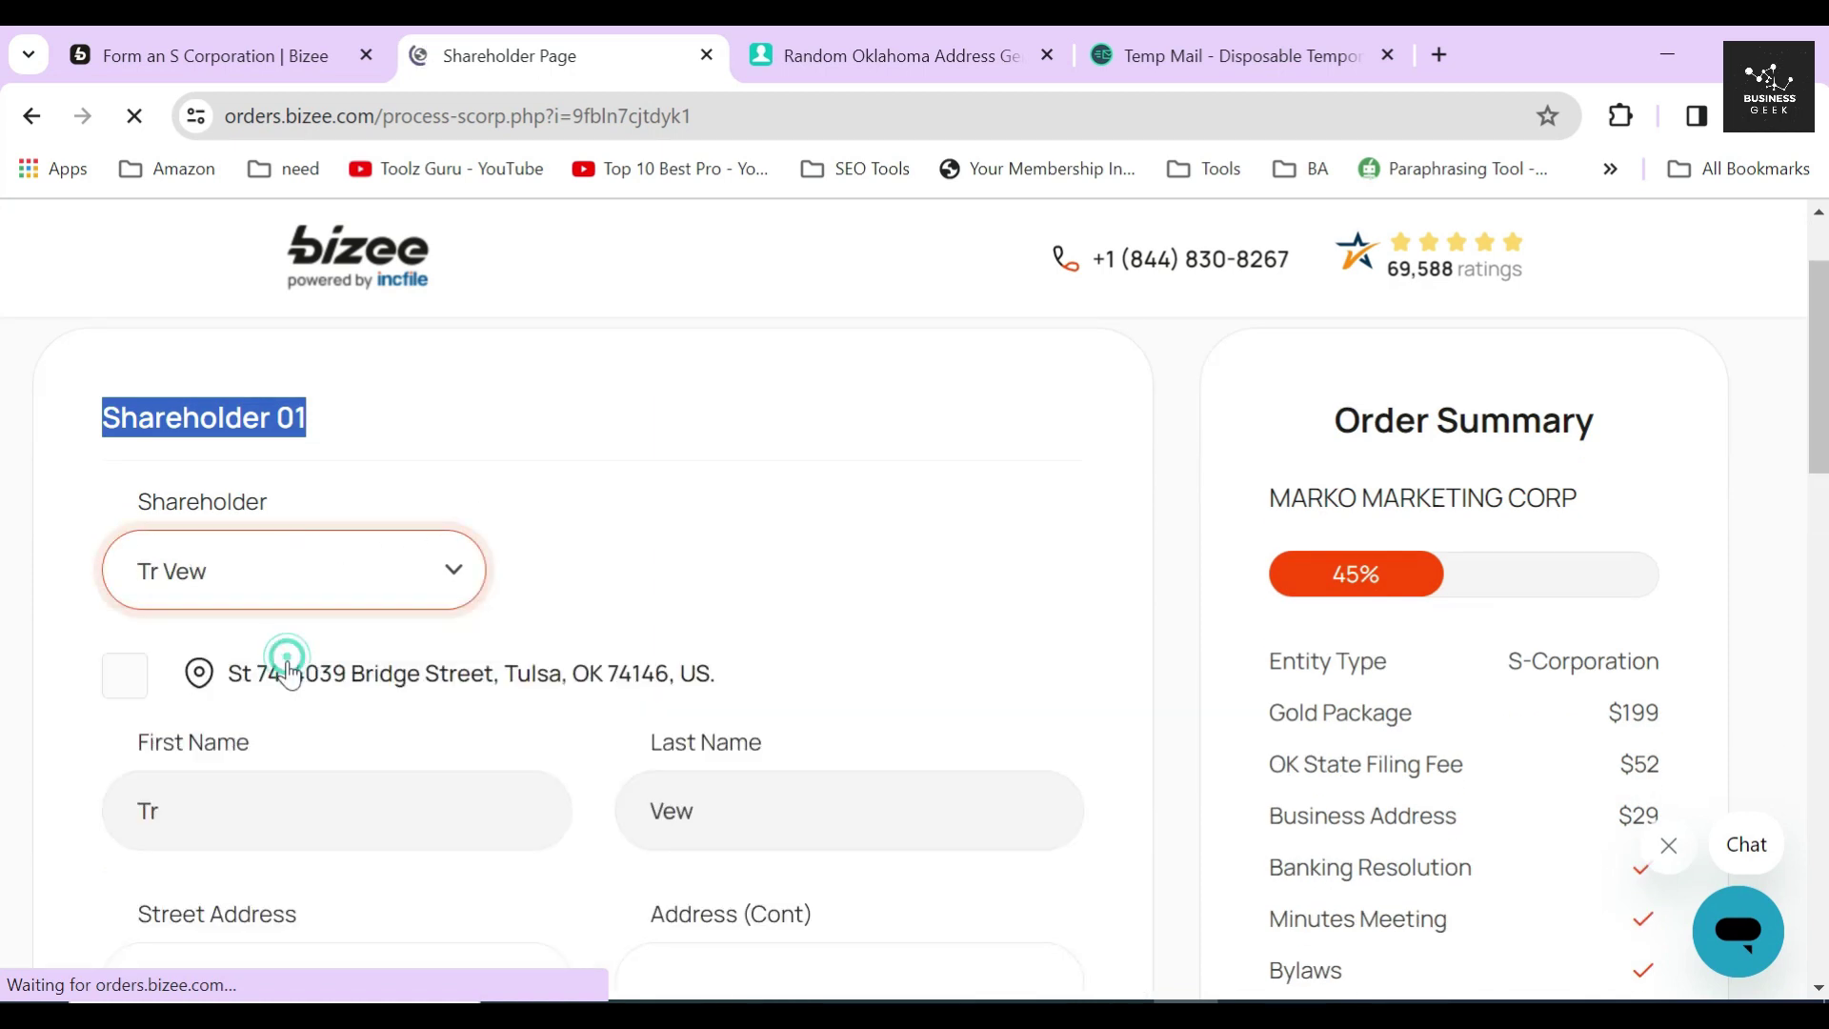
left_click(125, 676)
scroll(579, 552, "down", 1)
scroll(580, 553, "down", 8)
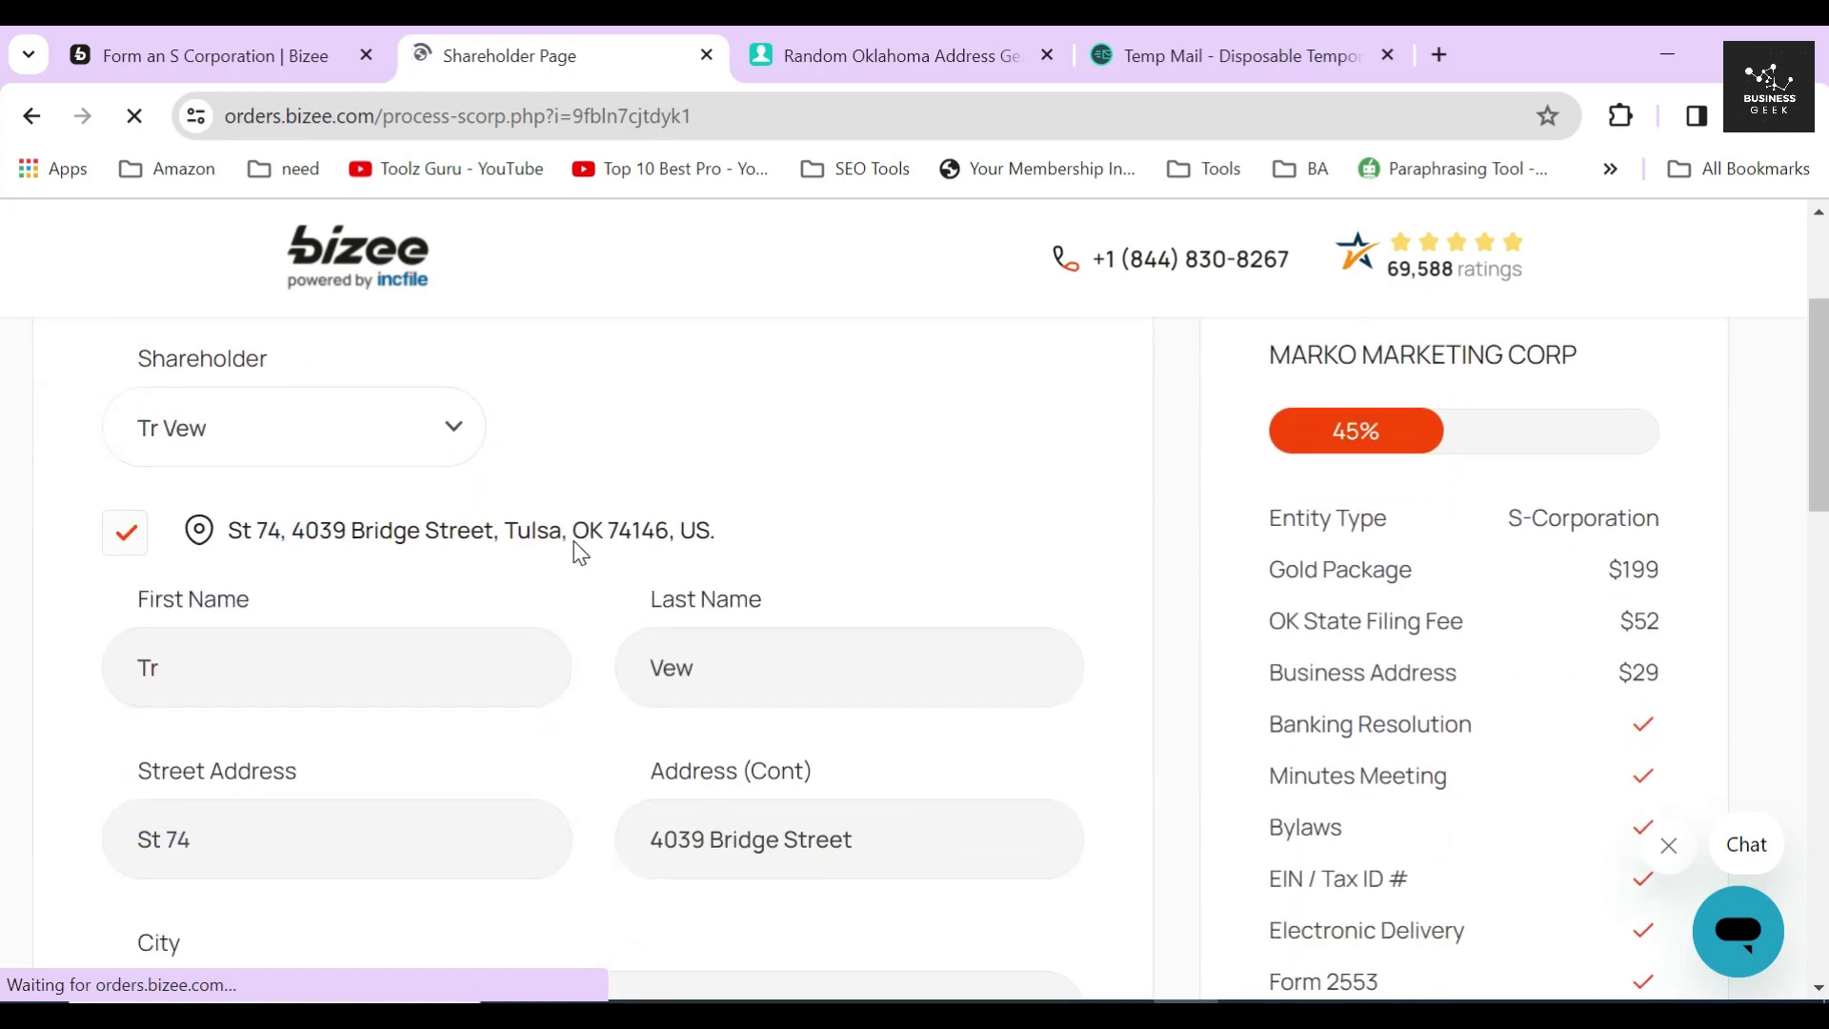
Enter the shareholder's SSN and 500 shares, then save Shareholder 01.
left_click(240, 636)
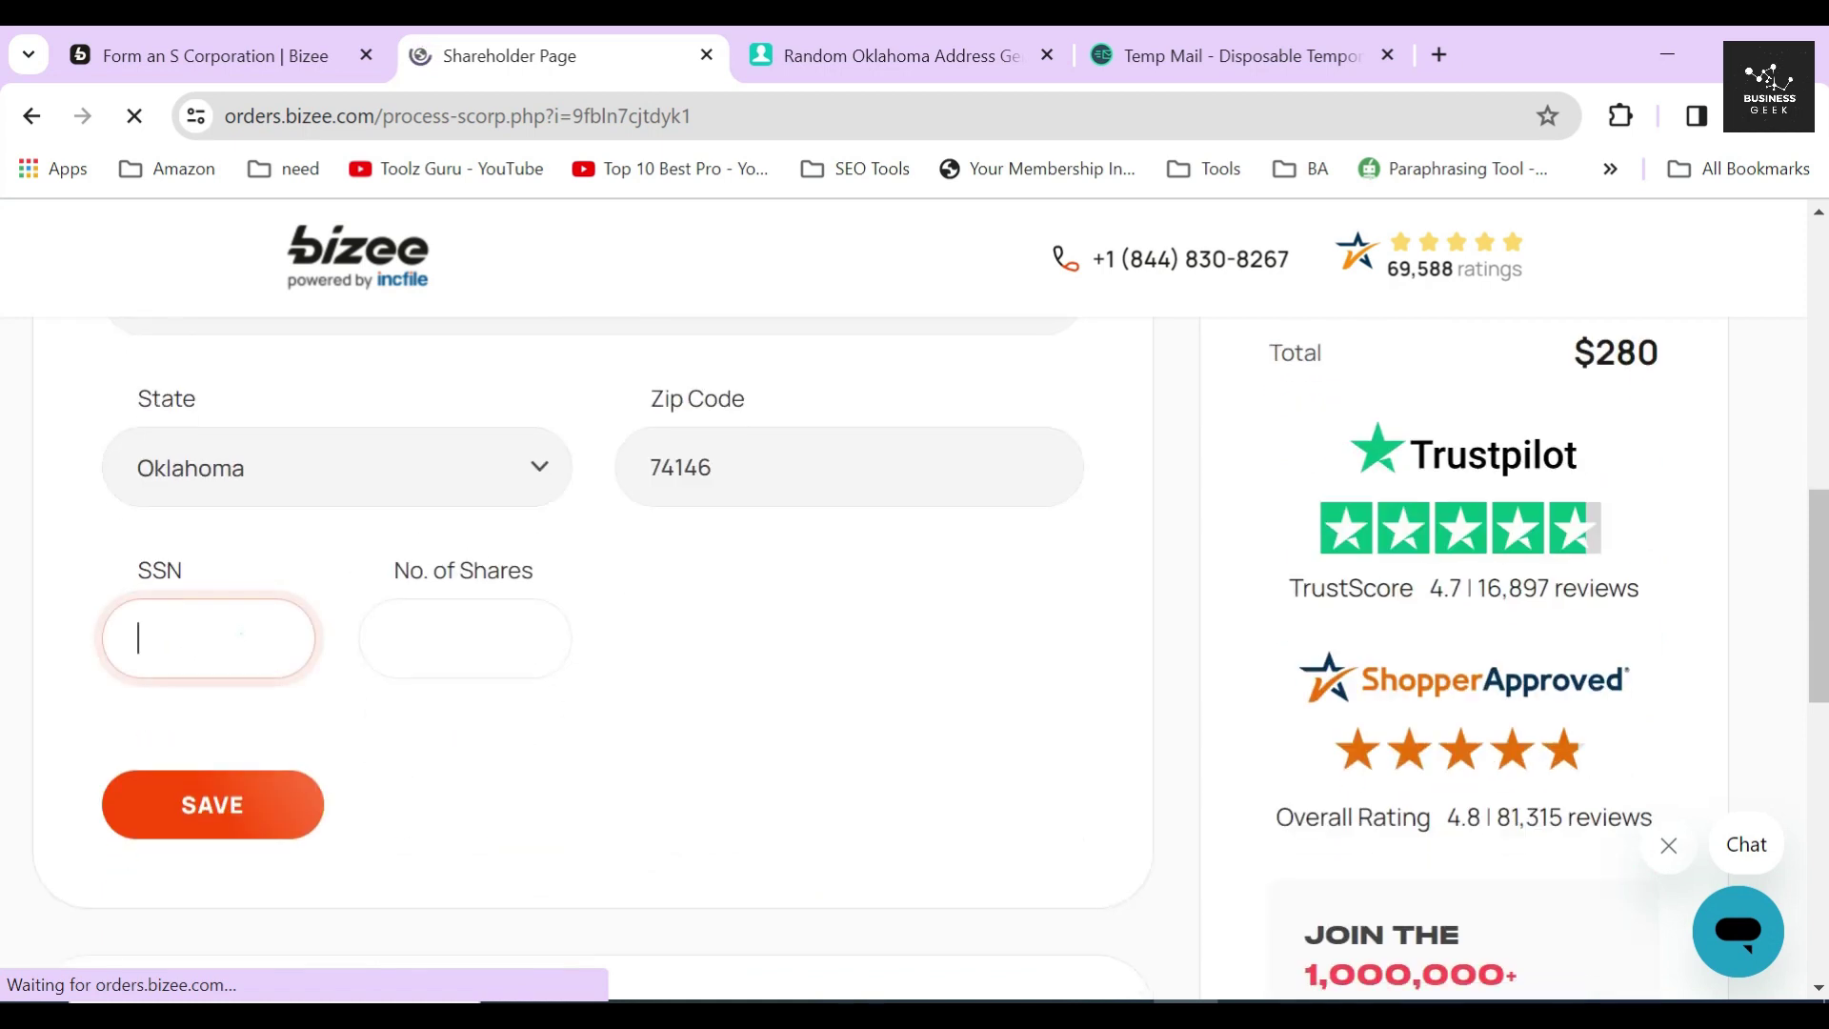
type("534-64-5745")
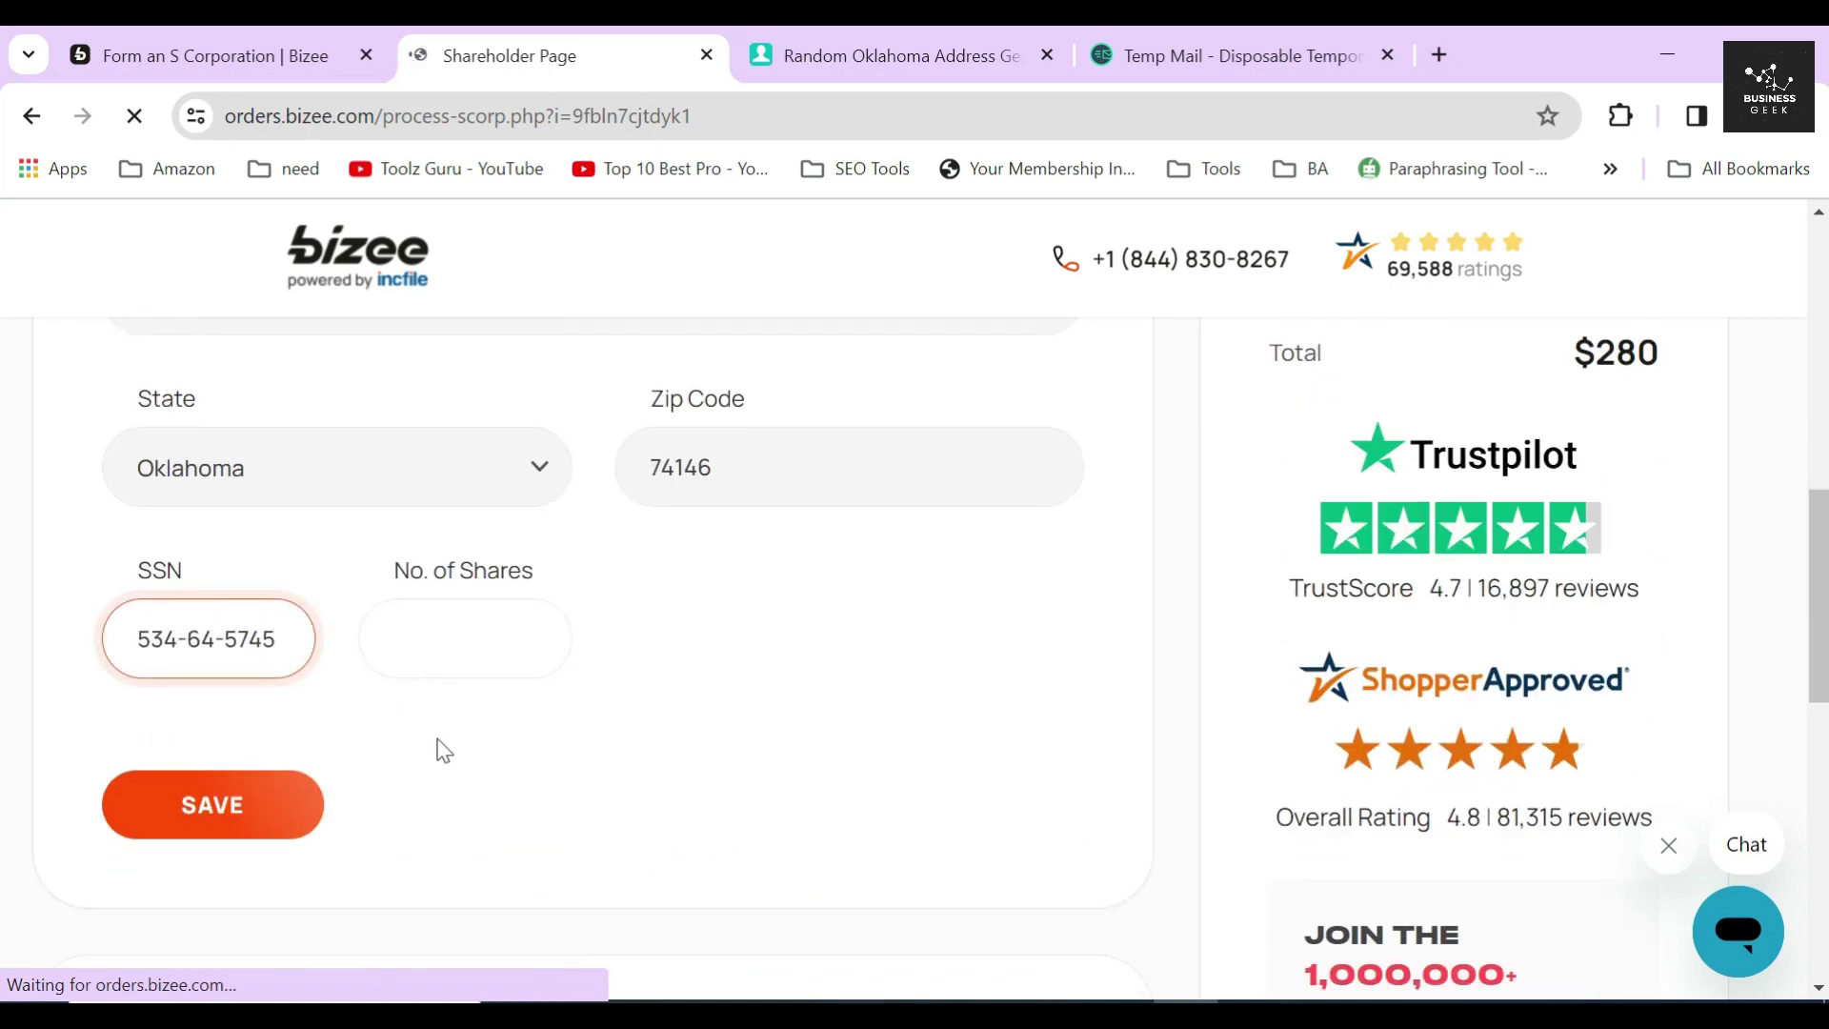
left_click(436, 634)
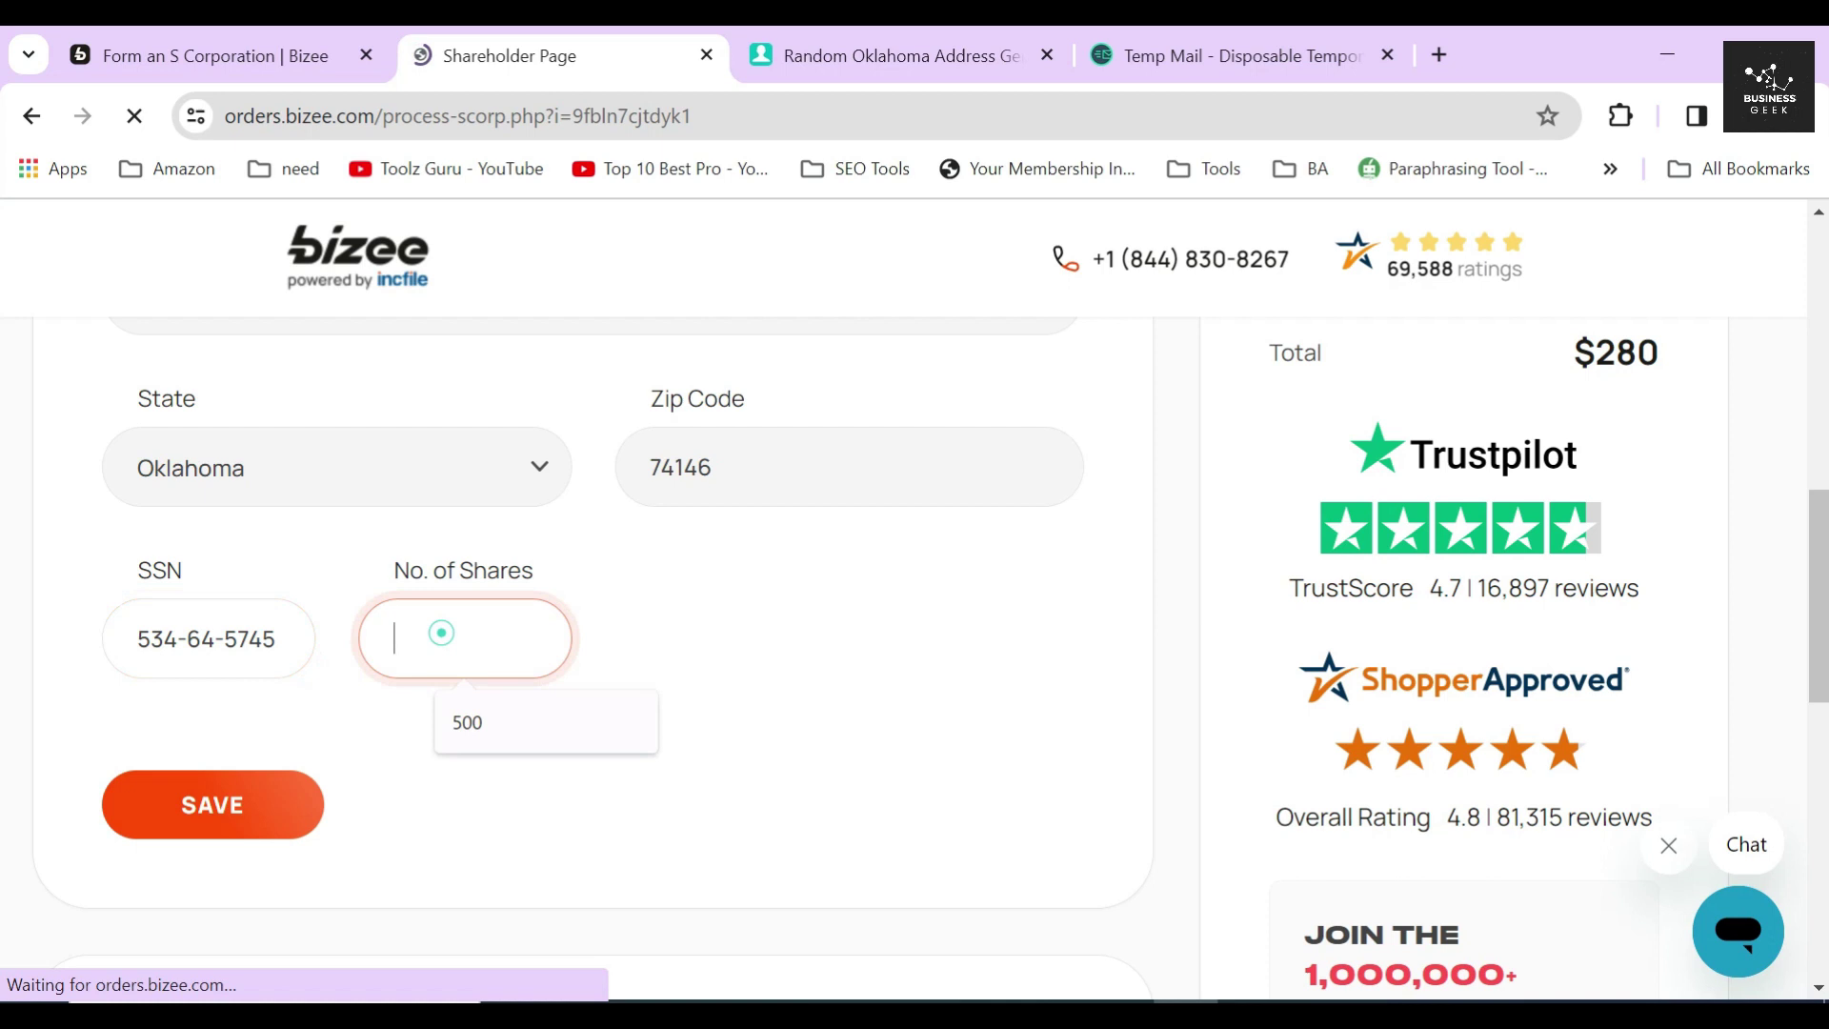
left_click(484, 724)
double_click(436, 637)
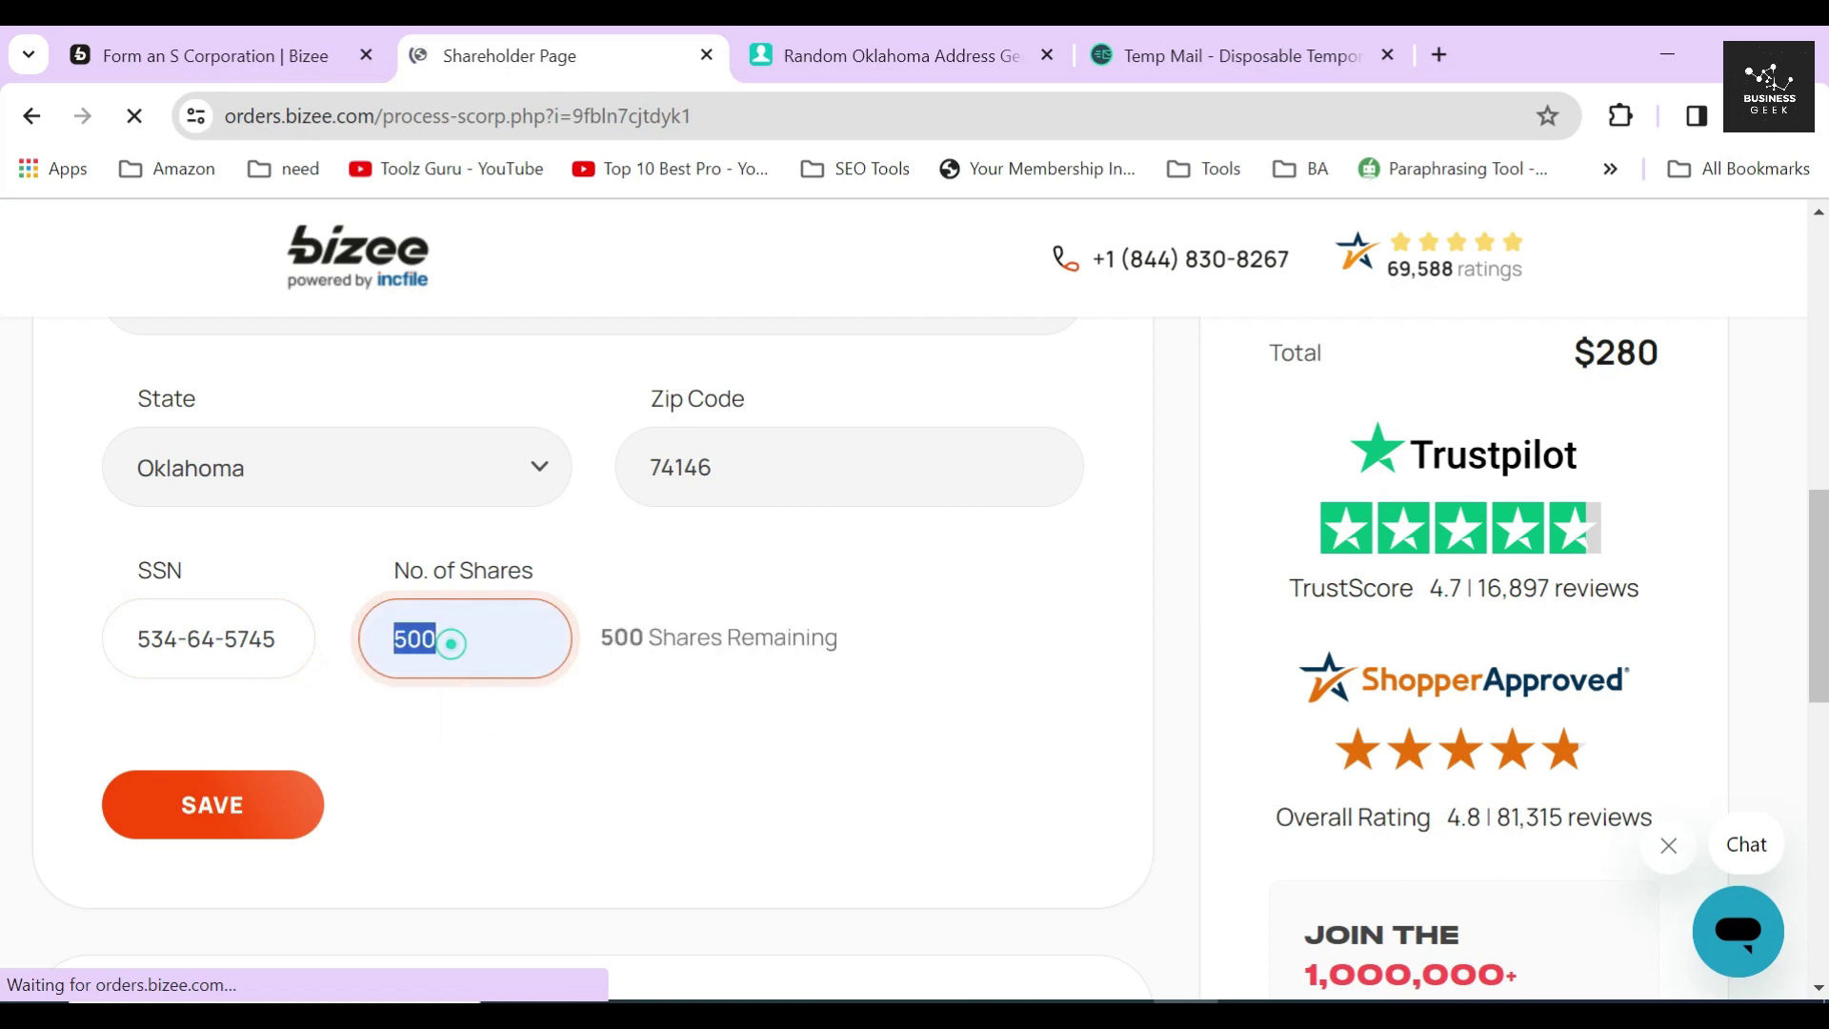
left_click(238, 639)
triple_click(285, 636)
left_click(465, 731)
left_click(264, 808)
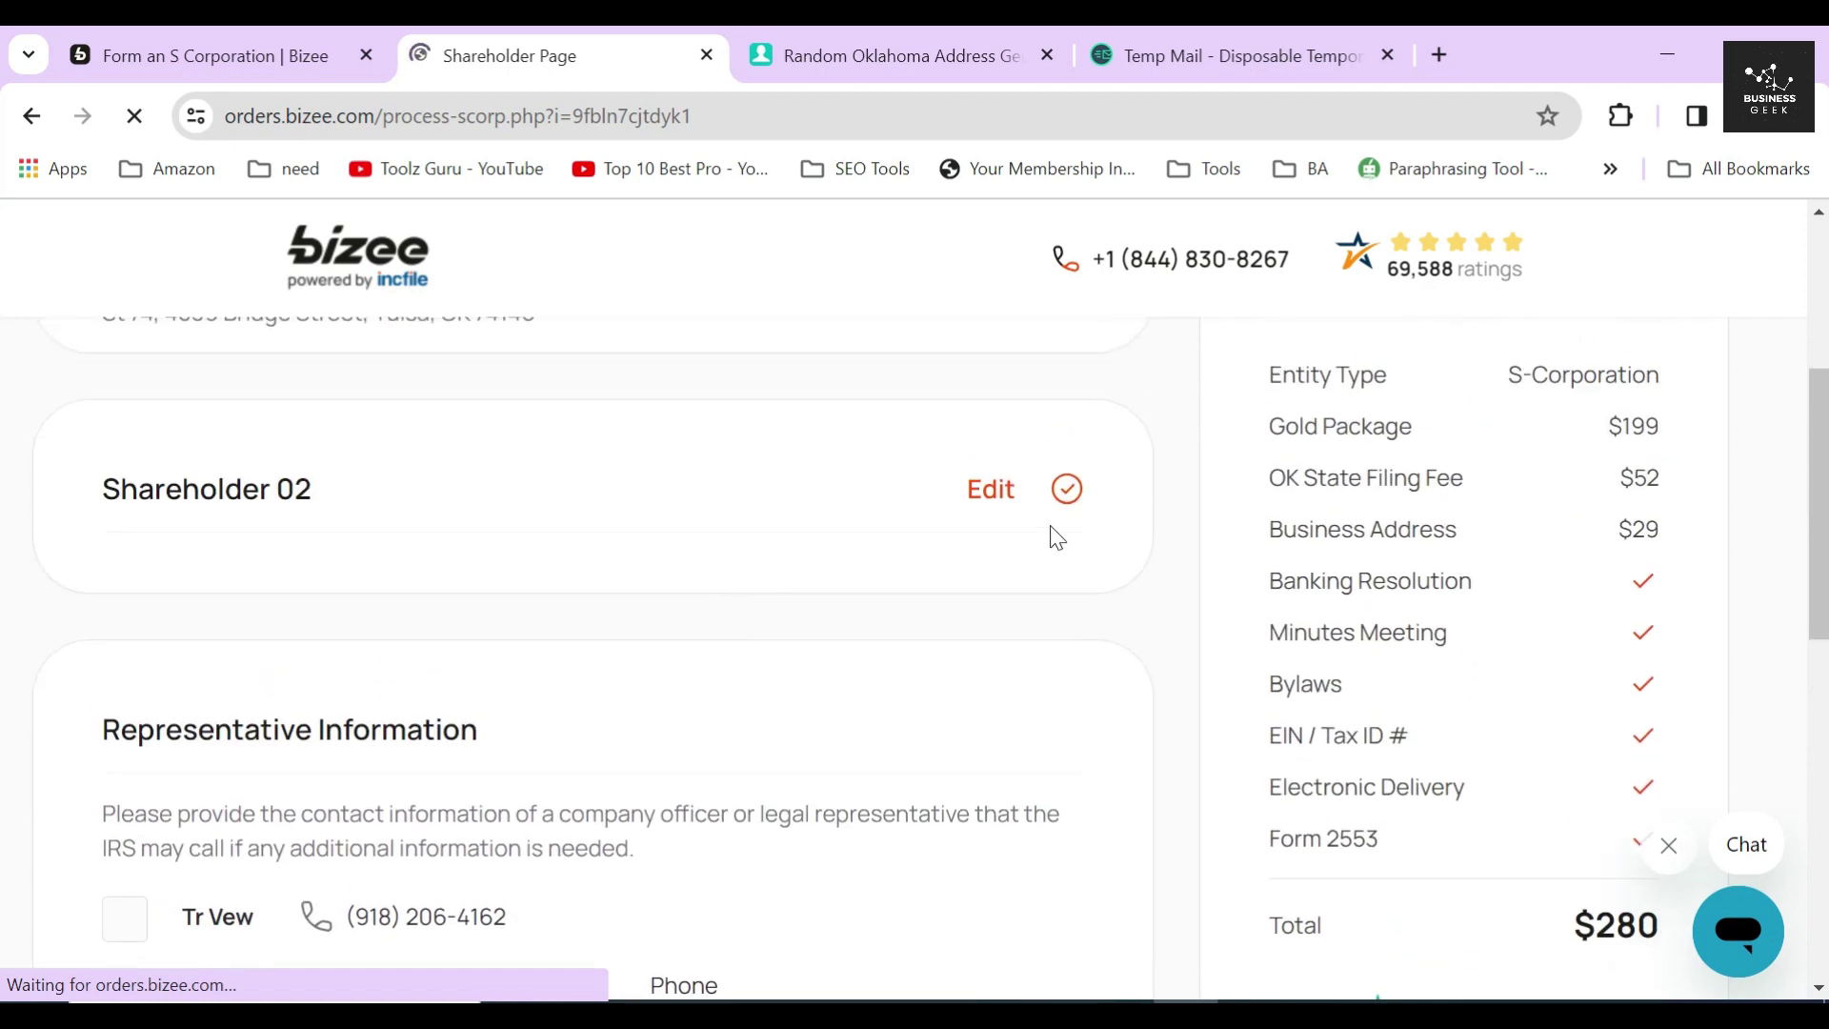
Make Shareholder 02 a different person at the same address and enter their first and last name.
left_click(991, 491)
left_click(327, 641)
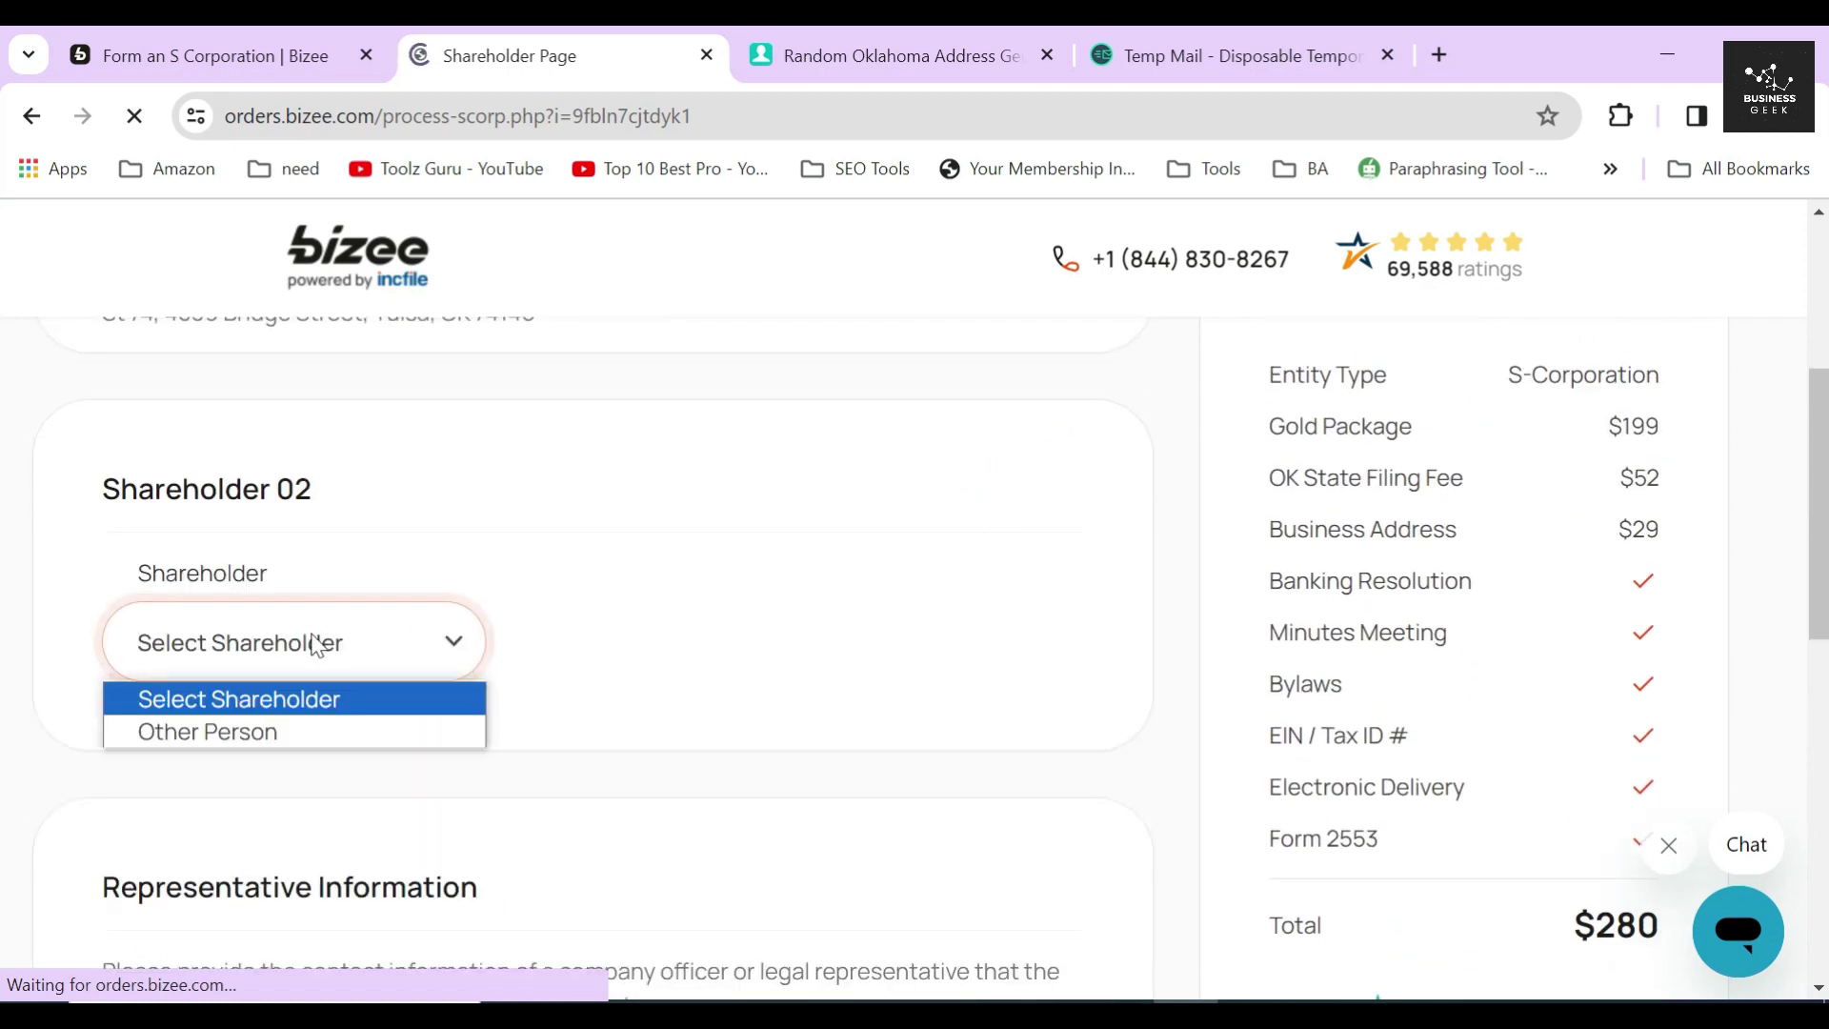
left_click(282, 731)
left_click(127, 741)
type("bt")
left_click(730, 615)
type("hj")
left_click(575, 665)
Give Shareholder 02 500 shares, leaving 0 remaining, enter their SSN, and save.
scroll(576, 665, "down", 5)
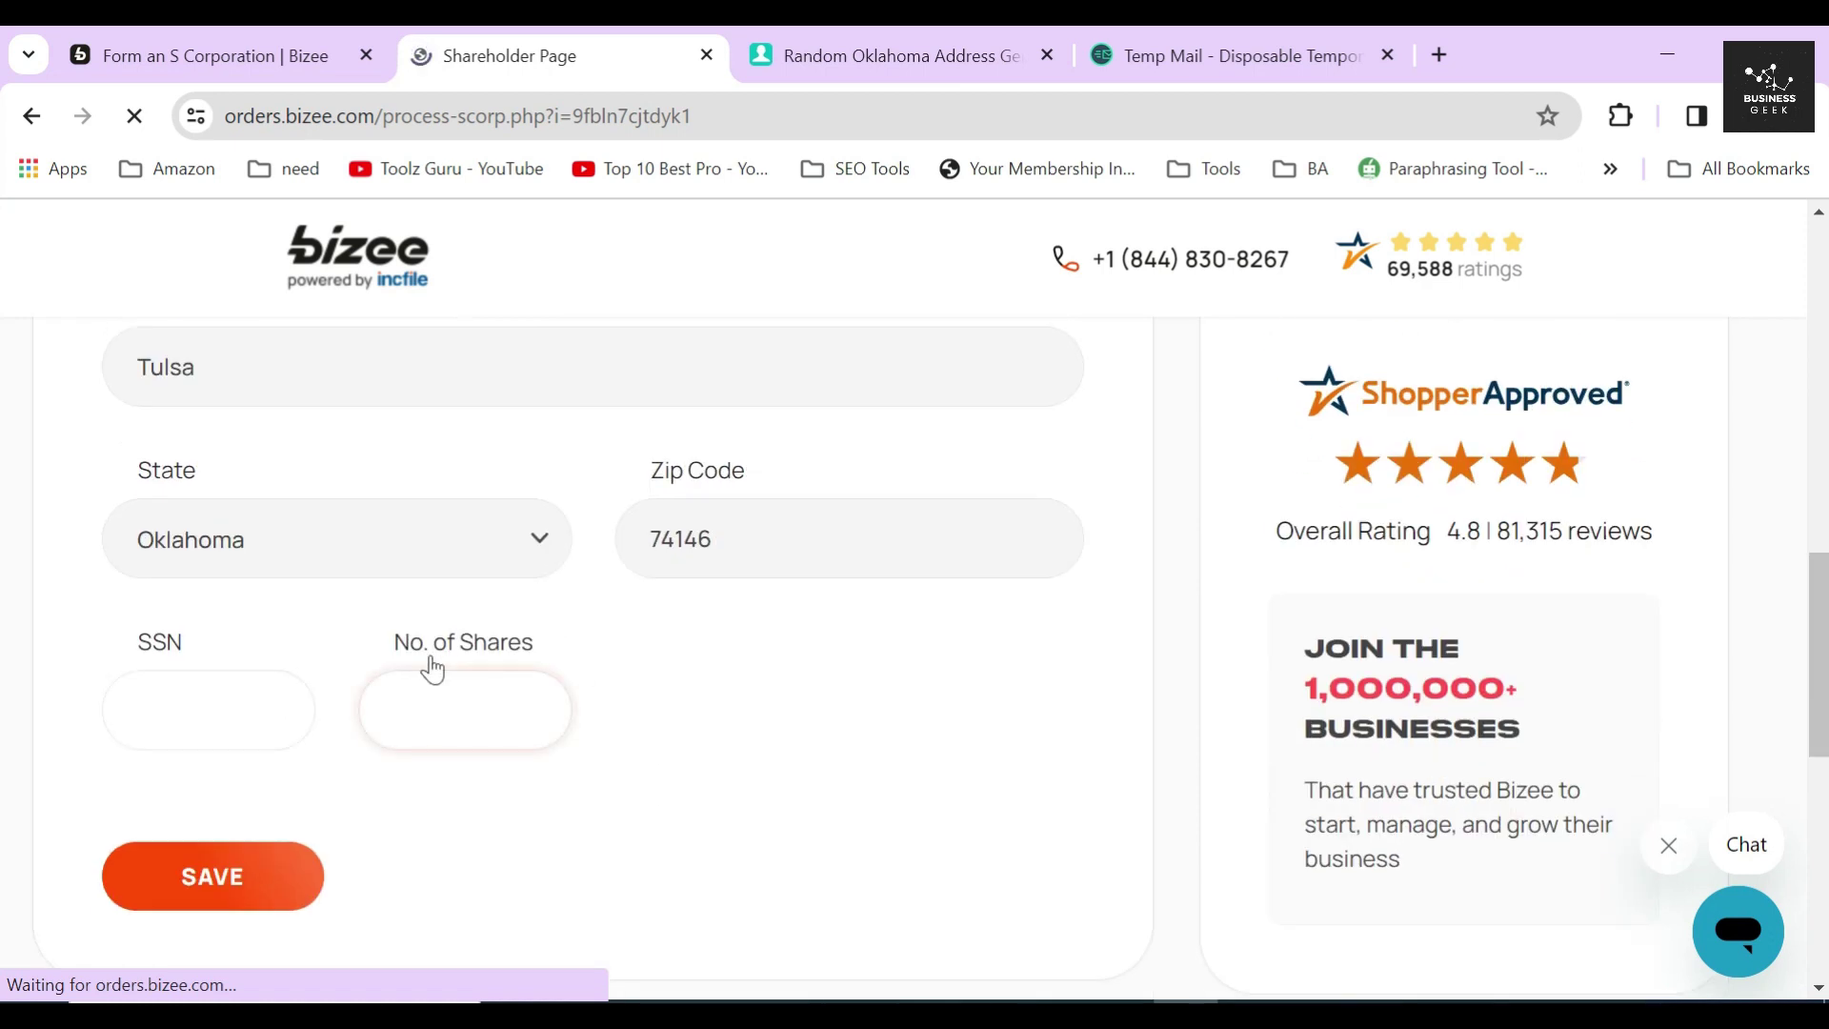
left_click(433, 705)
left_click(458, 792)
left_click_drag(598, 710, 813, 727)
left_click(305, 707)
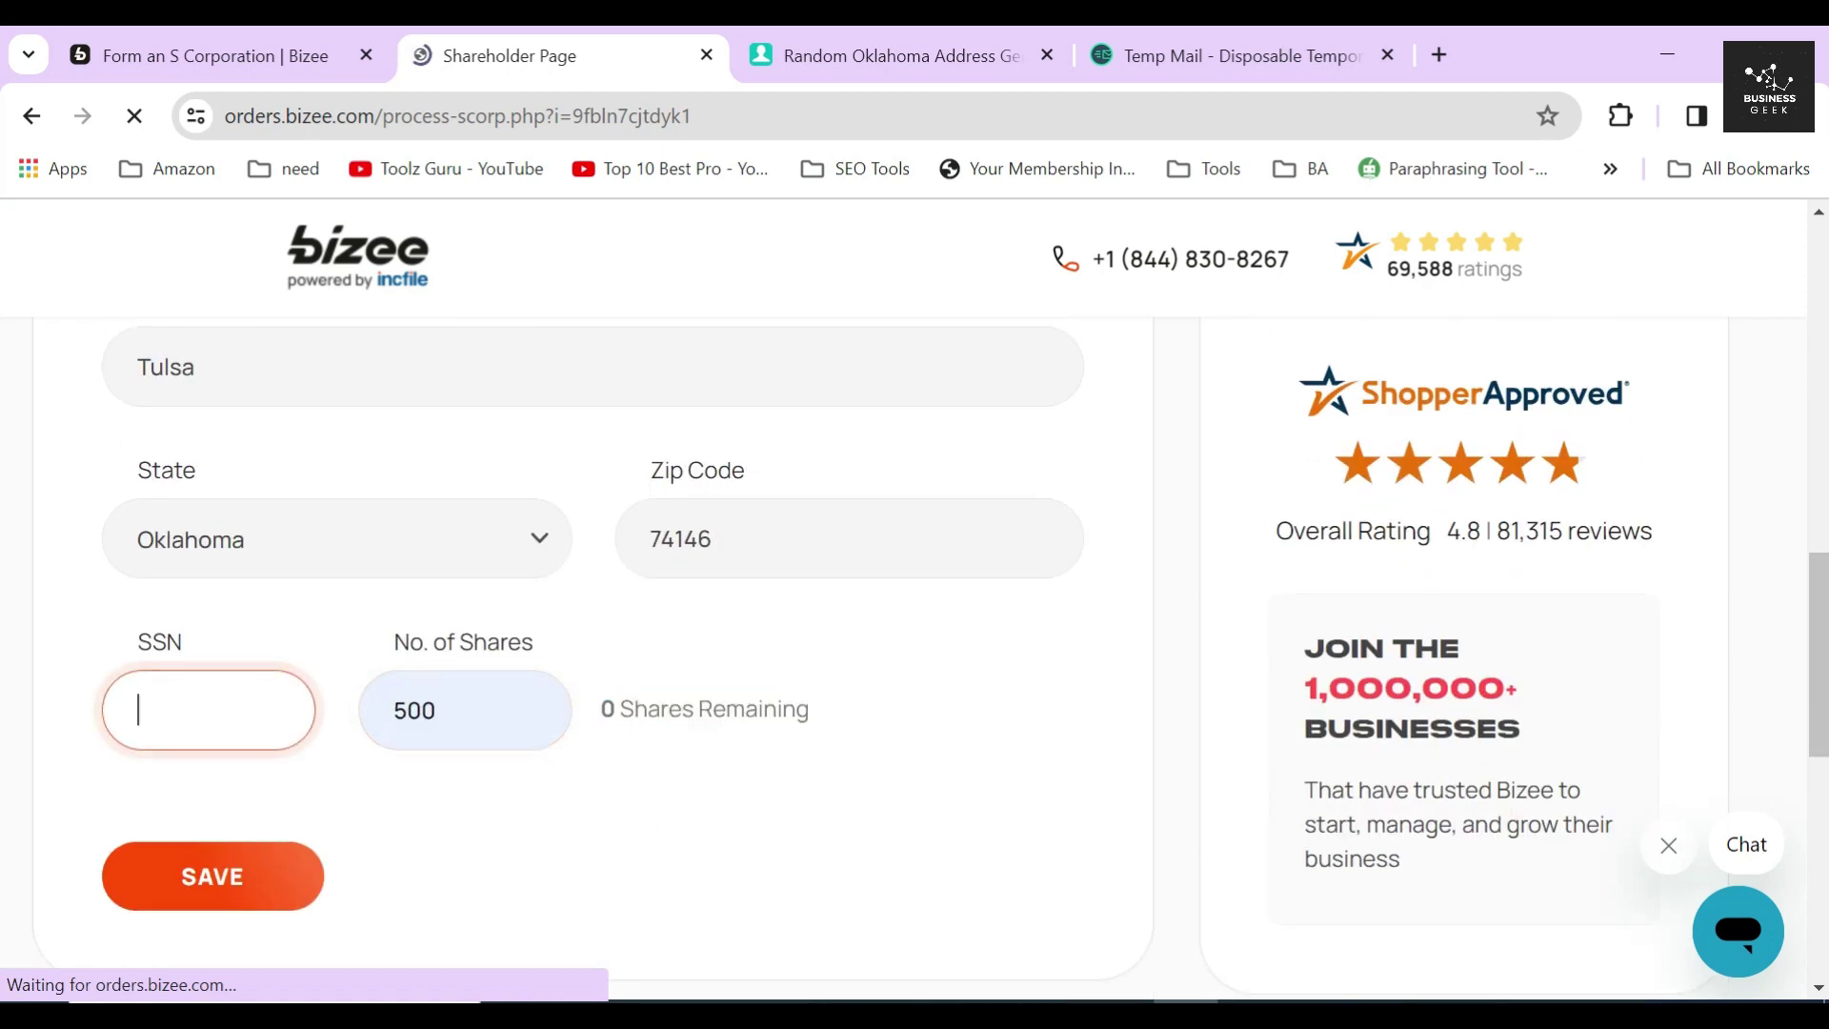
type("534-64-5745")
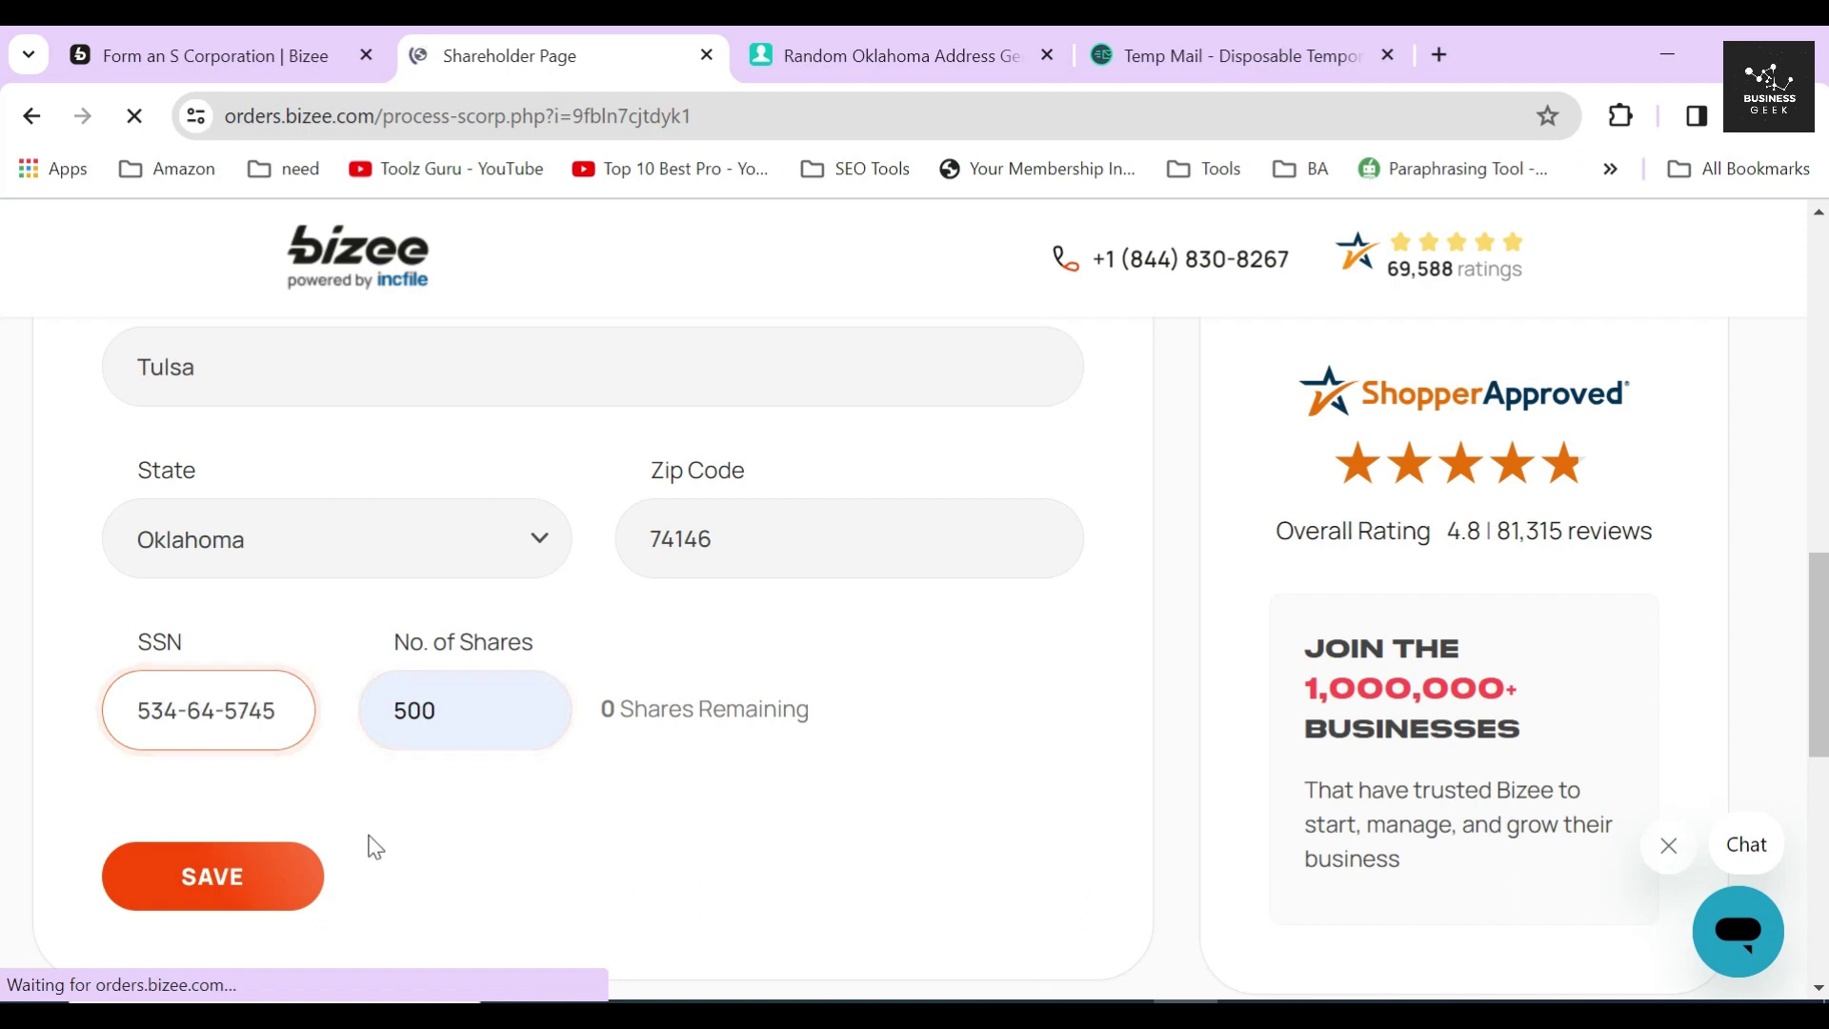
left_click(293, 867)
Check that Shareholder 01 and Shareholder 02 both appear on the page.
scroll(827, 546, "up", 3)
scroll(827, 560, "up", 7)
left_click_drag(314, 419, 100, 424)
scroll(305, 494, "down", 3)
left_click_drag(345, 486, 73, 477)
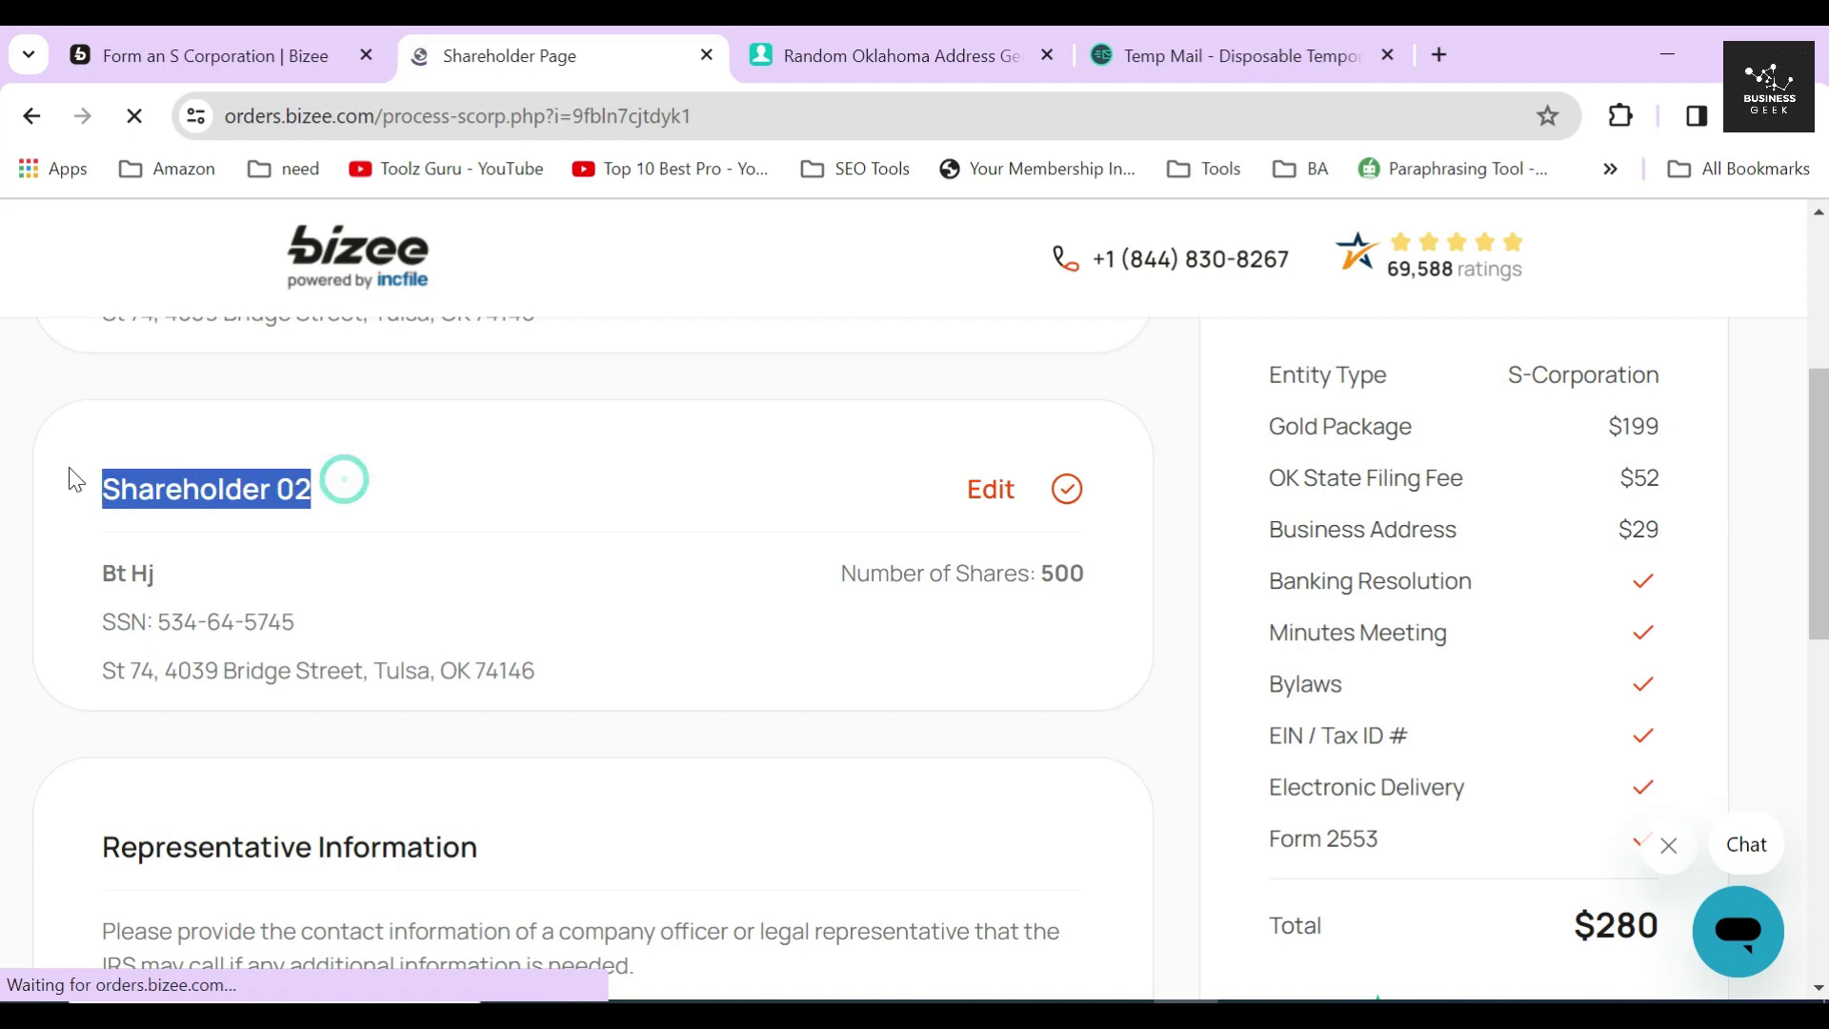
left_click(1184, 548)
scroll(1186, 524, "up", 3)
left_click(1184, 486)
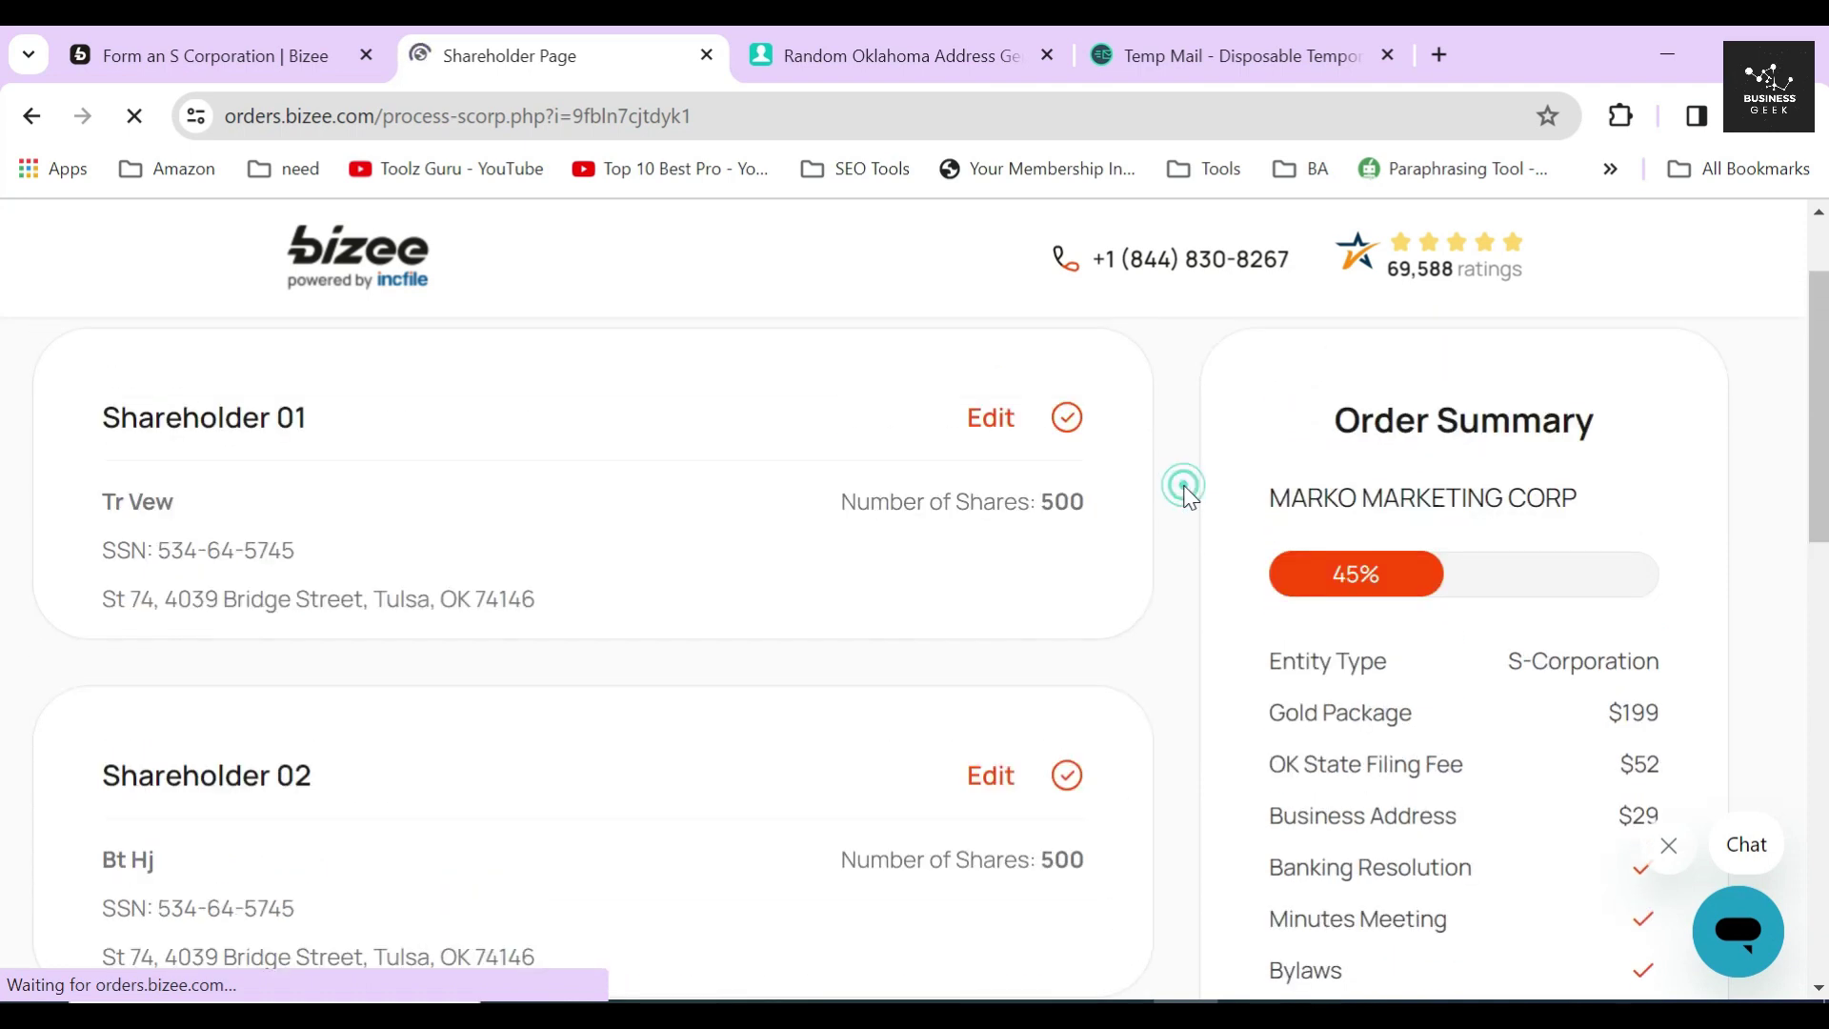
scroll(1182, 491, "down", 6)
Use the existing officer's name and phone as the representative contact and submit the shareholder page.
left_click_drag(99, 416, 484, 438)
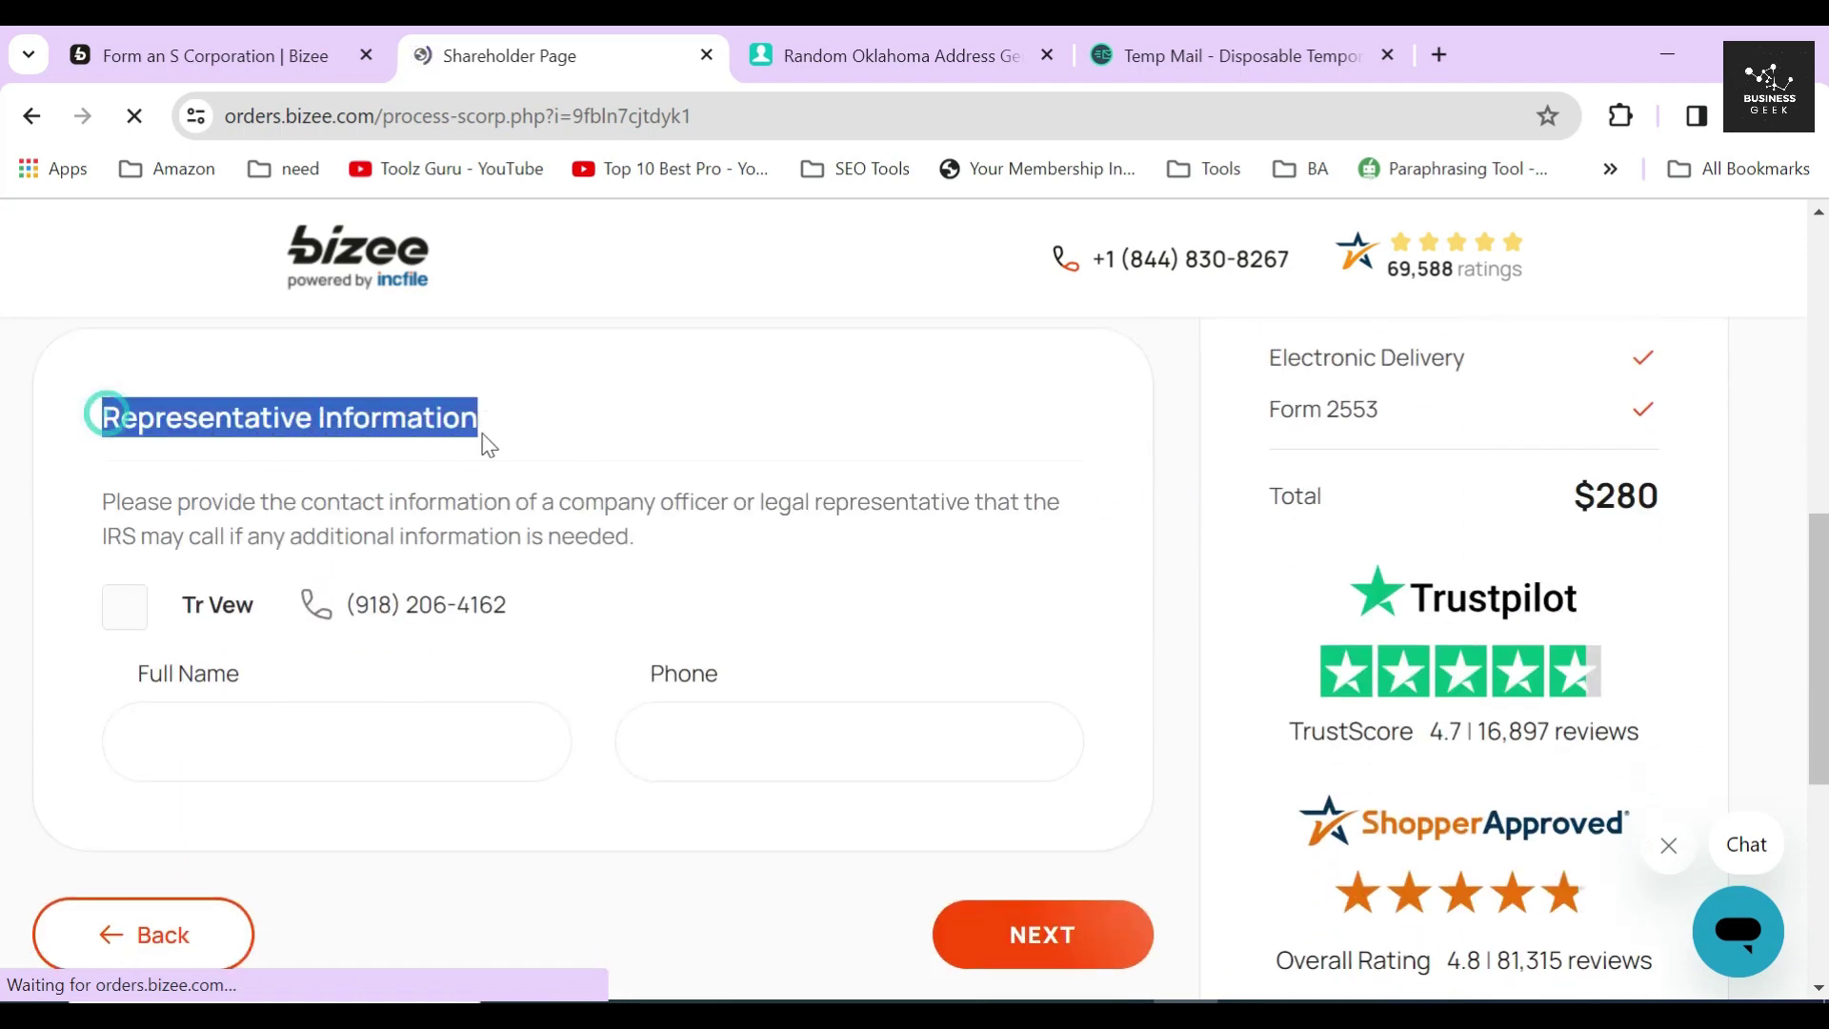
left_click(135, 506)
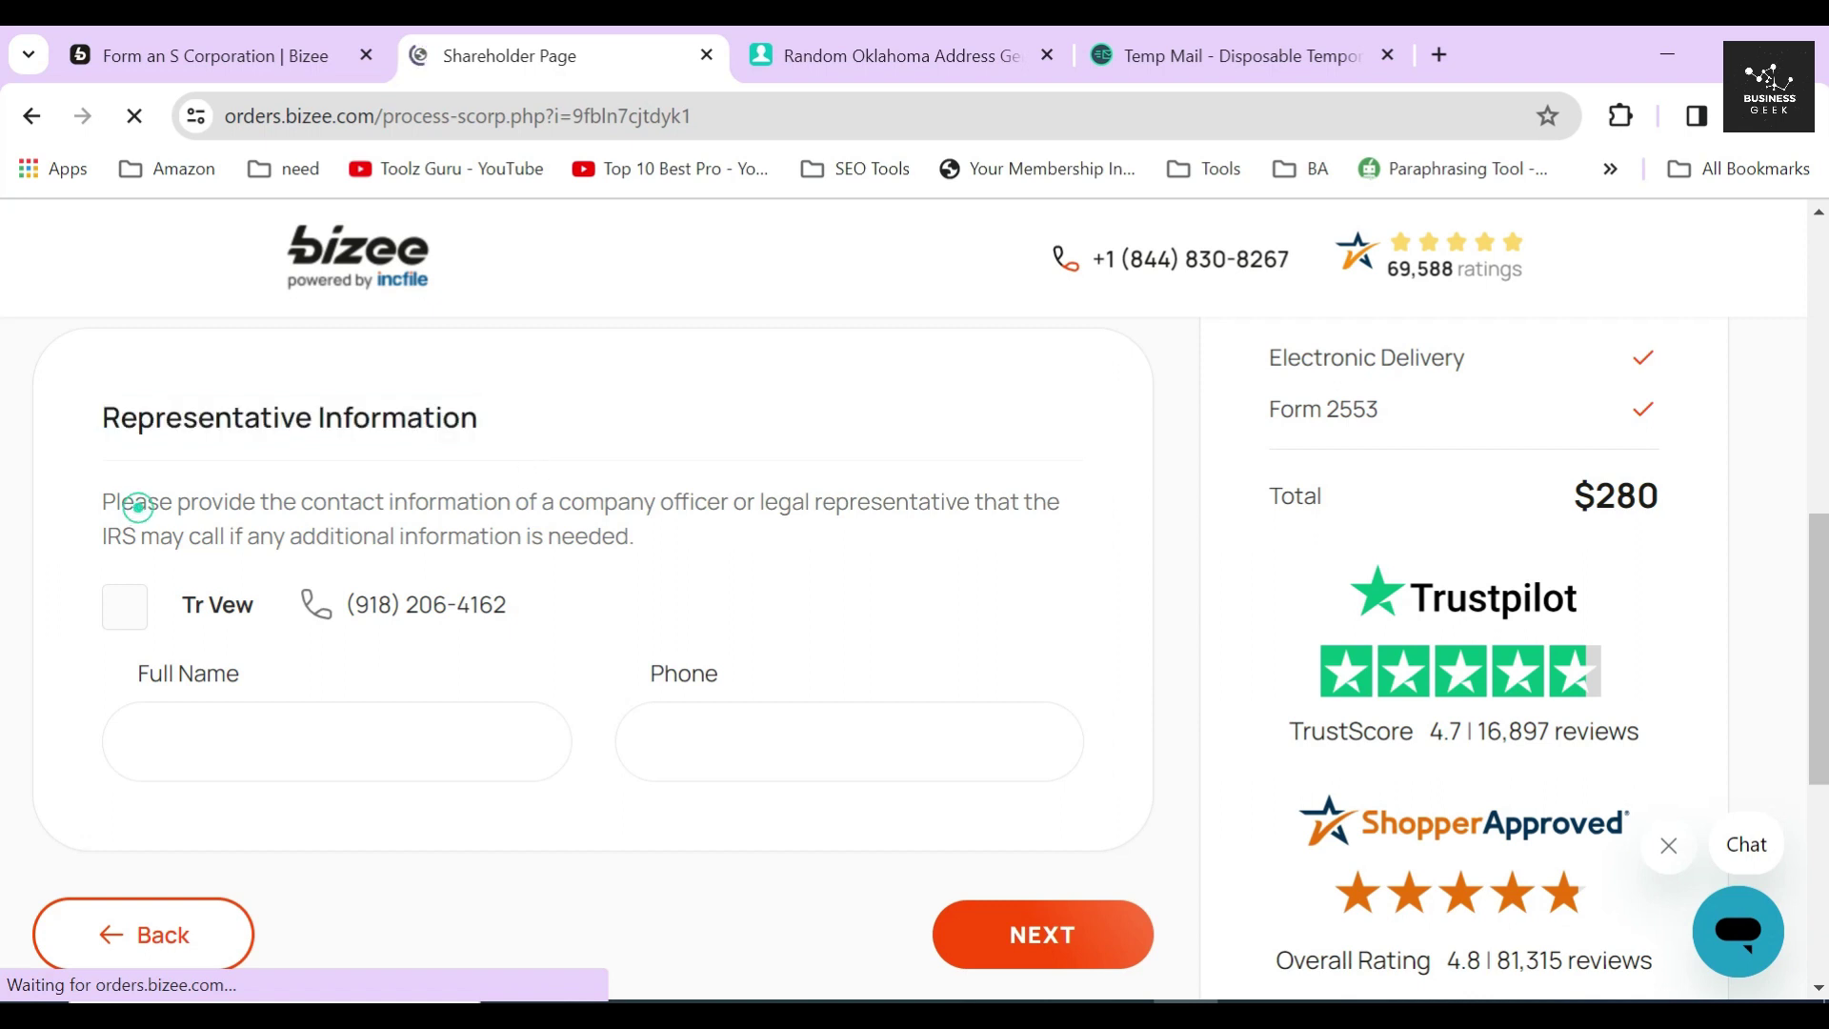
left_click_drag(105, 504, 651, 535)
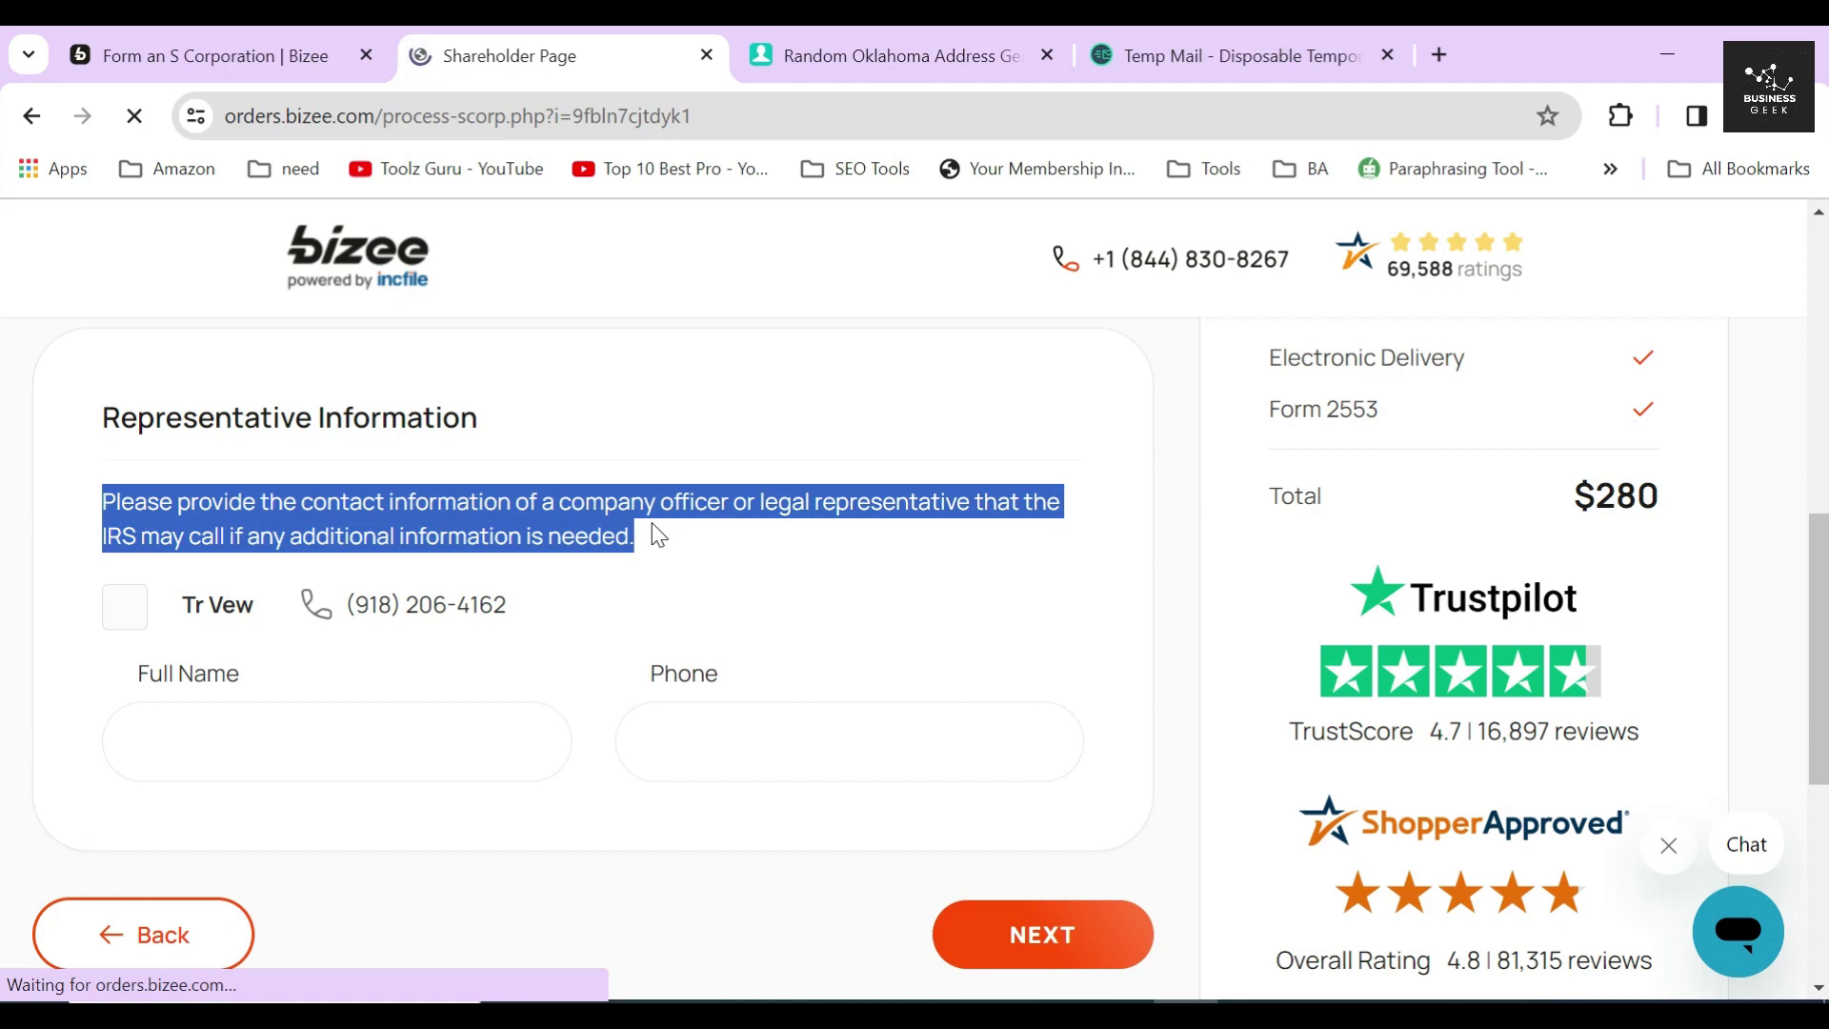
left_click(124, 606)
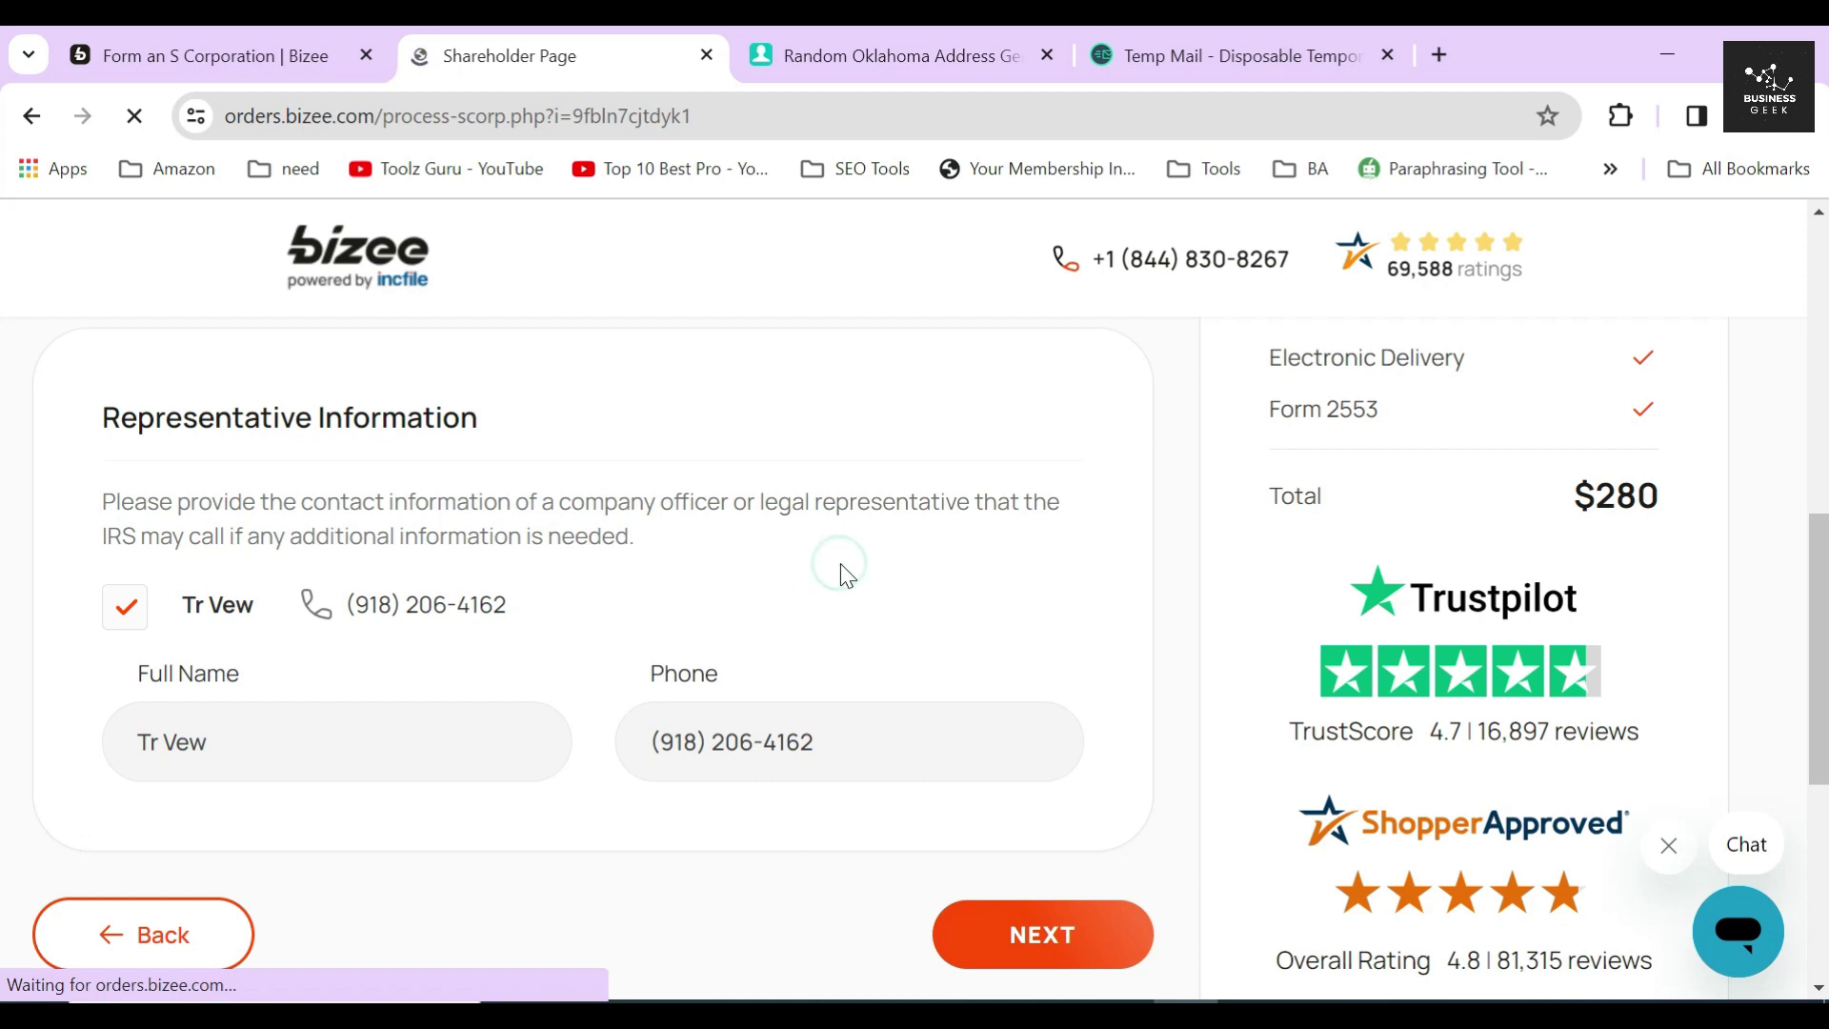
scroll(838, 571, "down", 2)
left_click(1036, 800)
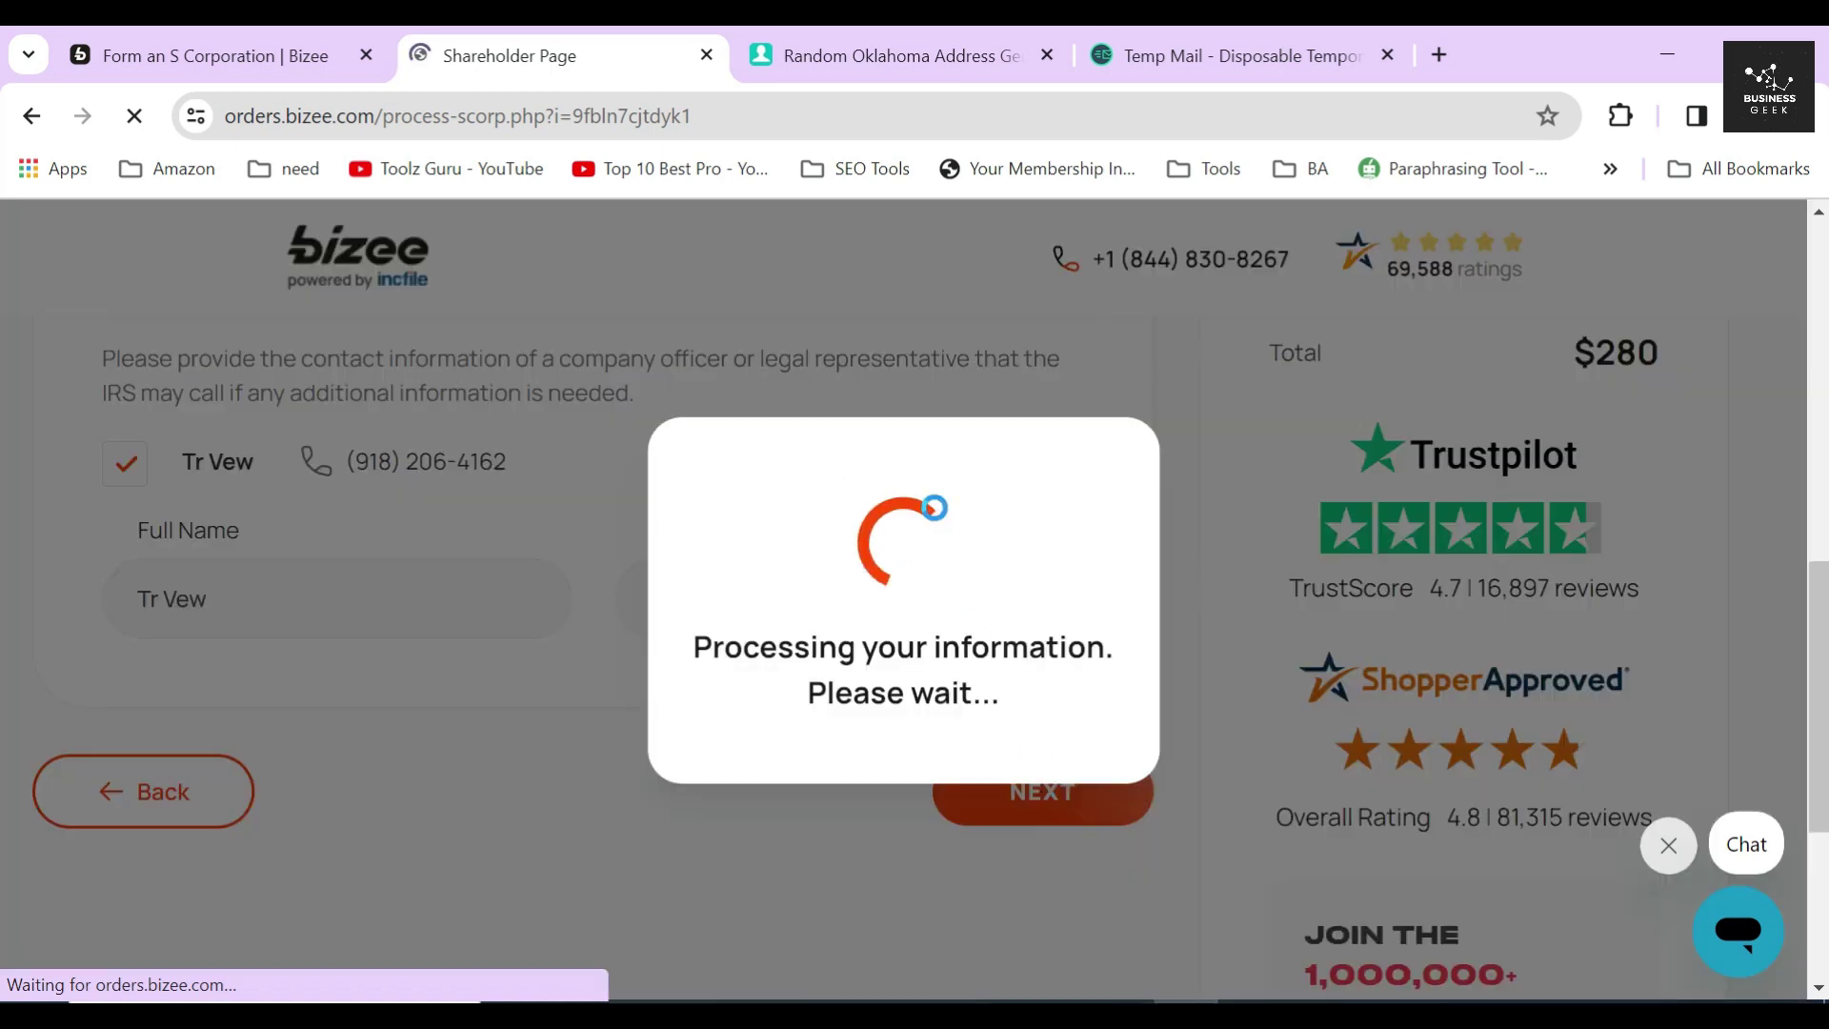
Read the Registered Agent Information section and Oklahoma's registered agent requirement.
mouse_move(809, 486)
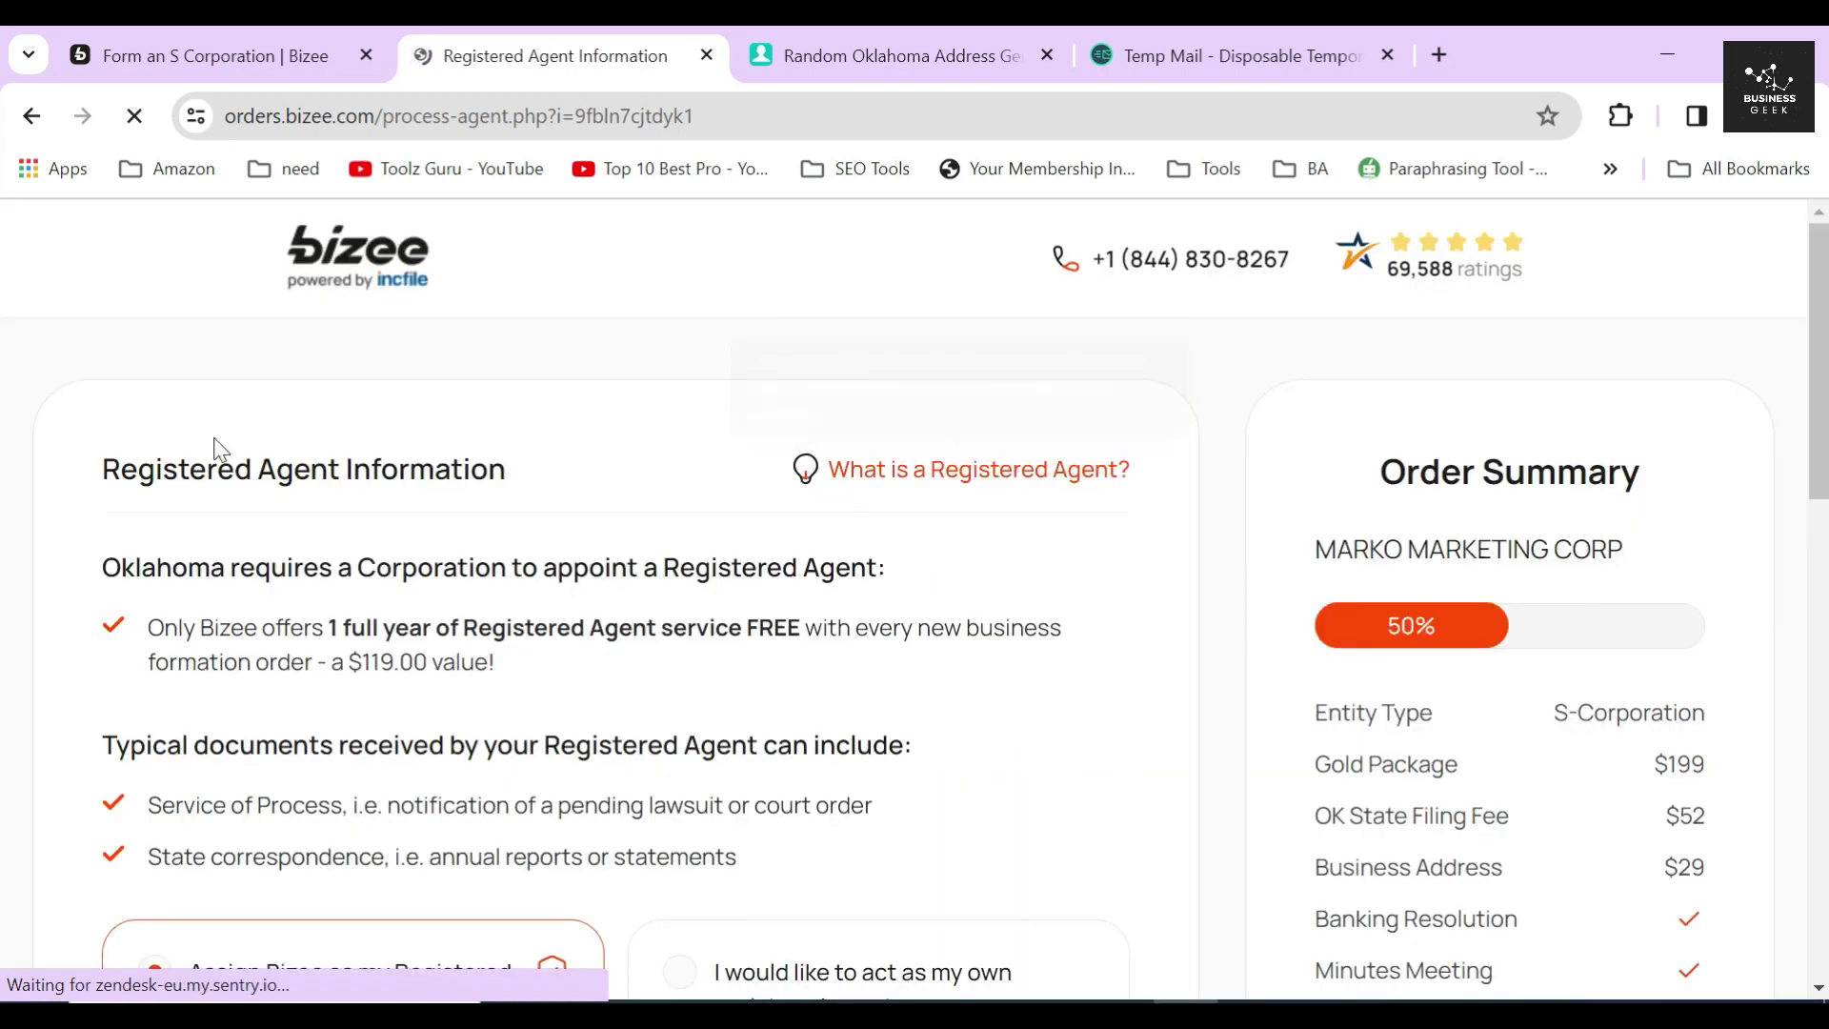
left_click_drag(95, 474, 514, 492)
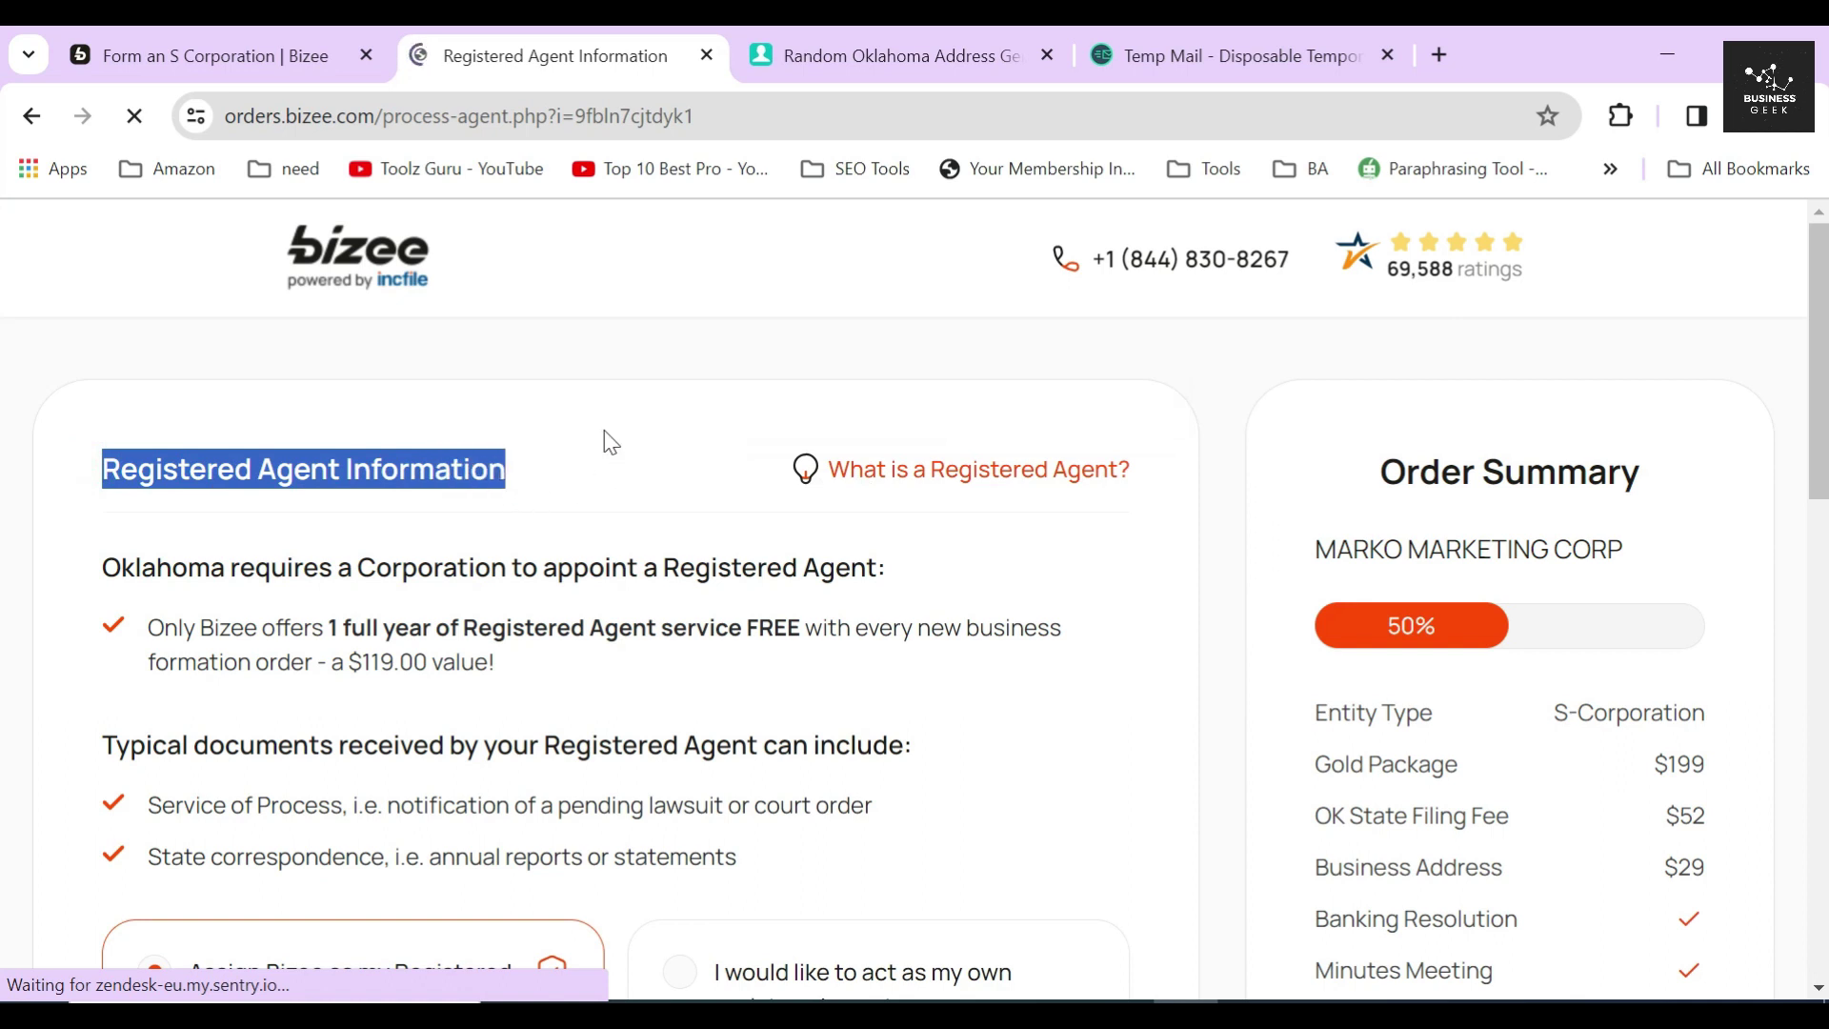
left_click_drag(99, 567, 879, 579)
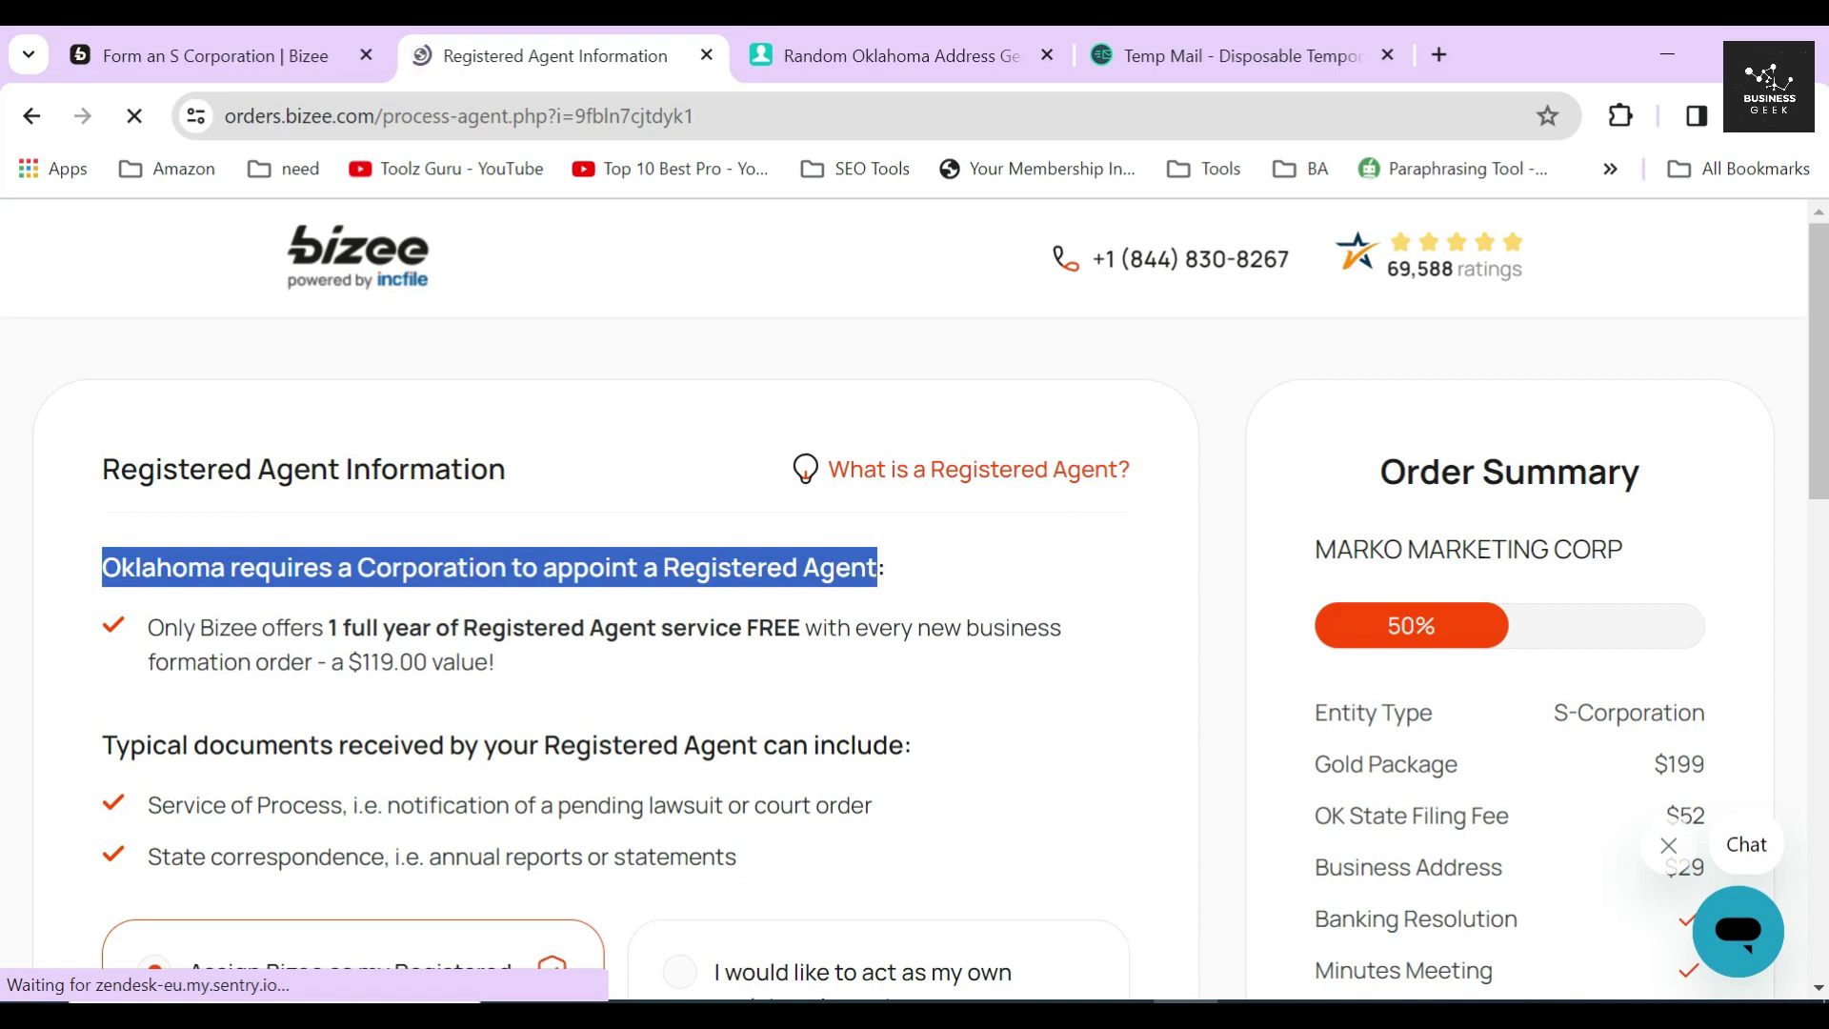
left_click(177, 635)
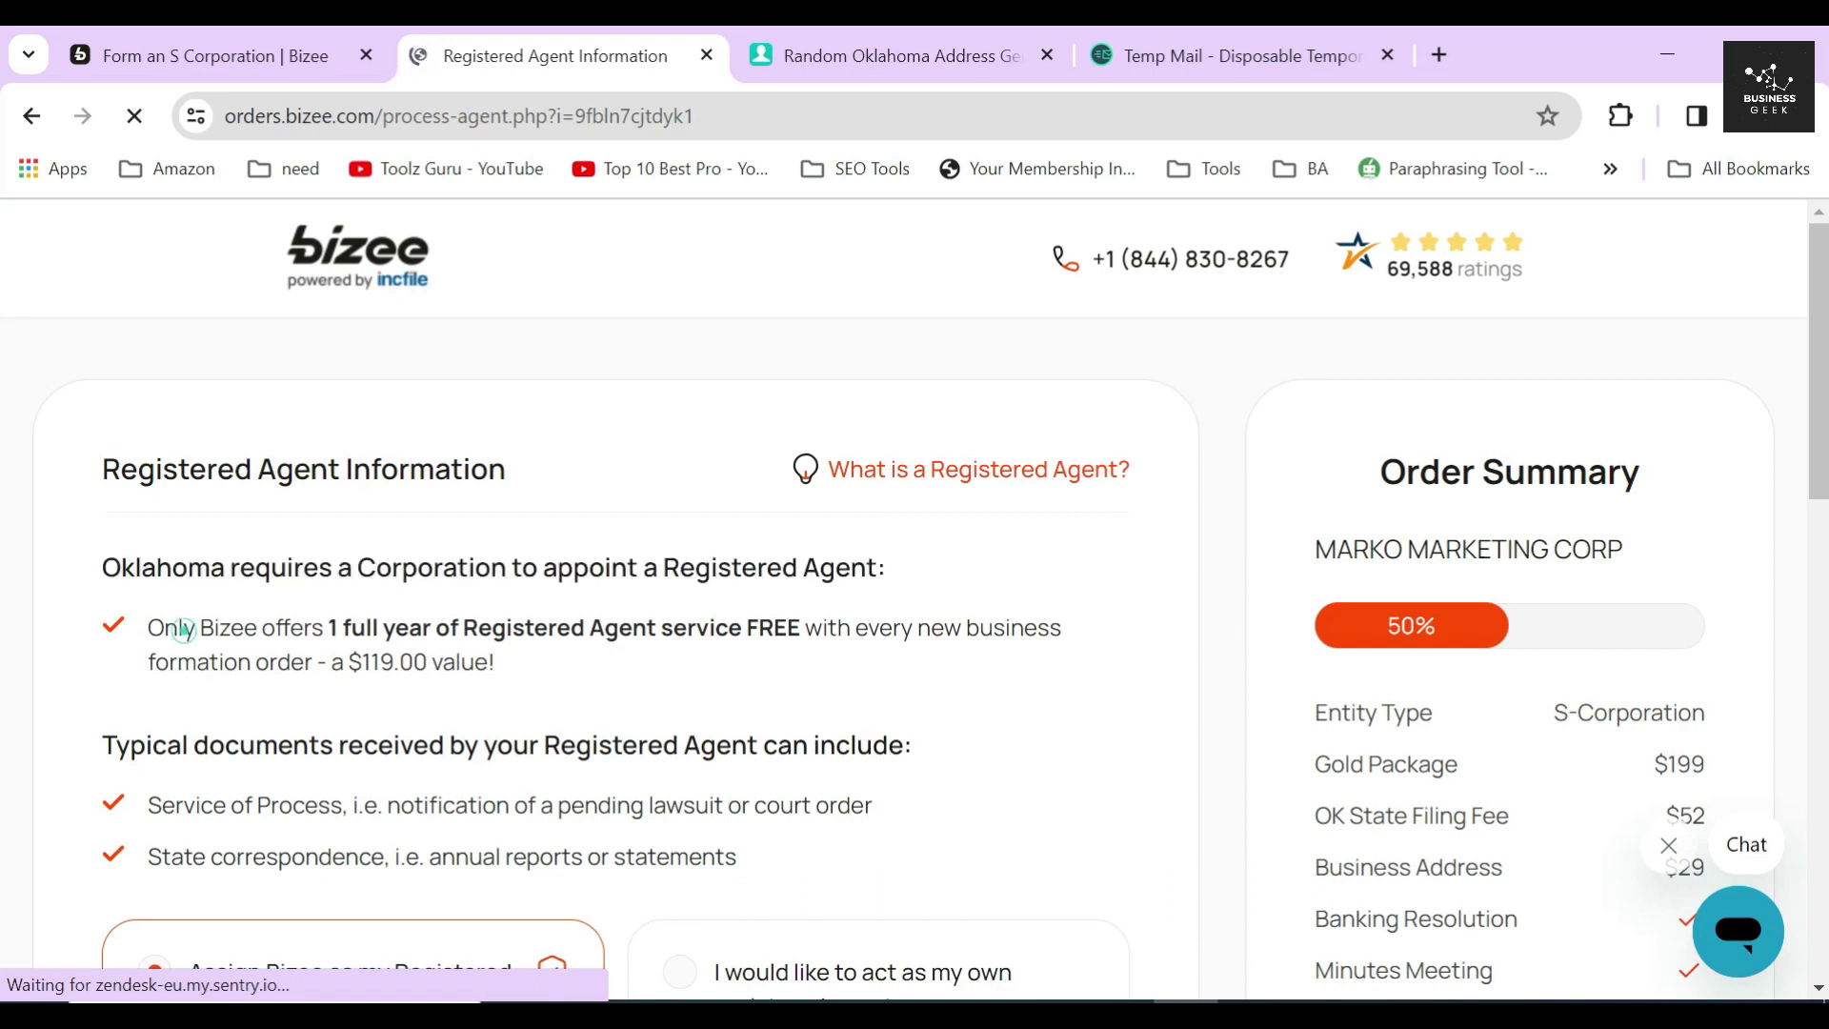
left_click_drag(148, 626, 328, 627)
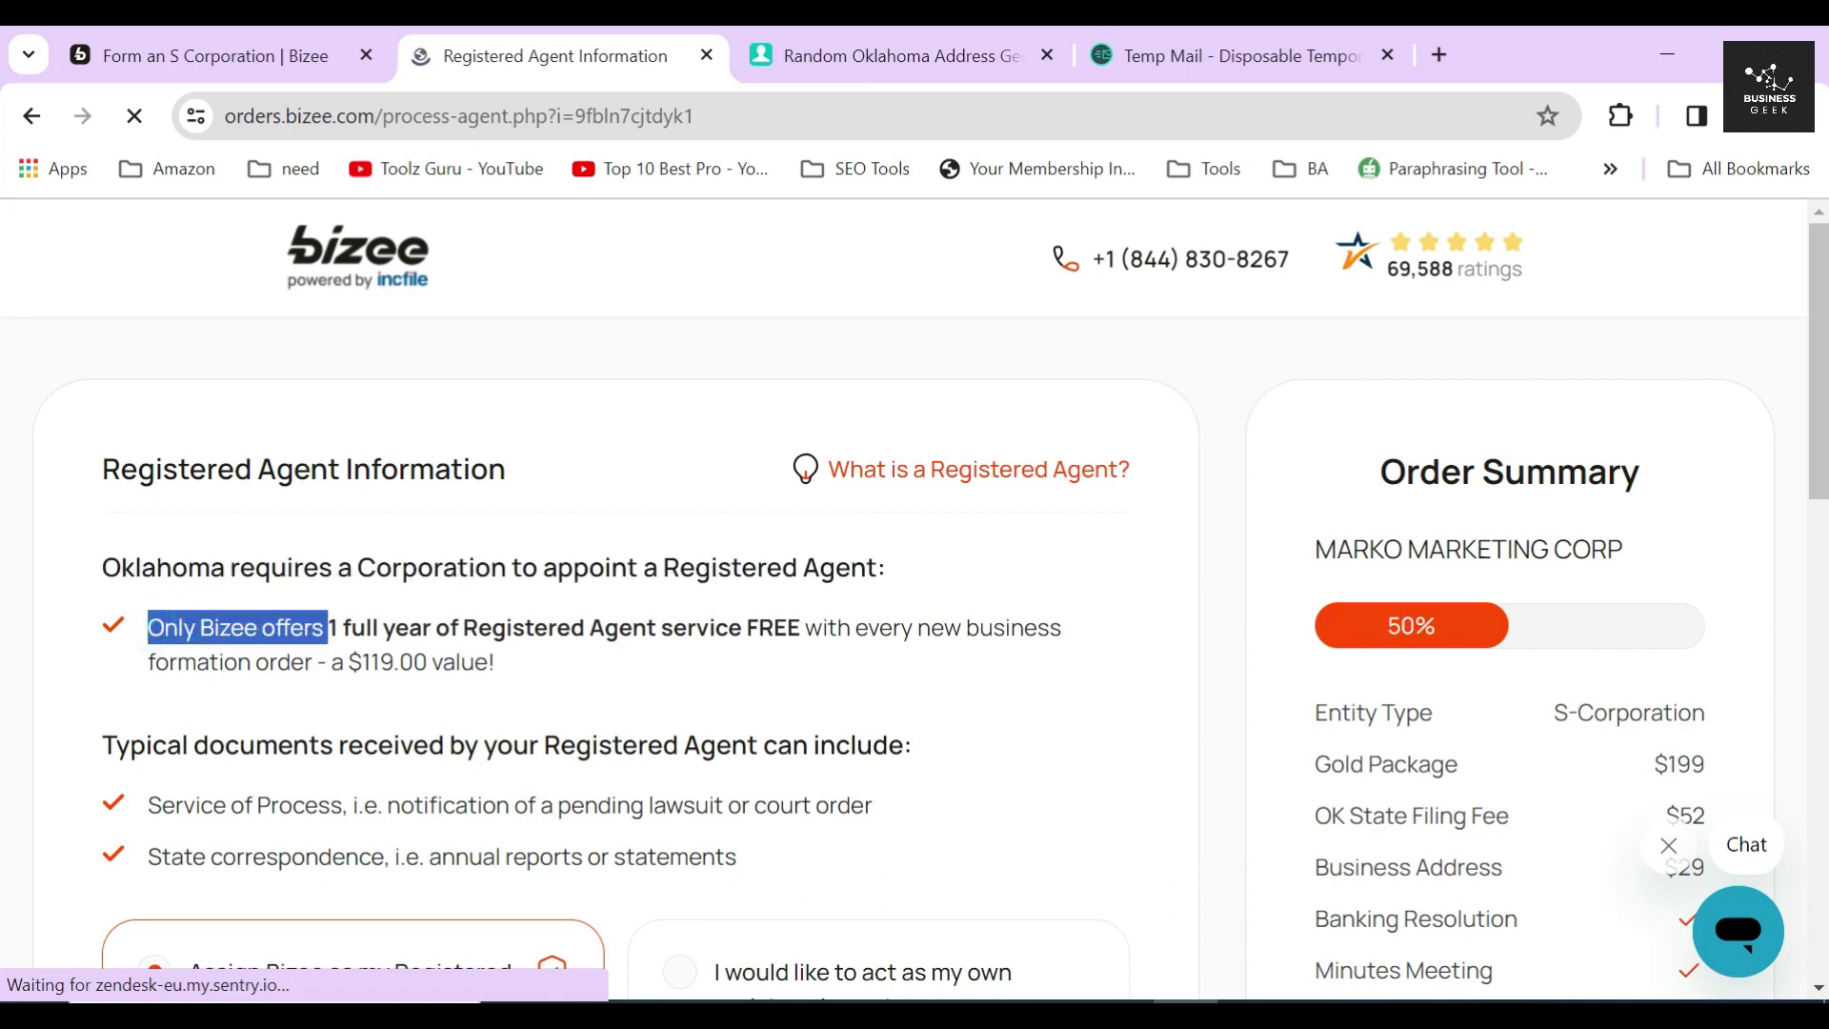
Keep the free Bizee registered agent service ($119 value) and continue to the EIN / Tax ID page.
scroll(307, 644, "down", 2)
left_click_drag(572, 486, 786, 486)
left_click_drag(399, 519, 349, 519)
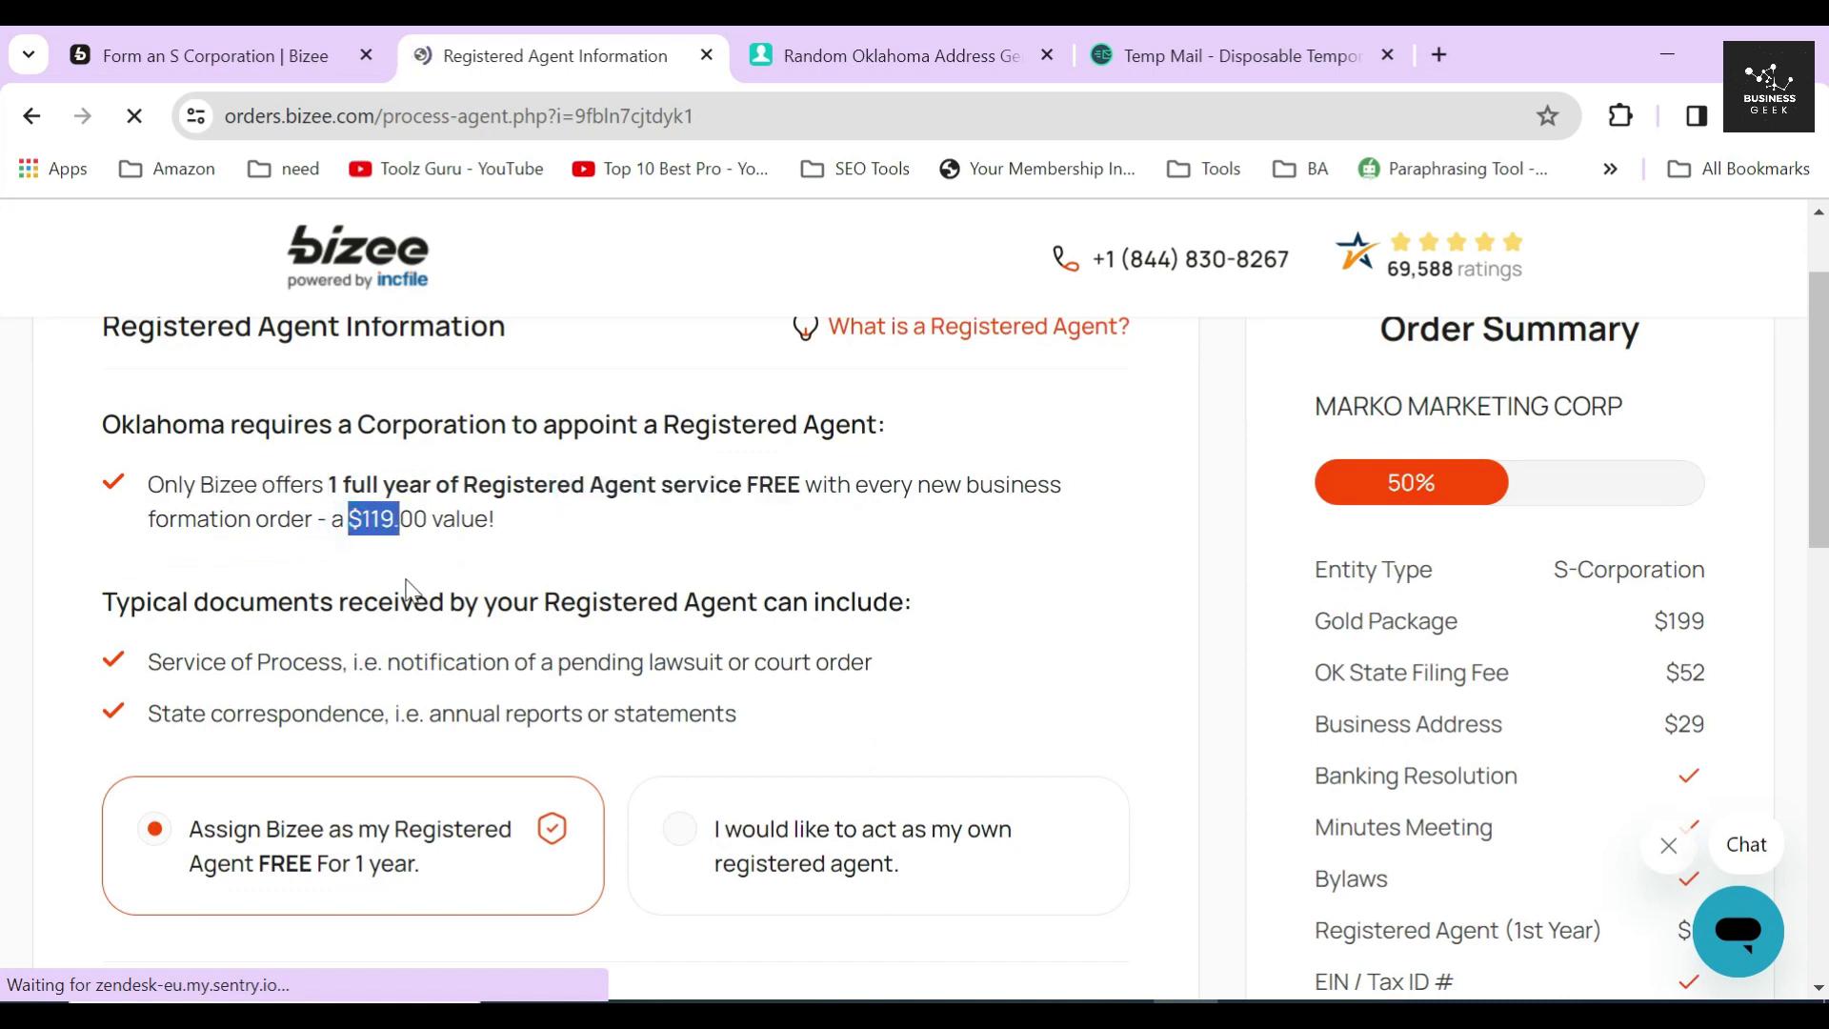
left_click(240, 586)
scroll(243, 586, "down", 3)
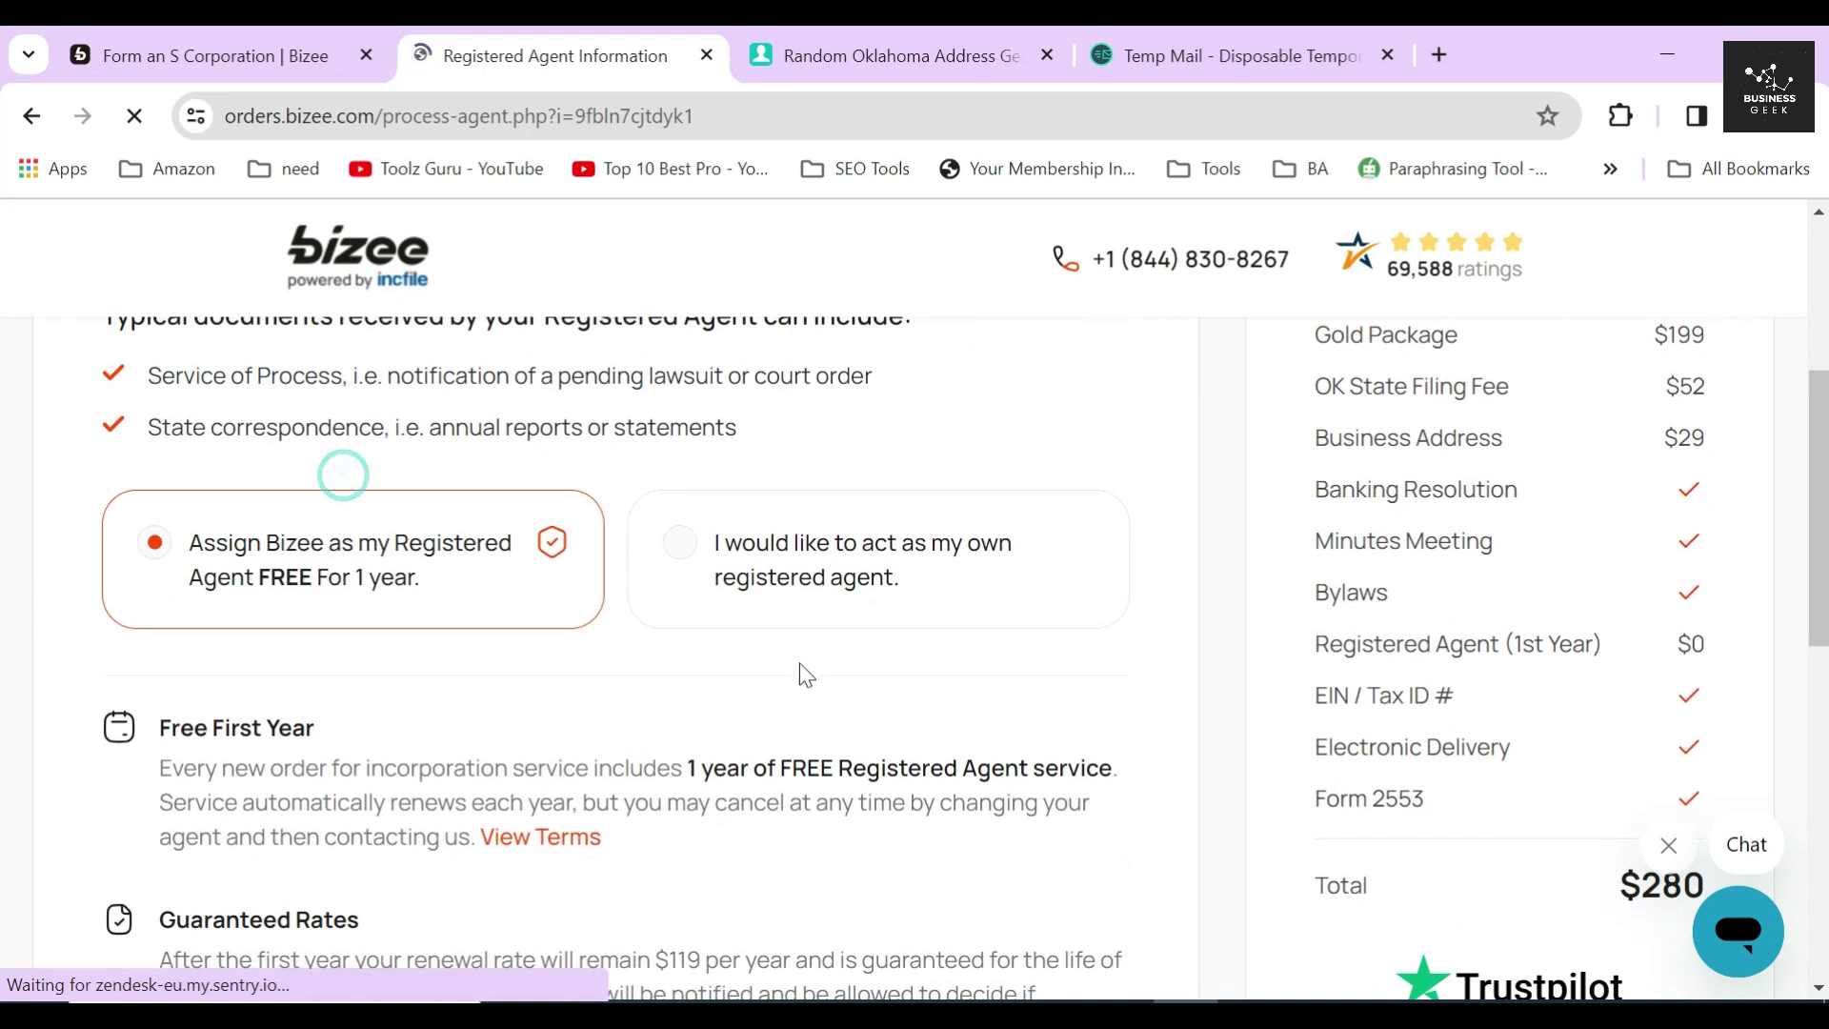
scroll(805, 673, "down", 7)
left_click(1064, 800)
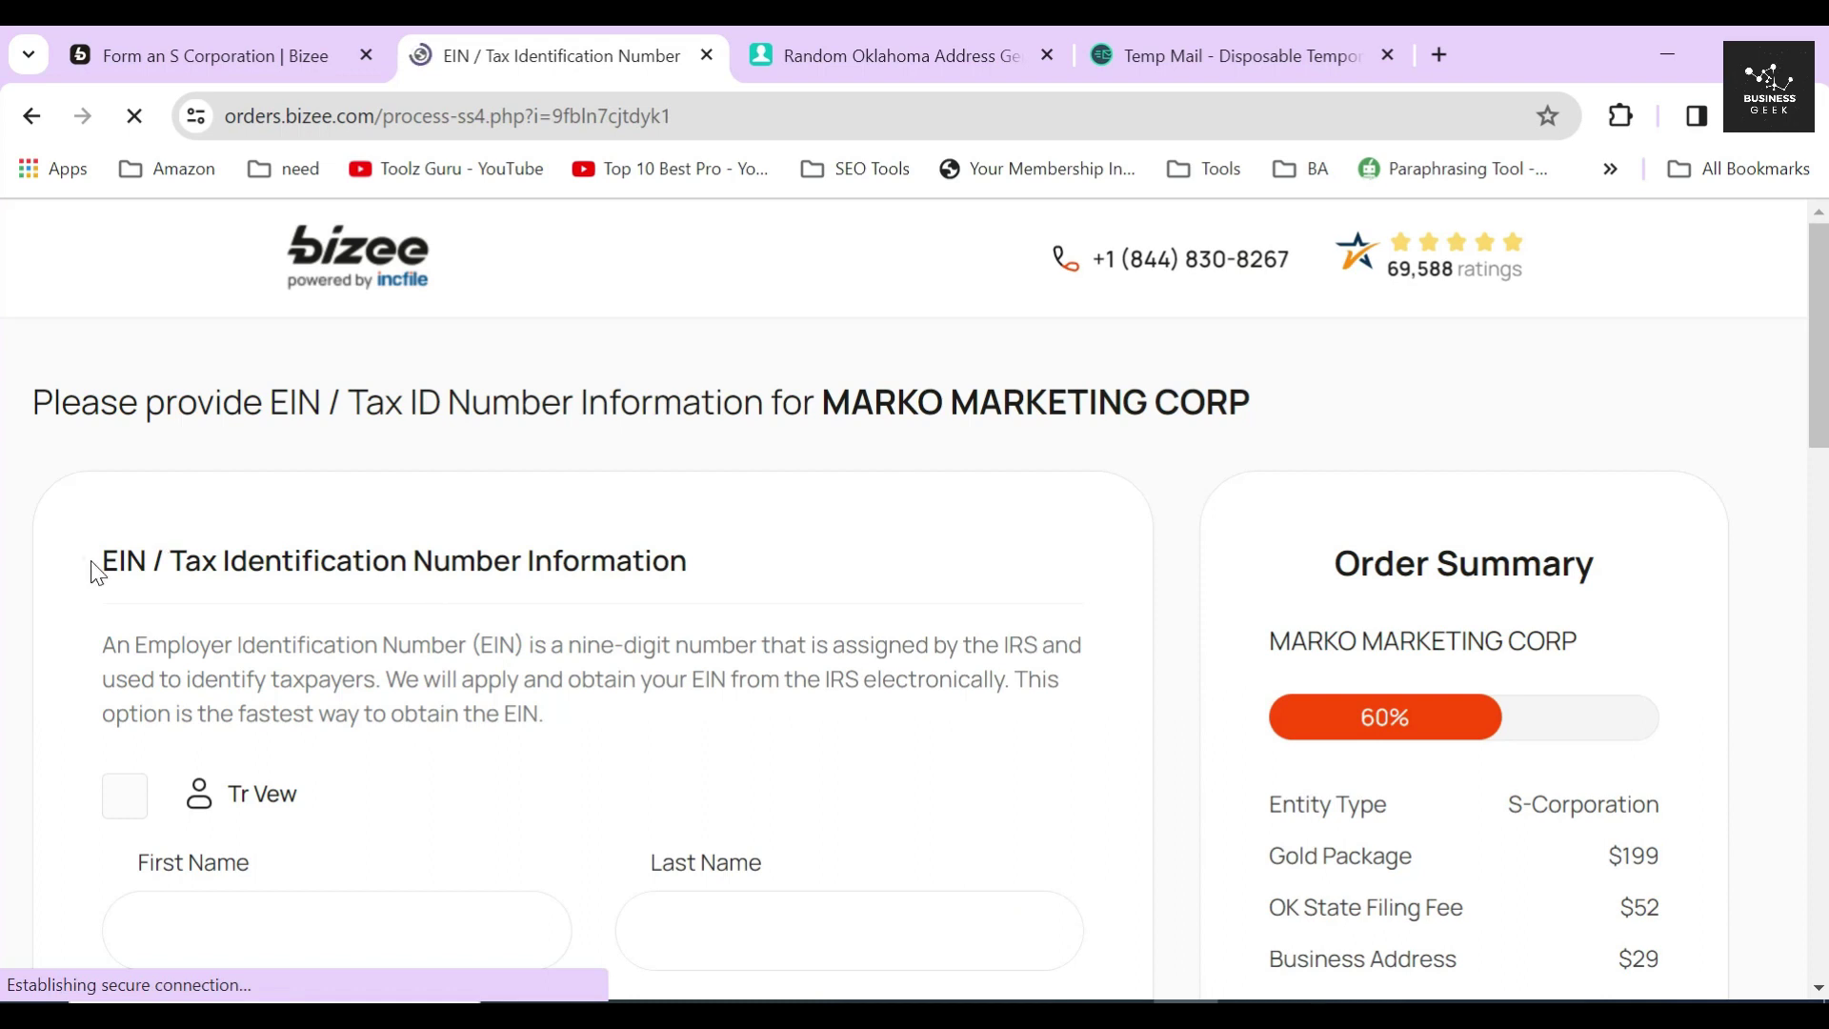
left_click_drag(95, 572, 710, 583)
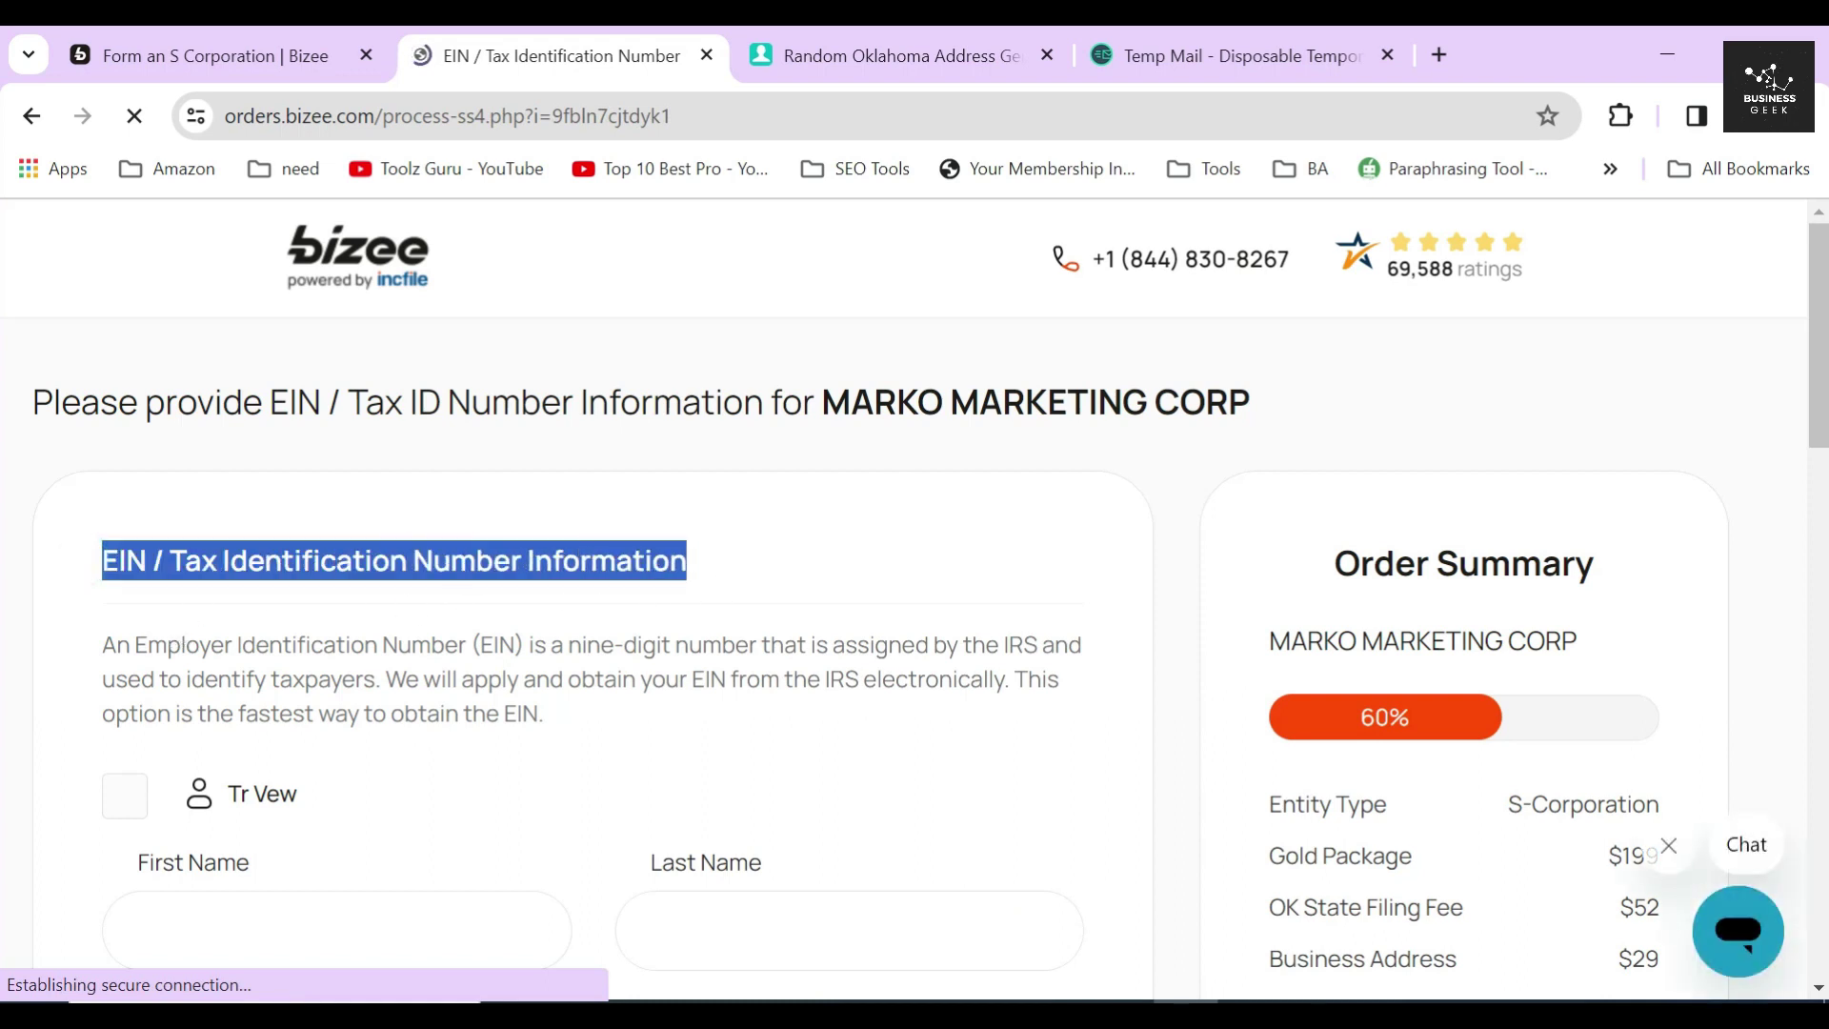
Read the EIN explanation about the IRS and obtaining the EIN electronically.
scroll(914, 610, "down", 2)
left_click_drag(131, 502, 760, 502)
left_click_drag(1002, 502, 1054, 502)
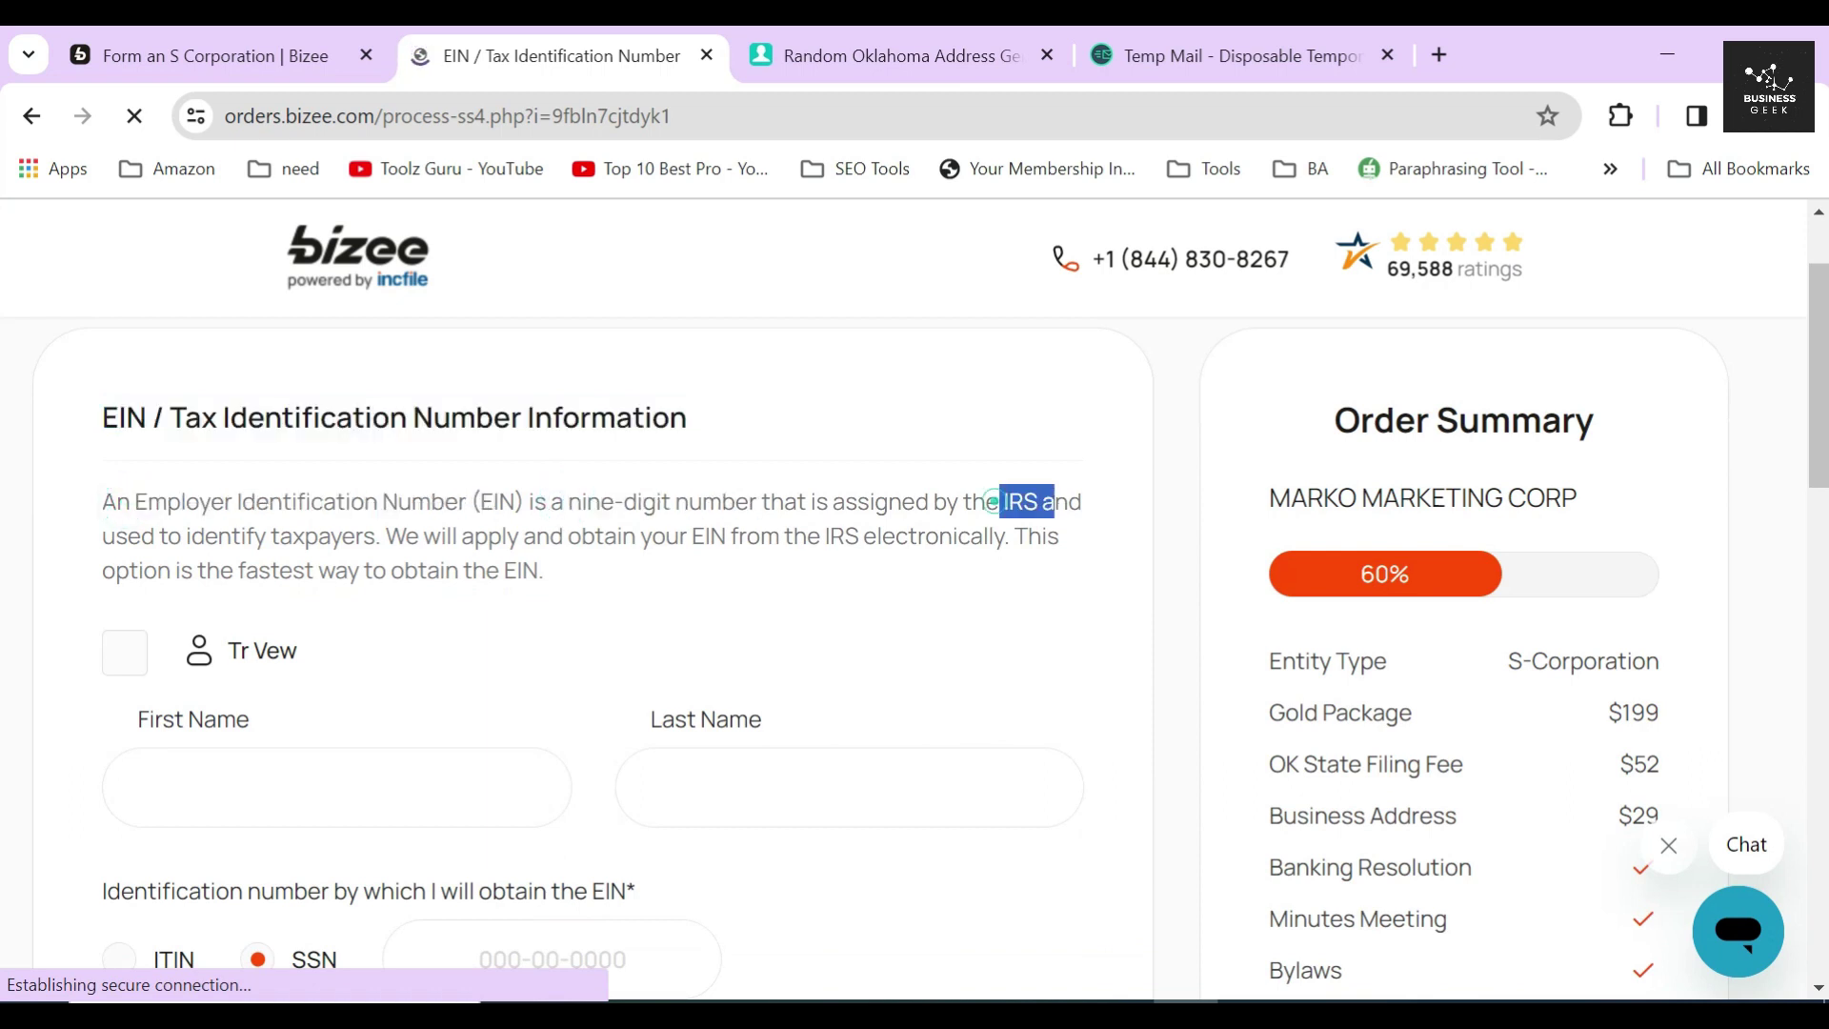
left_click(493, 531)
left_click_drag(381, 535, 609, 577)
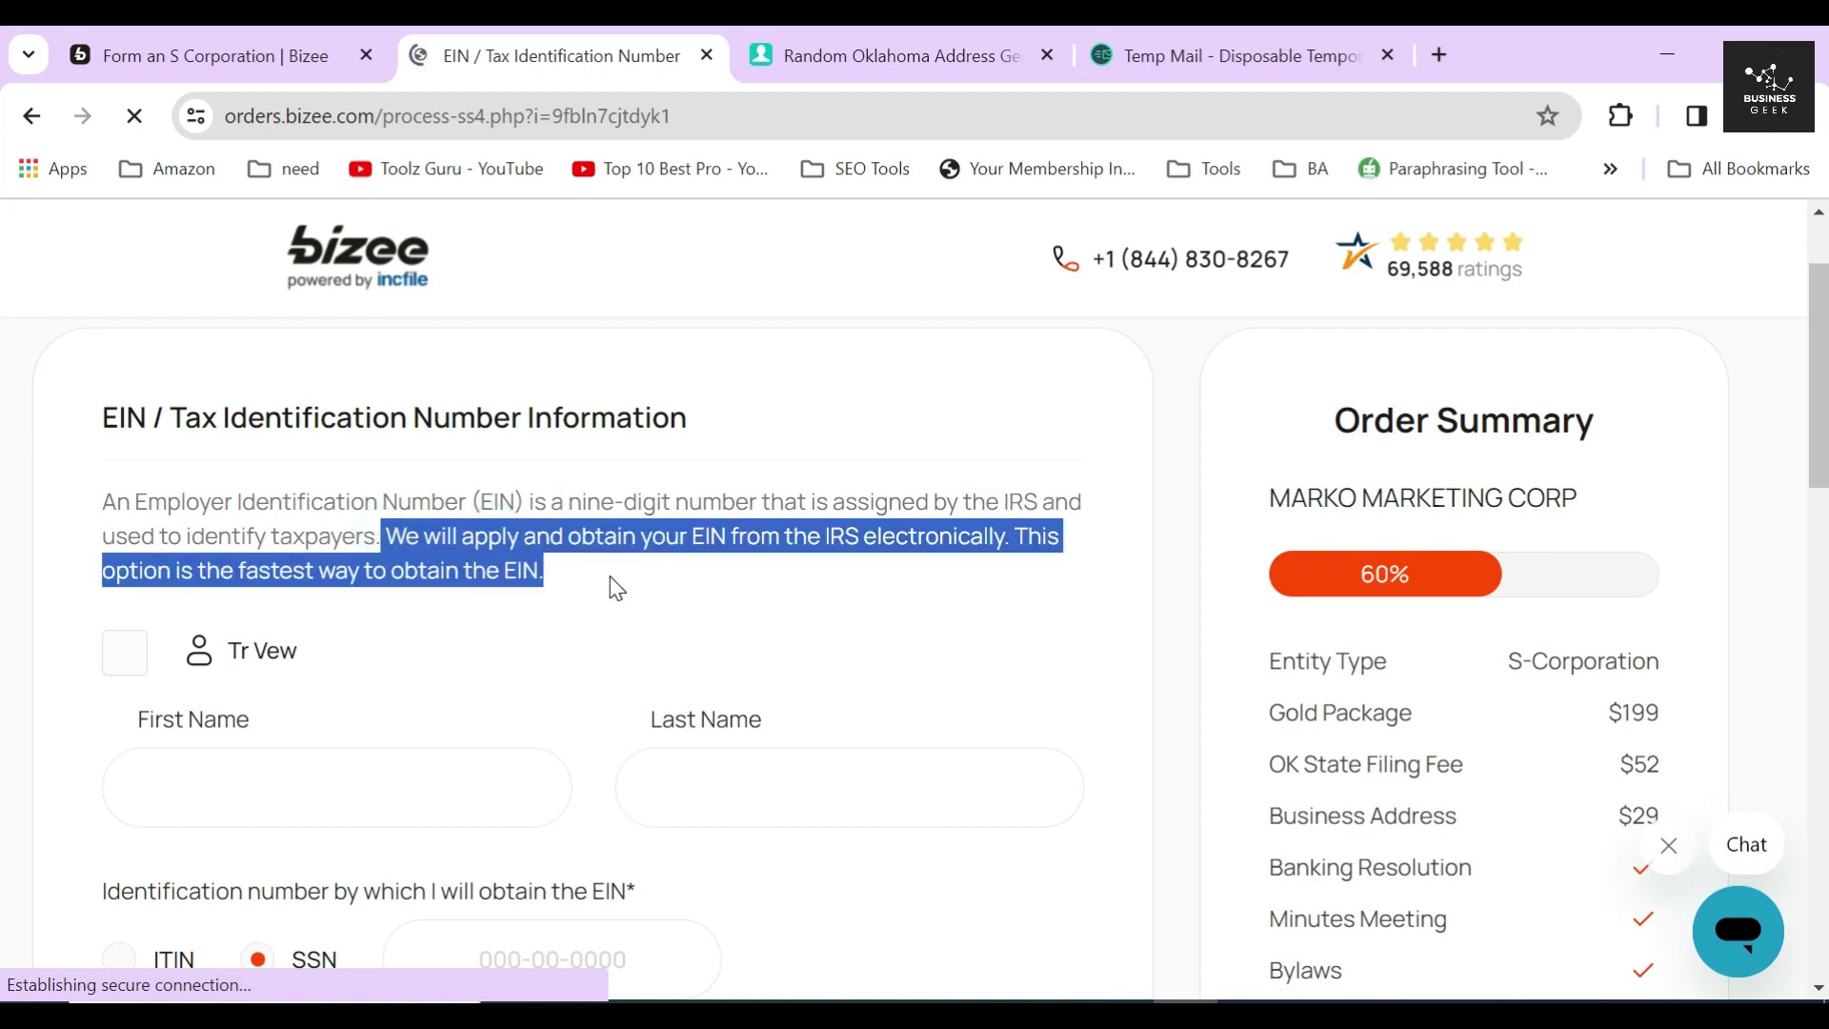
left_click(615, 583)
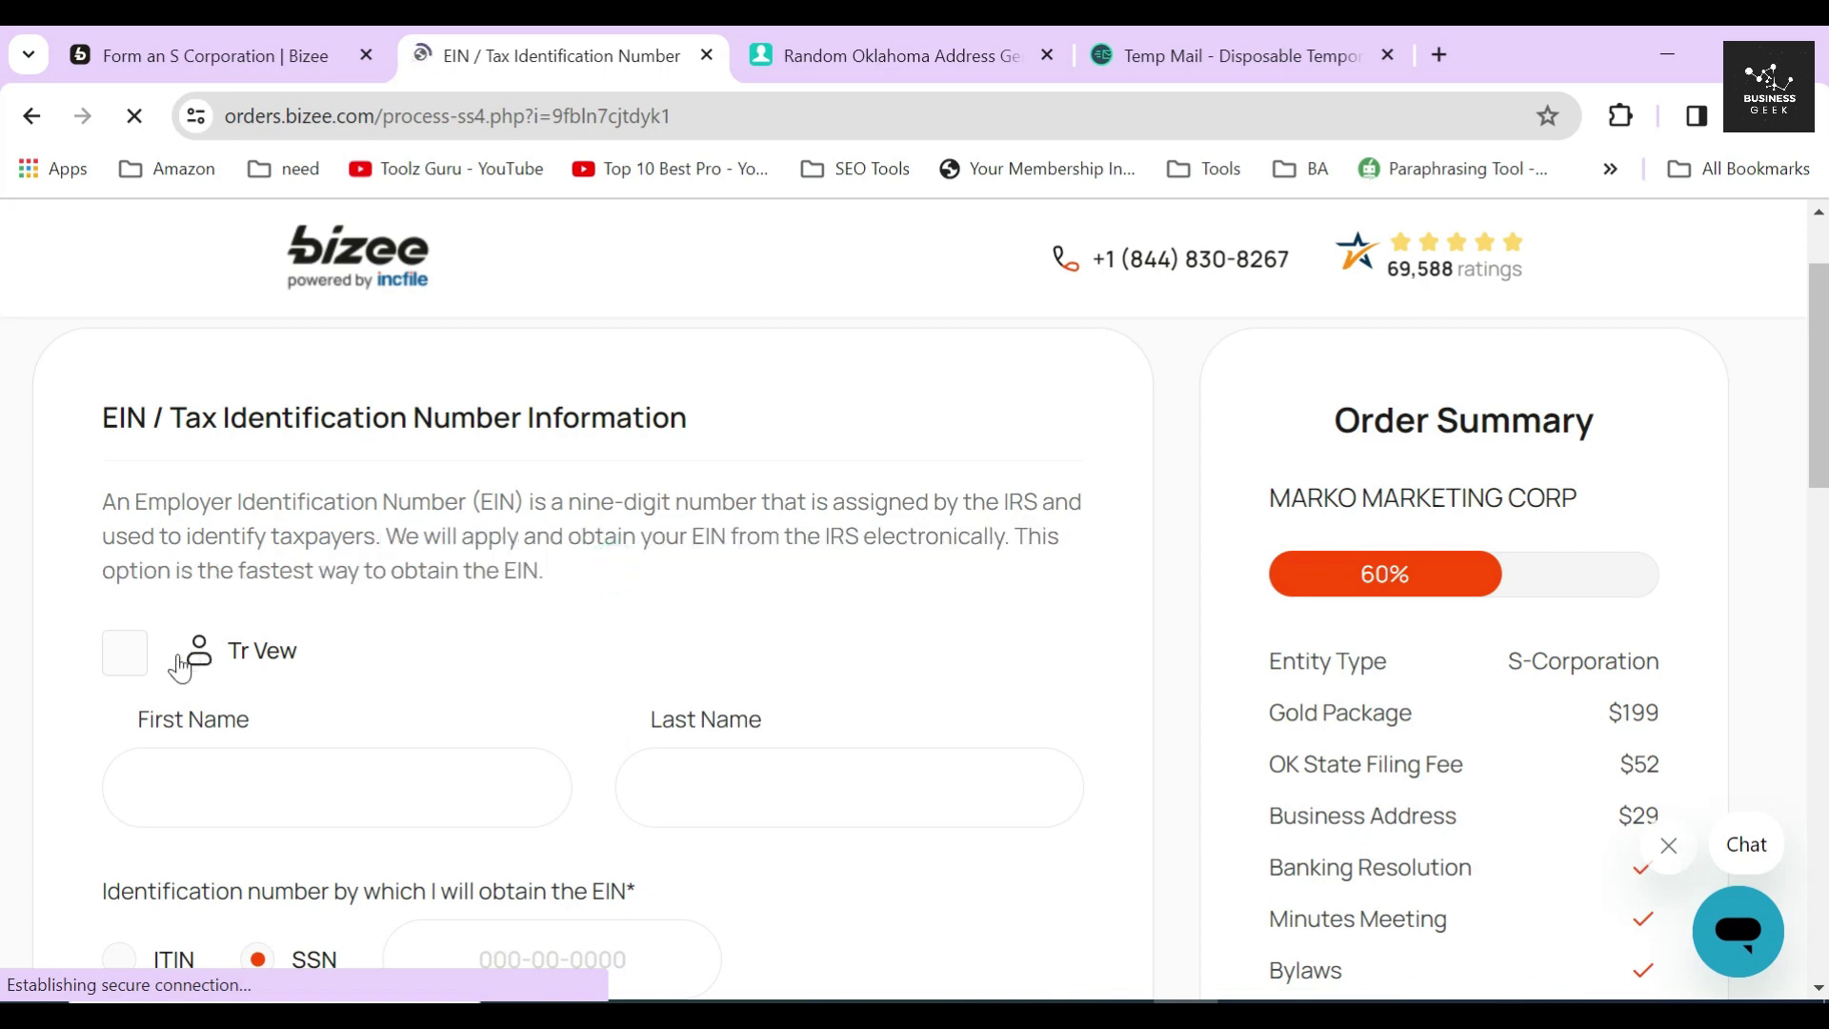
Name the listed owner as the EIN contact and enter their SSN.
left_click(125, 657)
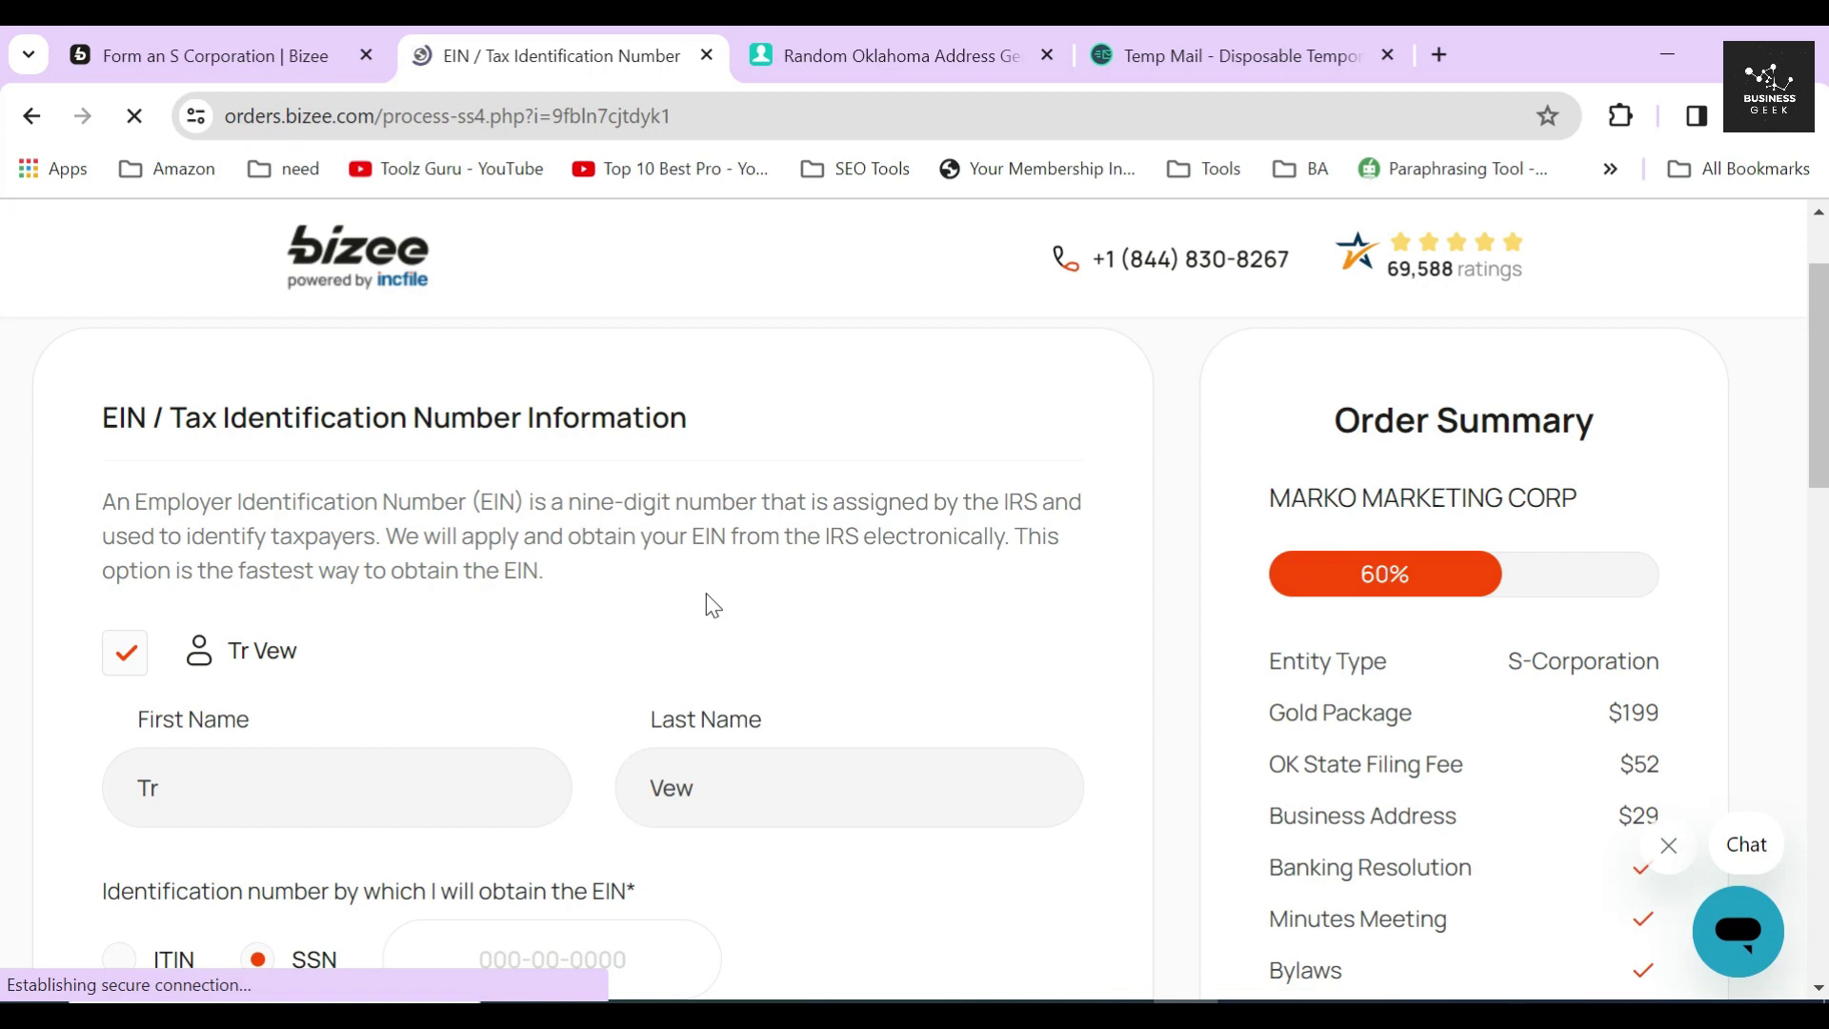
scroll(713, 605, "down", 3)
left_click(592, 665)
type("534-56-3673")
left_click(764, 670)
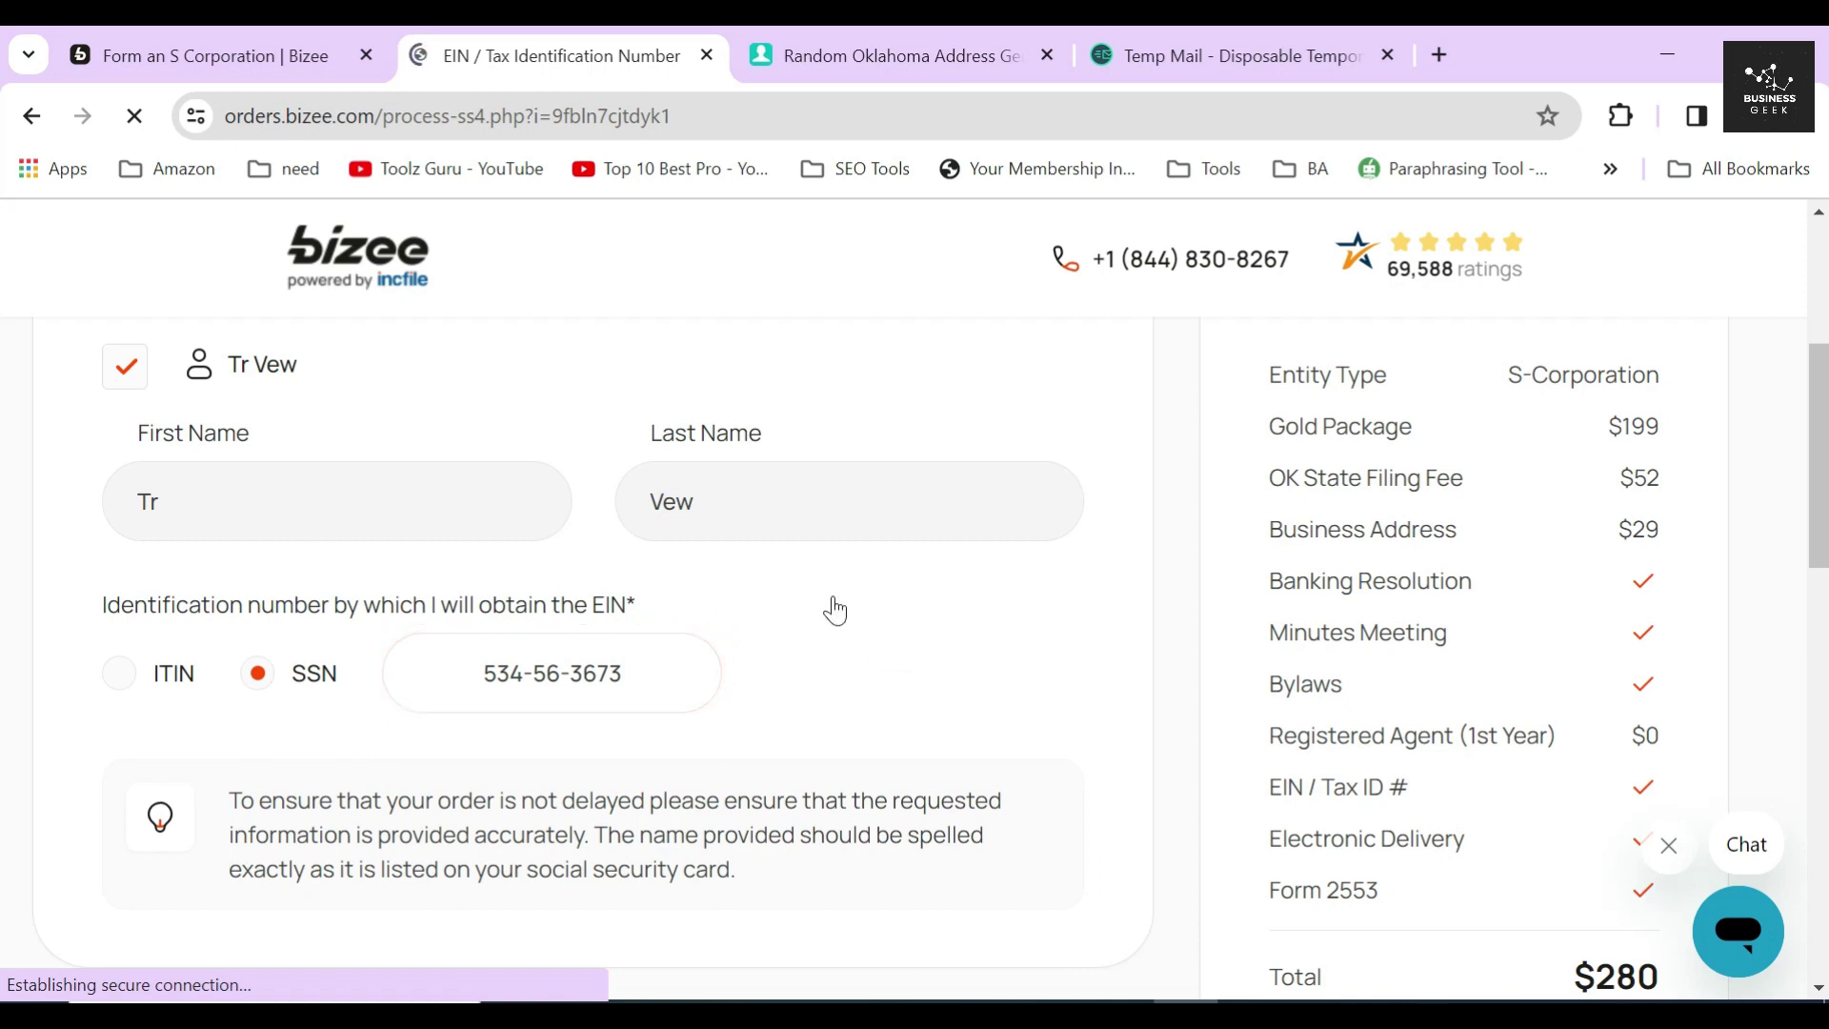
Recheck the owner's name and the SSN entered in the EIN section.
scroll(829, 613, "up", 1)
left_click(86, 506)
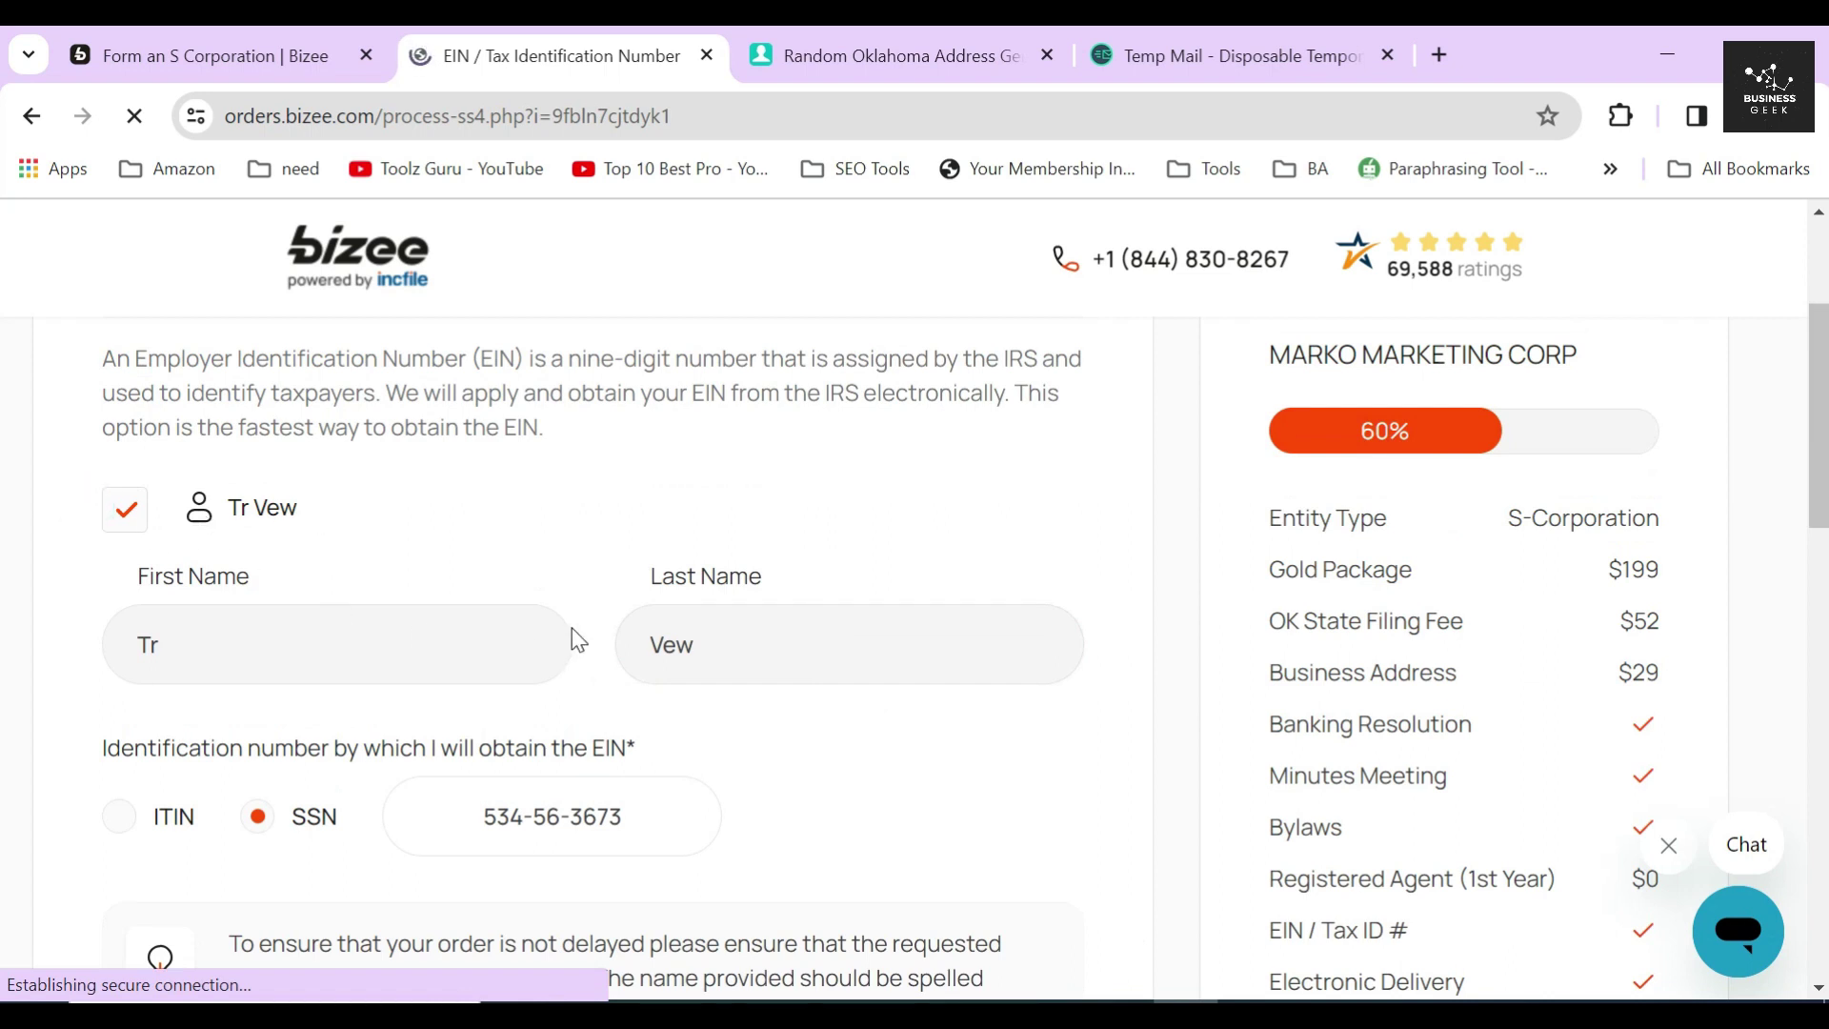
scroll(579, 621, "down", 1)
left_click(583, 658)
key("ctrl+a")
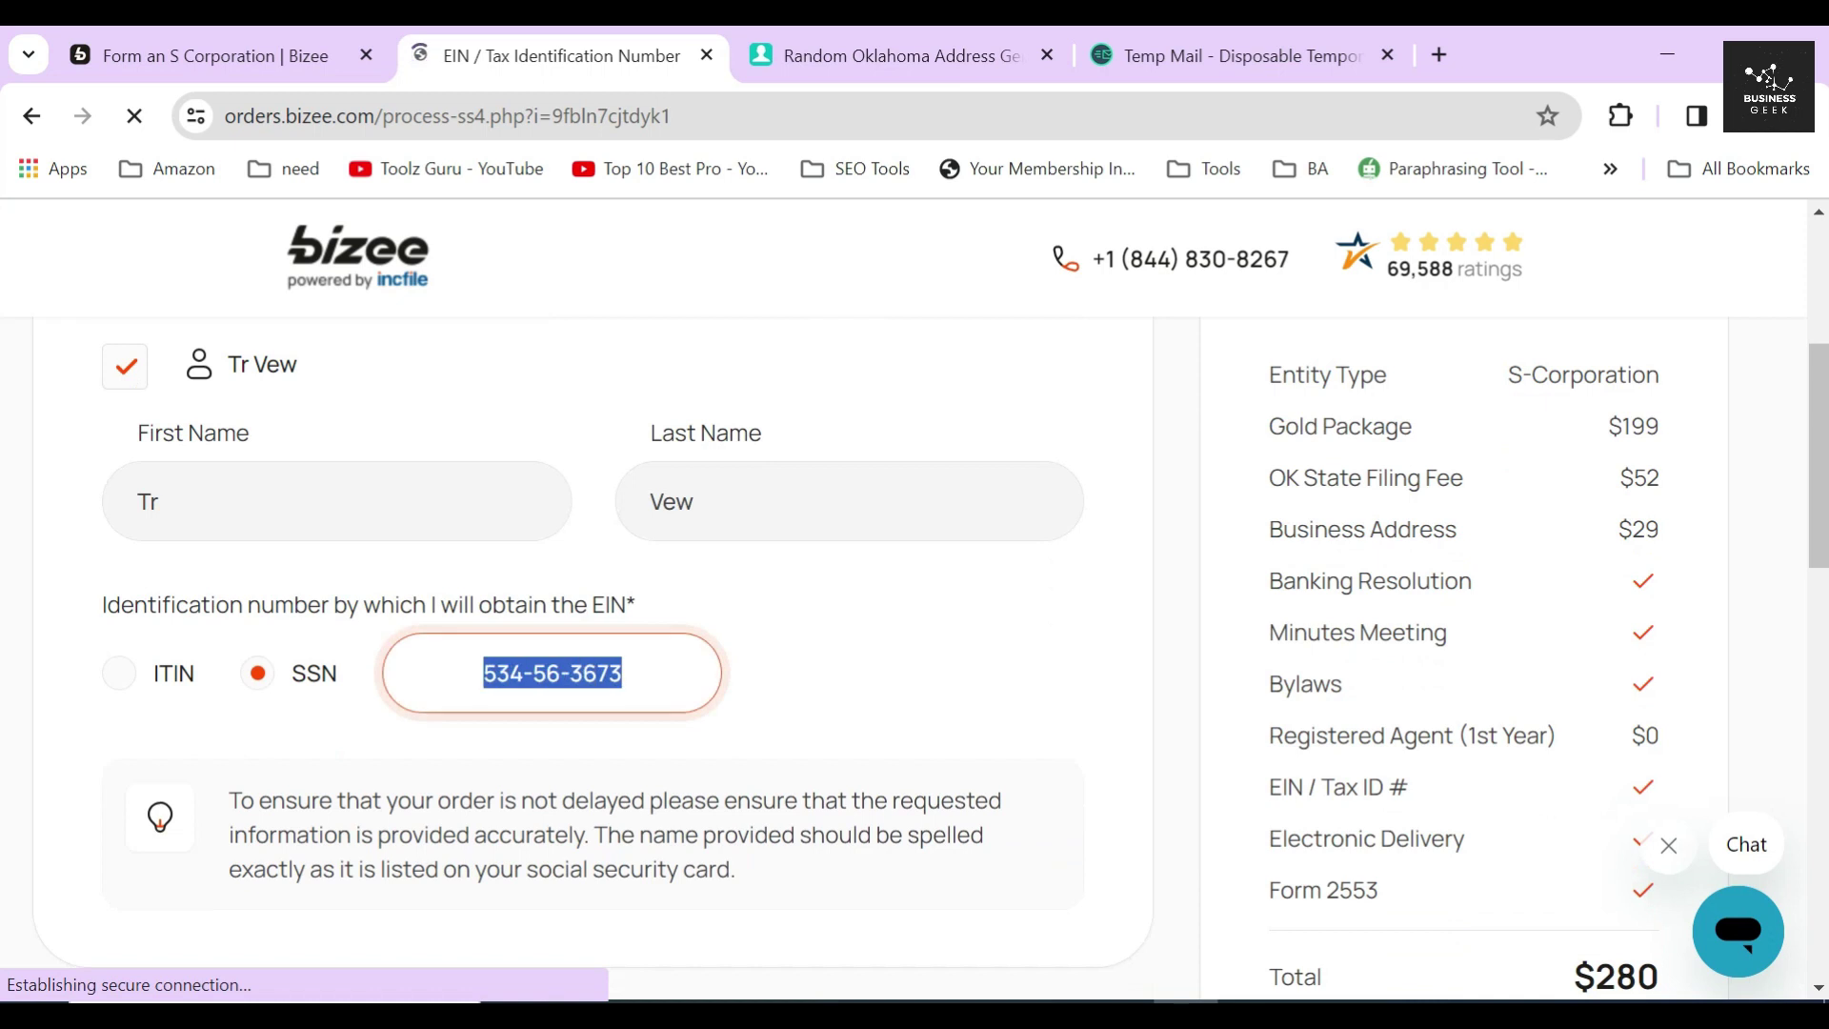
left_click(868, 664)
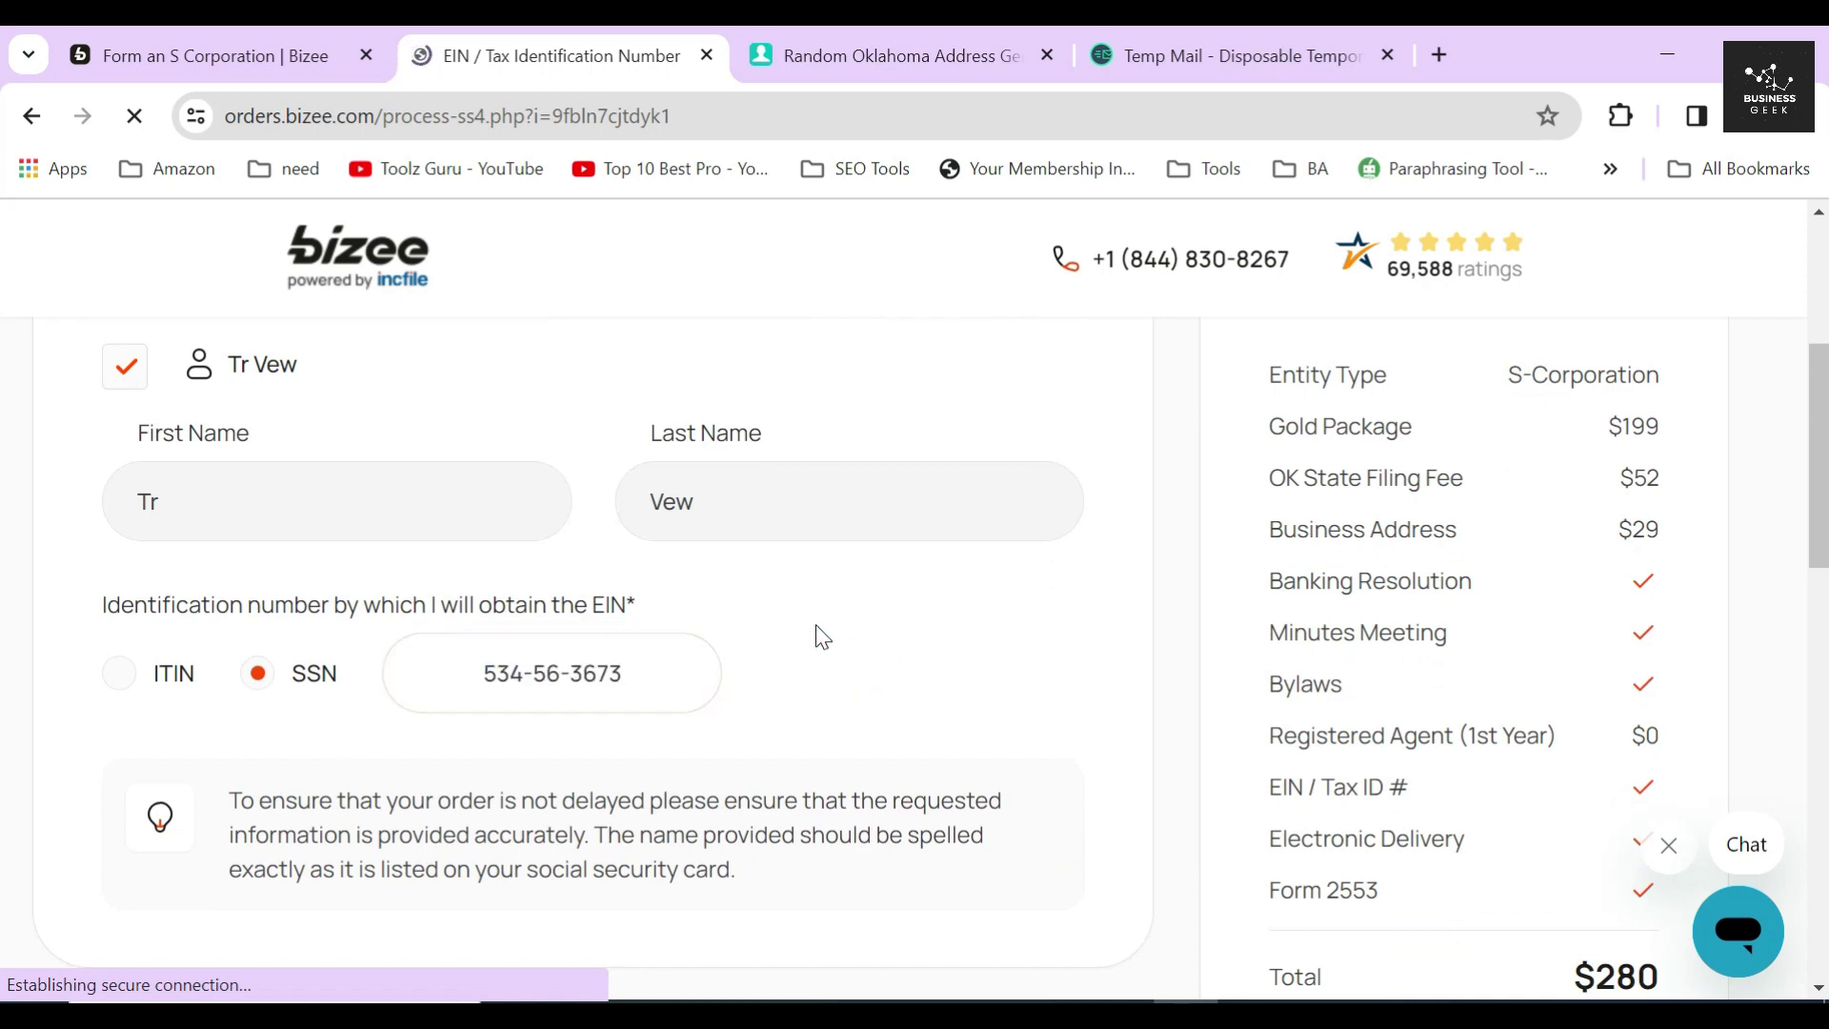
scroll(825, 637, "down", 5)
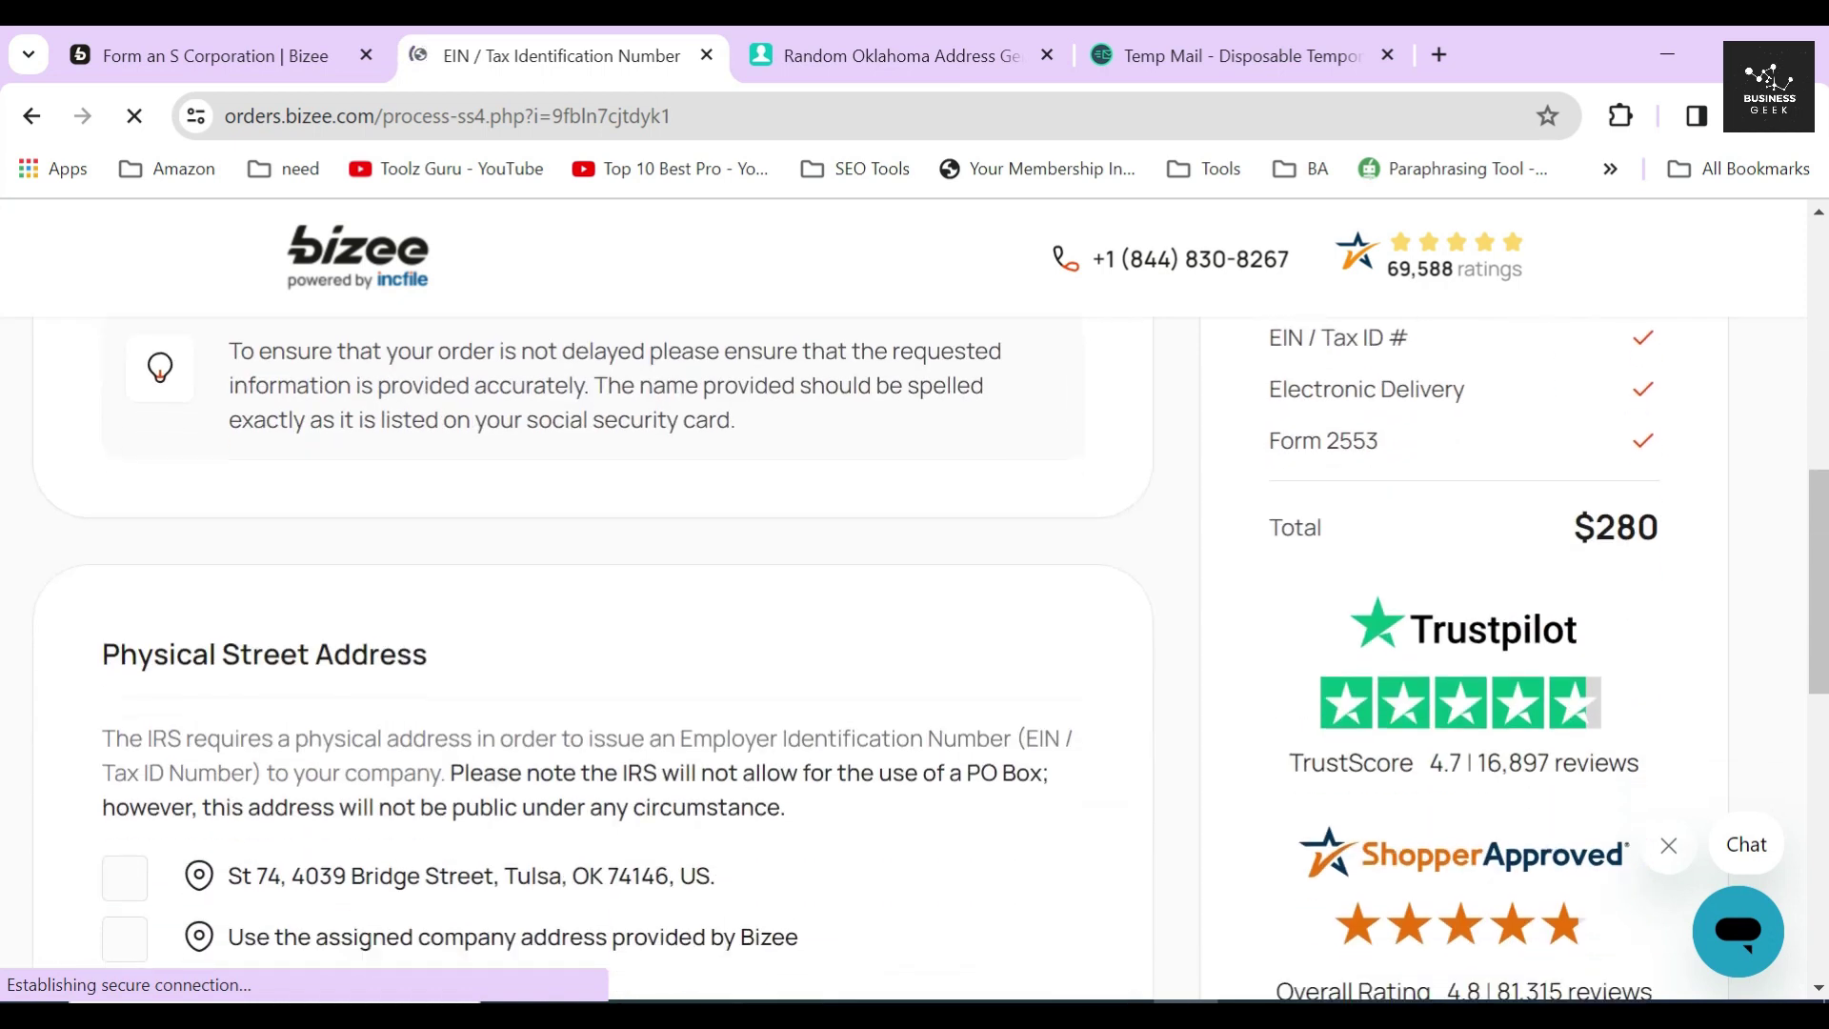
Use Bizee's assigned company address (no PO boxes) as the EIN physical address and submit.
left_click_drag(95, 530, 428, 530)
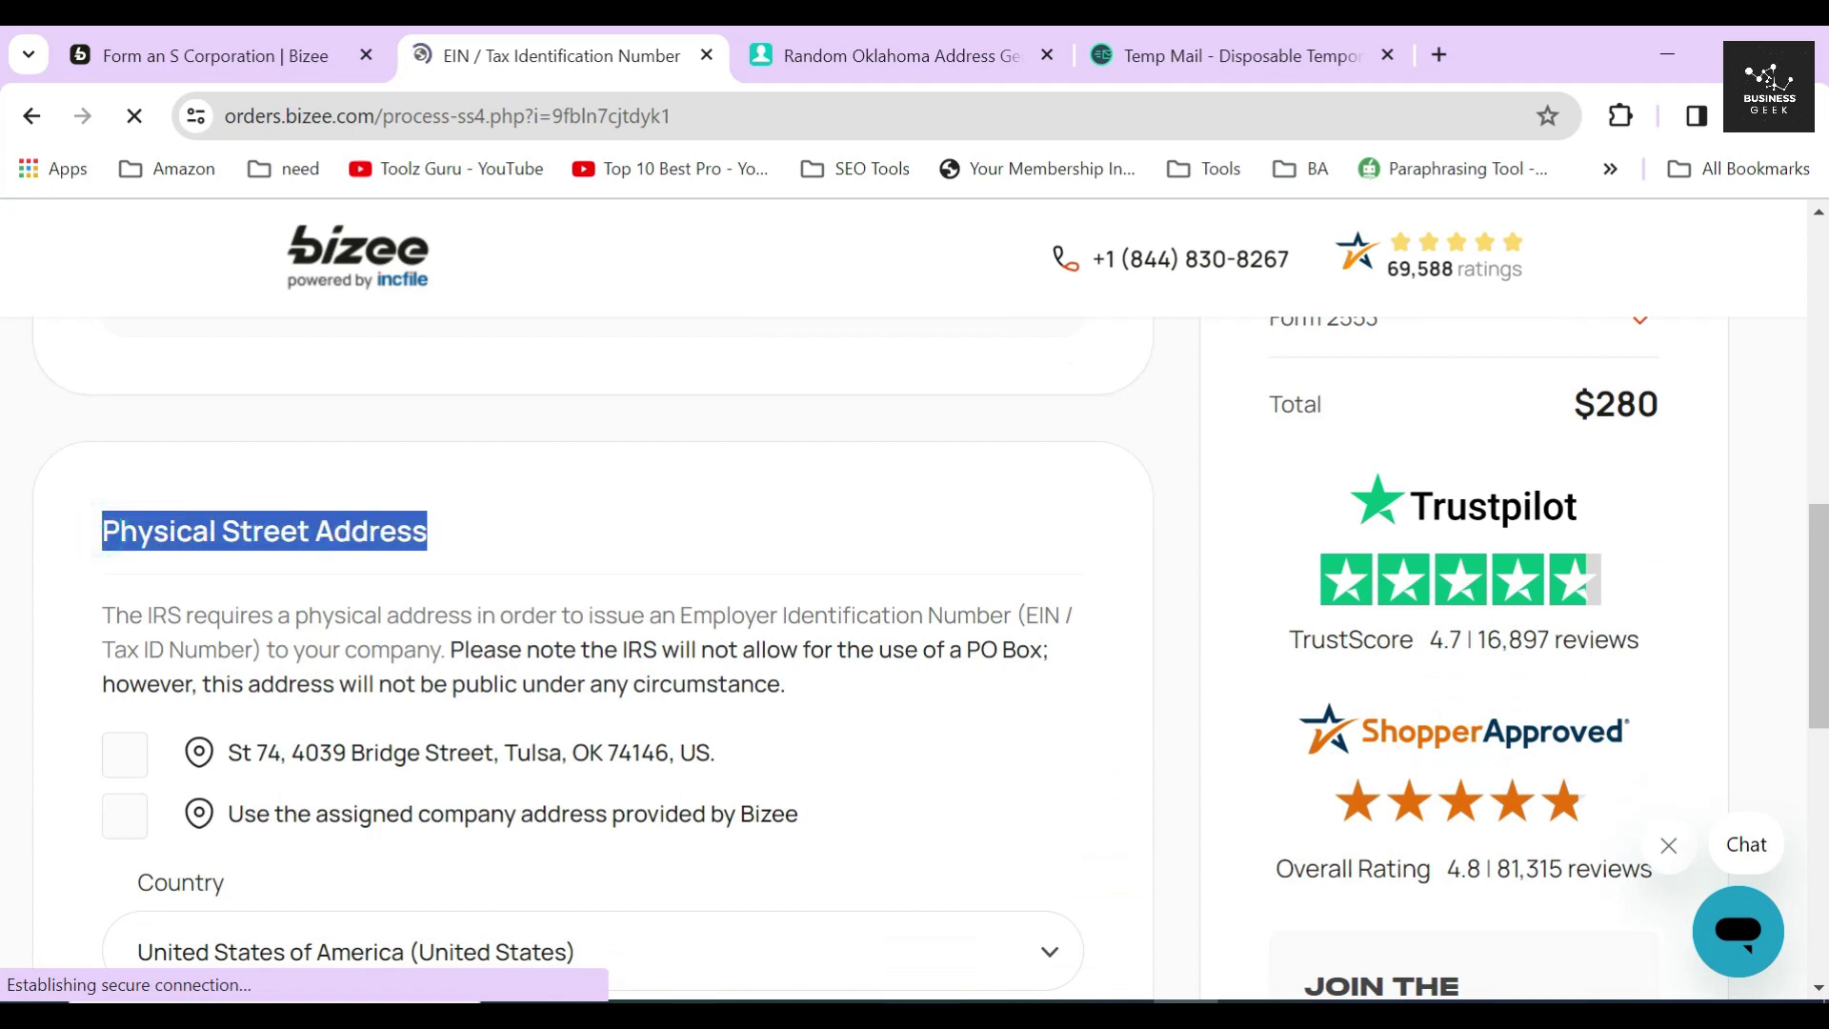
scroll(463, 535, "down", 1)
triple_click(450, 505)
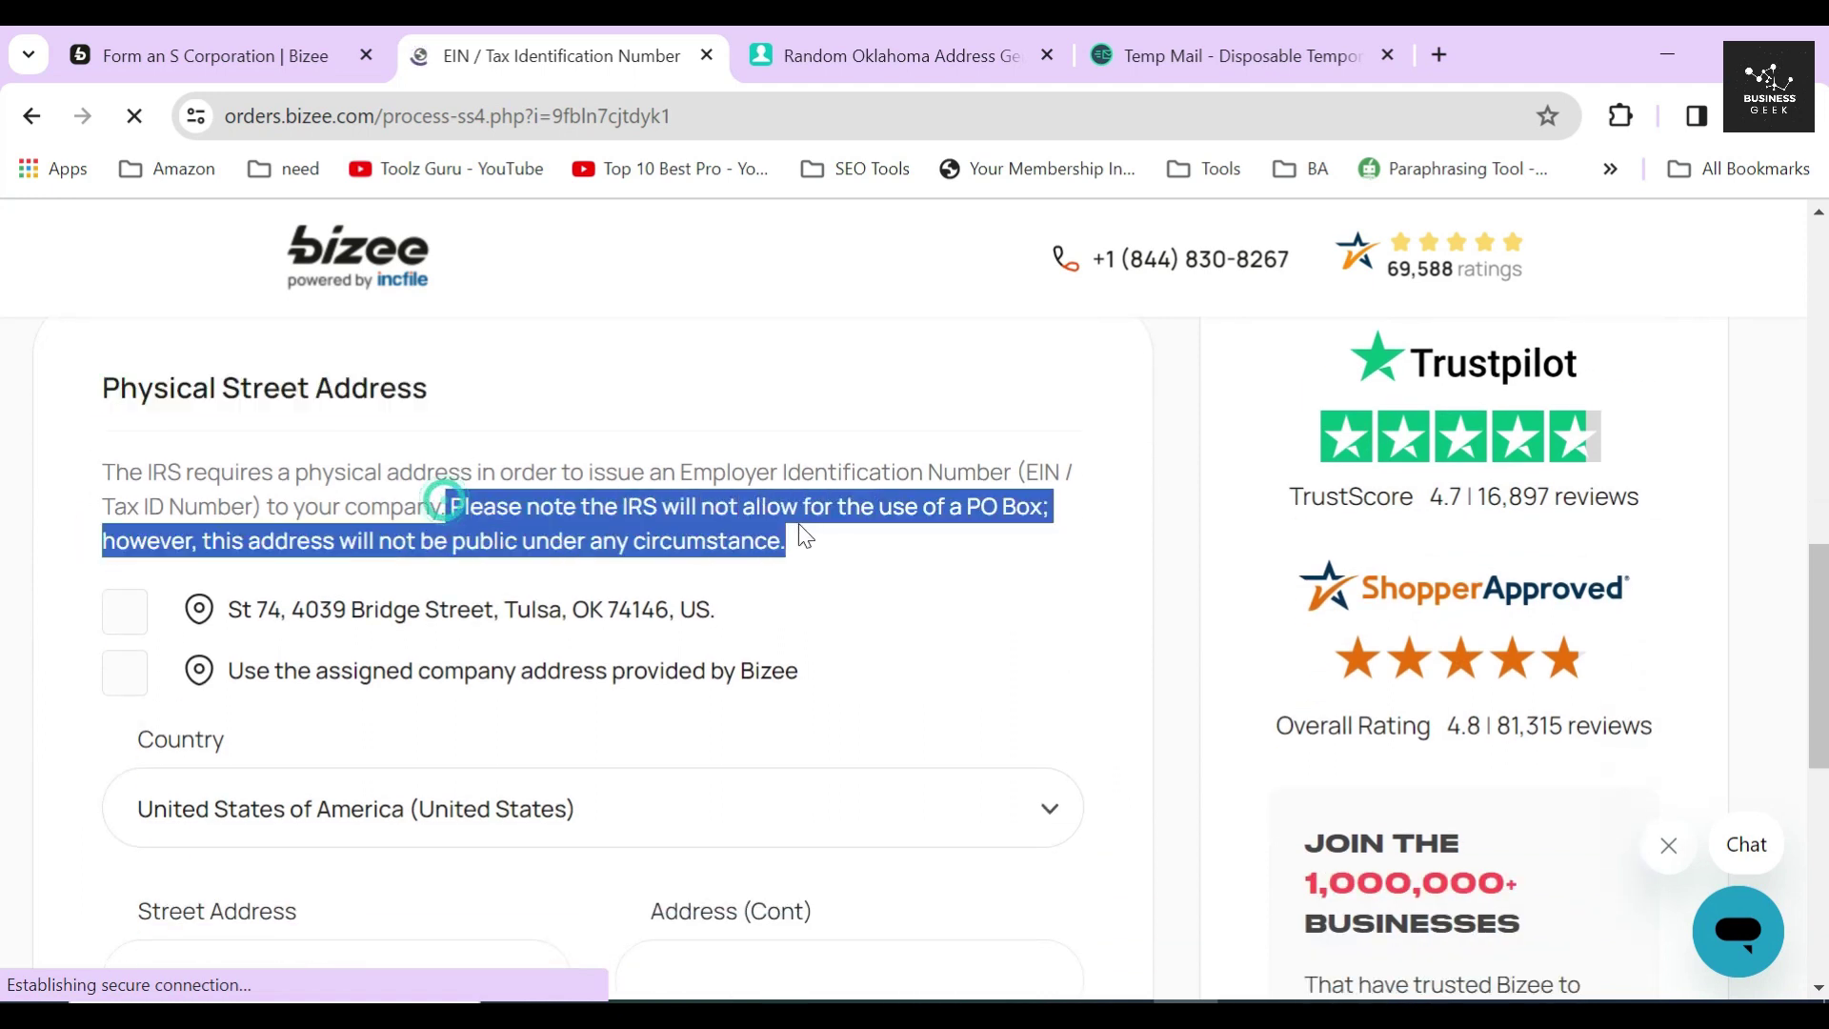
left_click(797, 567)
left_click(125, 672)
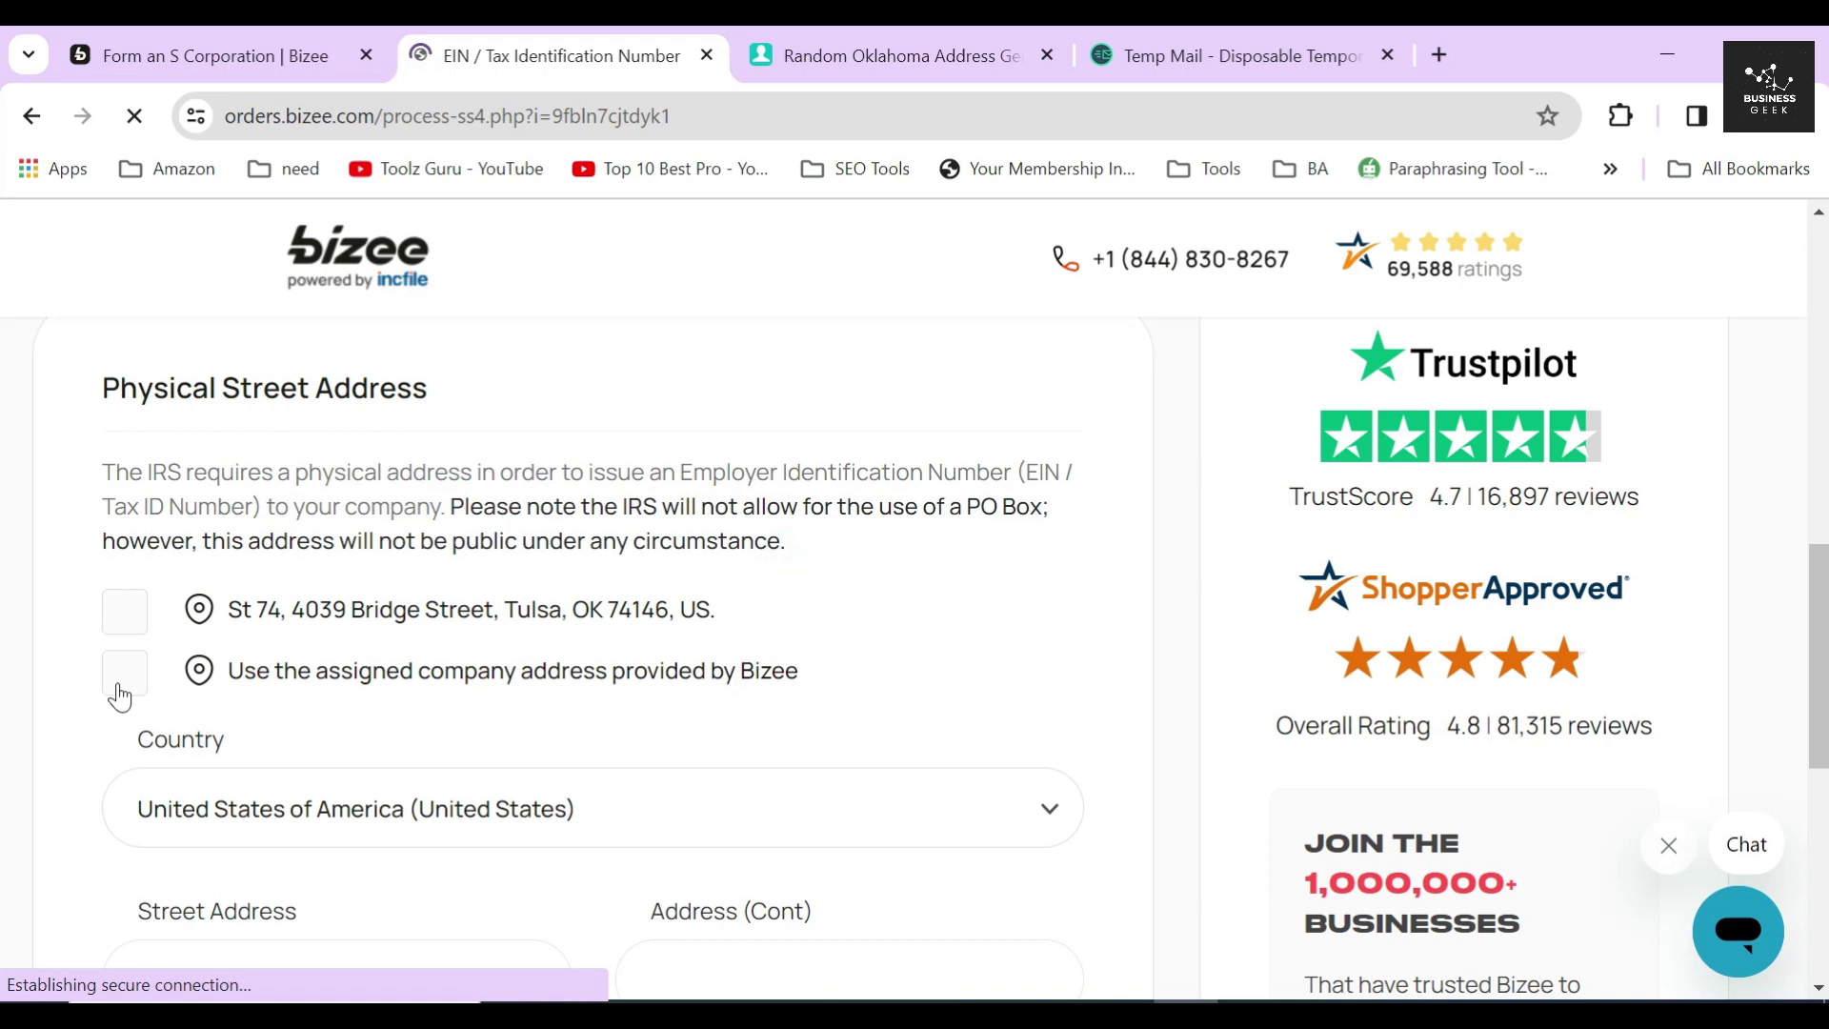
left_click_drag(867, 678, 226, 682)
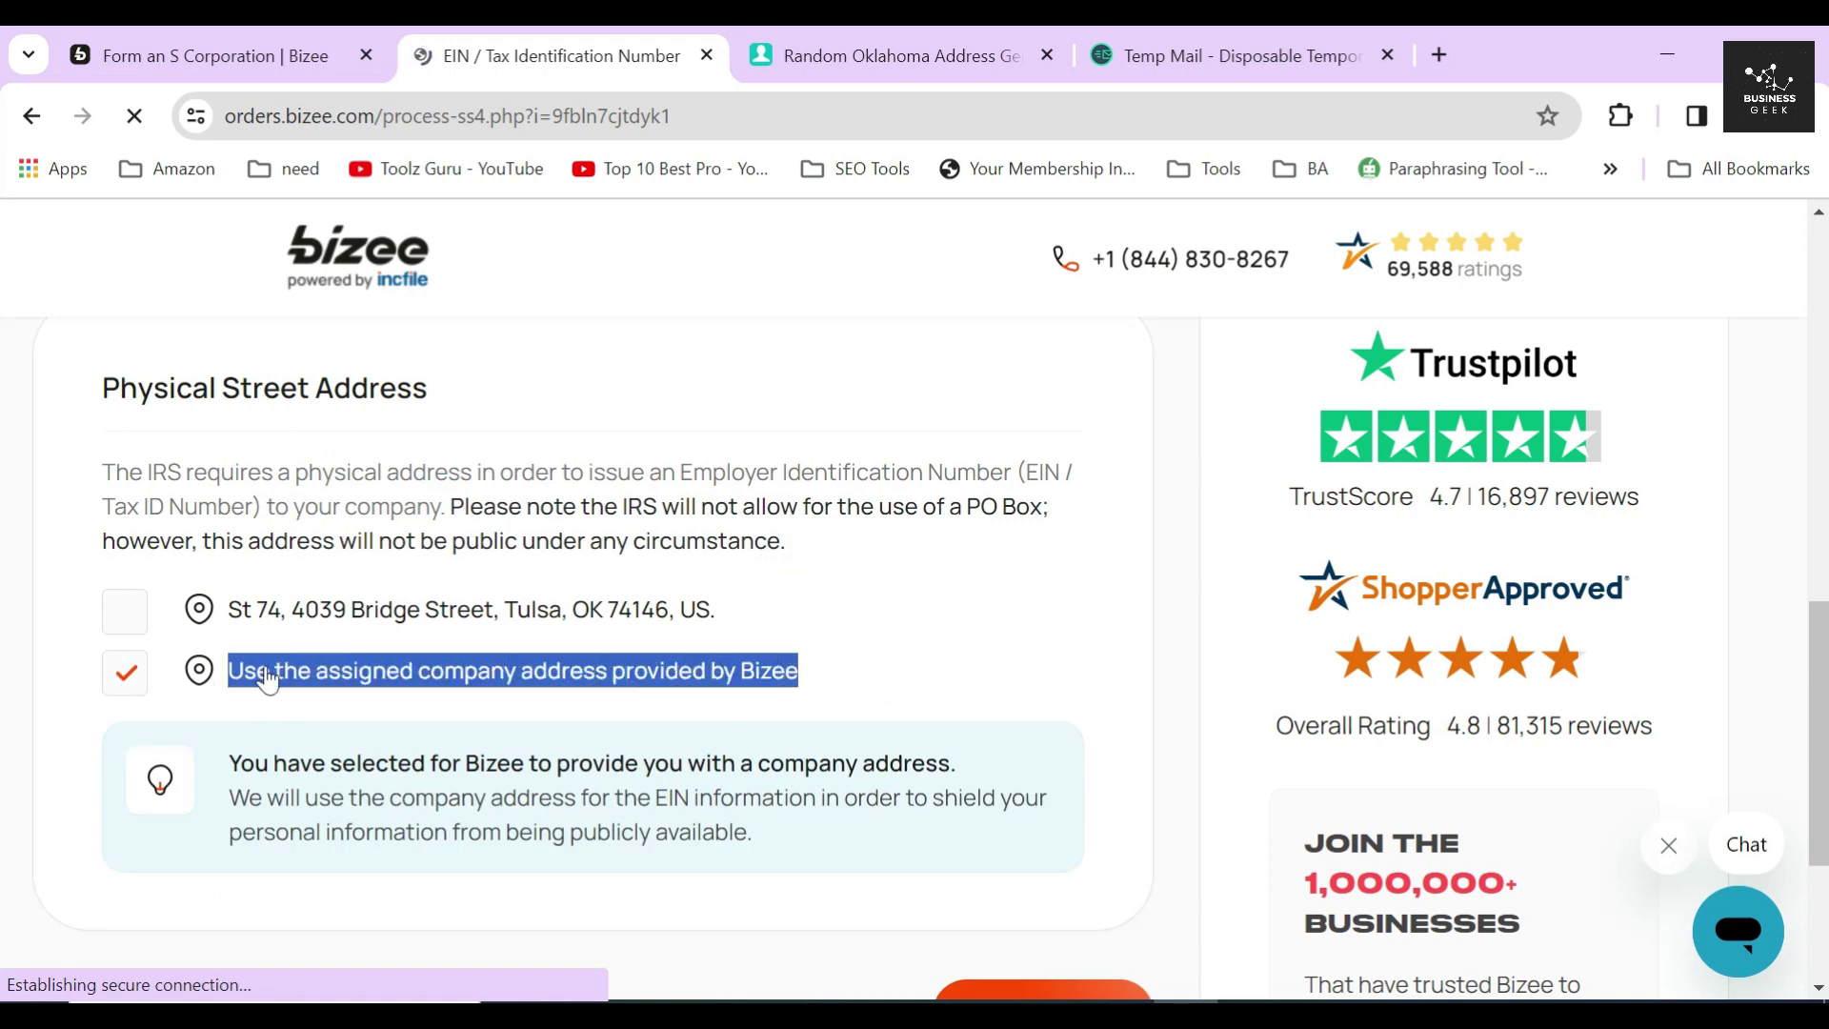
scroll(276, 671, "down", 1)
left_click(91, 572)
left_click(1010, 876)
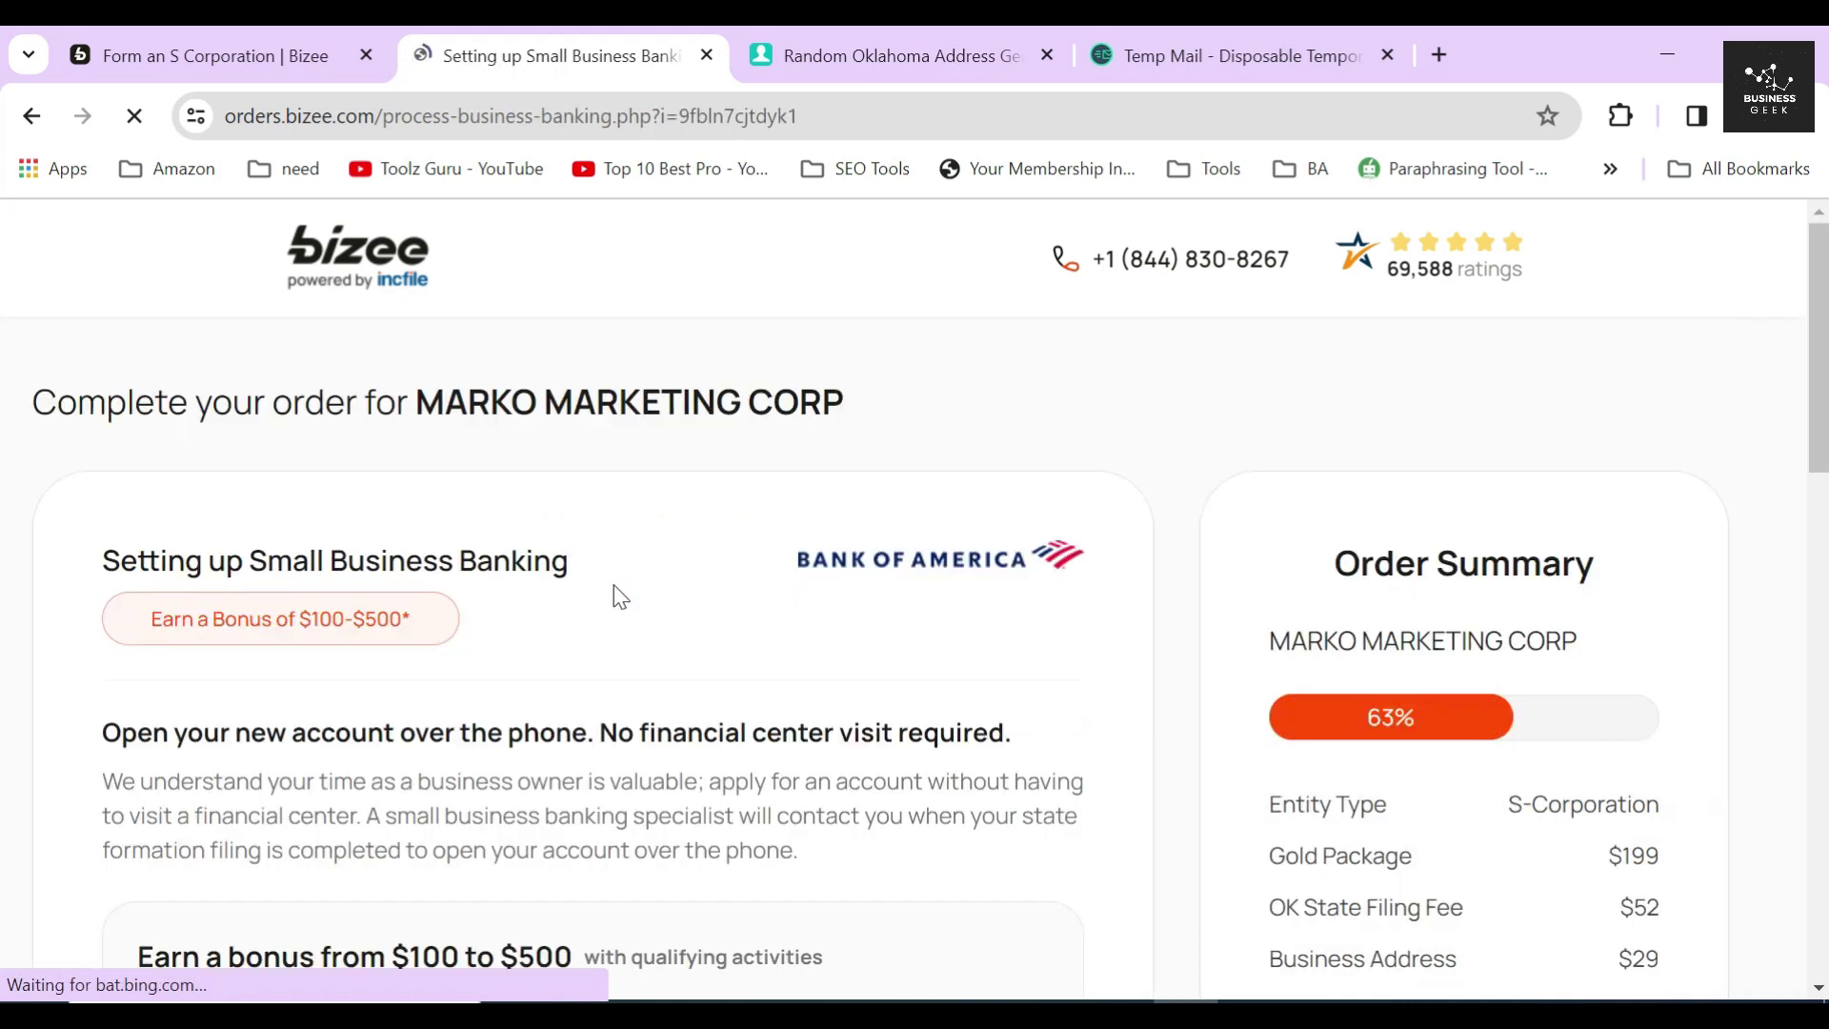
Read the Small Business Banking offer and its open-by-phone section.
left_click_drag(95, 560, 596, 557)
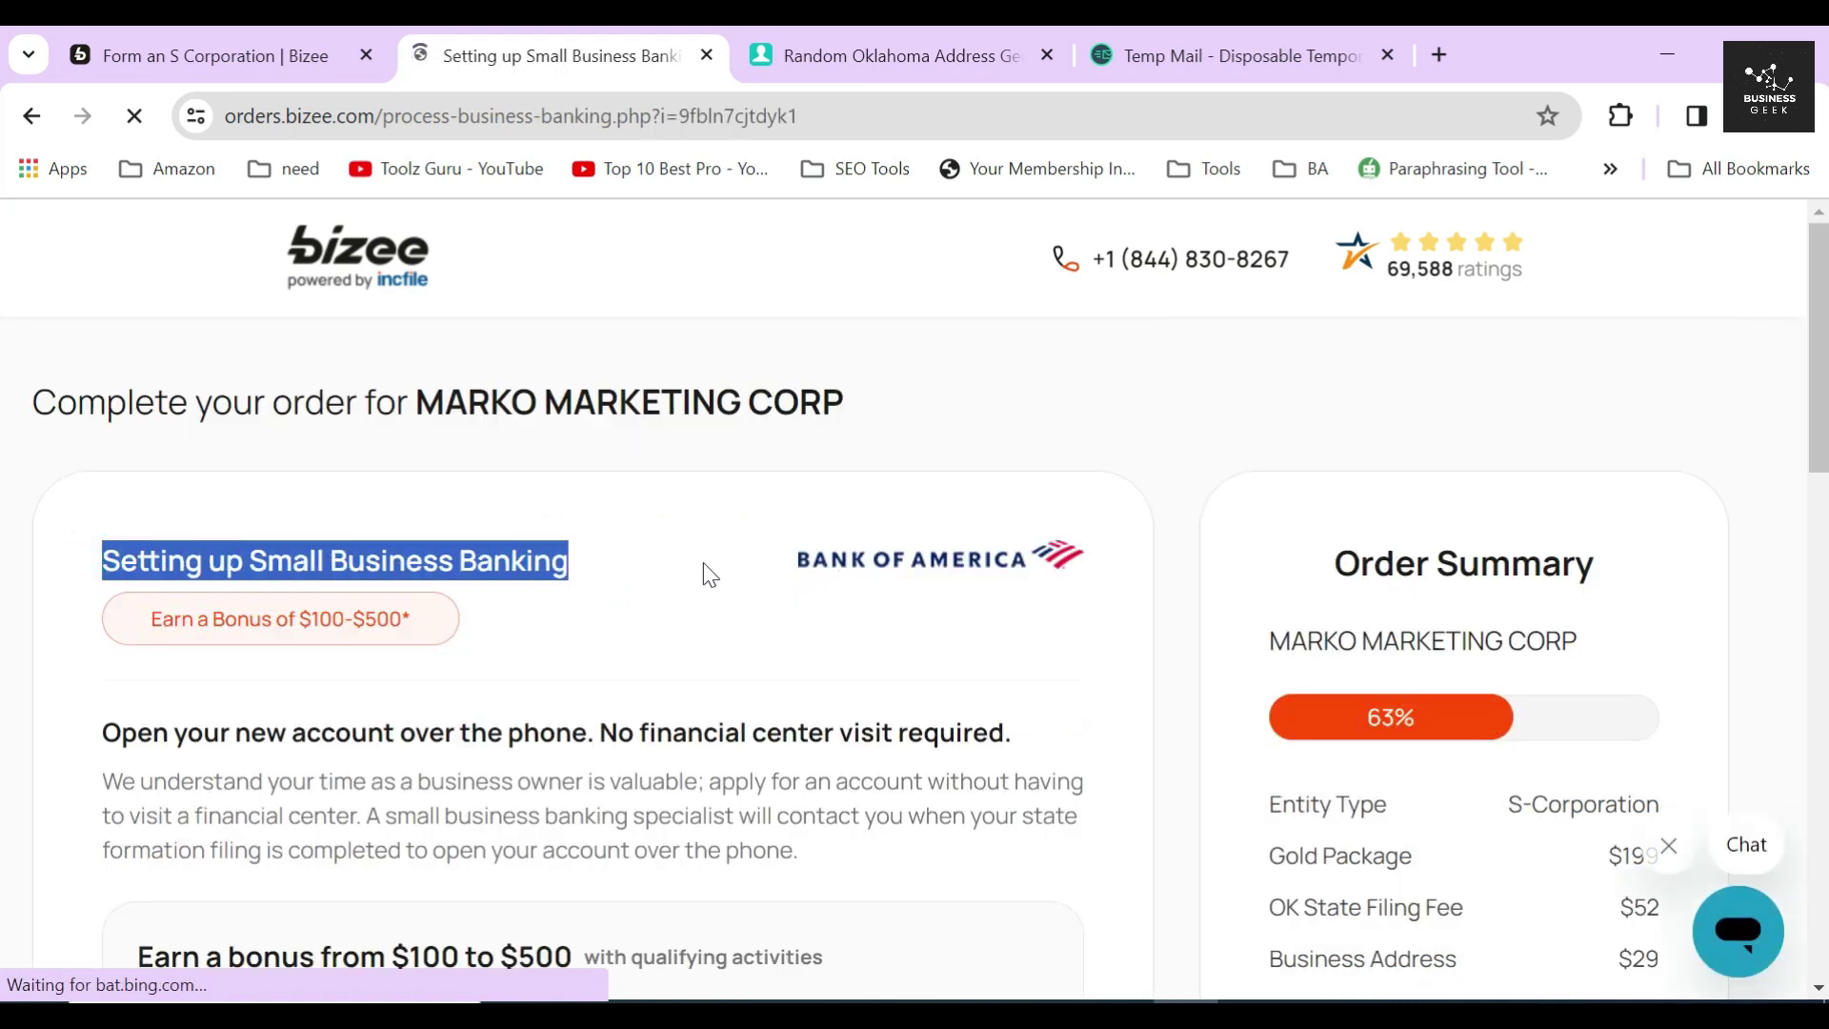
left_click(889, 522)
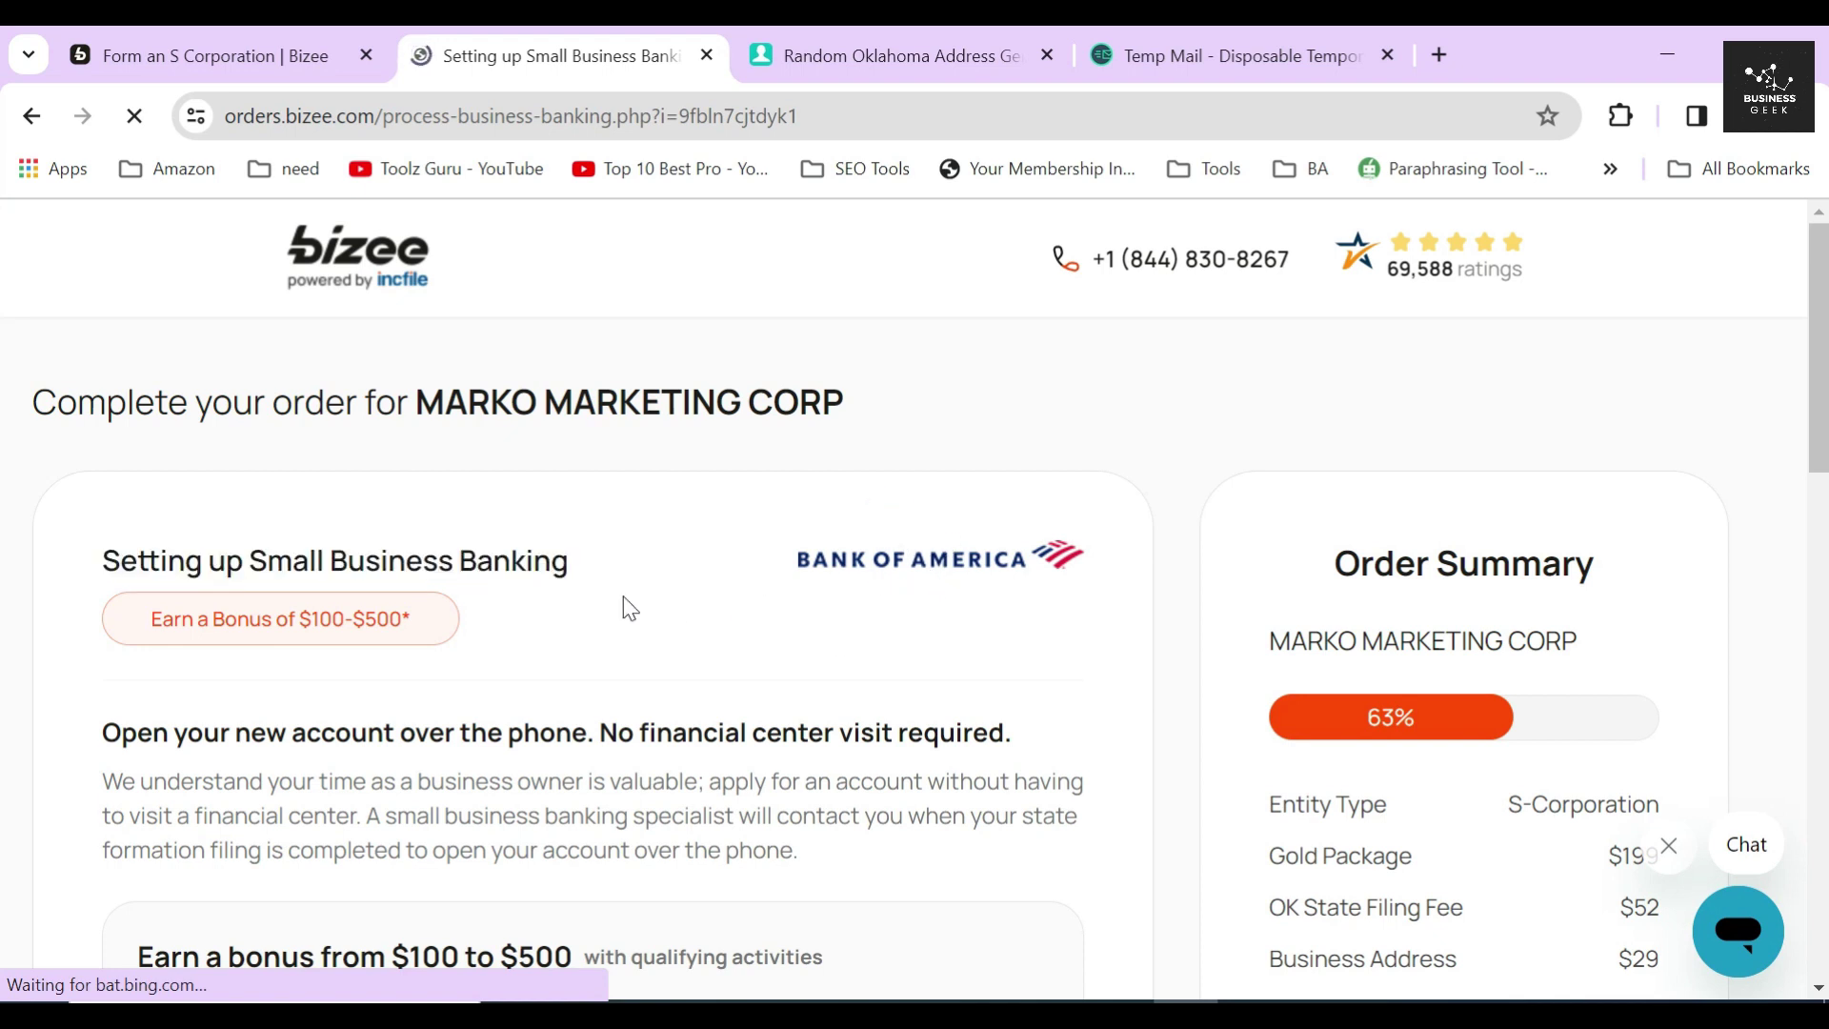
scroll(625, 605, "down", 3)
left_click_drag(93, 452, 1052, 460)
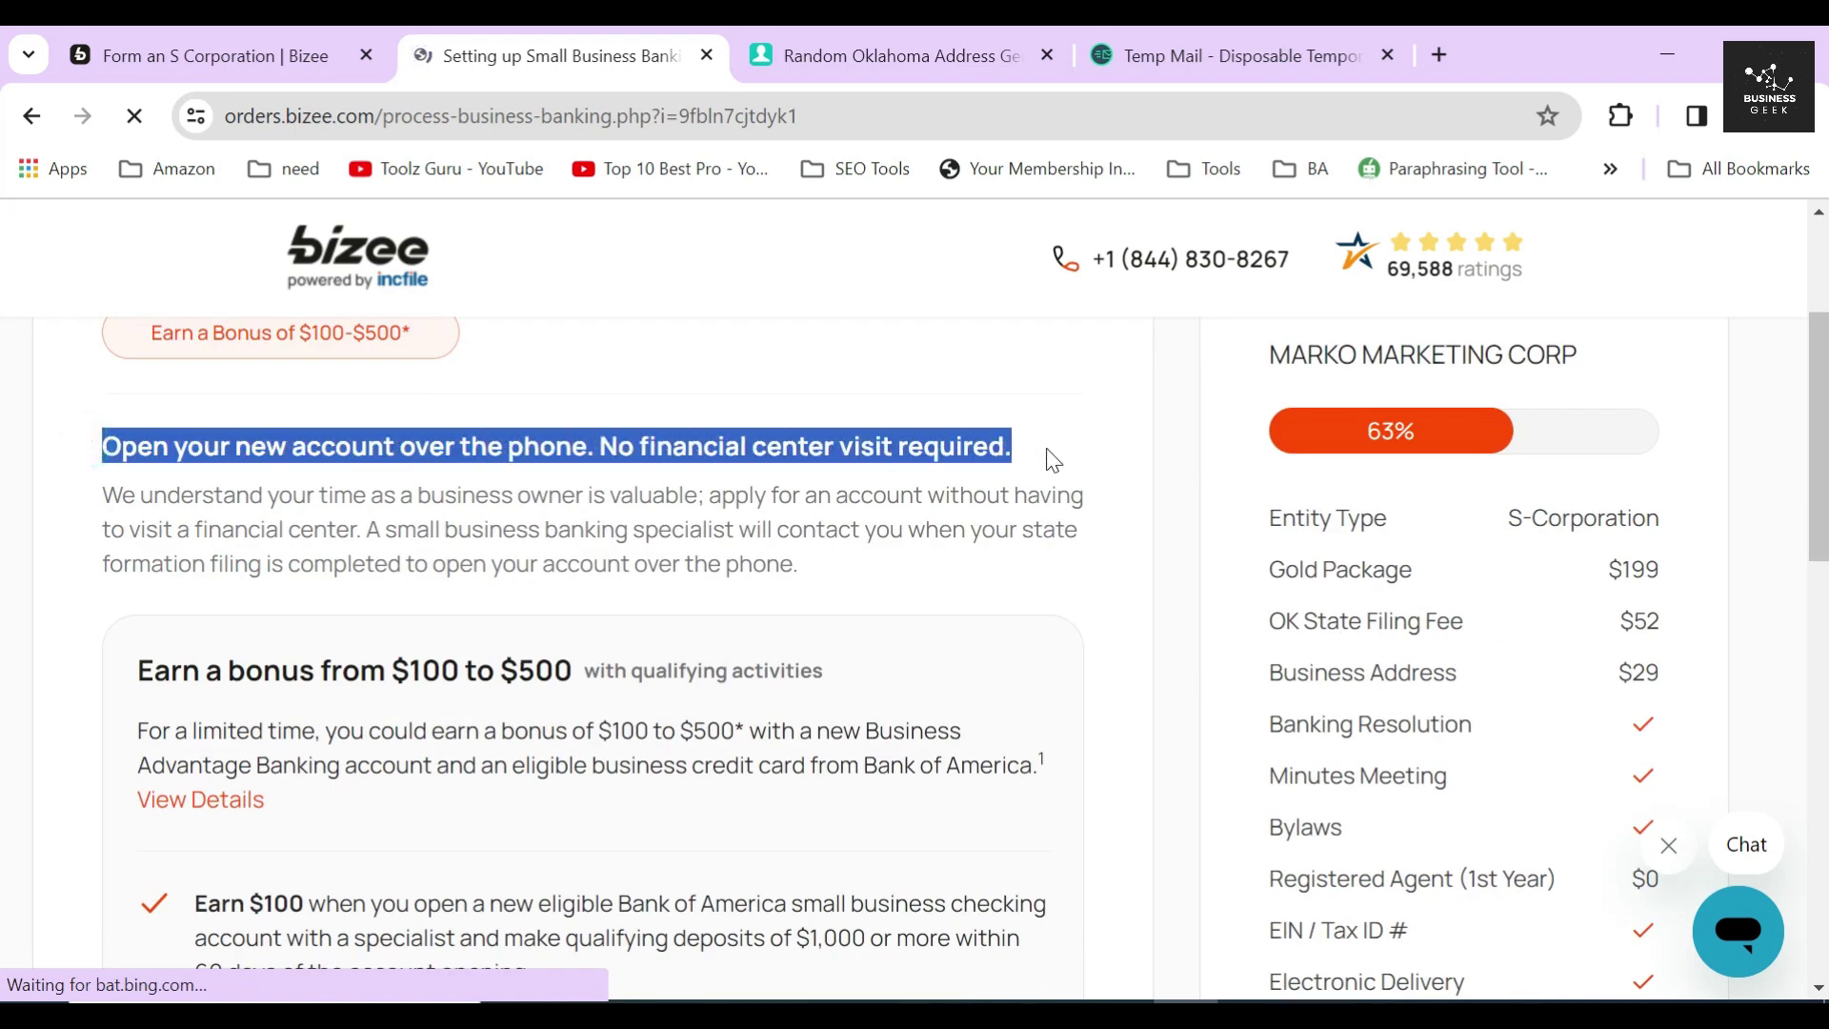
left_click(964, 469)
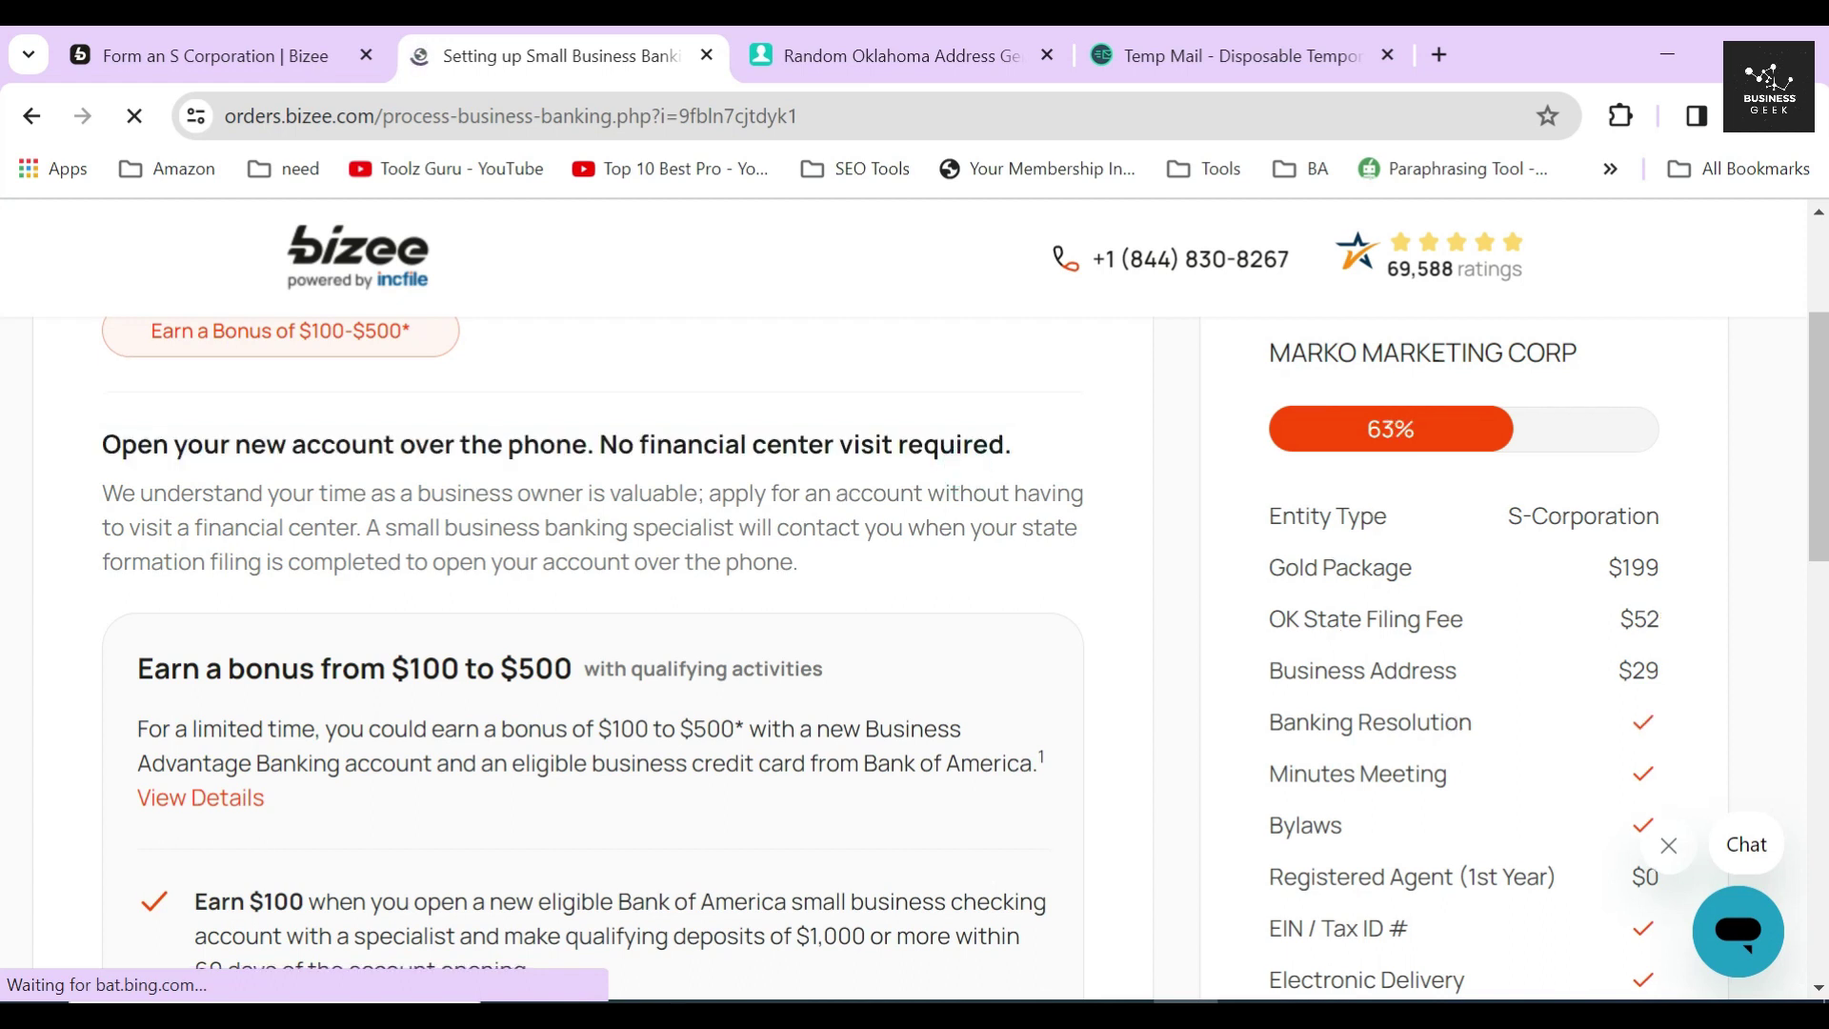
Note the U.S. residence requirement, choose 'No, not at this time', and continue.
scroll(964, 468, "down", 10)
scroll(313, 485, "down", 2)
left_click_drag(92, 531, 648, 574)
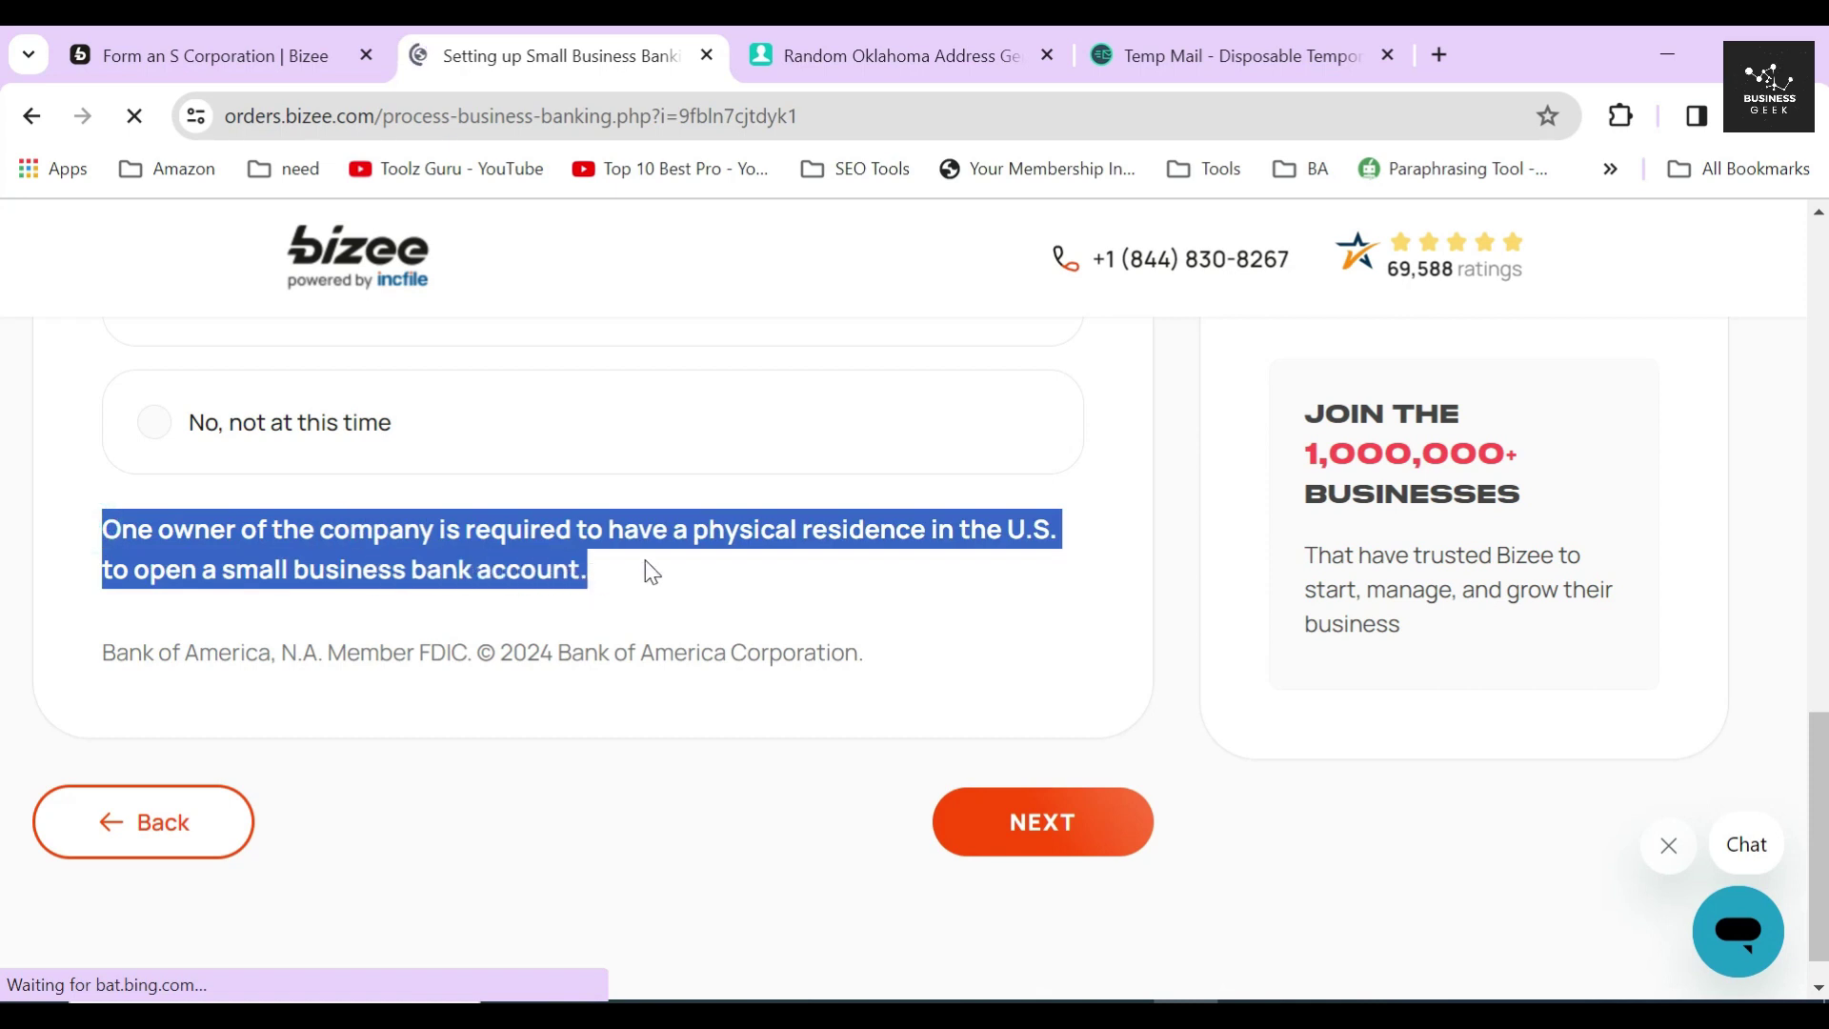
left_click(648, 574)
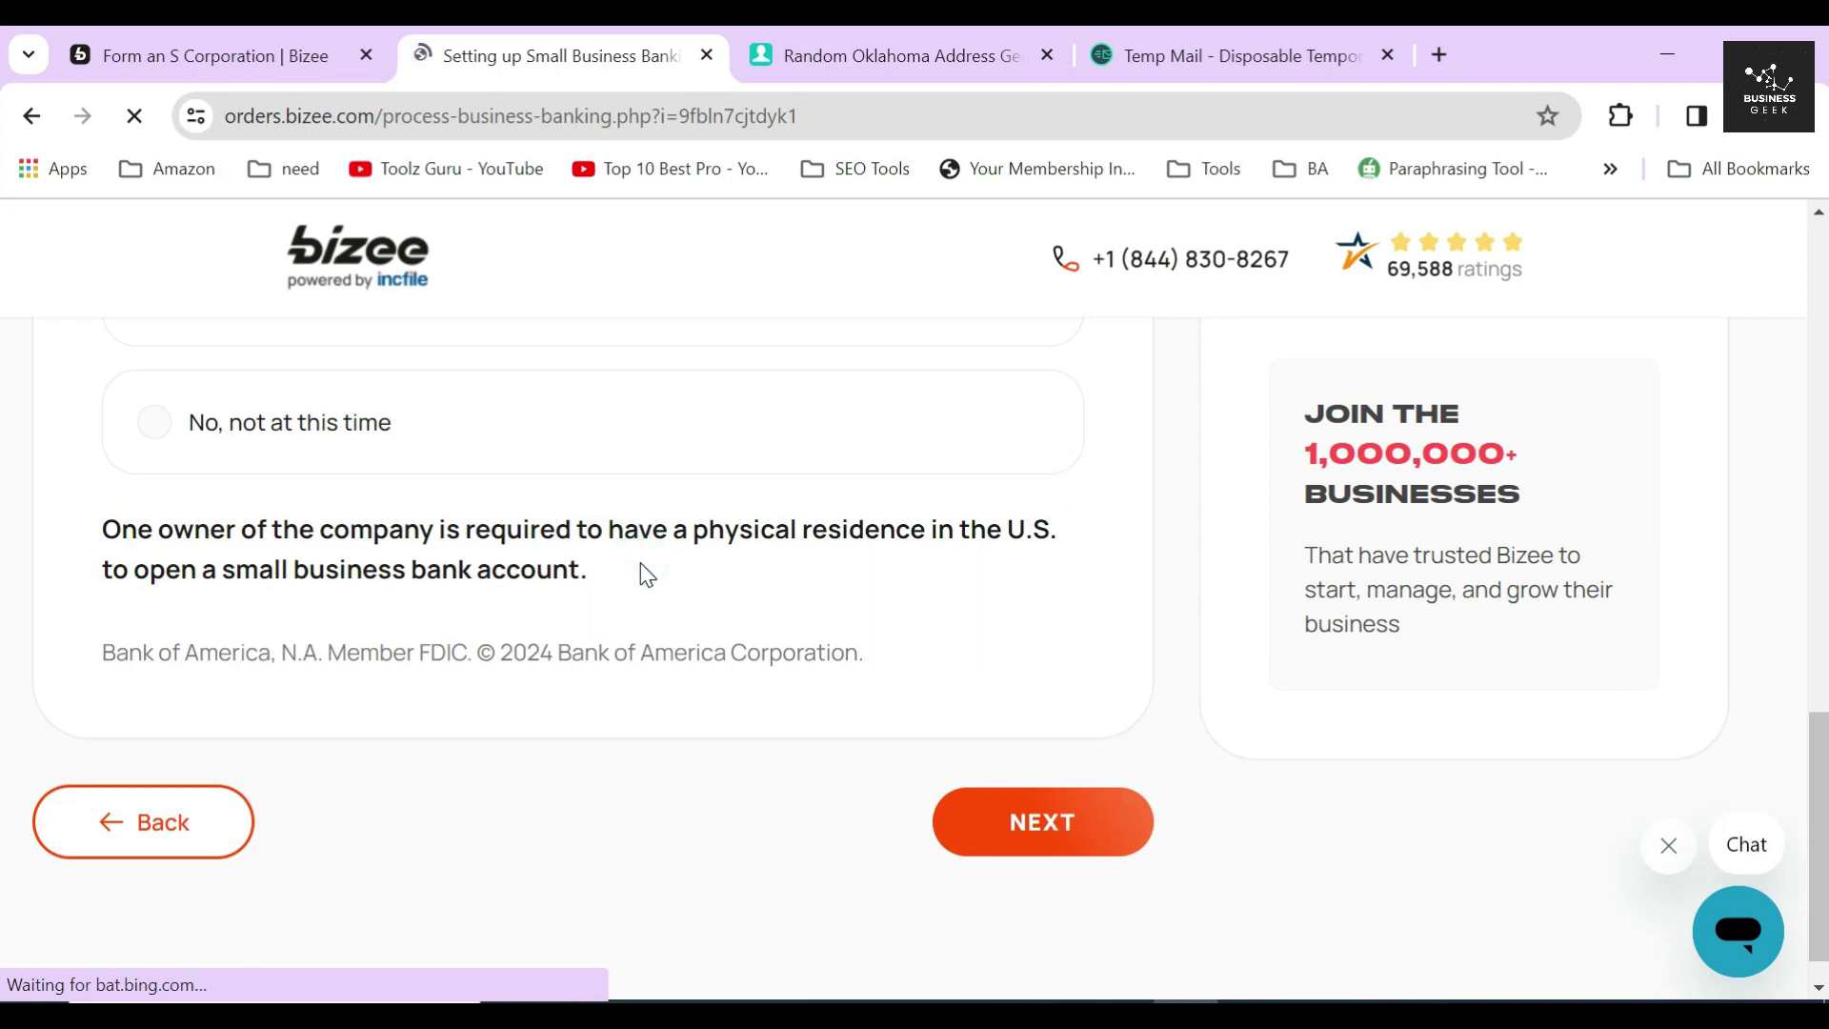
scroll(645, 575, "up", 4)
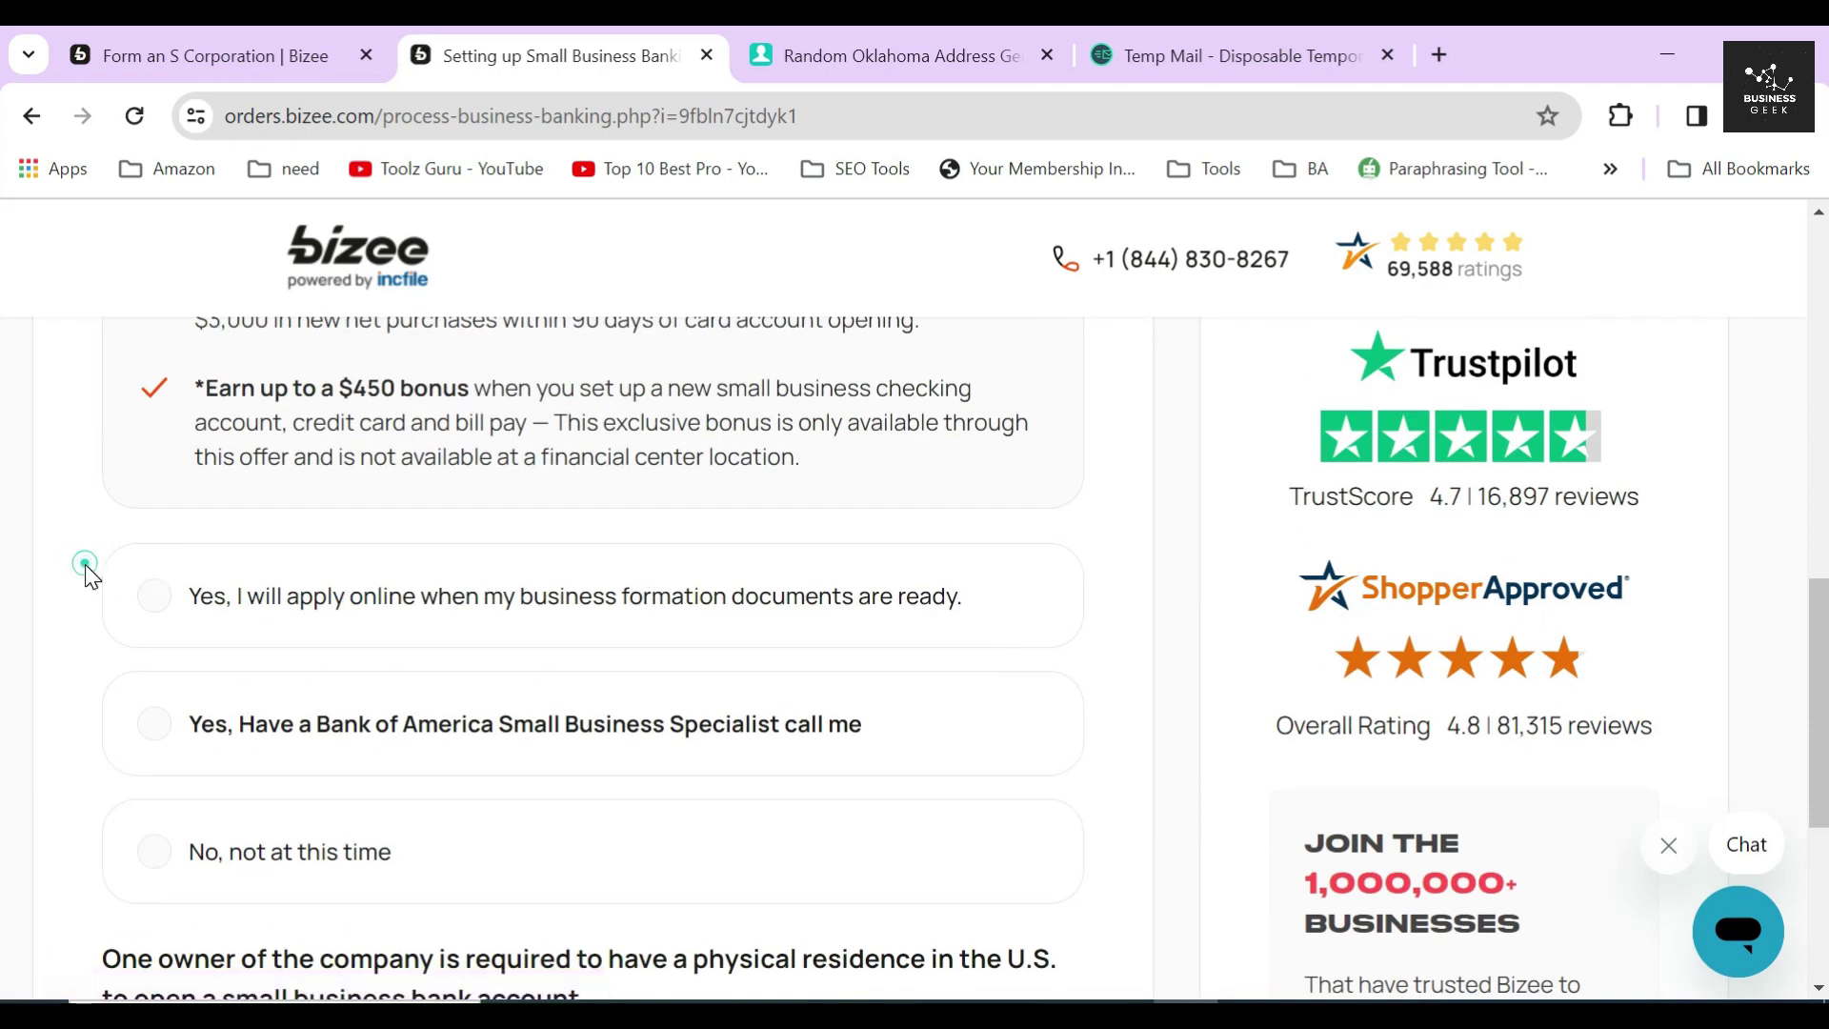
scroll(380, 588, "down", 4)
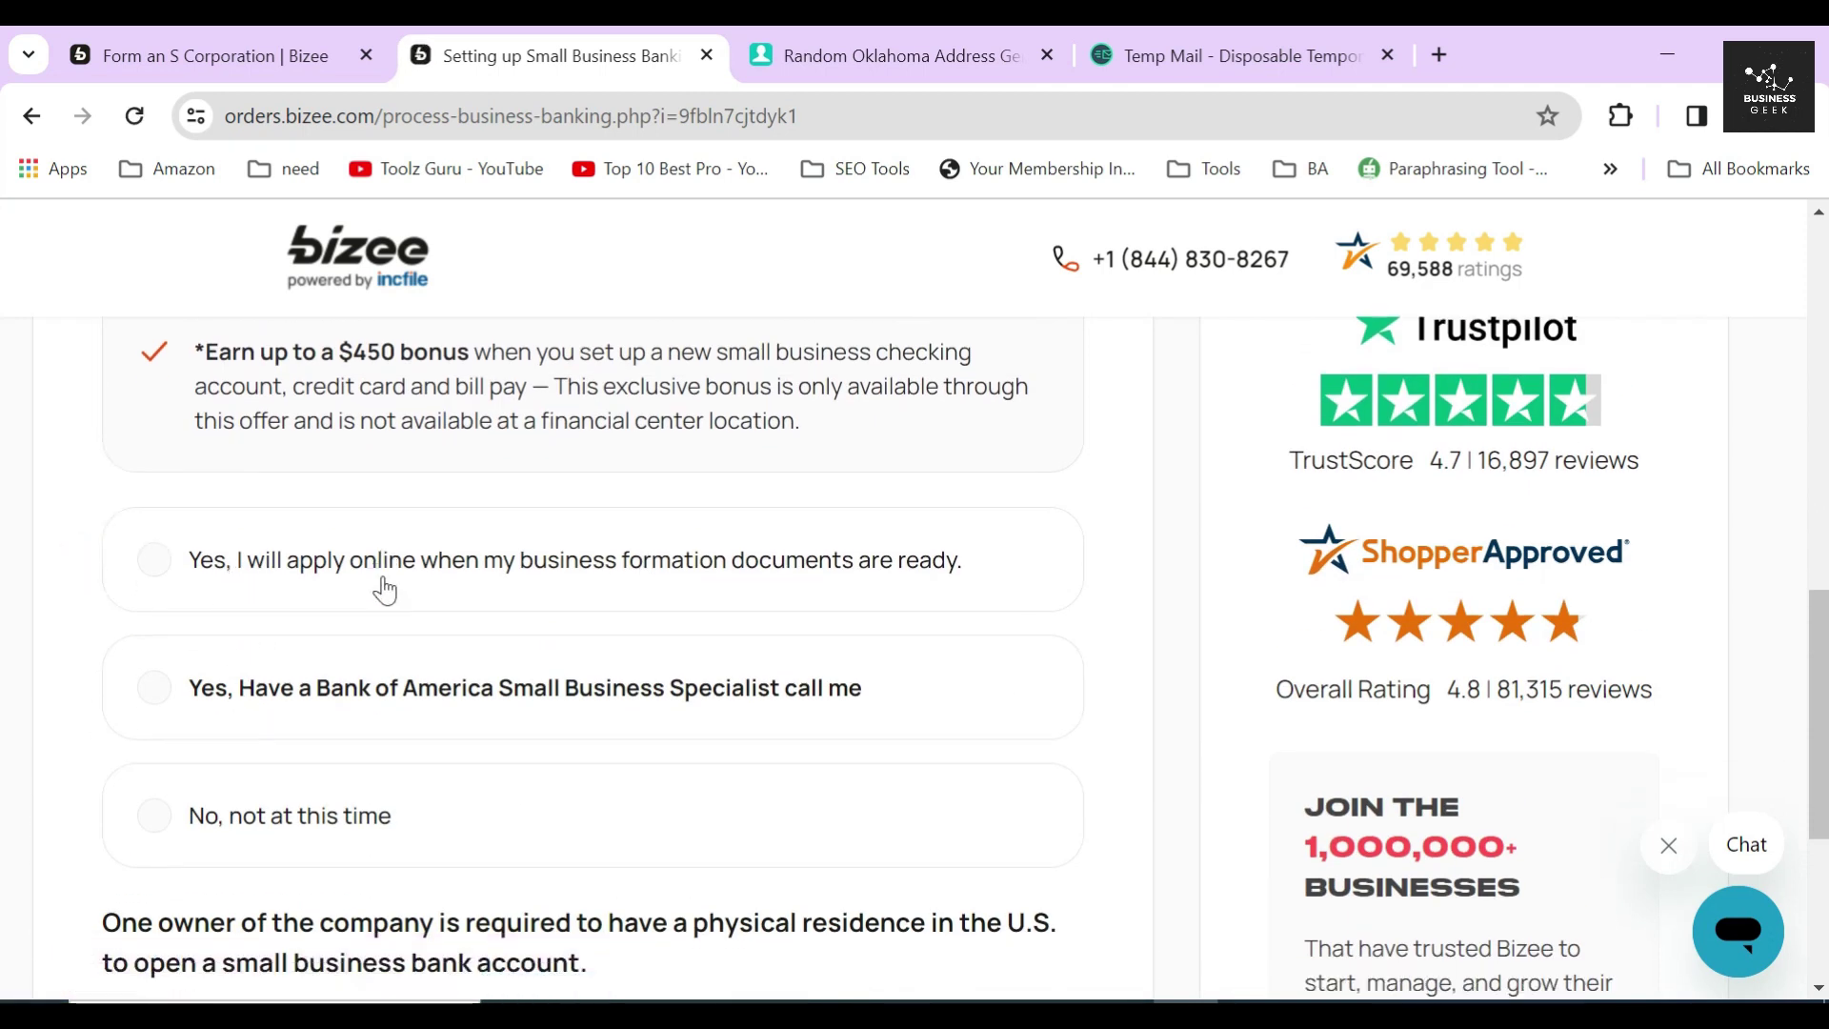
left_click(198, 422)
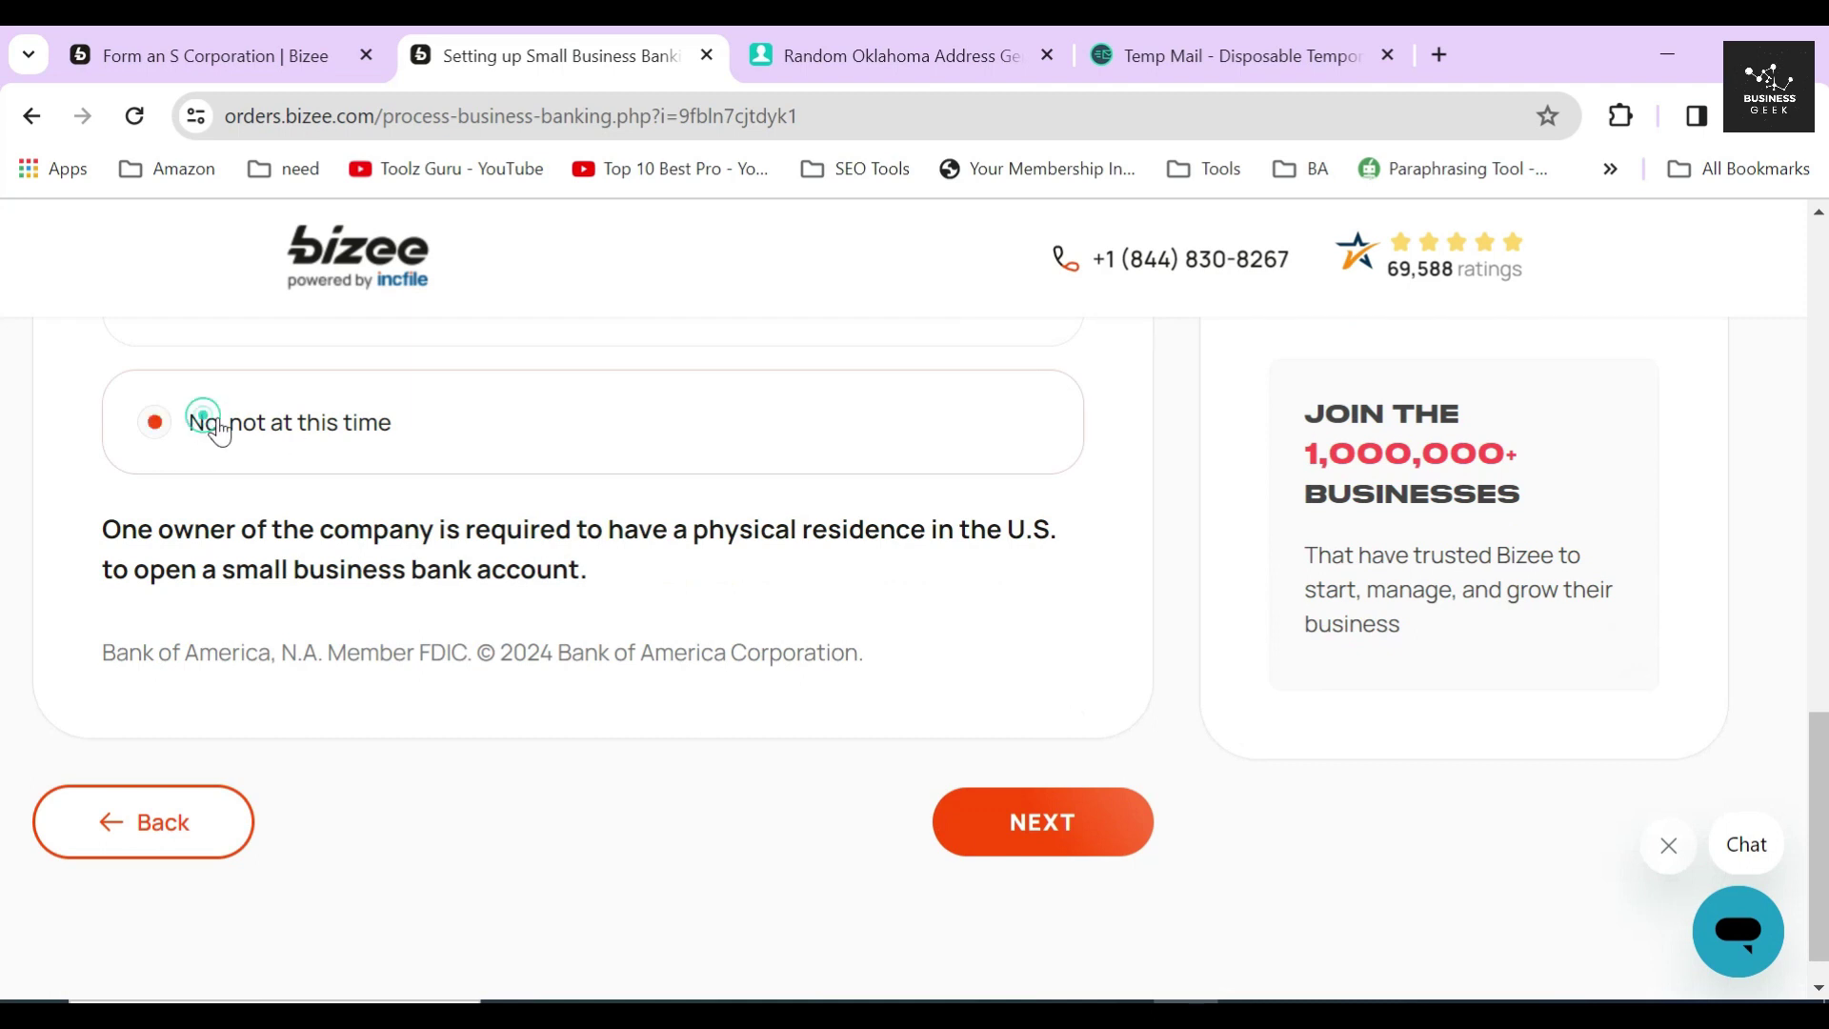
left_click(1052, 826)
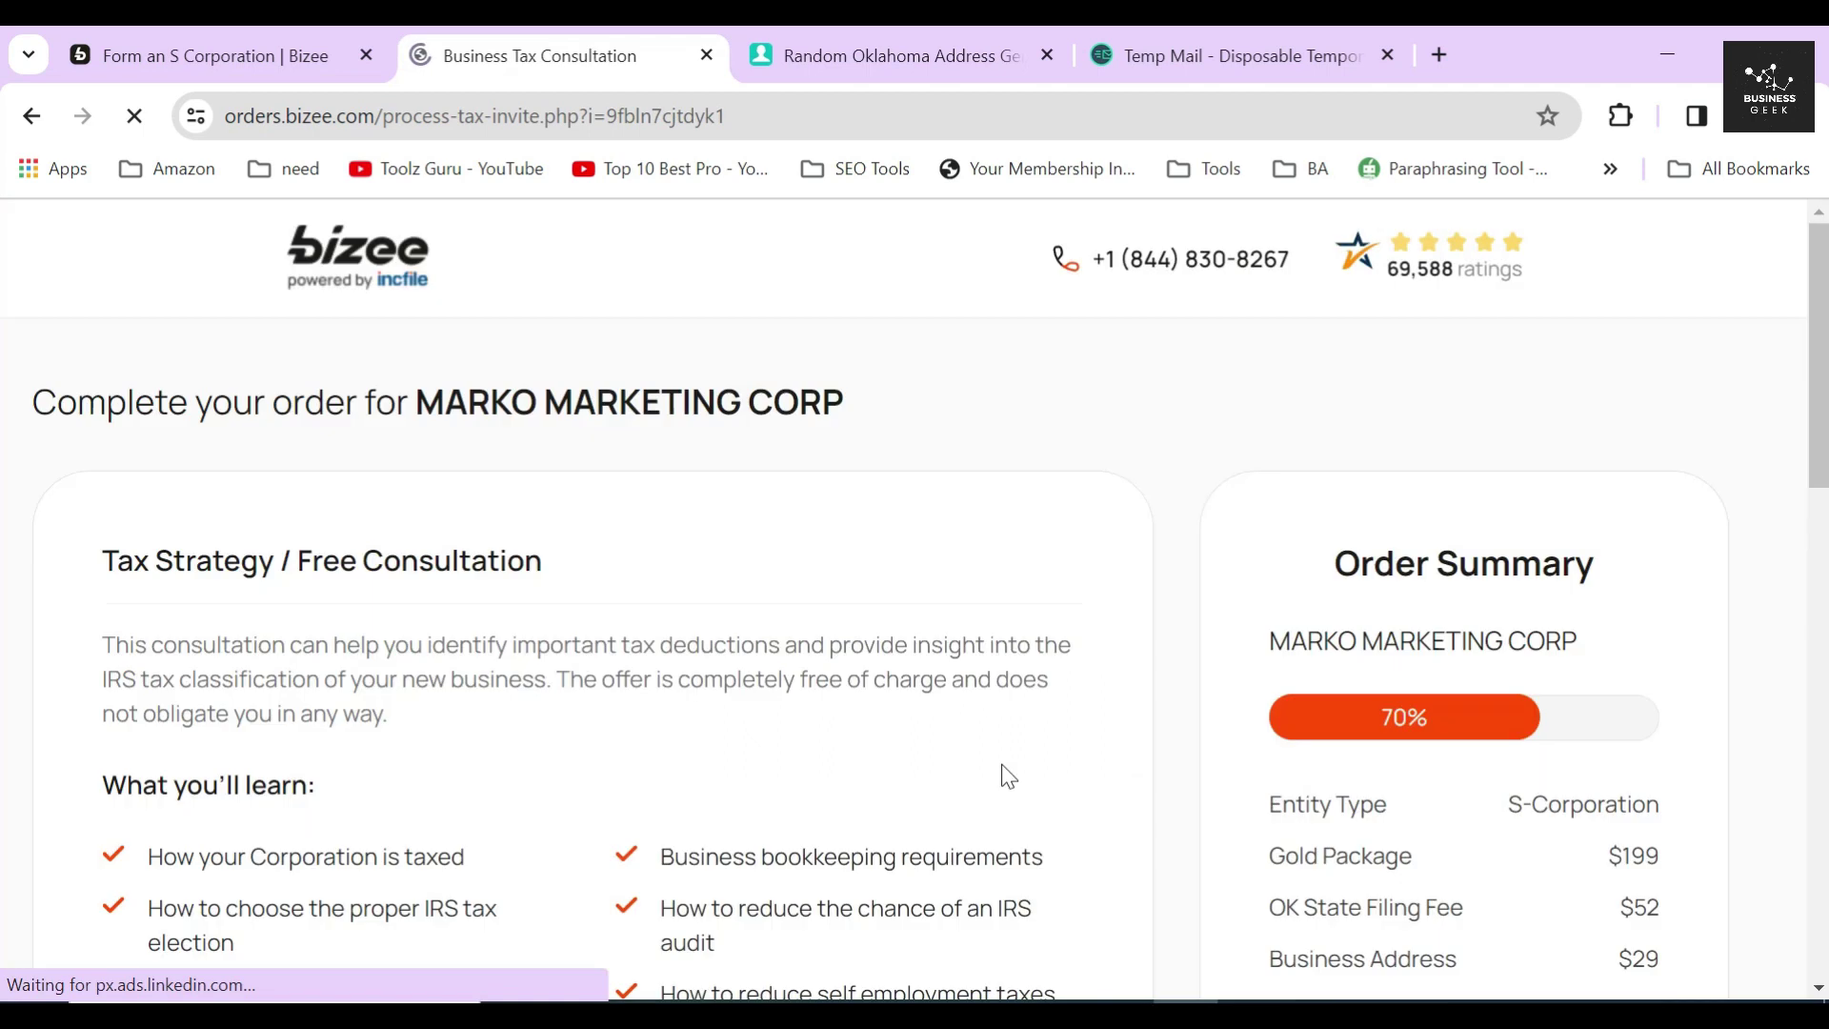
Choose 'Yes' for the free Business Tax Consultation.
triple_click(100, 560)
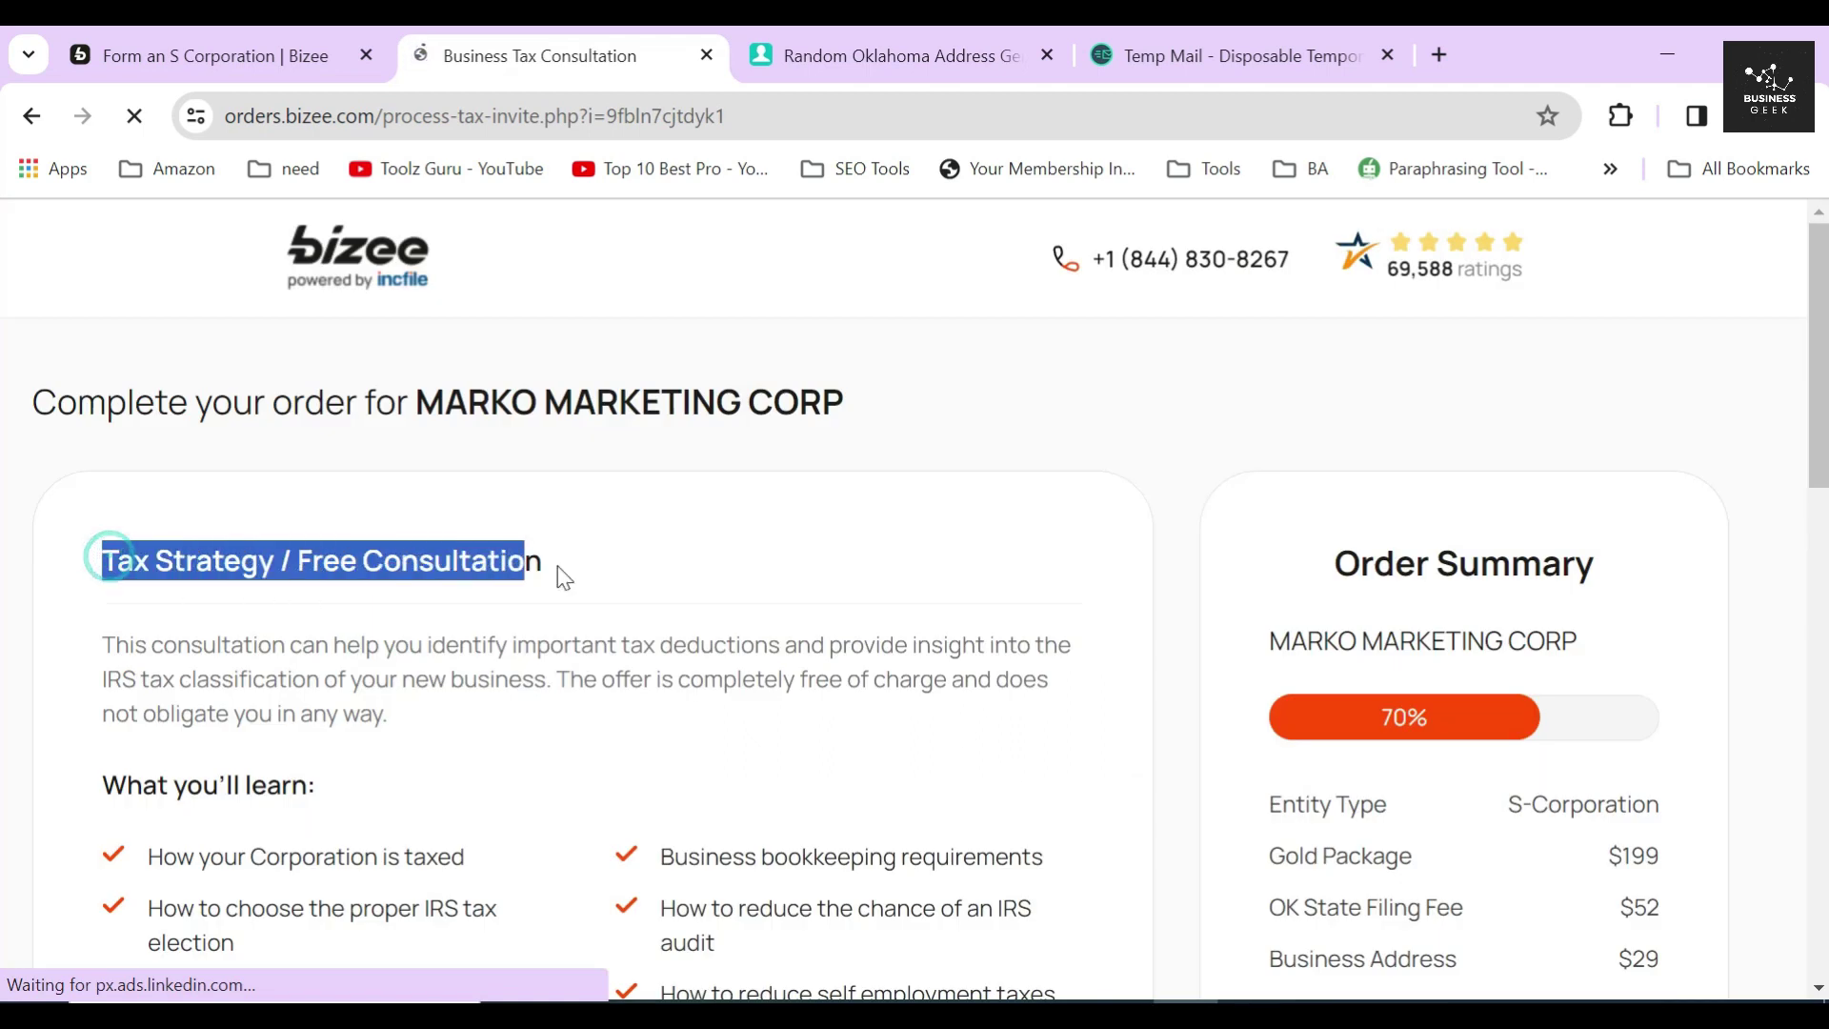
left_click(587, 555)
scroll(591, 559, "down", 5)
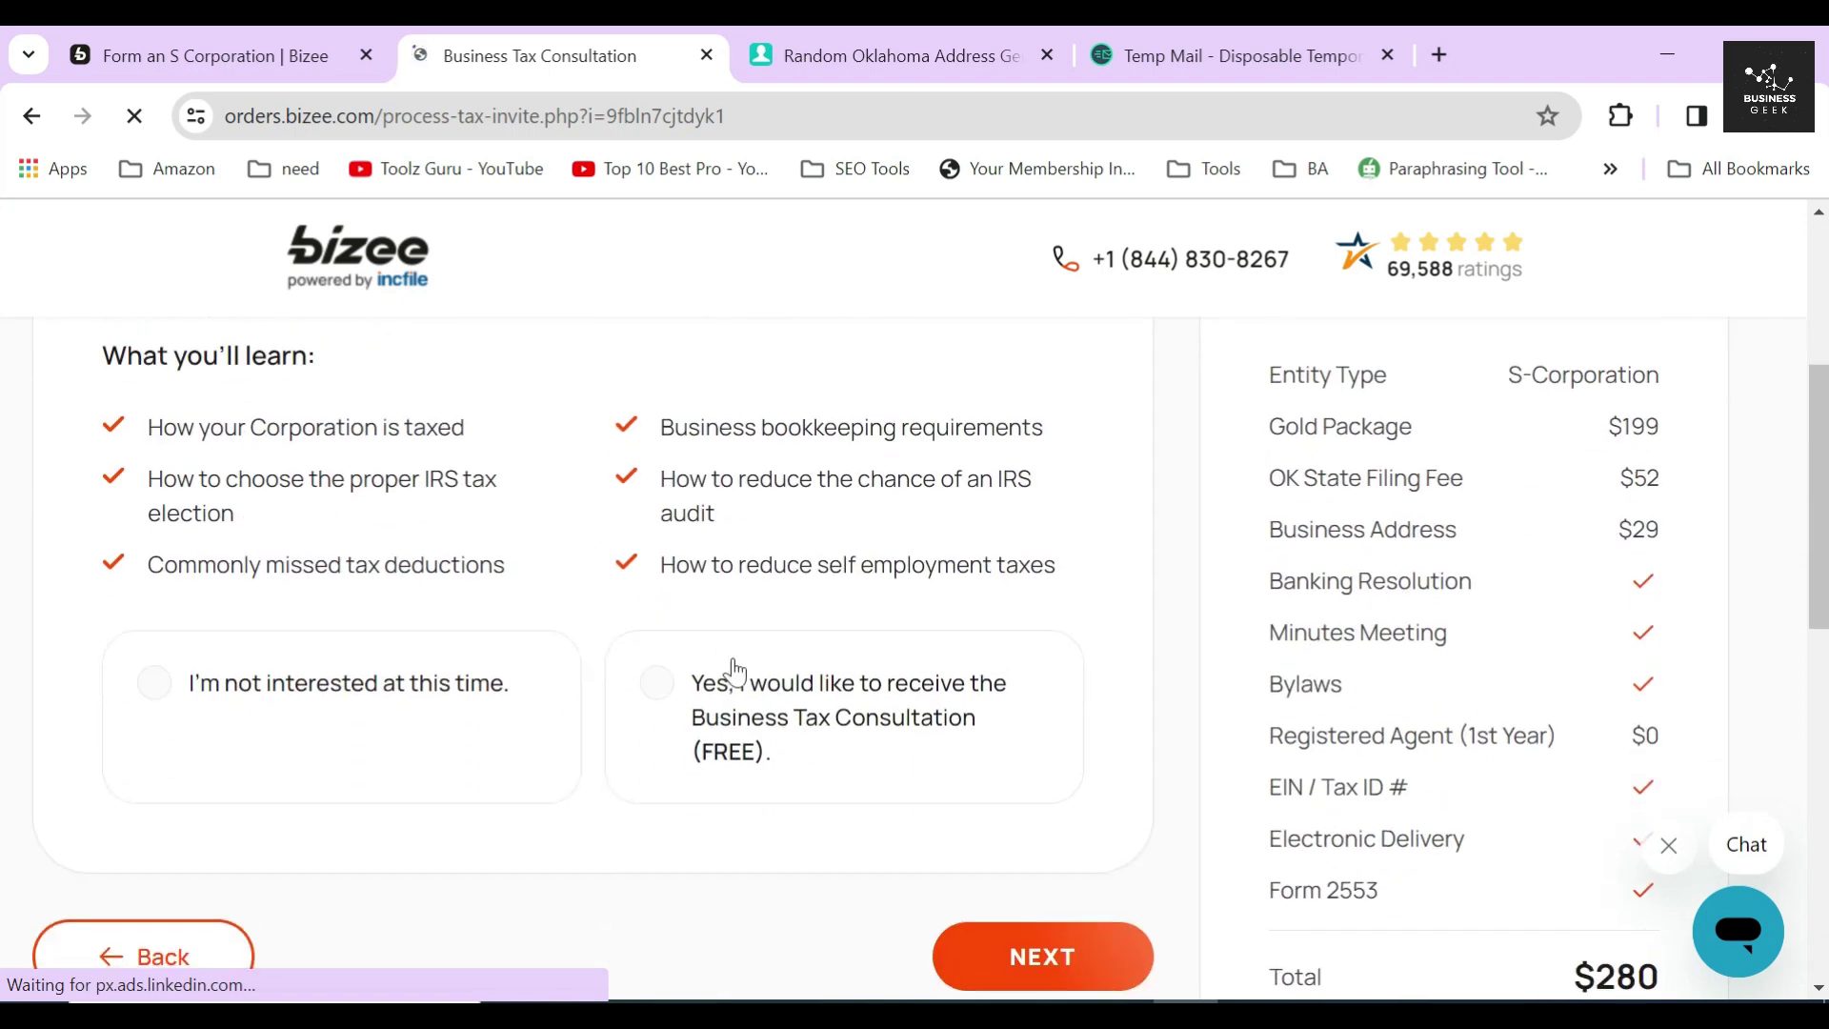
left_click(734, 671)
Review the consultation topics and continue to Business Licenses and Permits.
scroll(219, 607, "up", 1)
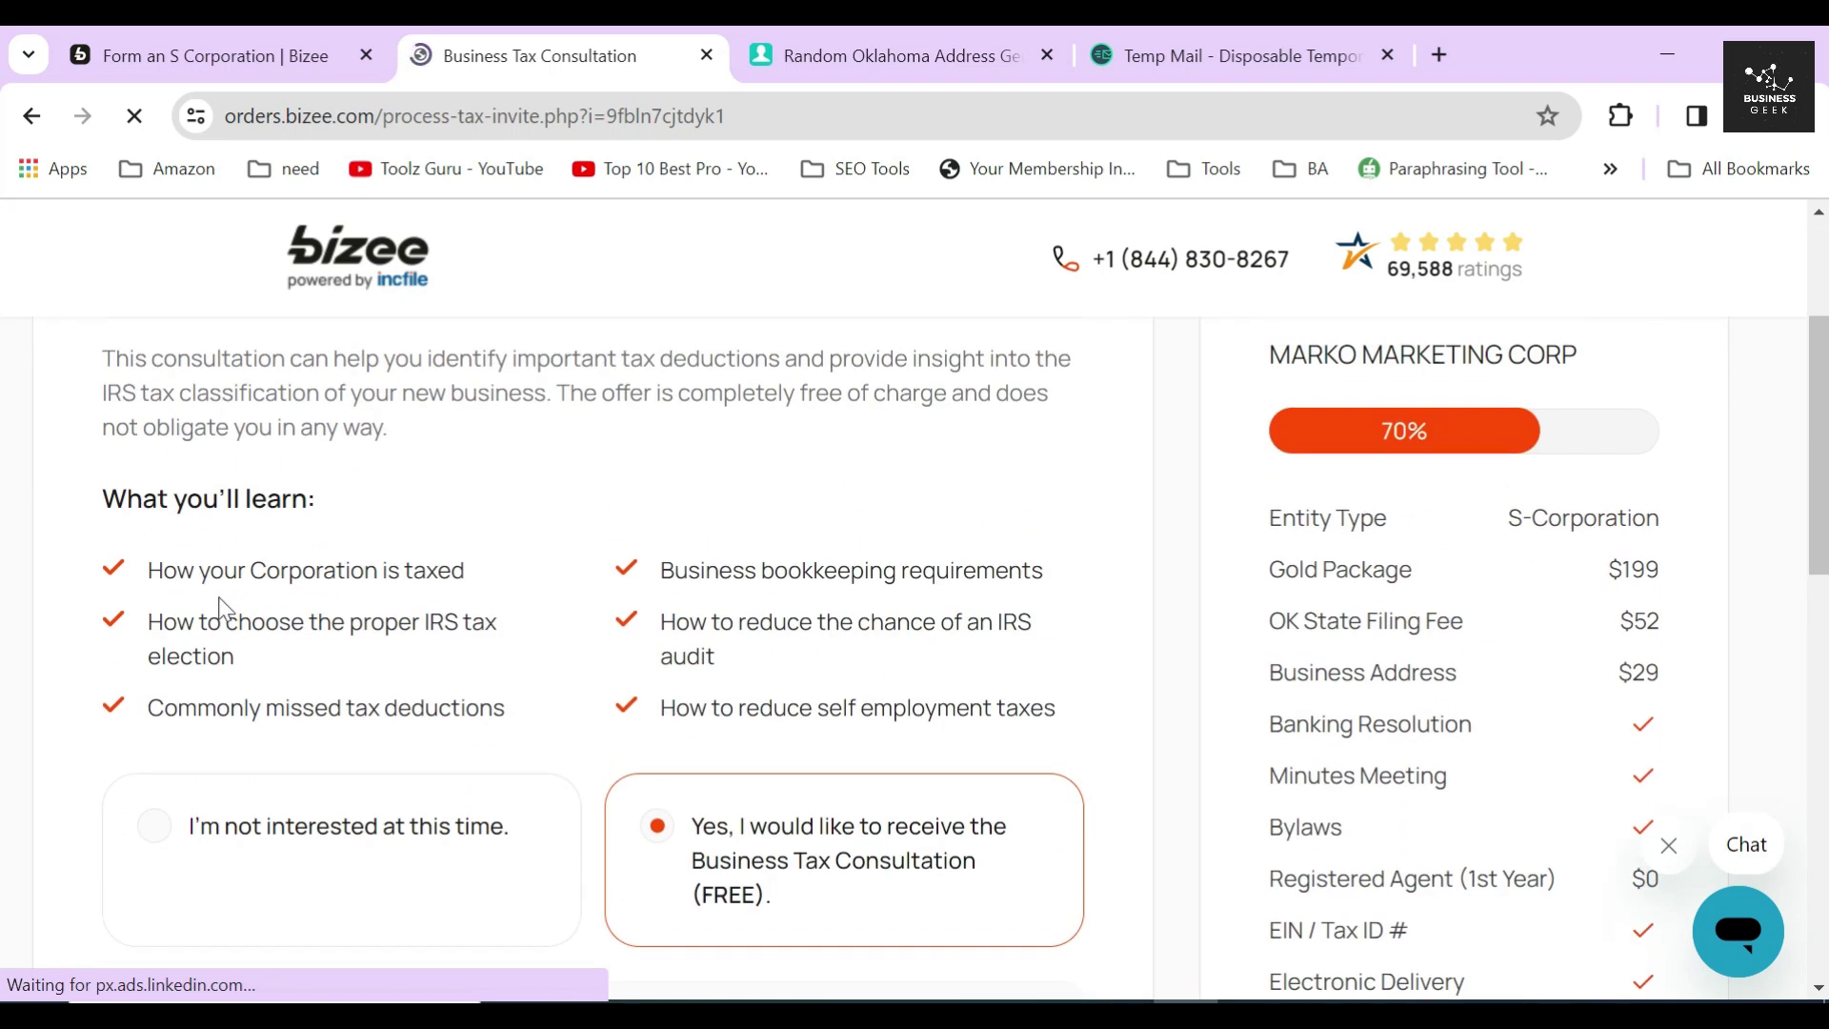
triple_click(155, 568)
triple_click(179, 640)
left_click_drag(145, 707, 503, 729)
left_click_drag(657, 584, 1045, 577)
left_click_drag(660, 621, 1084, 730)
left_click(581, 768)
scroll(604, 726, "down", 5)
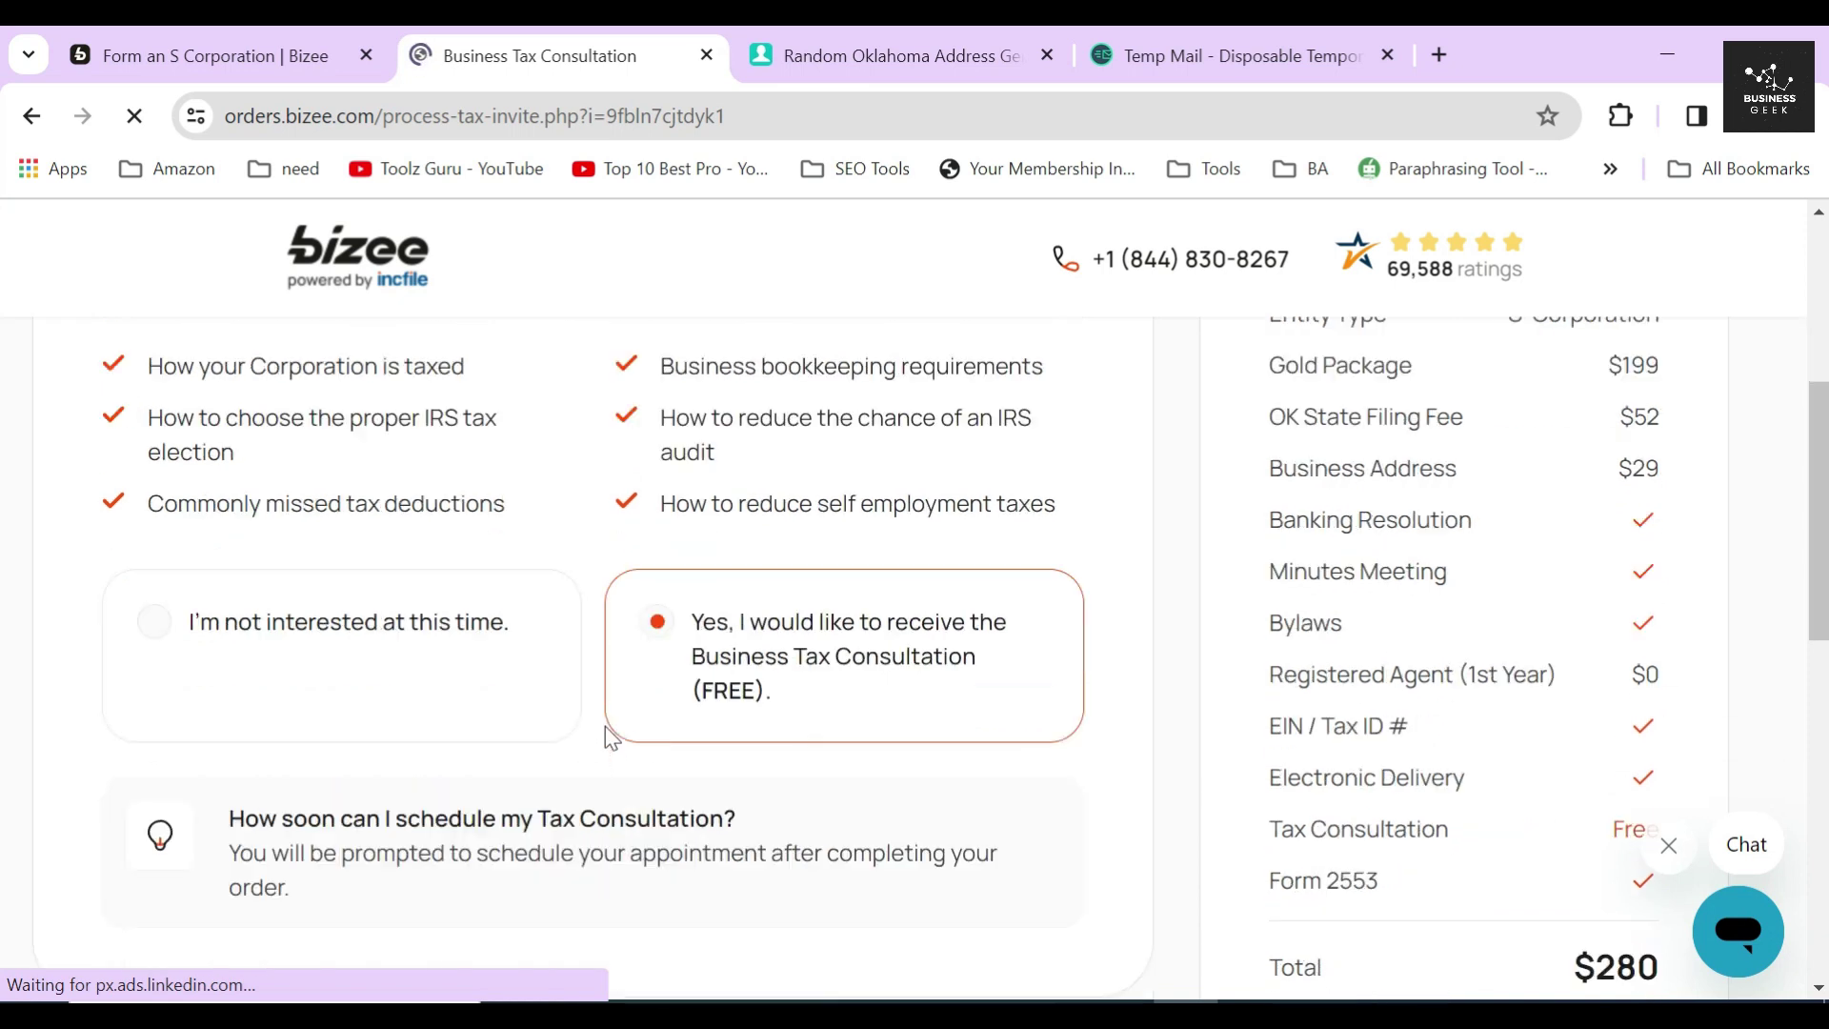
left_click(1013, 860)
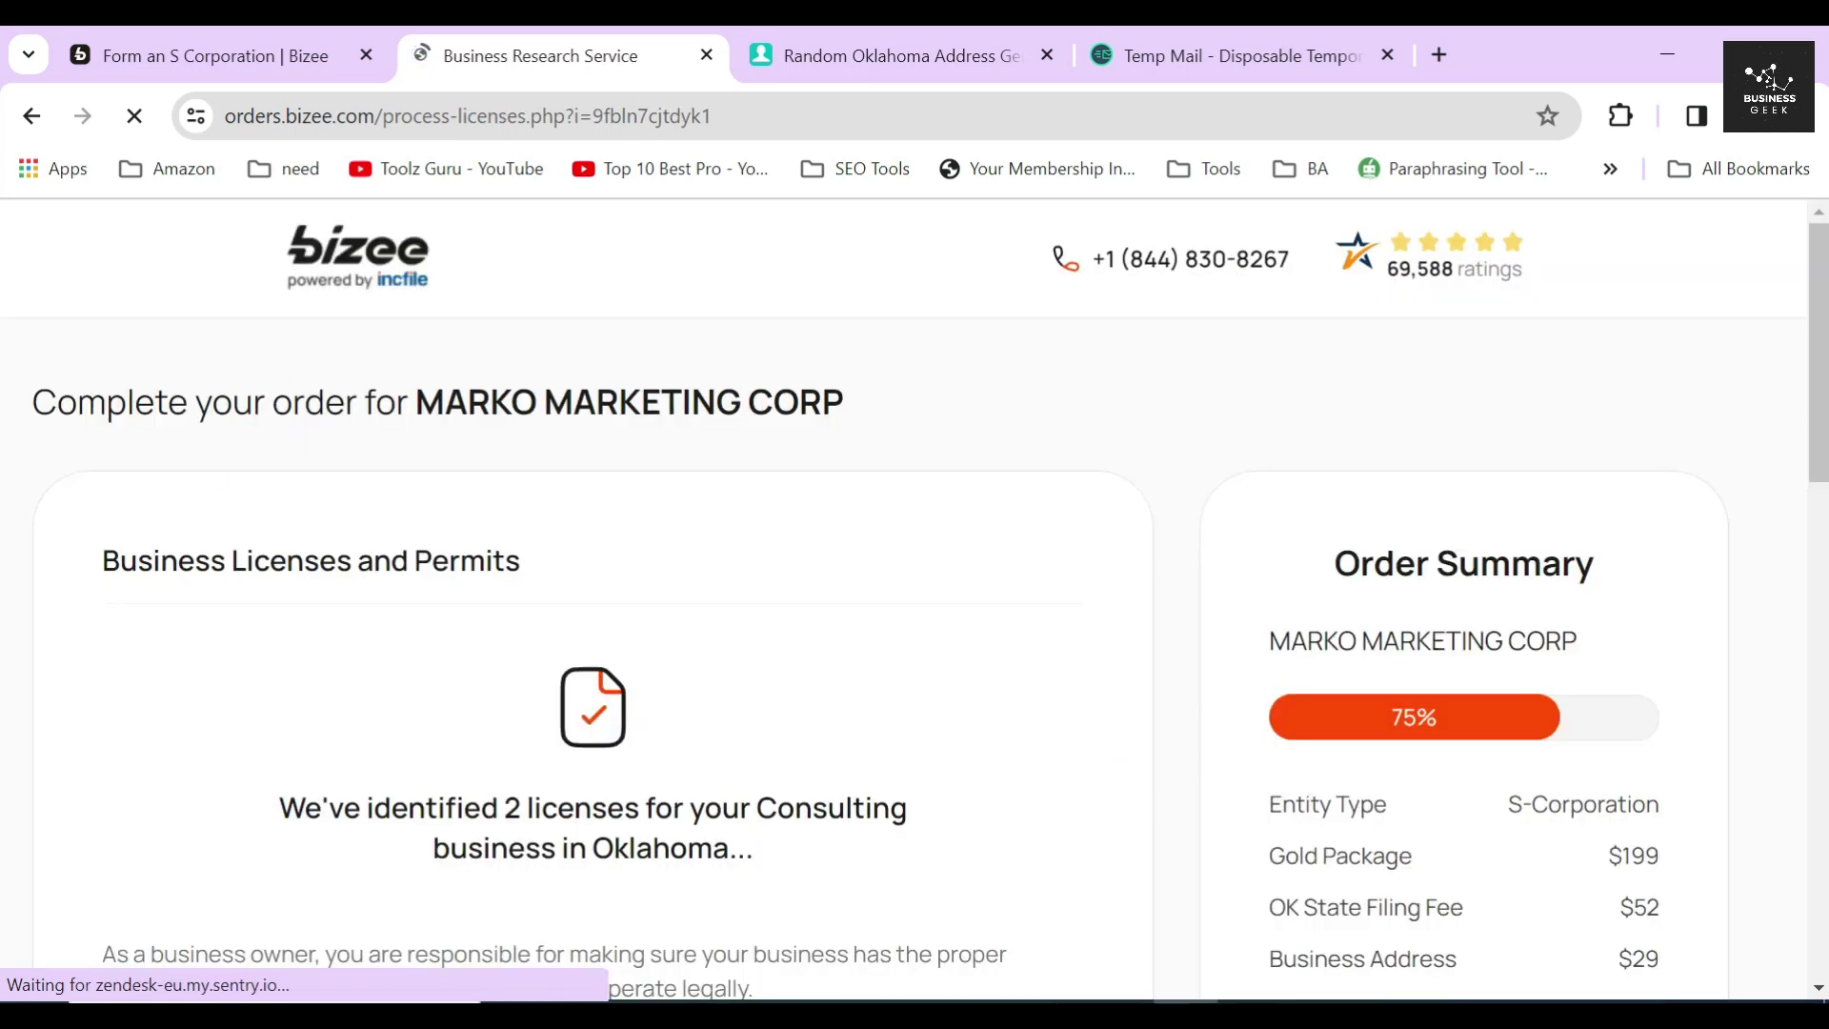
left_click_drag(91, 561, 554, 578)
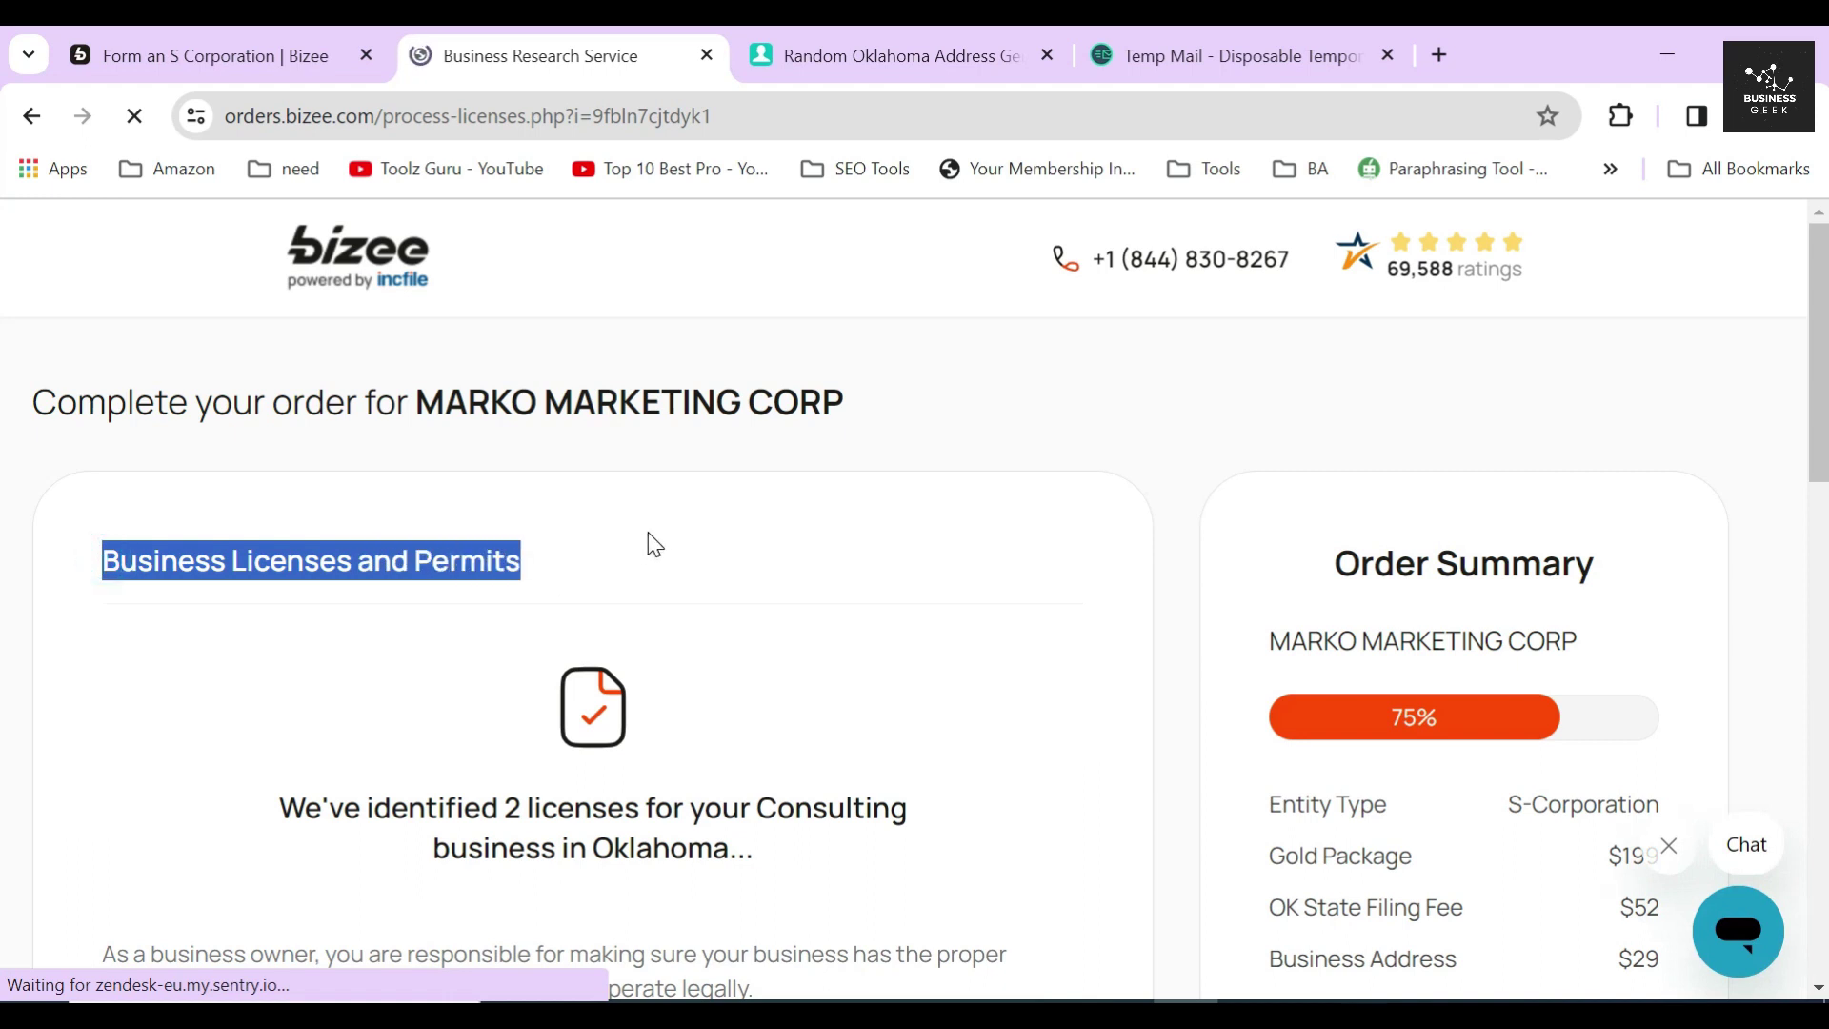
Read the note that doing business in Oklahoma needs 2 licenses.
left_click(596, 564)
scroll(600, 562, "down", 3)
left_click_drag(422, 569, 762, 574)
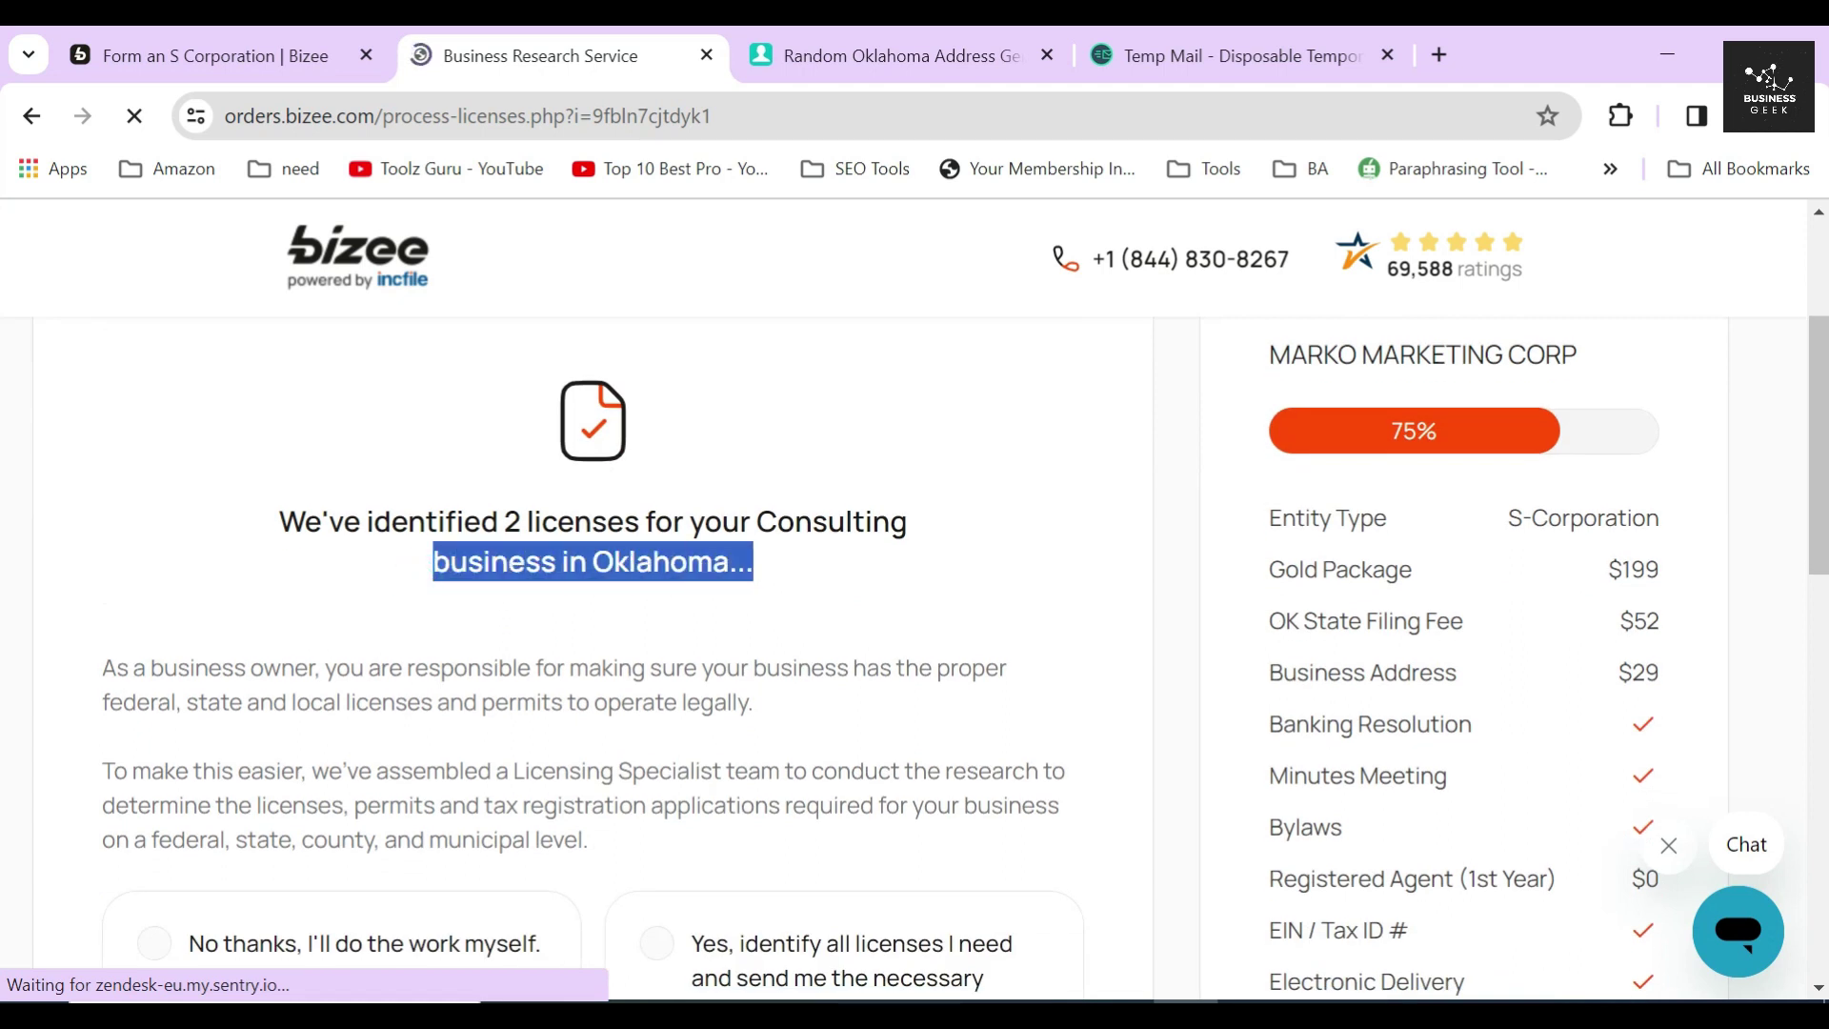
left_click(523, 523)
left_click_drag(505, 524, 640, 524)
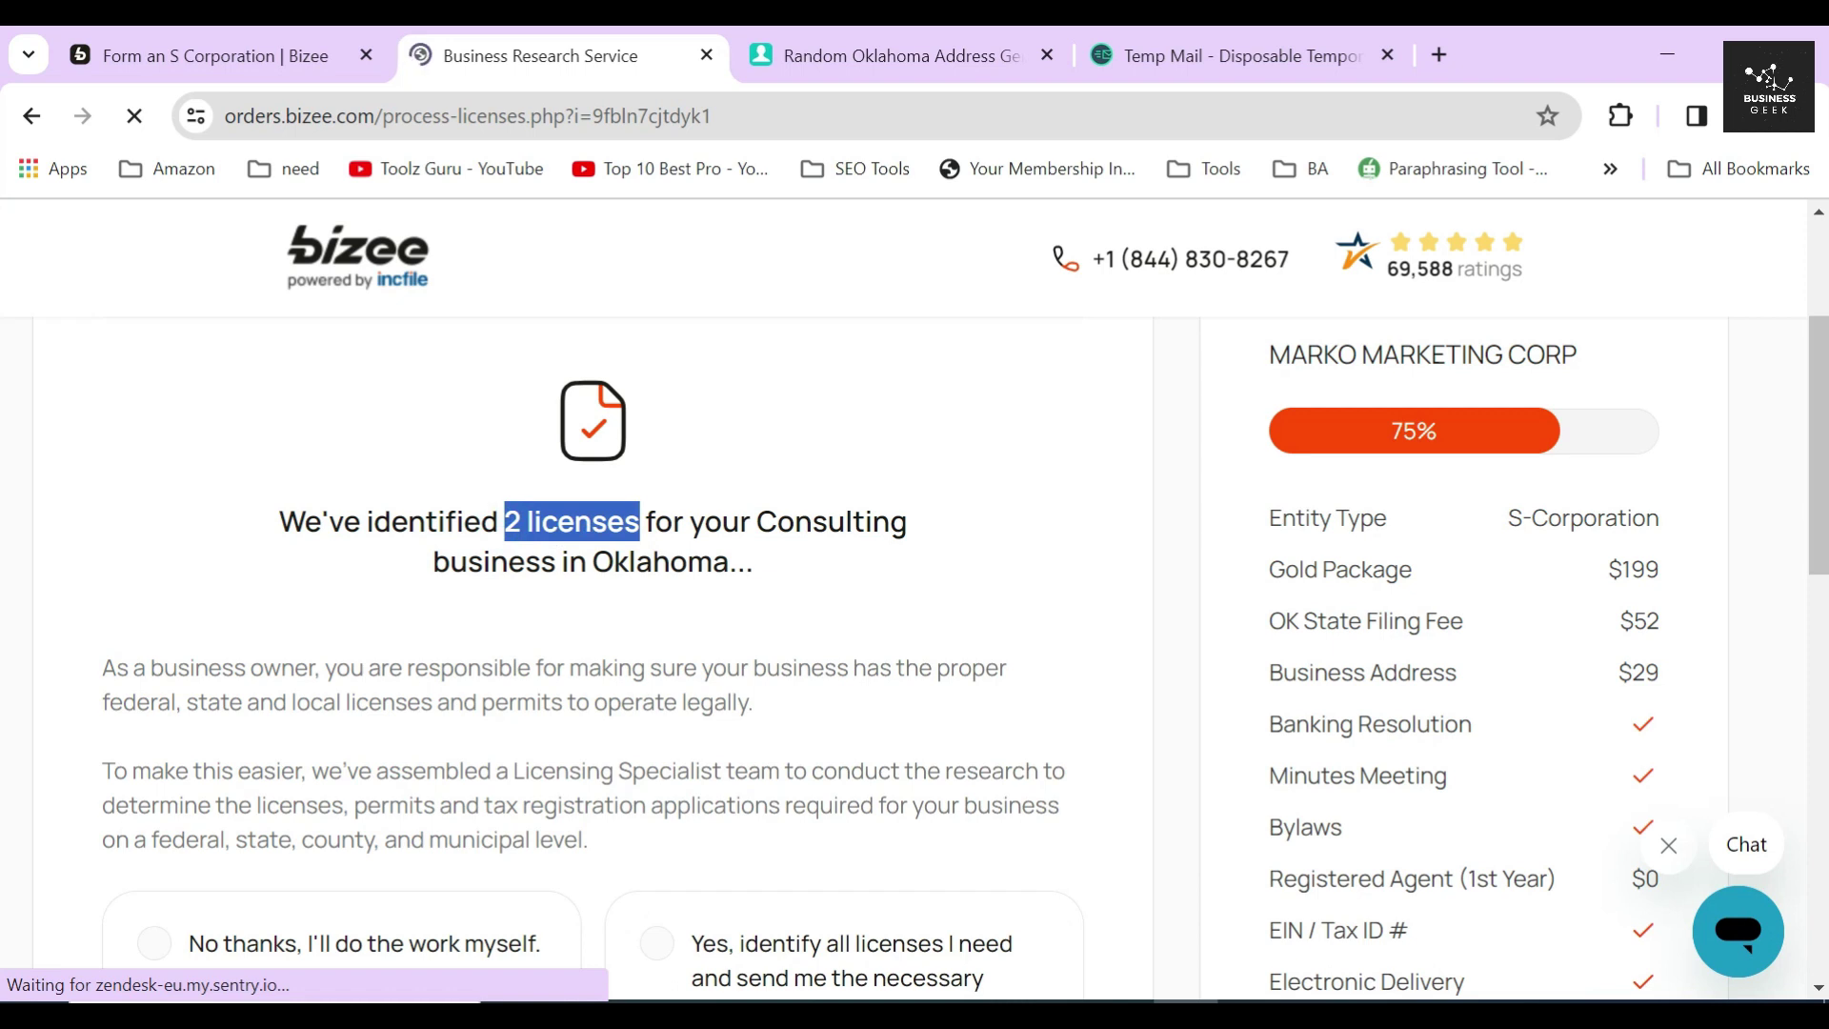
left_click(865, 638)
scroll(869, 645, "down", 2)
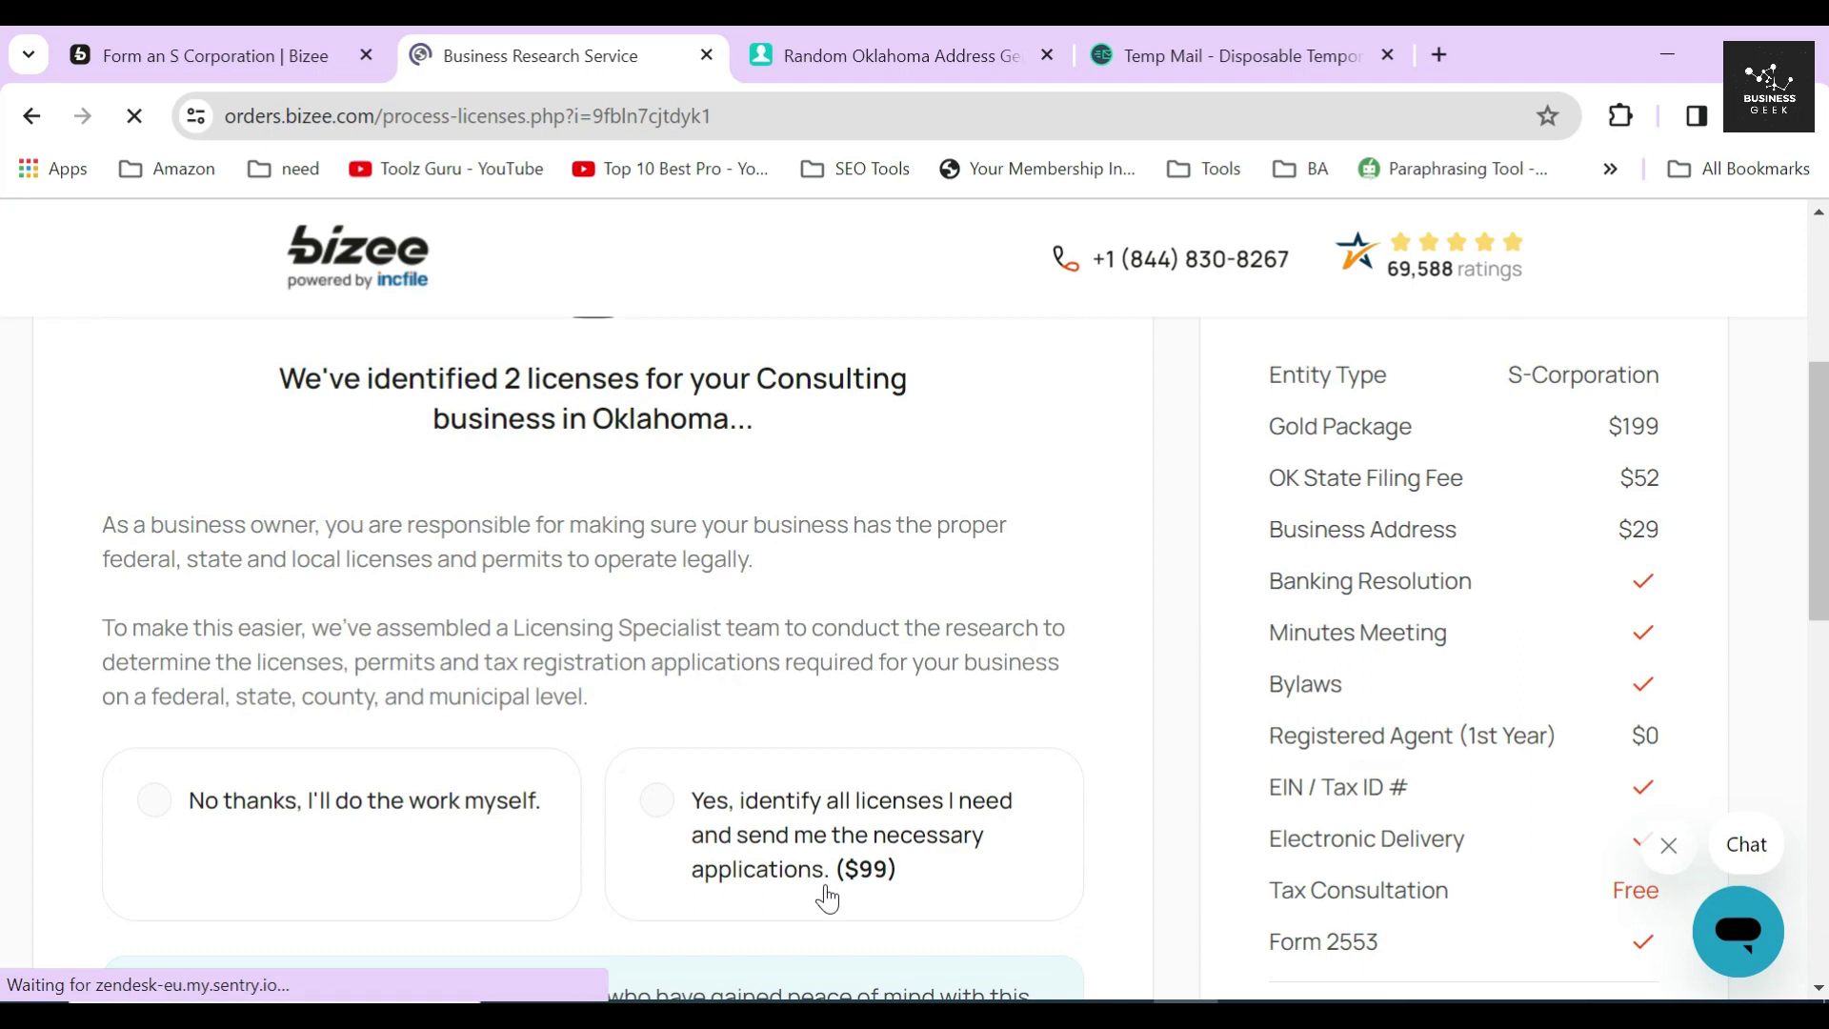
Choose 'No thanks, I'll do the work myself' over the $99 research, keeping $280, and continue.
left_click_drag(825, 888, 931, 882)
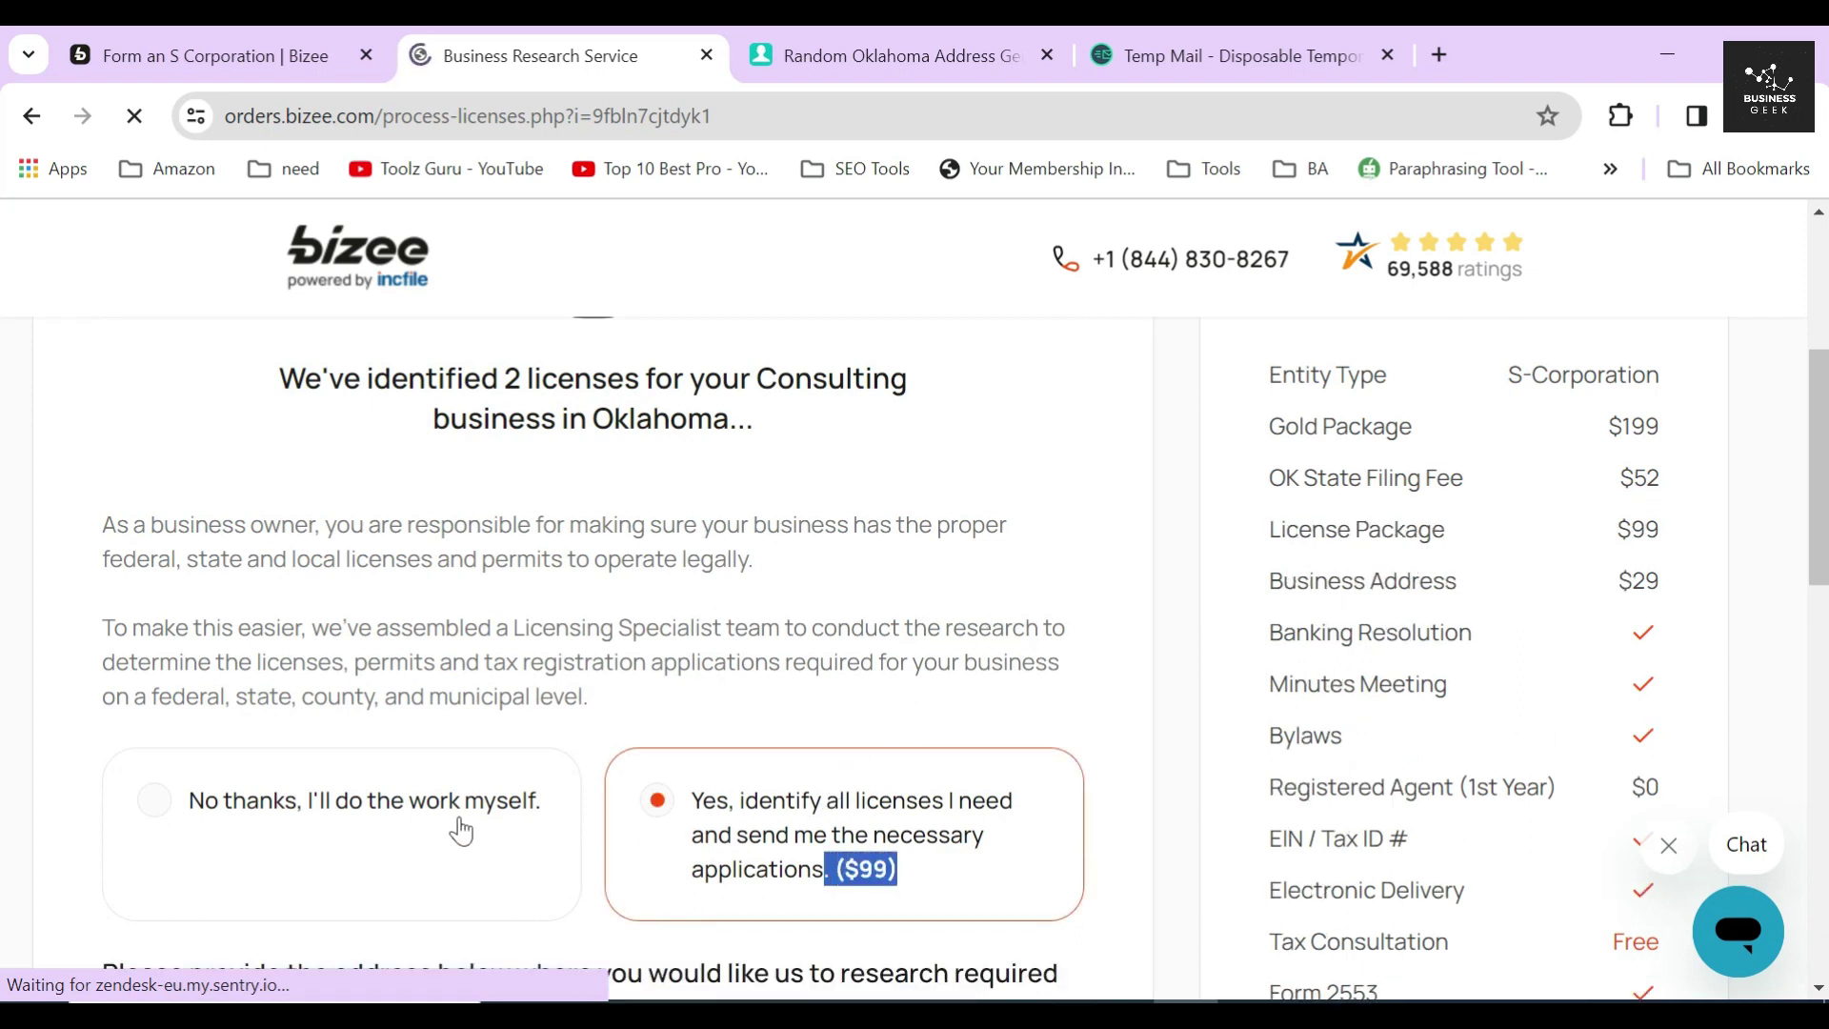
left_click(360, 810)
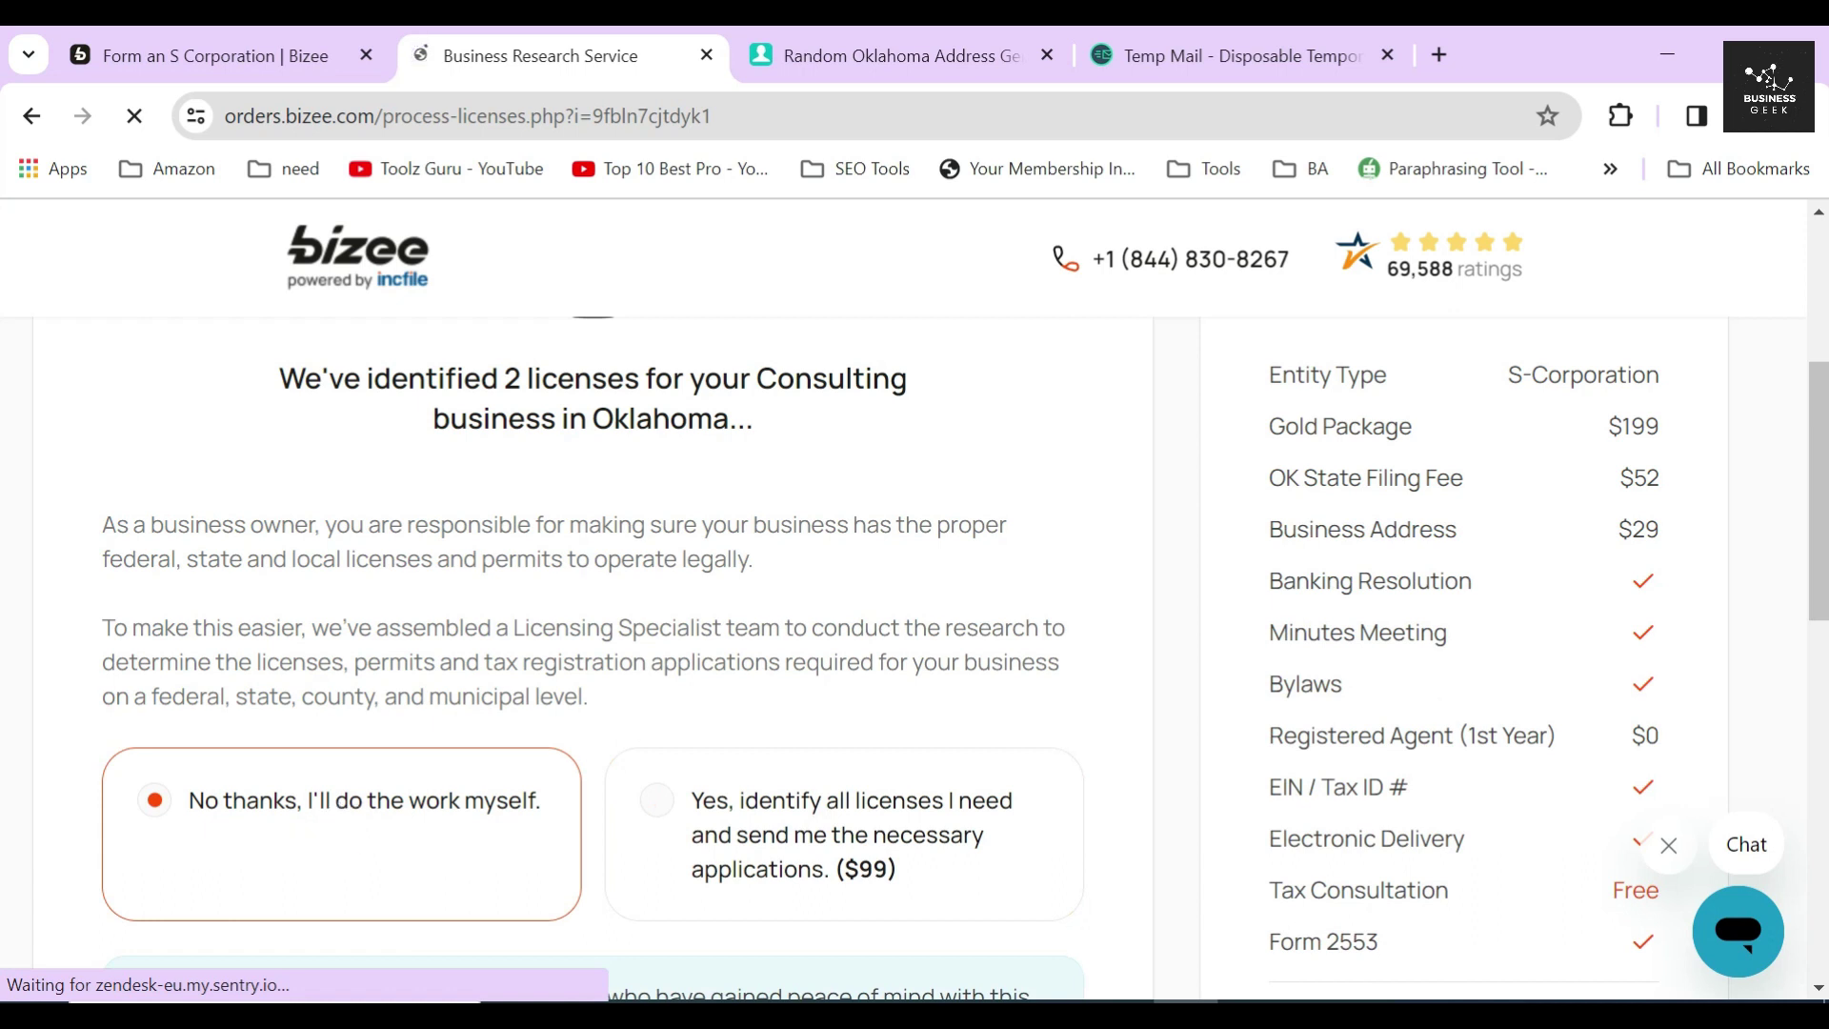
scroll(702, 641, "down", 3)
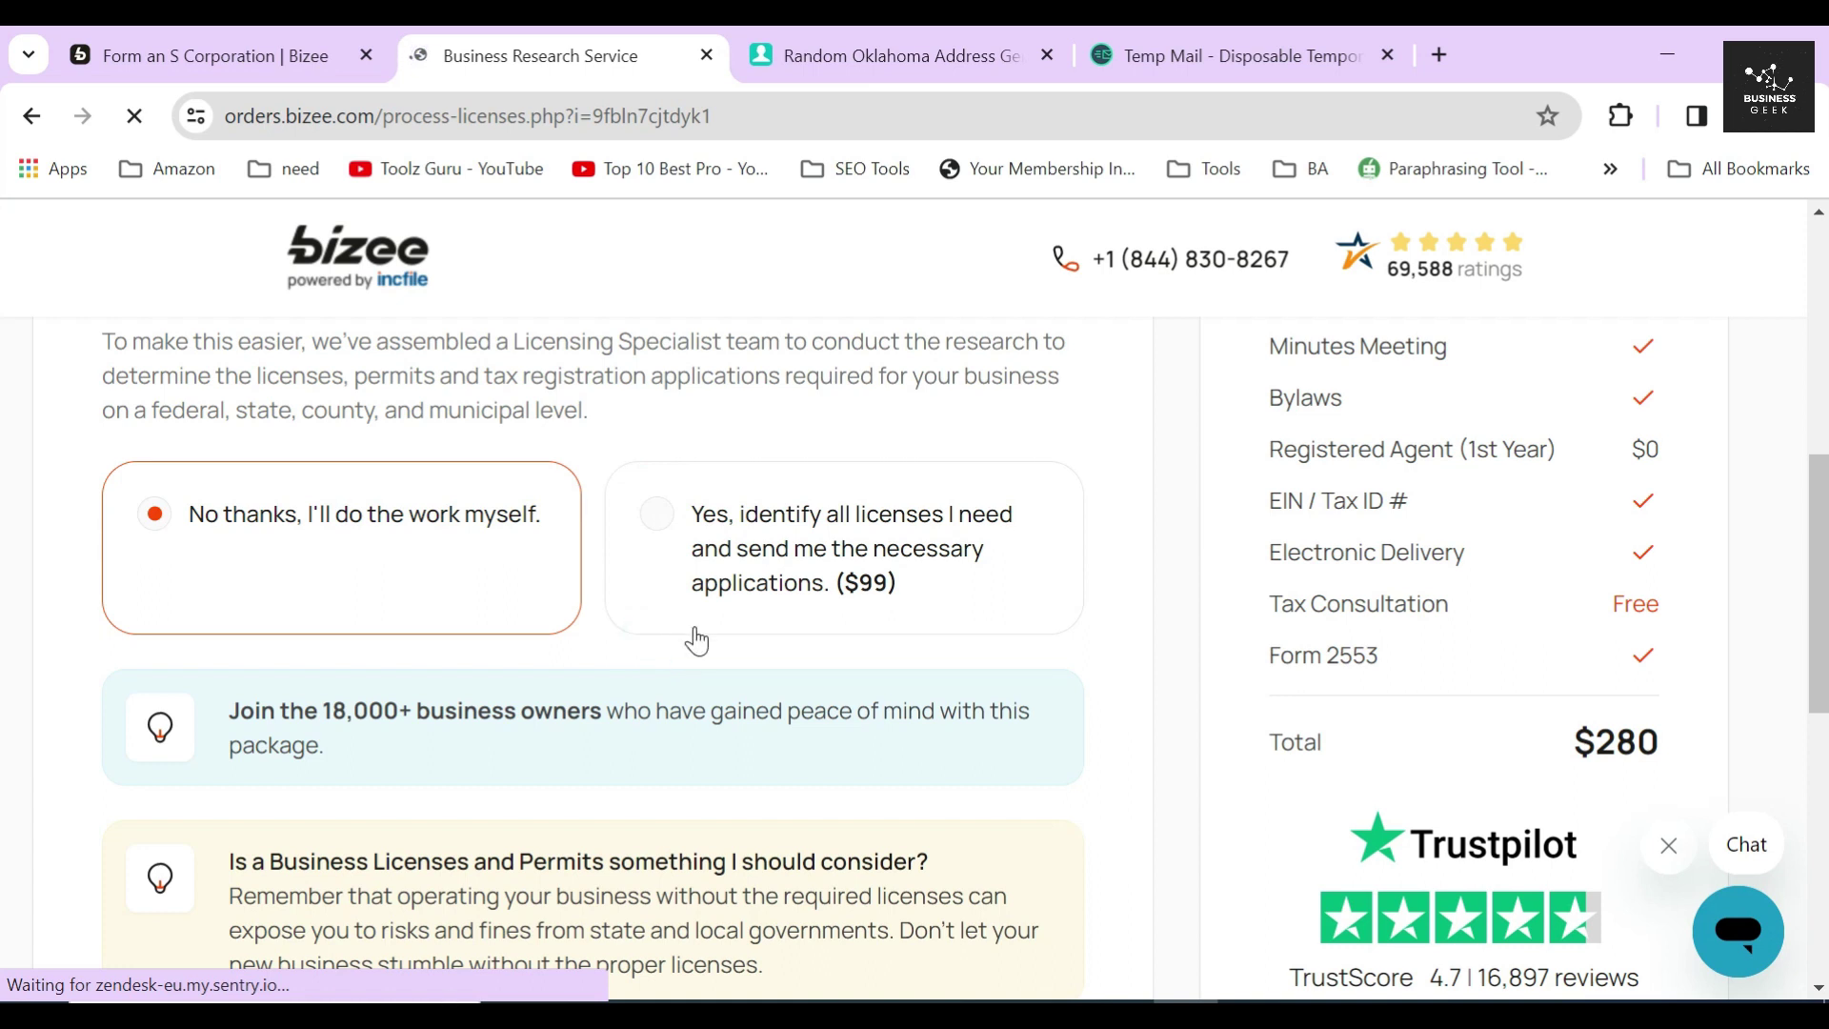
left_click_drag(231, 712, 359, 762)
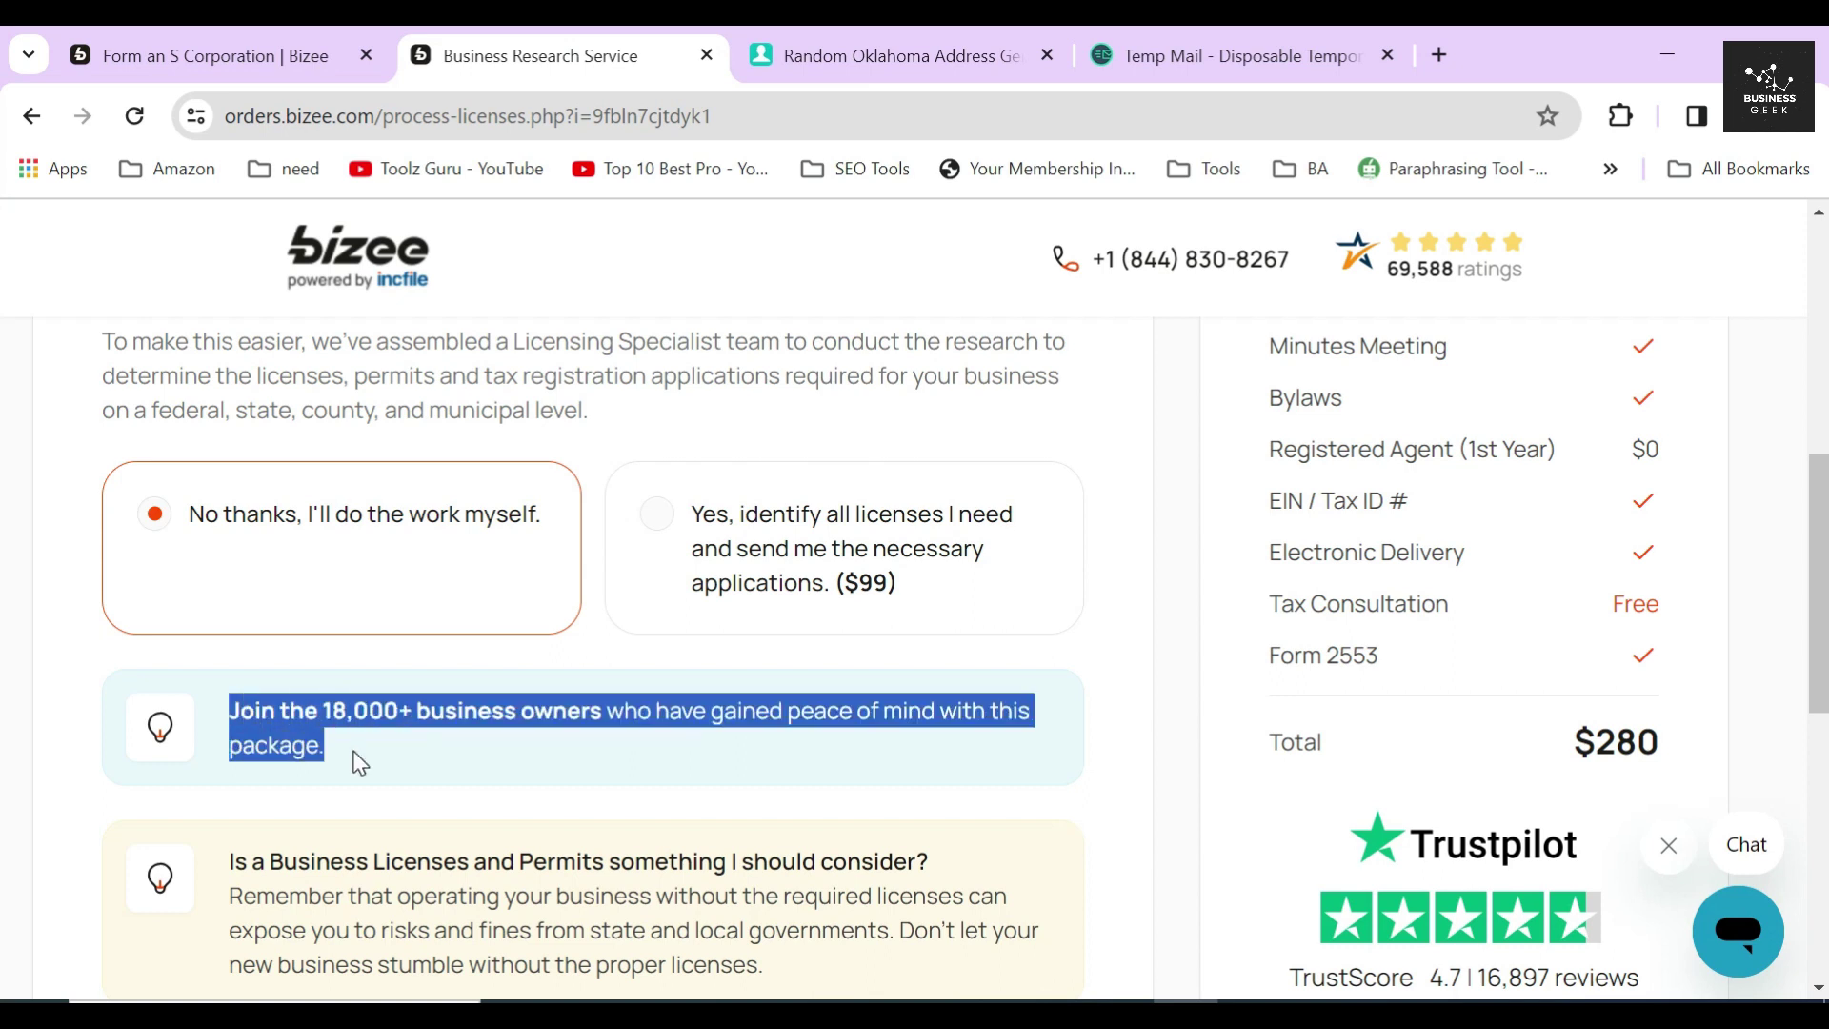
left_click(489, 768)
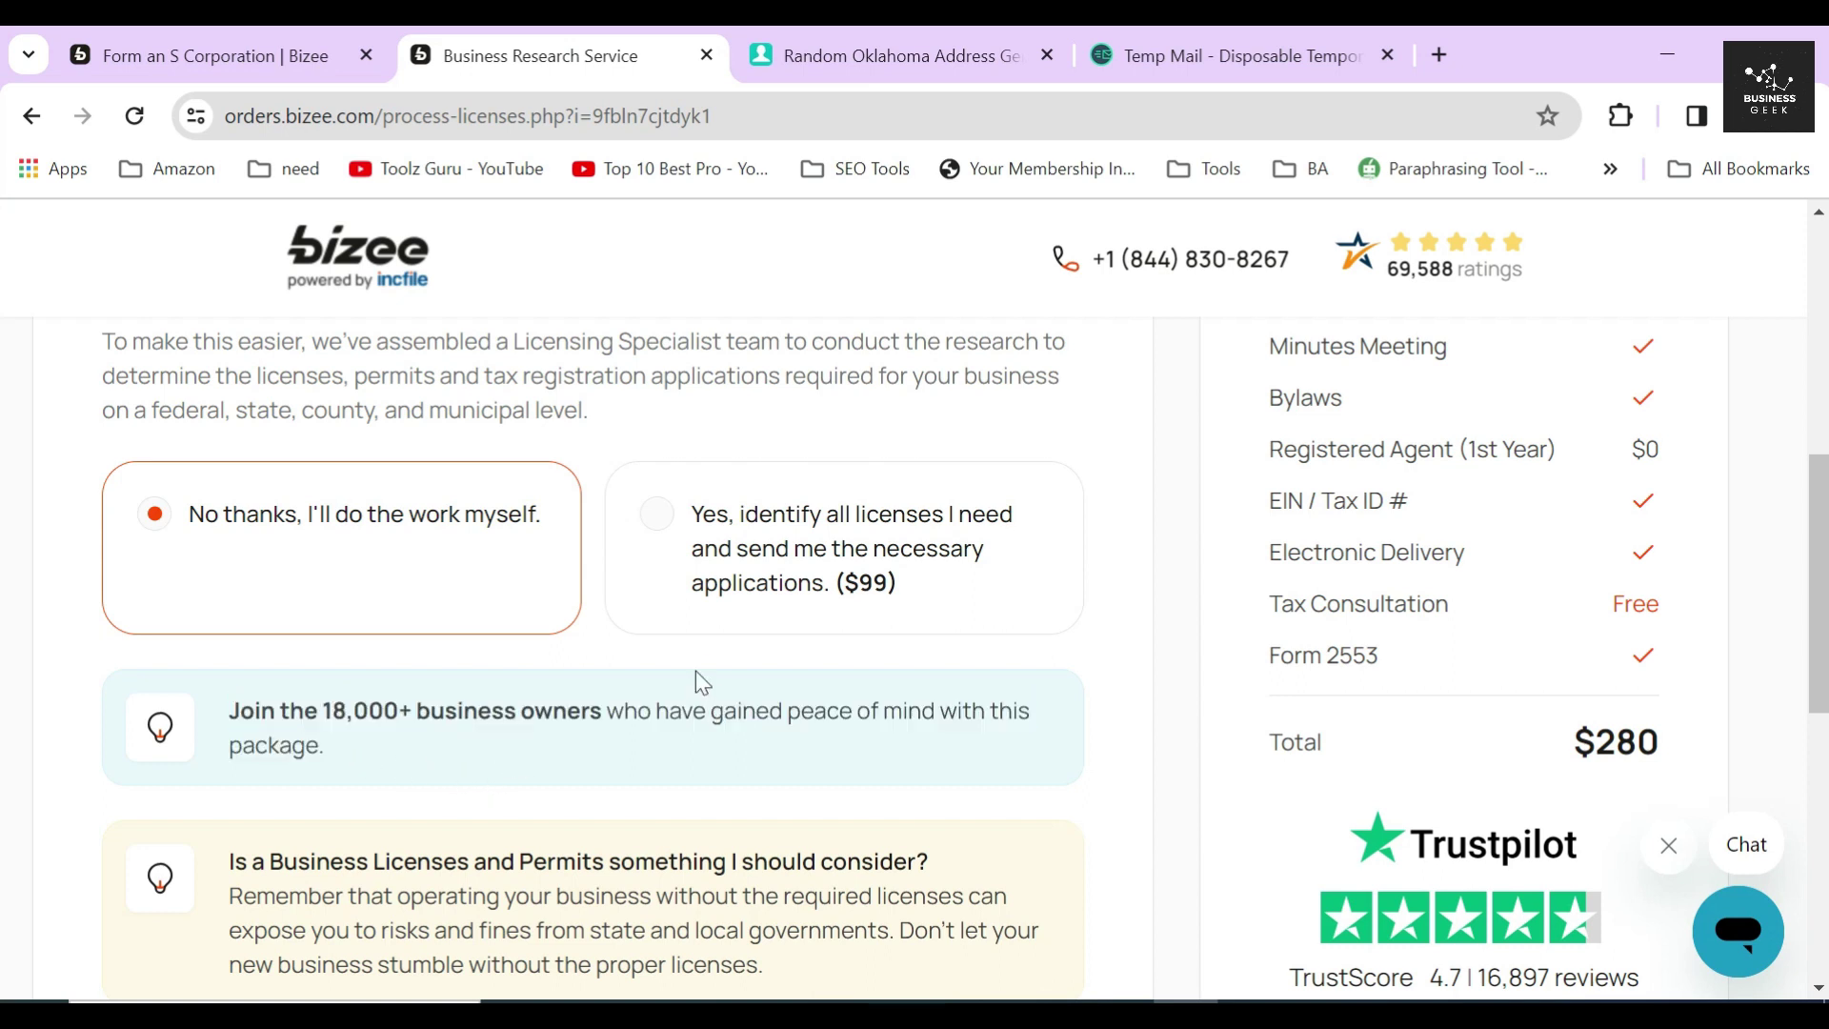
scroll(718, 656, "down", 3)
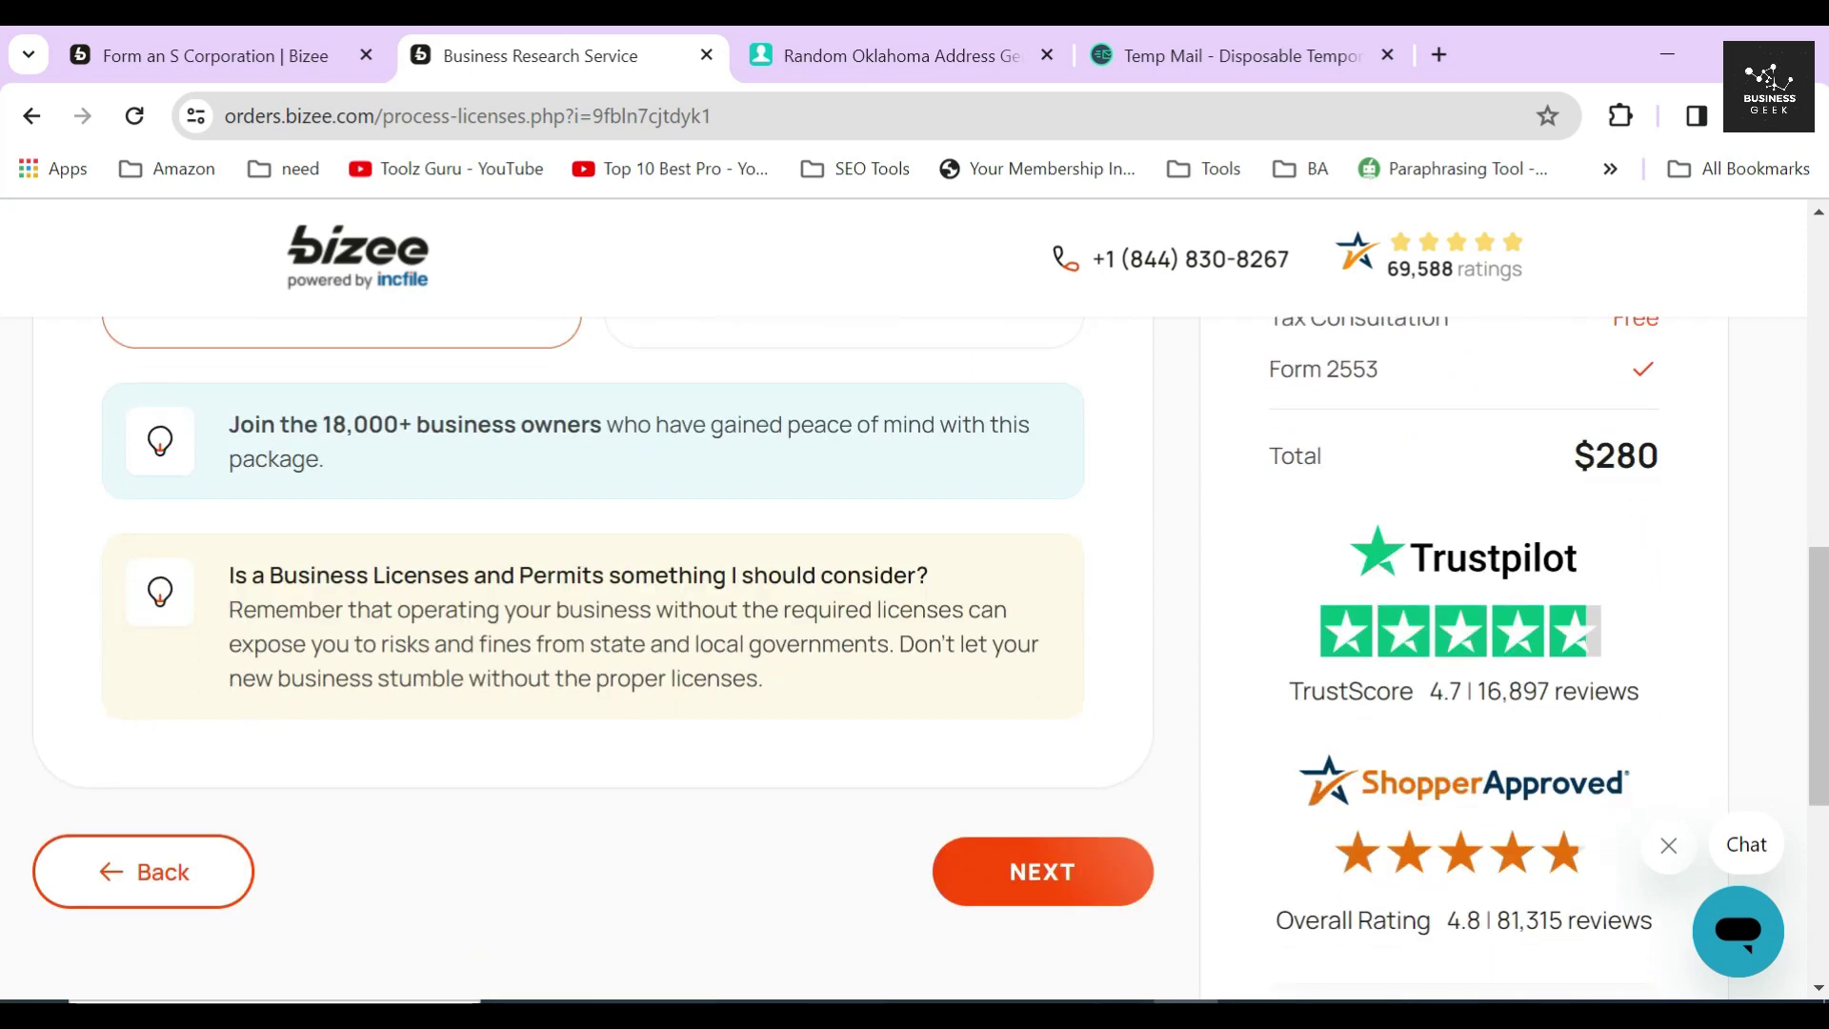
scroll(915, 657, "down", 2)
left_click(1054, 745)
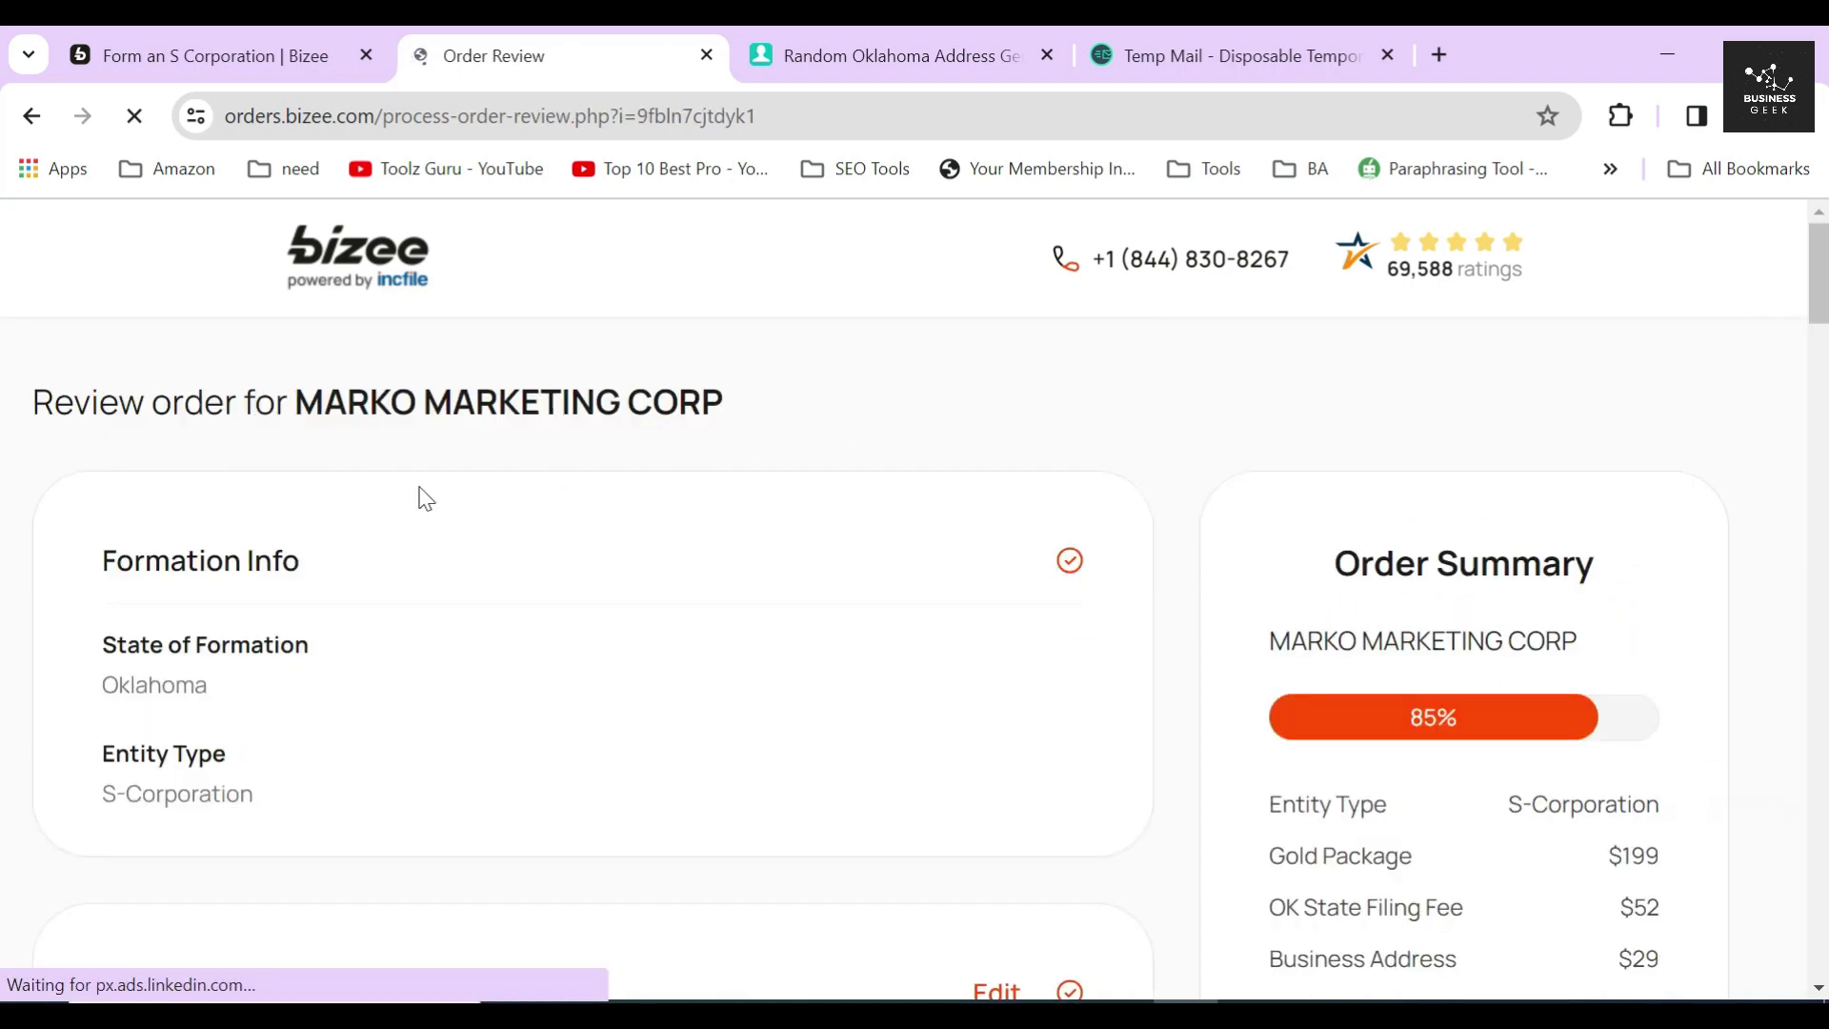
Review the Contact Info, Agent Info and Company Info sections of the order.
left_click_drag(93, 560, 360, 559)
scroll(362, 557, "down", 3)
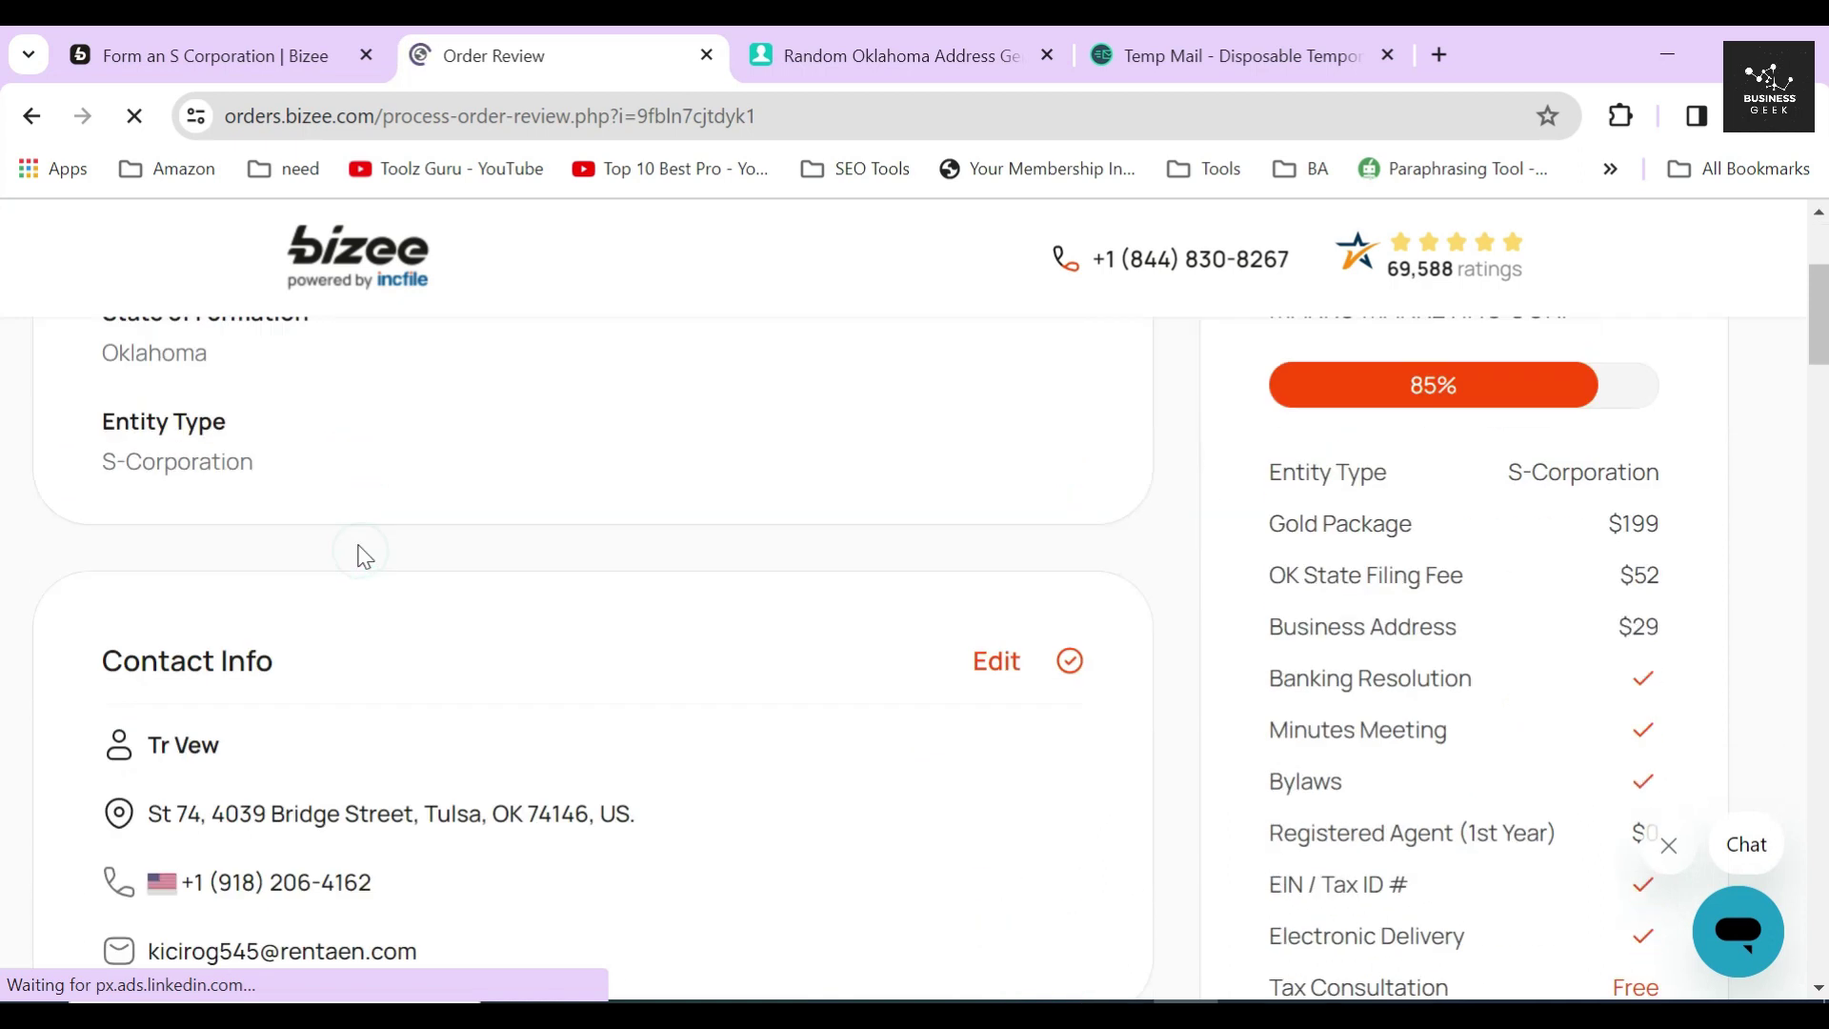
left_click_drag(83, 554, 308, 555)
left_click(354, 543)
scroll(354, 544, "down", 2)
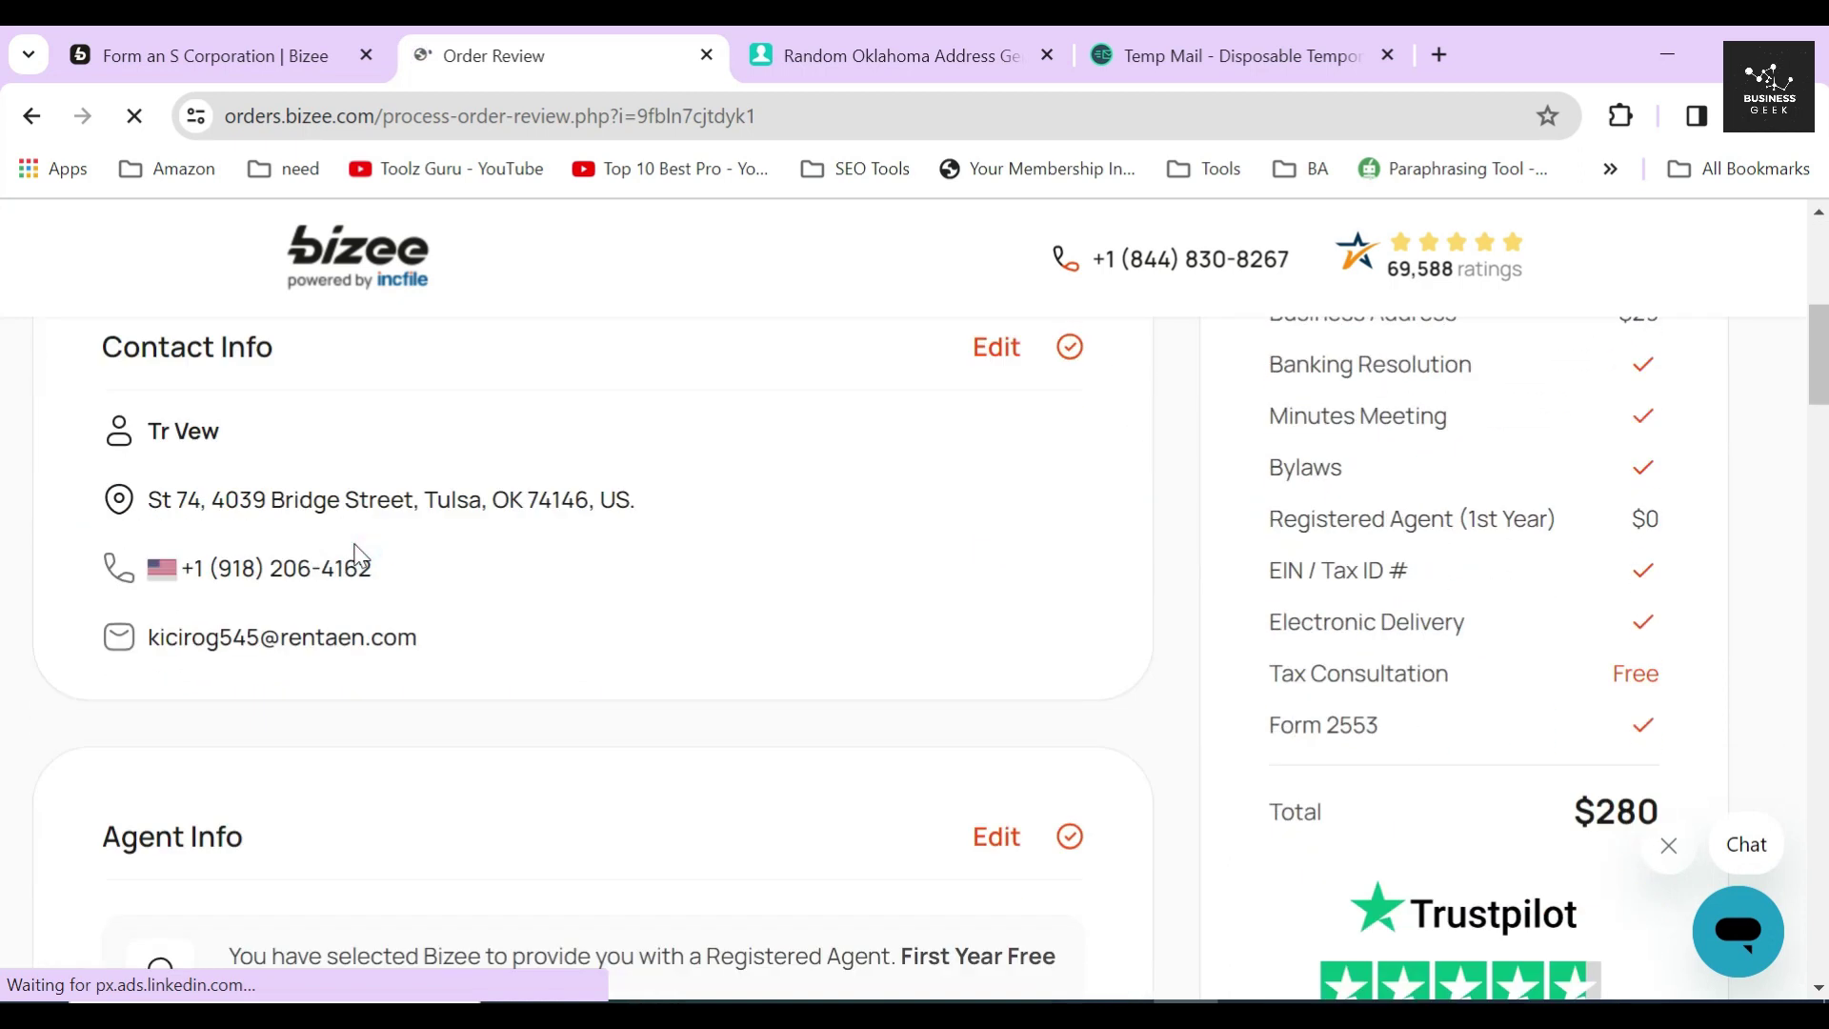
scroll(355, 556, "down", 2)
left_click_drag(85, 628, 245, 624)
left_click(294, 606)
scroll(286, 608, "down", 4)
left_click_drag(84, 569, 380, 579)
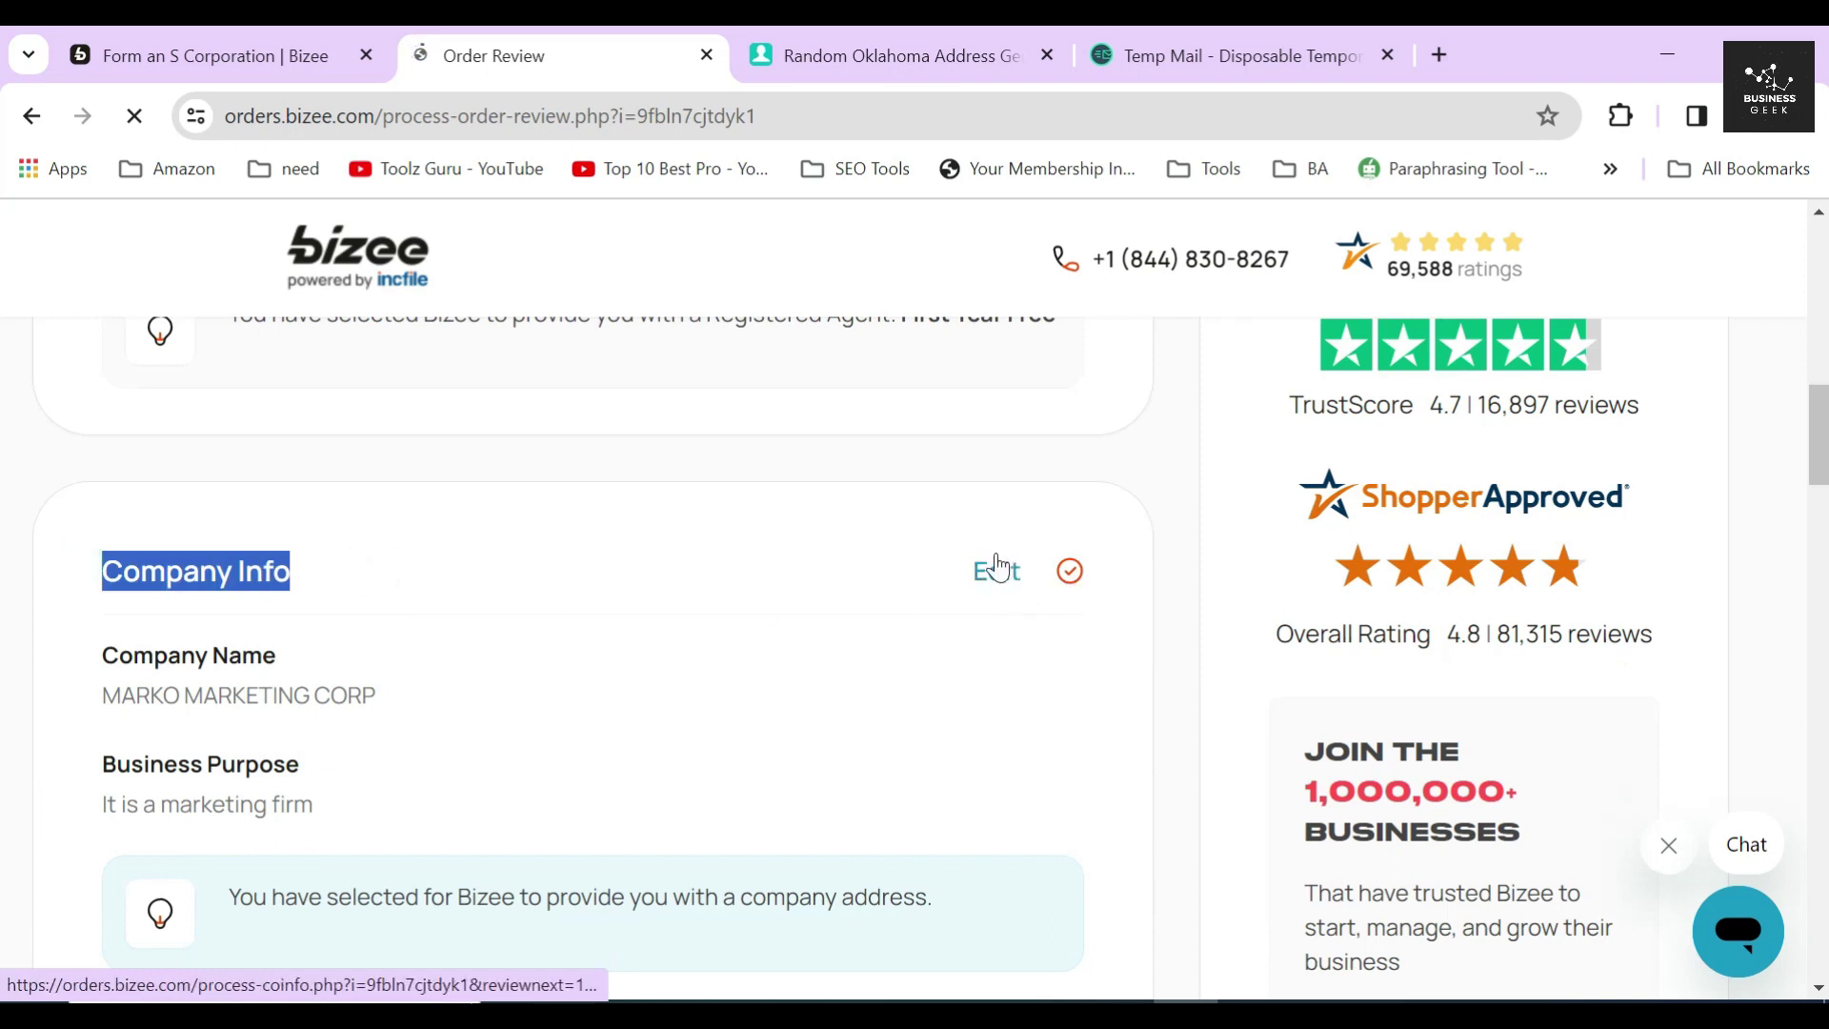
left_click(720, 573)
Review the director, shareholder and officer details, then go on to payment.
scroll(705, 583, "down", 5)
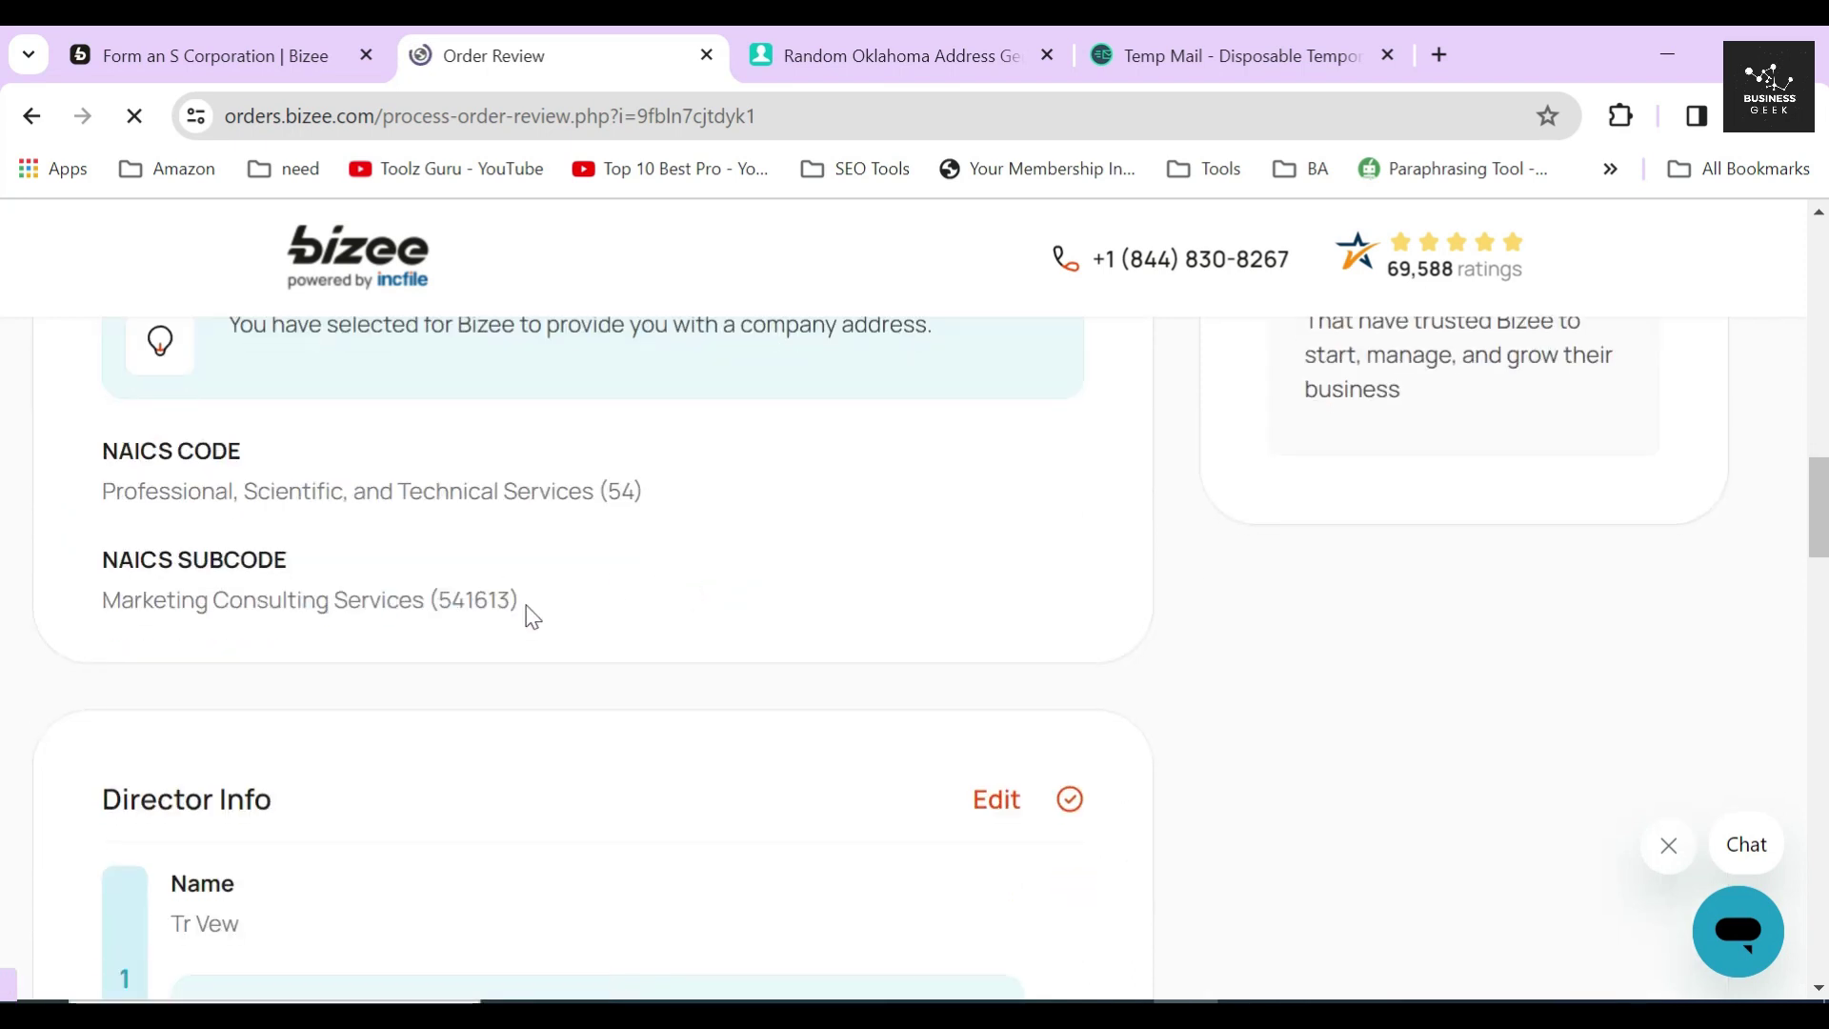
scroll(523, 543, "down", 6)
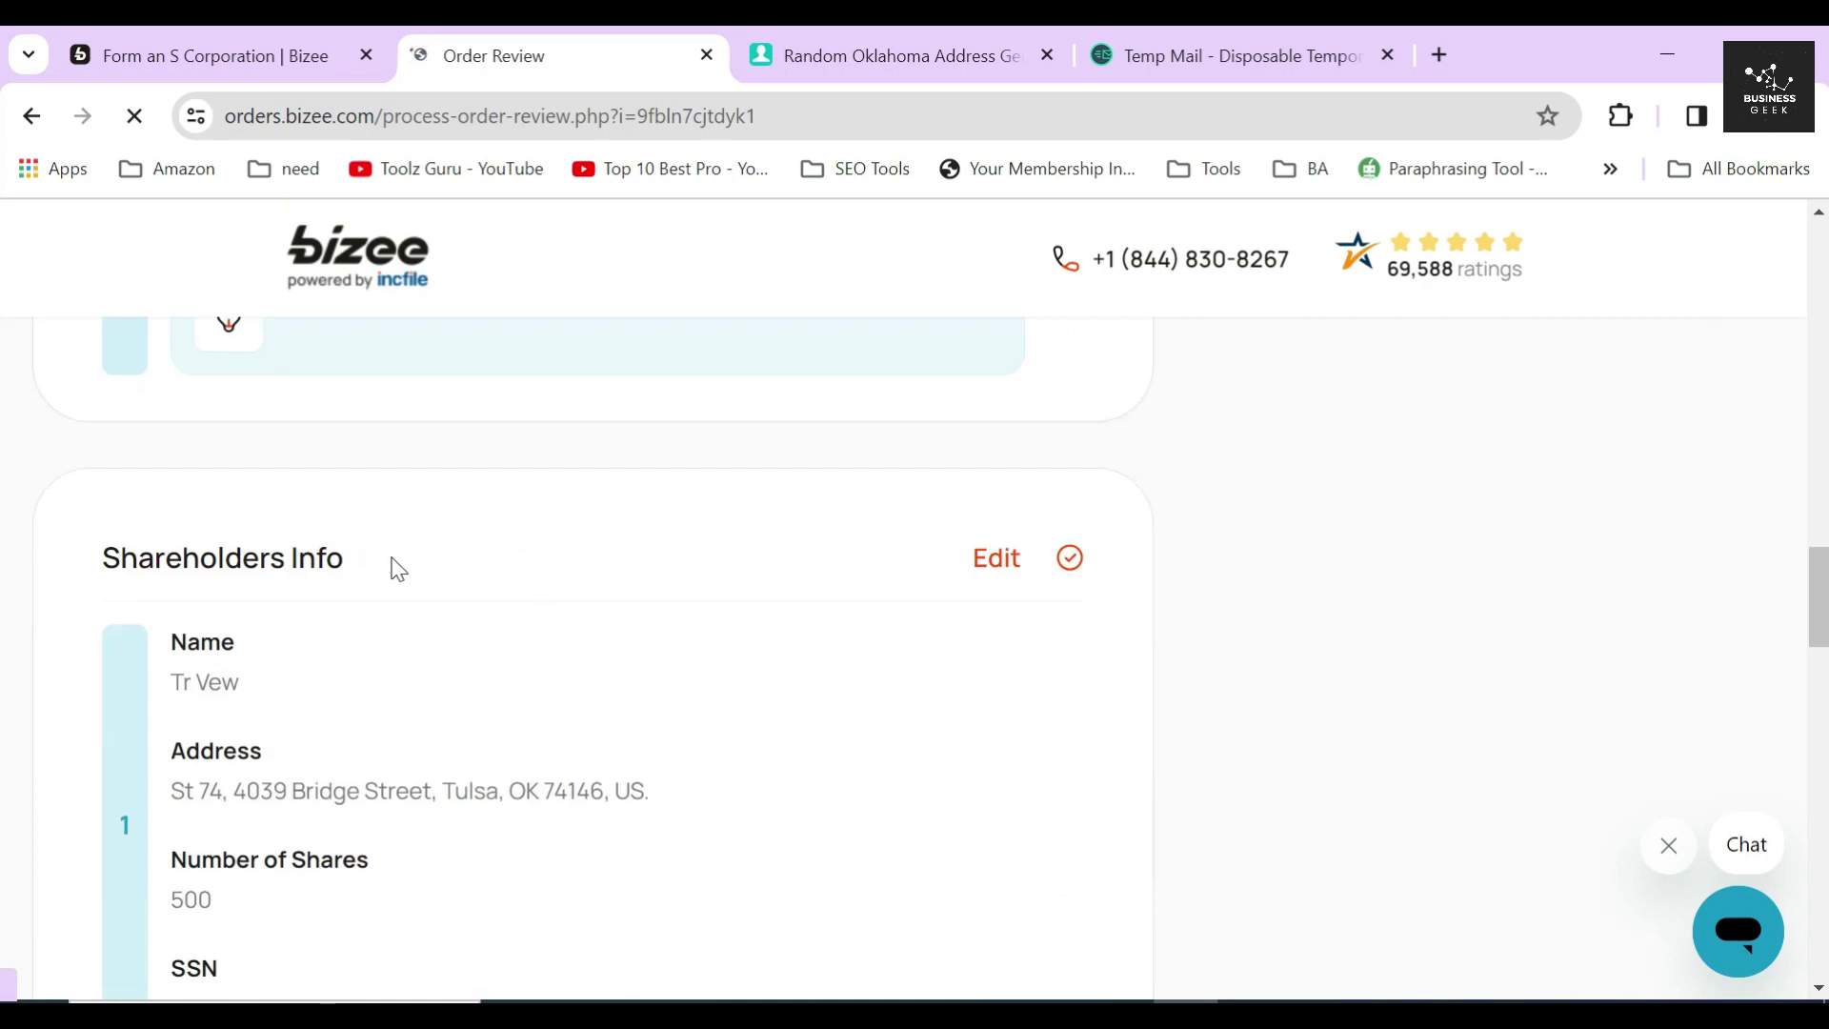
scroll(523, 562, "down", 12)
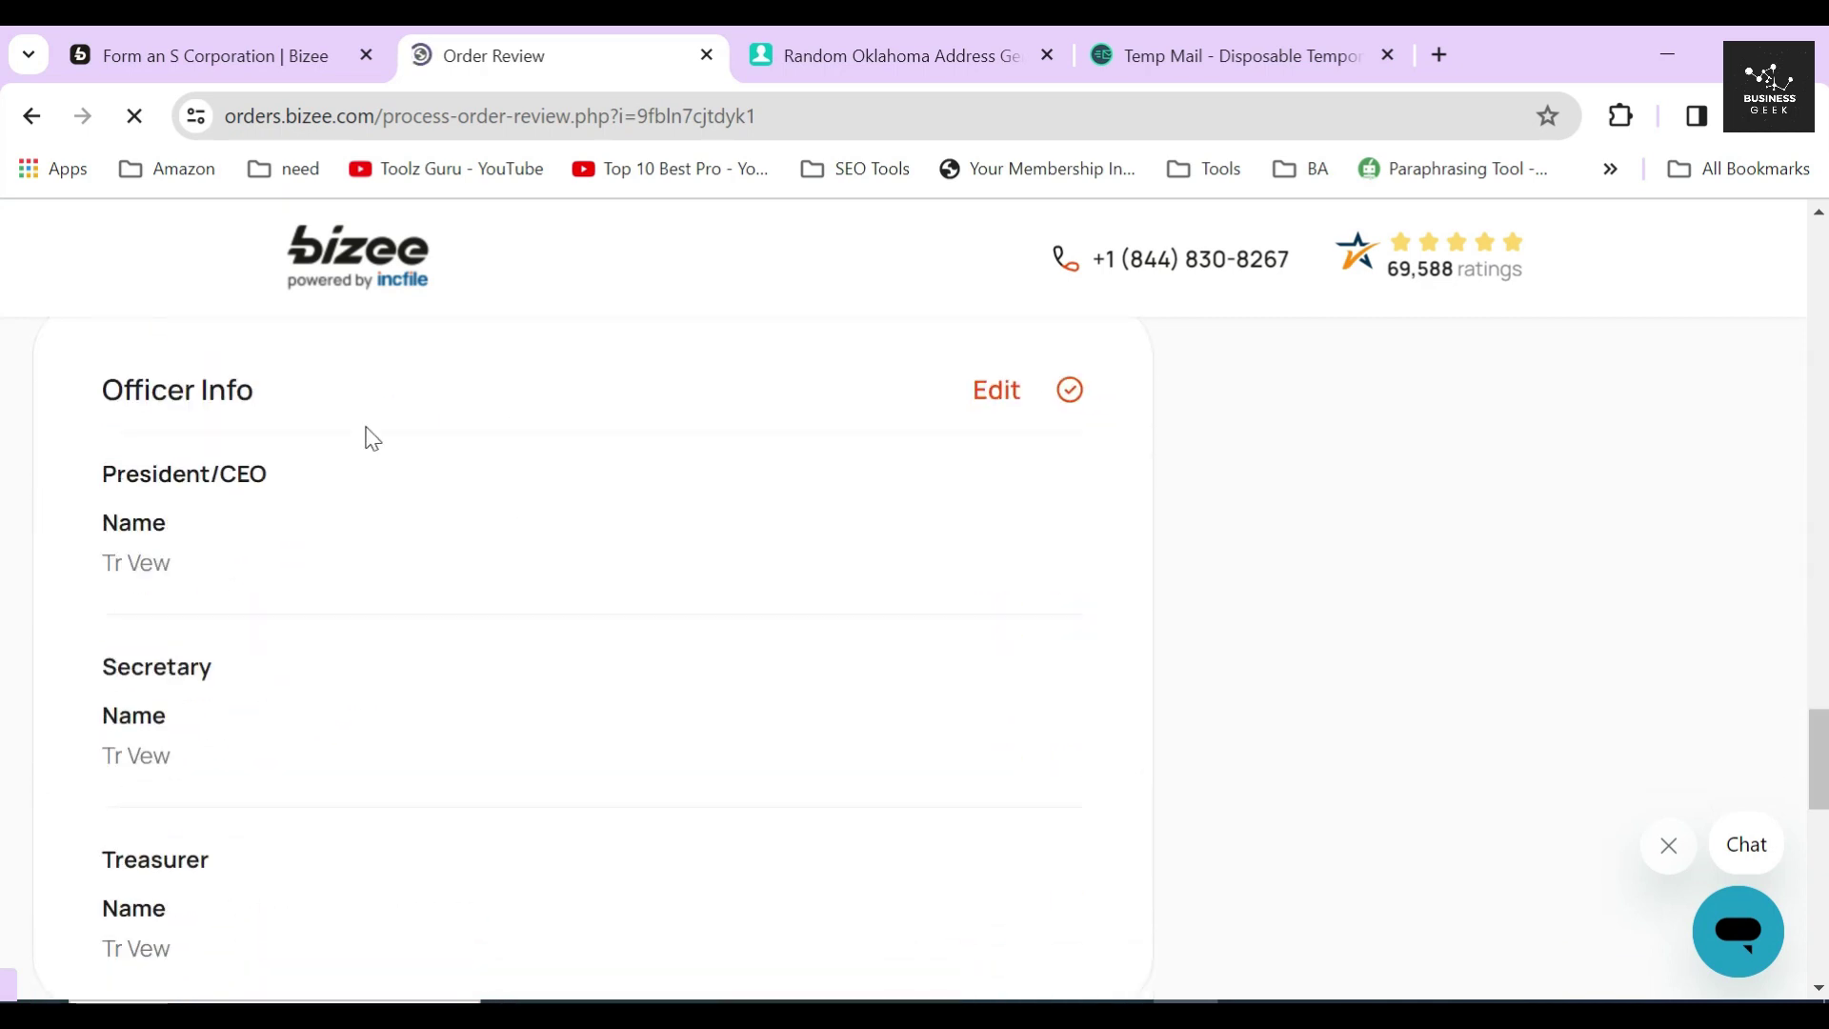
scroll(563, 539, "down", 8)
scroll(861, 584, "down", 6)
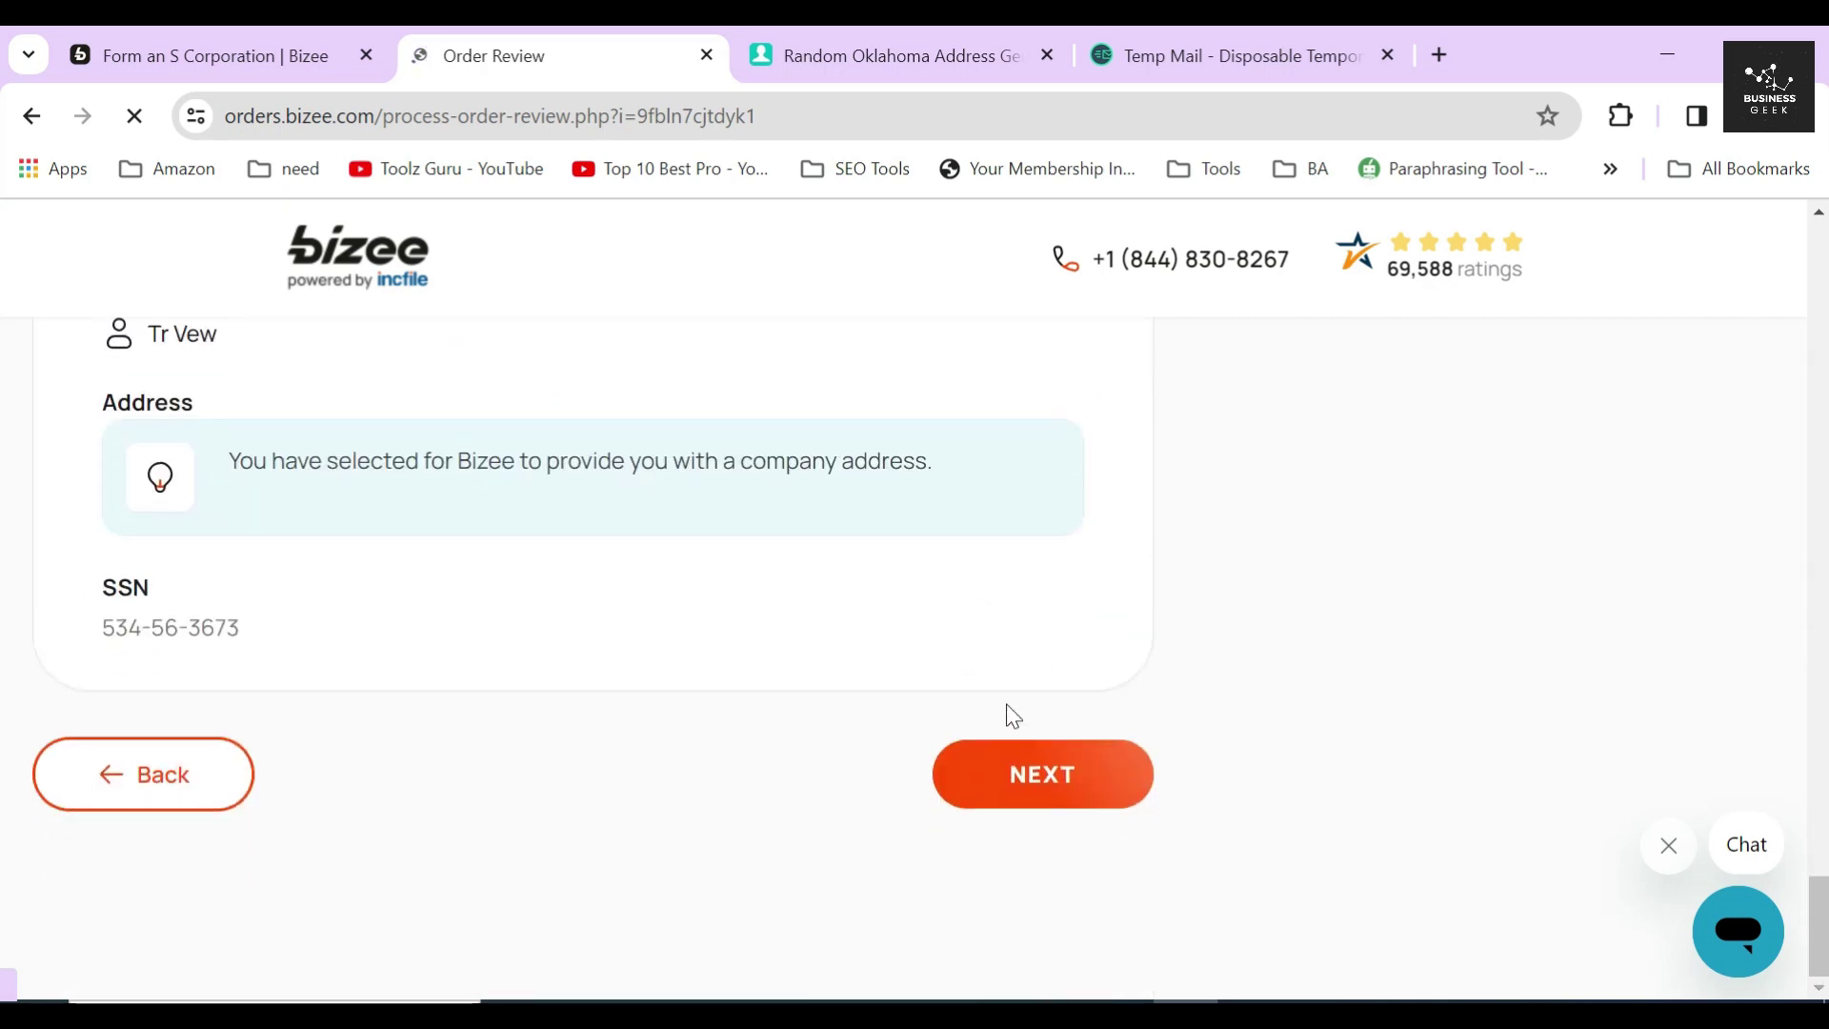
left_click(1018, 774)
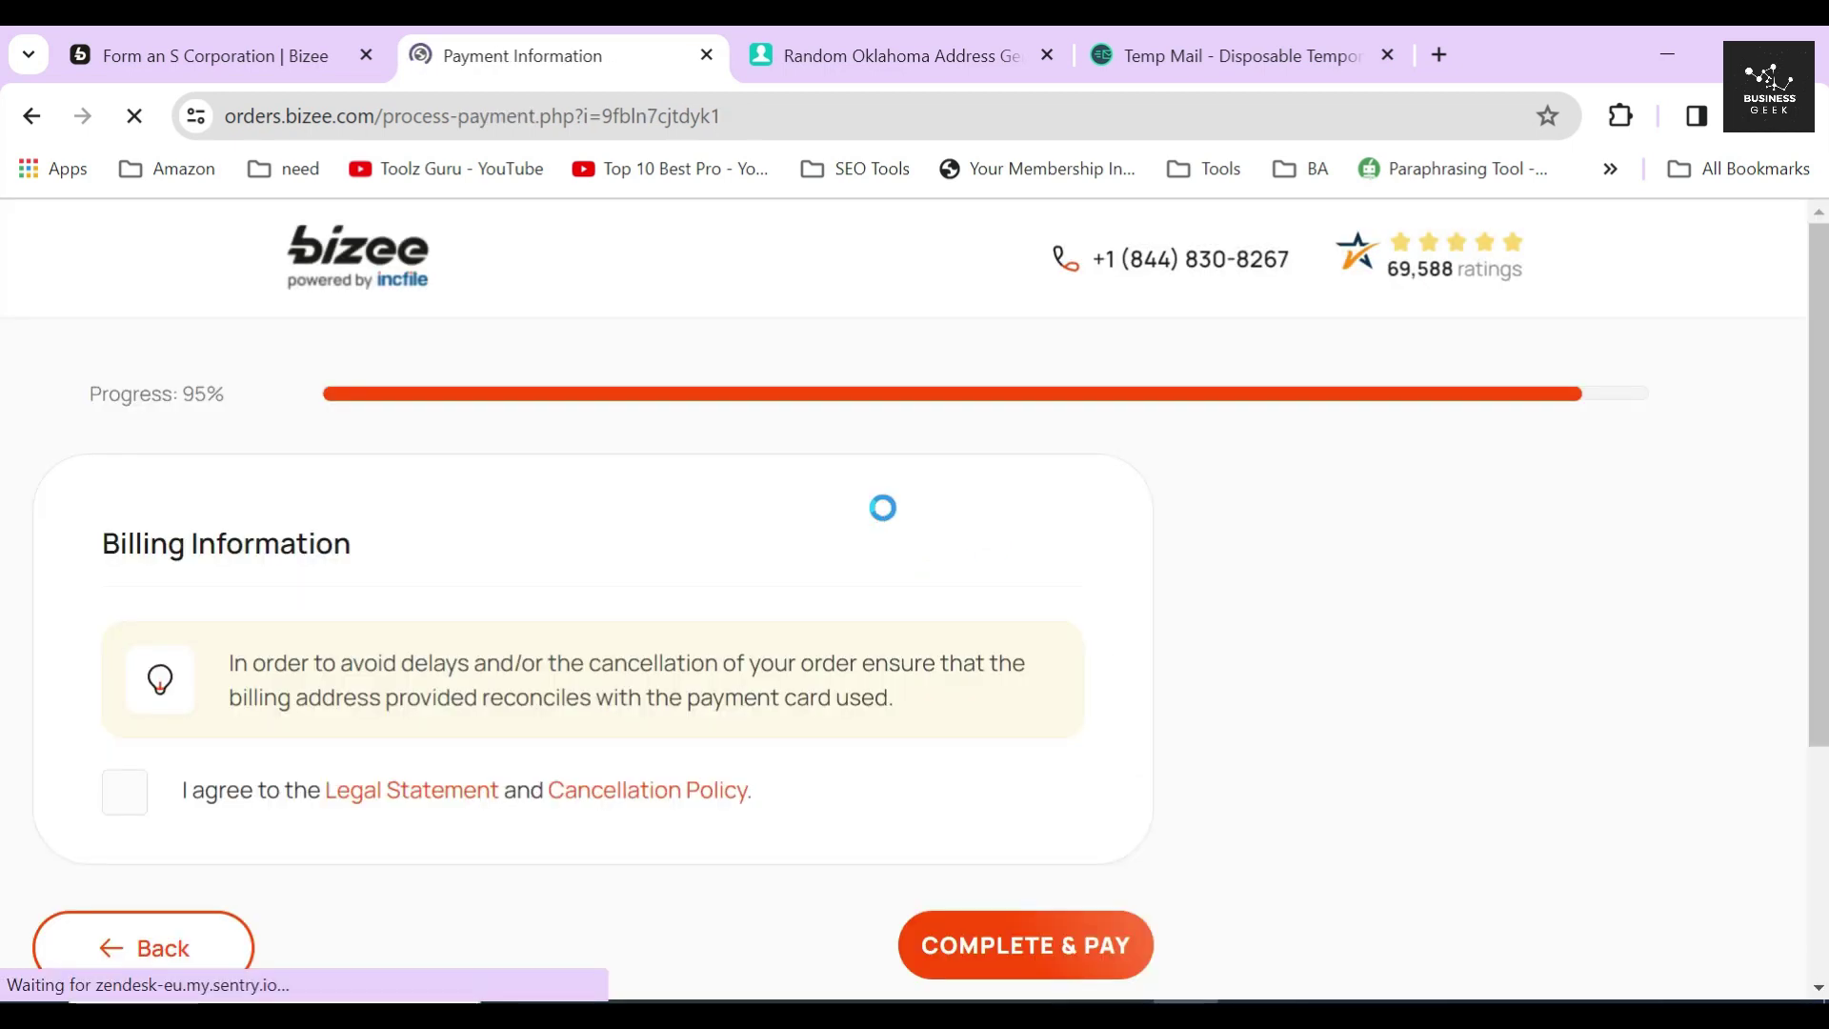
left_click_drag(1335, 550, 1593, 554)
scroll(1486, 666, "down", 7)
left_click_drag(1513, 653, 1695, 654)
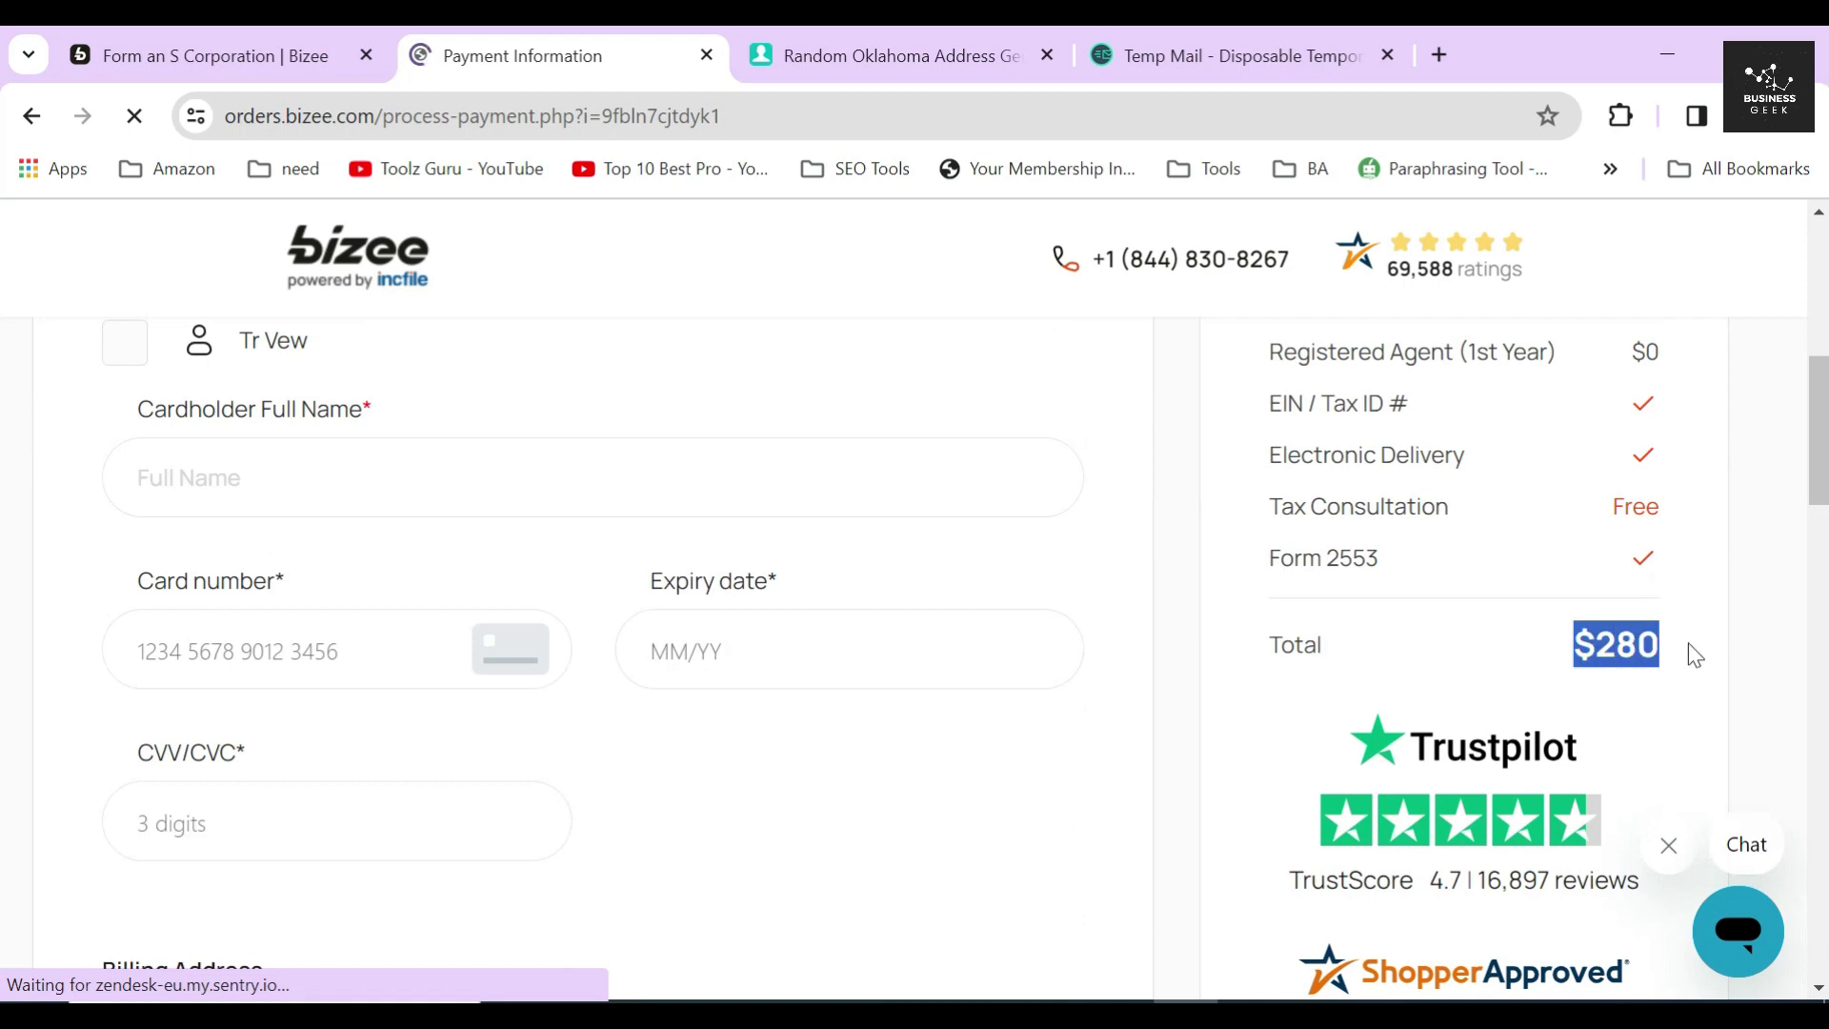
scroll(857, 495, "up", 7)
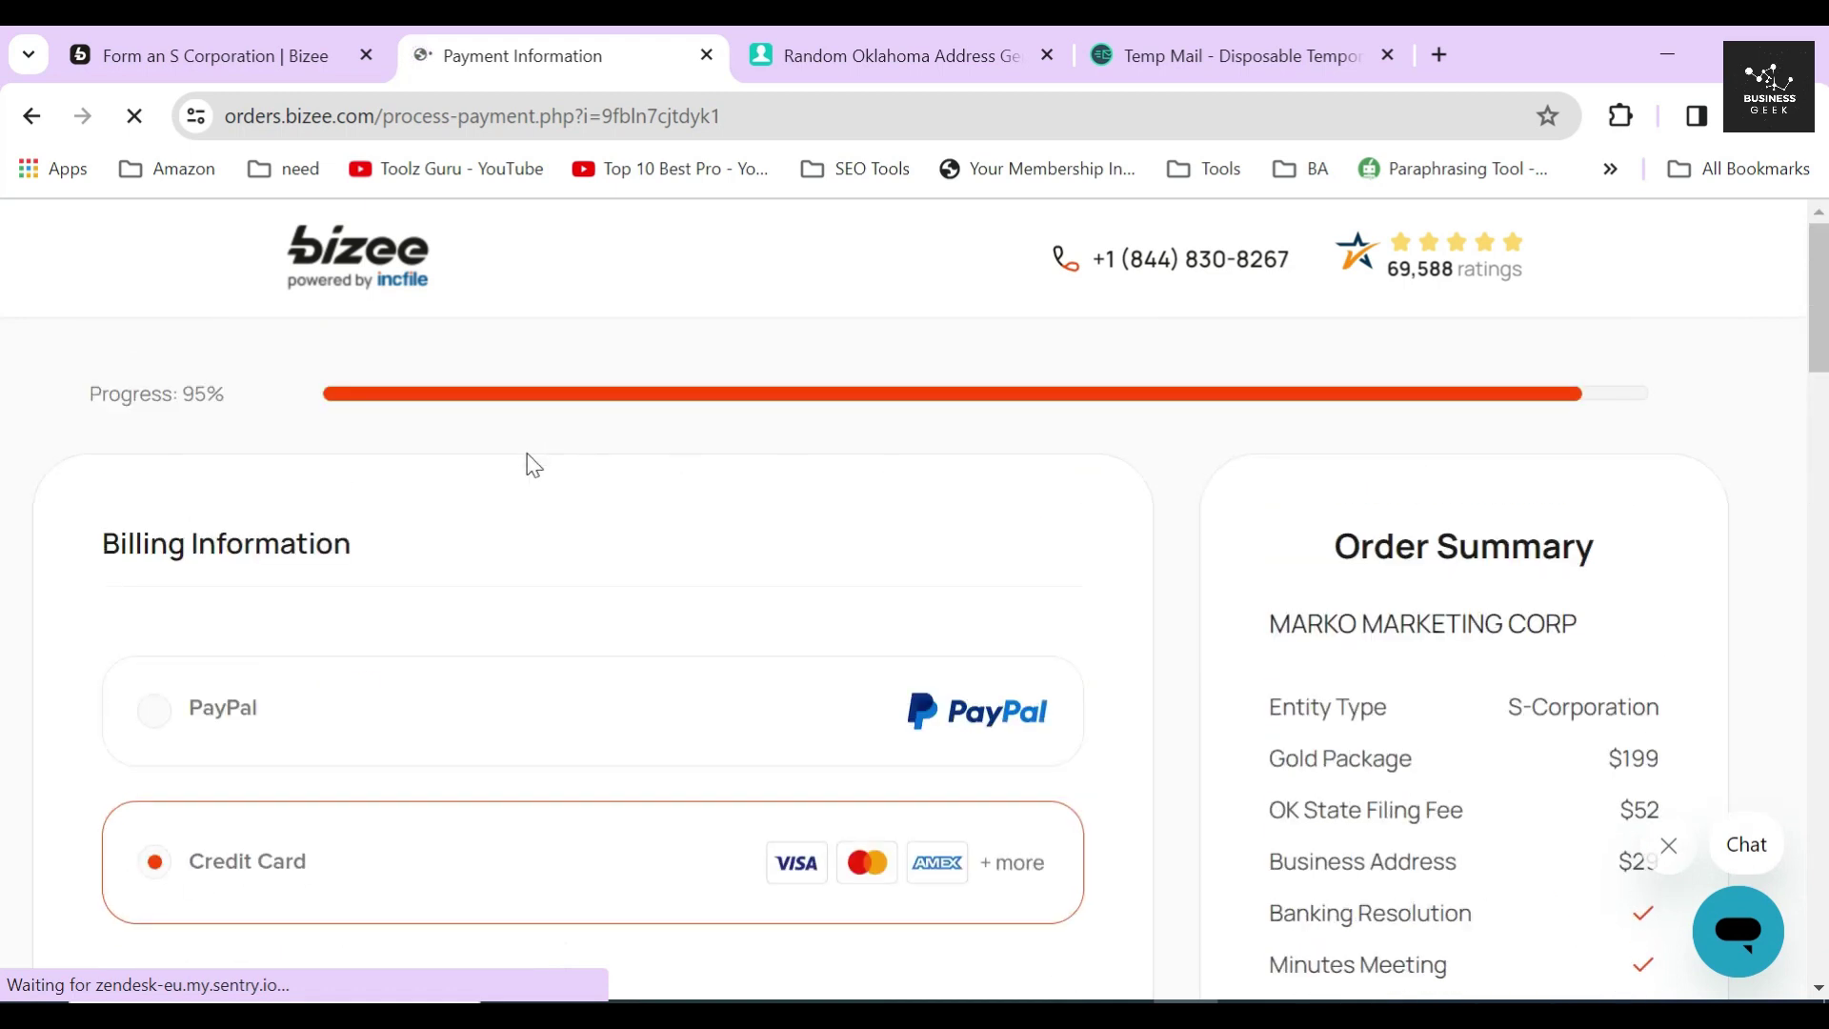
left_click_drag(77, 549, 387, 547)
scroll(165, 458, "down", 3)
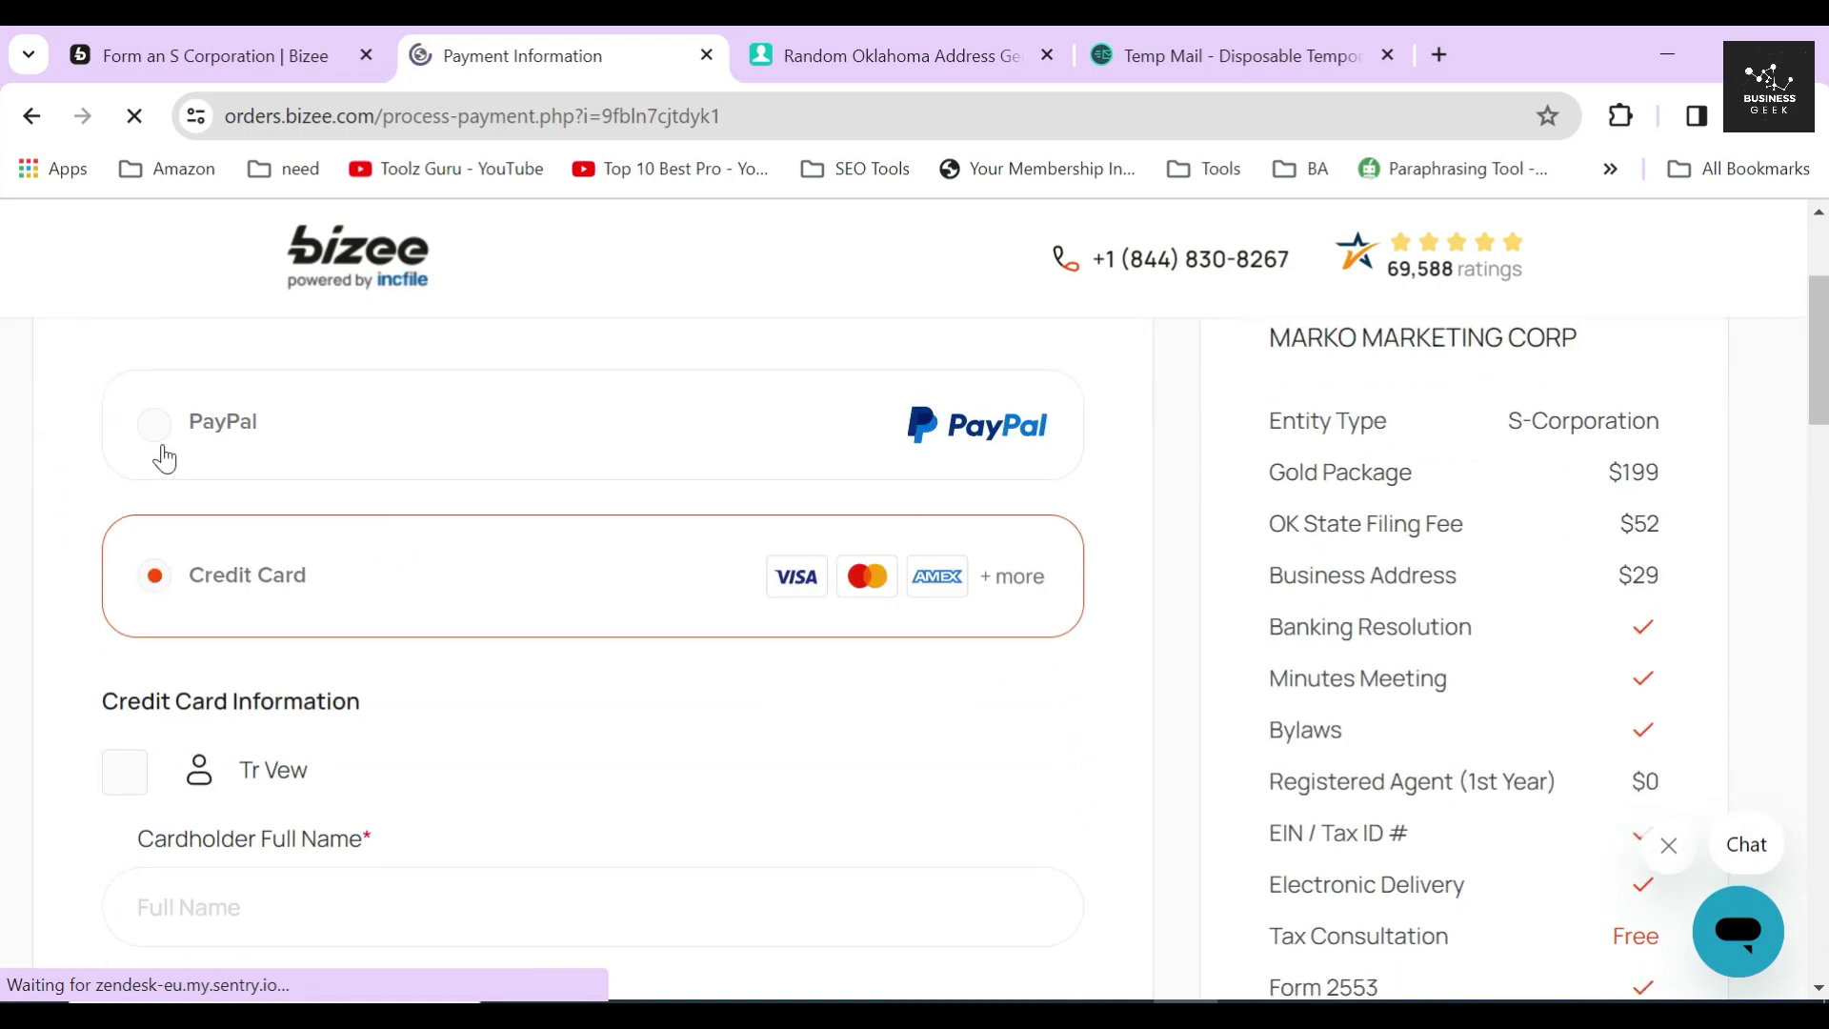
left_click(66, 560)
left_click(937, 490)
left_click(932, 672)
left_click_drag(93, 693, 398, 710)
scroll(902, 604, "down", 20)
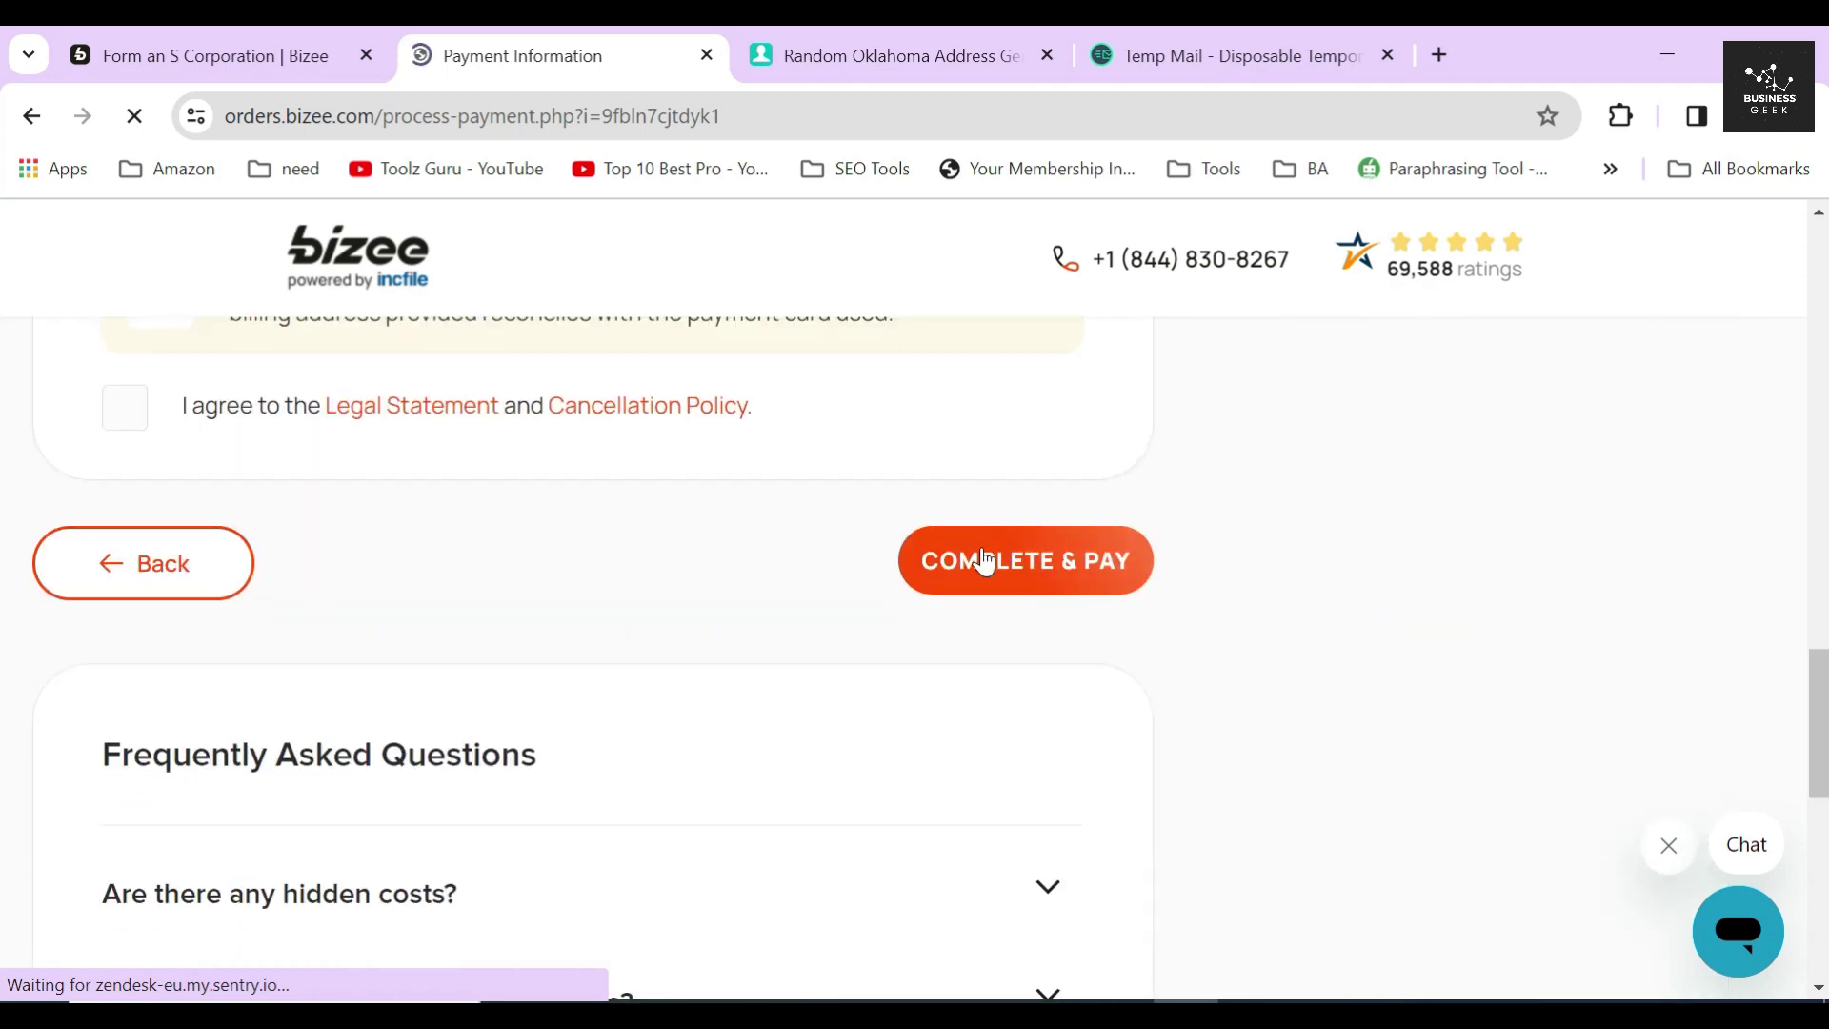
scroll(1365, 551, "up", 10)
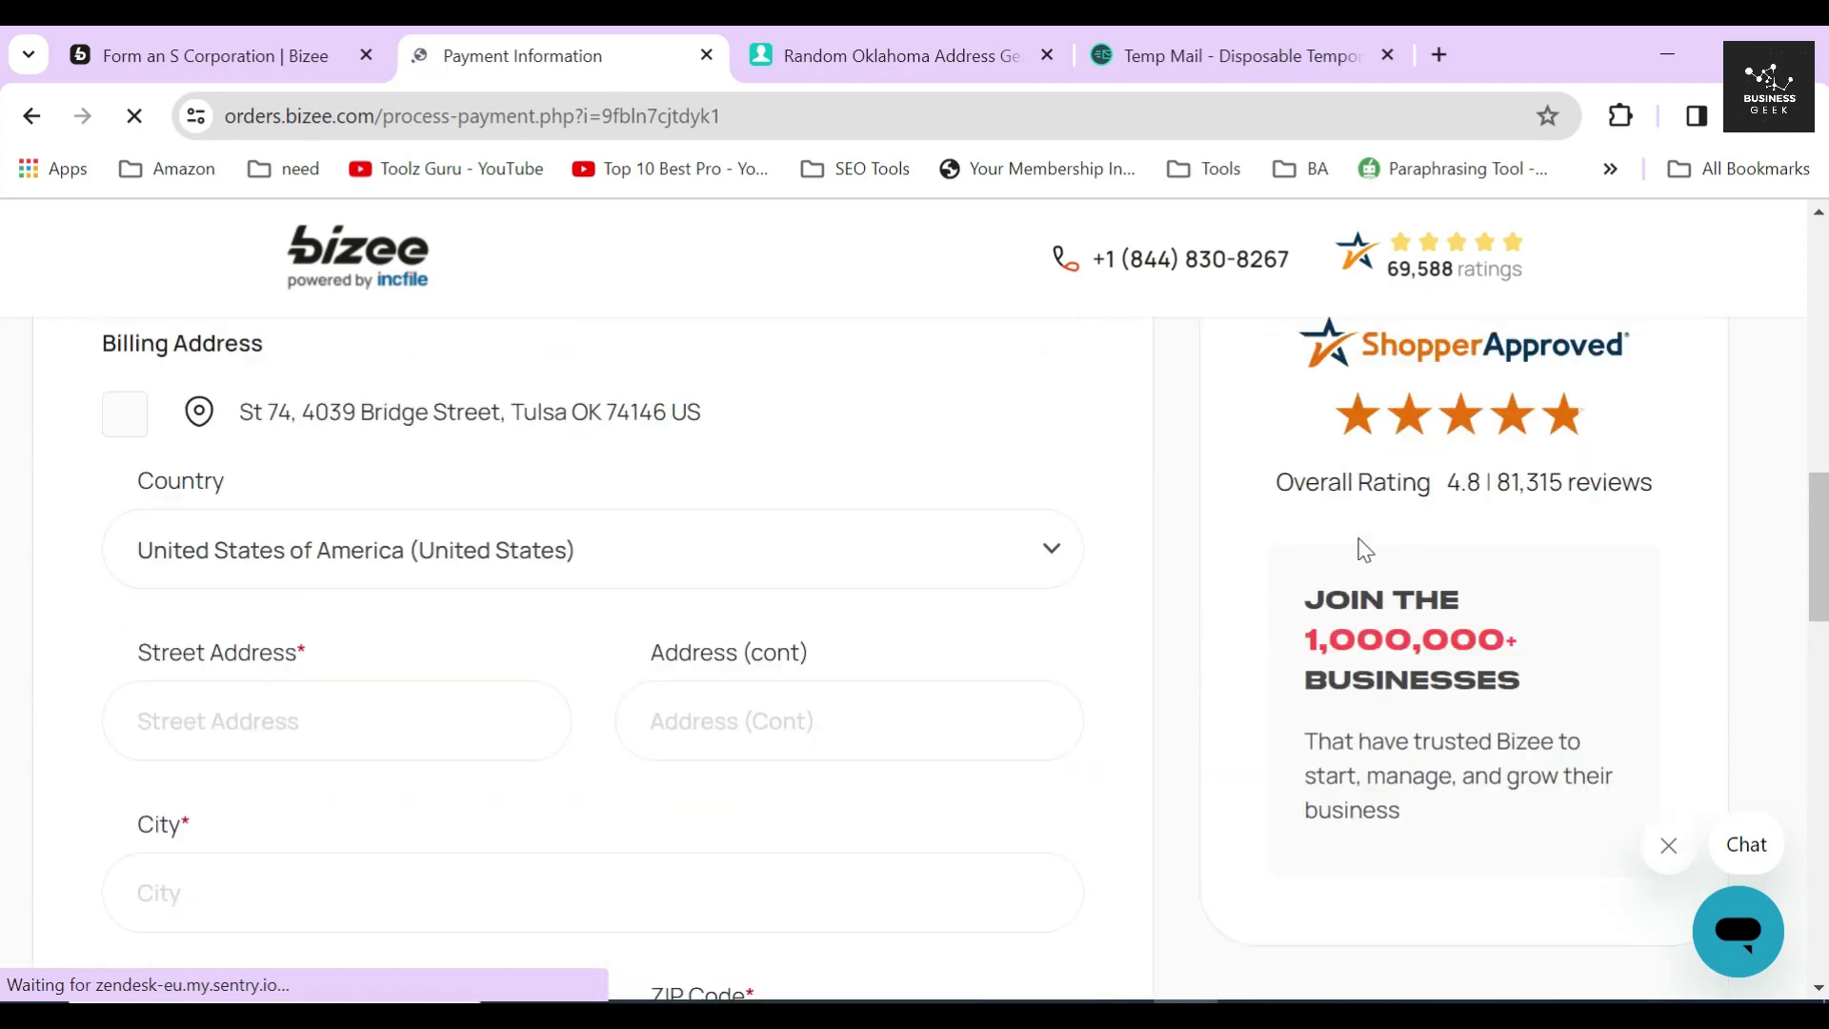
left_click_drag(1486, 513, 1687, 503)
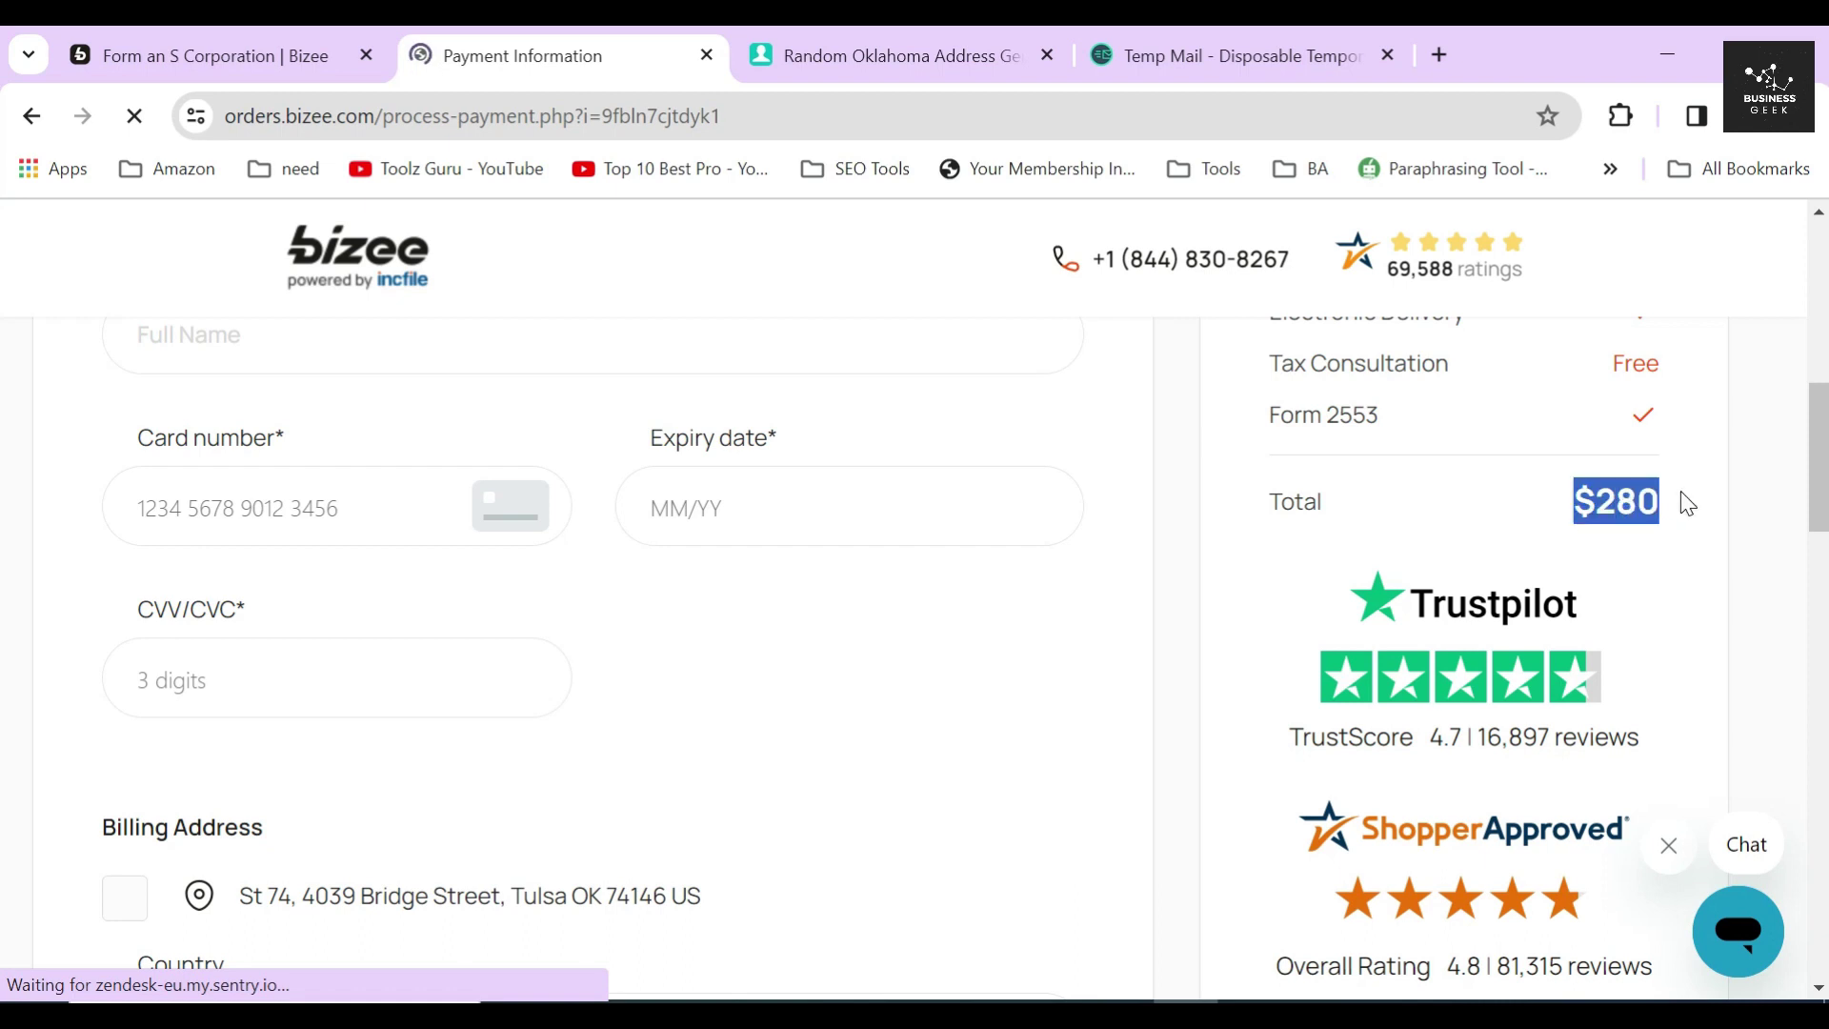